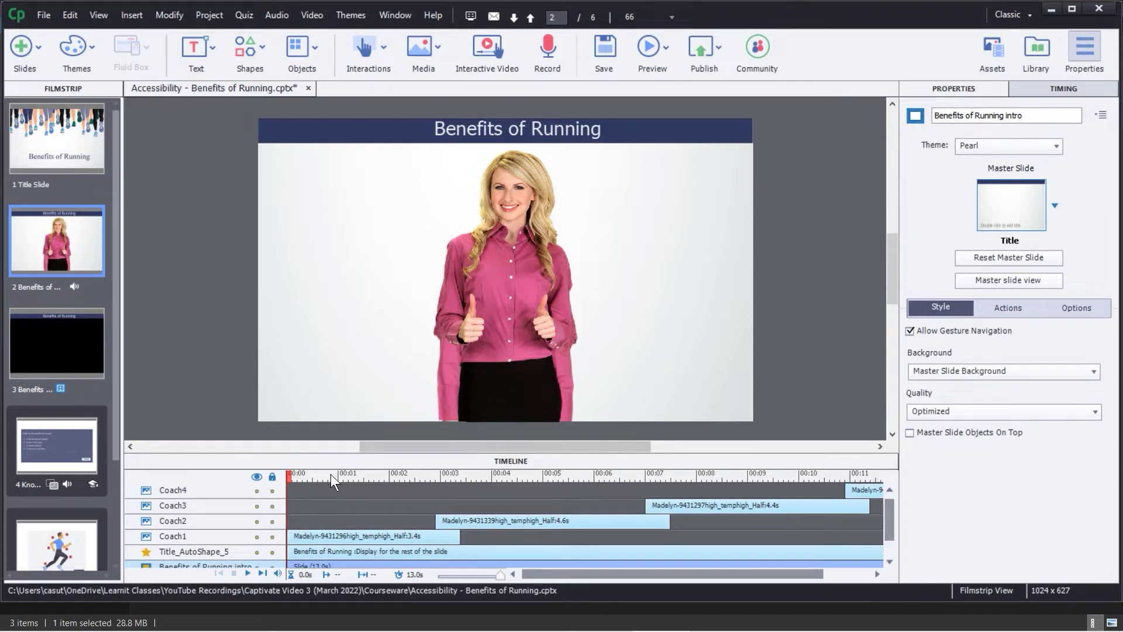
Hide the Coach4, Coach3 and Coach2 images on slide 2 so only Coach1 is shown
click(257, 490)
click(255, 504)
click(255, 520)
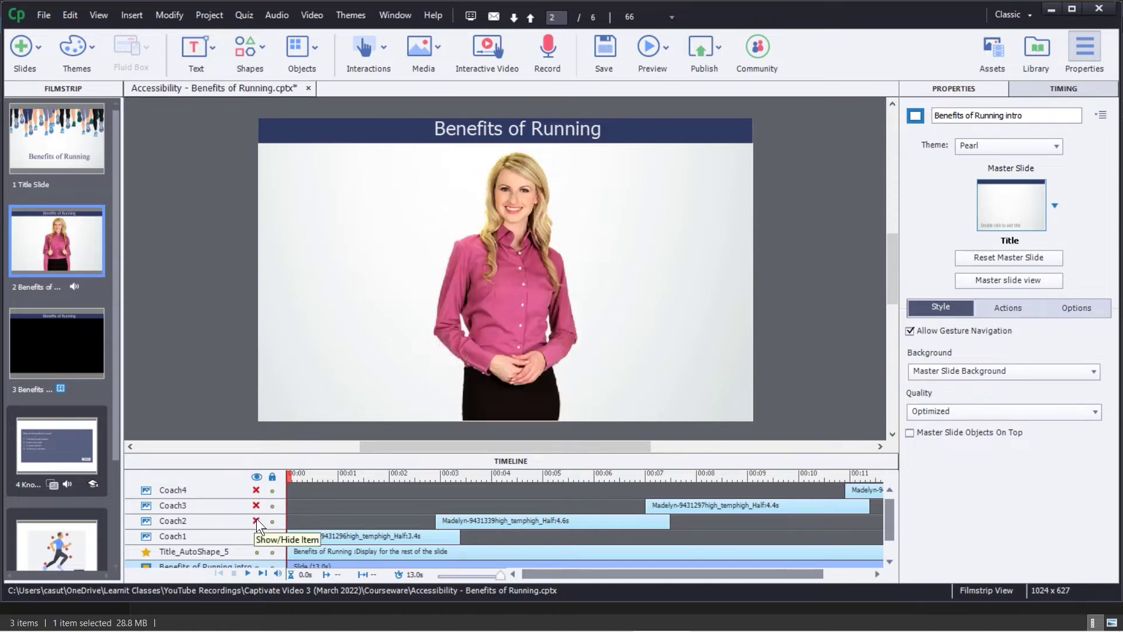
Turn off Auto Label in the Coach1 image's item accessibility and enter the narrator's first name followed by "Narrator" as the accessibility name
click(189, 537)
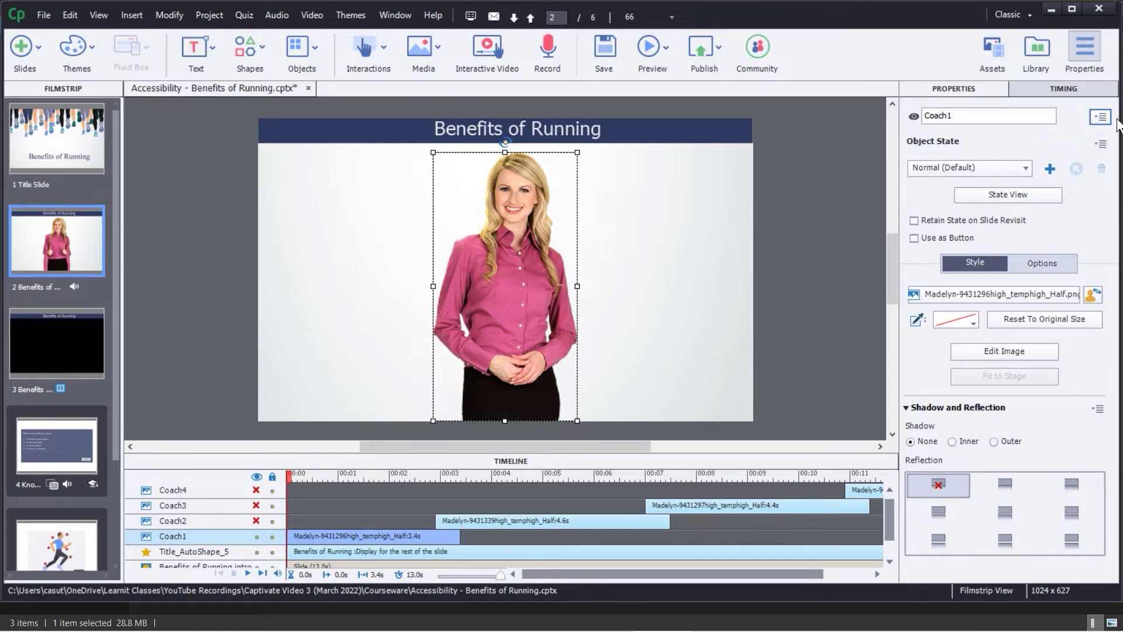
click(1097, 118)
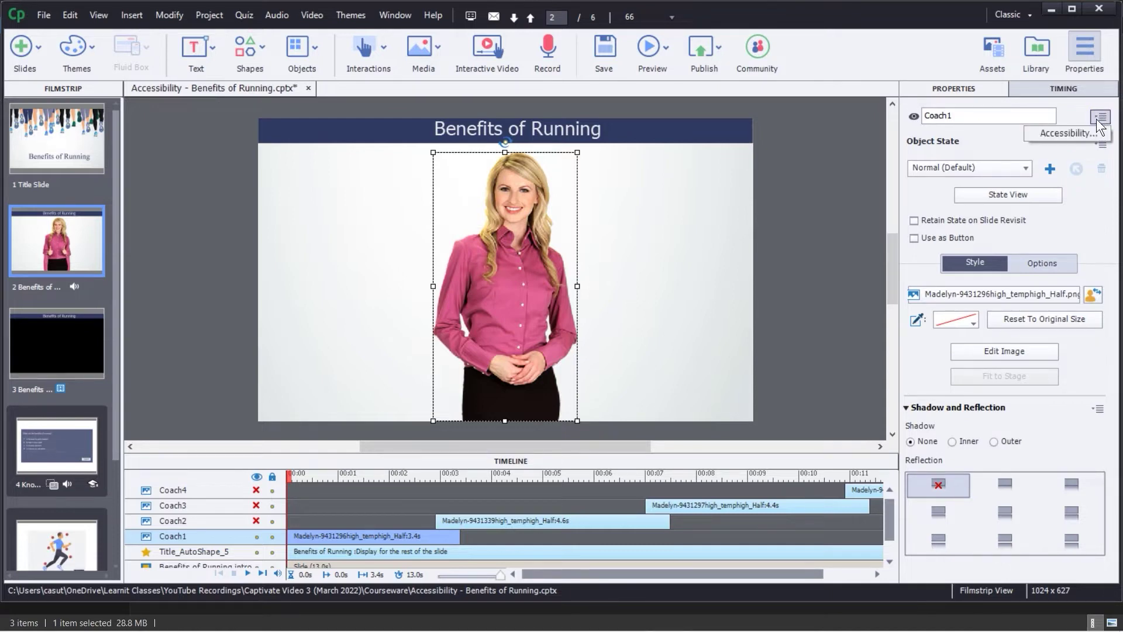
click(1067, 133)
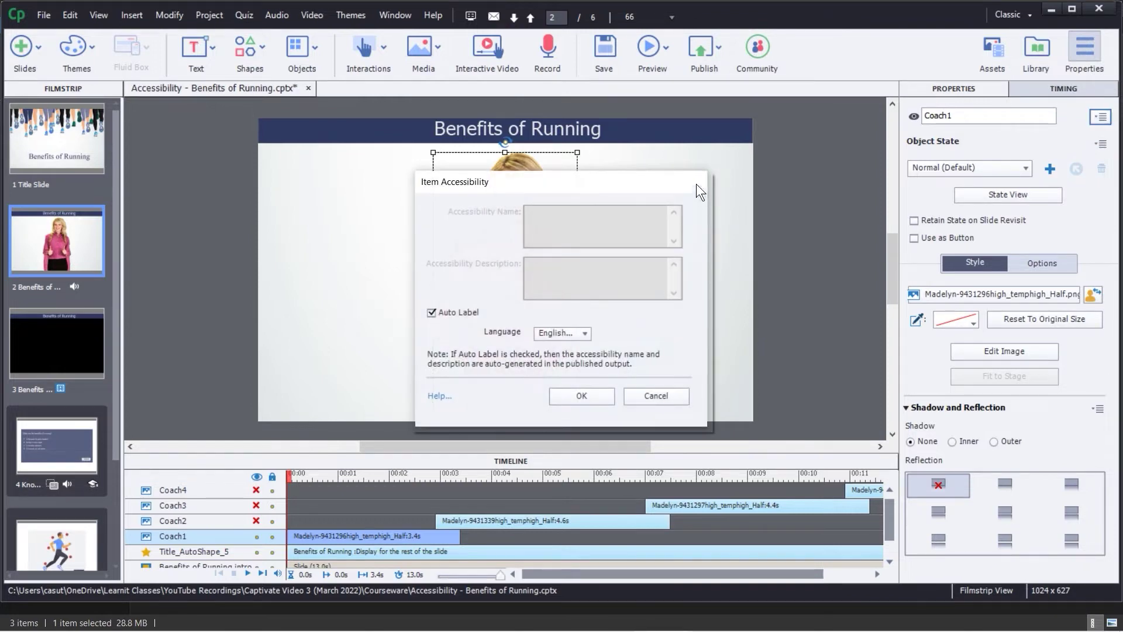
drag(581, 184, 767, 95)
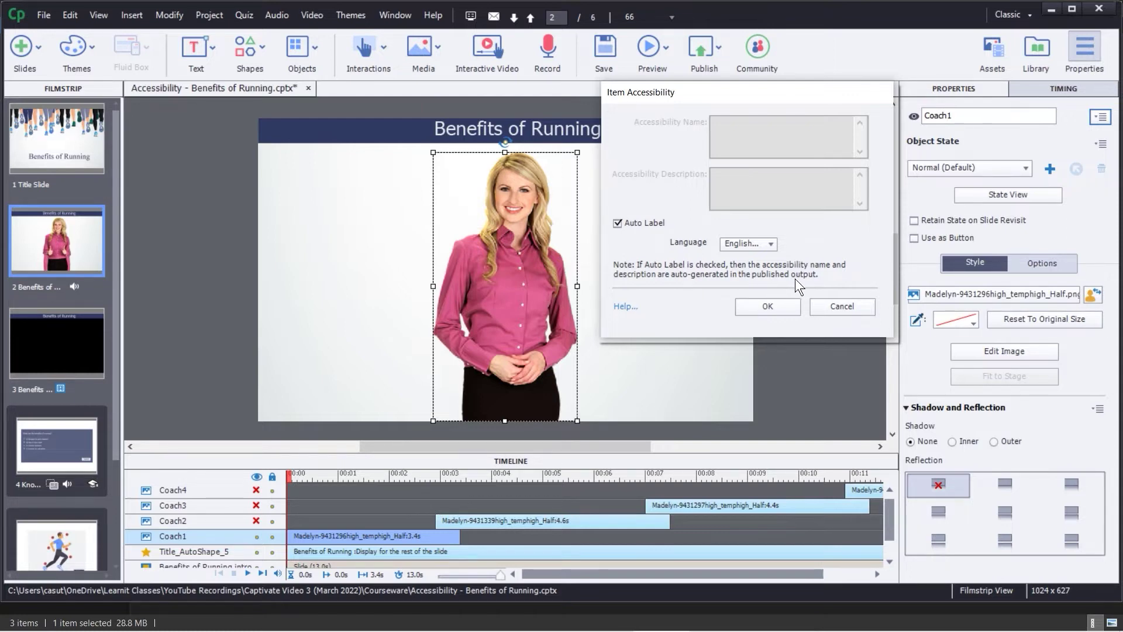
click(617, 223)
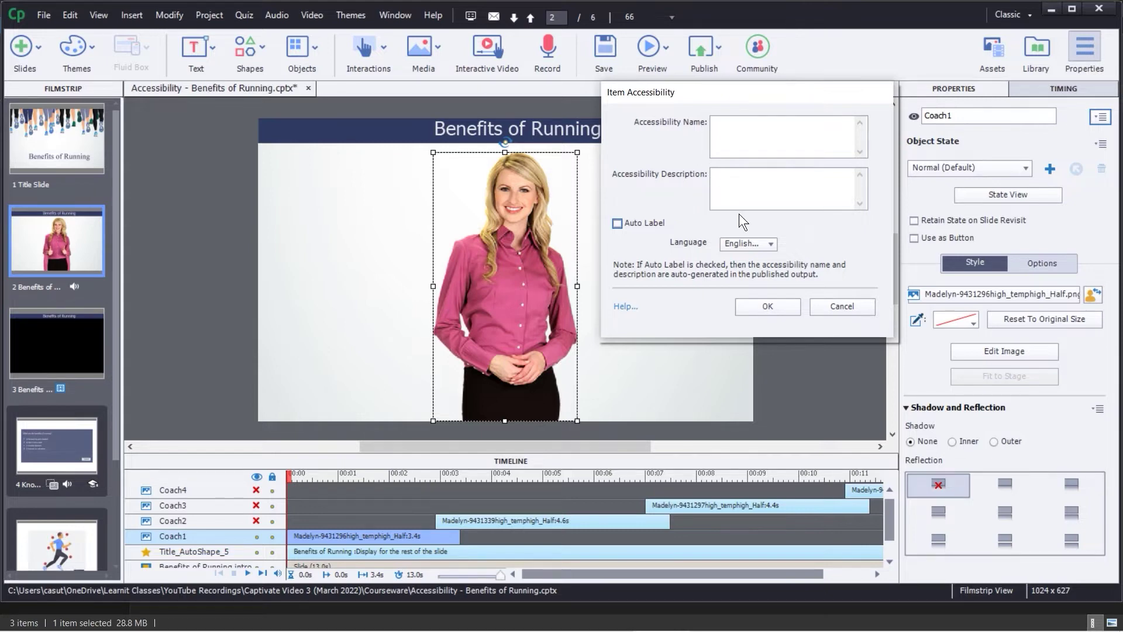
click(729, 128)
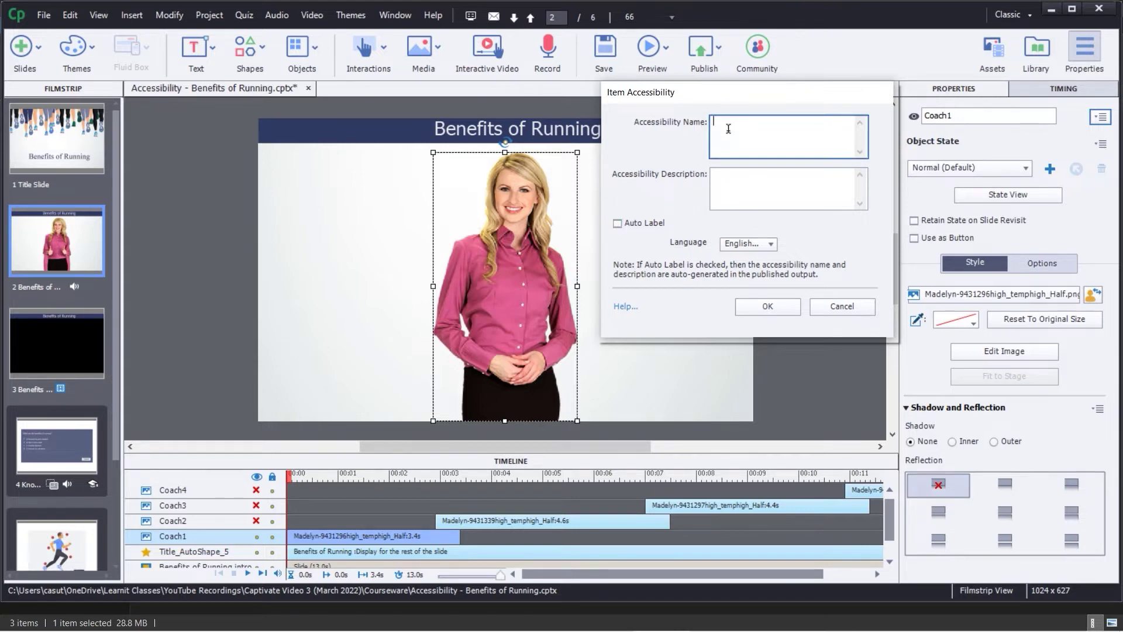
text(Samantha, Narrator)
Describe Coach1 in its accessibility description as the narrator "standing with her hands in front, smiling" and accept the item accessibility settings
click(723, 179)
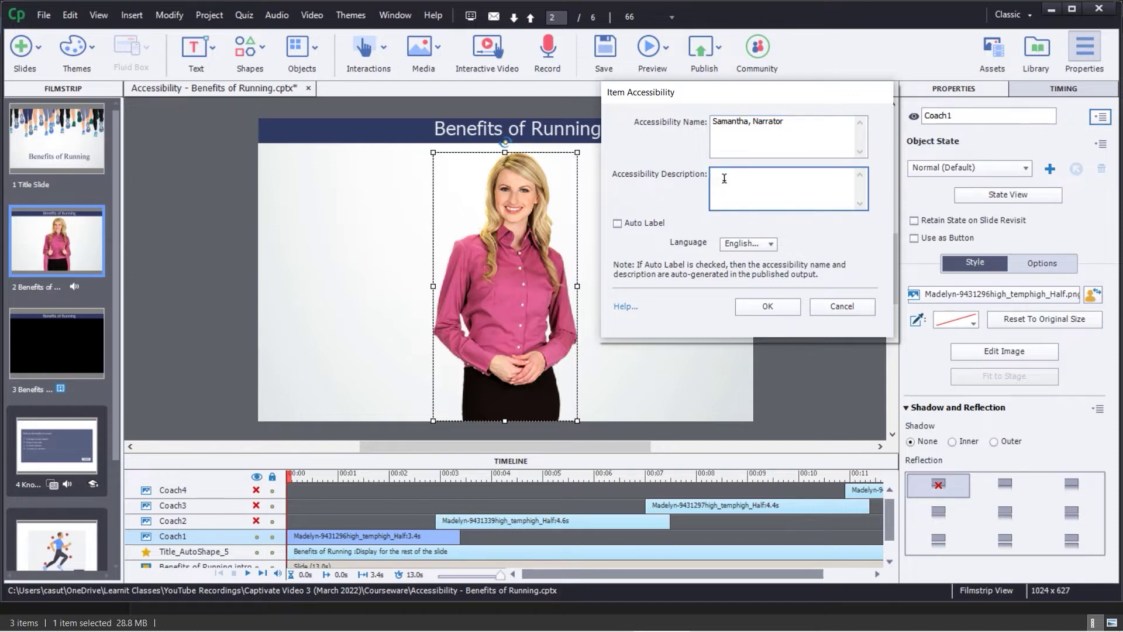
text(Samantha standing with her ands in front, smailing)
key(BackSpace)
key(BackSpace)
key(BackSpace)
key(BackSpace)
key(BackSpace)
key(BackSpace)
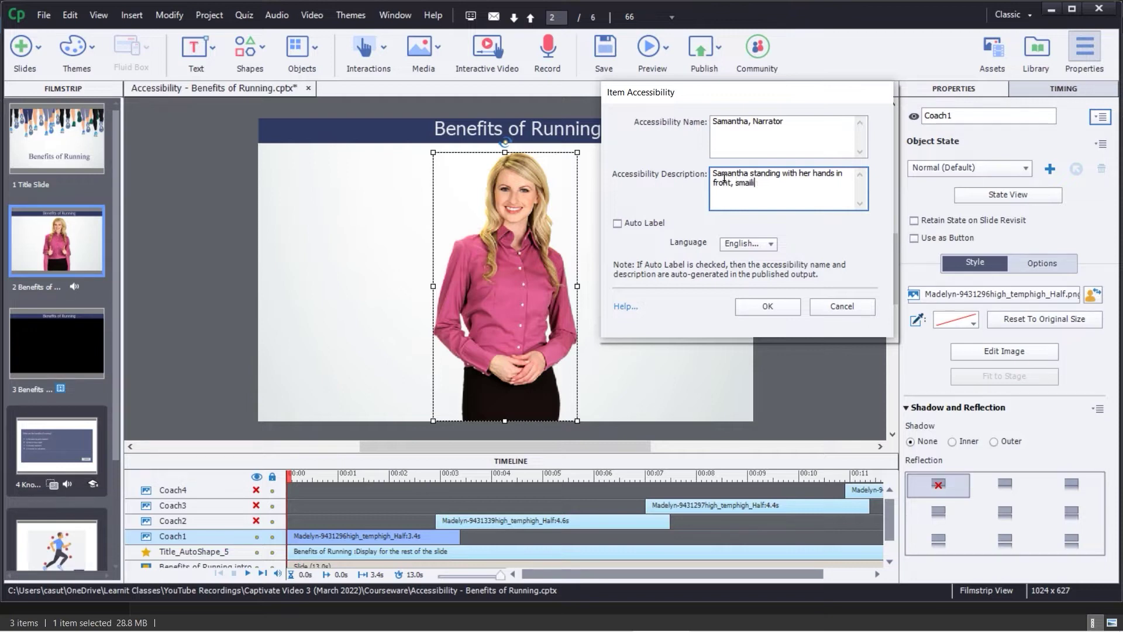
text(iling)
click(643, 241)
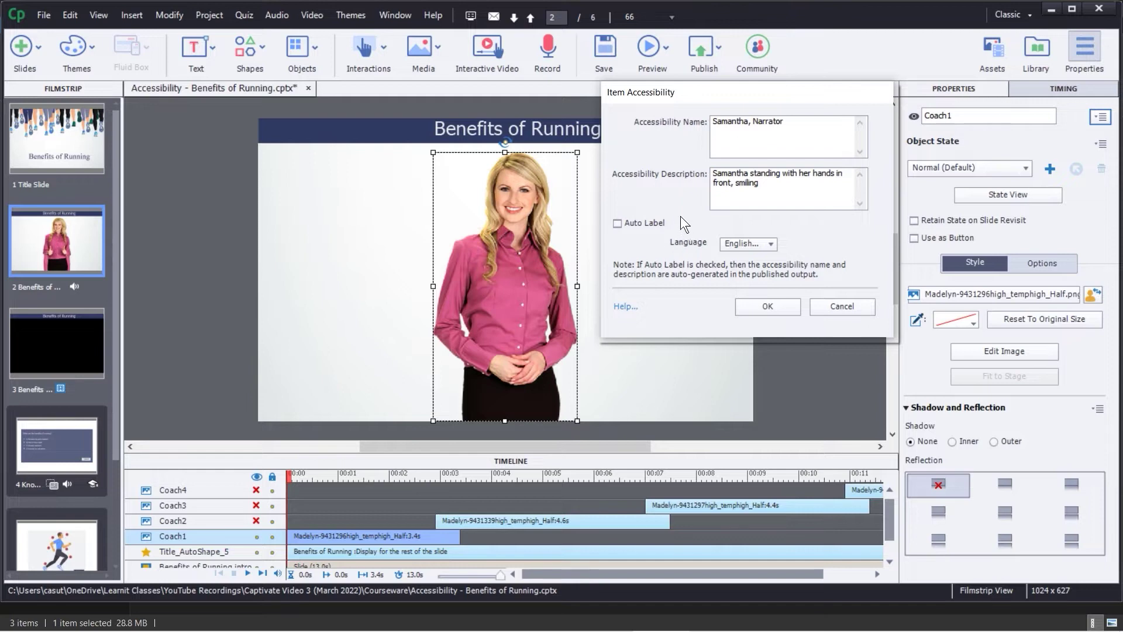
click(764, 305)
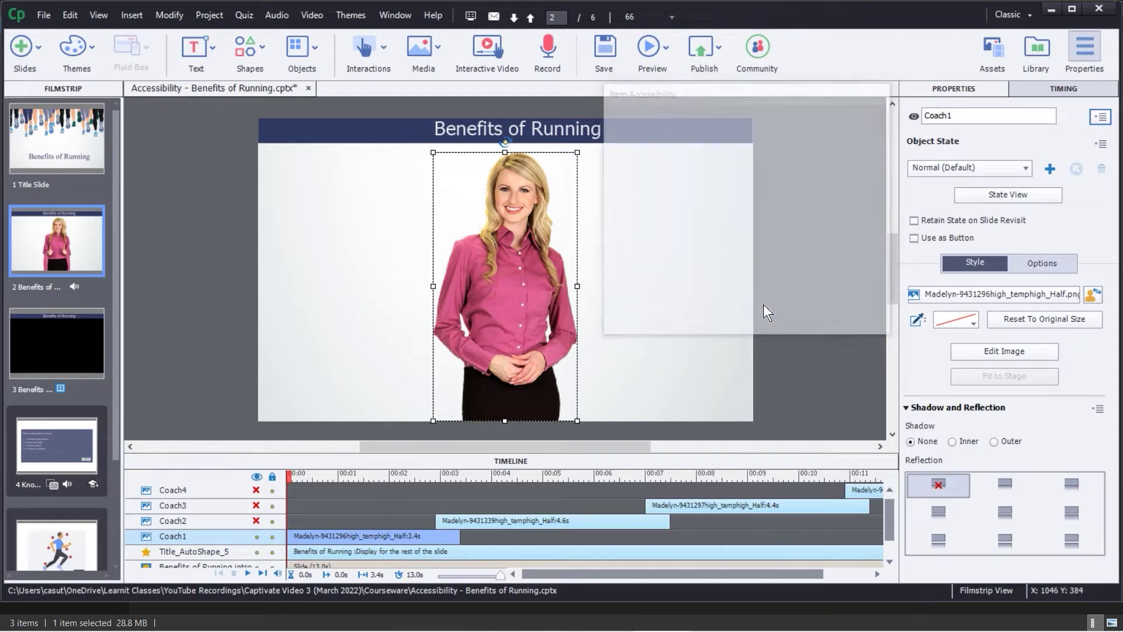
Hide the Coach1 image, and show and select the Coach2 image instead
click(256, 536)
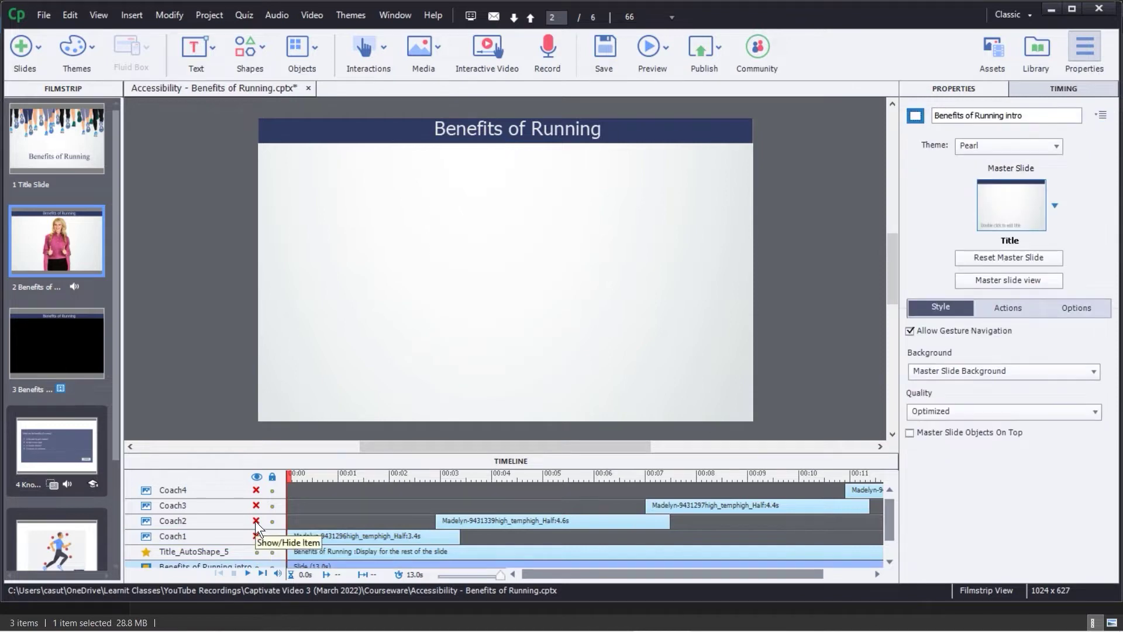
click(256, 521)
click(509, 521)
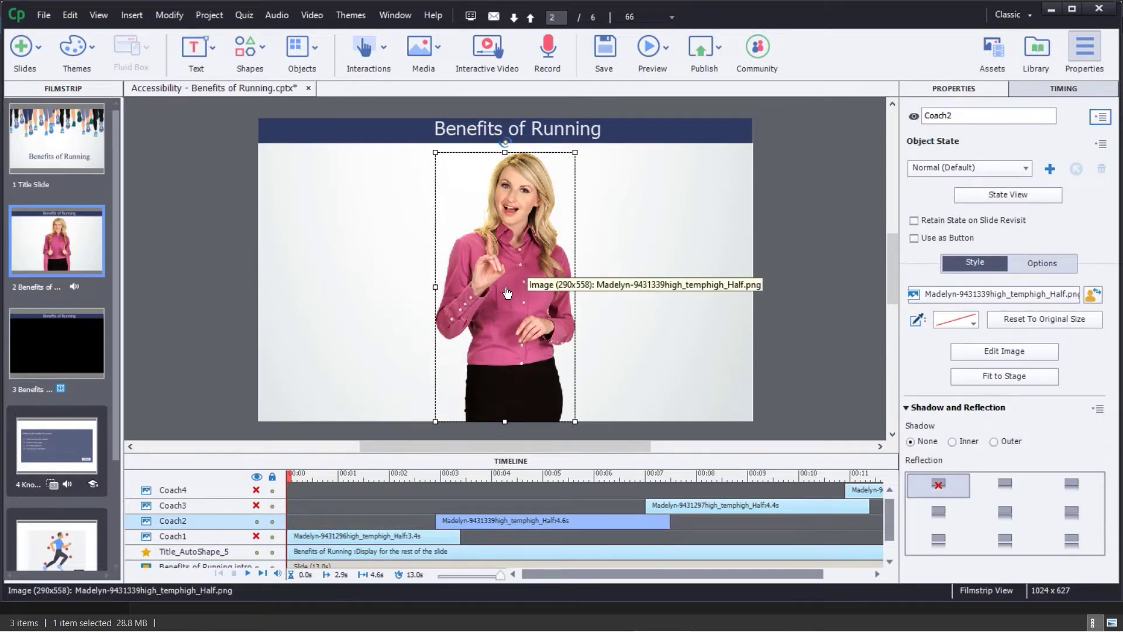
Turn off Auto Label in Coach2's item accessibility and enter the narrator's first name followed by "narrator" as the accessibility name
click(1100, 119)
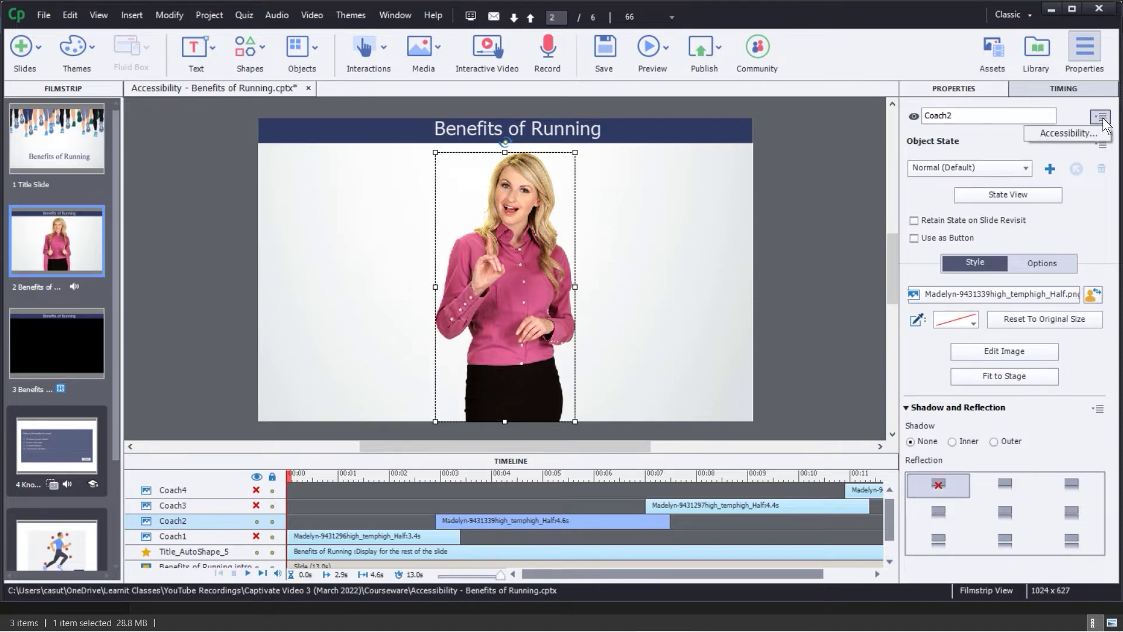
click(1064, 134)
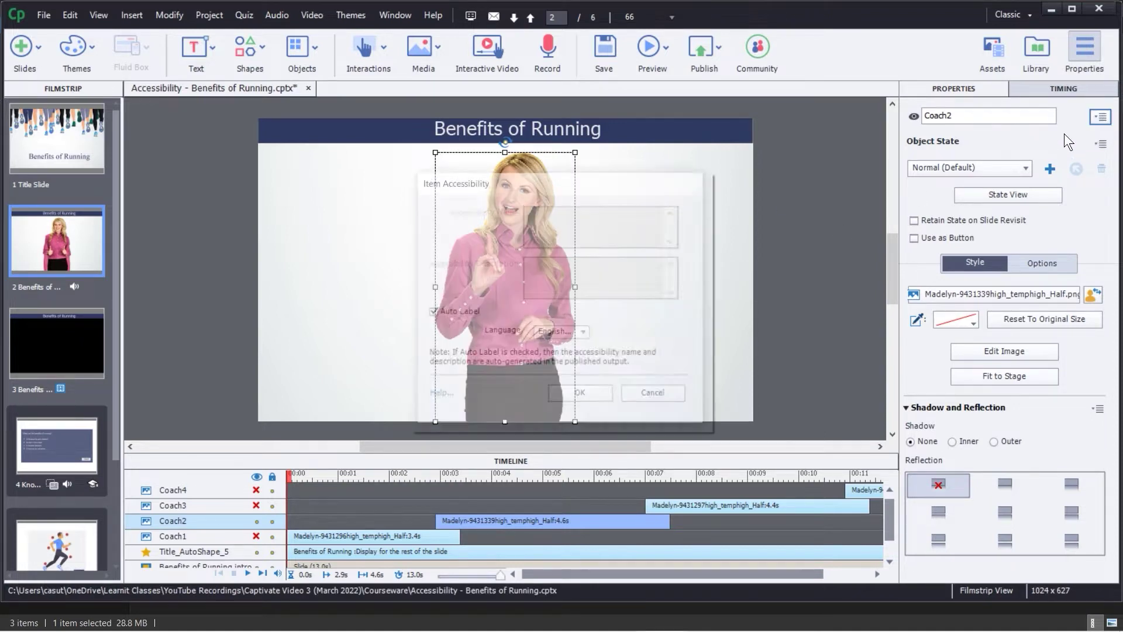
click(431, 313)
click(548, 218)
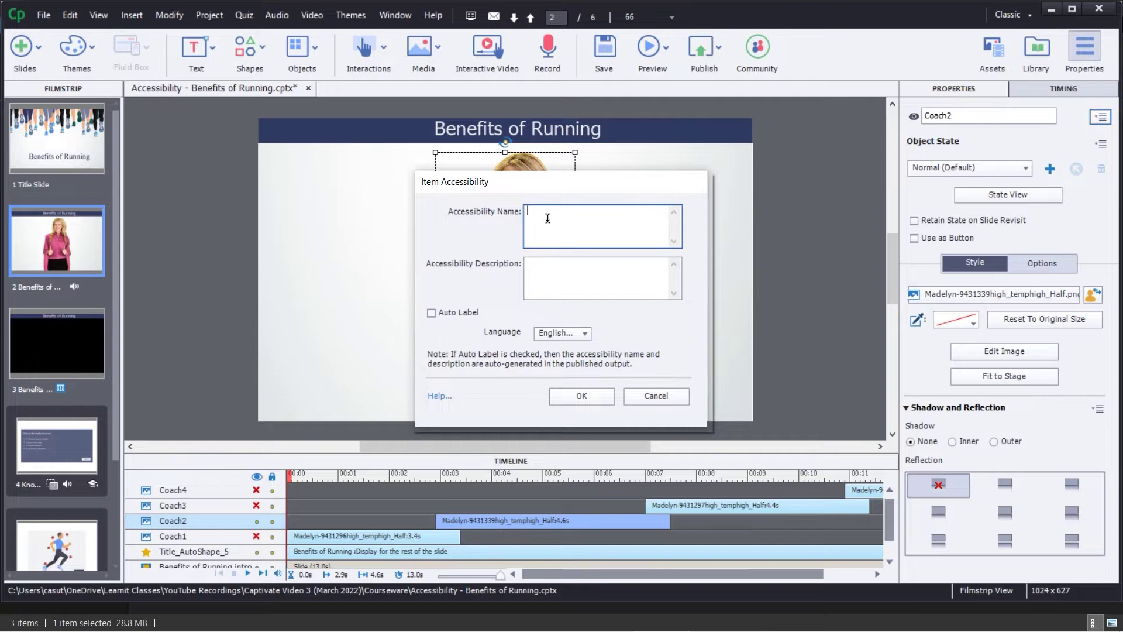
text(Samantha, narrator)
Describe Coach2 as the narrator "smiling with her mouth open speaking, with one finger up." and accept the item accessibility settings
key(Tab)
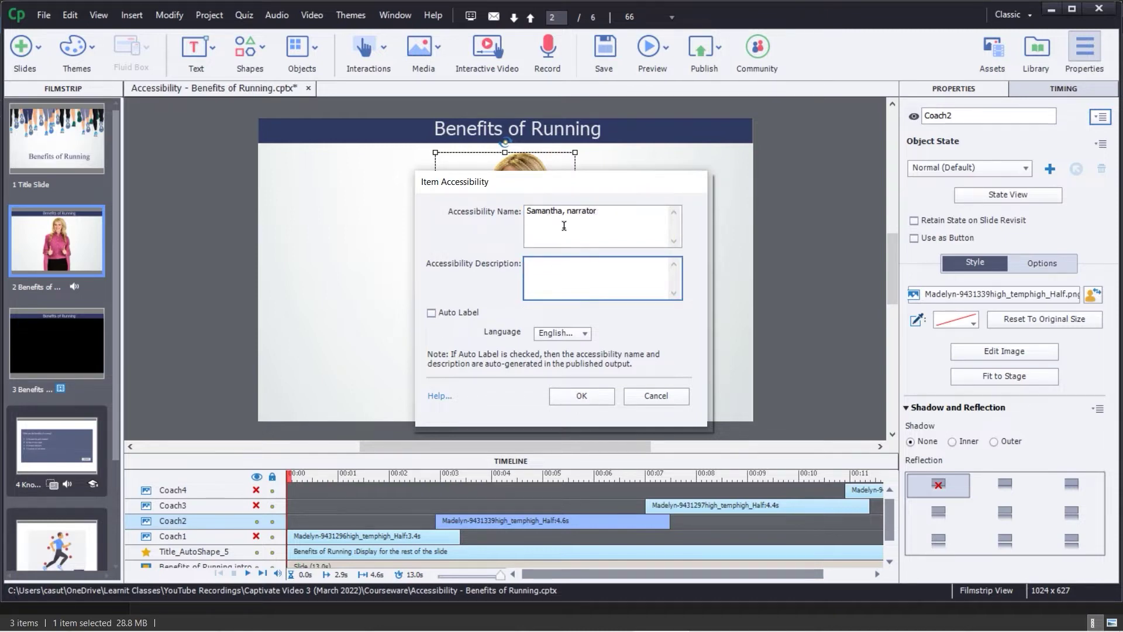
text(Samantha, smiling with her m)
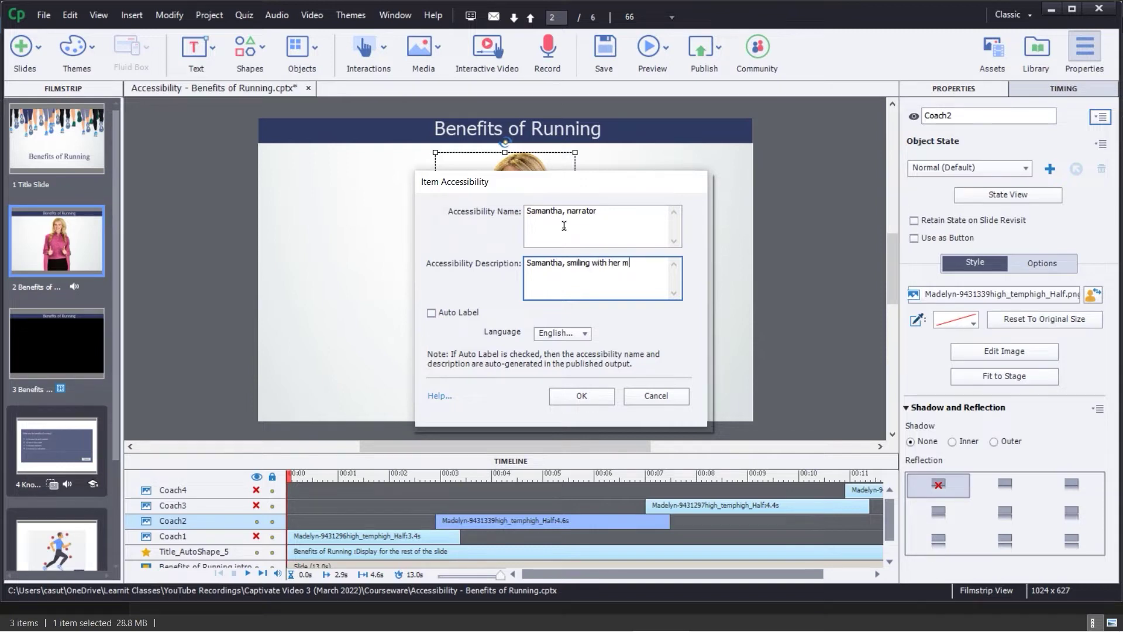
text(outh open speaking, with one finger up.)
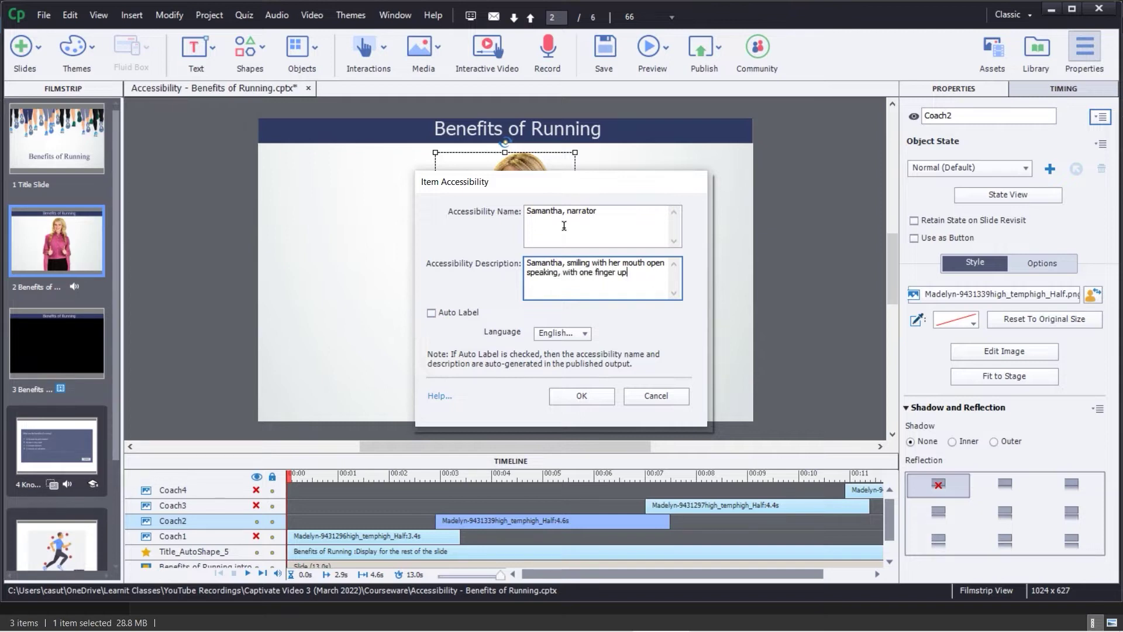
click(581, 396)
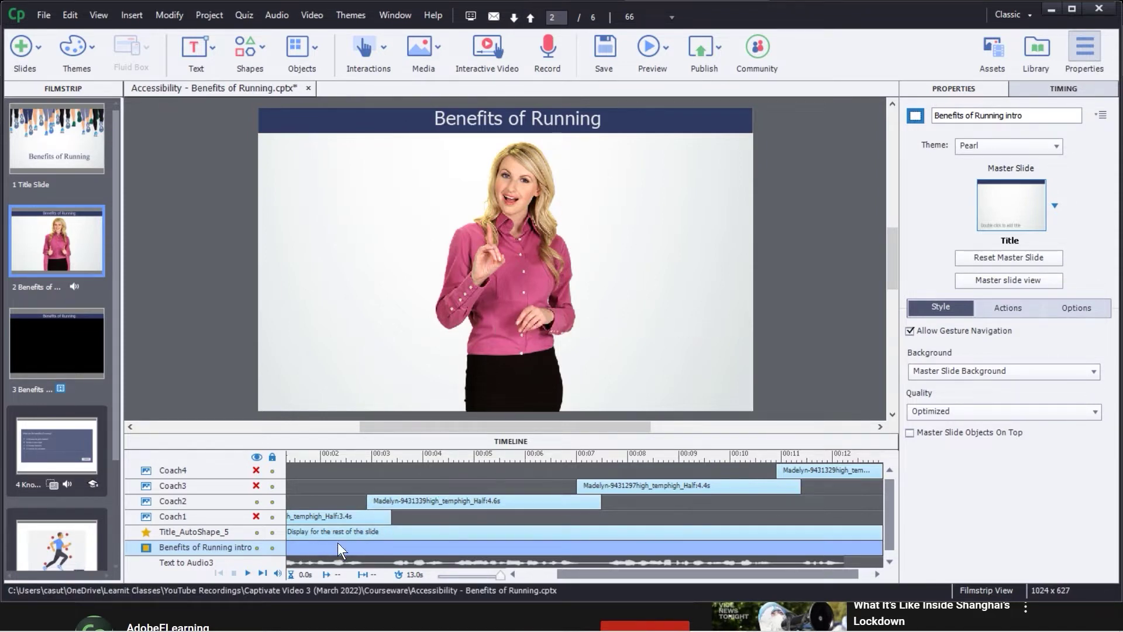
Play slide 2's timeline to preview its audio narration
click(301, 454)
key(space)
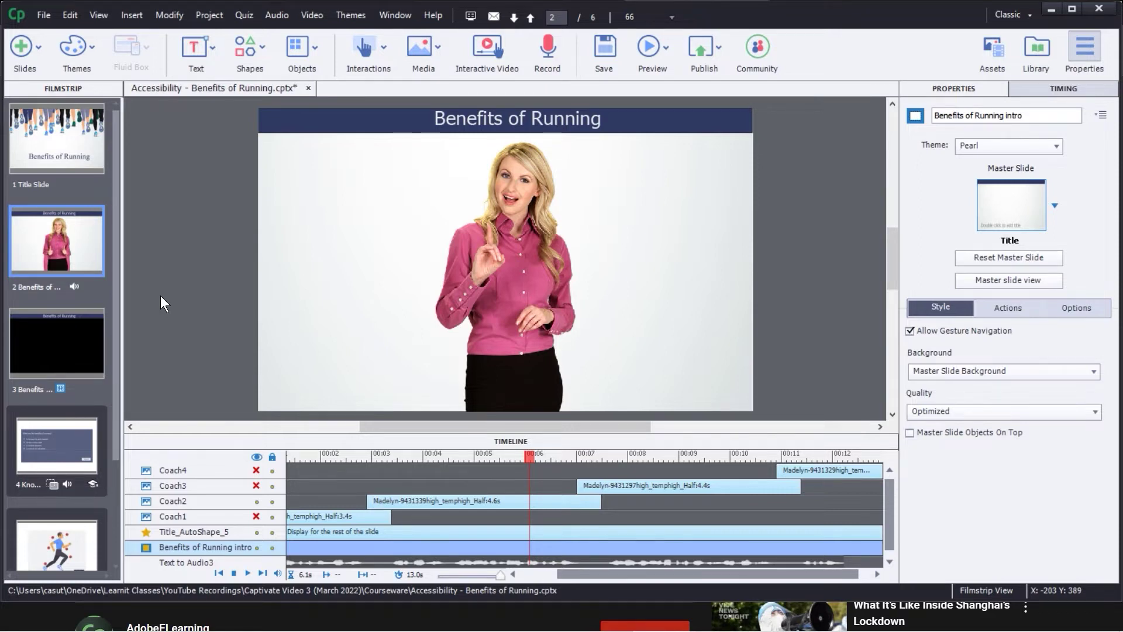
Display the slide notes for slide 2 and review the narration lines
click(401, 15)
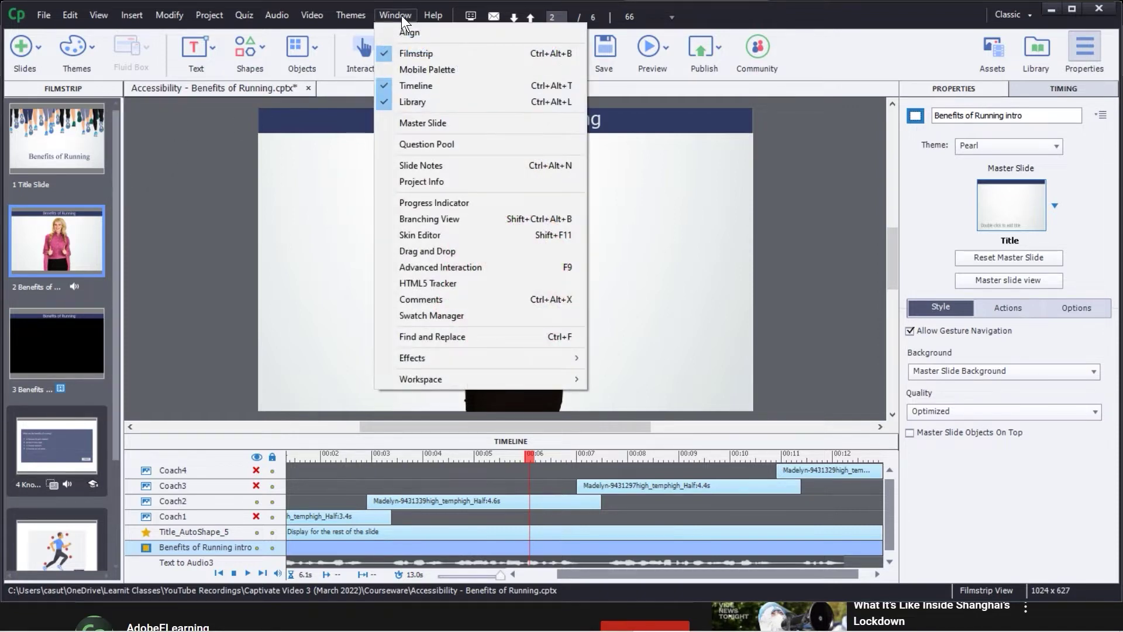
click(419, 166)
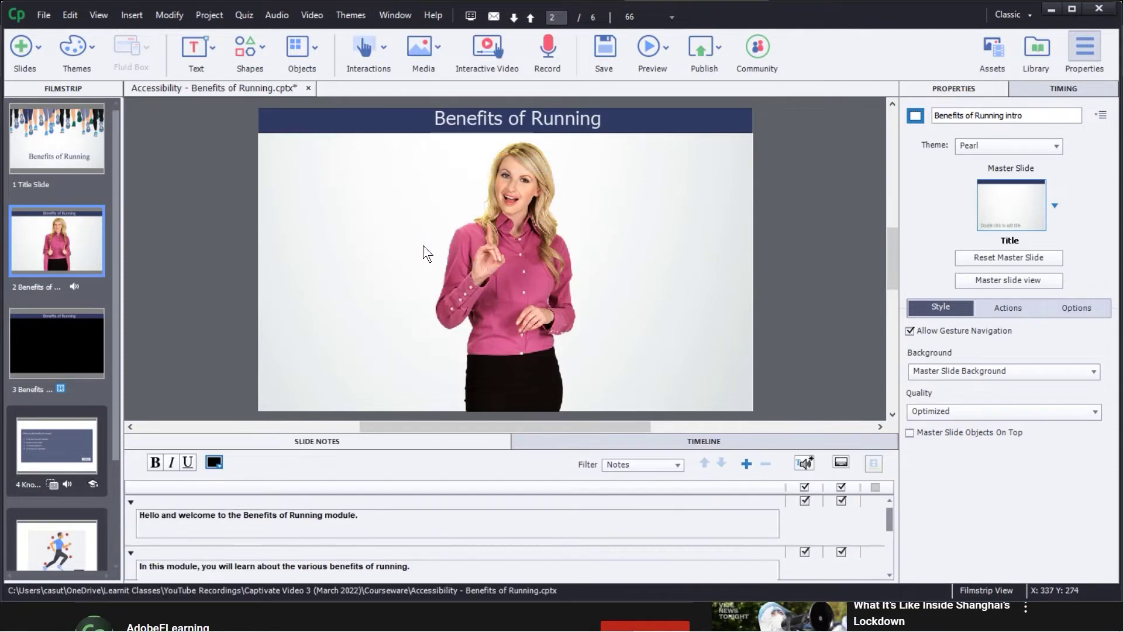
click(698, 442)
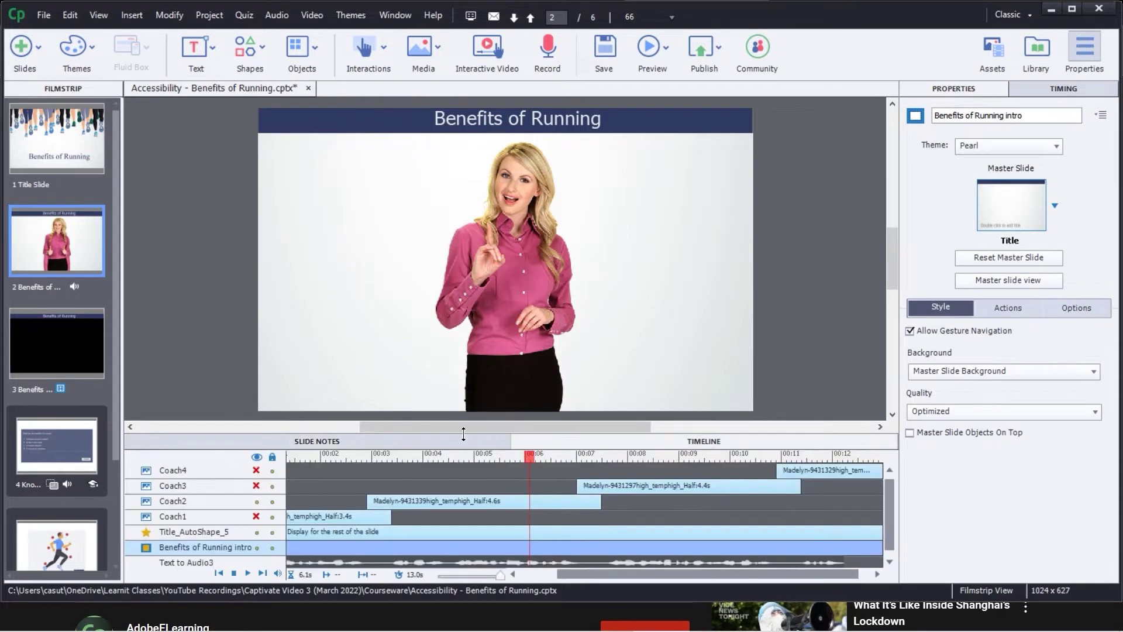
click(425, 449)
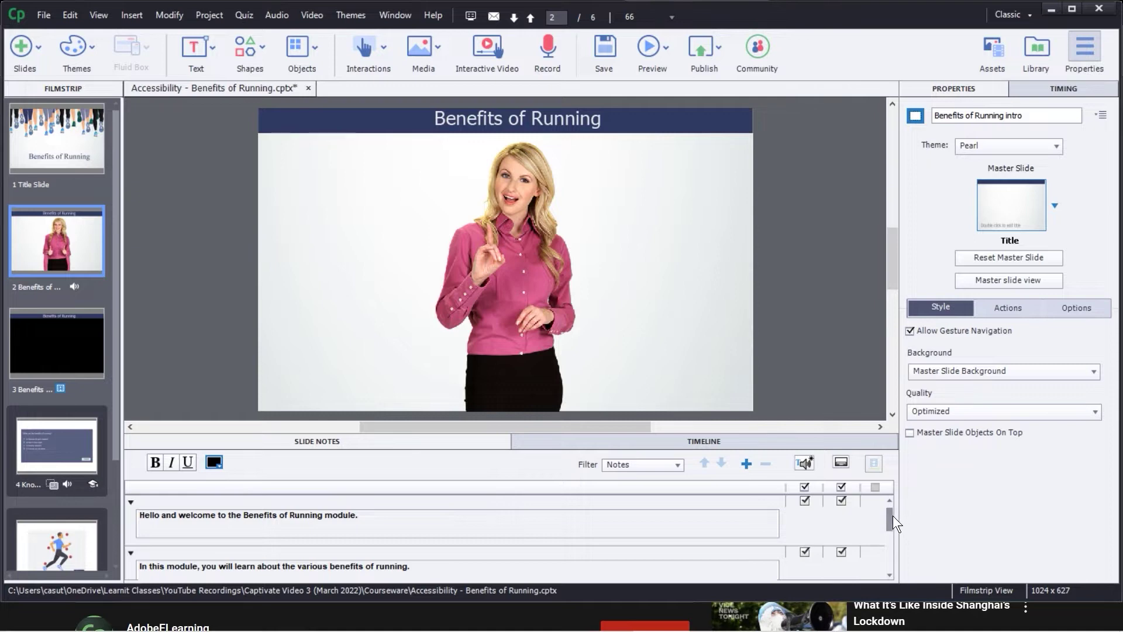
mouse_move(892, 515)
mouse_down()
mouse_move(888, 554)
mouse_move(894, 499)
mouse_move(886, 566)
mouse_move(890, 501)
mouse_up()
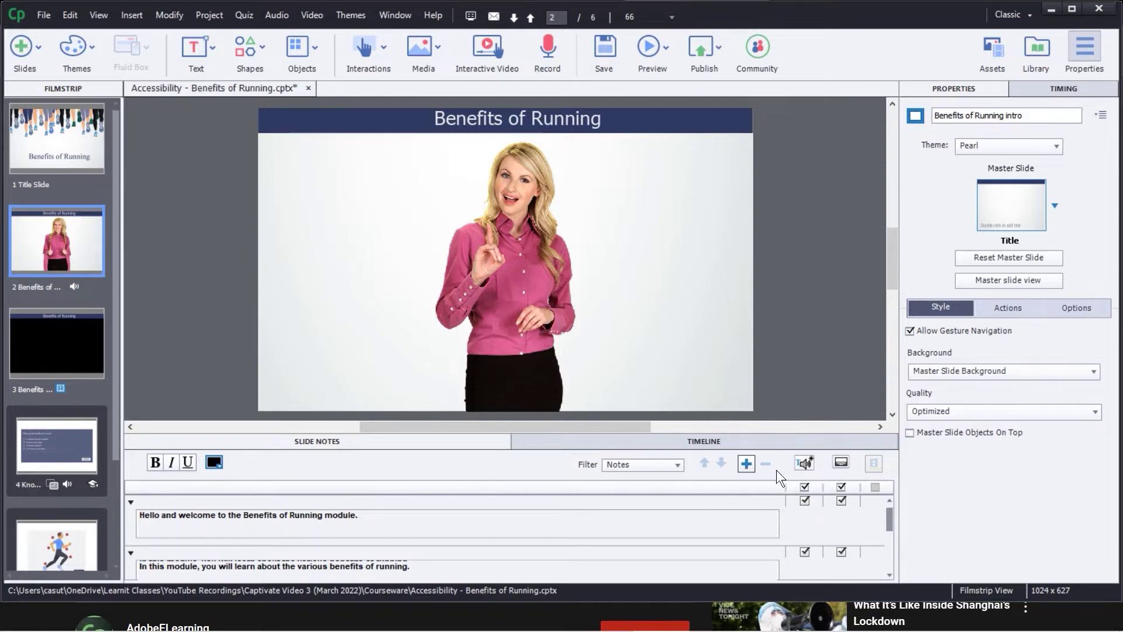
mouse_move(890, 515)
mouse_down()
mouse_move(892, 568)
mouse_move(898, 512)
mouse_up()
drag(888, 516, 872, 475)
Review the Coach2 image's accessibility name and description without changing them
click(513, 274)
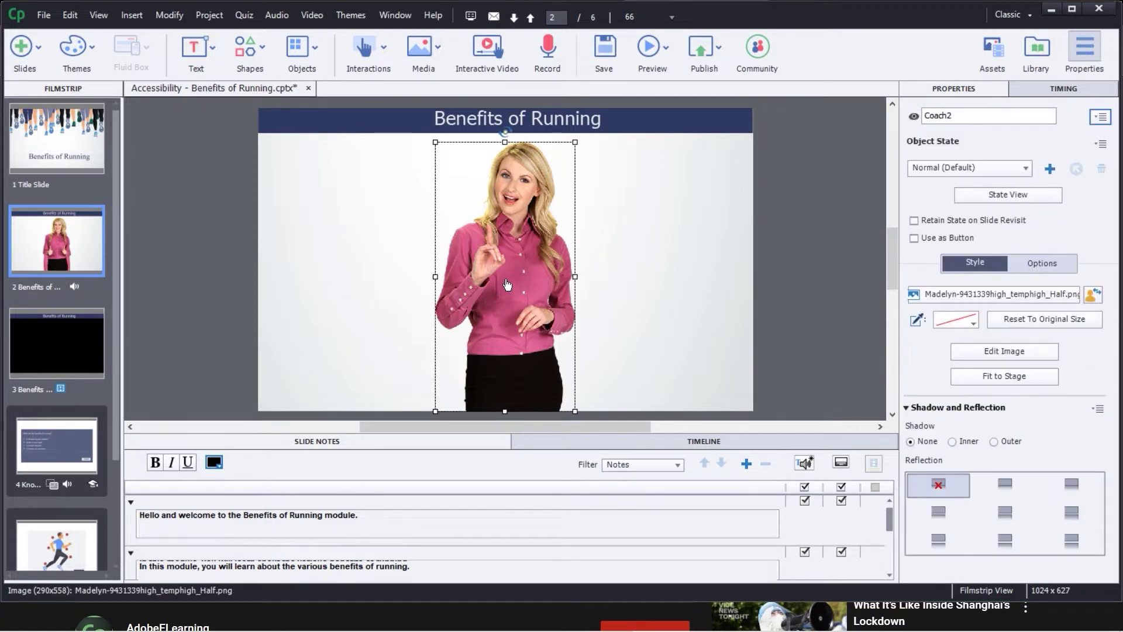
click(1101, 125)
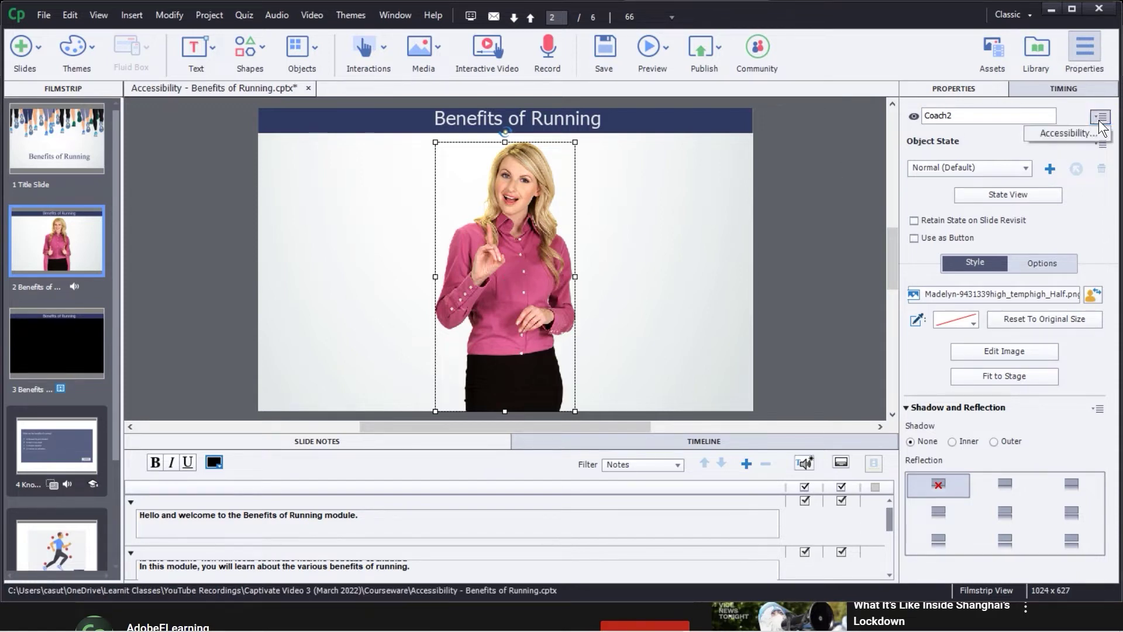
click(1066, 132)
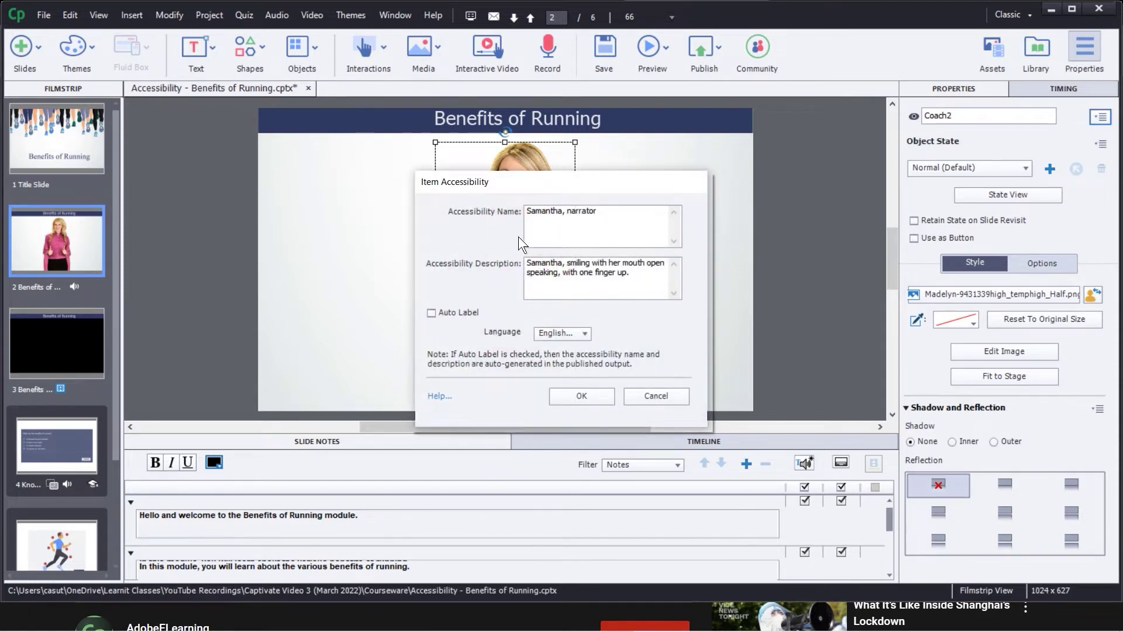
click(655, 394)
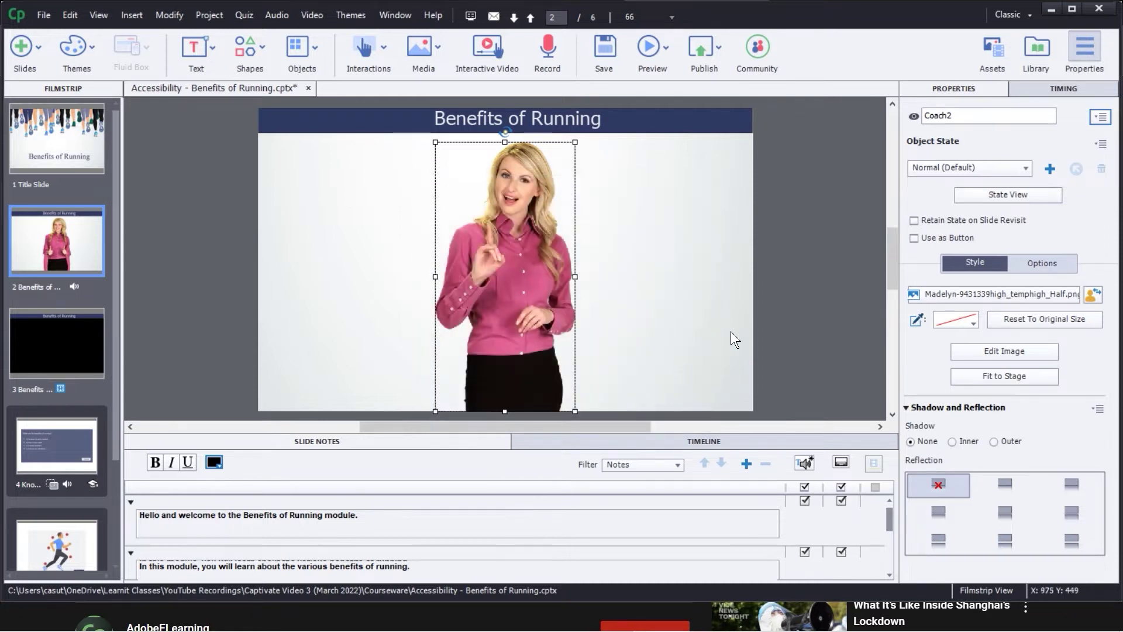
Import the slide notes as slide 2's accessibility text and accept the slide accessibility settings
click(793, 230)
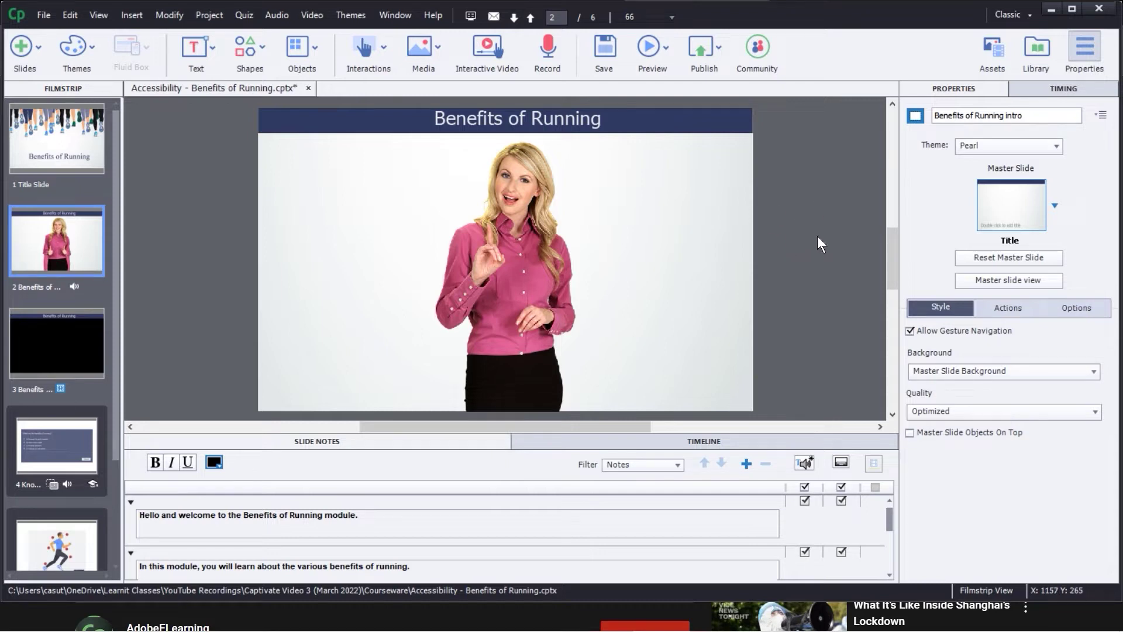
click(1101, 115)
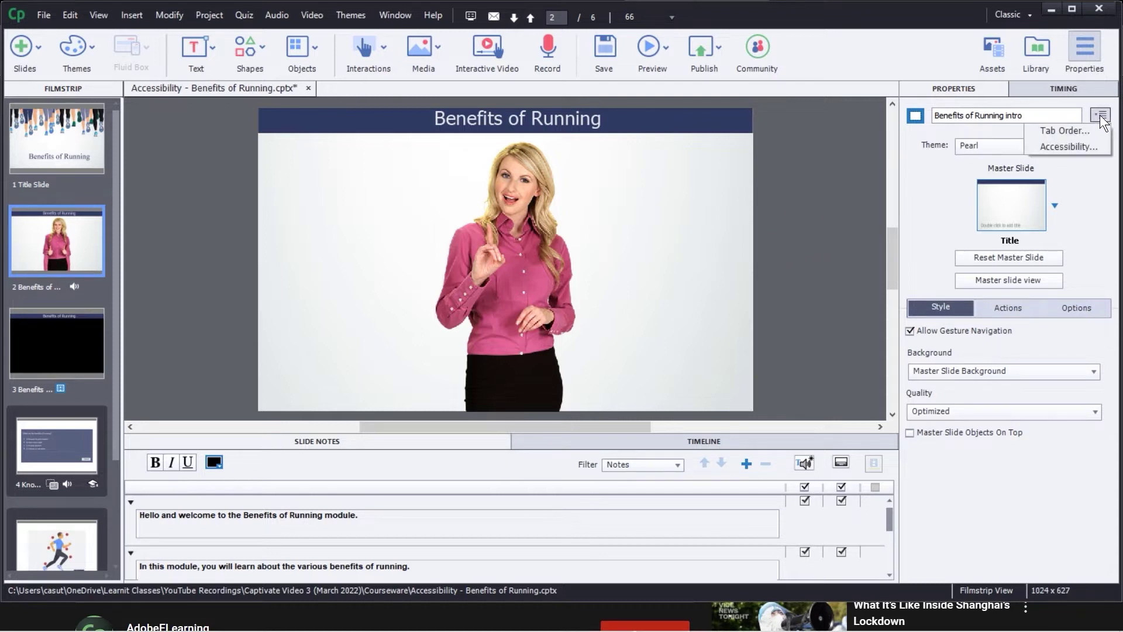
click(1056, 147)
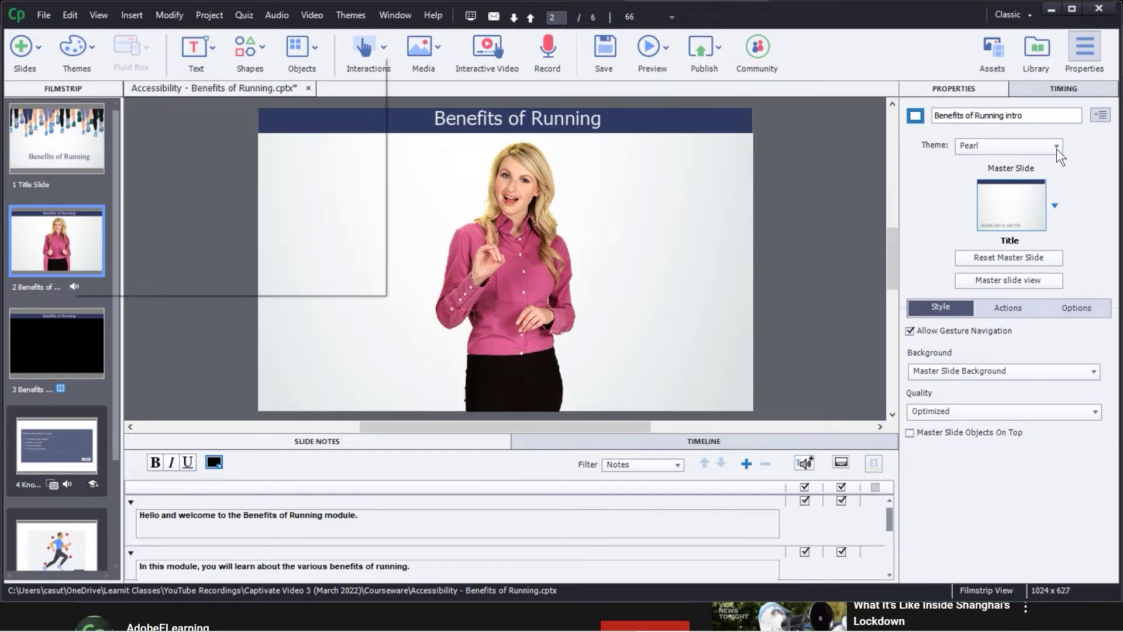
drag(331, 116, 676, 121)
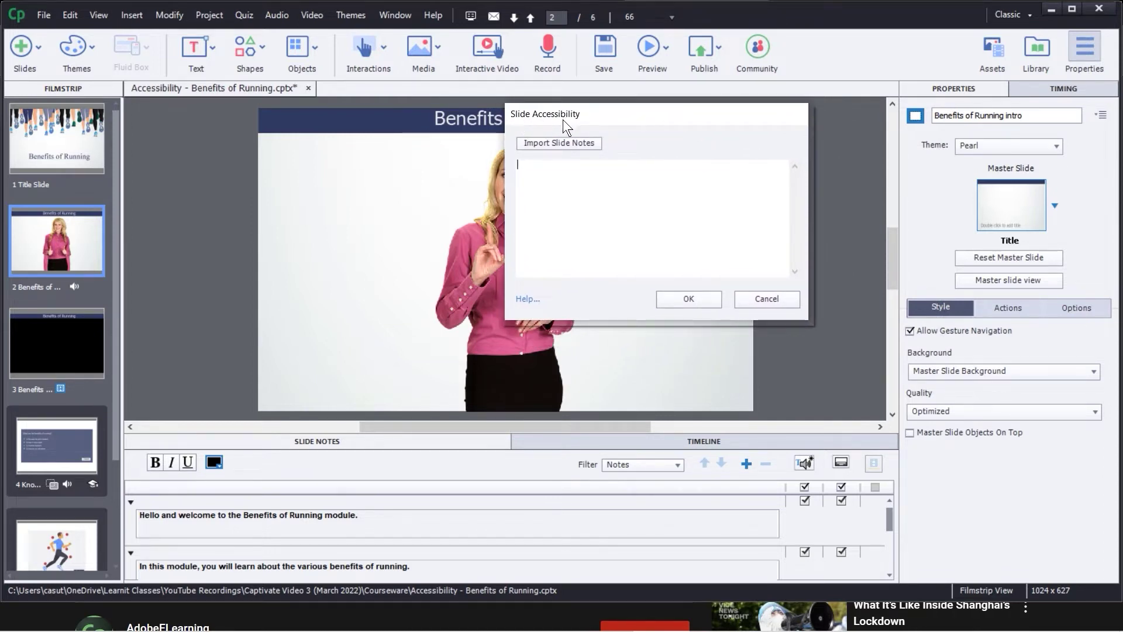
click(570, 145)
click(552, 145)
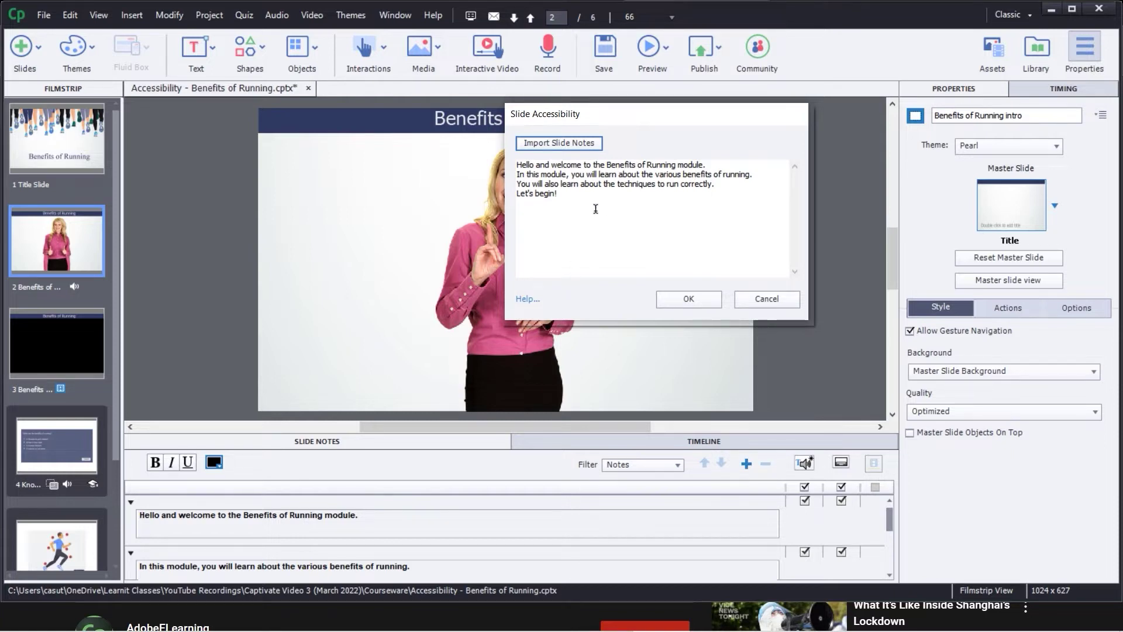
click(669, 303)
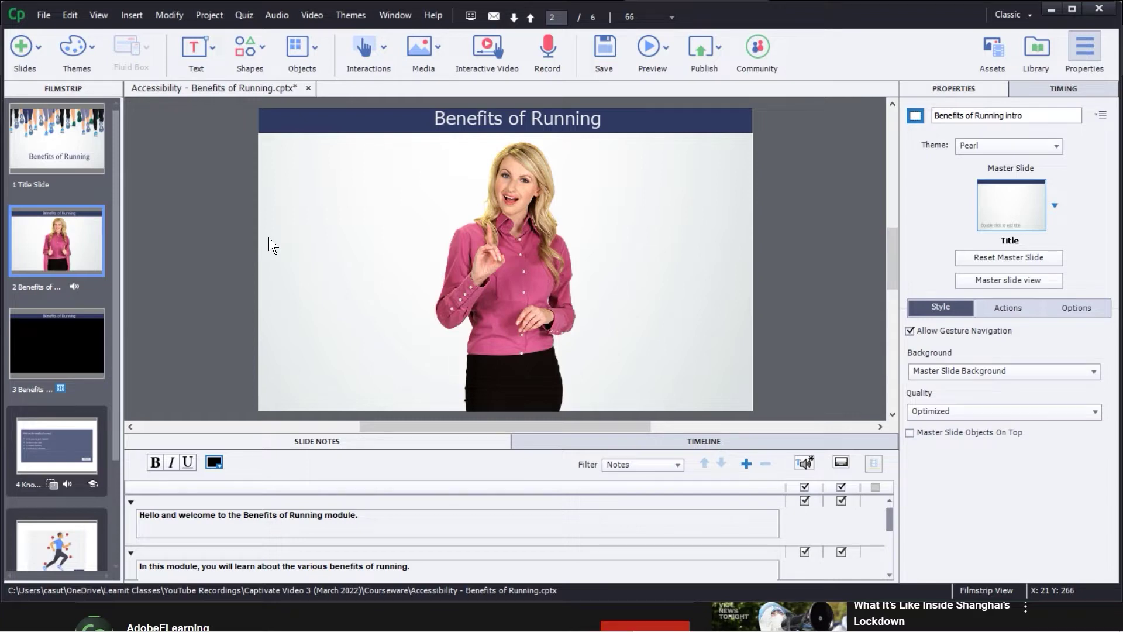
Open the closed captioning editor for slide 2's Text to Audio3 narration
click(605, 444)
scroll(885, 509, down, 1)
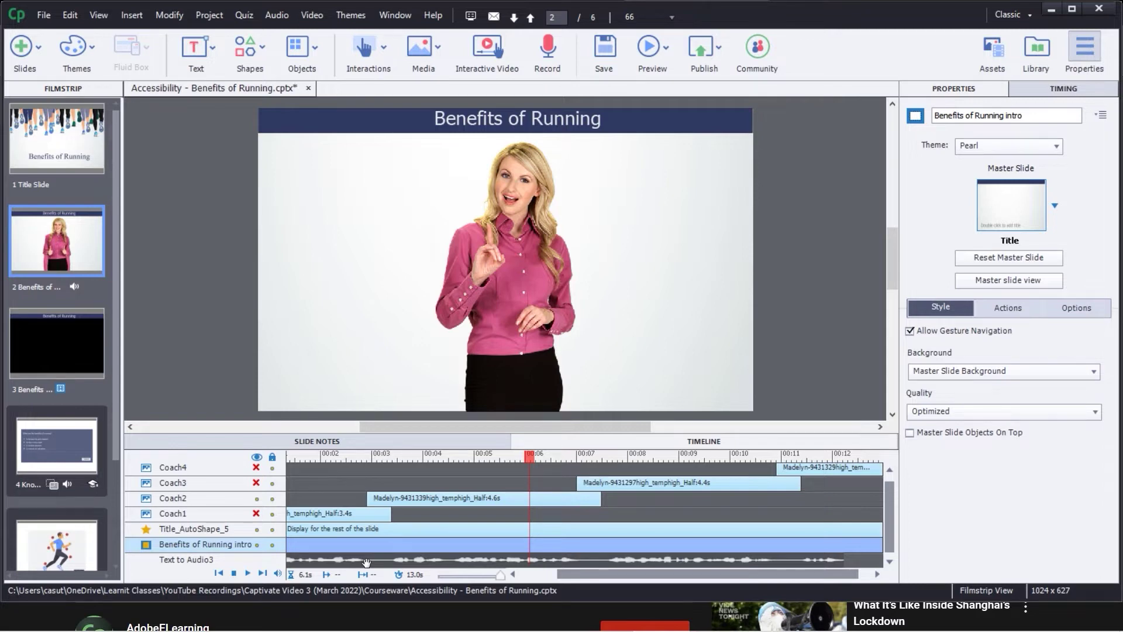
double_click(328, 557)
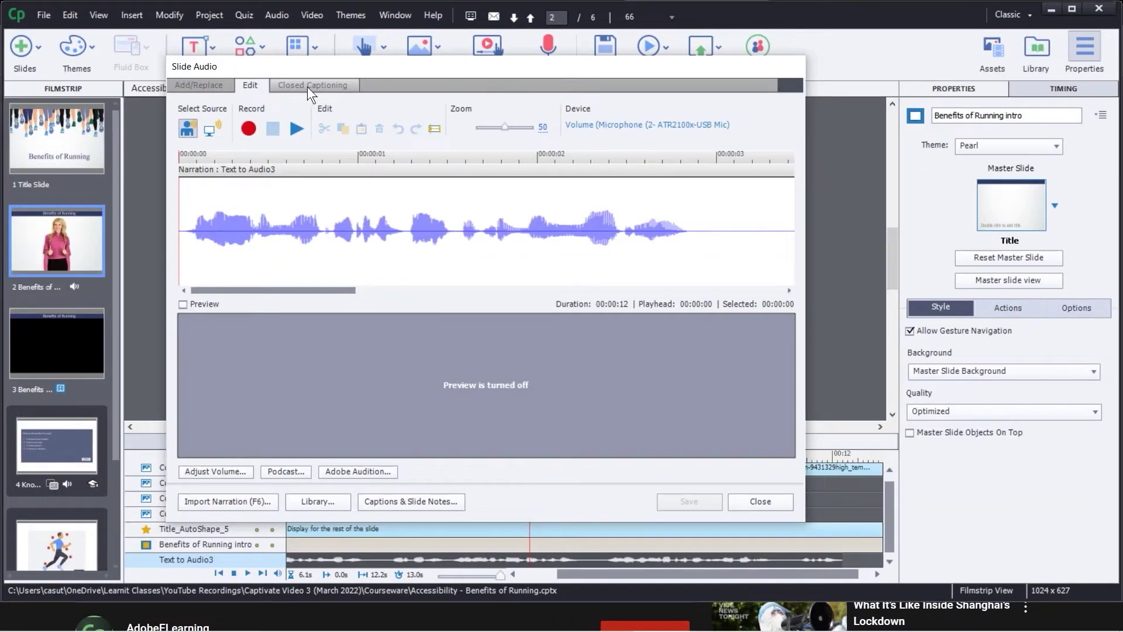
click(307, 86)
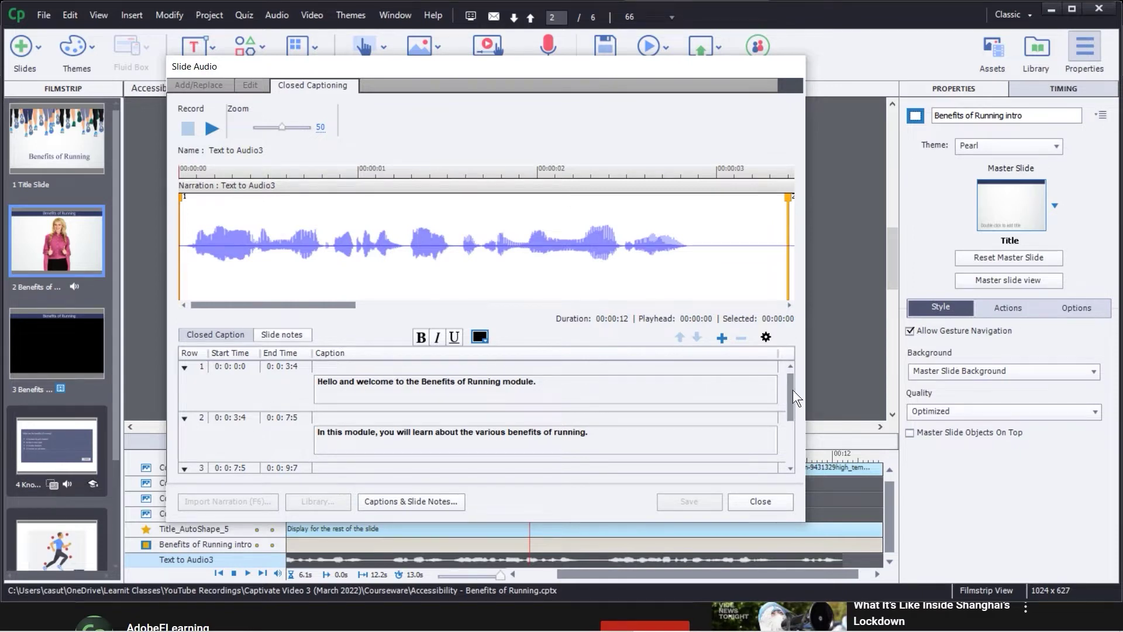
Examine the caption rows and their start and end times against the narration audio
mouse_move(791, 389)
mouse_down()
mouse_move(785, 431)
mouse_move(792, 371)
mouse_move(788, 429)
mouse_move(785, 377)
mouse_up()
mouse_move(790, 386)
mouse_down()
mouse_move(778, 447)
mouse_move(789, 374)
mouse_up()
click(209, 132)
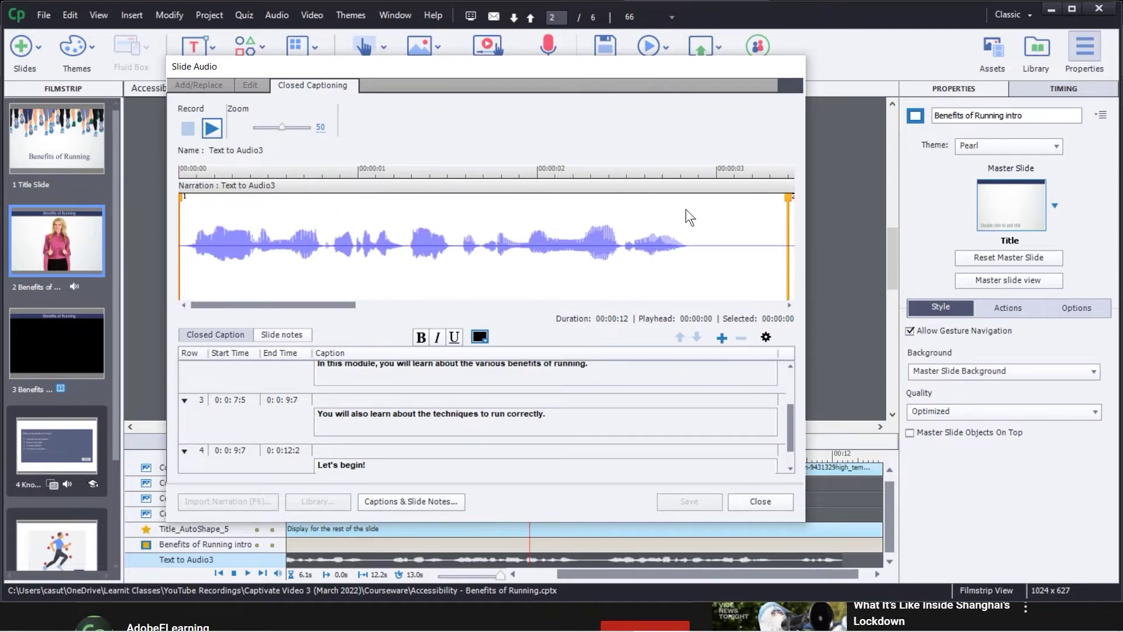
click(324, 402)
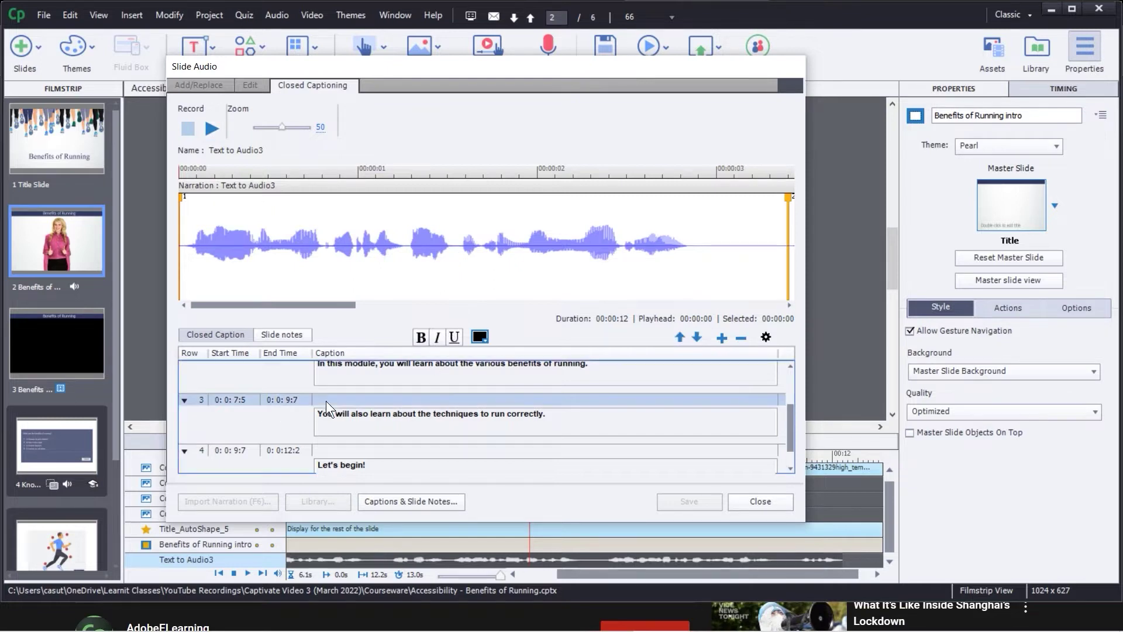
click(353, 455)
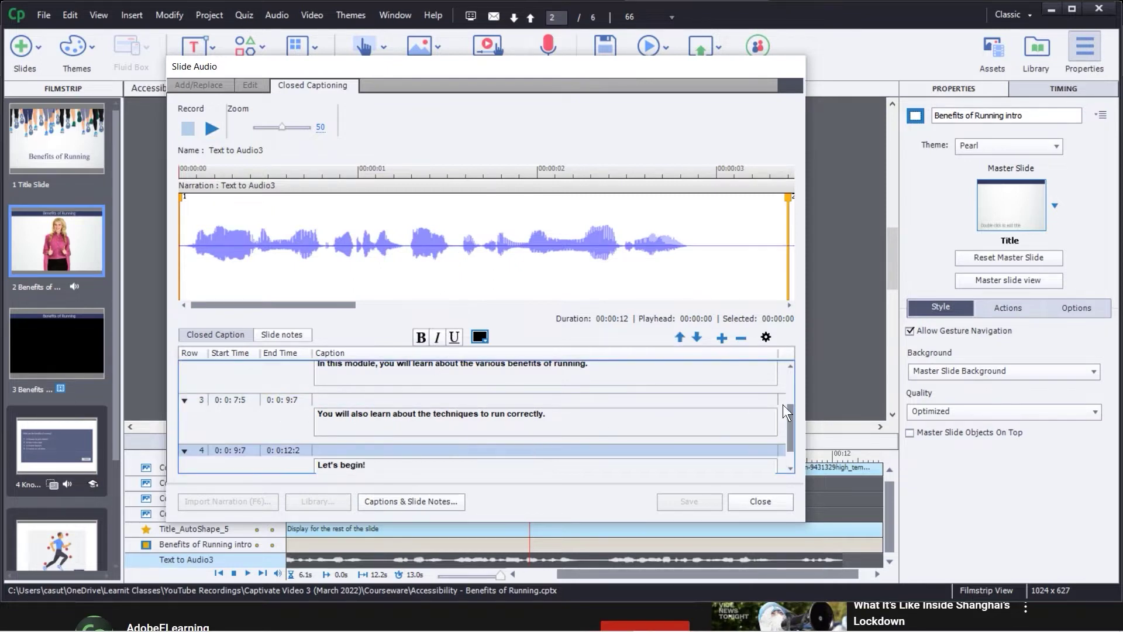
drag(791, 419, 790, 374)
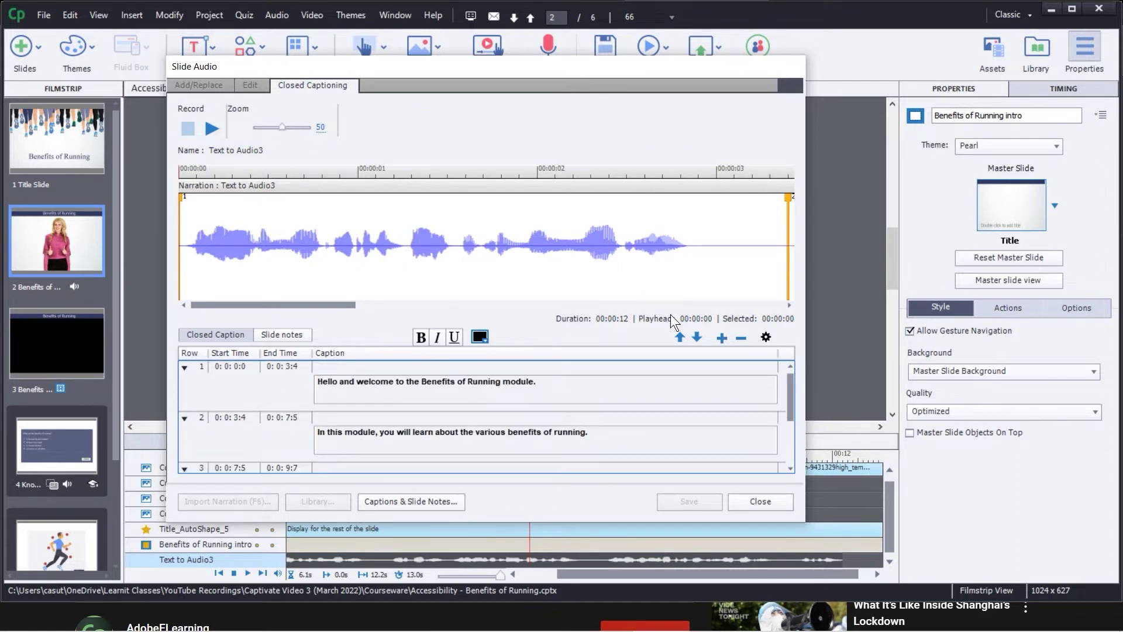
Play the start of the narration and move the second caption's start marker to 0:0:3:3
click(211, 128)
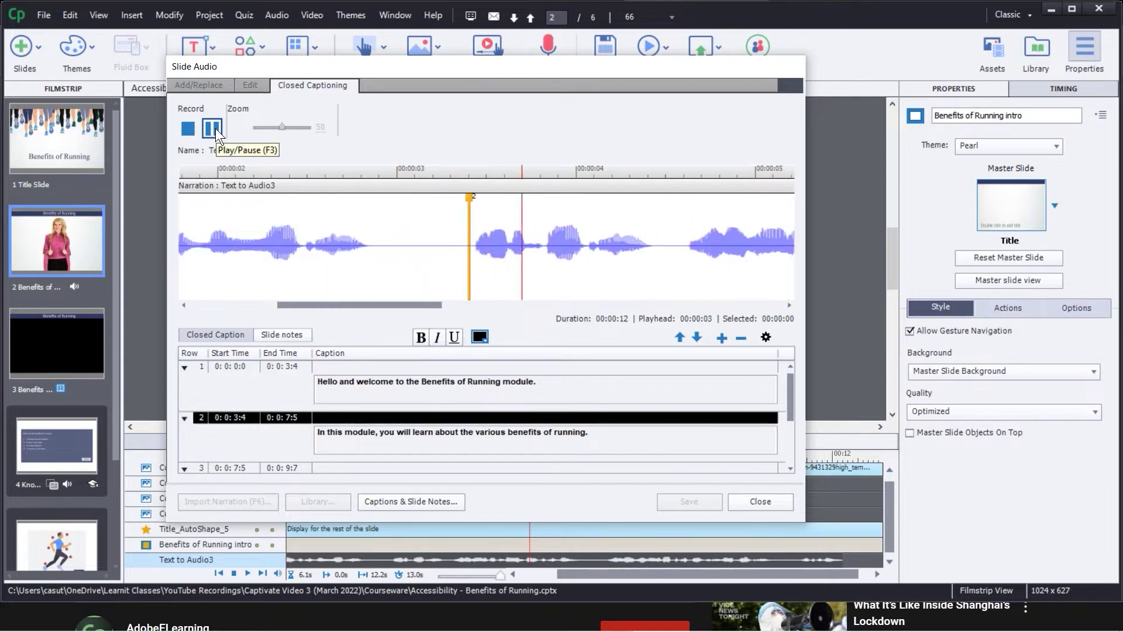
click(215, 128)
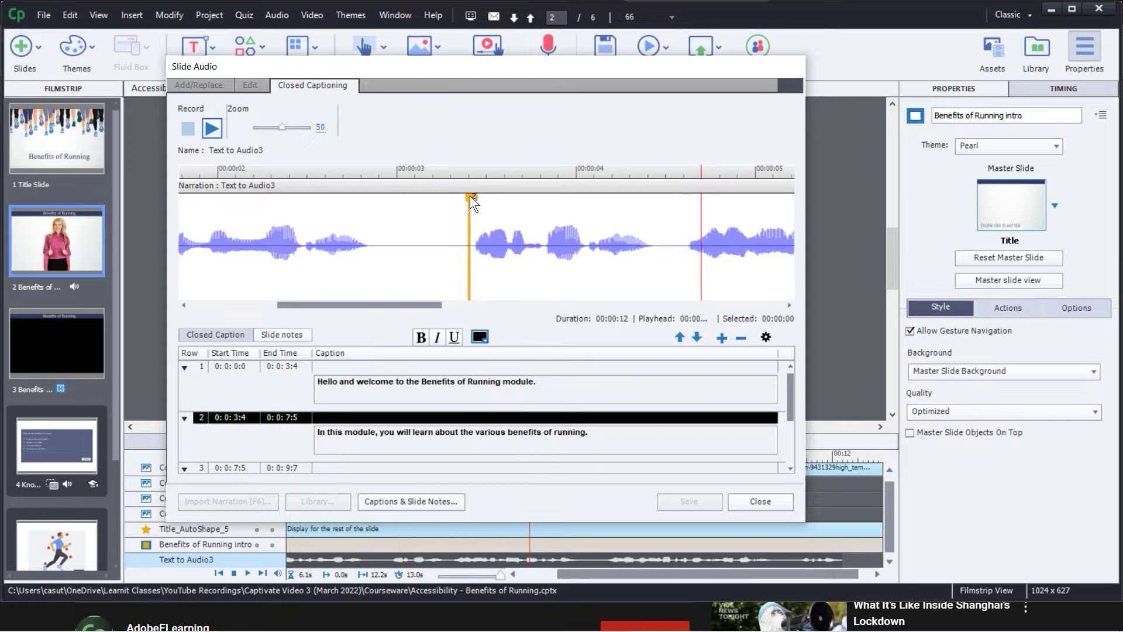
mouse_move(469, 195)
mouse_down()
mouse_move(426, 196)
mouse_move(453, 205)
mouse_move(450, 218)
mouse_move(417, 213)
mouse_move(467, 213)
mouse_move(430, 213)
mouse_up()
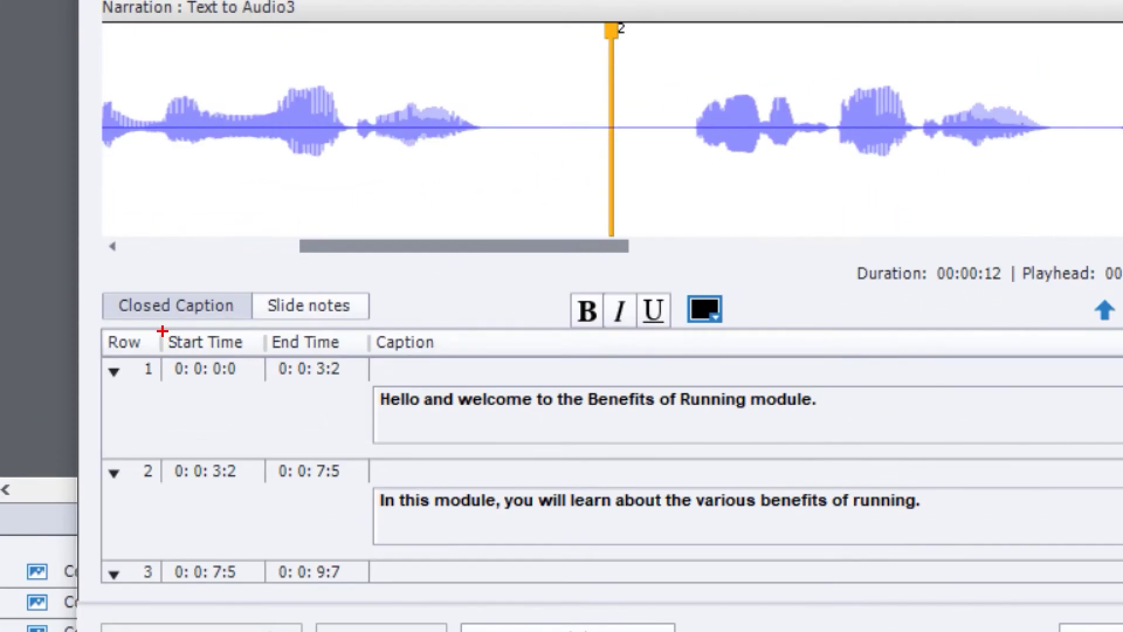
drag(161, 331, 367, 513)
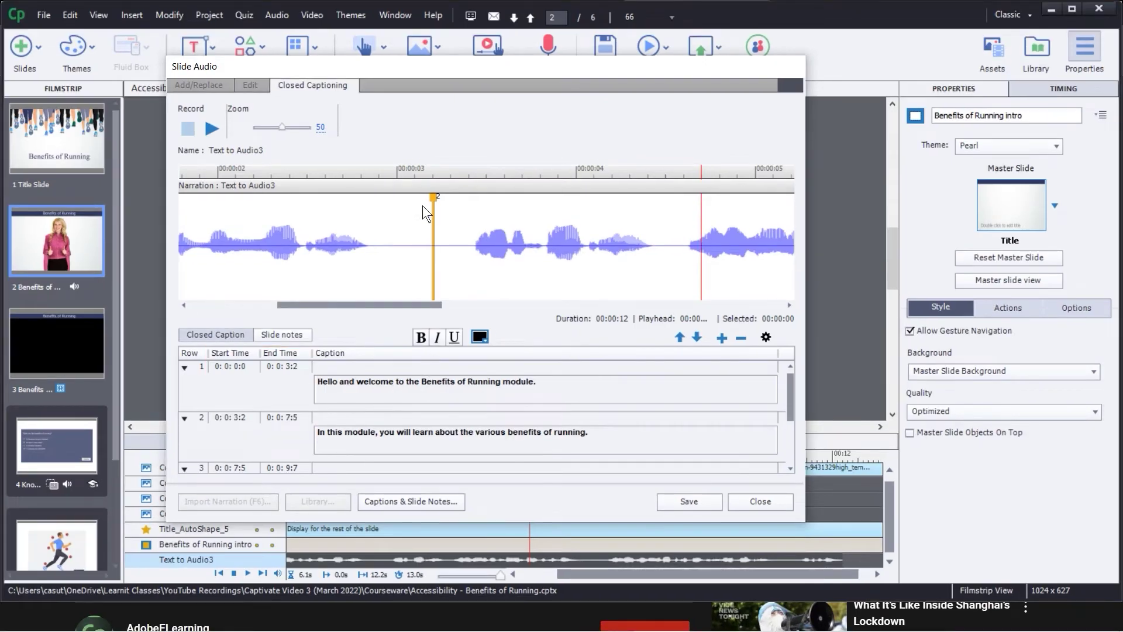
mouse_move(437, 196)
mouse_down()
mouse_move(465, 214)
mouse_move(451, 214)
mouse_up()
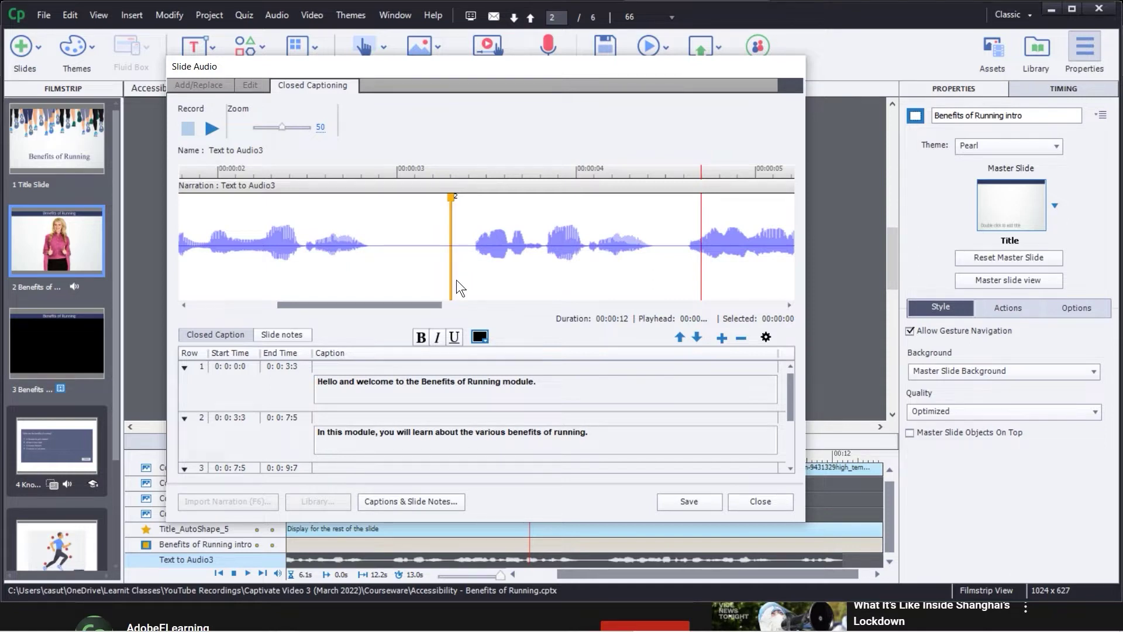
Move the start marker of the "Let's begin!" caption to 0:0:11:4 and play the narration to check its timing
drag(433, 305, 752, 346)
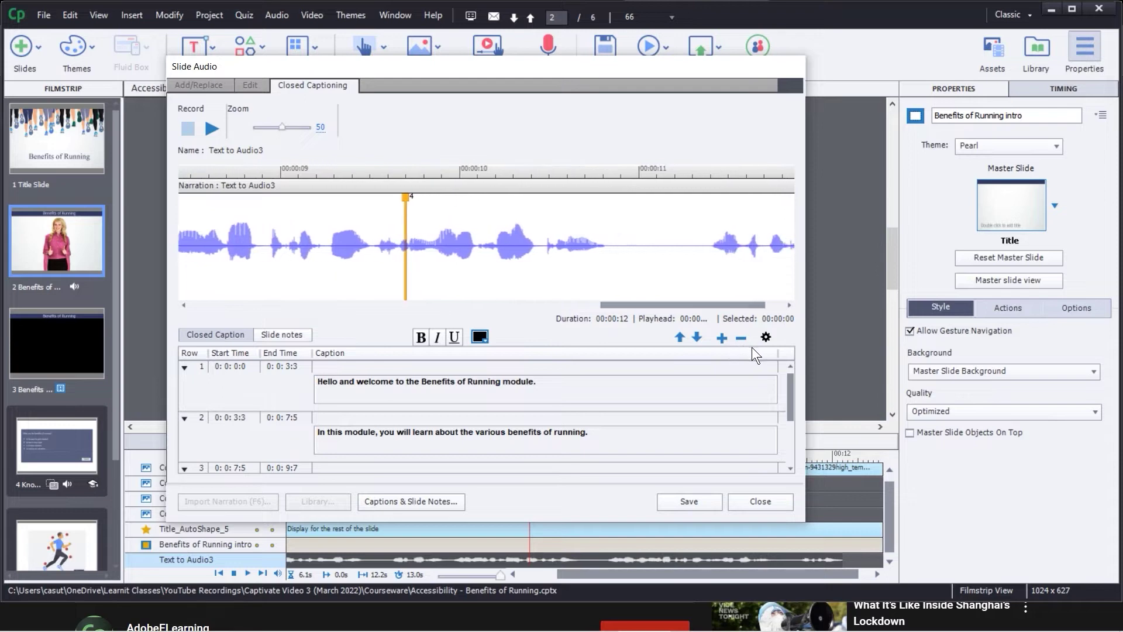
key(space)
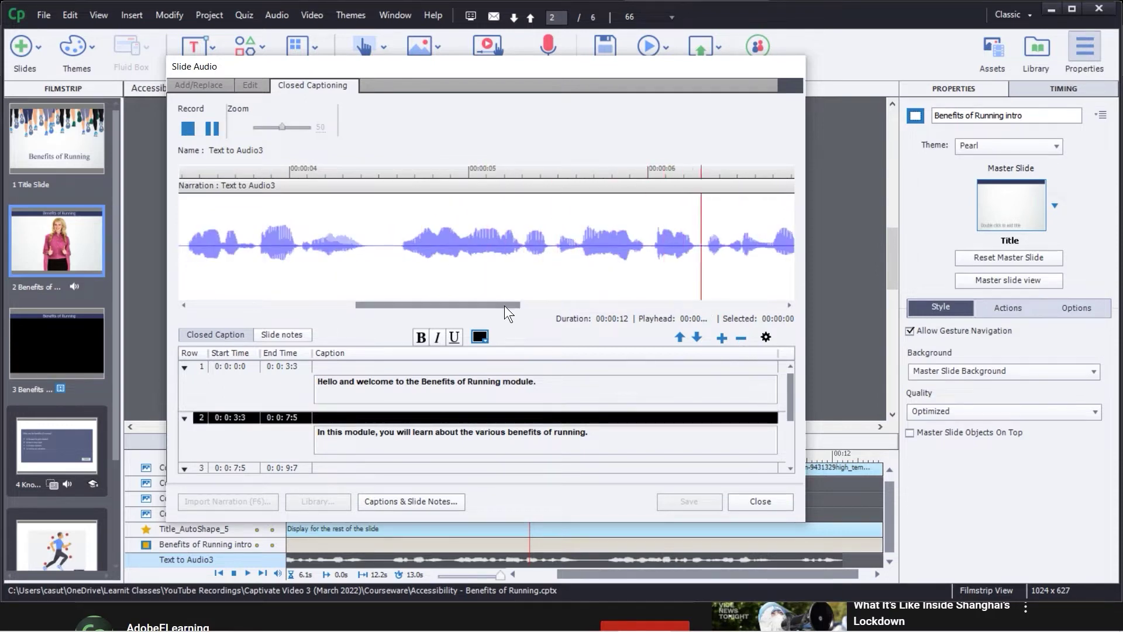
drag(504, 305, 661, 340)
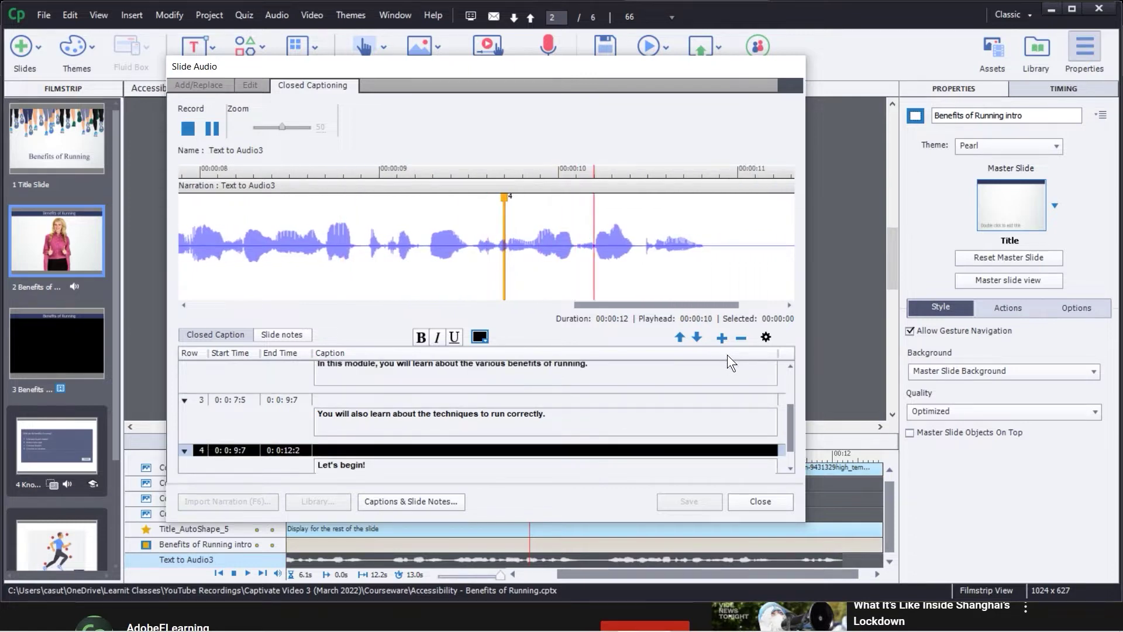
key(space)
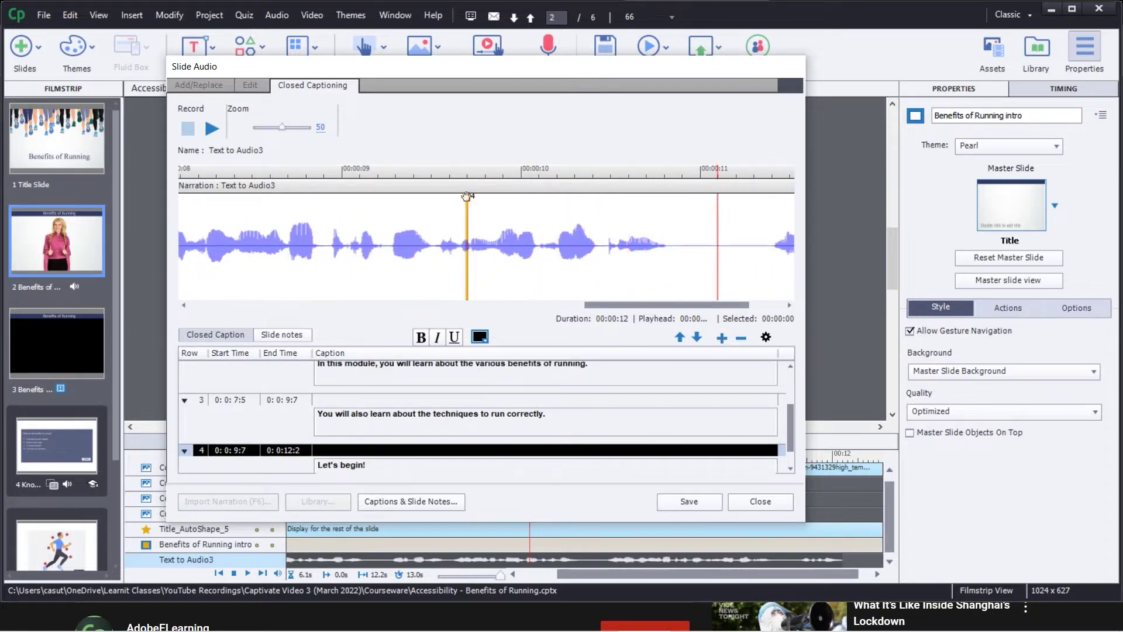
mouse_move(469, 197)
mouse_down()
mouse_move(723, 197)
mouse_move(755, 271)
mouse_move(771, 271)
mouse_up()
drag(725, 307, 753, 308)
key(space)
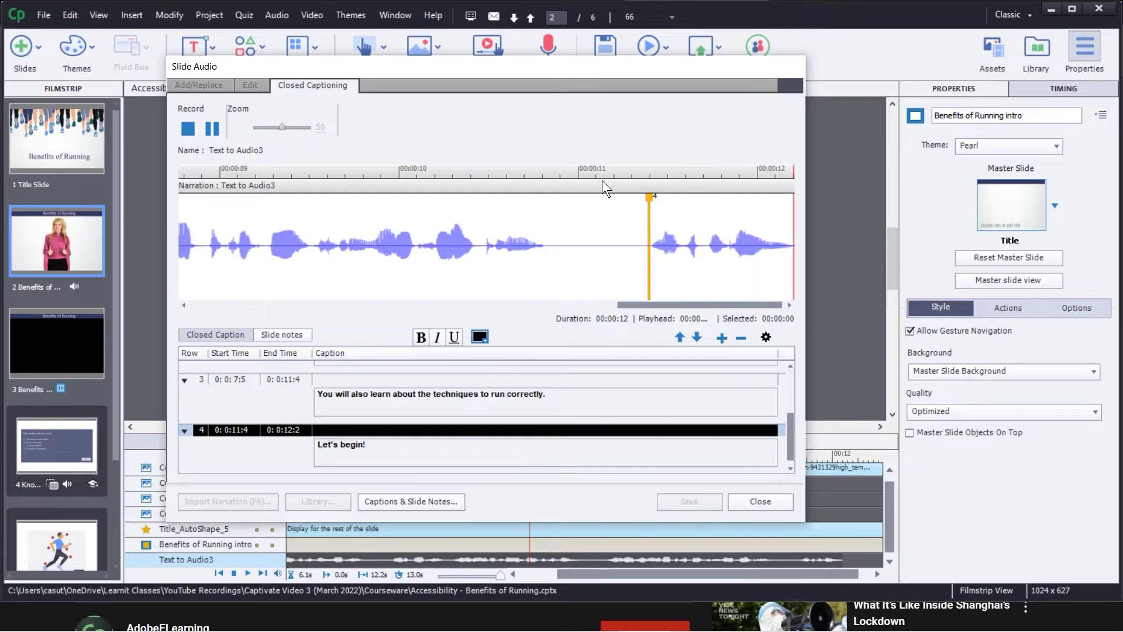
key(space)
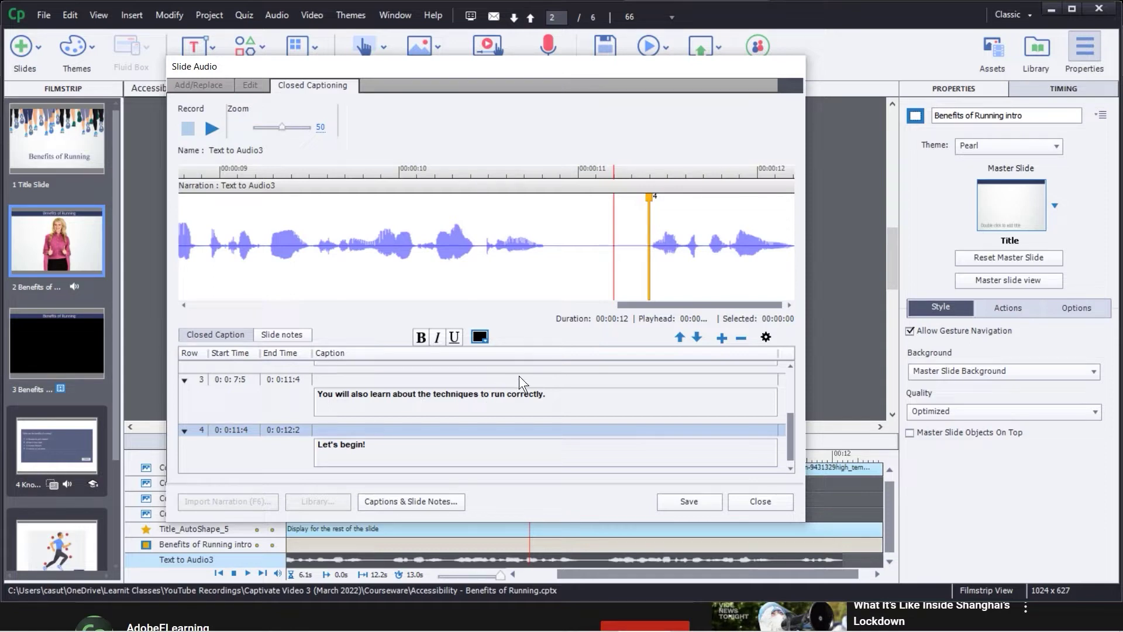
Turn on closed captions for slide 2 in the CC settings, and switch to the Project scope, saving the slide's changes
click(766, 336)
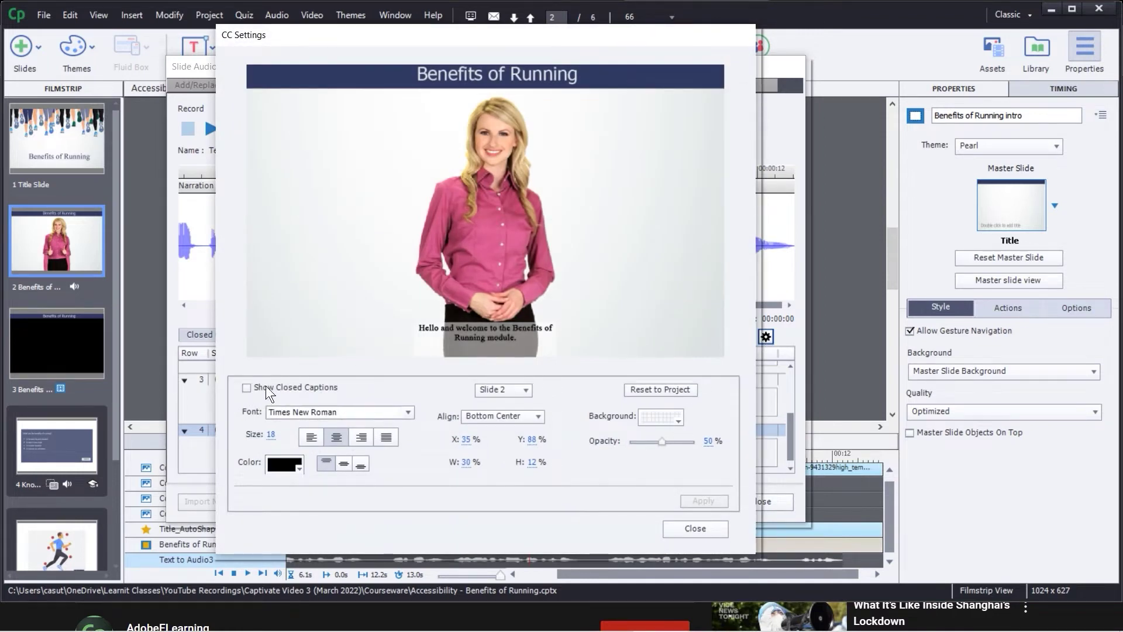
click(248, 392)
click(517, 389)
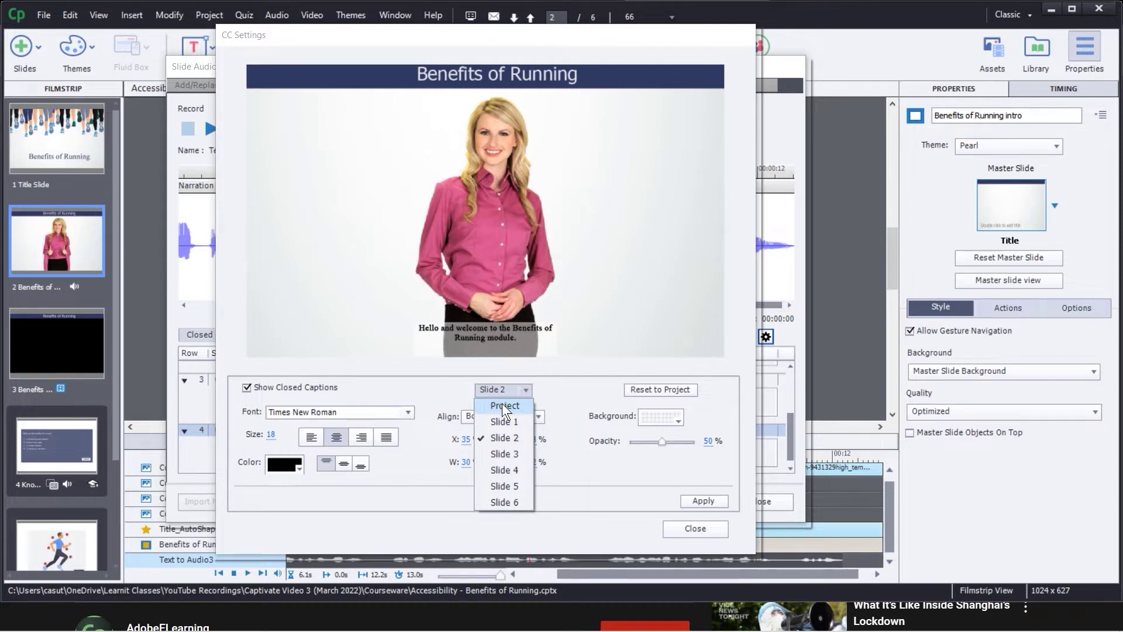
click(436, 389)
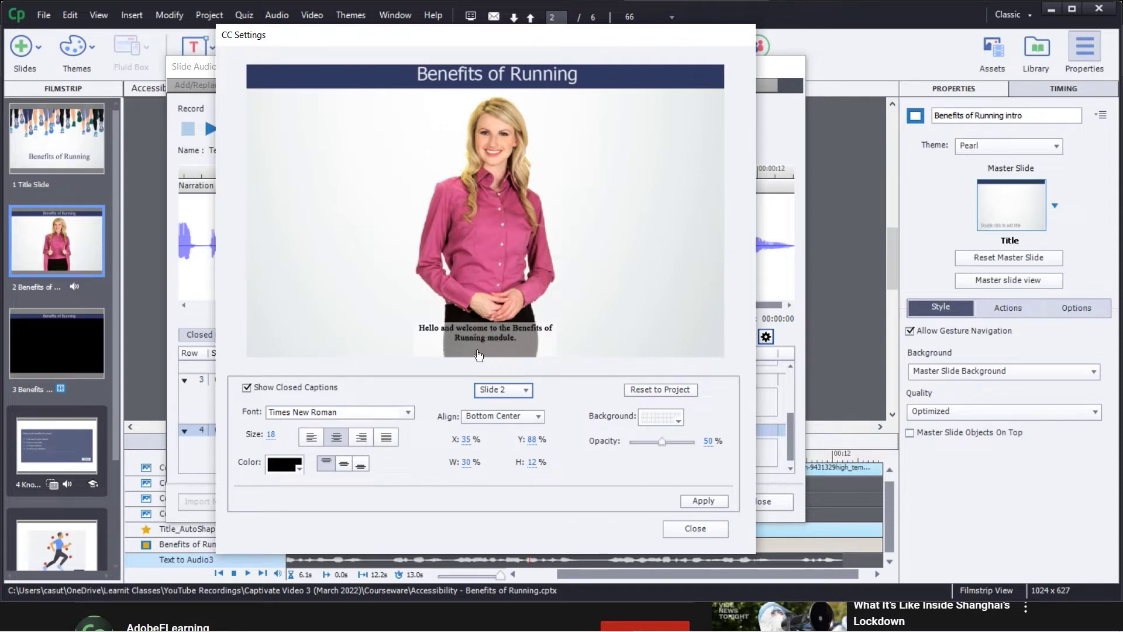
click(482, 393)
click(492, 401)
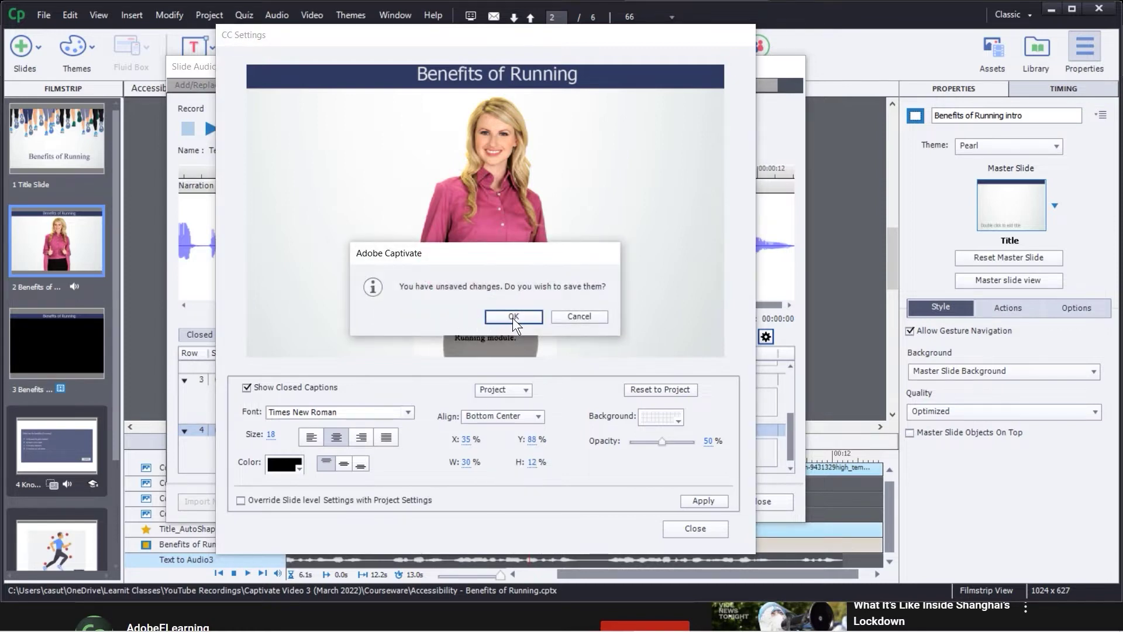
click(507, 316)
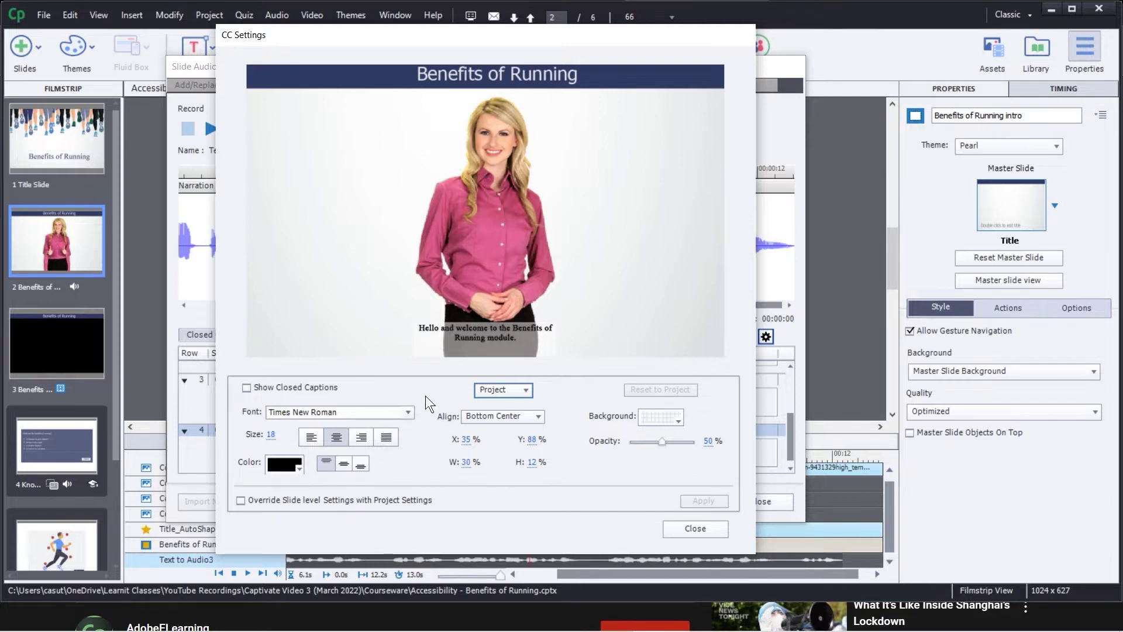
Turn on closed captions for the whole project and set their font to Trebuchet MS
click(247, 388)
click(411, 410)
click(331, 212)
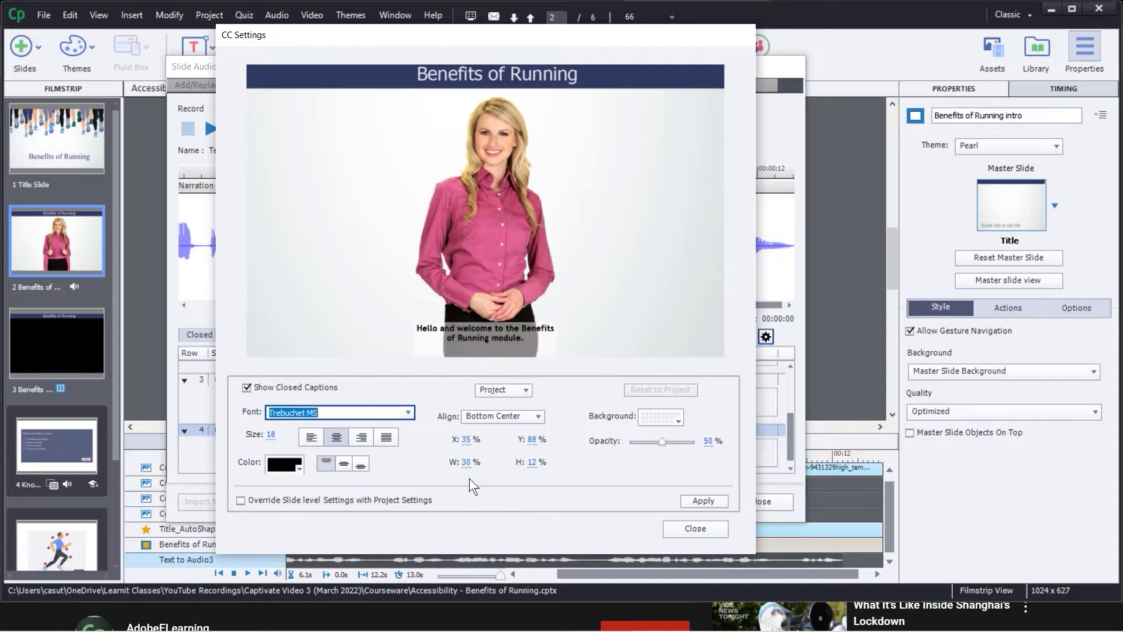
Widen the project's caption box to about 49.4% and align its text vertically to the middle
drag(466, 462, 606, 469)
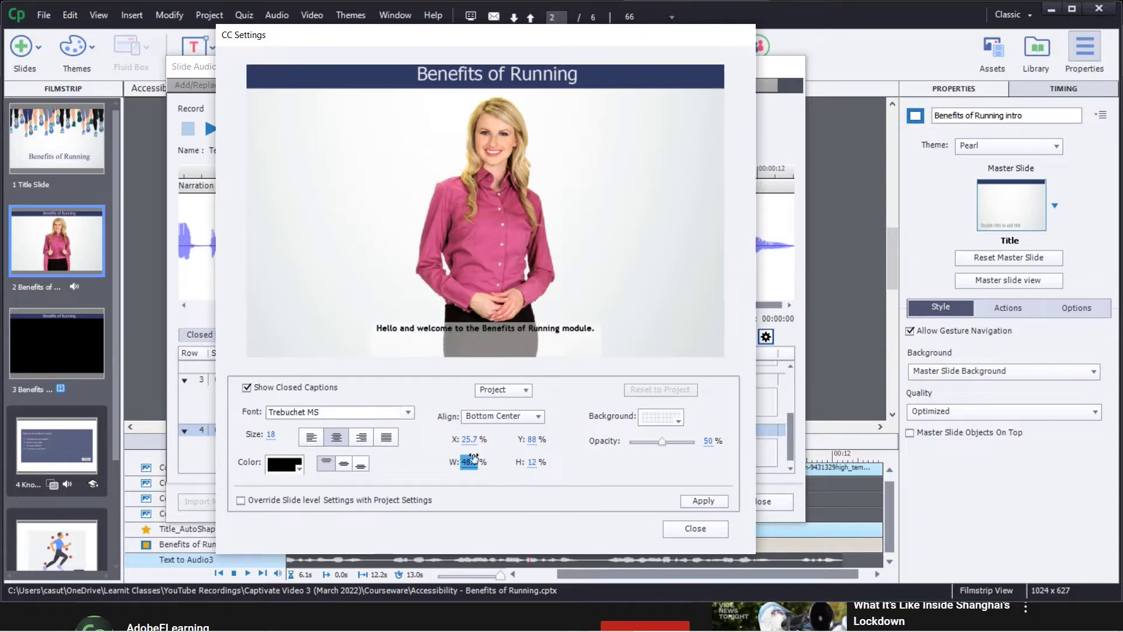
drag(470, 462, 496, 466)
click(344, 463)
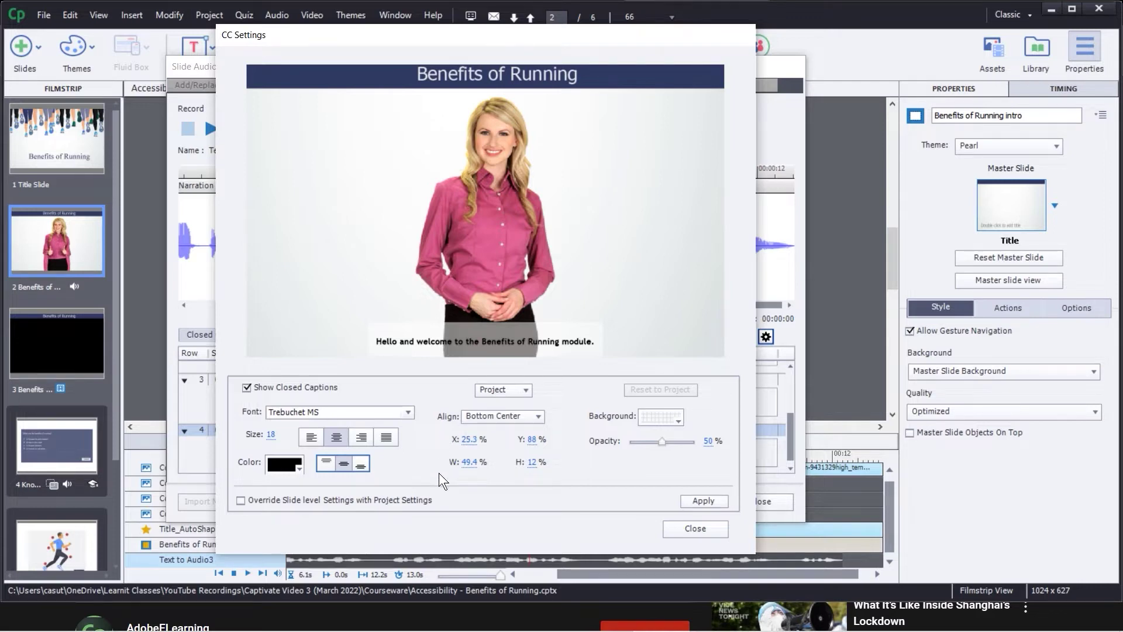
Try yellow for the project's caption text, and set the text color to dark grey instead
click(297, 468)
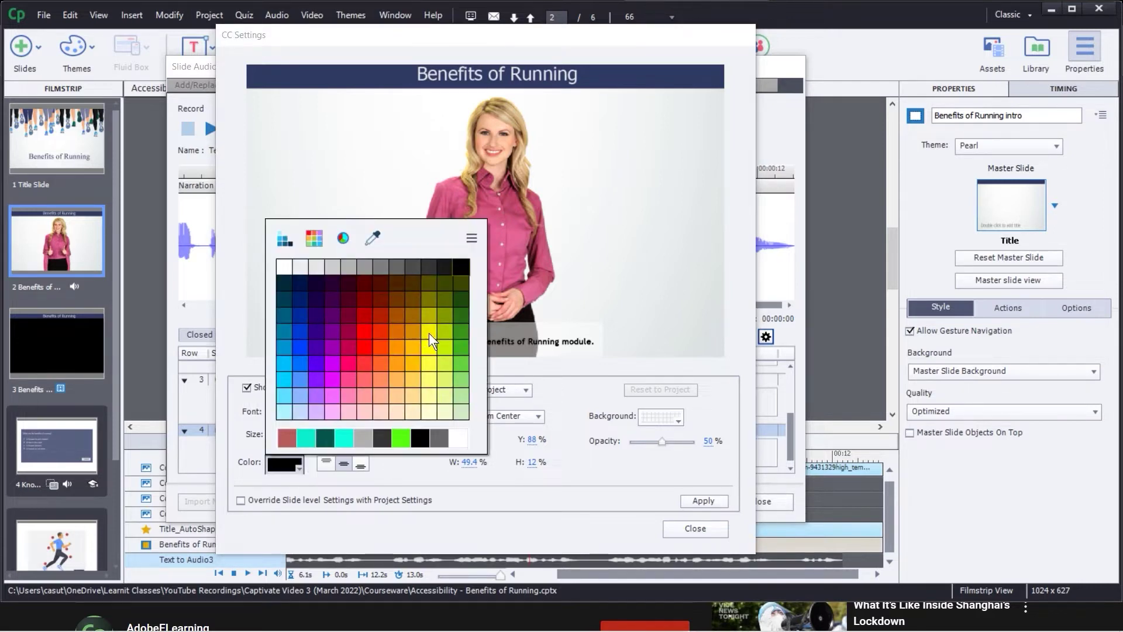
click(430, 334)
click(293, 466)
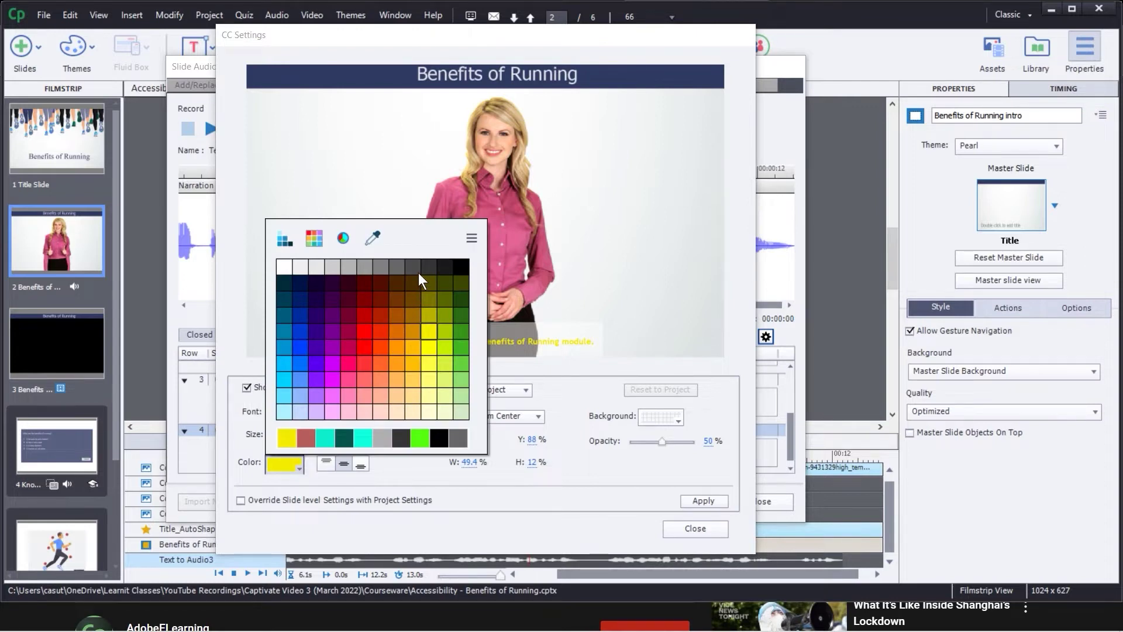
click(433, 267)
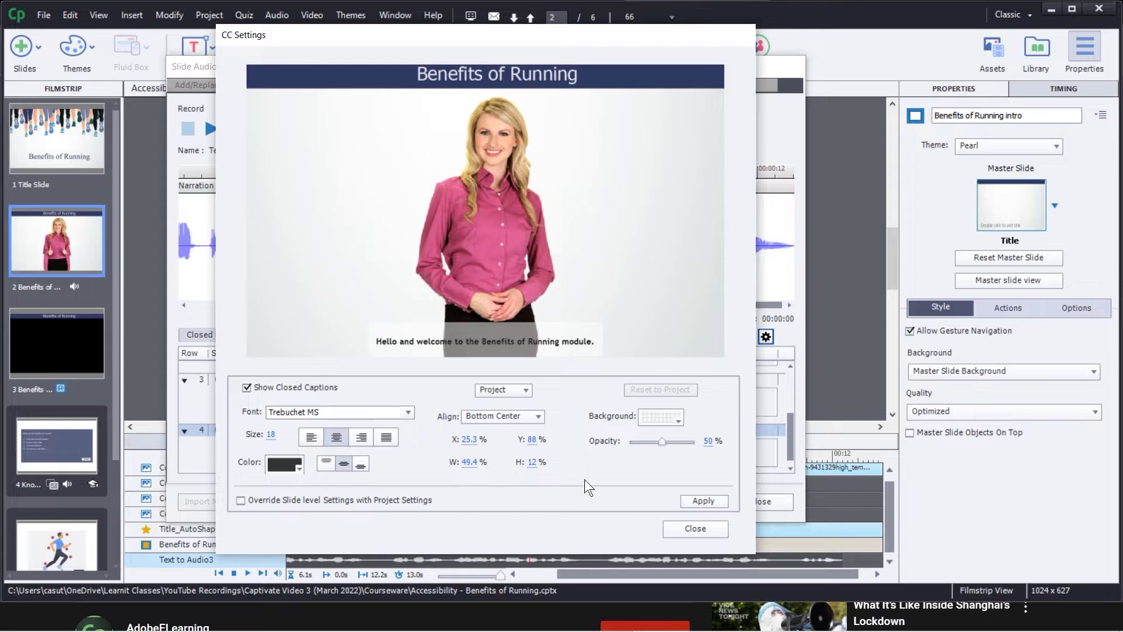
Give the project's caption box a yellow background and set its opacity to 63%
click(659, 417)
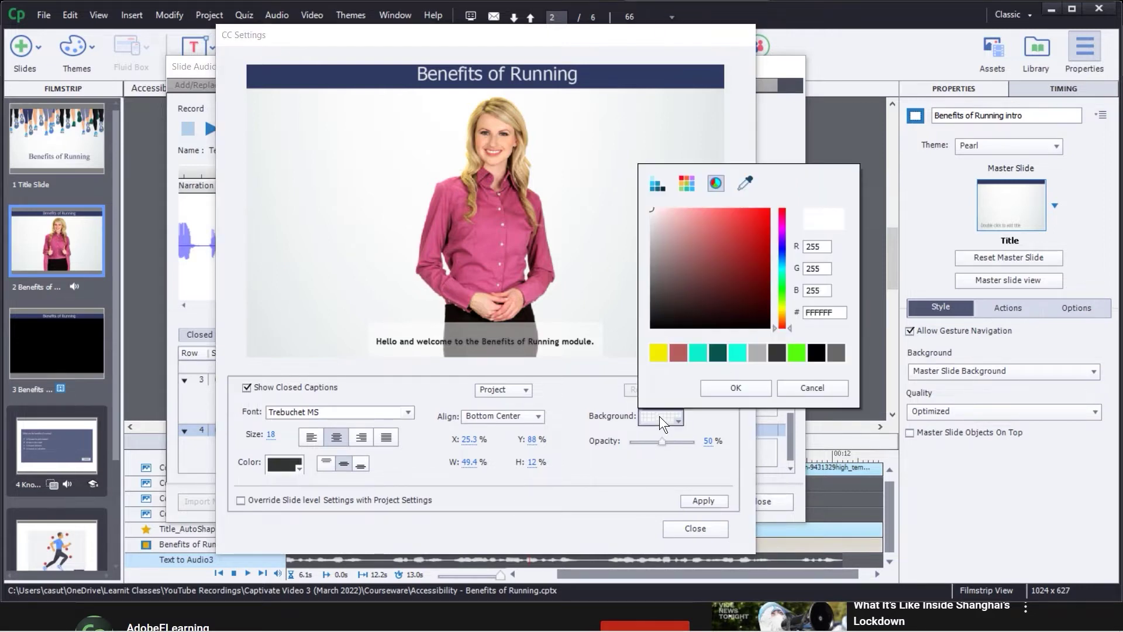
click(657, 353)
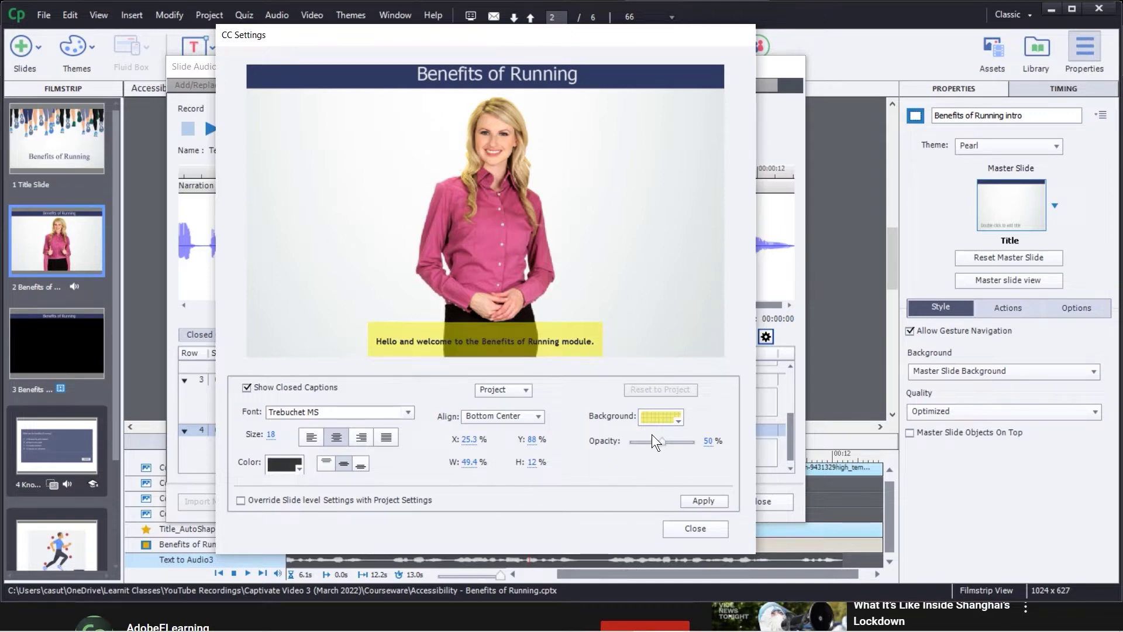
mouse_move(663, 441)
mouse_down()
mouse_move(653, 441)
mouse_move(671, 451)
mouse_up()
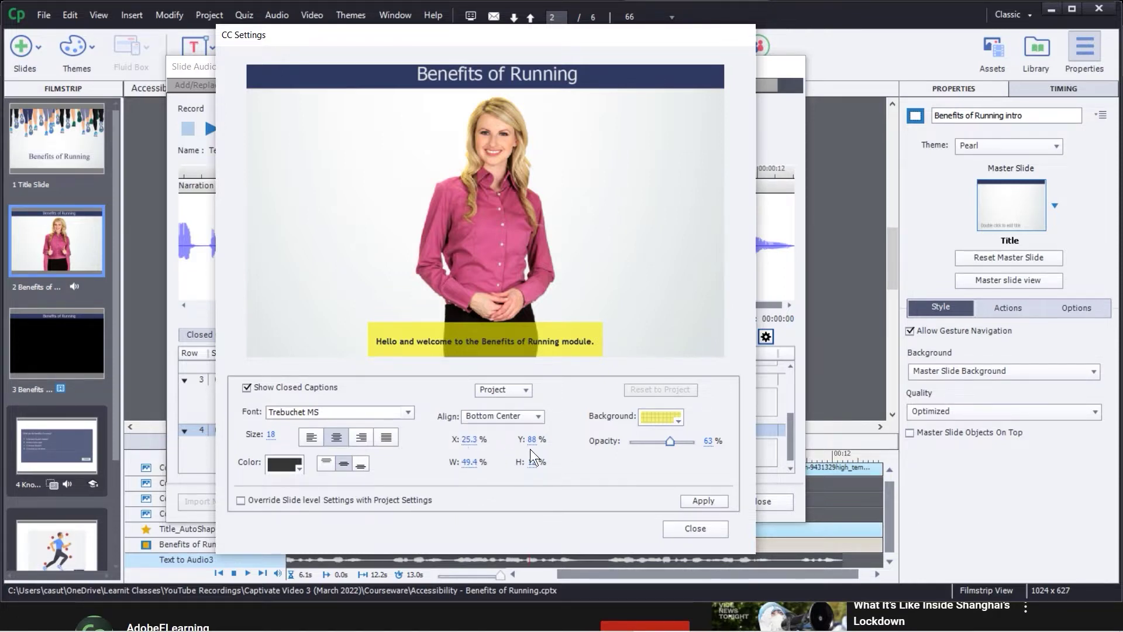
Raise the project's caption box to a Y position of 85.4% and apply the project caption settings
drag(534, 439, 521, 436)
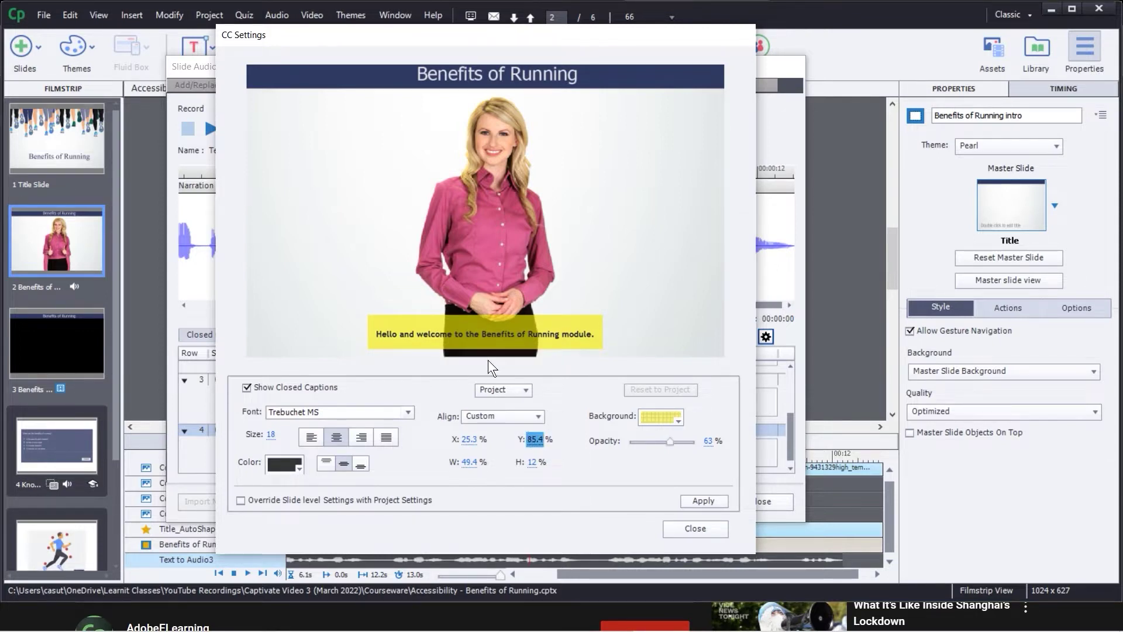
mouse_move(470, 437)
mouse_down()
mouse_move(458, 436)
mouse_move(490, 448)
mouse_up()
click(709, 503)
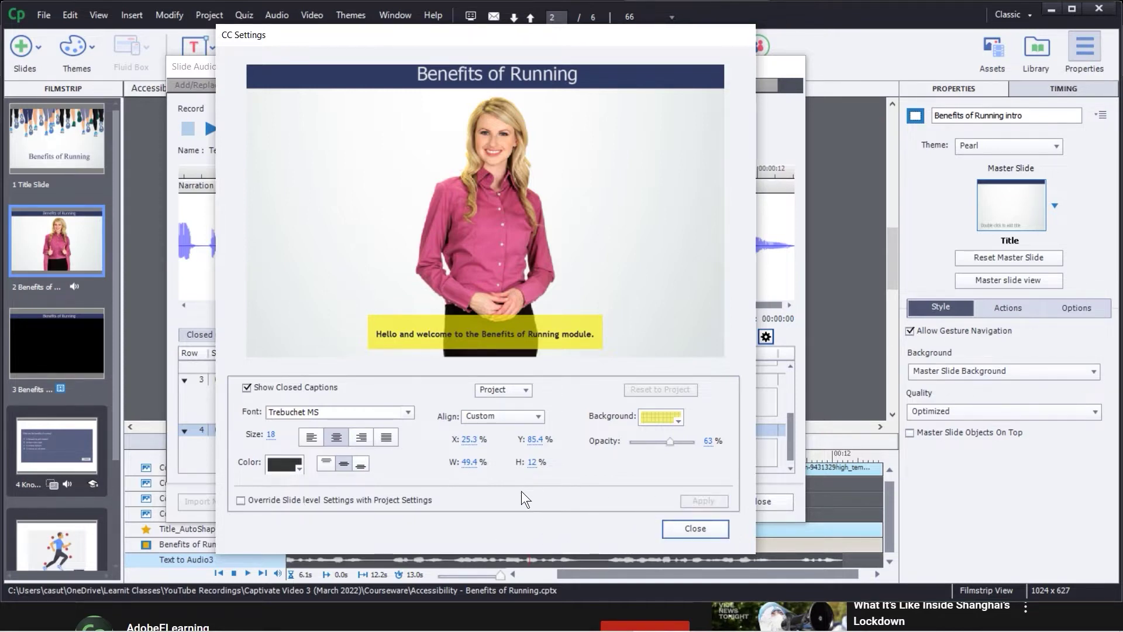
Leave the caption settings, save slide 2's closed captions, and close the Slide Audio window
click(692, 528)
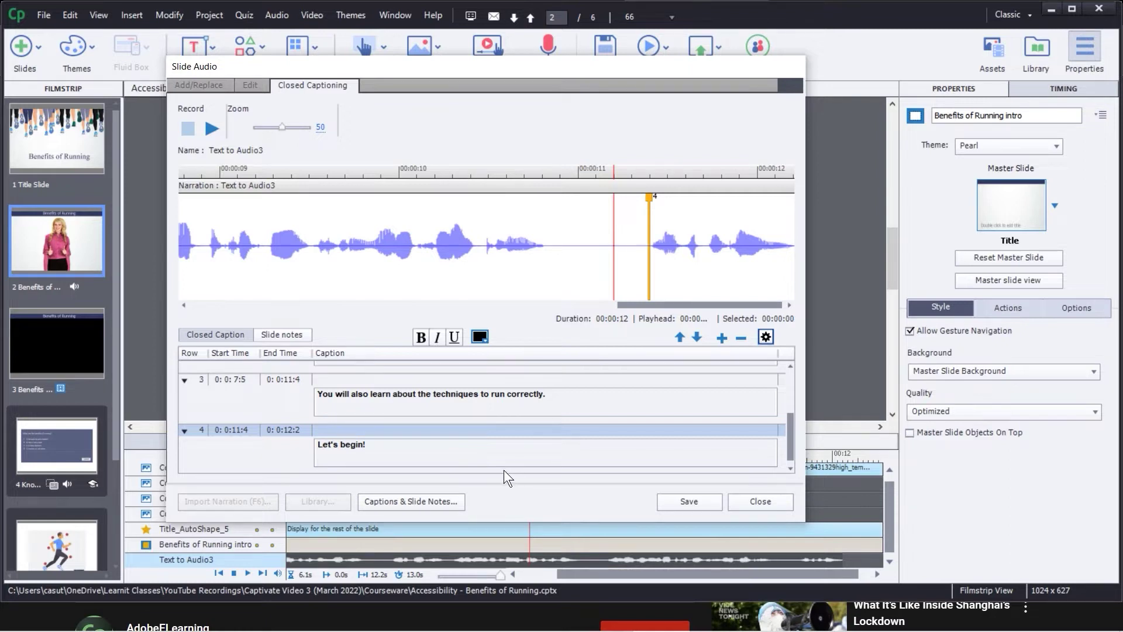
click(680, 502)
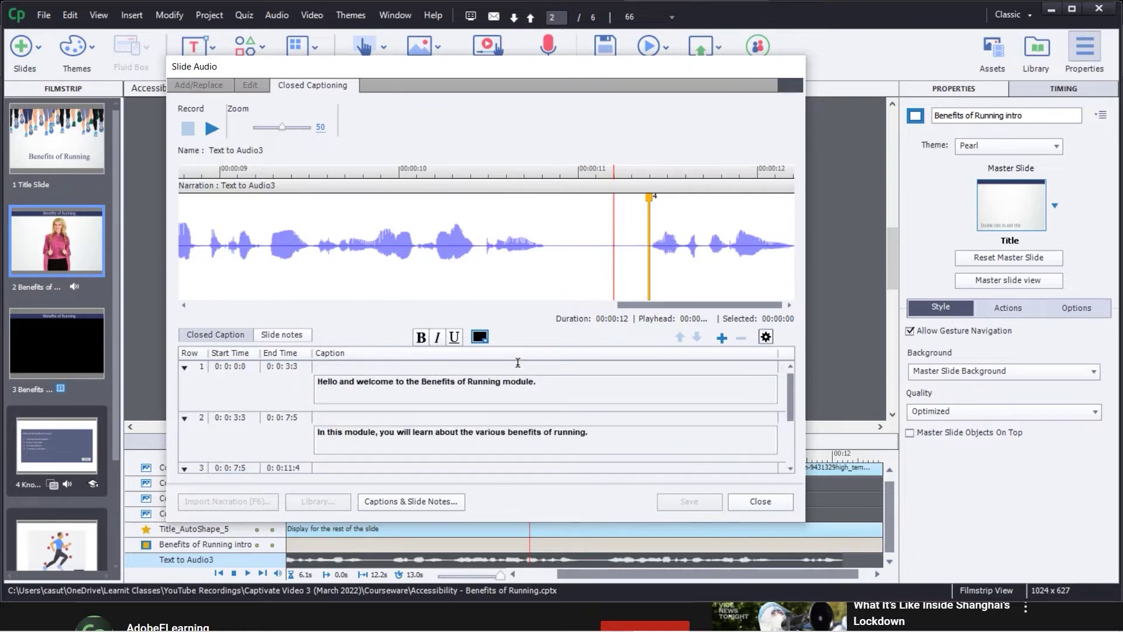
click(759, 503)
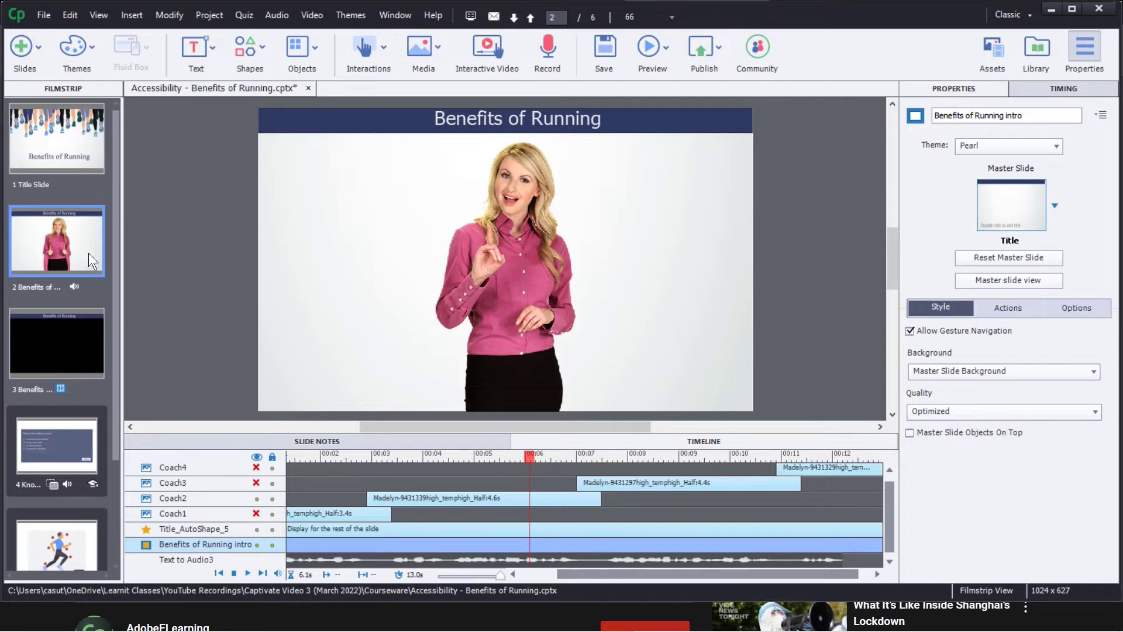
Preview the project from slide 2 to check the styled captions, pausing playback before closing the preview
click(662, 49)
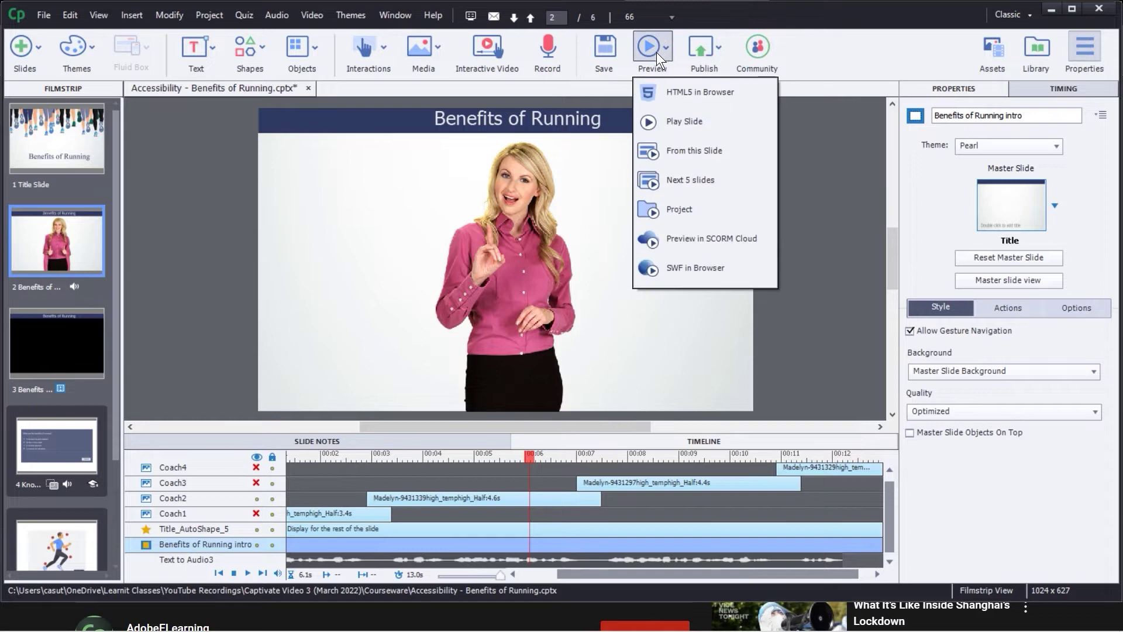
click(671, 170)
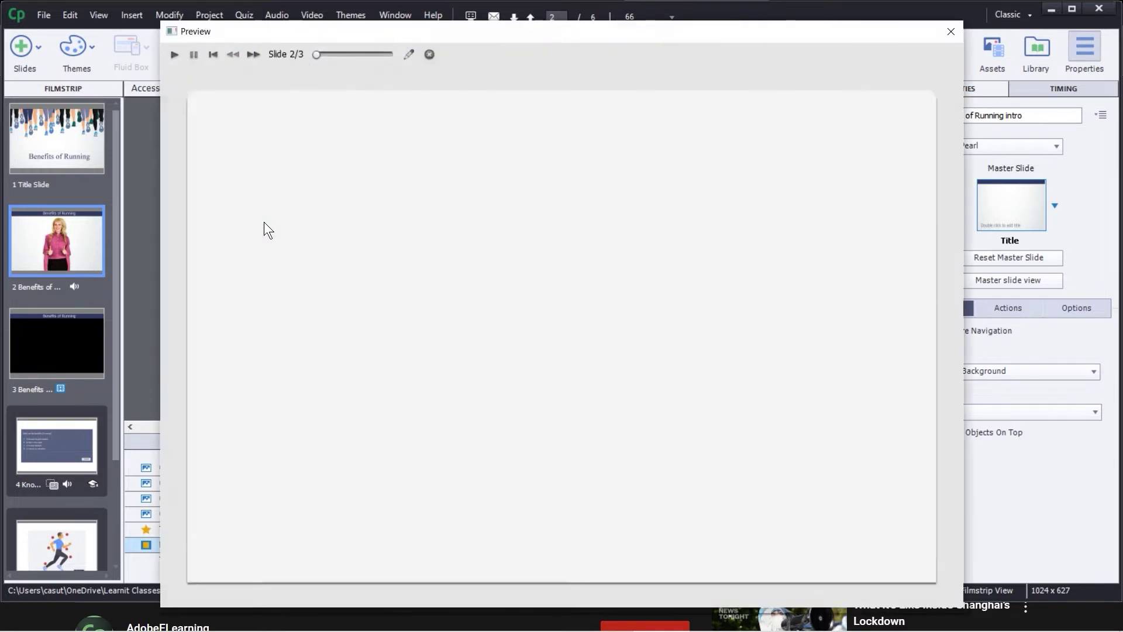
click(549, 319)
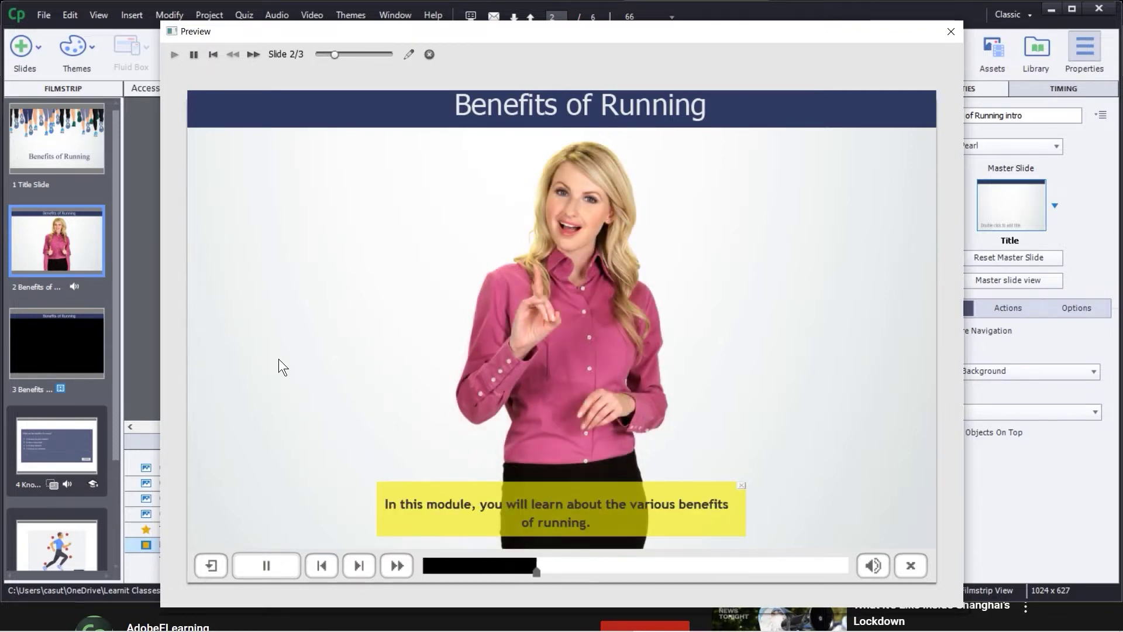
click(268, 565)
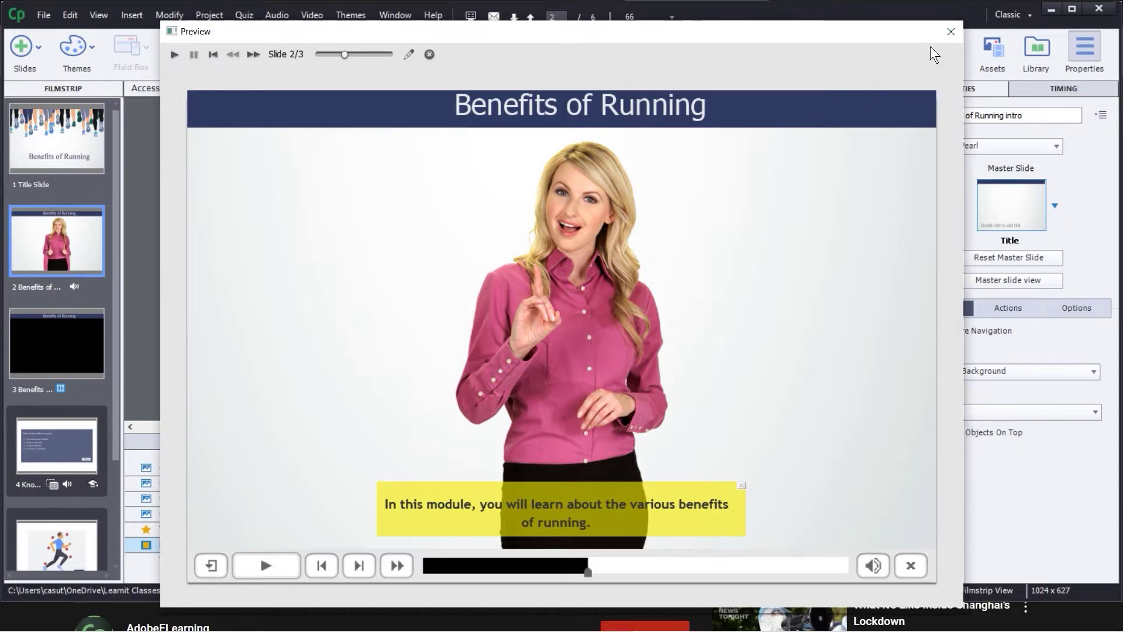
click(950, 31)
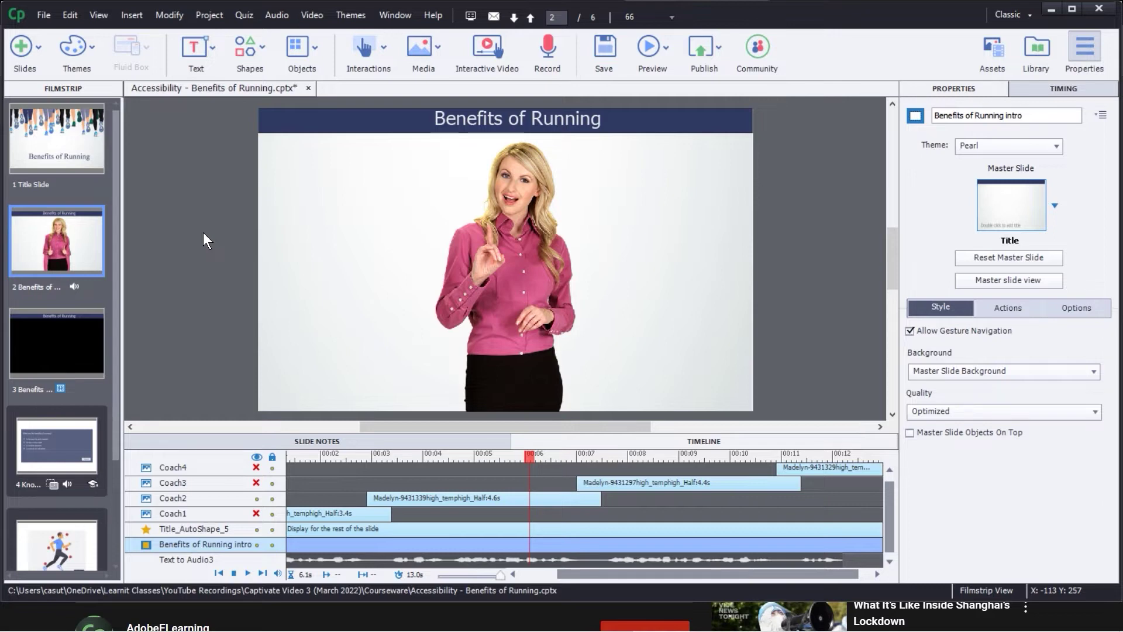
Add the Closed Captioning button to the project's playbar in the Skin Editor
click(213, 16)
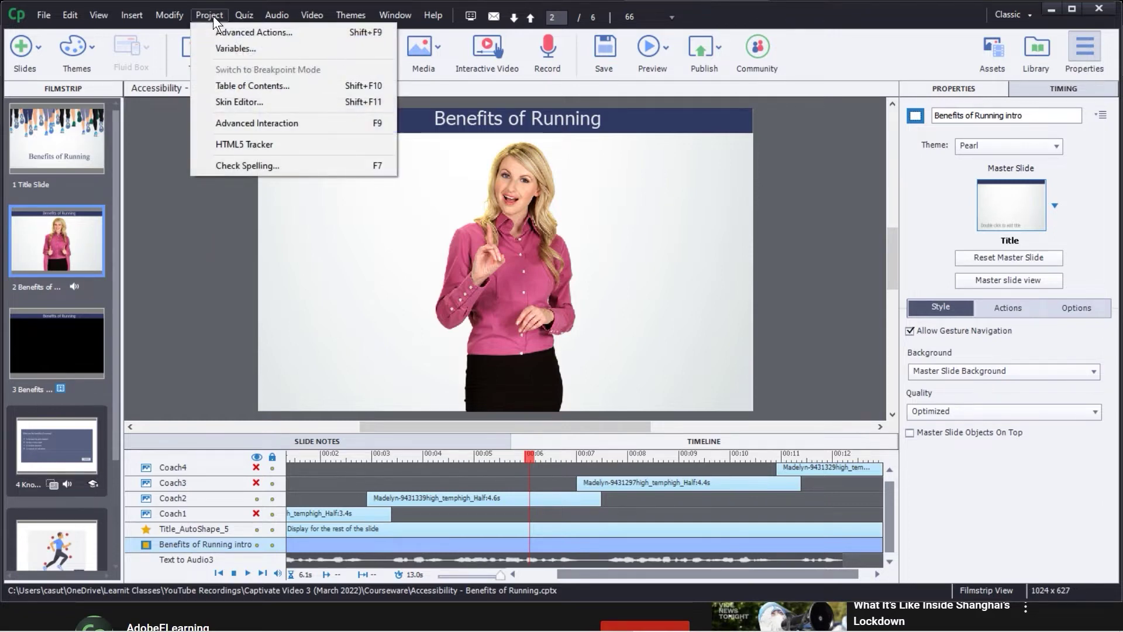
click(223, 105)
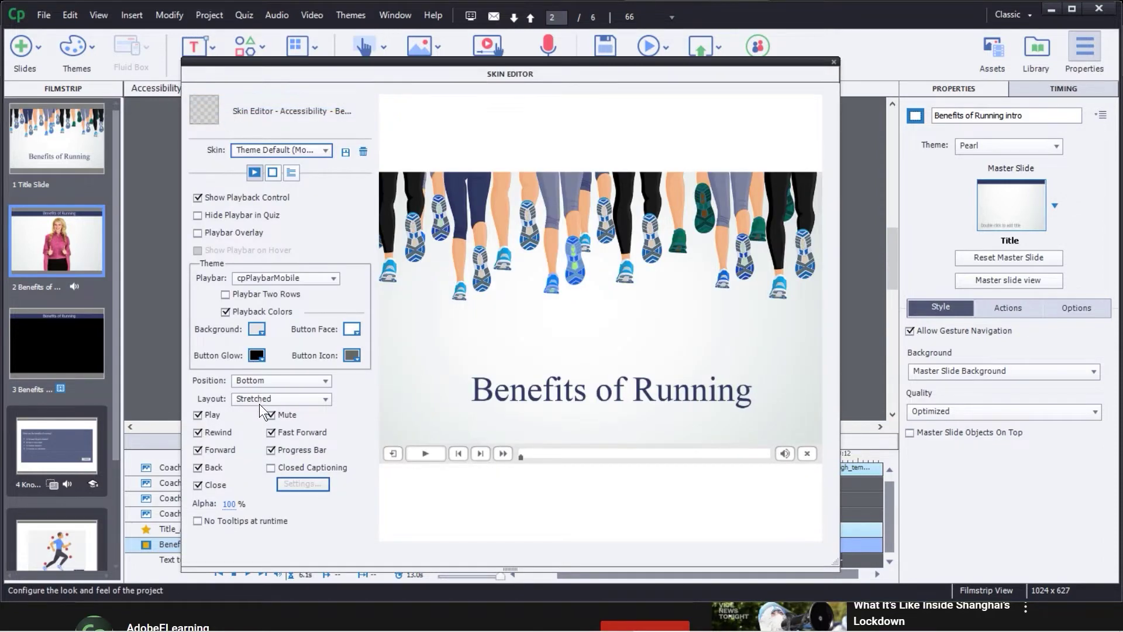
click(271, 468)
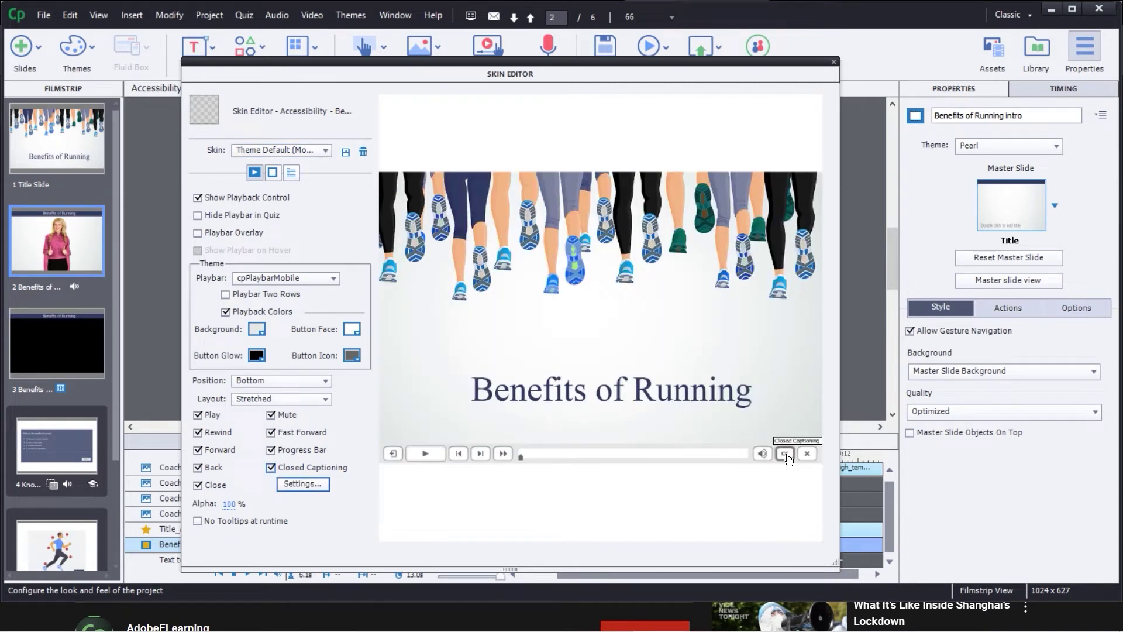
click(432, 455)
Set slide 2's caption background to white at 79% opacity through the playbar's closed captioning settings, apply it, and close the Skin Editor
click(303, 484)
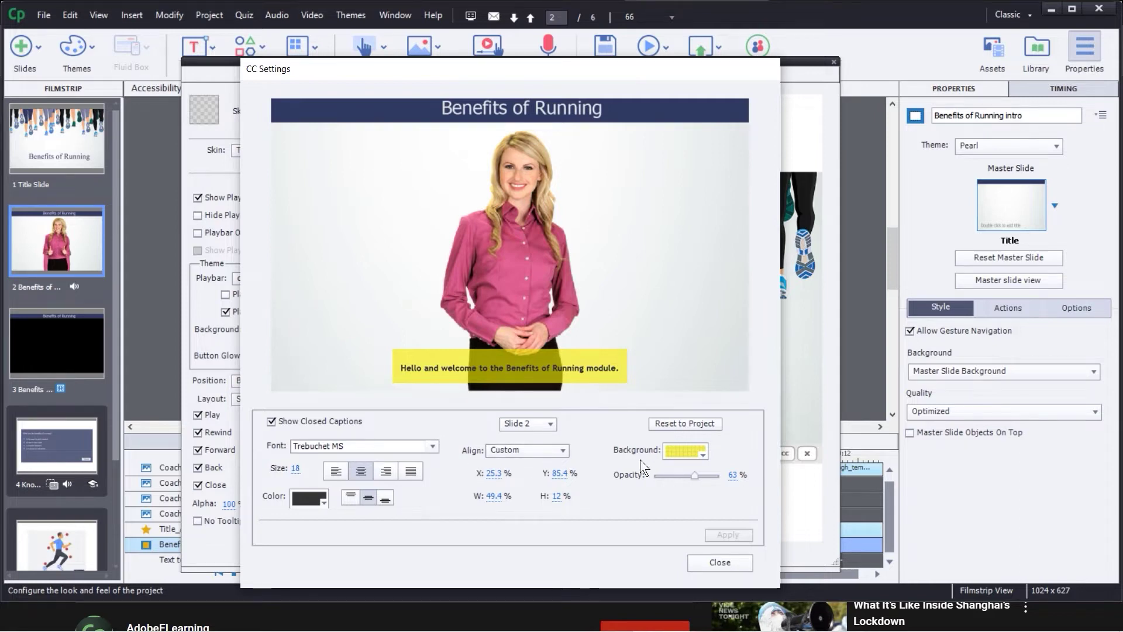
click(697, 450)
click(845, 420)
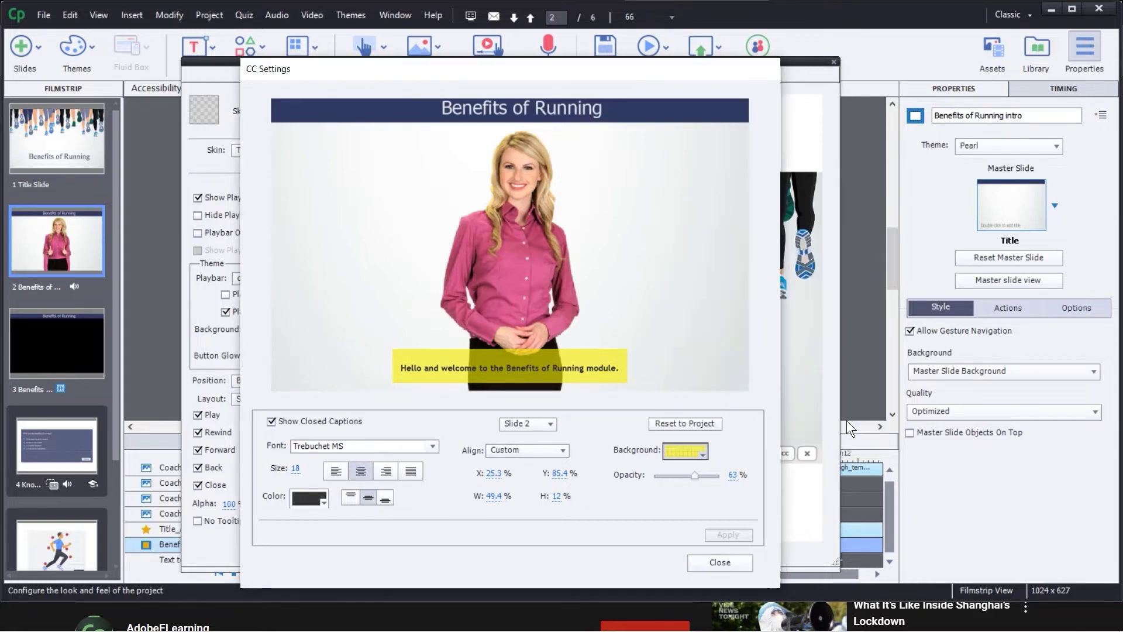
mouse_move(697, 475)
mouse_down()
mouse_move(711, 479)
mouse_move(670, 479)
mouse_move(704, 482)
mouse_up()
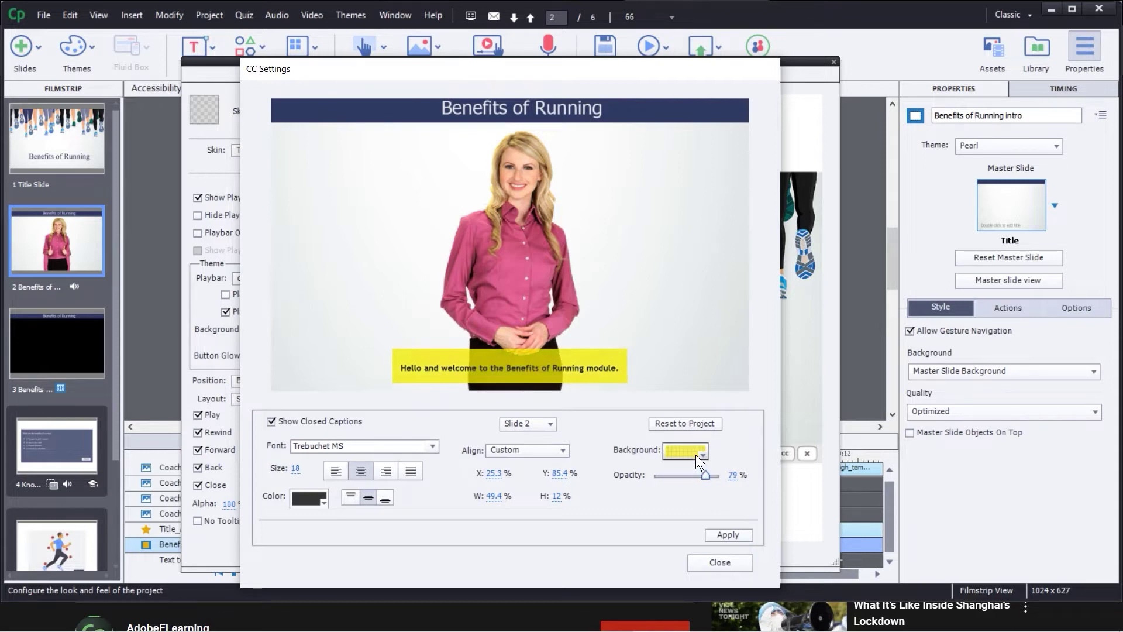
click(696, 455)
mouse_move(703, 258)
mouse_down()
mouse_move(680, 251)
mouse_move(677, 261)
mouse_up()
click(746, 424)
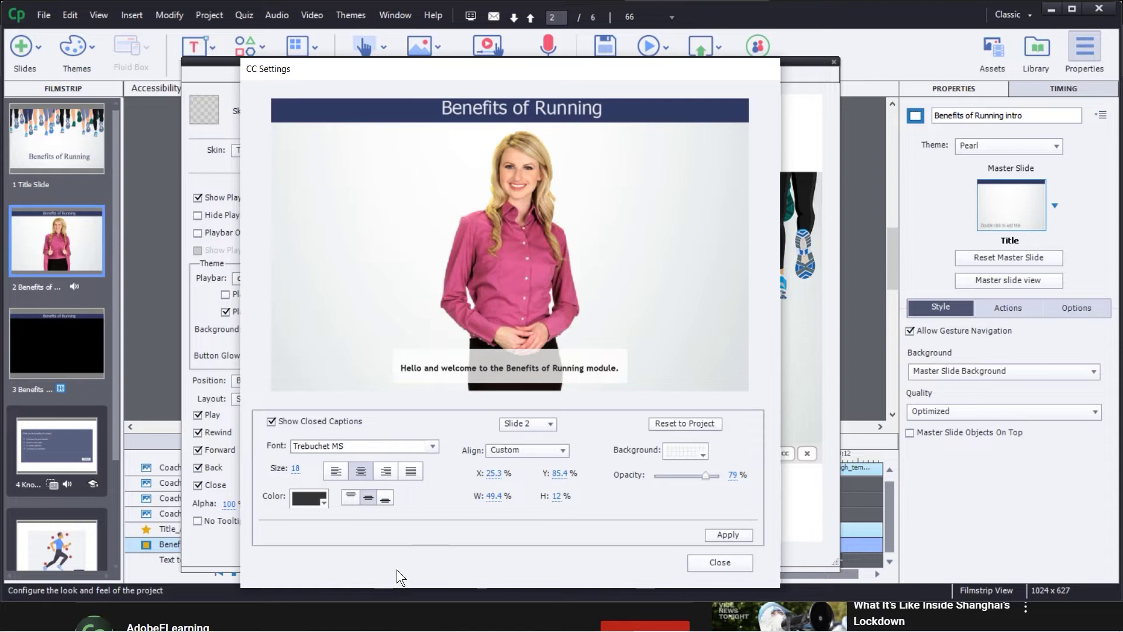
click(711, 535)
click(711, 560)
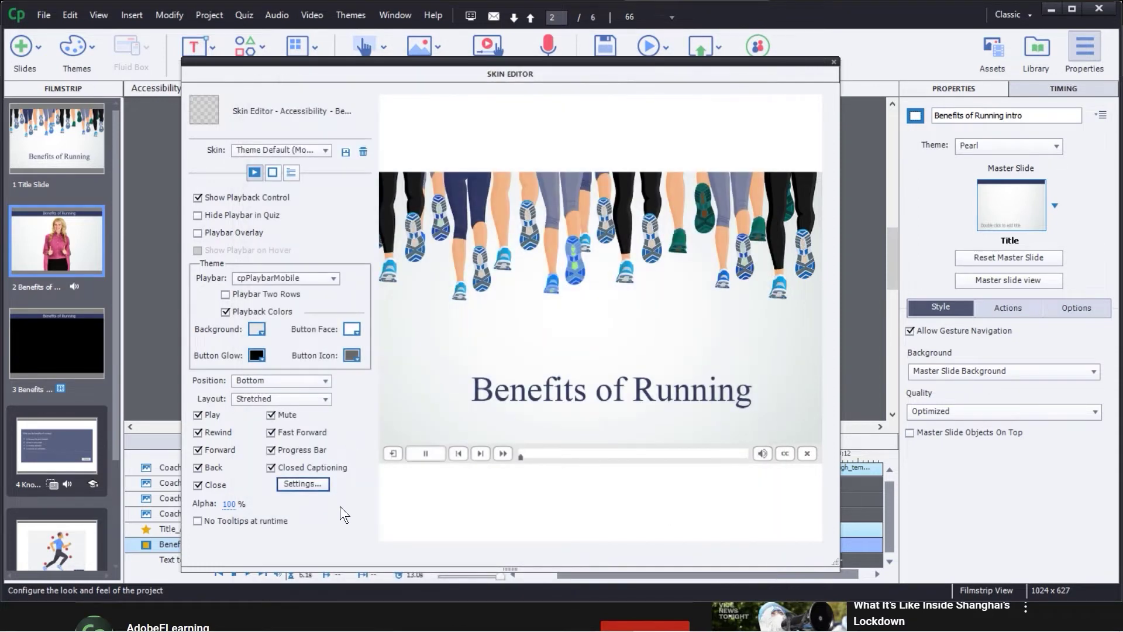
click(835, 61)
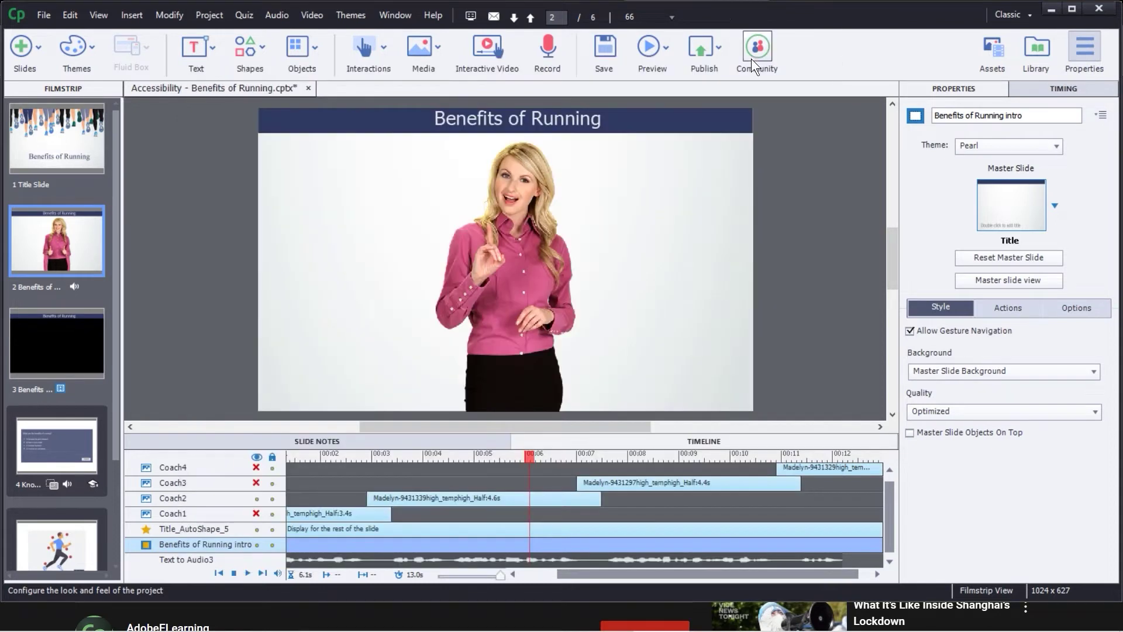
Preview the project from slide 2 again to check the white captions, and pause playback
click(648, 54)
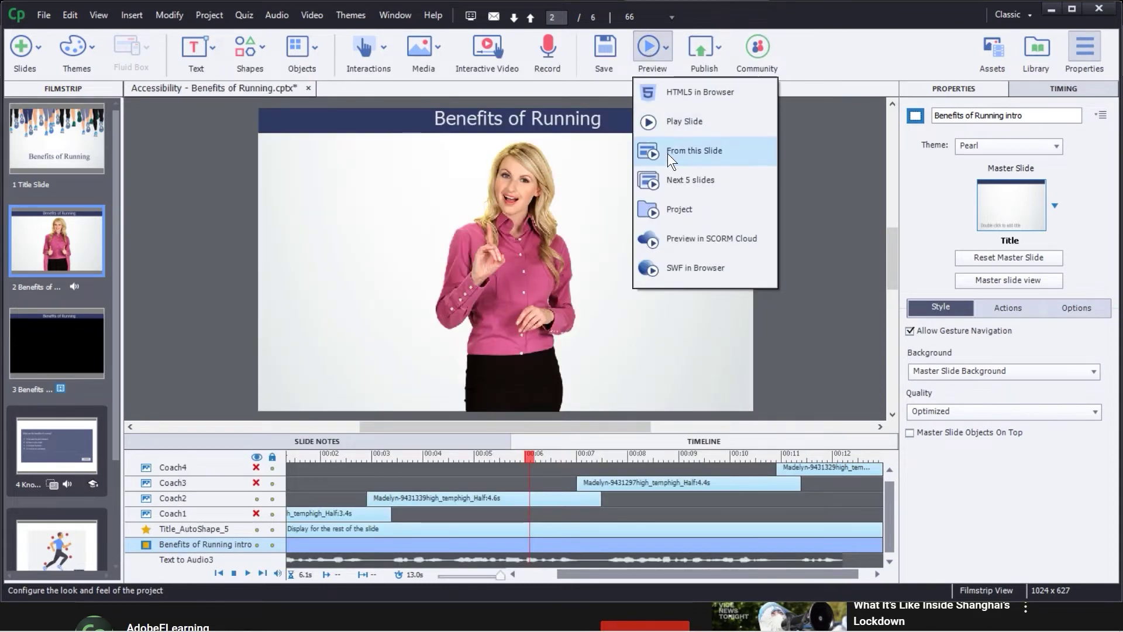
click(665, 179)
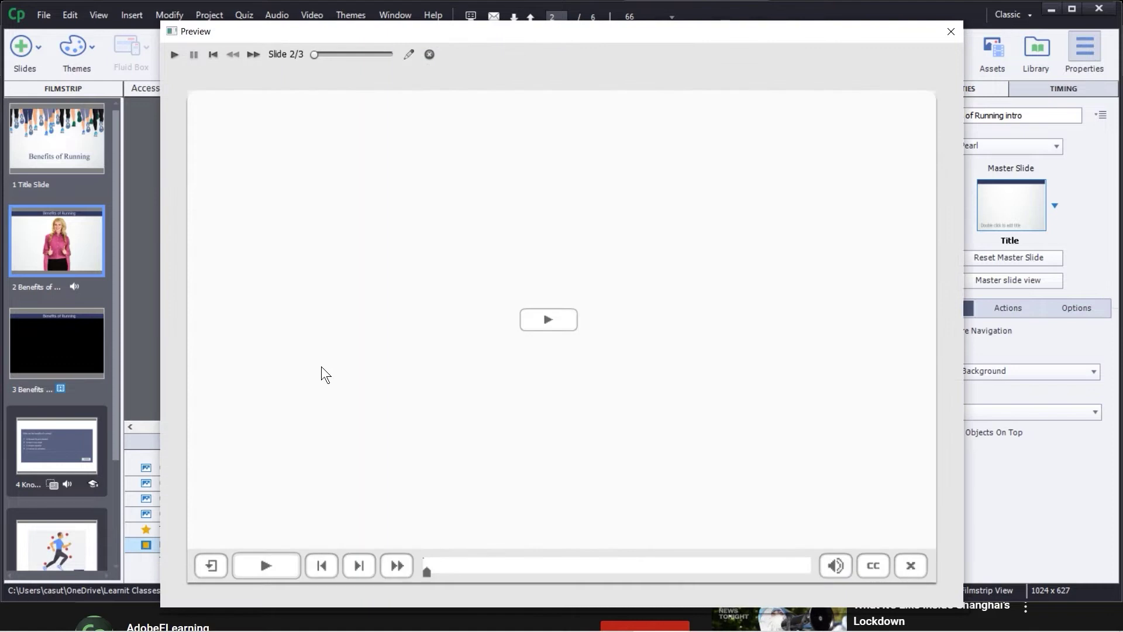
click(549, 324)
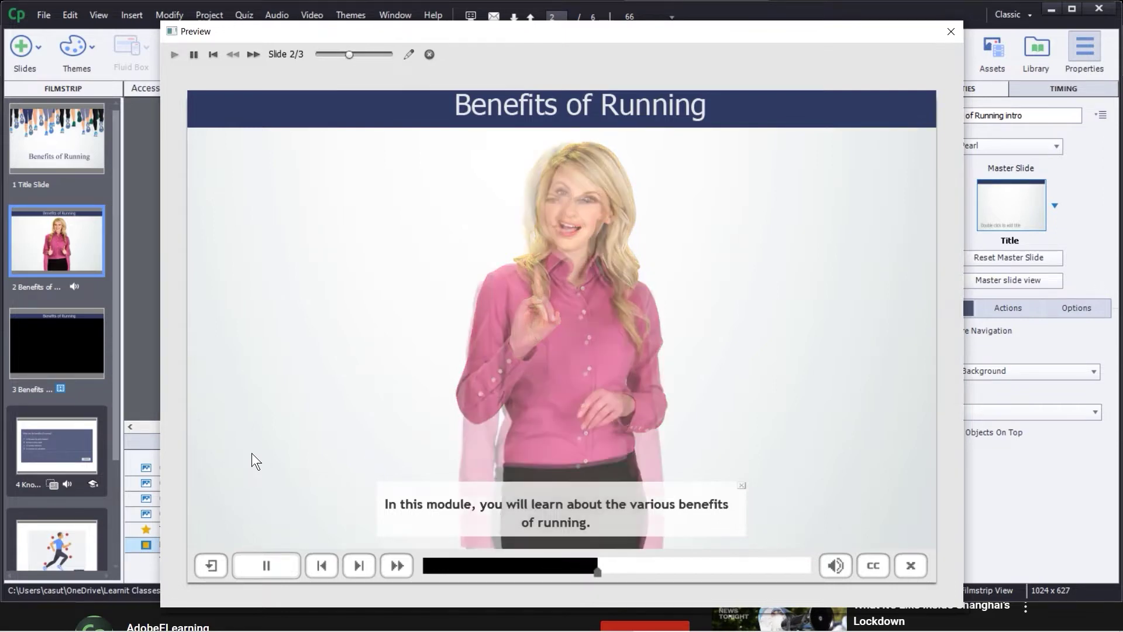
click(283, 565)
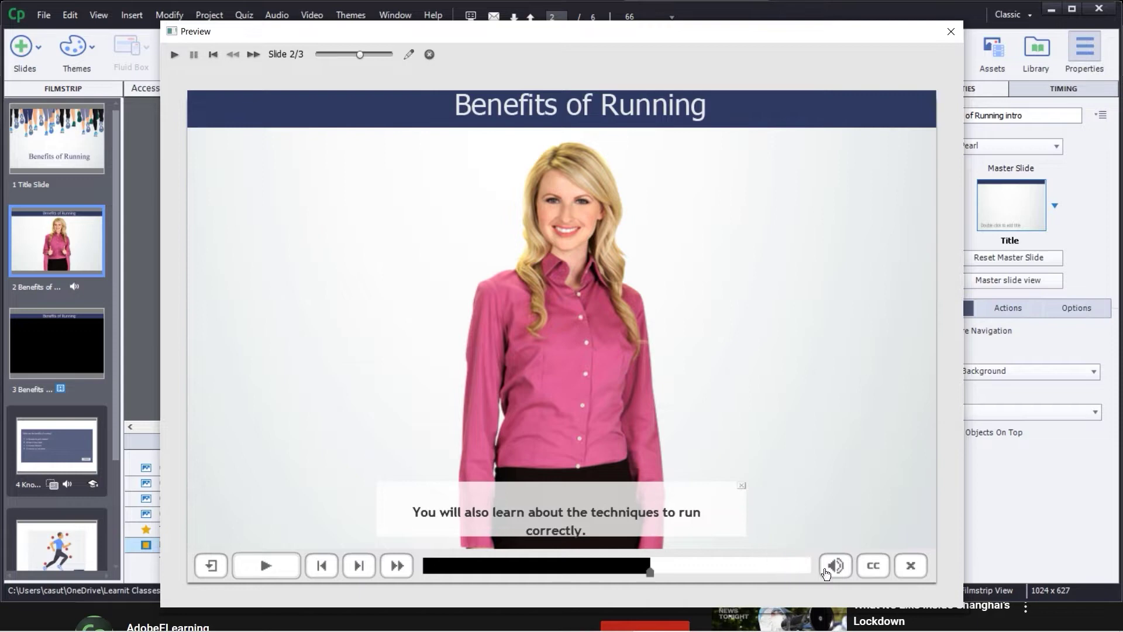
Test hiding and showing the captions with the playbar's Closed Captioning control, then close the preview
click(873, 566)
click(874, 566)
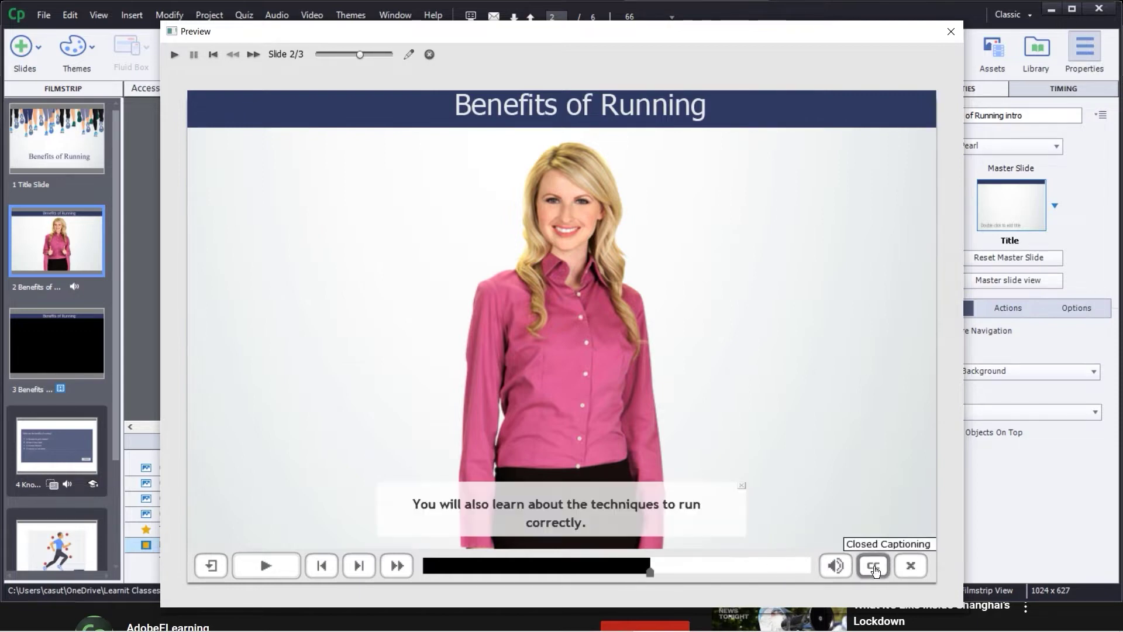
click(873, 566)
click(874, 567)
click(873, 567)
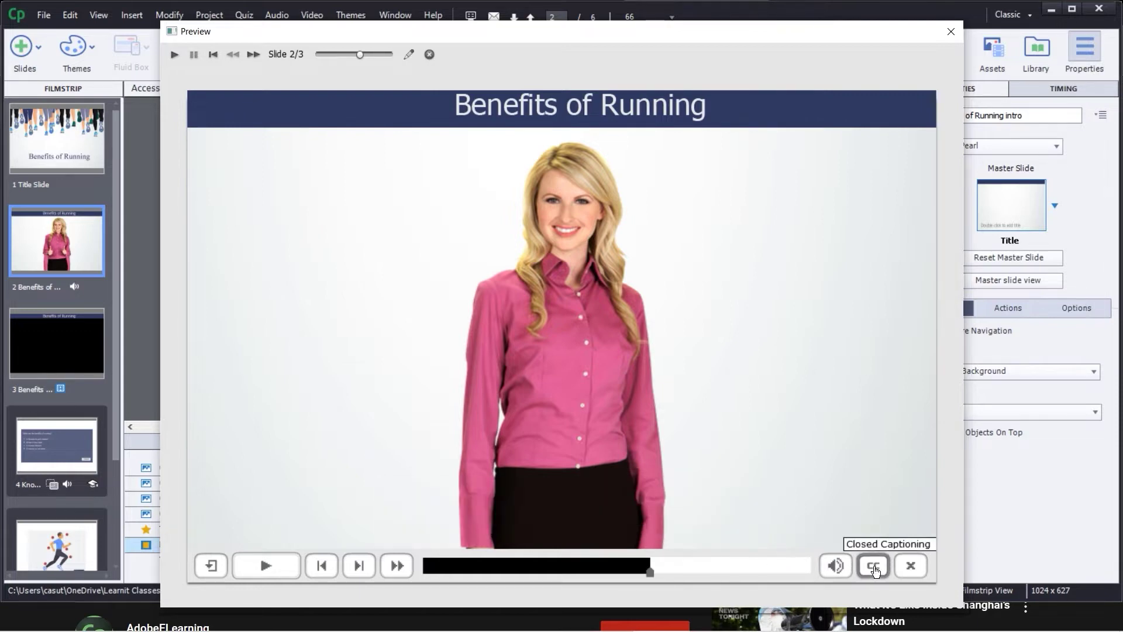
click(873, 566)
click(874, 566)
click(874, 566)
click(874, 567)
click(874, 567)
click(874, 567)
click(874, 566)
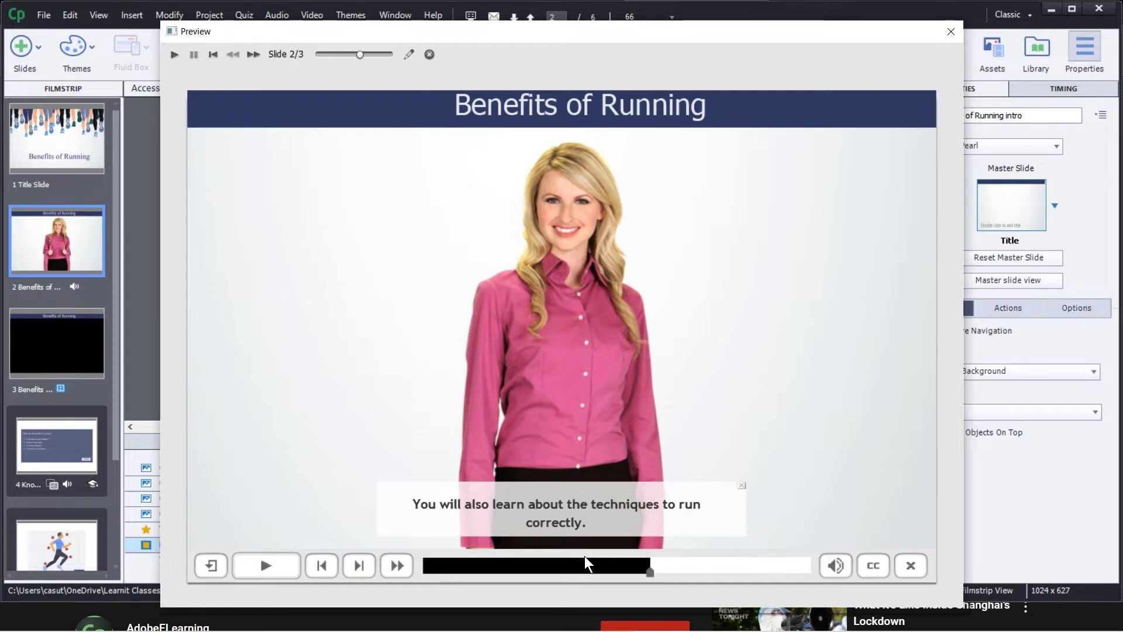
click(952, 32)
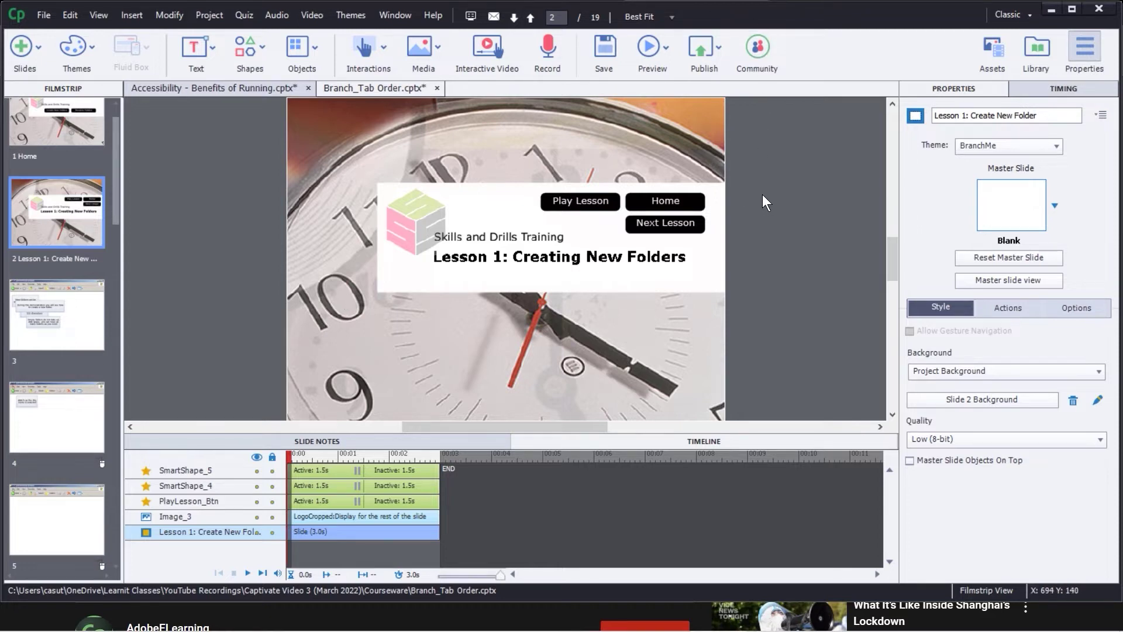
Check the Lesson 1 slide's tab order against its Play Lesson, Home and Next Lesson buttons, and close the Tab Order dialog without changes
click(578, 201)
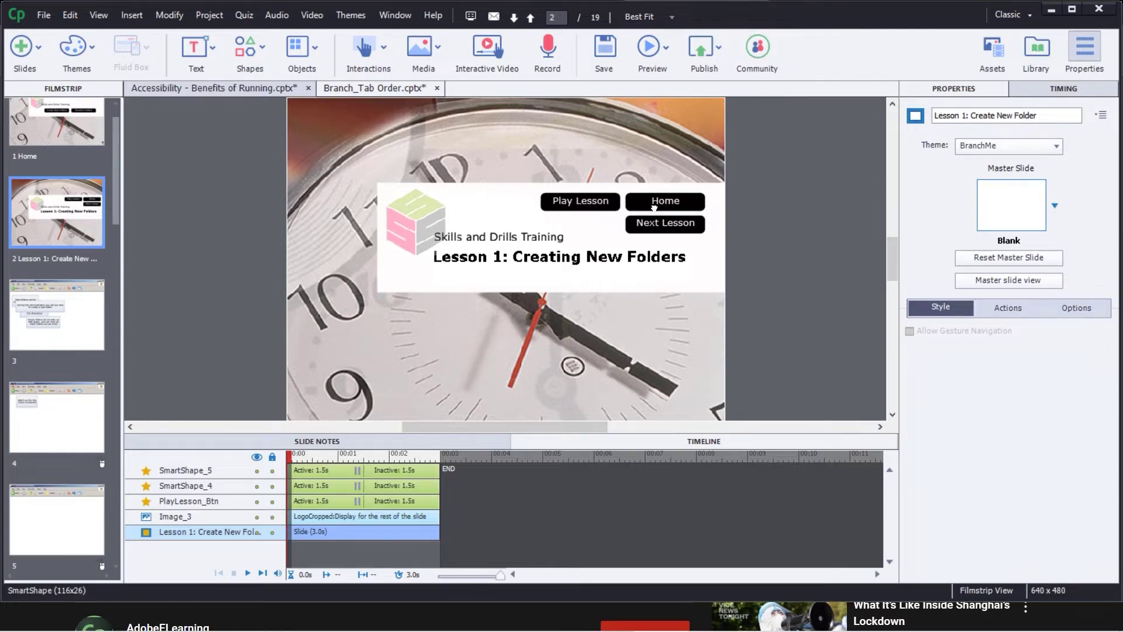
click(661, 227)
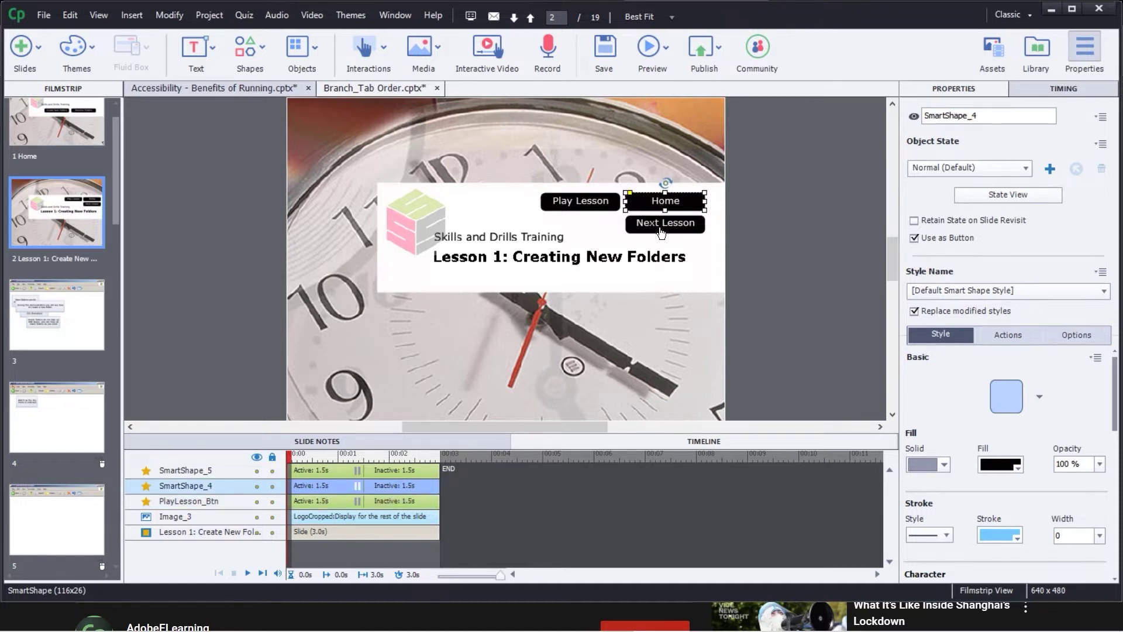
click(647, 261)
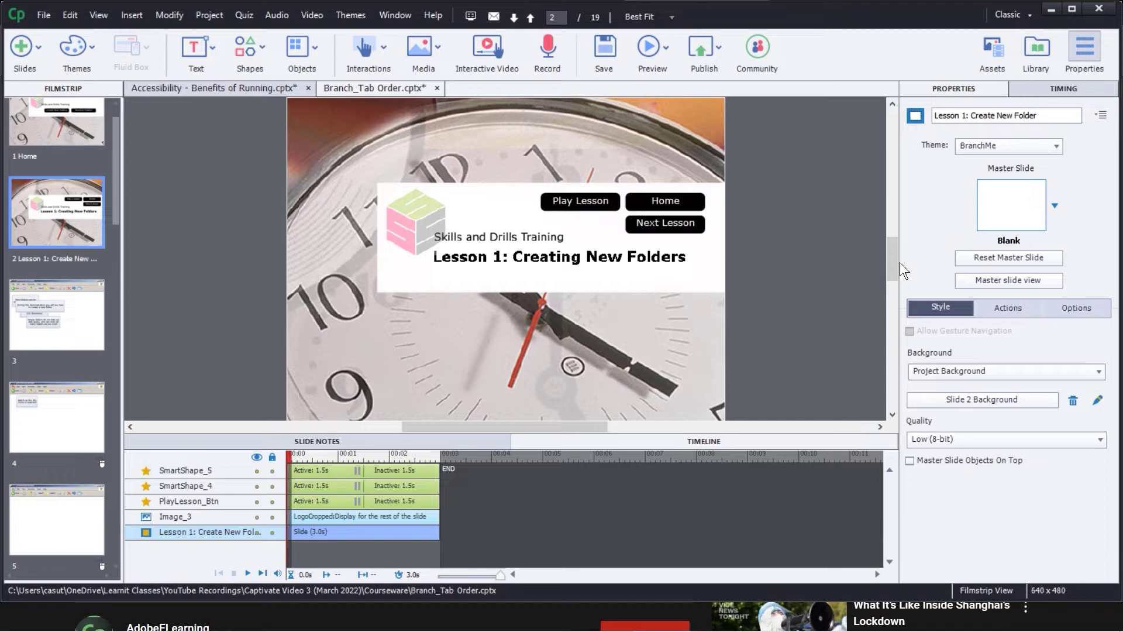
click(1099, 115)
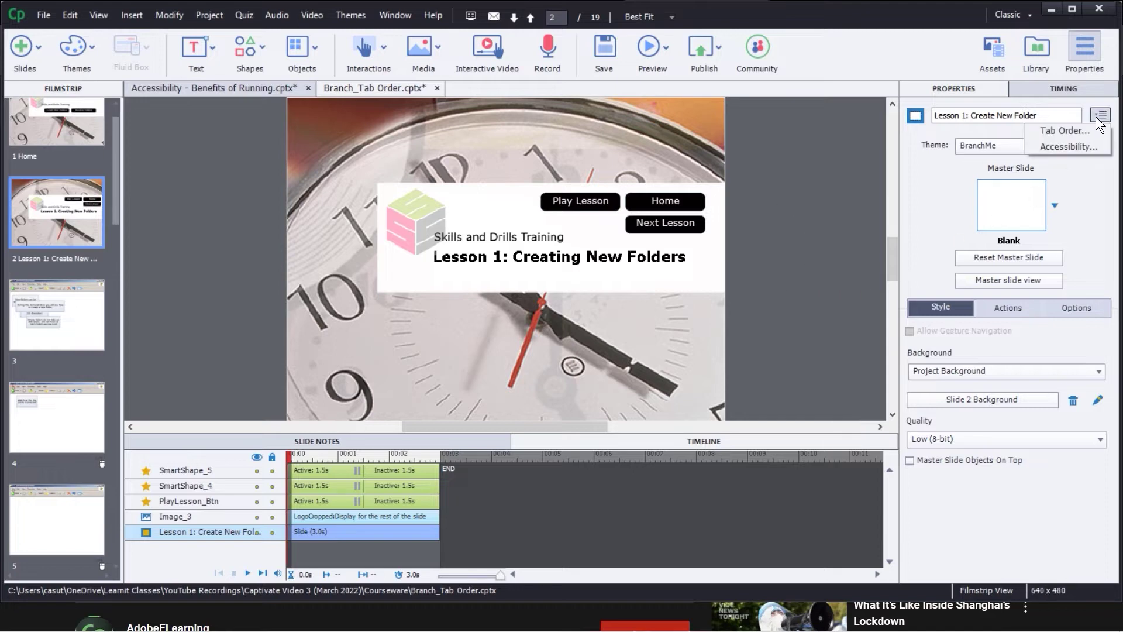
click(1057, 136)
drag(389, 232, 289, 129)
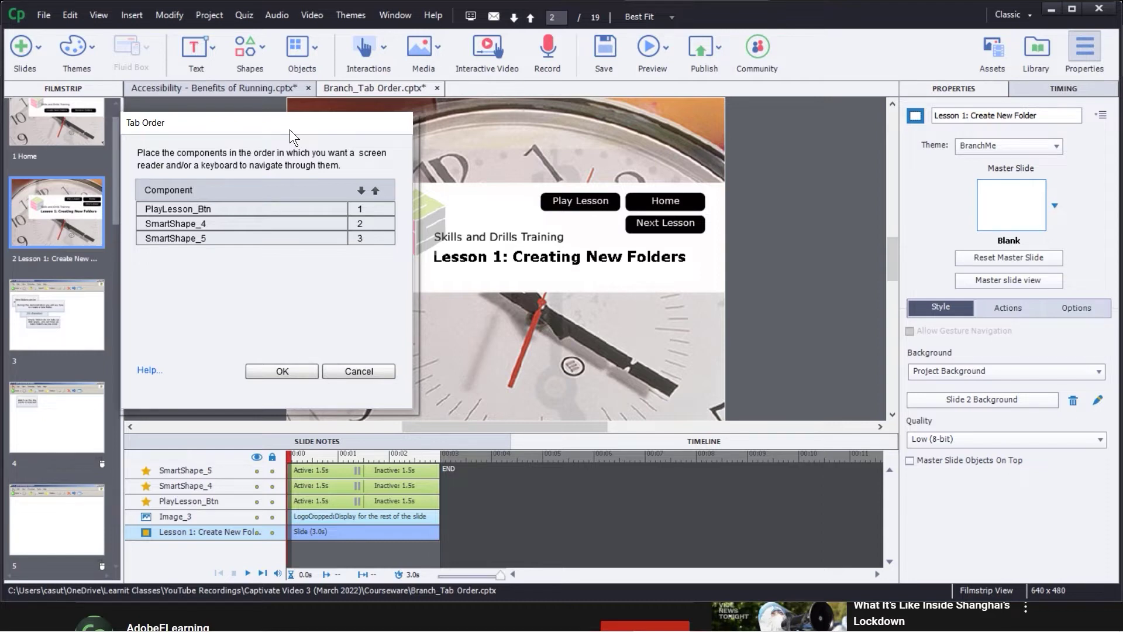
click(213, 226)
click(233, 240)
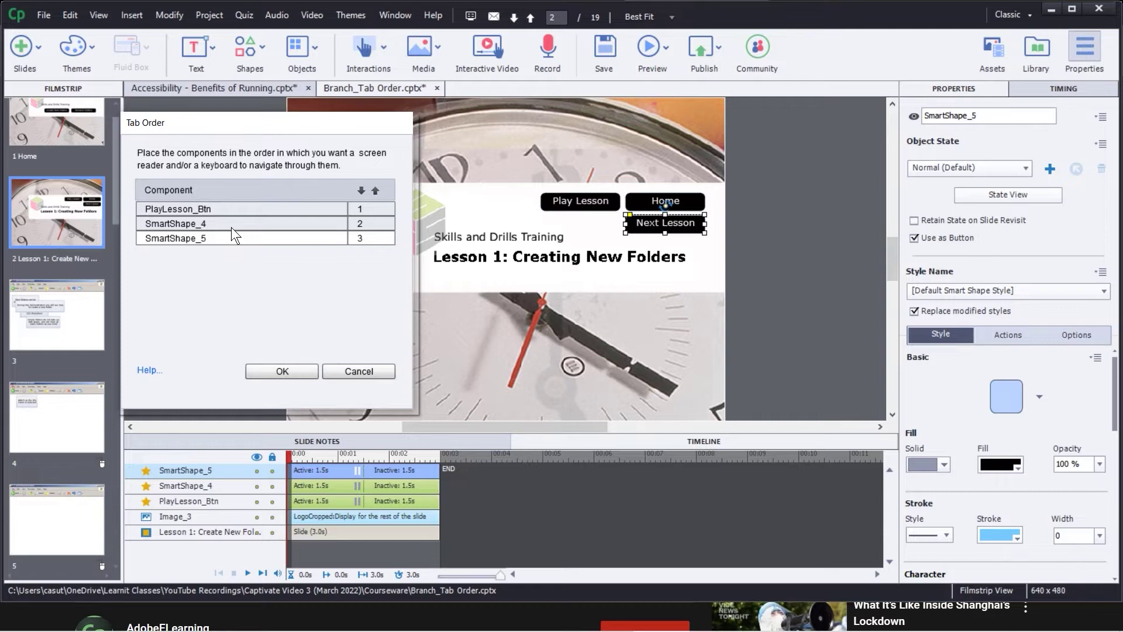
click(362, 372)
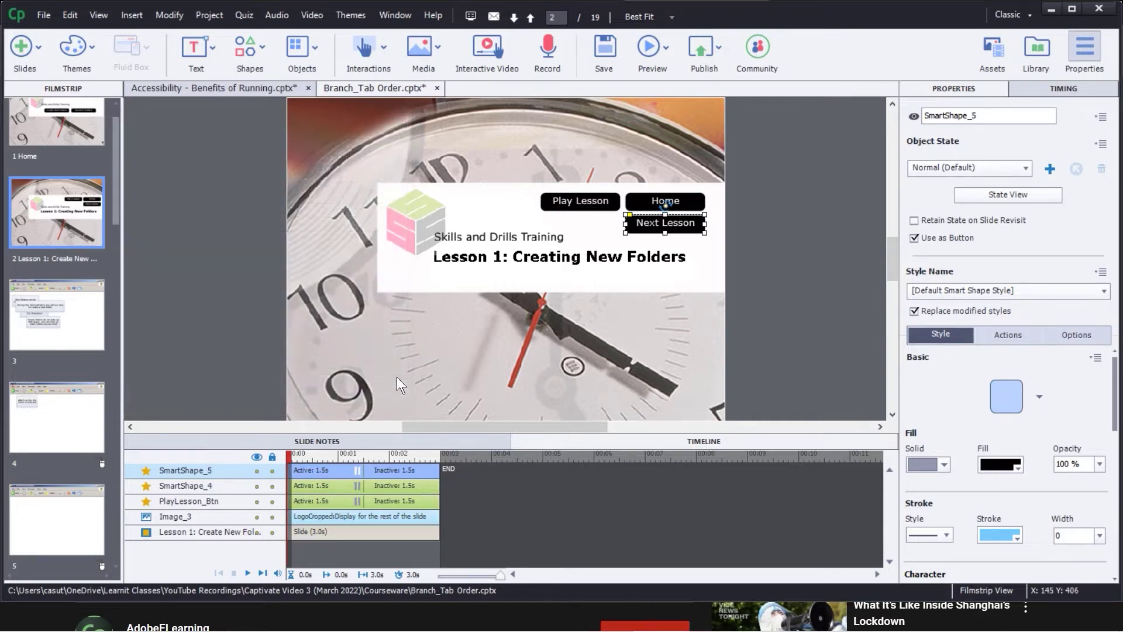
Rename the Home button on the Lesson 1 slide as Home_button
click(207, 485)
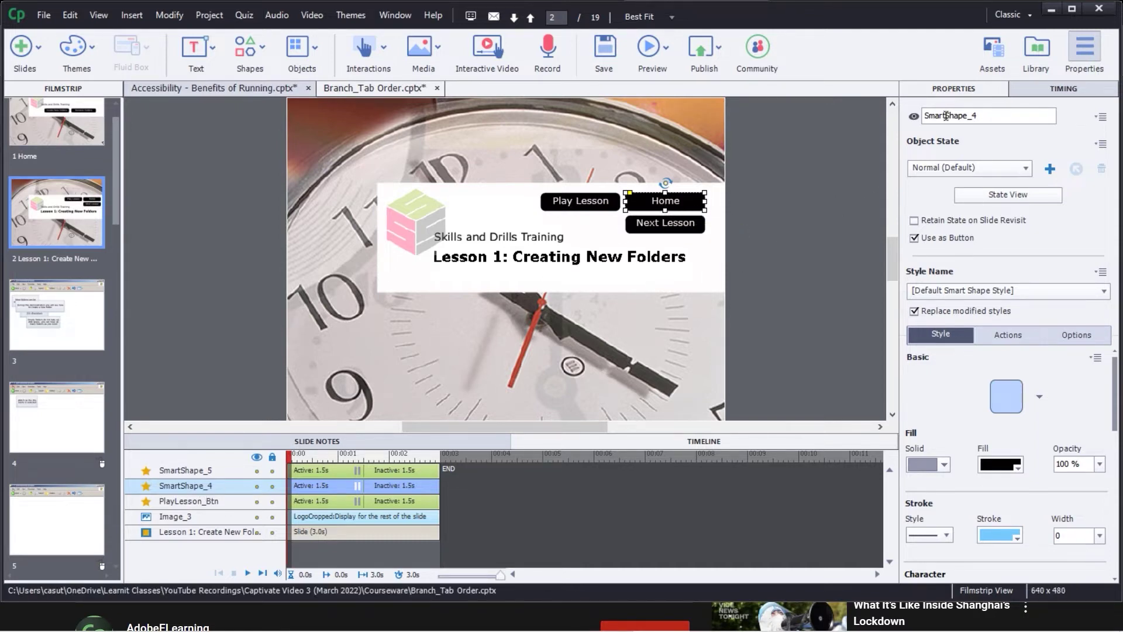
double_click(991, 118)
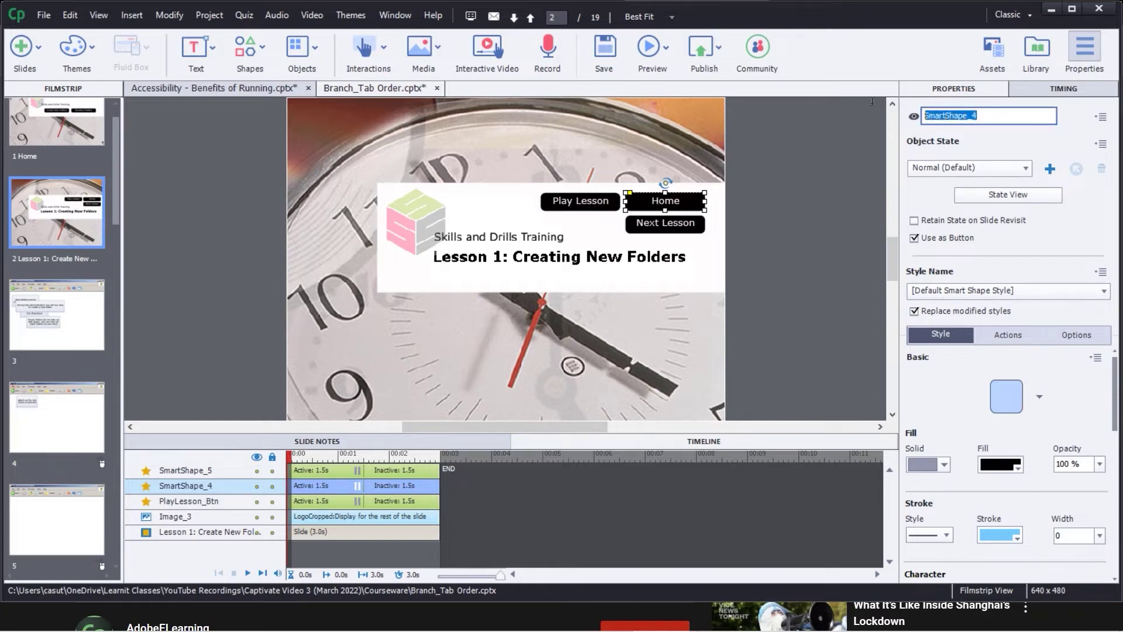
text(Home_)
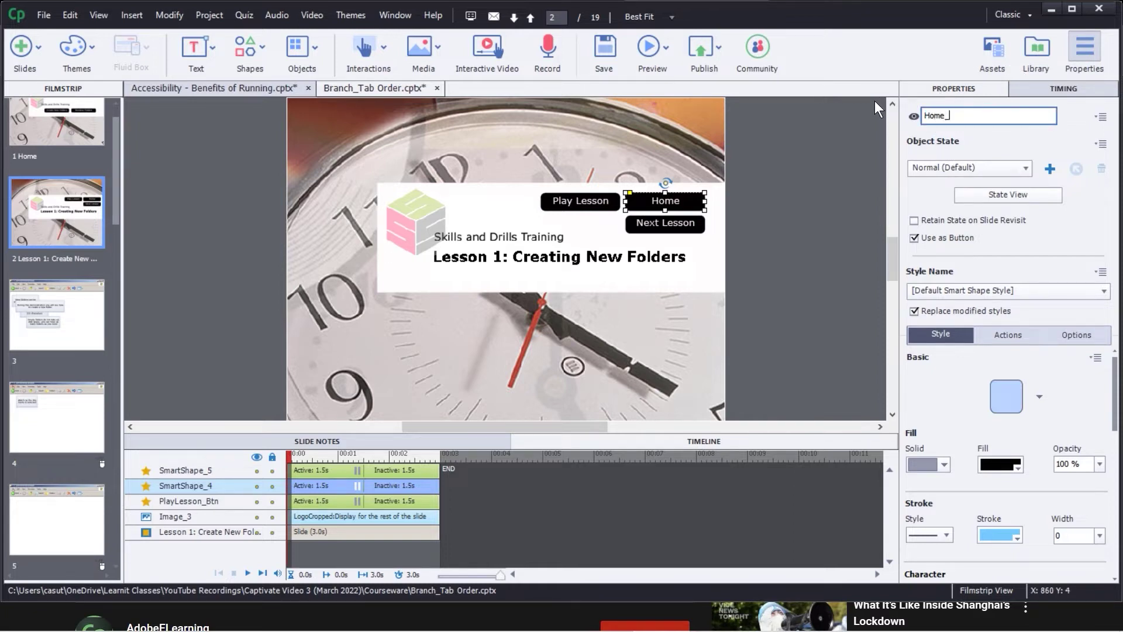
text(button)
key(Return)
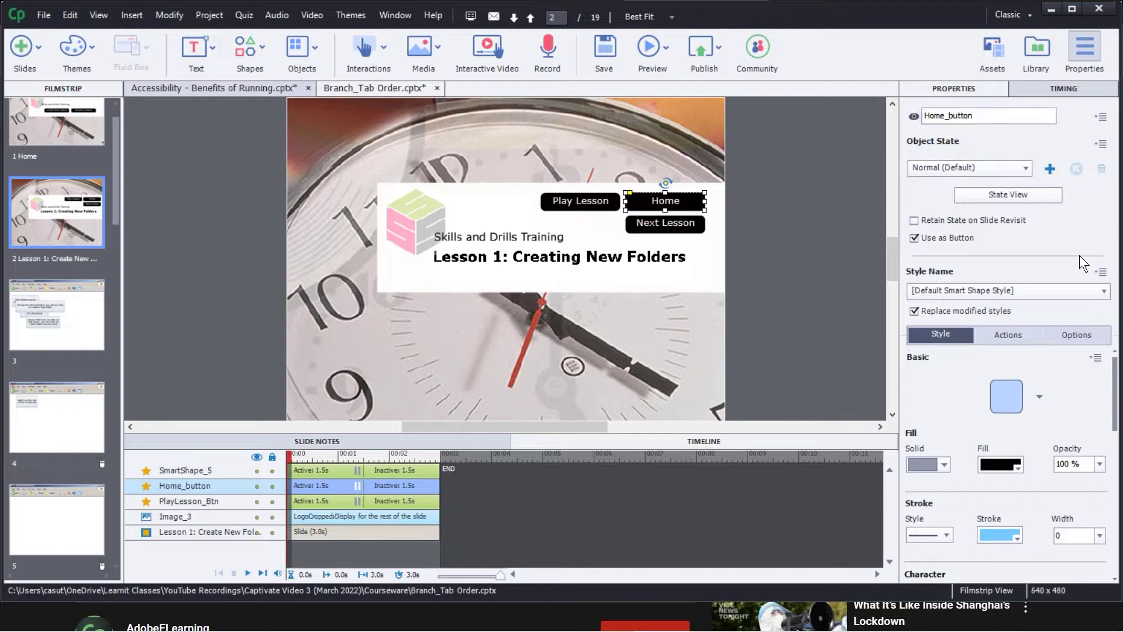
Rename the Play Lesson button on the Lesson 1 slide as PlayLesson_Button
click(209, 500)
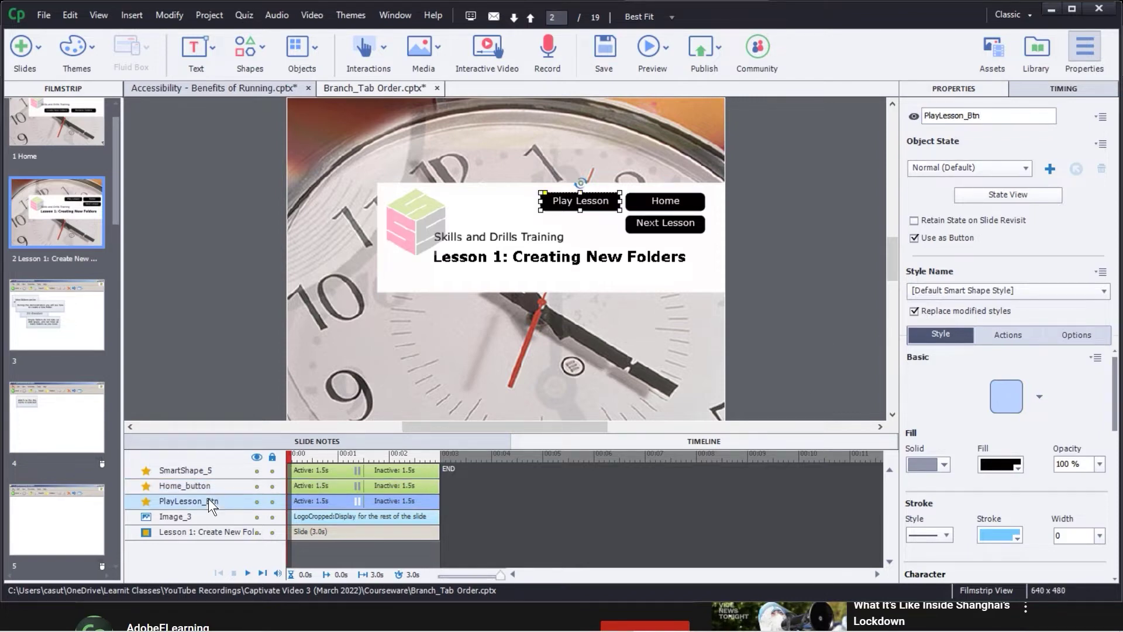
click(998, 115)
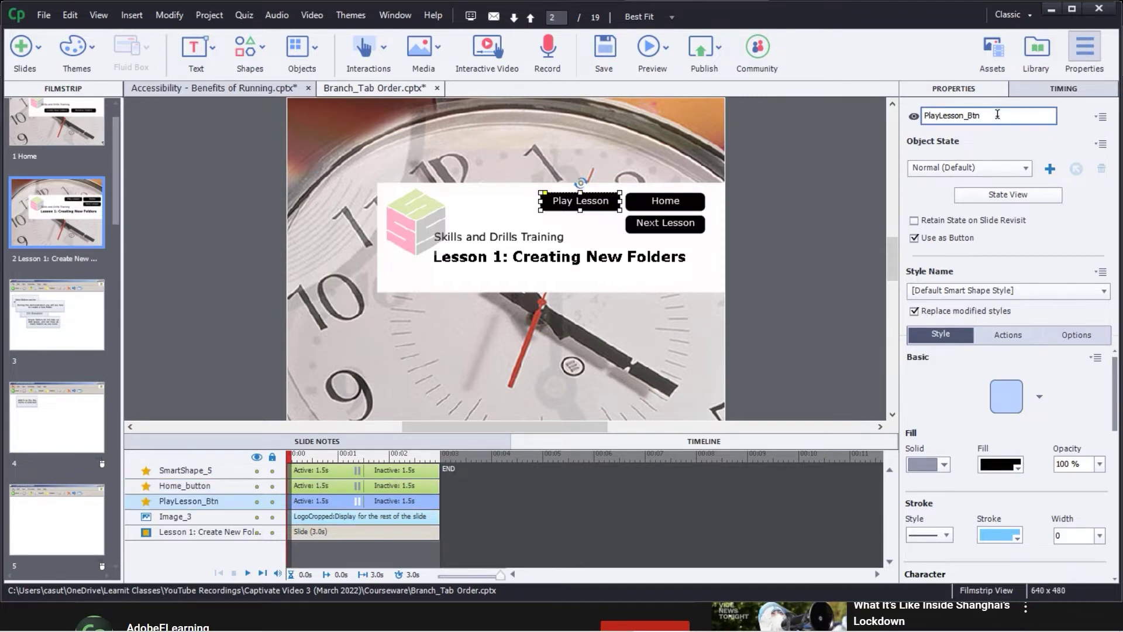
key(BackSpace)
key(BackSpace)
text(utton)
key(Return)
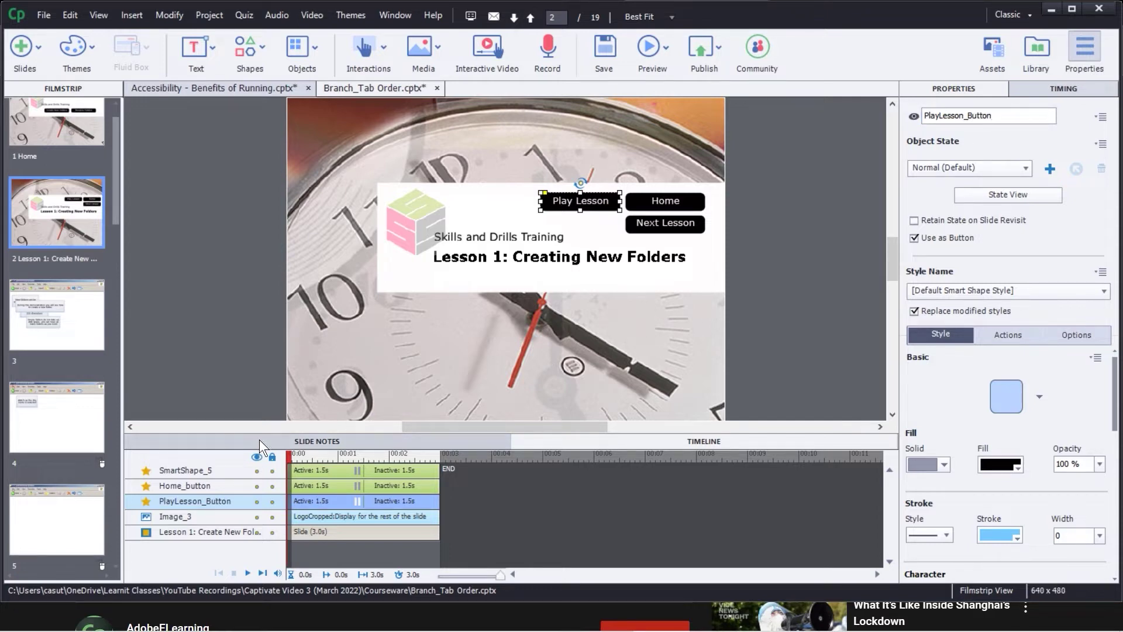
Rename the Next Lesson button on the Lesson 1 slide as Next_Lesson_Button
click(181, 472)
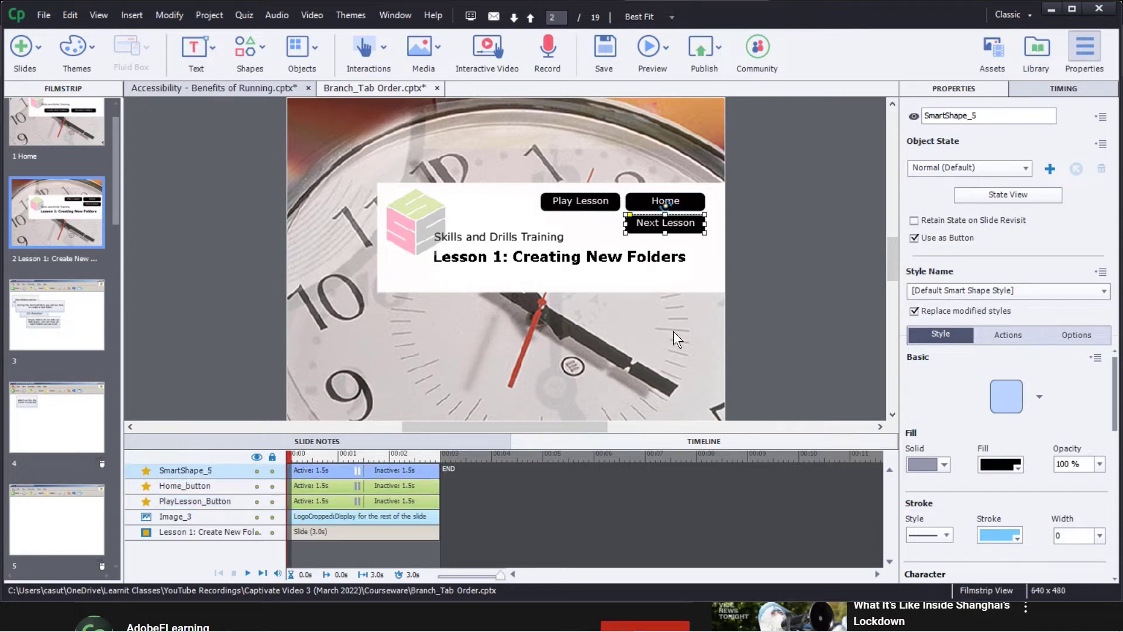
drag(999, 115, 896, 110)
text(Ne)
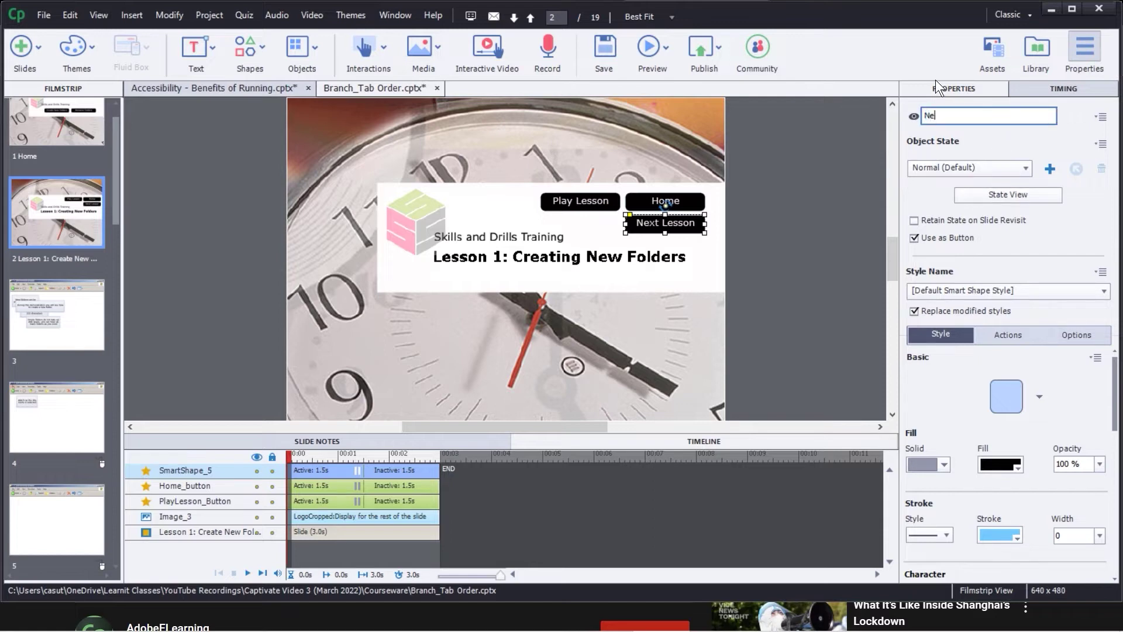
text(xt Lesson Button)
key(Return)
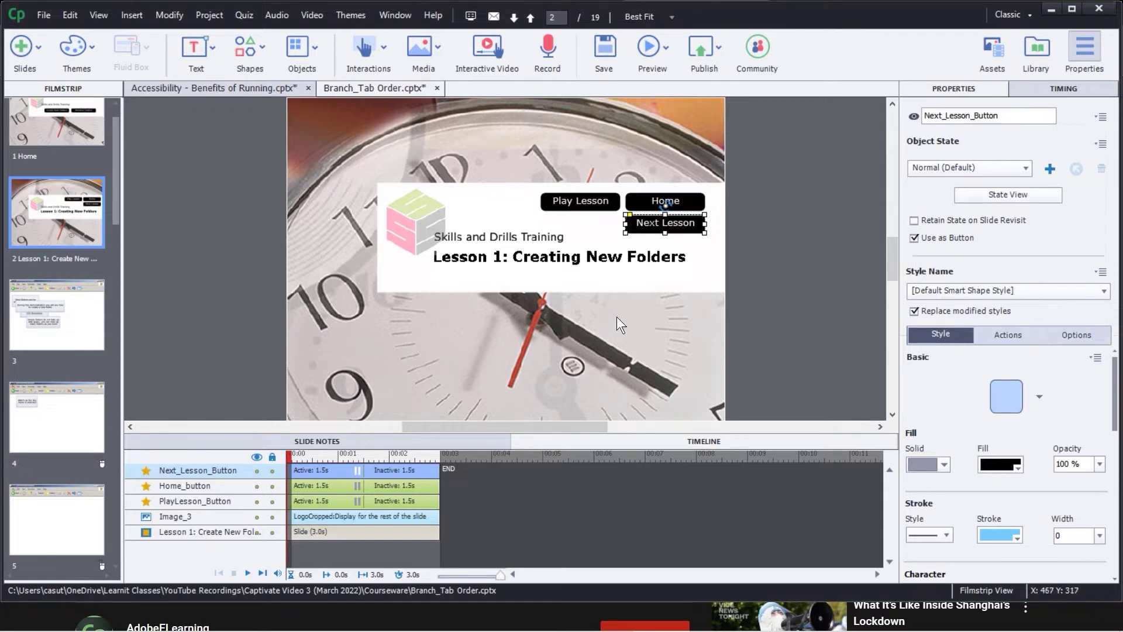
Open the Lesson 1 slide's tab order again and check which button each renamed component refers to
click(807, 251)
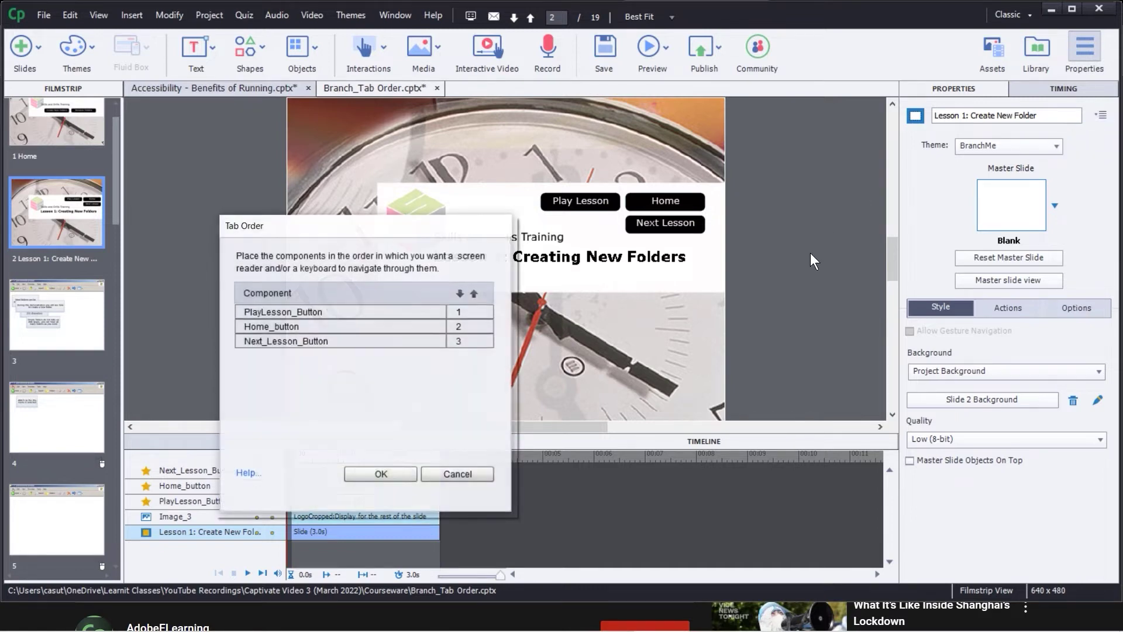
drag(337, 227, 187, 105)
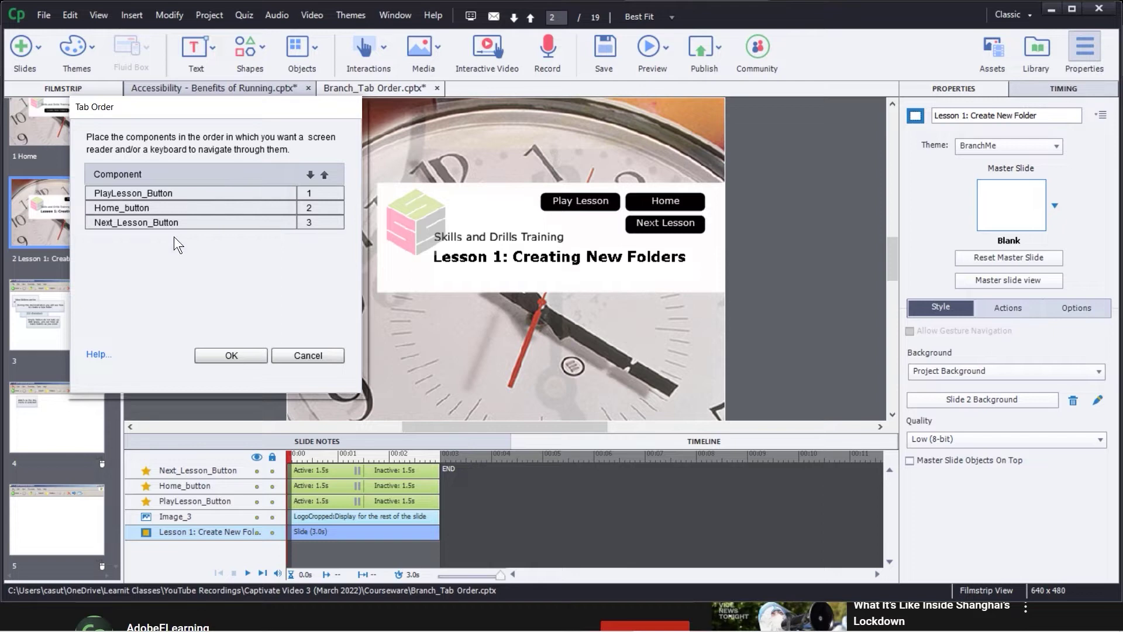
click(178, 192)
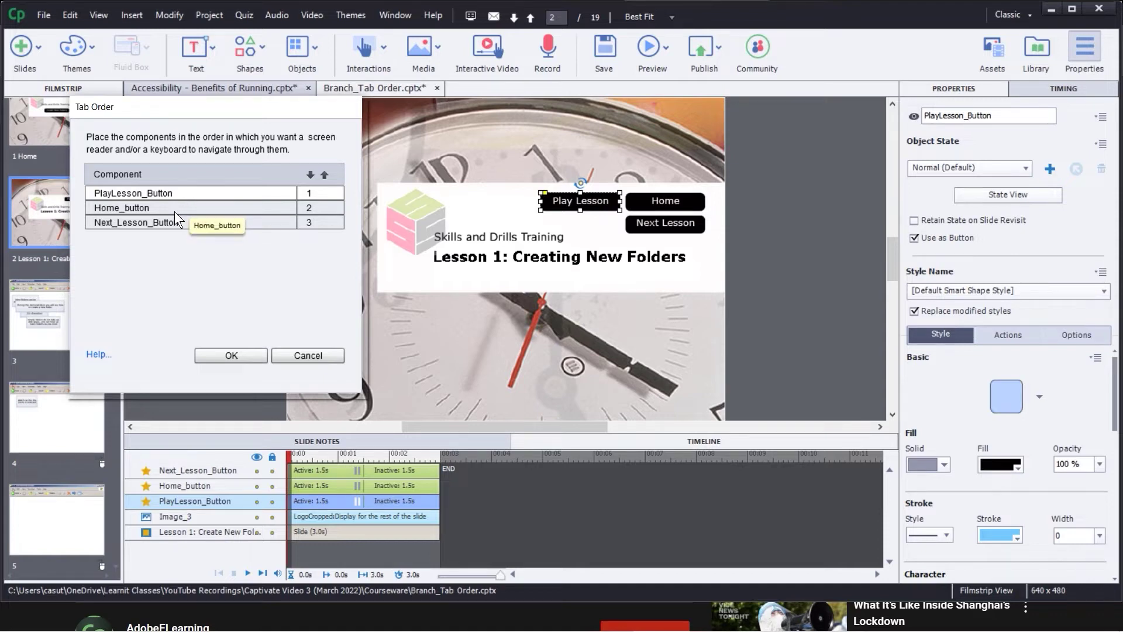
click(174, 212)
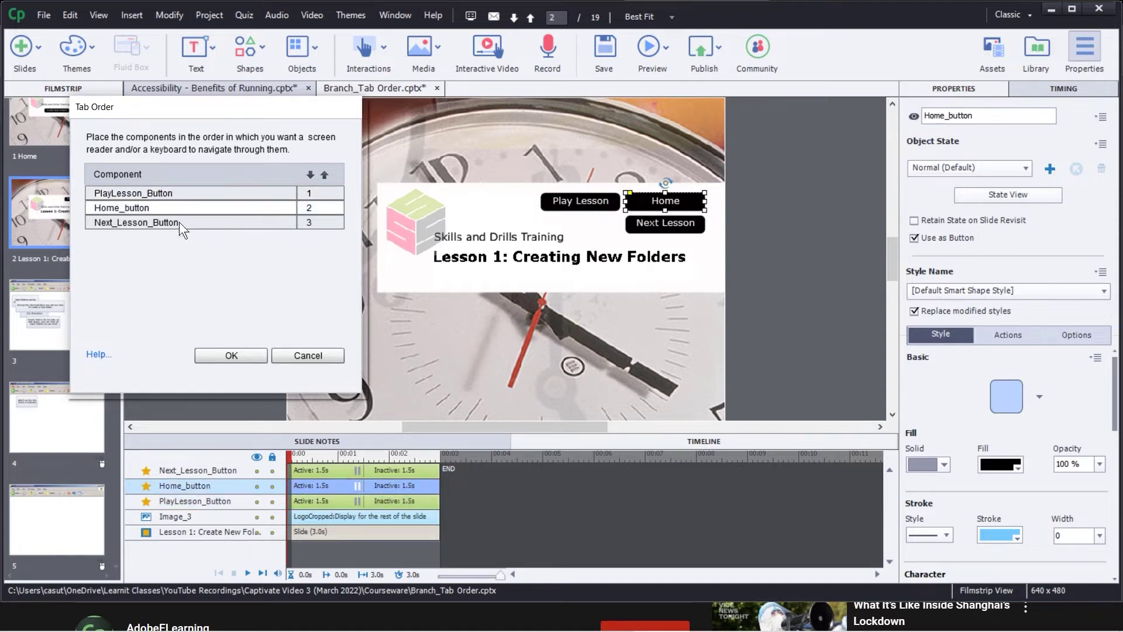
click(179, 222)
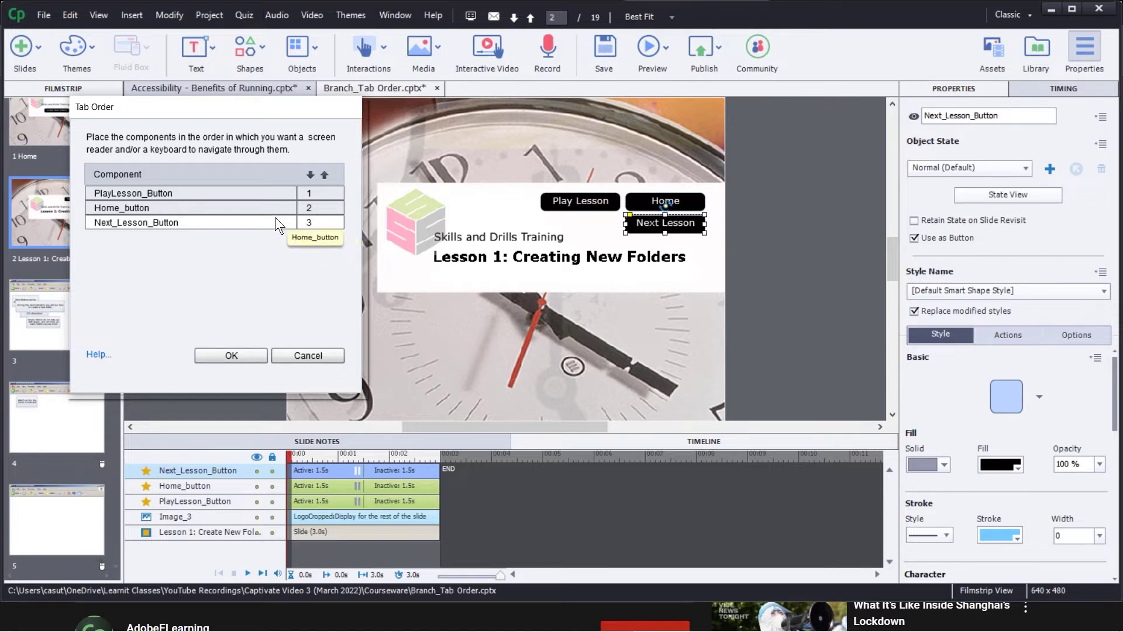
Try moving Next_Lesson_Button up and back down in the tab order, and close the dialog without saving
click(324, 175)
click(311, 175)
click(325, 175)
click(310, 173)
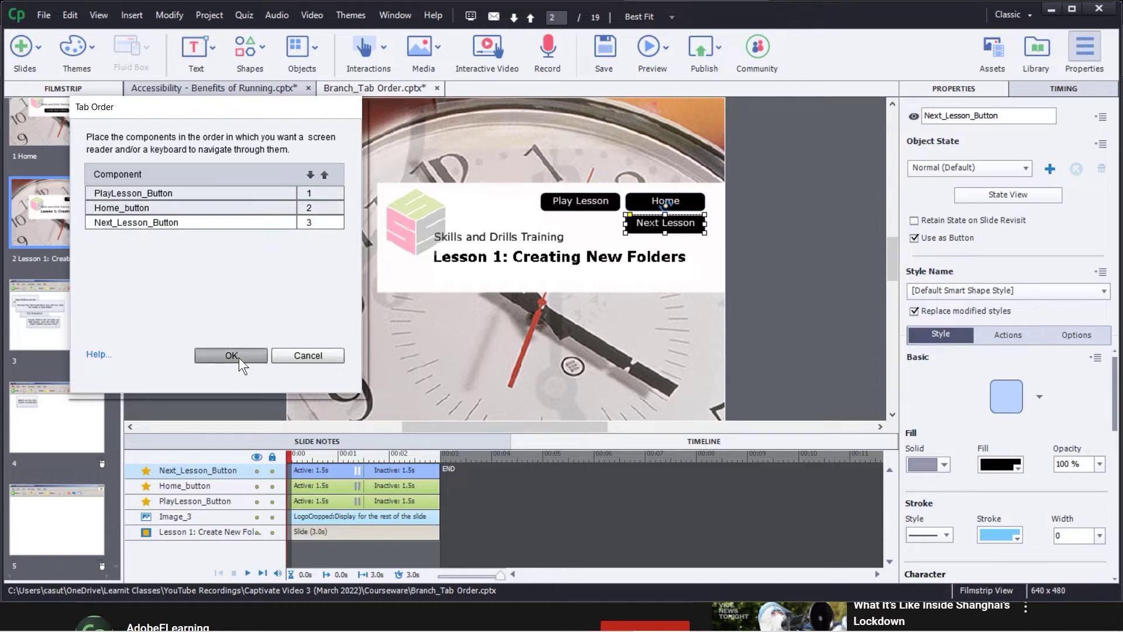
click(280, 350)
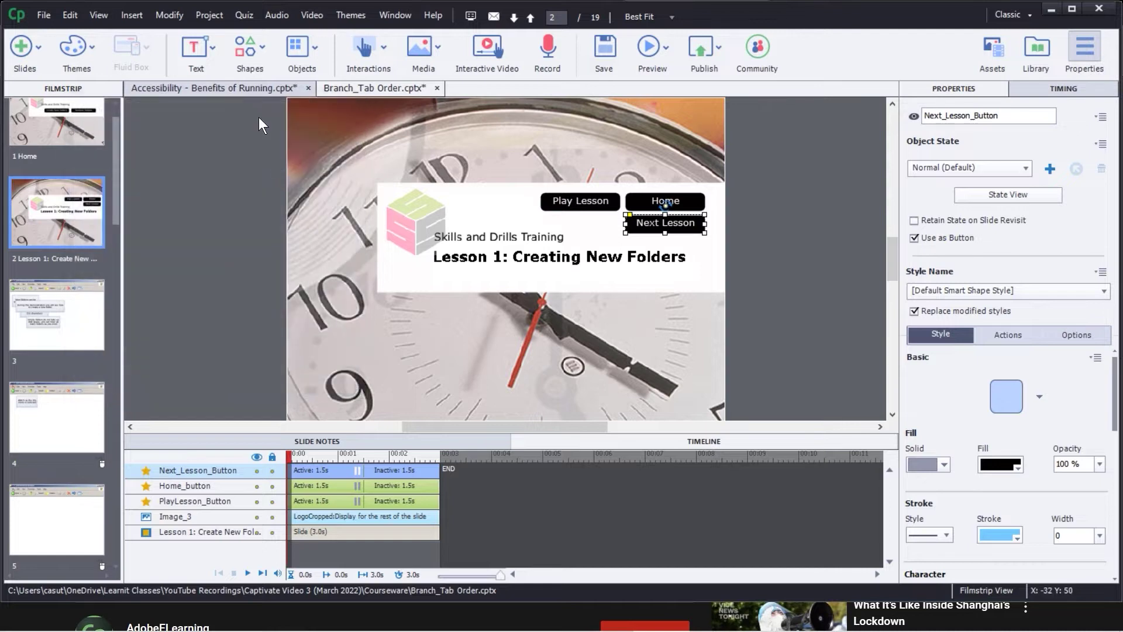
Switch to the Accessibility - Benefits of Running project and examine slide 5's Waist, Arms, Chest, Head and Ankles buttons and its background shape
click(221, 89)
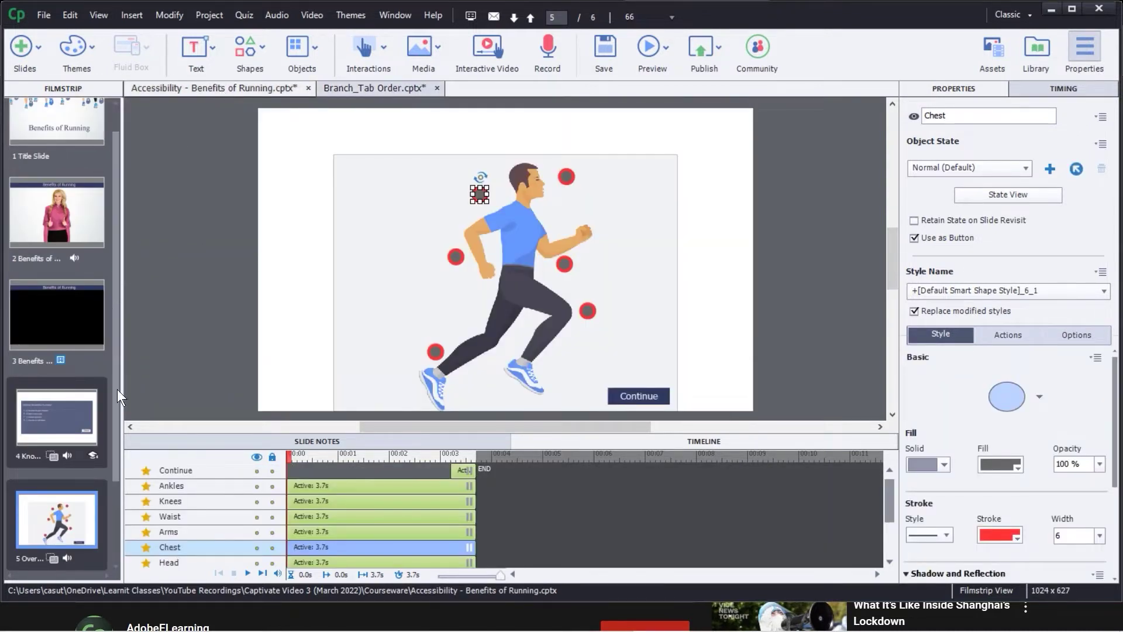
click(46, 514)
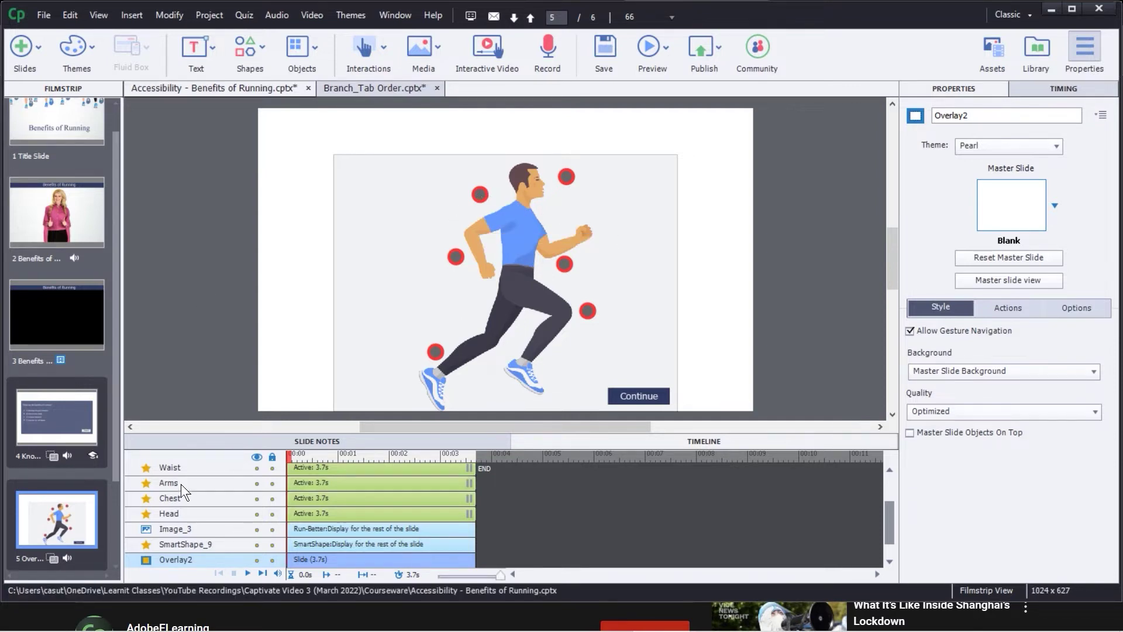
click(182, 468)
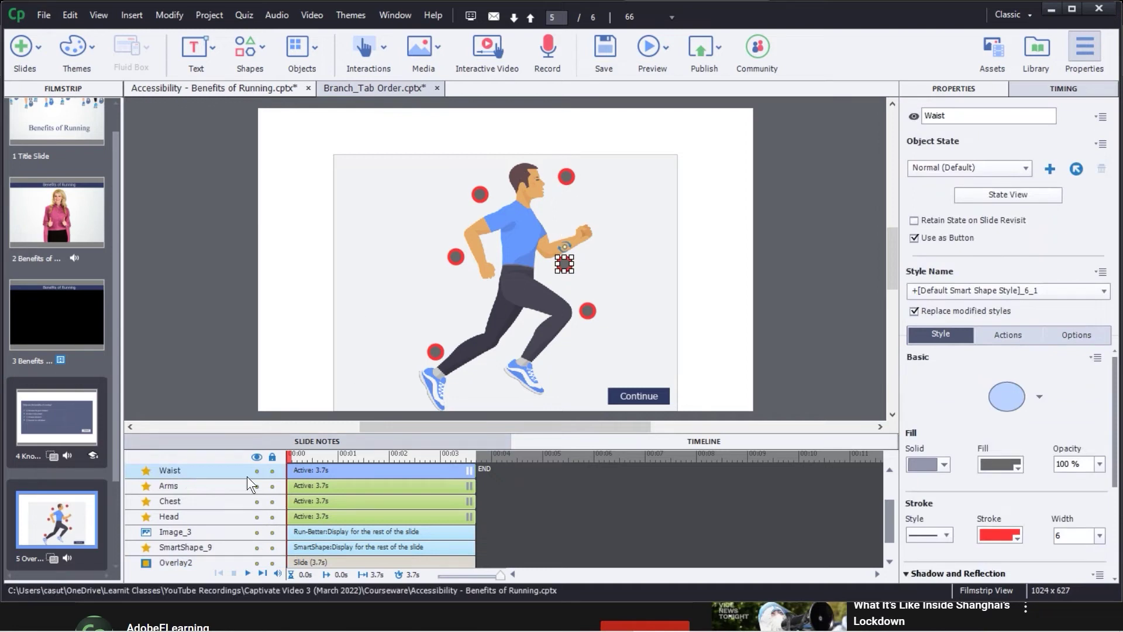
click(180, 489)
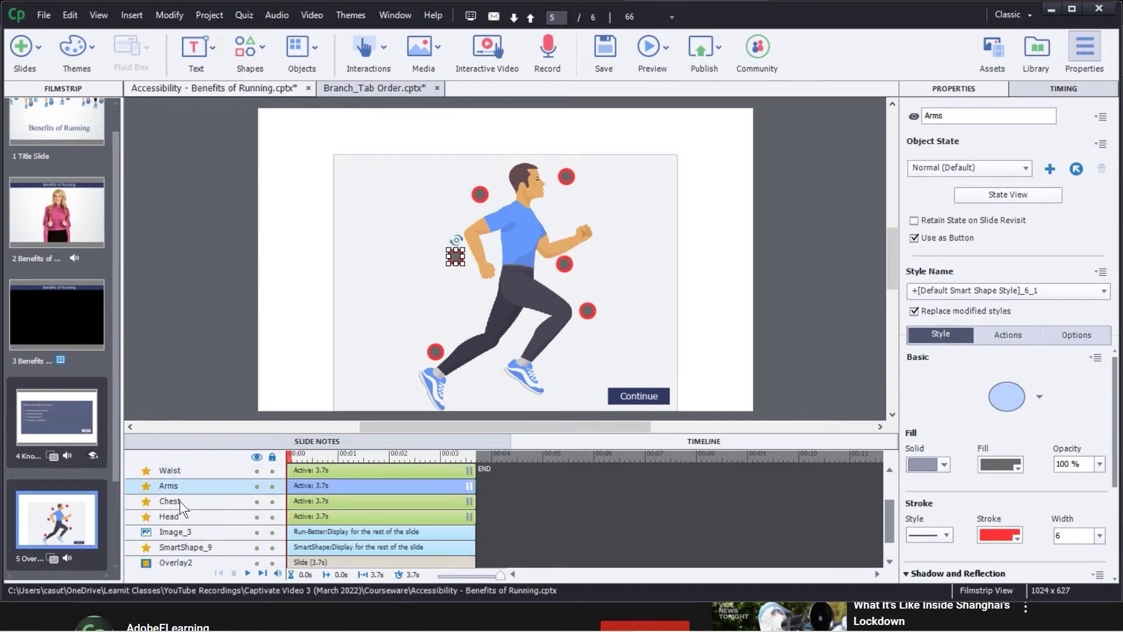
click(180, 500)
click(180, 517)
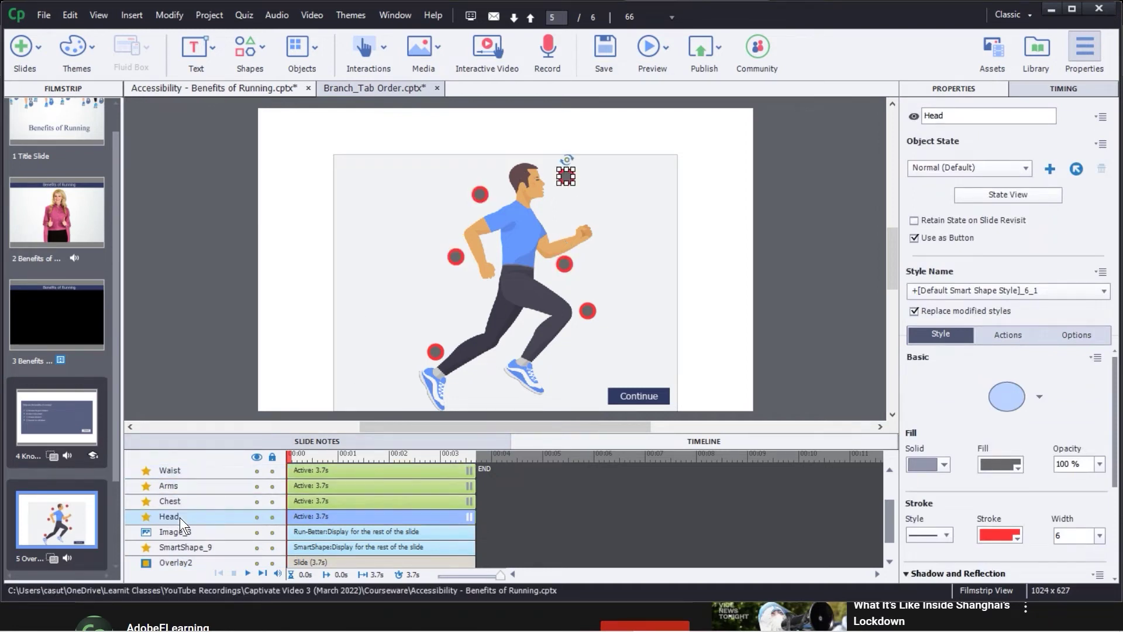
click(191, 548)
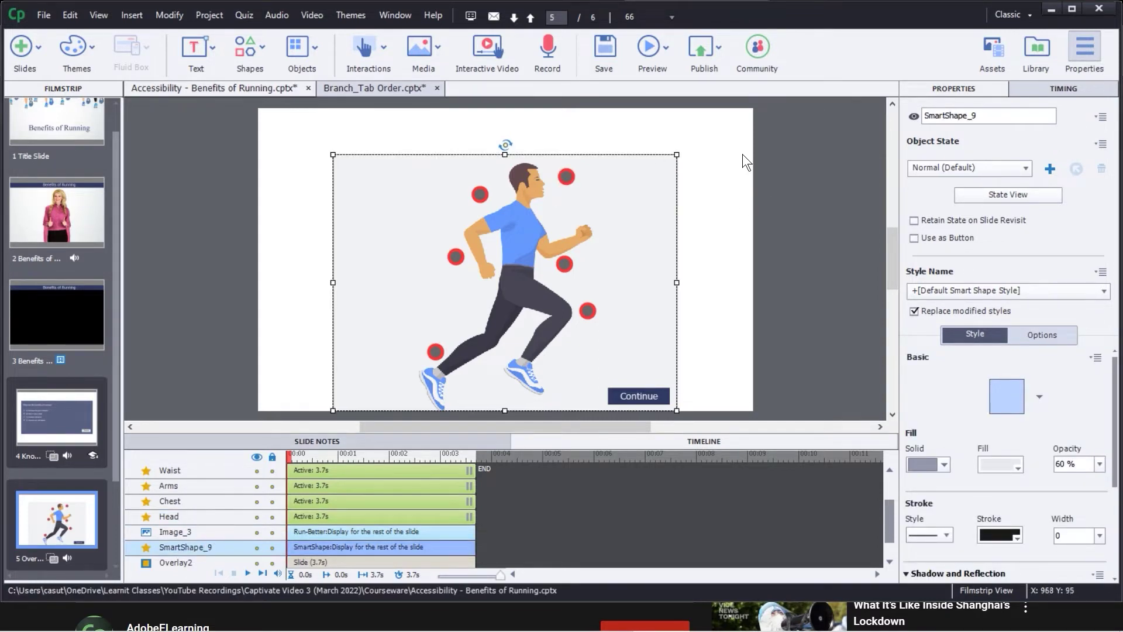
click(175, 514)
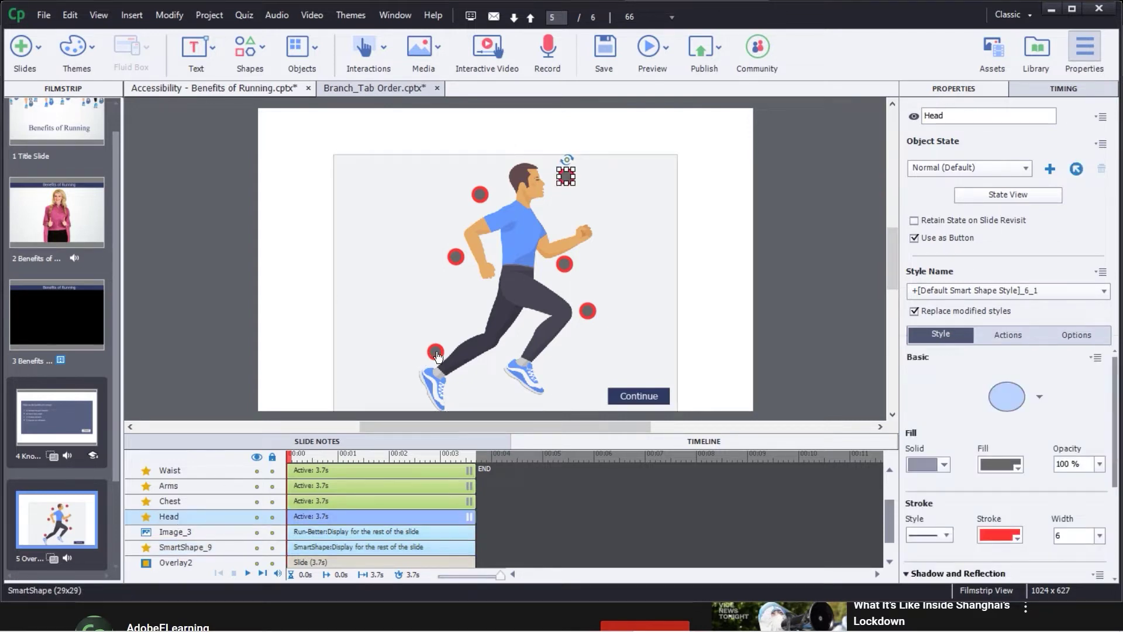
click(436, 351)
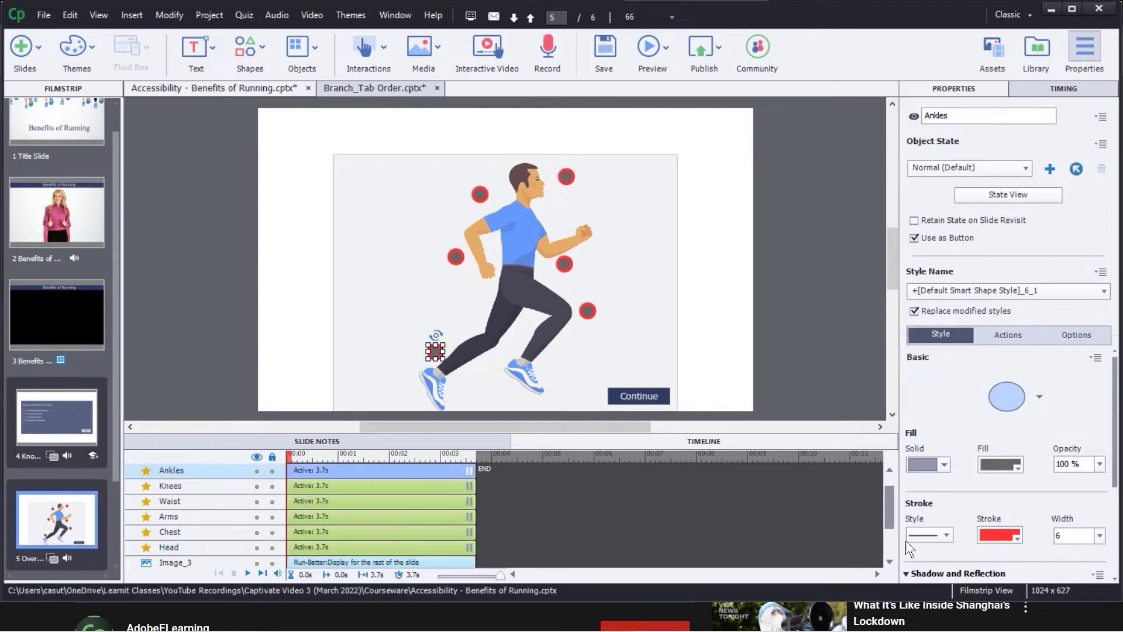
drag(892, 506, 890, 482)
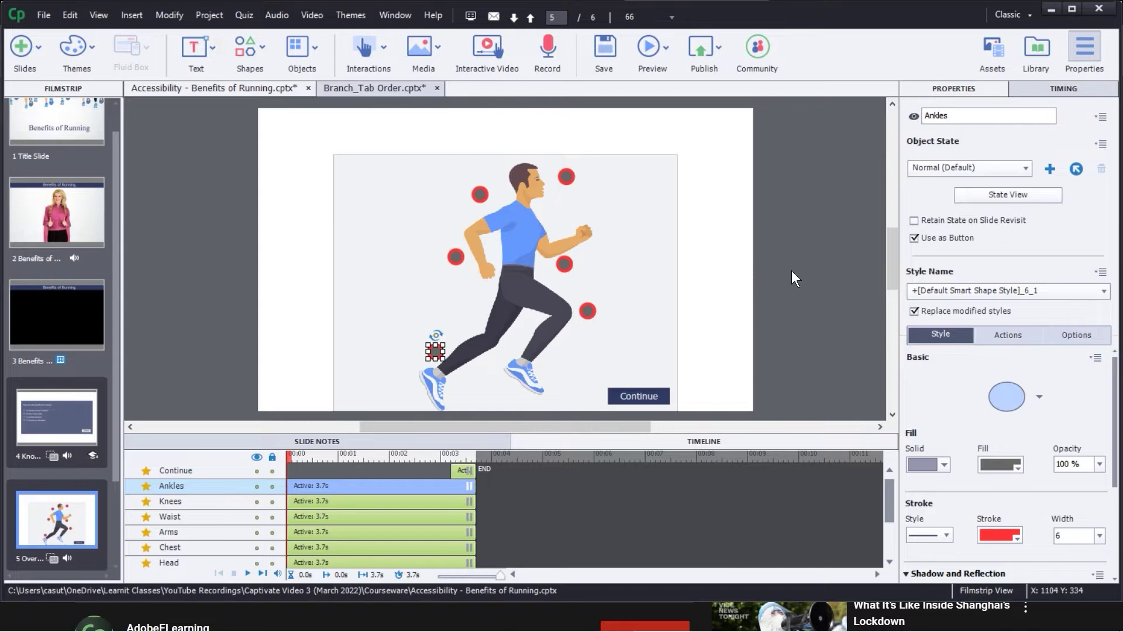
Open slide 5's tab order, check the Head and Chest components against their buttons, and move Chest up to first place
click(831, 243)
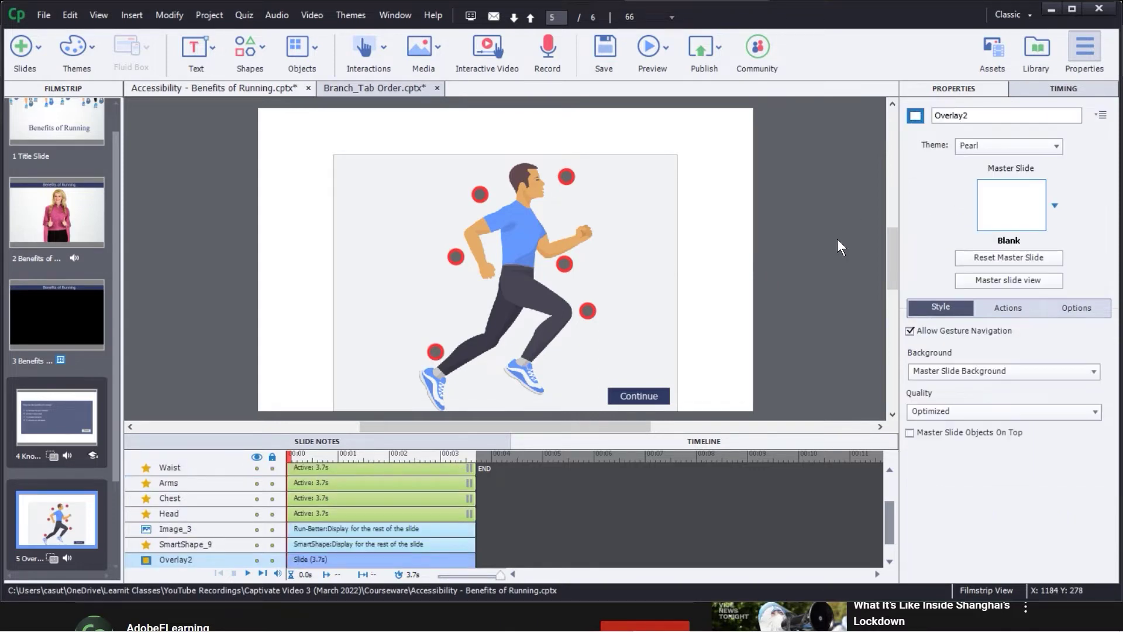
click(1102, 116)
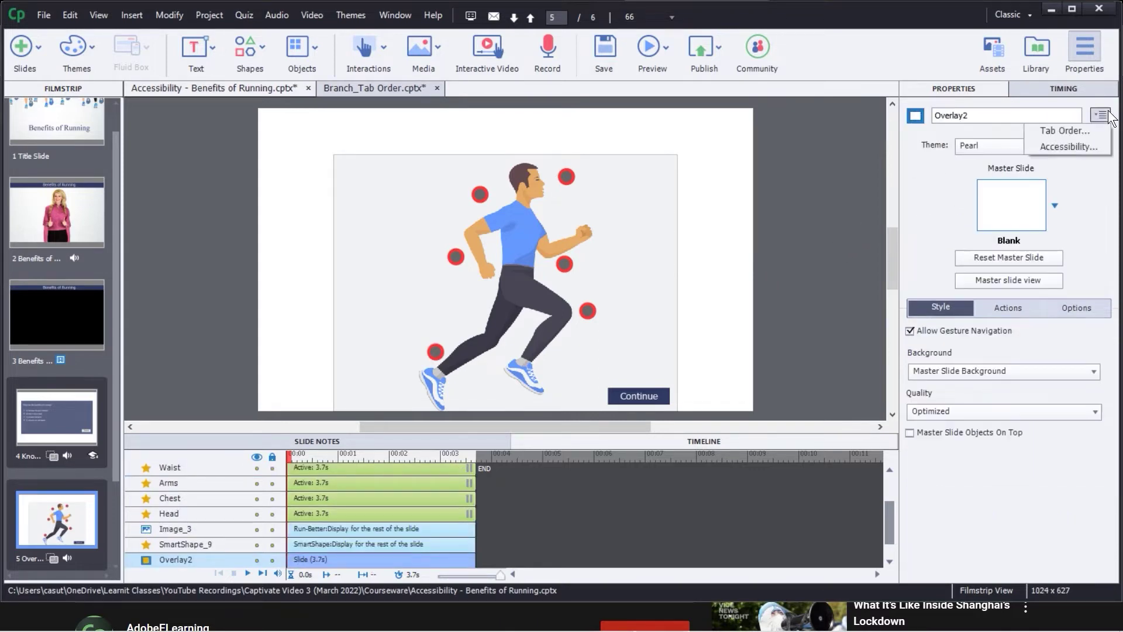
click(1060, 132)
drag(334, 226, 187, 121)
click(139, 206)
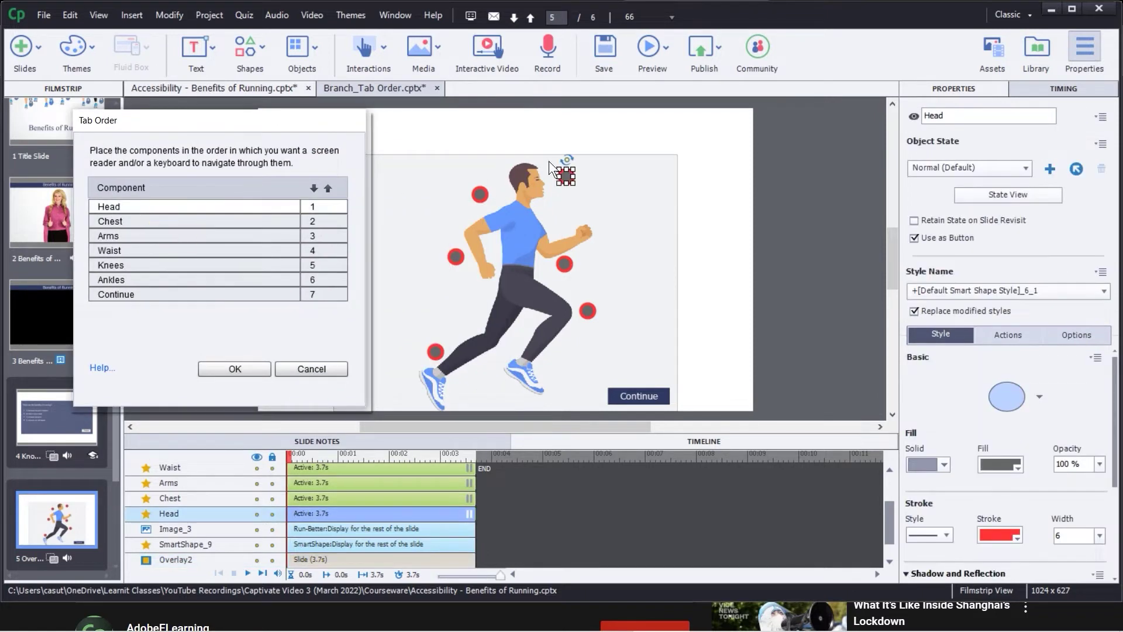
click(138, 224)
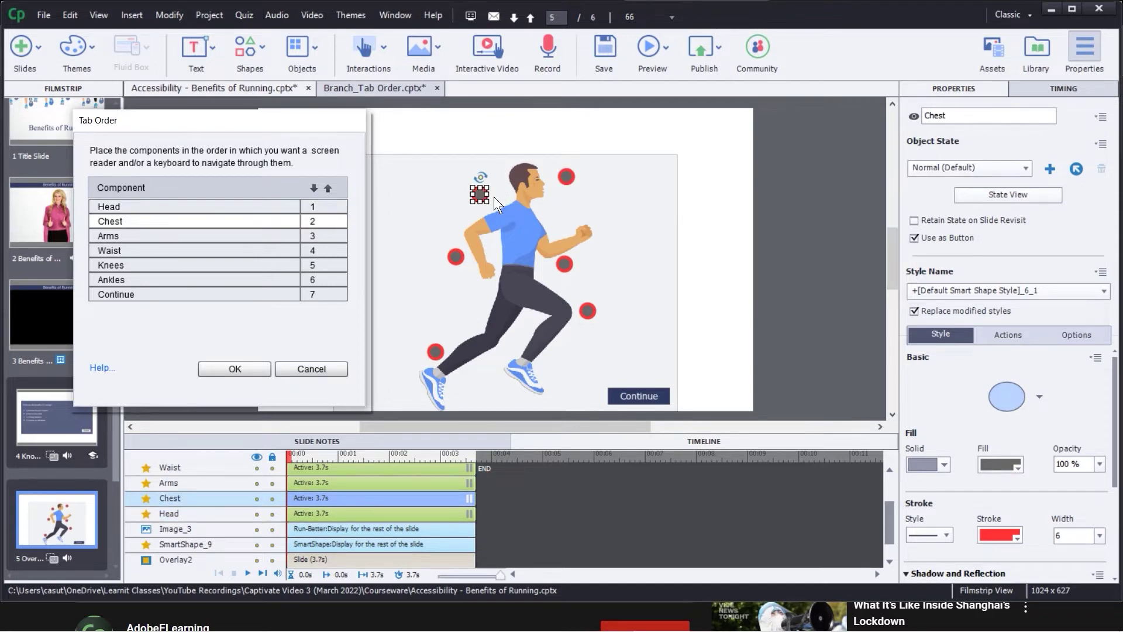
click(328, 189)
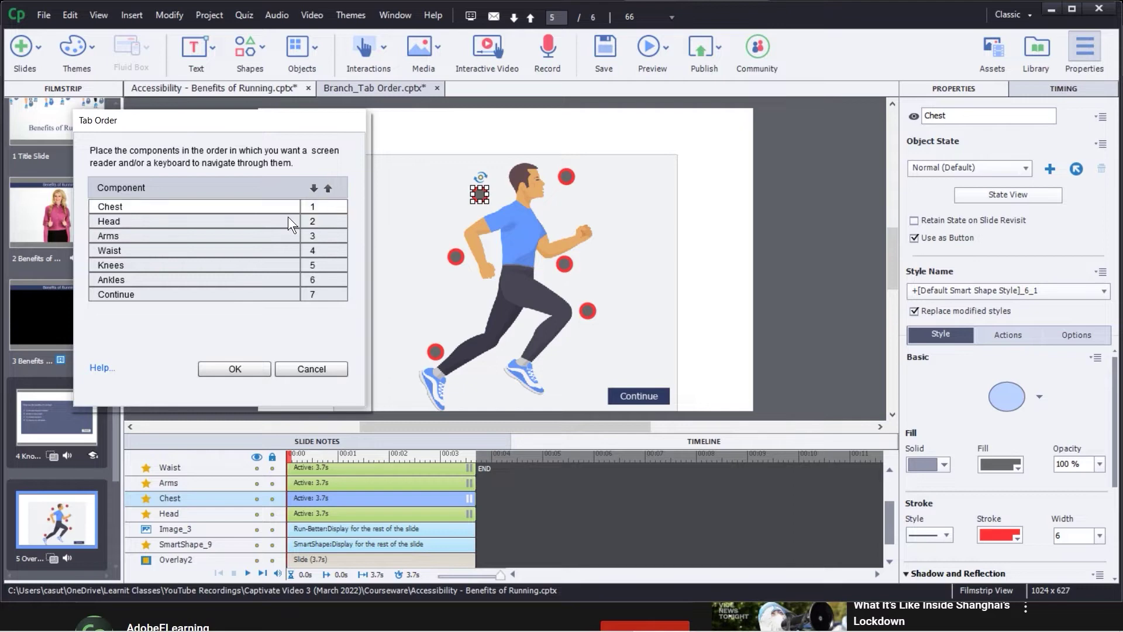
Check which button each component from Head to Continue refers to, and apply slide 5's new tab order
click(135, 224)
click(133, 244)
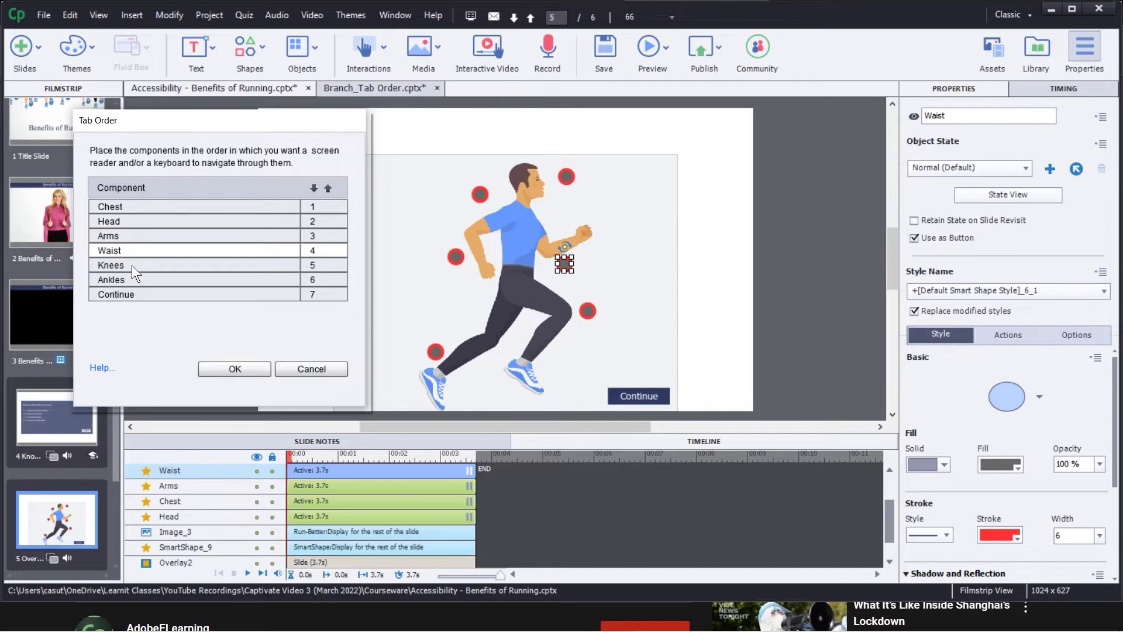
click(131, 265)
click(139, 279)
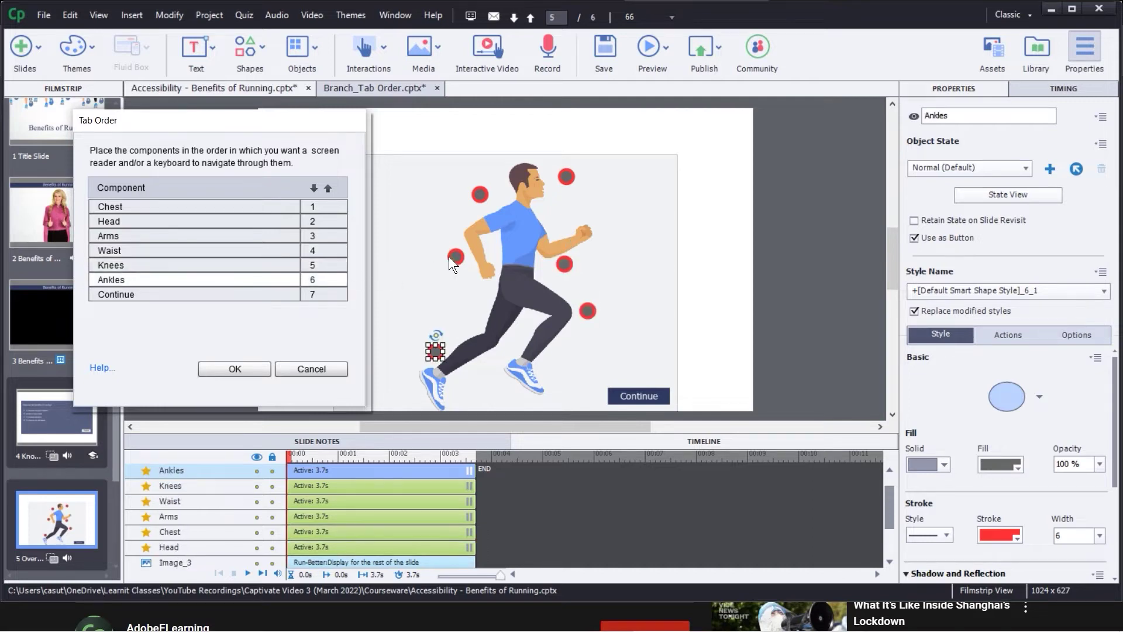
click(156, 234)
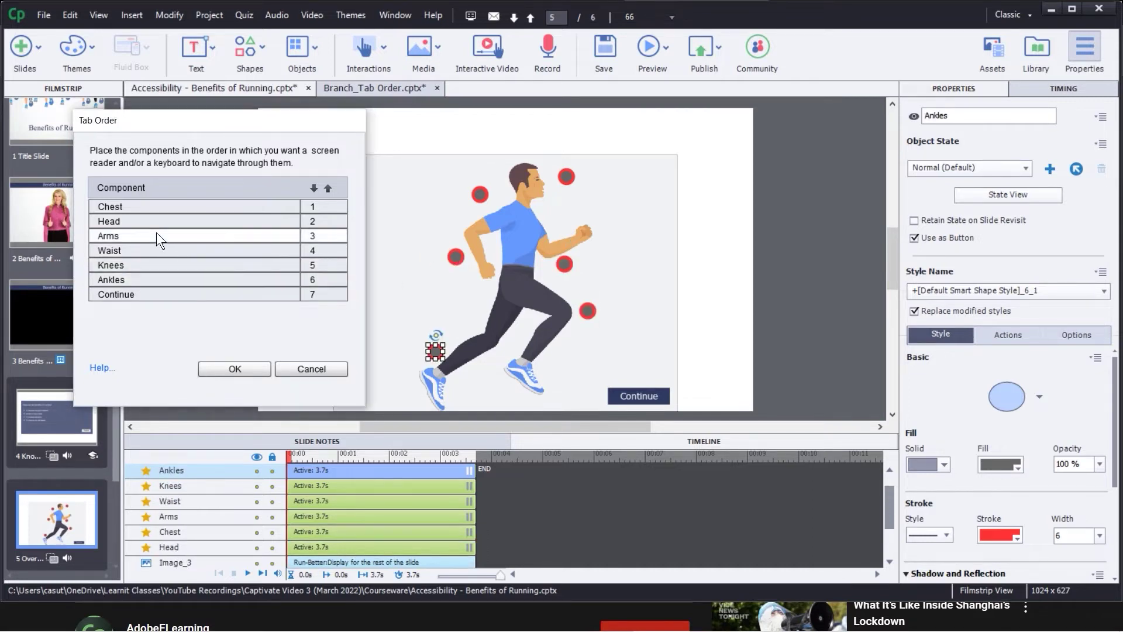
click(133, 251)
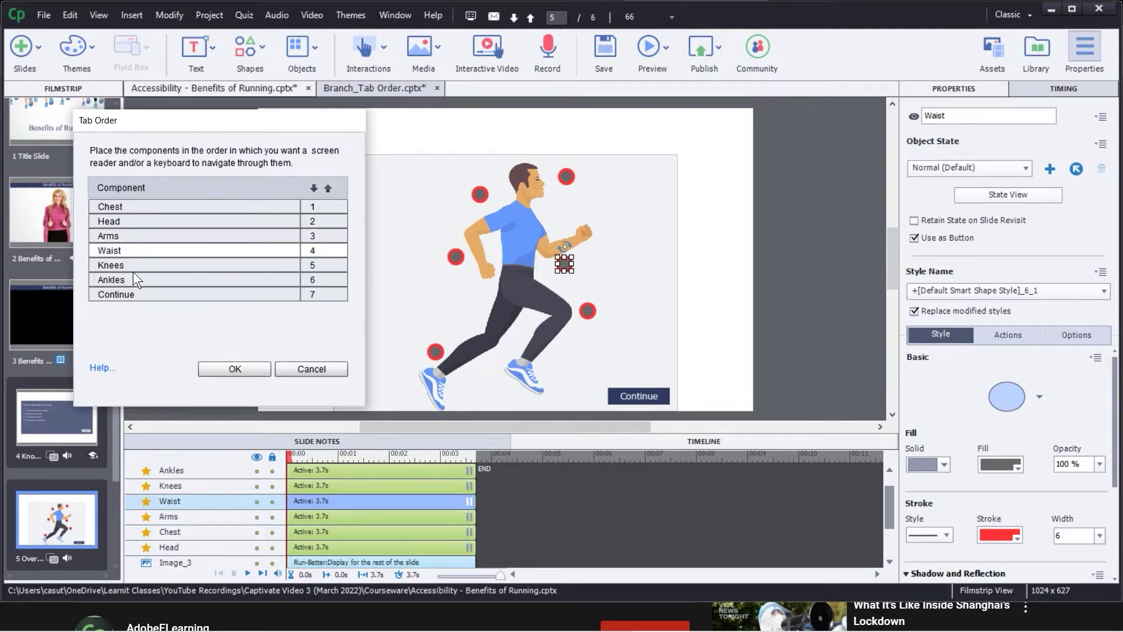
click(132, 269)
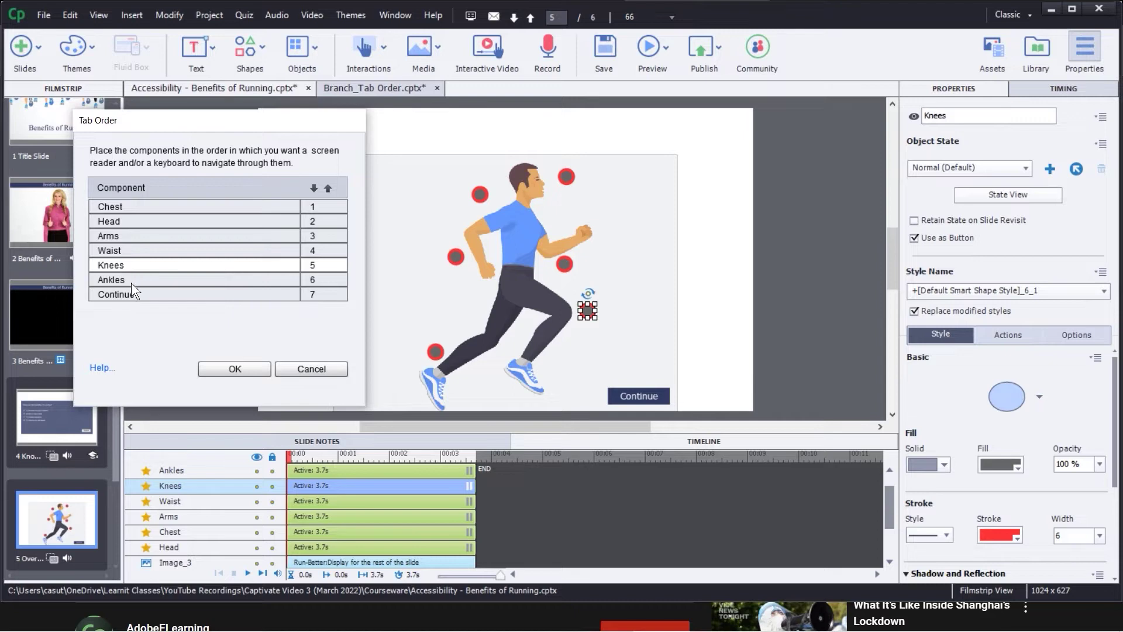
click(131, 283)
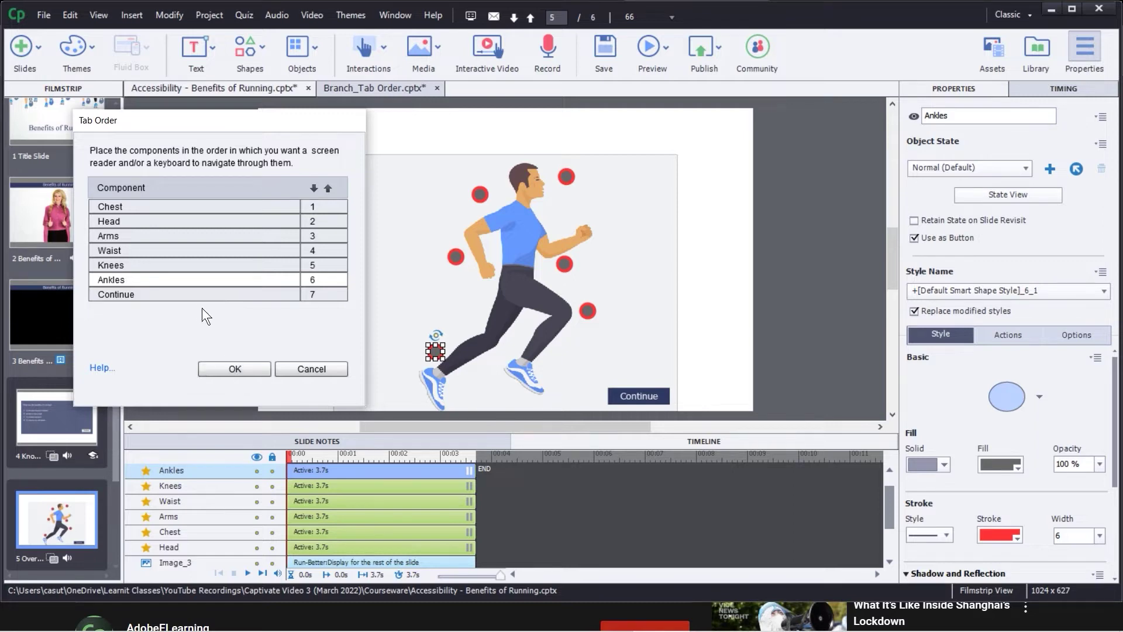
click(145, 294)
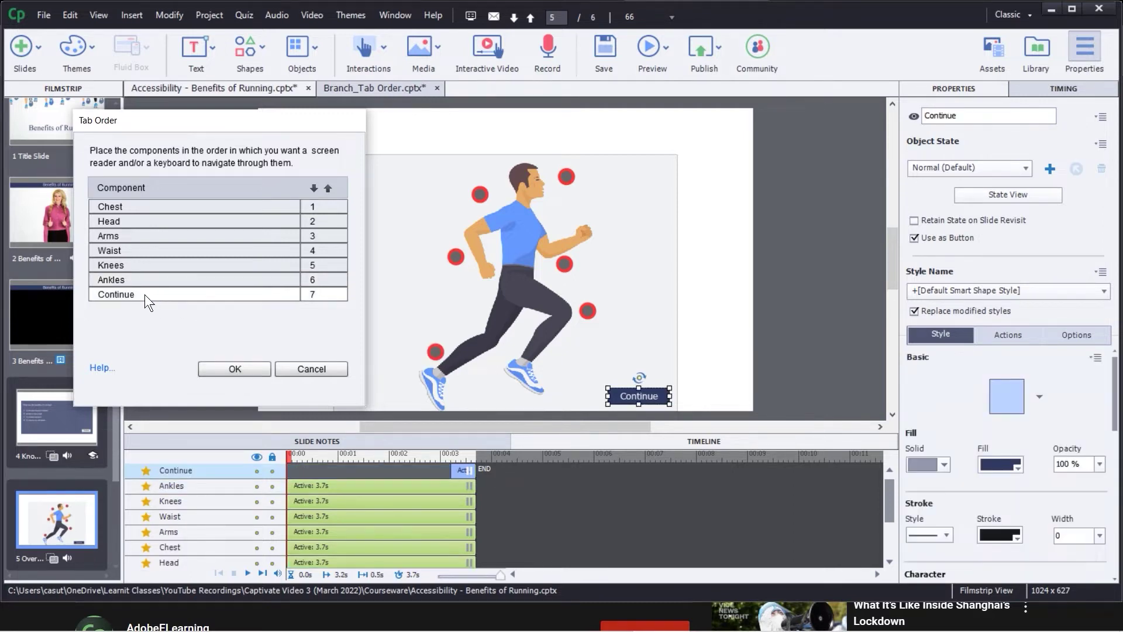
click(233, 369)
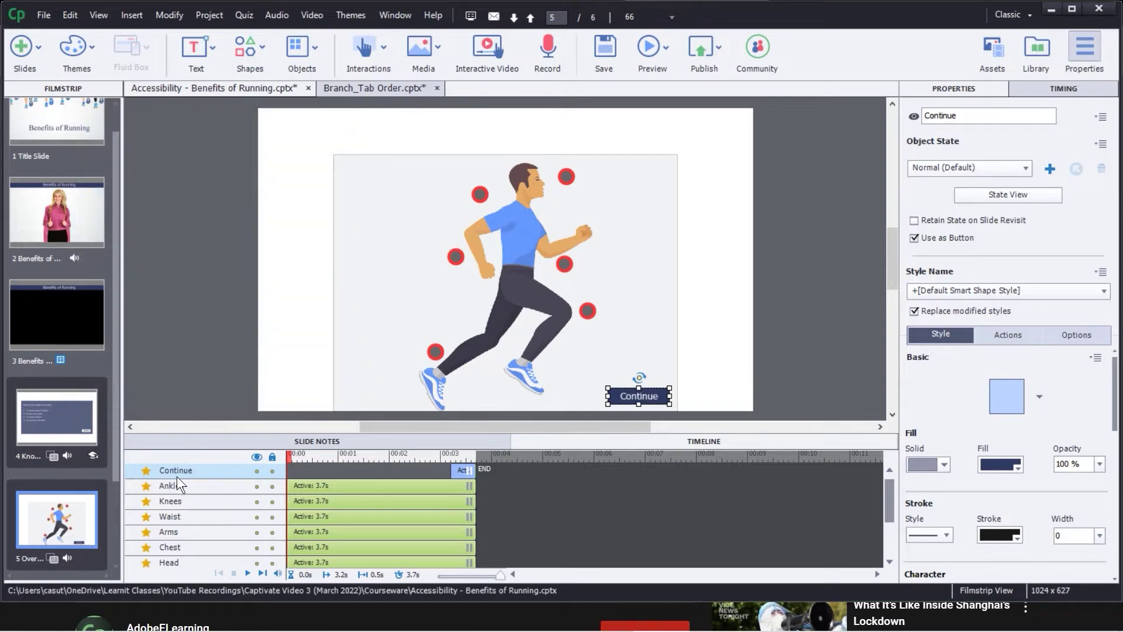
Rename slide 5's Continue button as Continue_Button
click(967, 113)
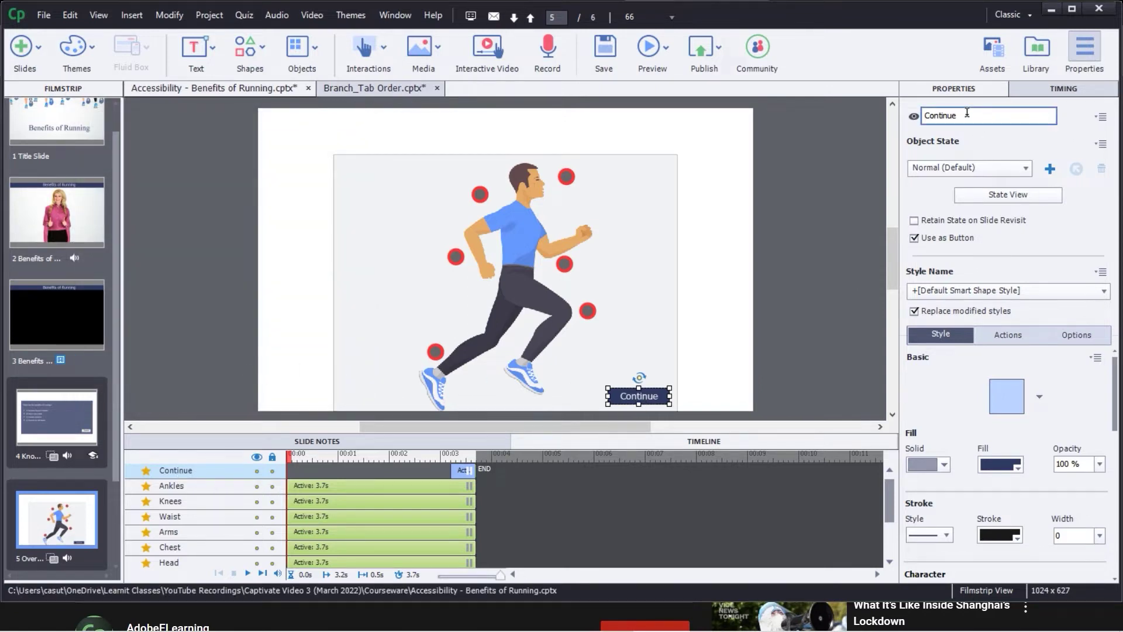
text(_Button)
key(Return)
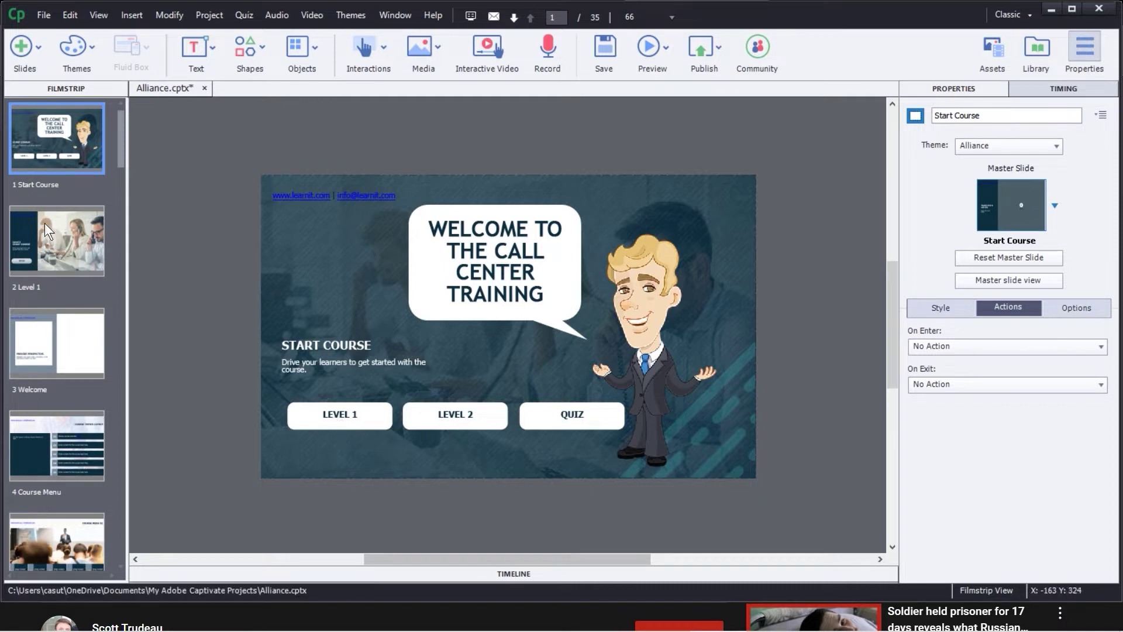
Look through the Alliance project's slides, including Level 1, and return to the Start Course slide
click(43, 241)
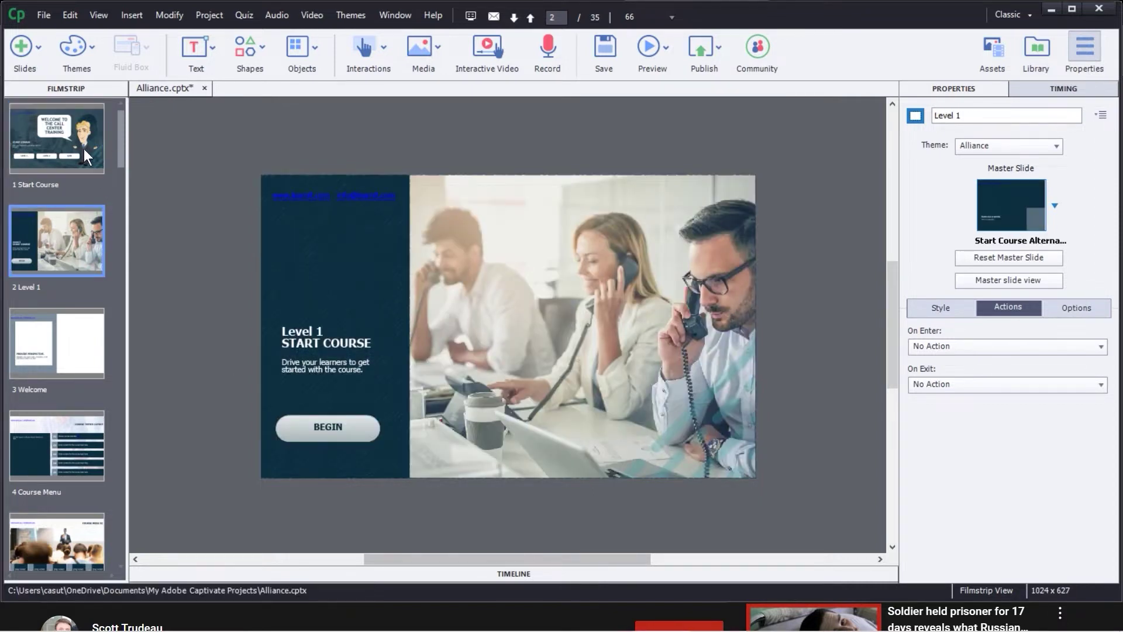
drag(121, 133, 121, 230)
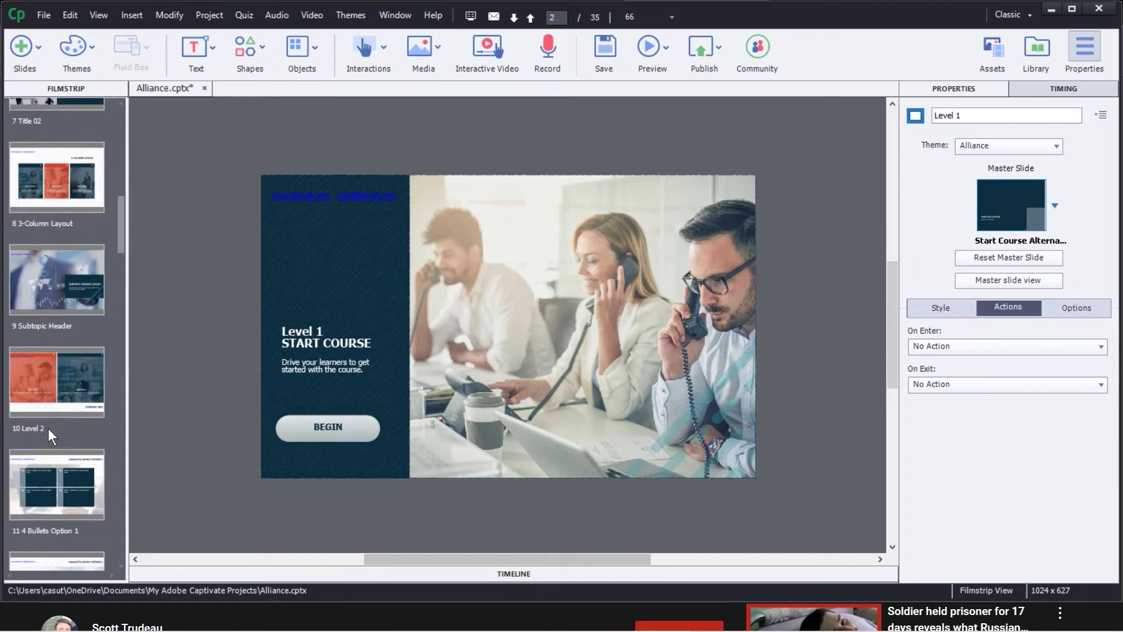
scroll(68, 228, up, 8)
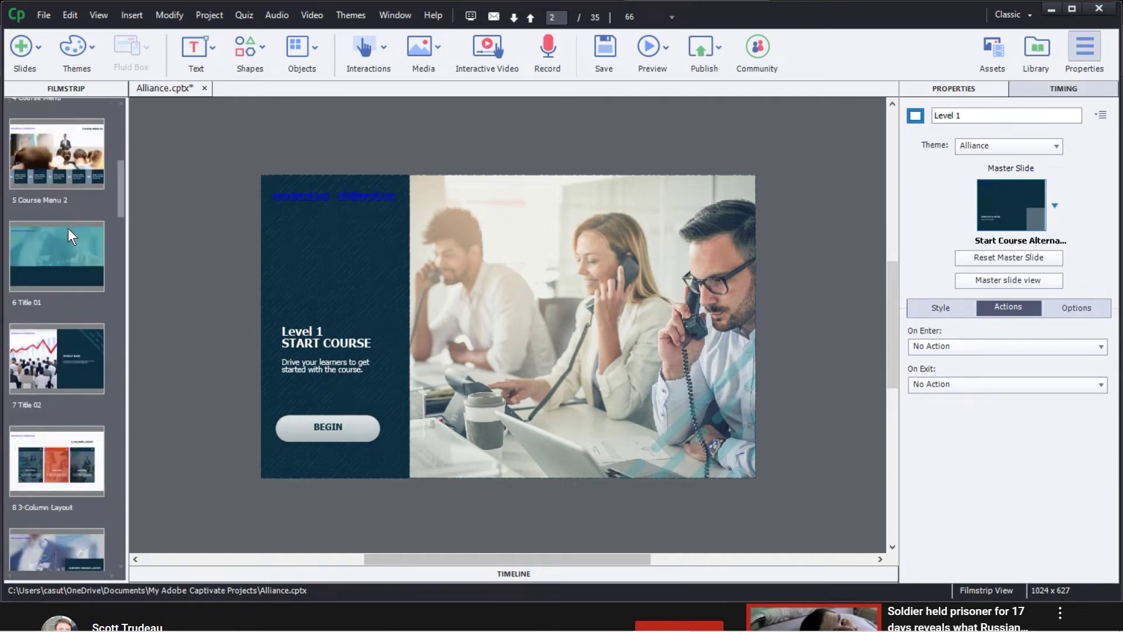
click(55, 149)
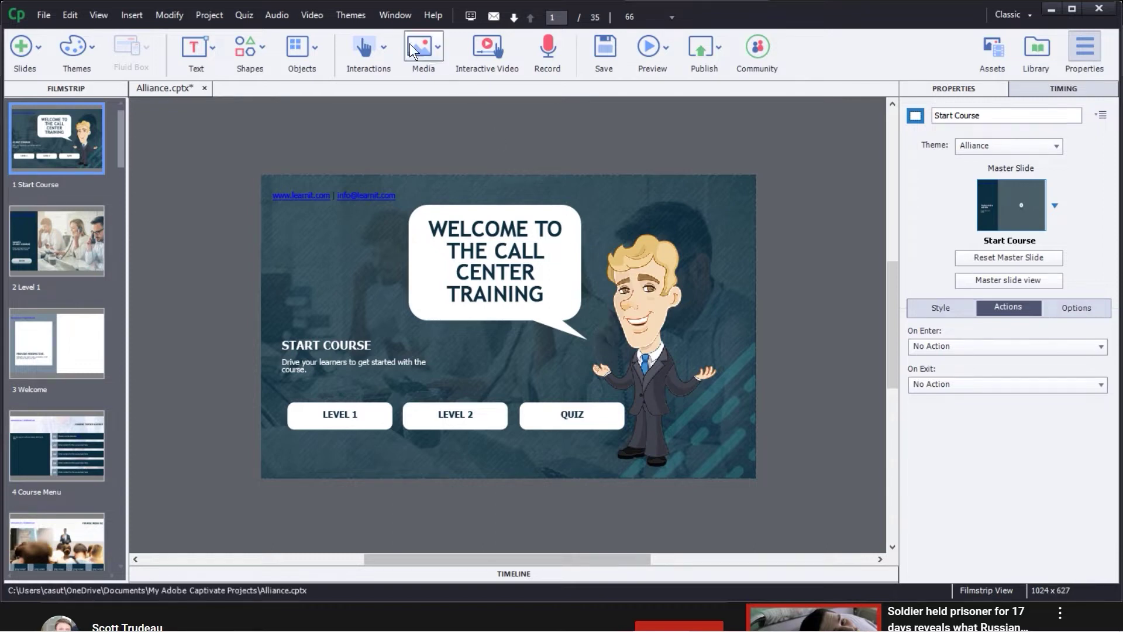
Show the Alliance project's Branching View and zoom it out slightly to 97%
click(392, 15)
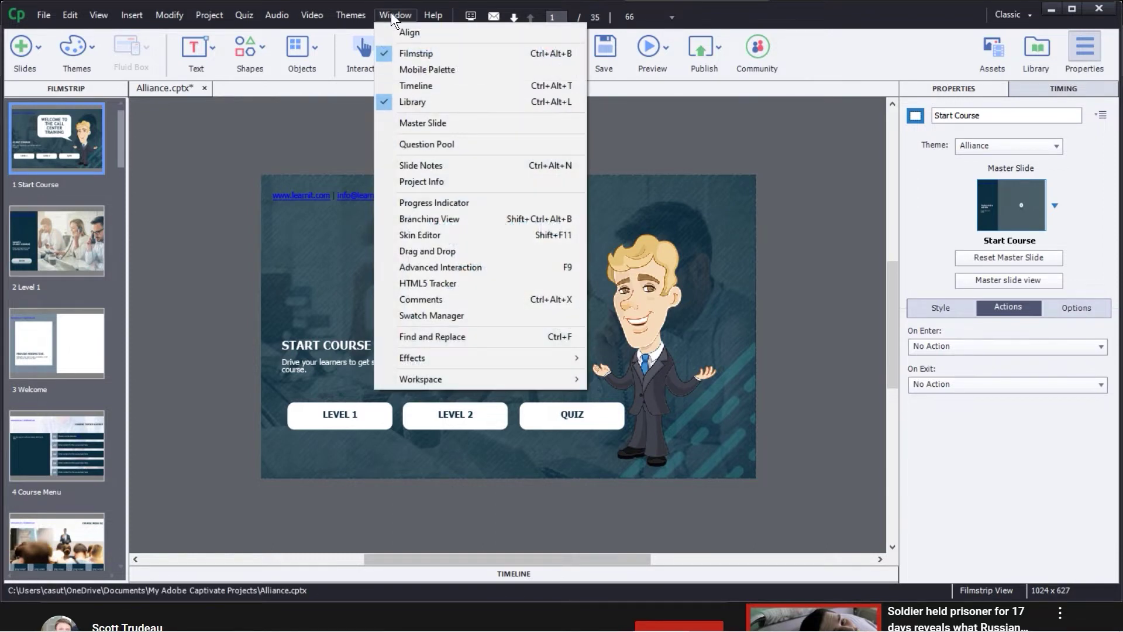
click(419, 219)
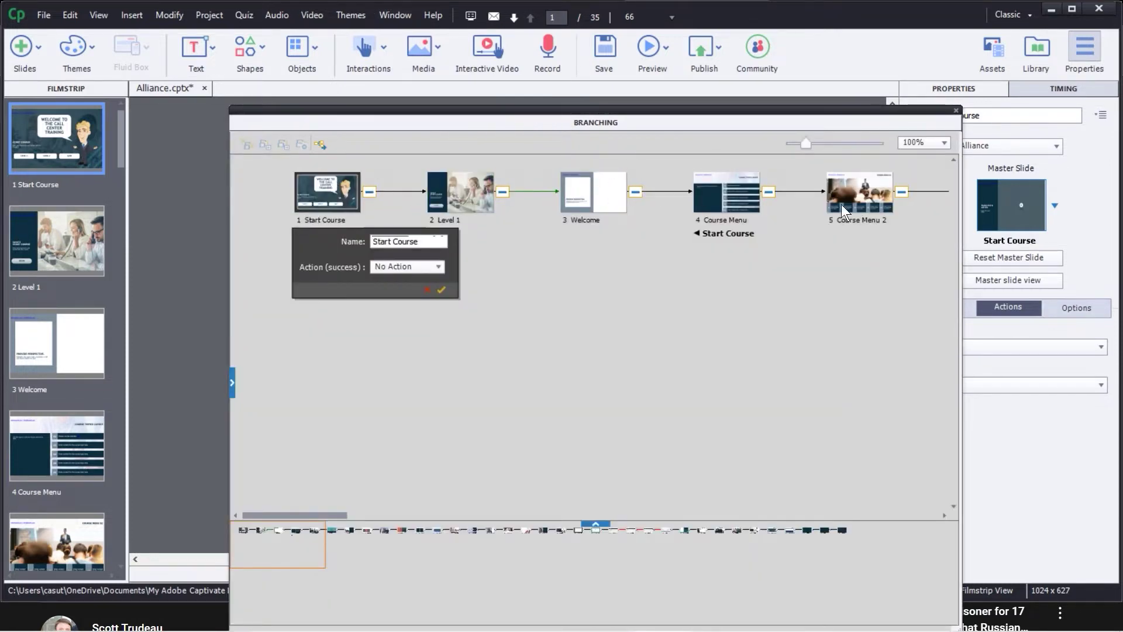
mouse_move(323, 544)
mouse_down()
mouse_move(364, 532)
mouse_move(462, 536)
mouse_move(848, 565)
mouse_move(333, 554)
mouse_up()
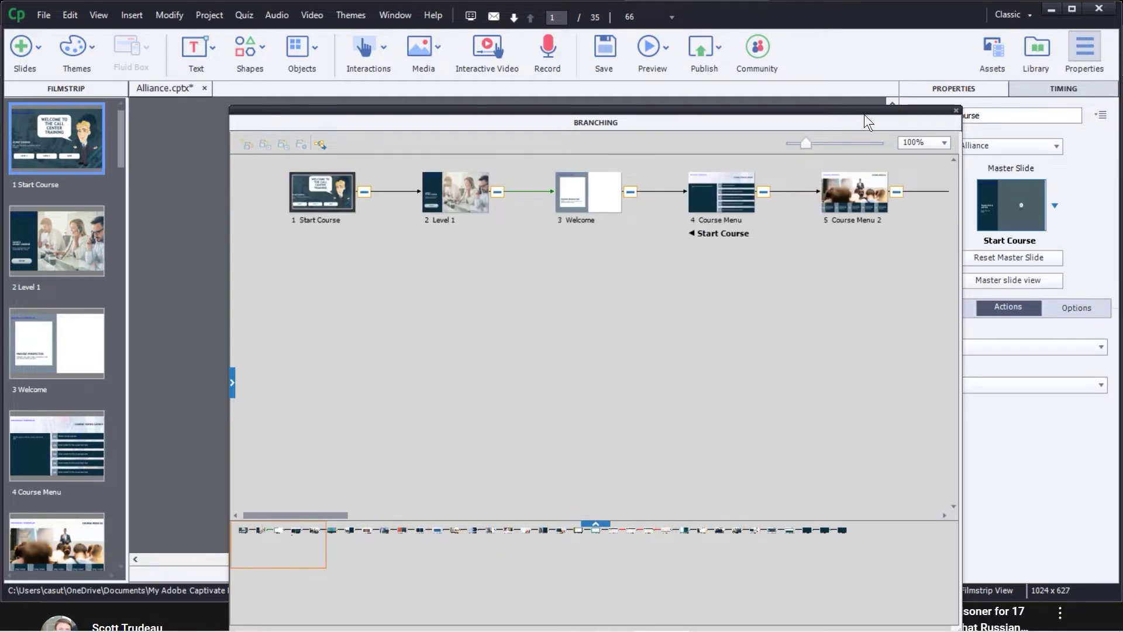
mouse_move(809, 139)
mouse_down()
mouse_move(788, 142)
mouse_move(836, 163)
mouse_move(791, 157)
mouse_move(809, 157)
mouse_up()
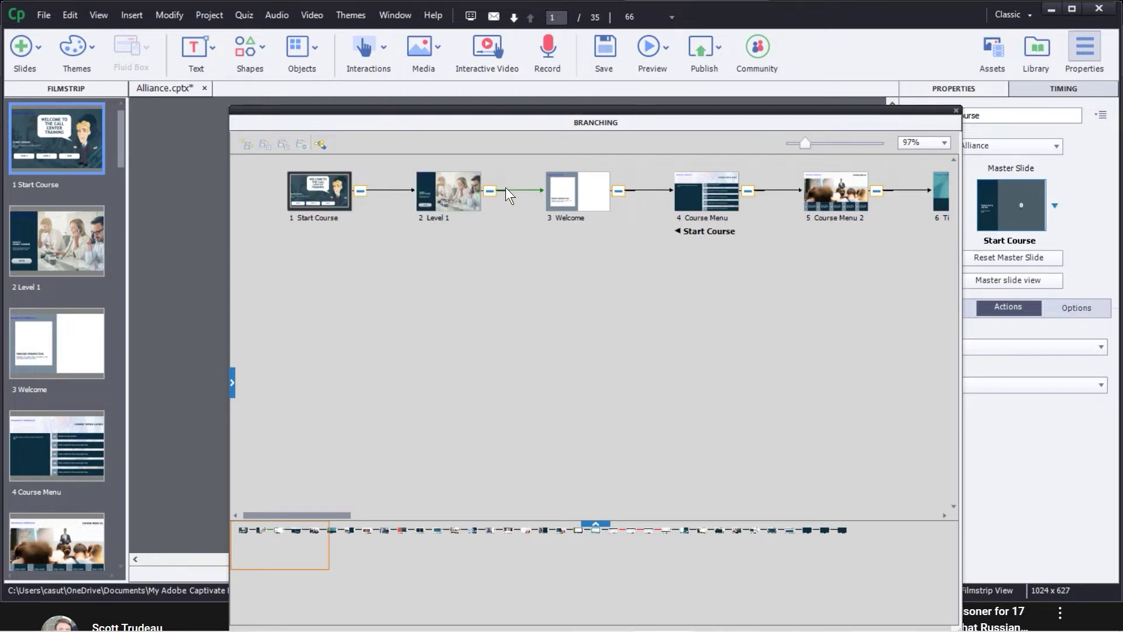
Review the success actions available for the Start Course slide in the branching view and leave its action unchanged
click(318, 193)
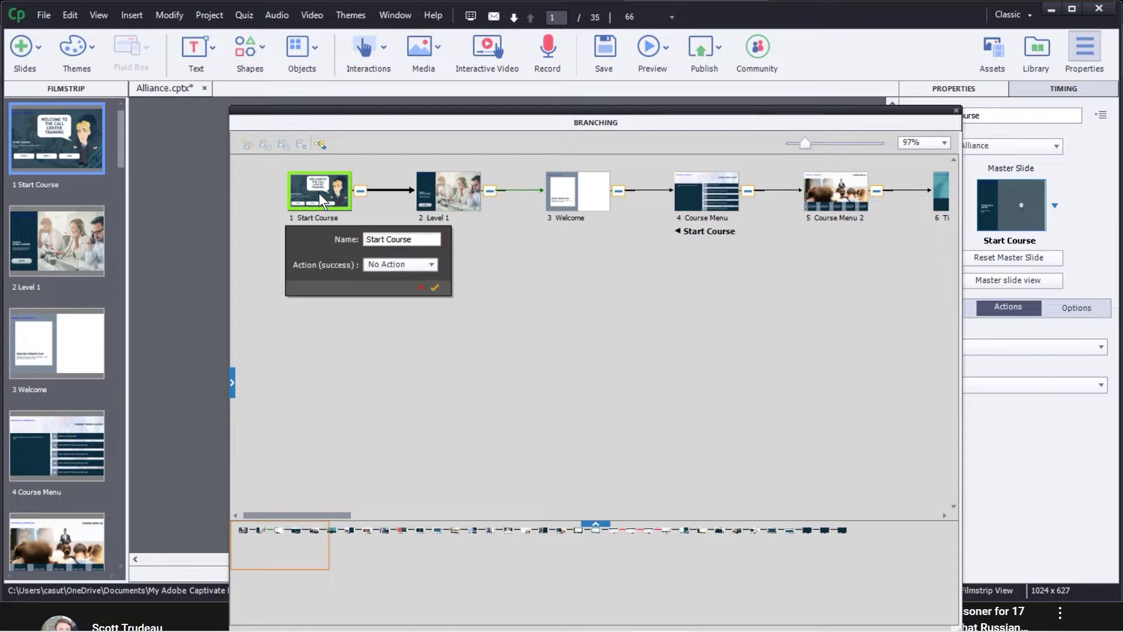
click(385, 263)
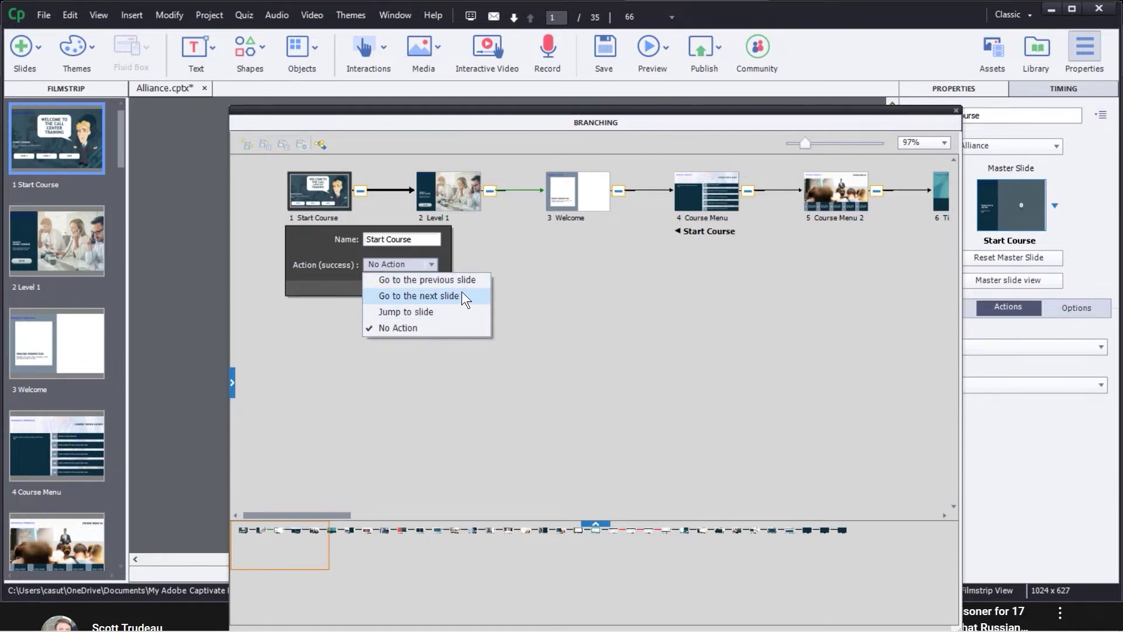
click(503, 252)
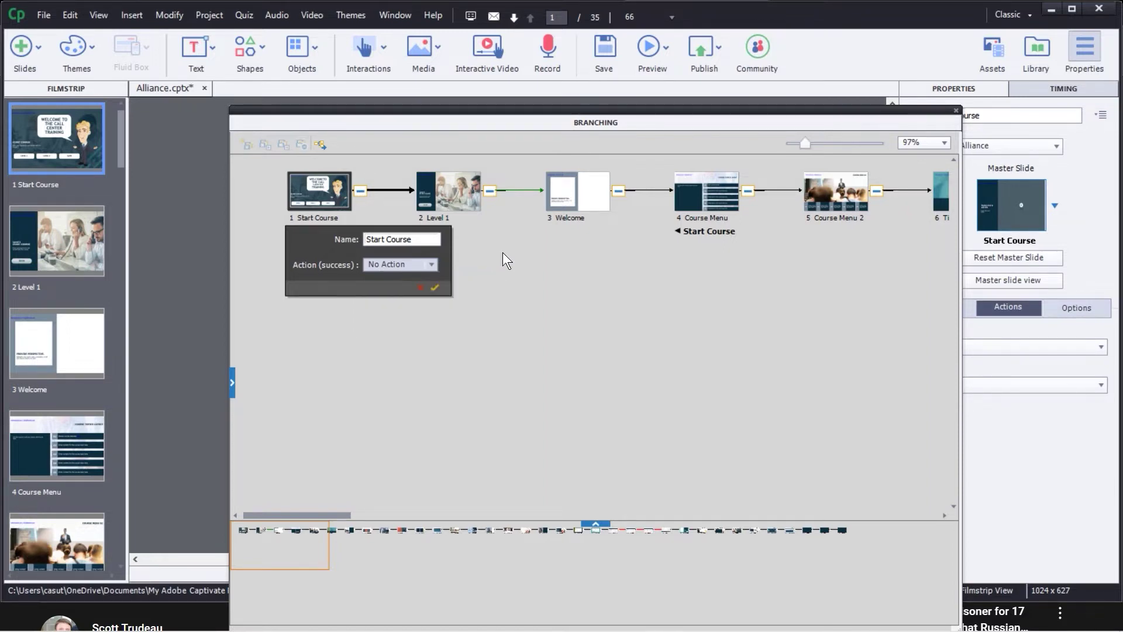
click(478, 319)
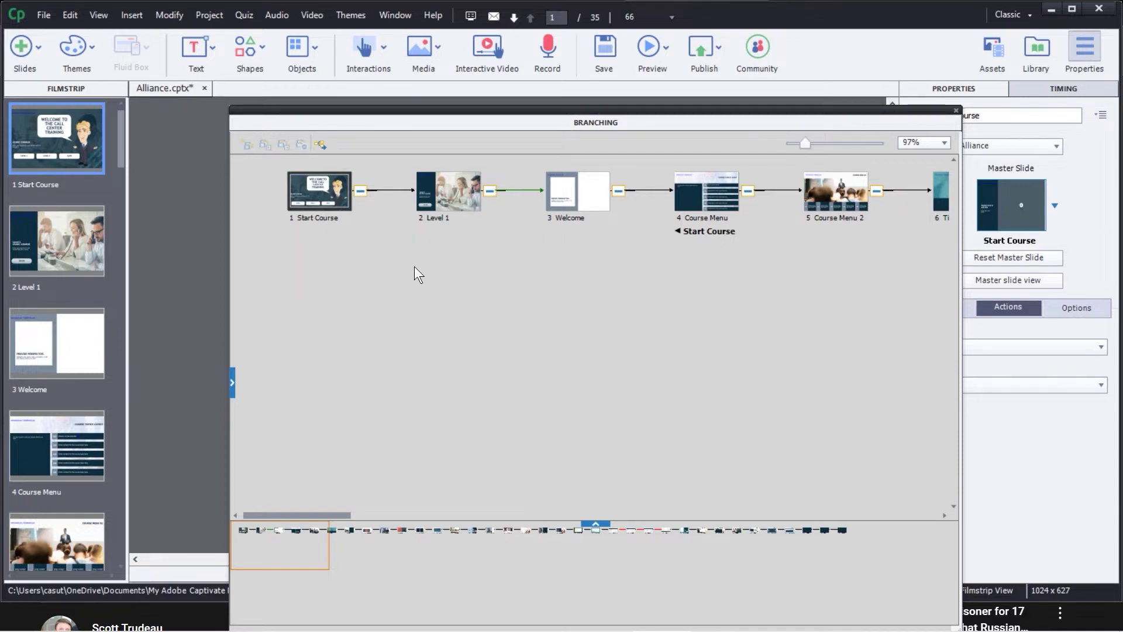
Collapse and expand the branch after the Start Course slide a few times, leaving it expanded
click(359, 191)
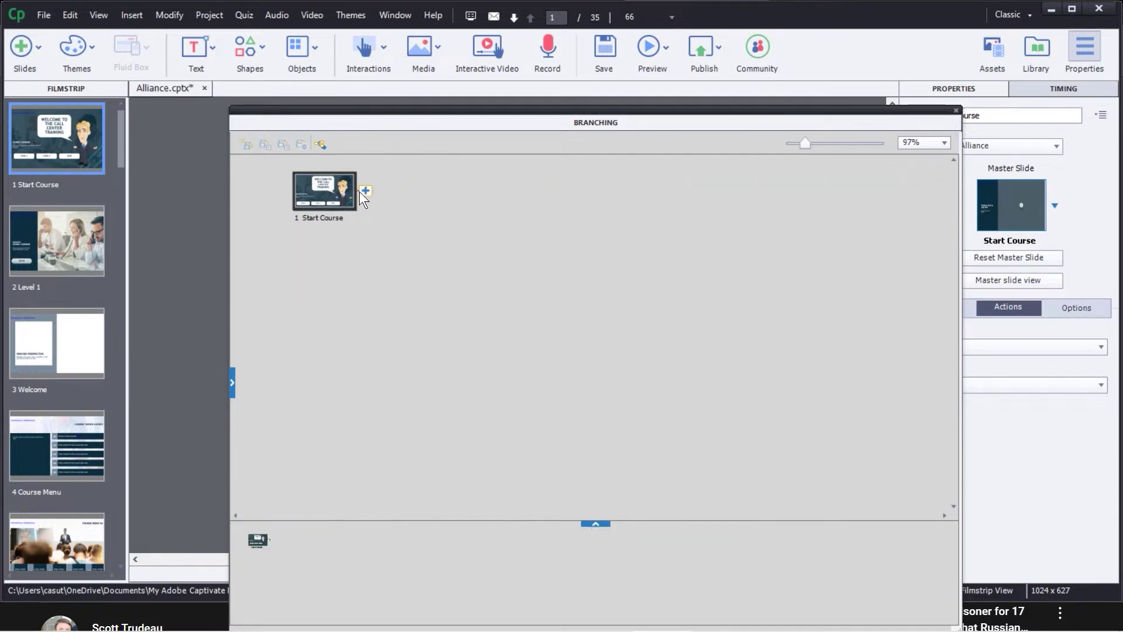
click(365, 192)
click(365, 191)
click(365, 192)
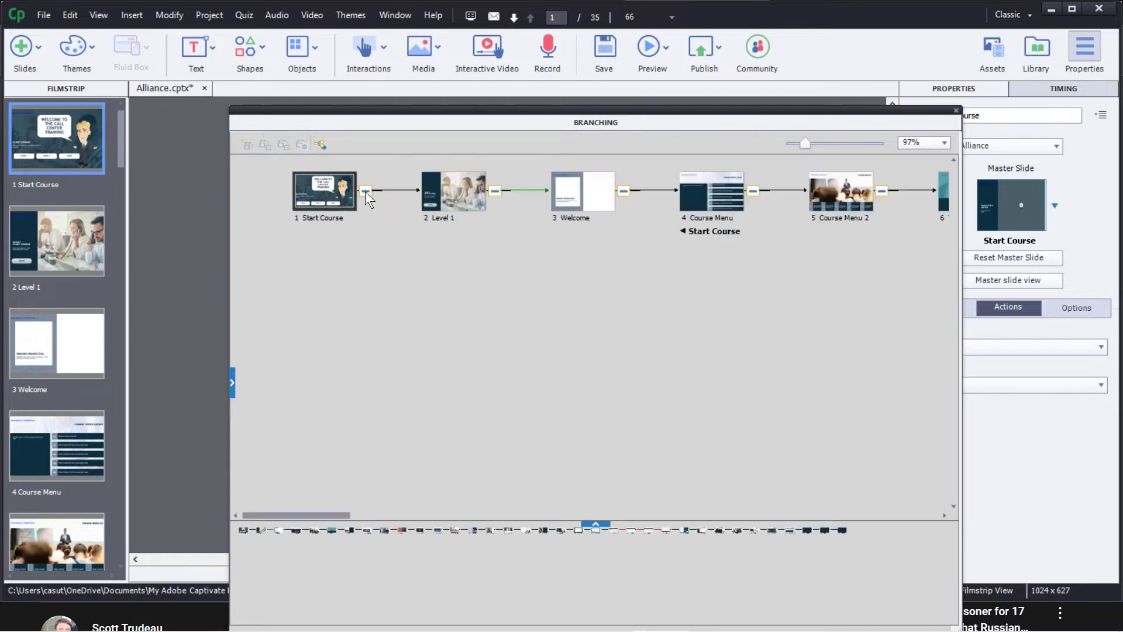
click(365, 191)
click(365, 191)
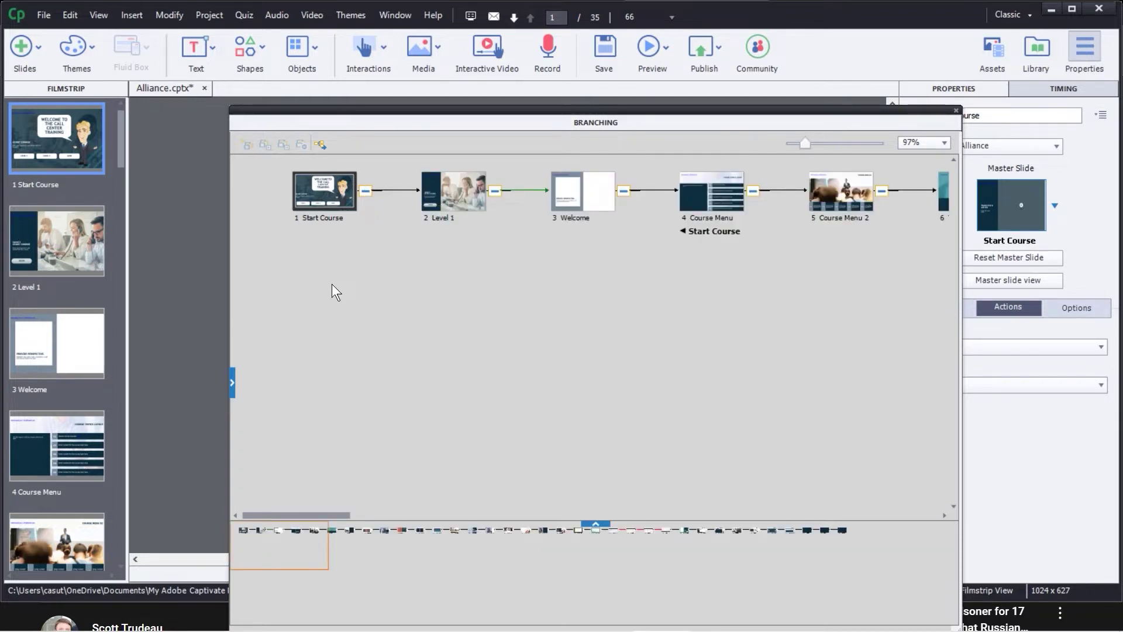
Enlarge the Start Course slide in the branching view and inspect the Level 1, Level 2 and Quiz buttons' names and success actions
click(336, 191)
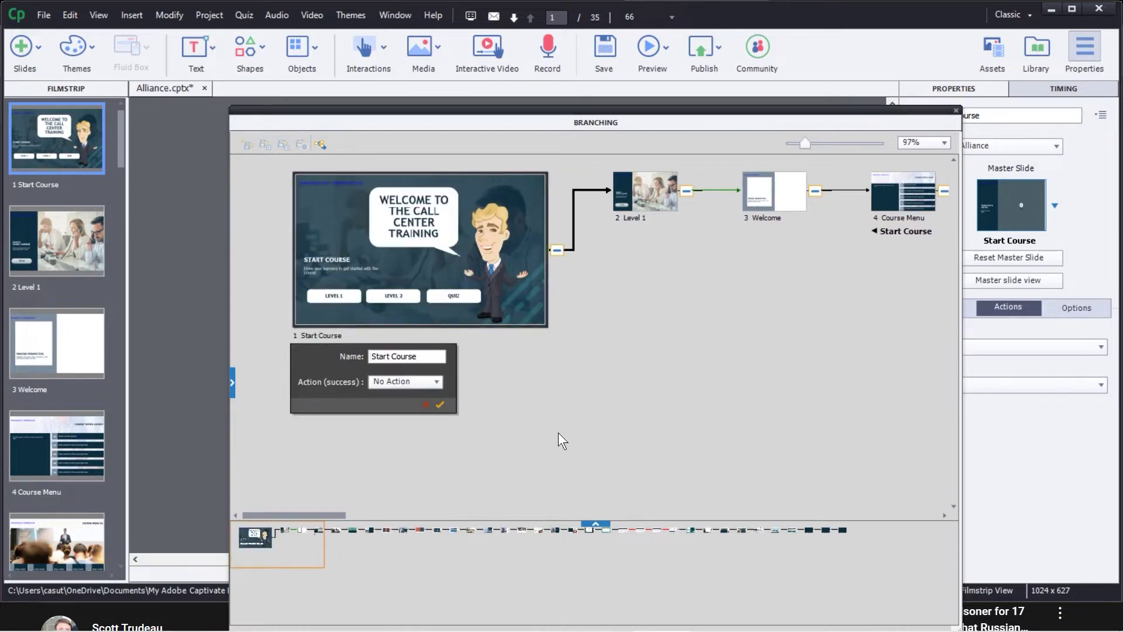
click(342, 295)
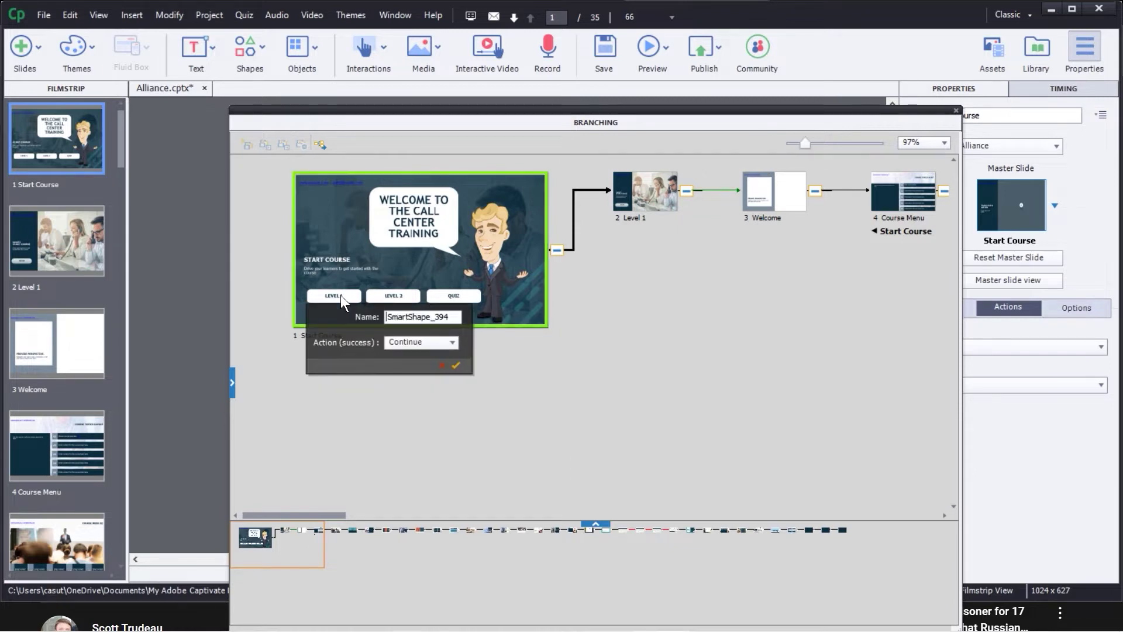
click(383, 297)
click(455, 297)
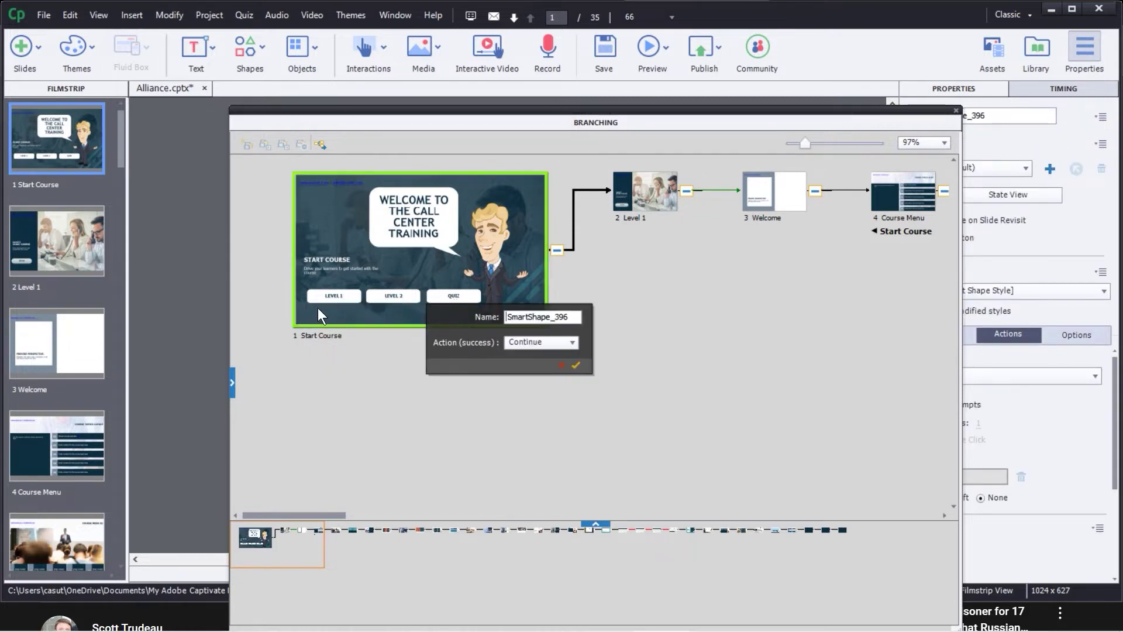
click(339, 303)
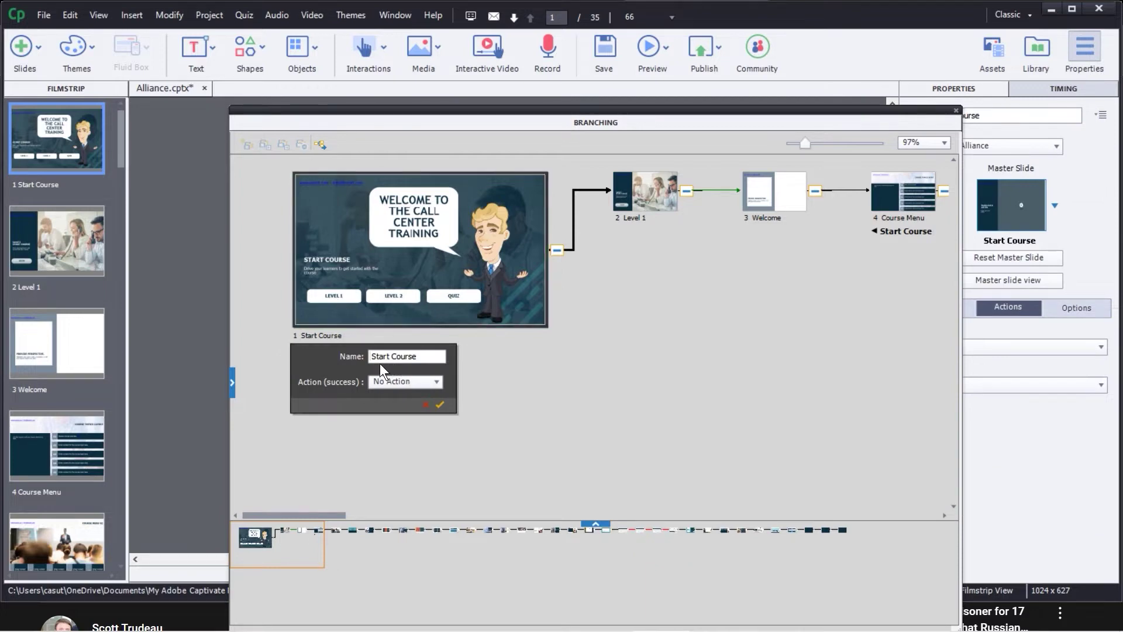
click(340, 297)
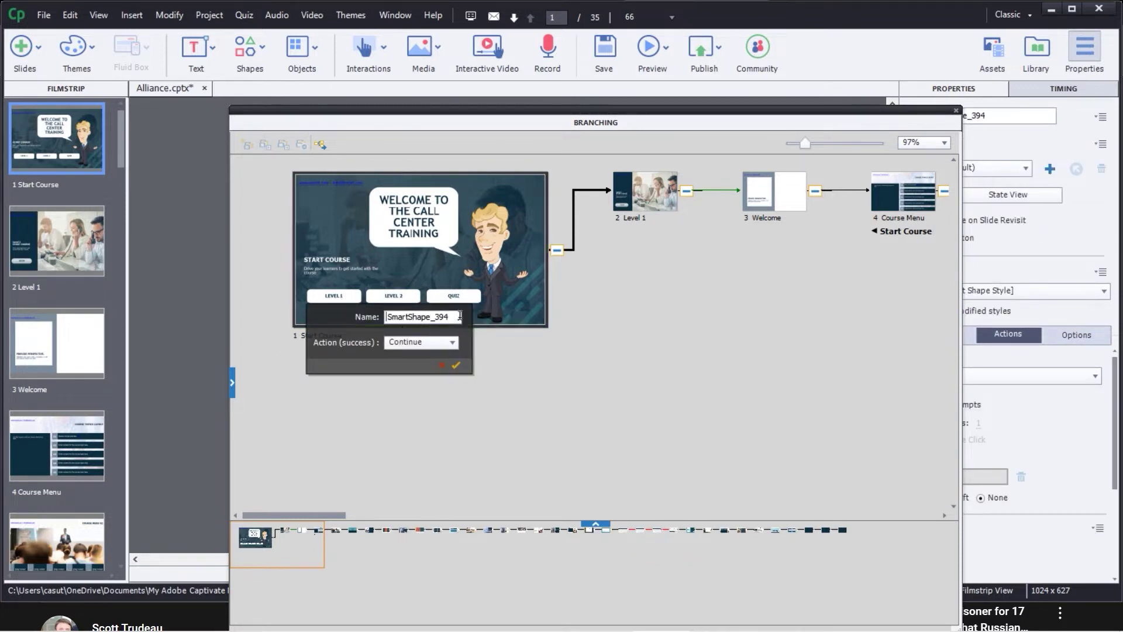
Inspect the names and success actions of the Level 2 and Quiz buttons in the branching view and close that view
click(398, 297)
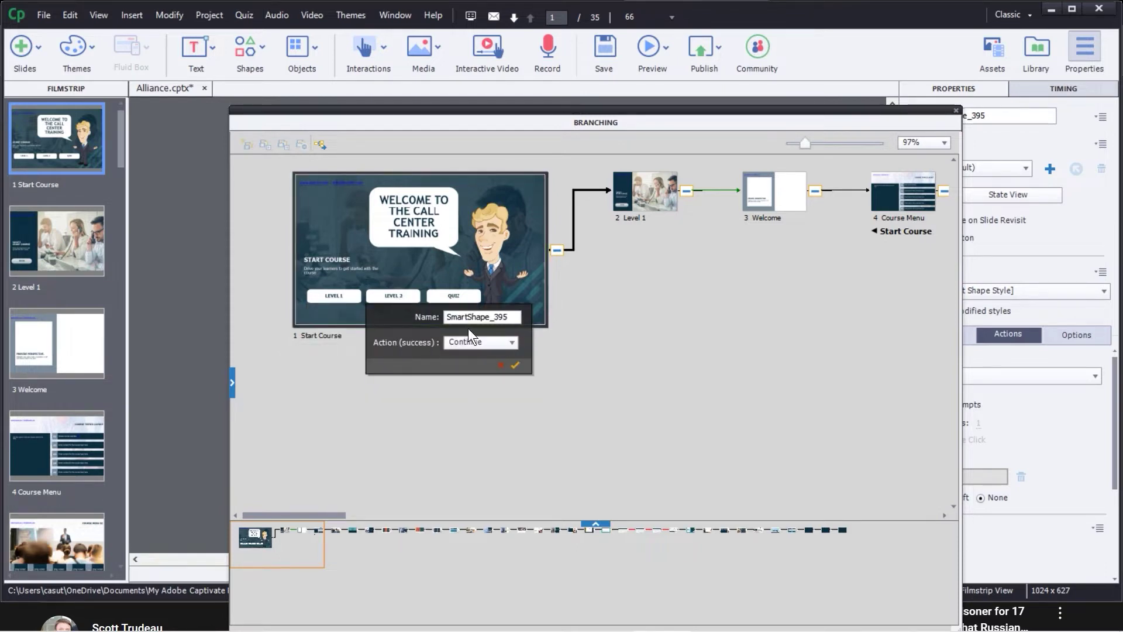
click(448, 294)
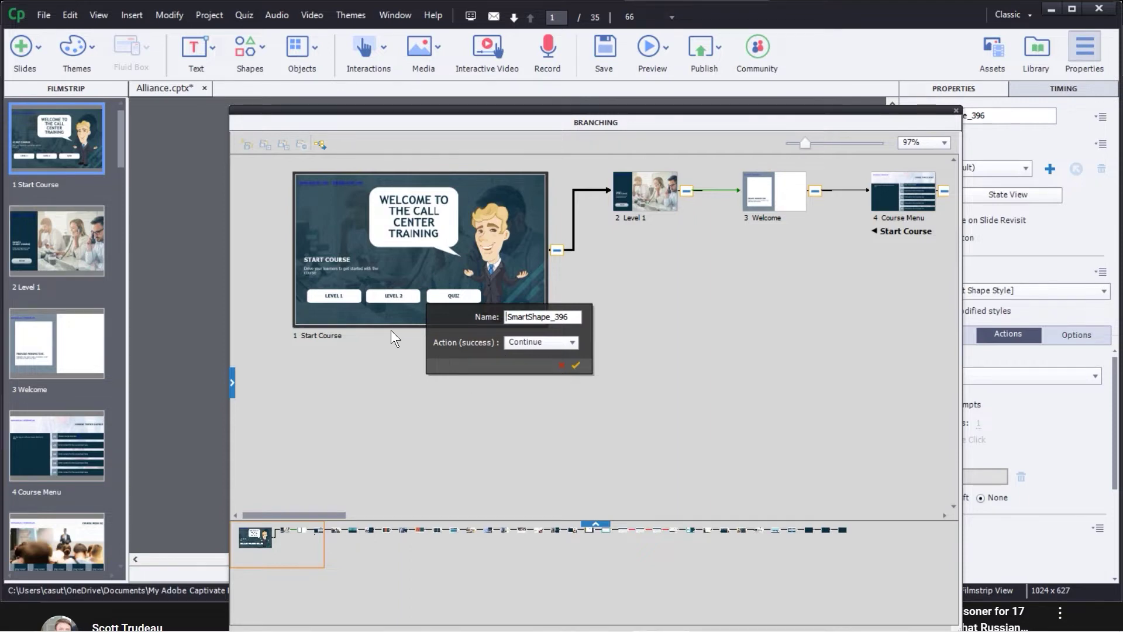
click(358, 259)
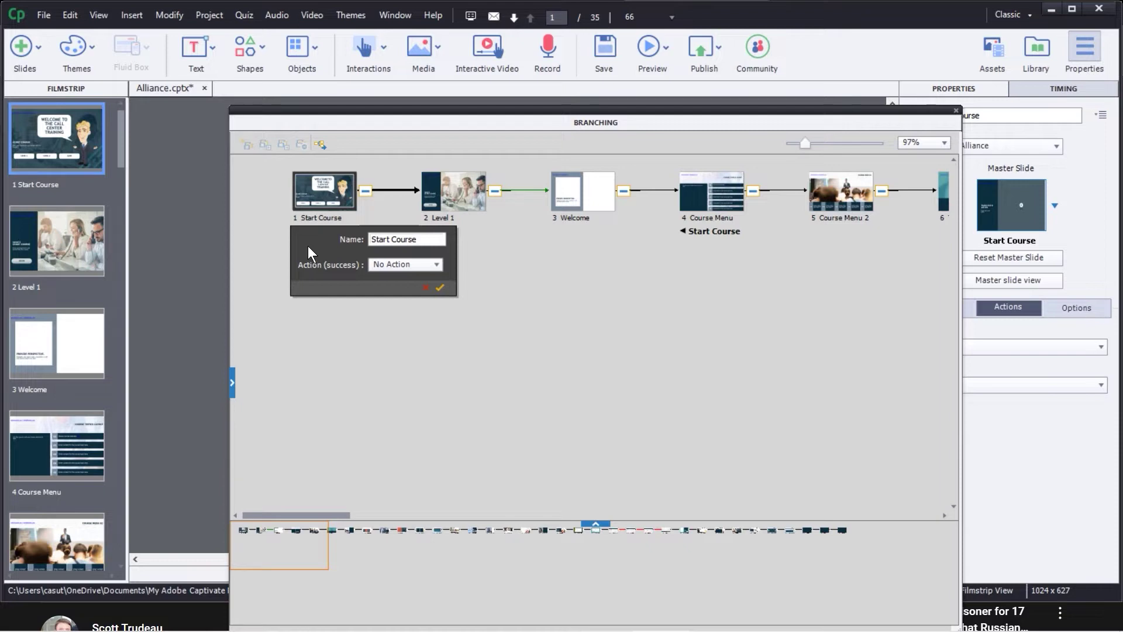
click(504, 365)
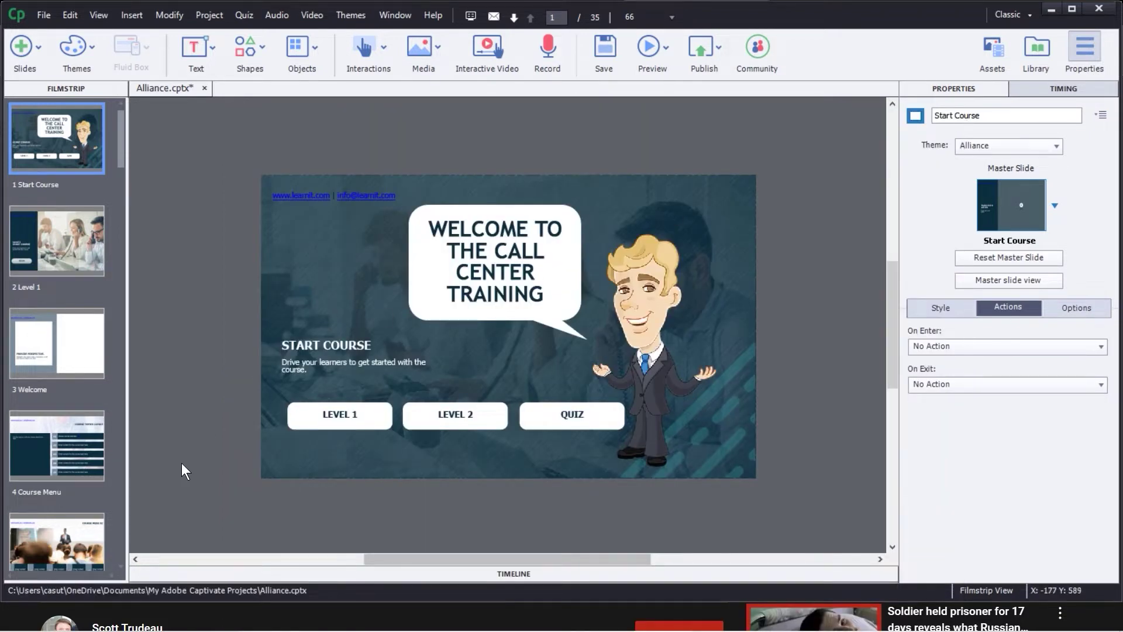
Set the Level 1 button's success action on the Start Course slide to Jump to slide, targeting 2 Level 1
click(324, 420)
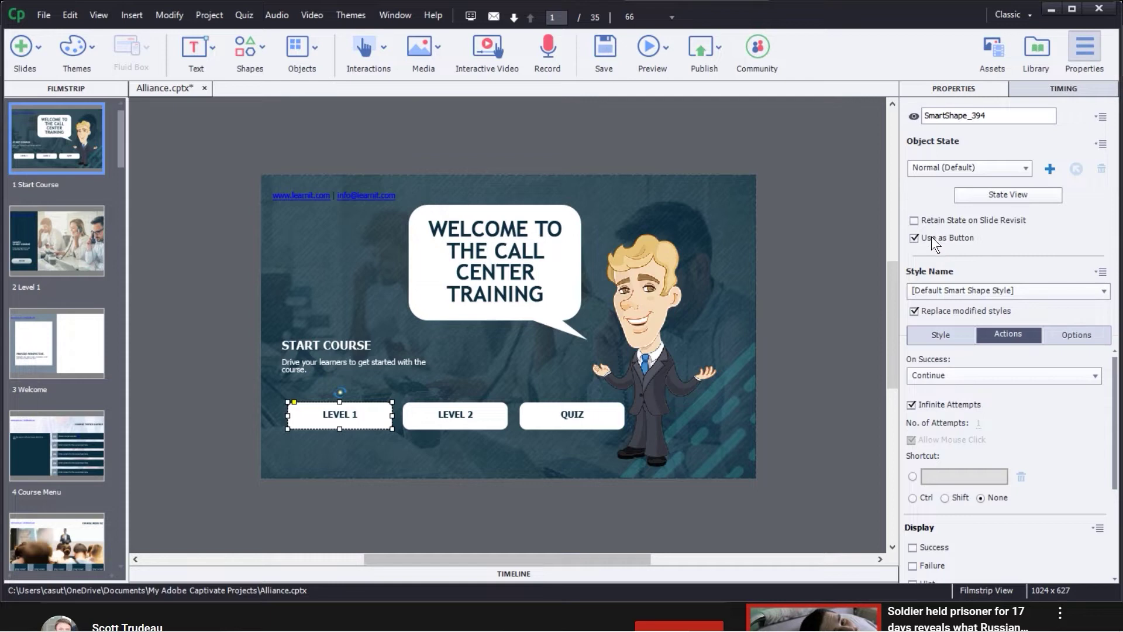
click(946, 376)
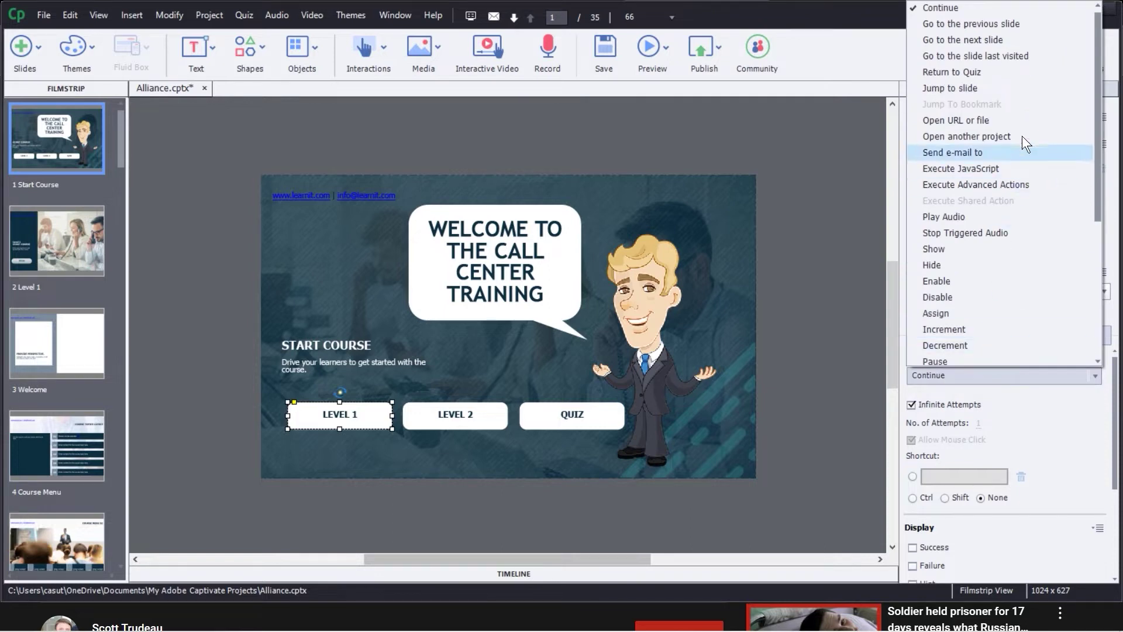
click(948, 90)
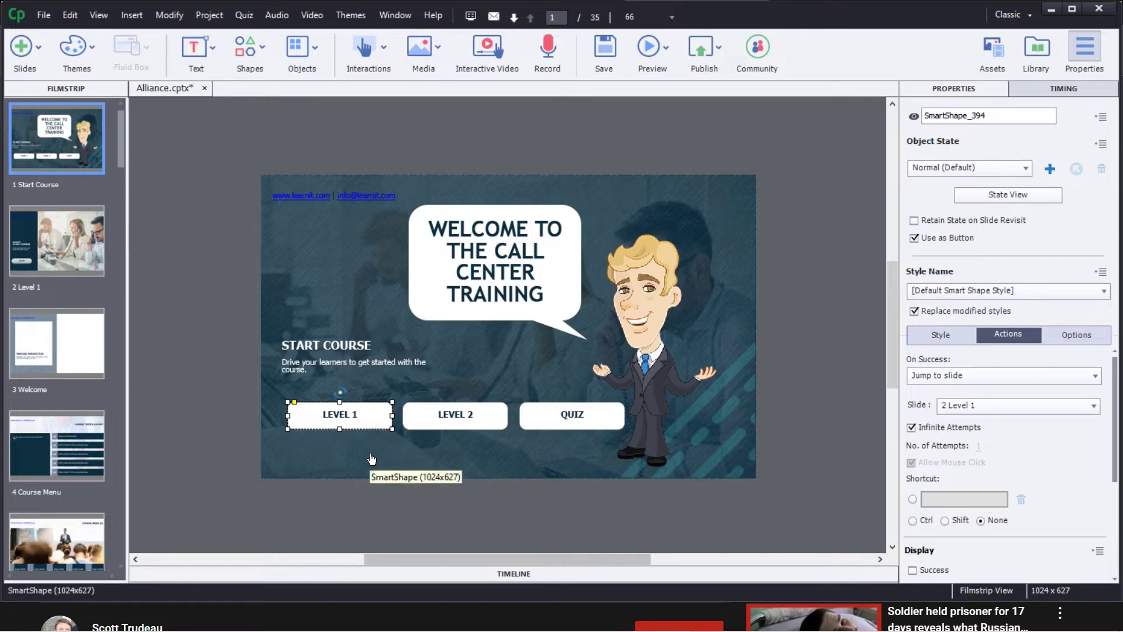
Expand the timeline and rename the Level 1 button's shape as Level_1_Button
click(475, 574)
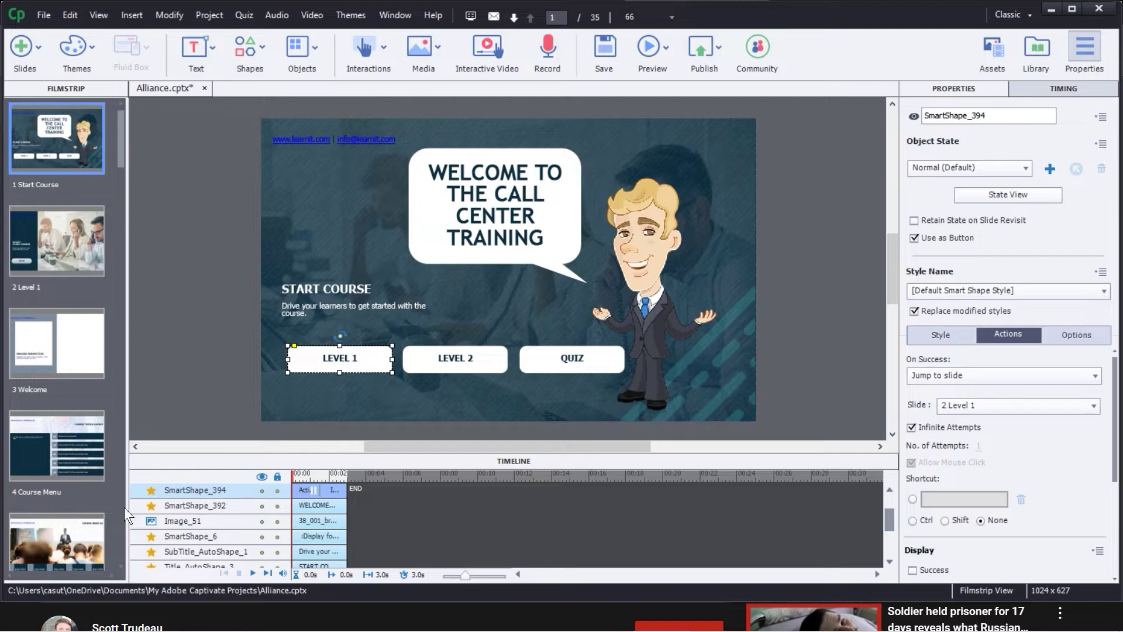
click(988, 115)
drag(988, 115, 899, 107)
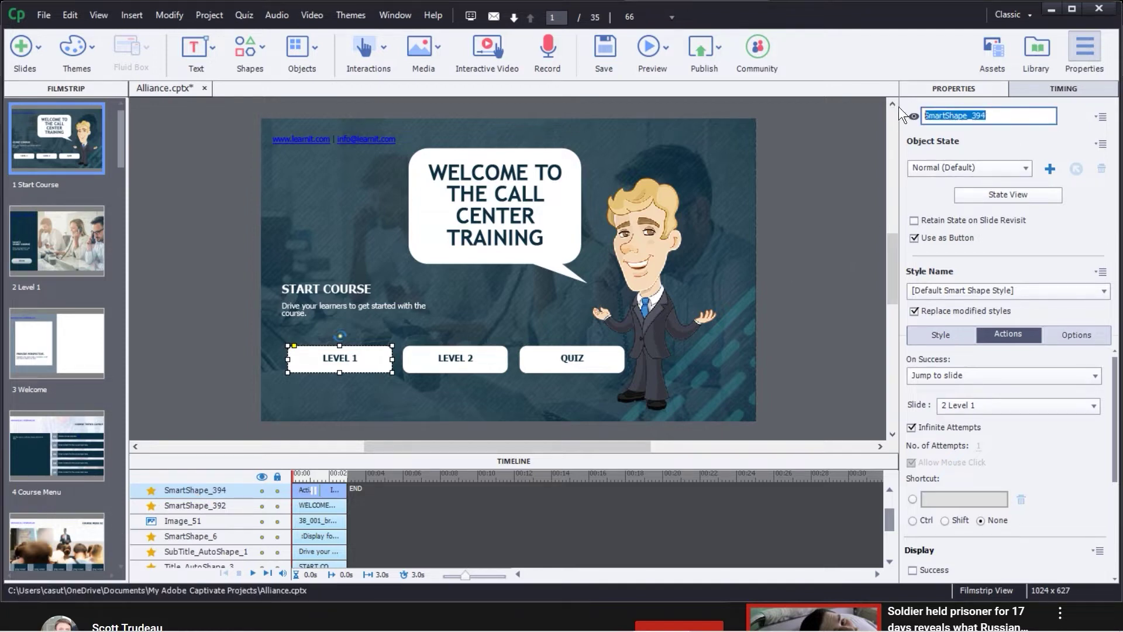
text(Leavel)
key(BackSpace)
key(BackSpace)
key(BackSpace)
key(BackSpace)
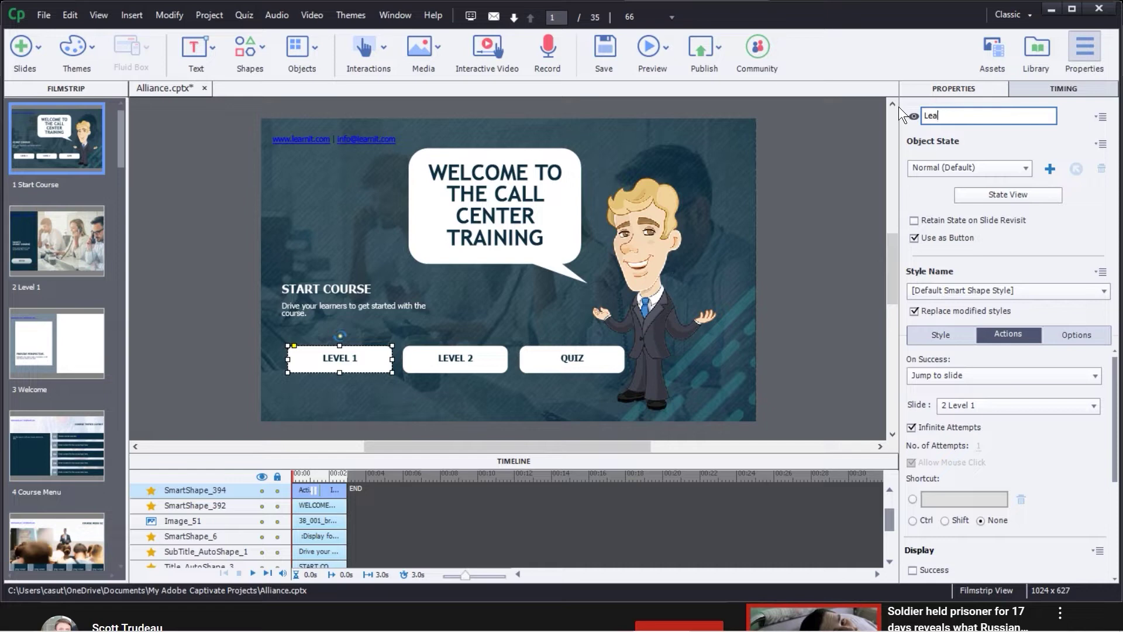
text(vel 1 Button)
key(Return)
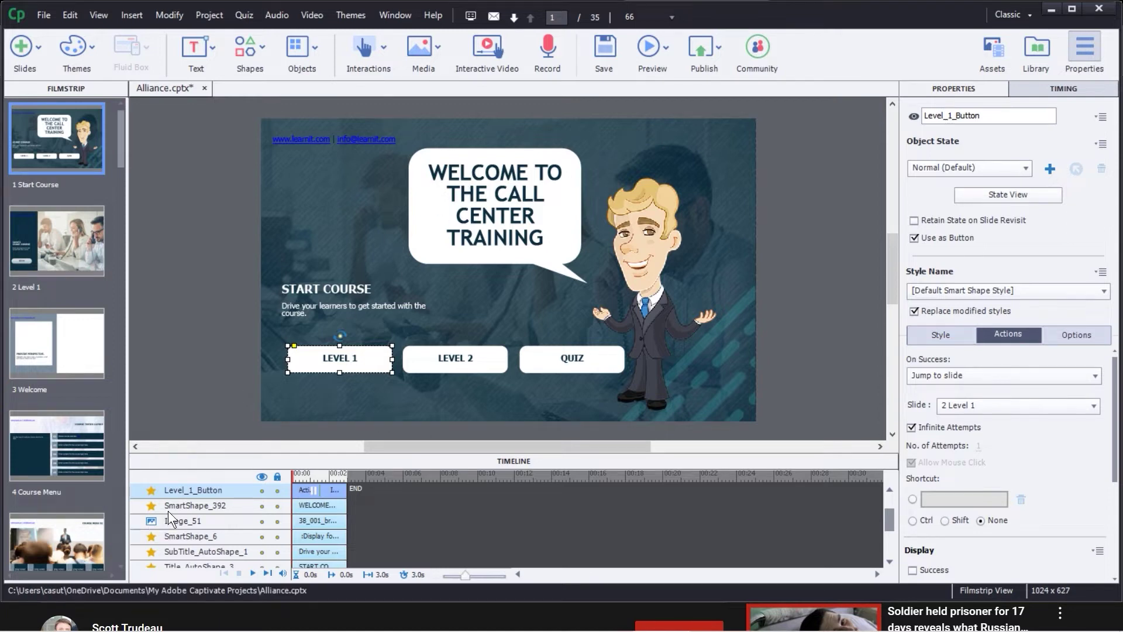
Rename the Level 2 button's shape on the Start Course slide as Level_2_Button
click(191, 504)
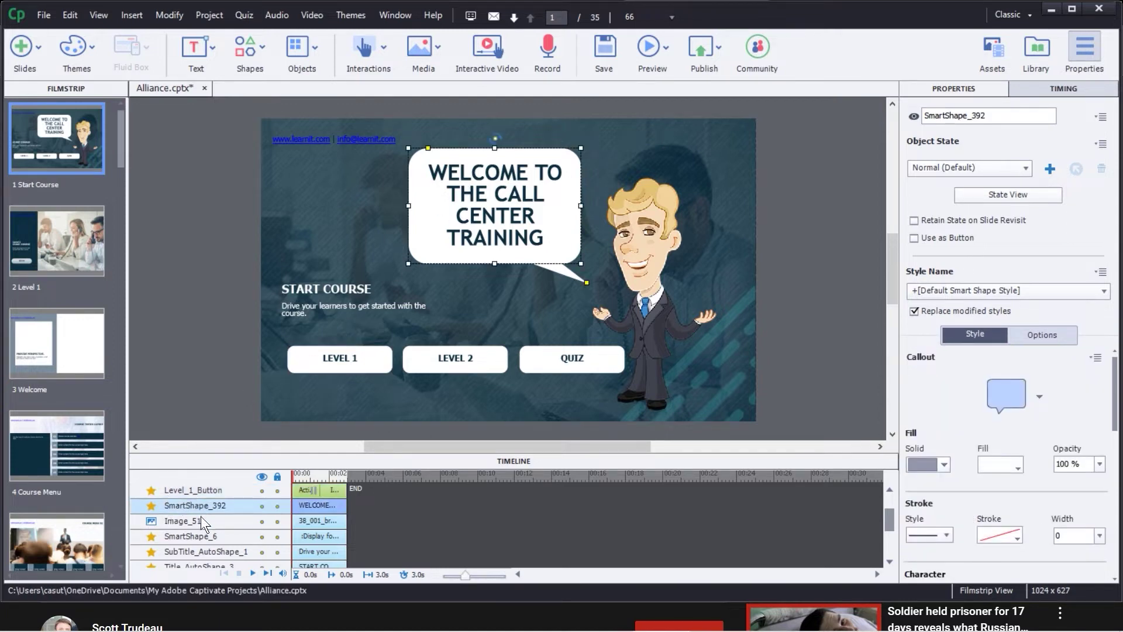
click(452, 356)
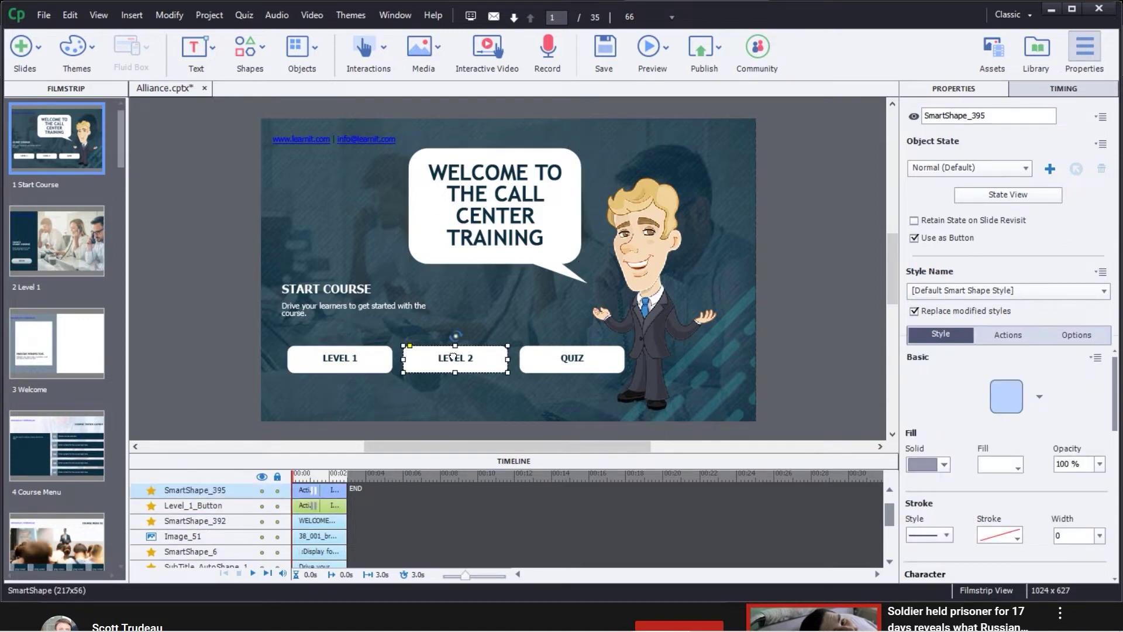
double_click(1004, 115)
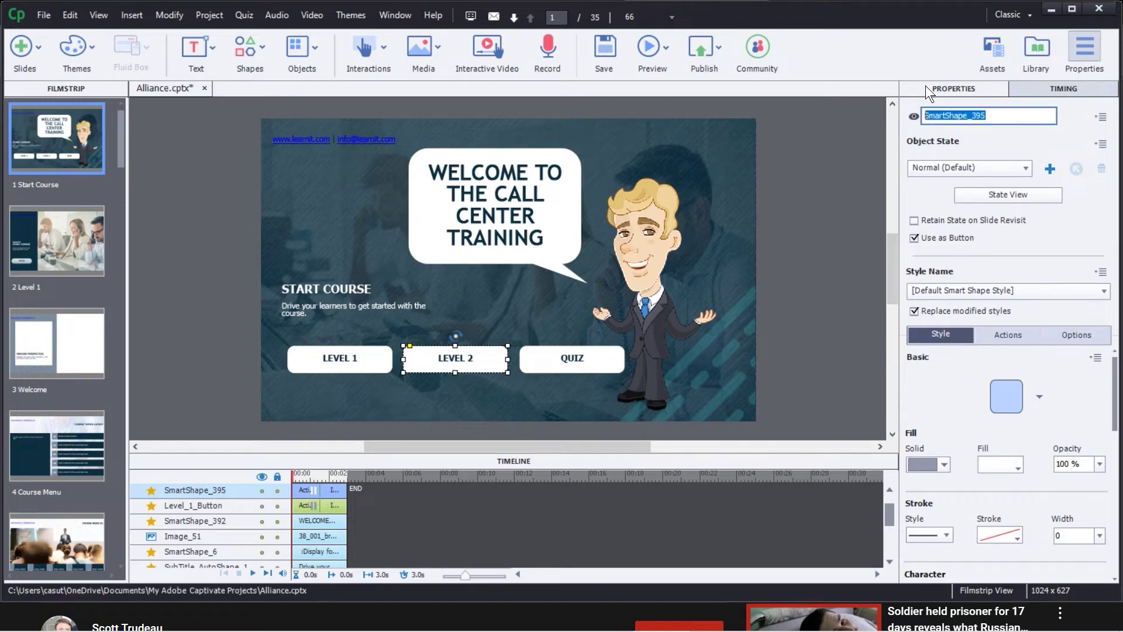
text(Lea)
text(el 2 Button)
key(Return)
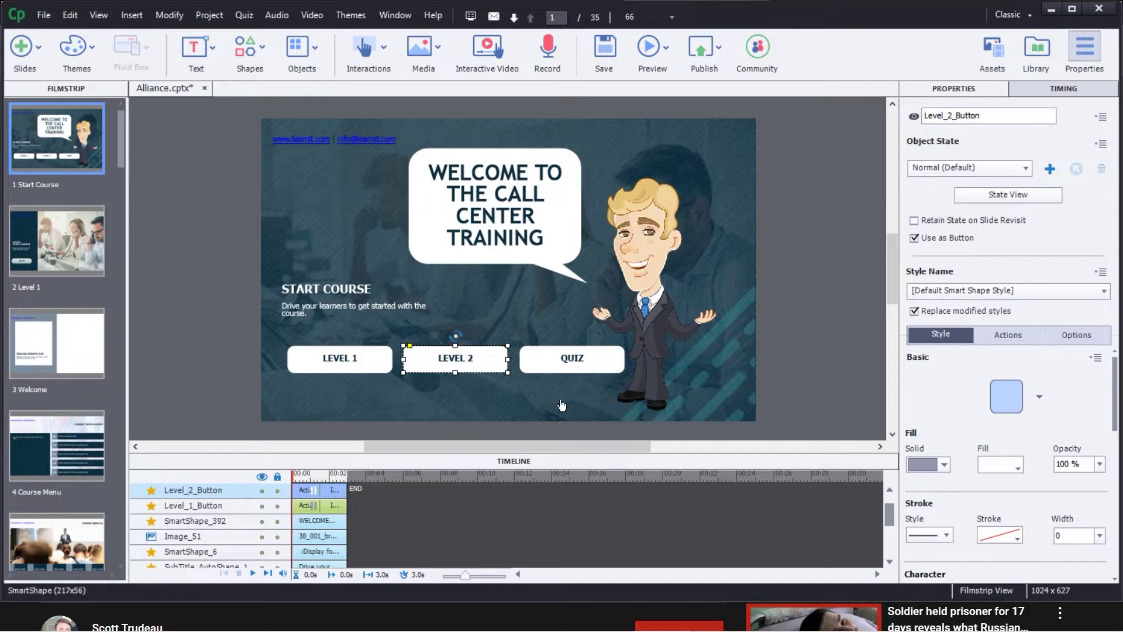
Rename the Quiz button's shape on the Start Course slide as Quiz_Button
click(547, 368)
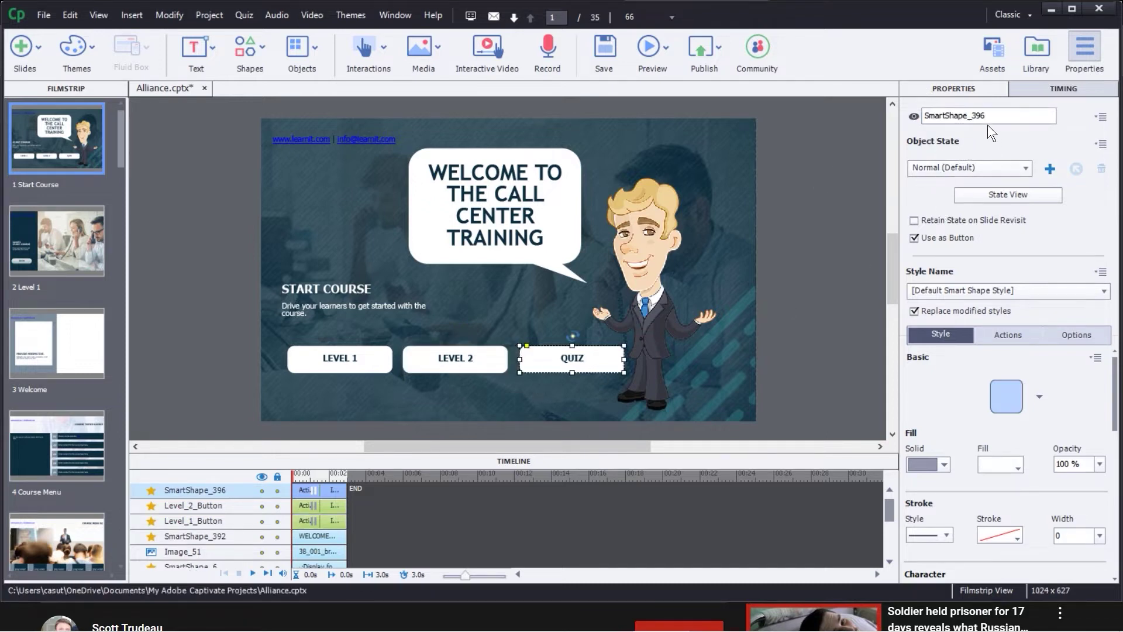
drag(986, 116, 884, 114)
text(Quix)
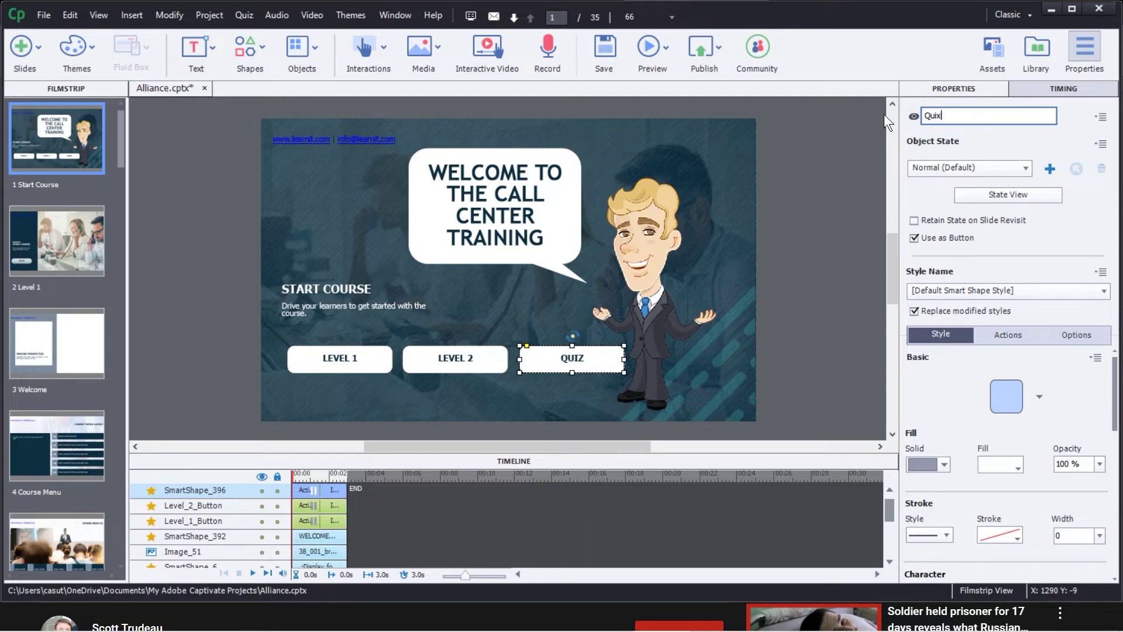
key(BackSpace)
text(z Button)
key(Return)
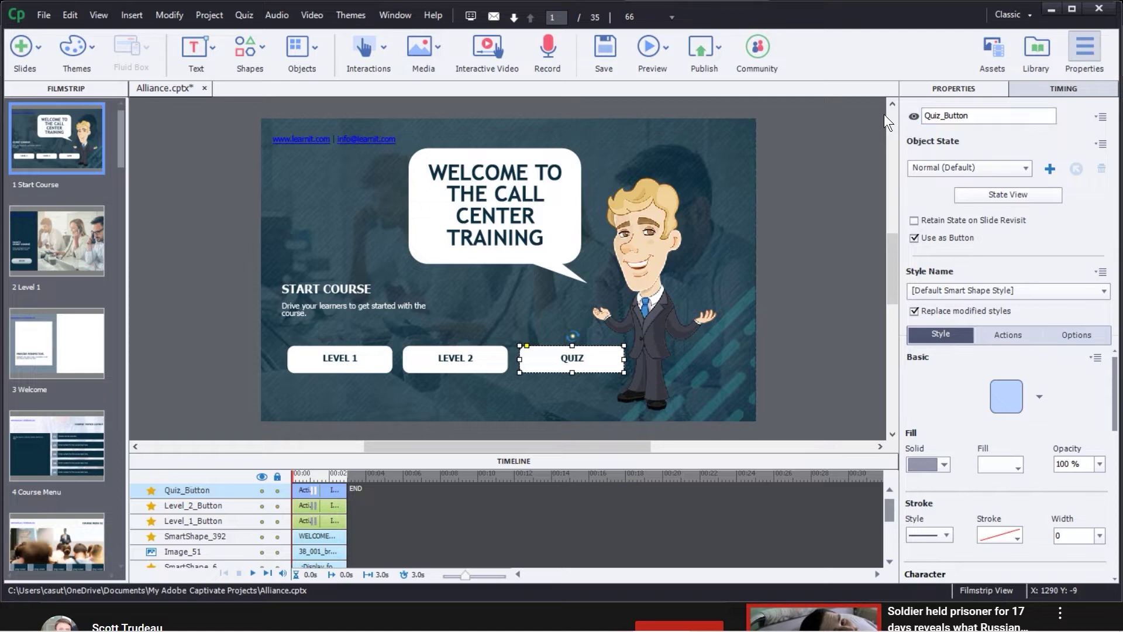
Set the Level 2 button's success action to Jump to slide, targeting 10 Level 2
click(480, 354)
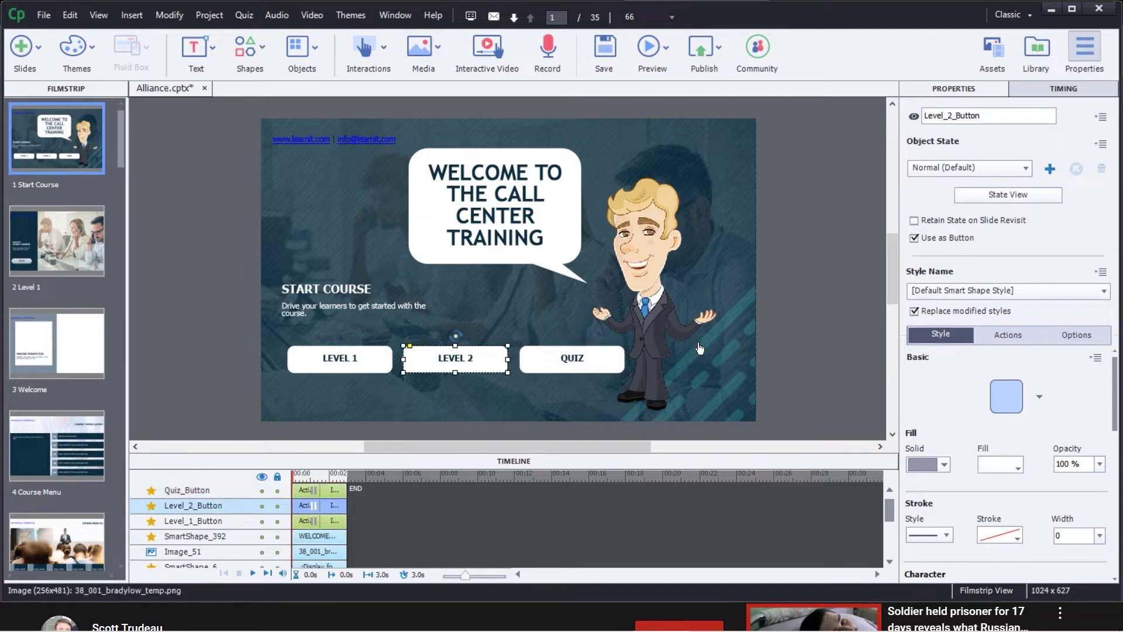
click(996, 331)
click(1013, 375)
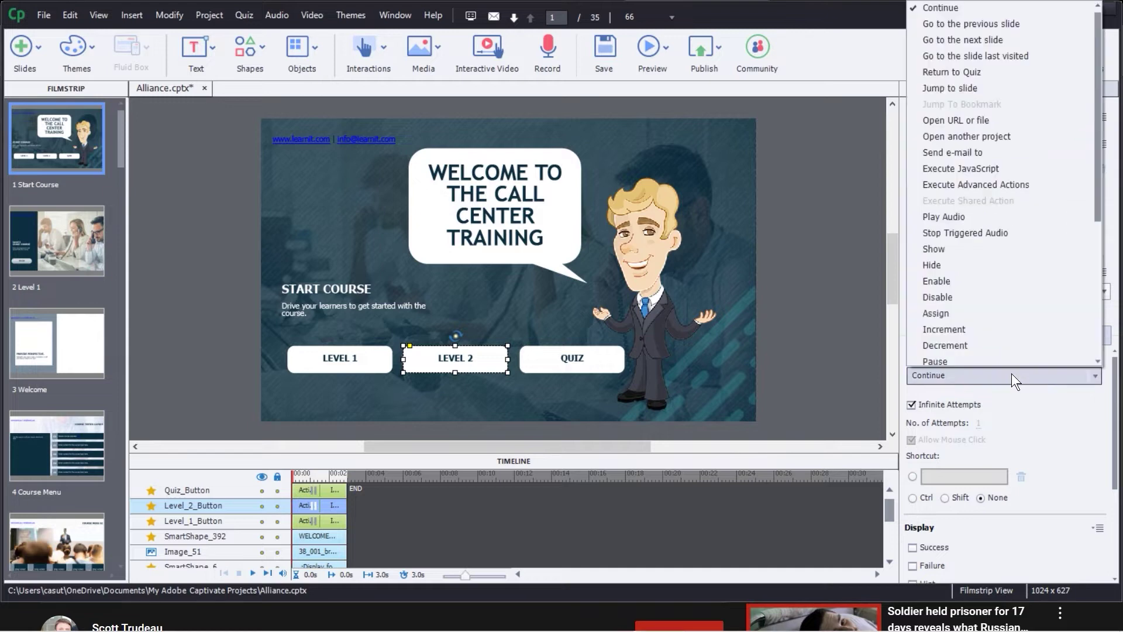
click(968, 88)
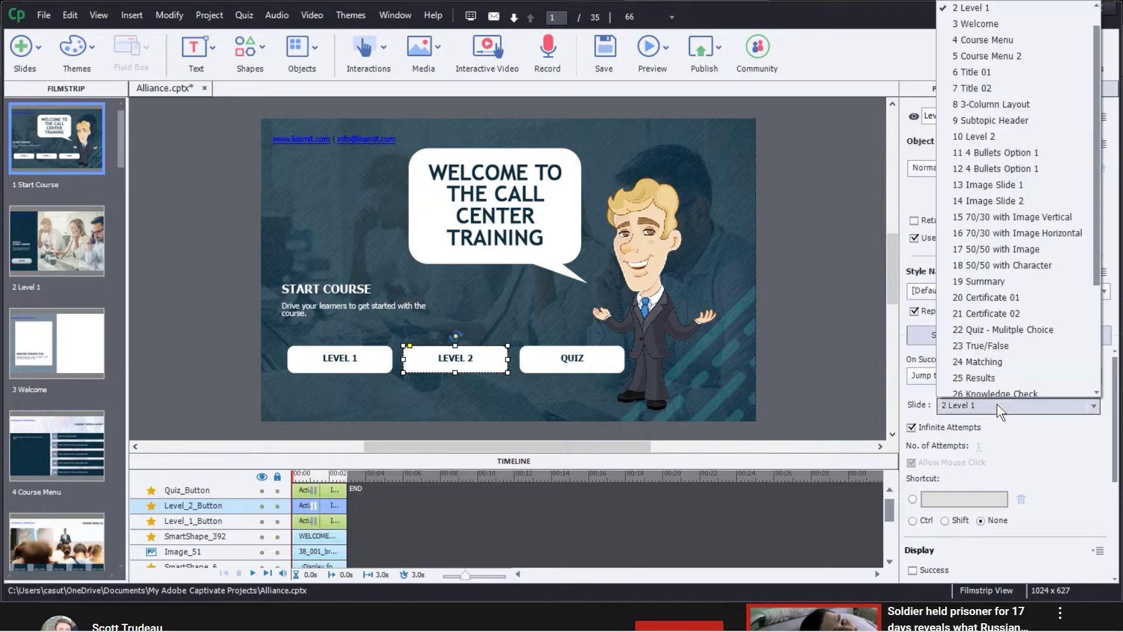
click(997, 404)
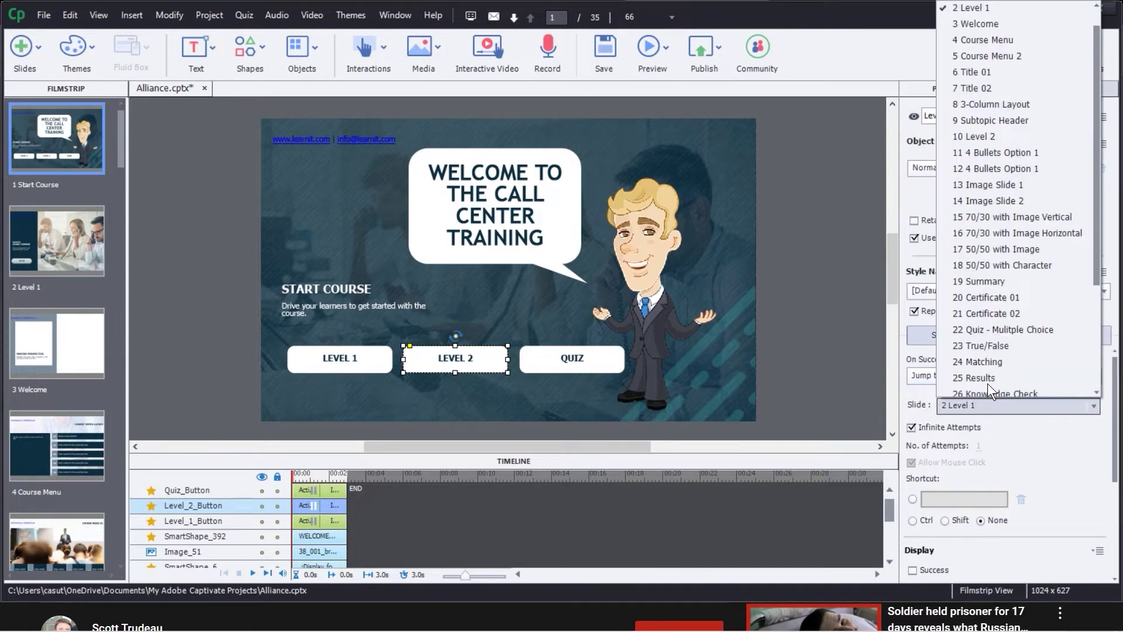
click(974, 138)
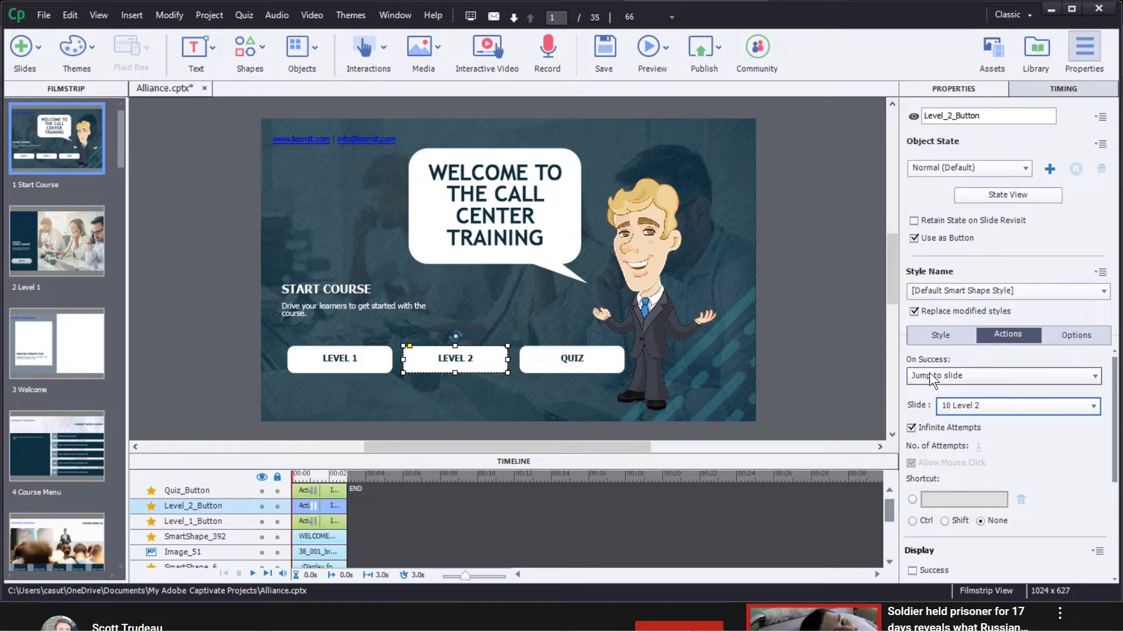
Find the quiz section in the filmstrip and select slides 22 Quiz - Mulitple Choice through 32 Drag and Drop 02
click(575, 370)
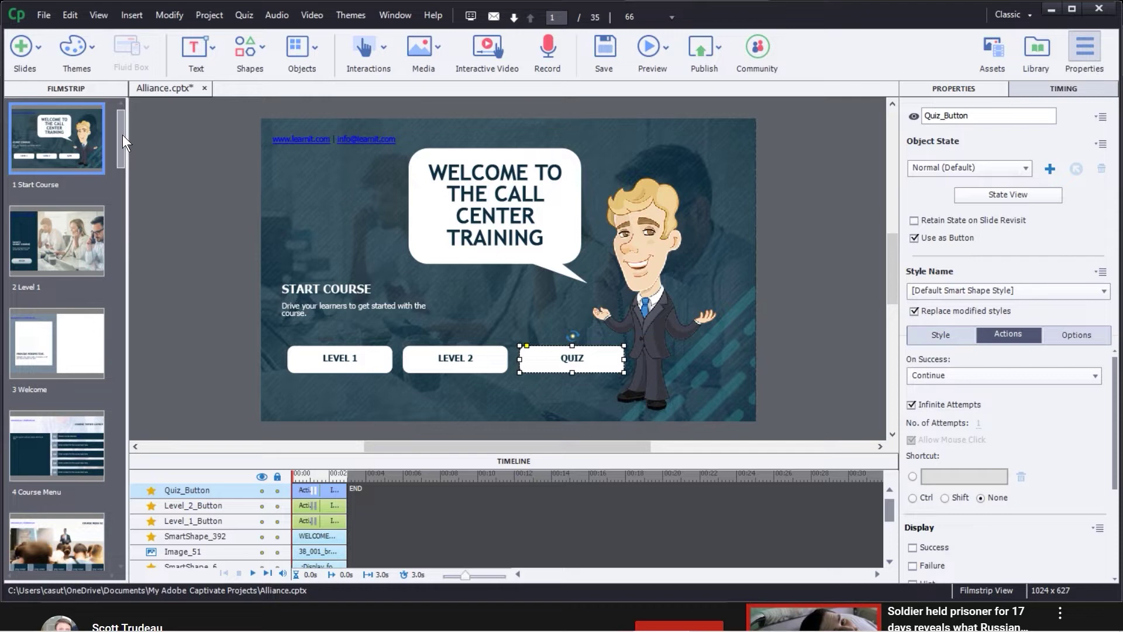
drag(121, 135, 98, 369)
click(52, 448)
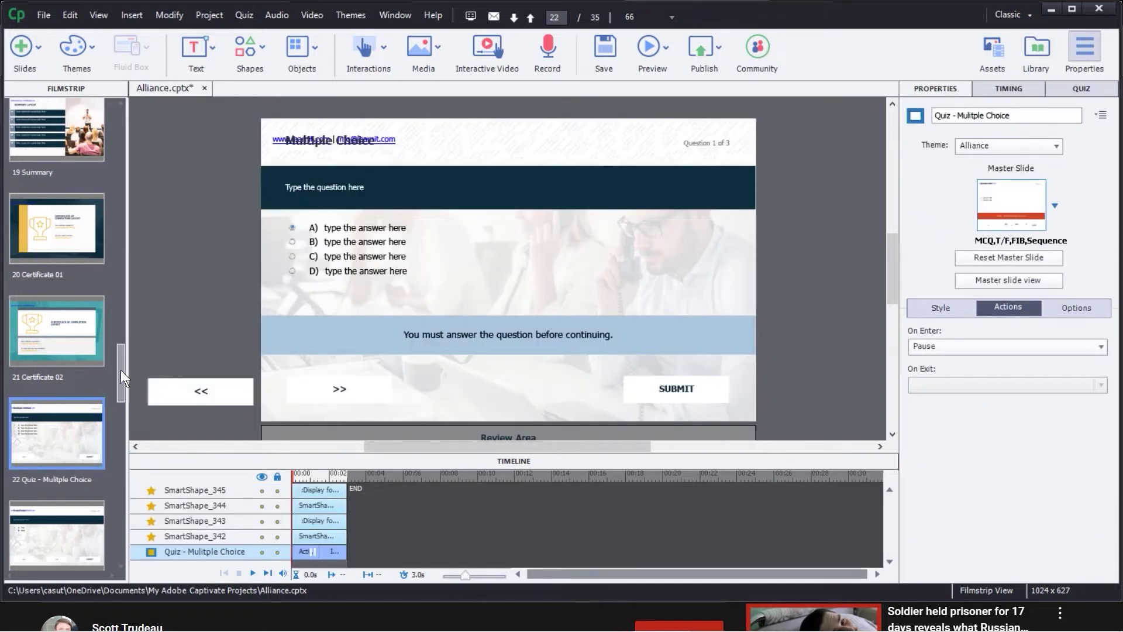
drag(121, 370, 97, 521)
scroll(98, 518, up, 3)
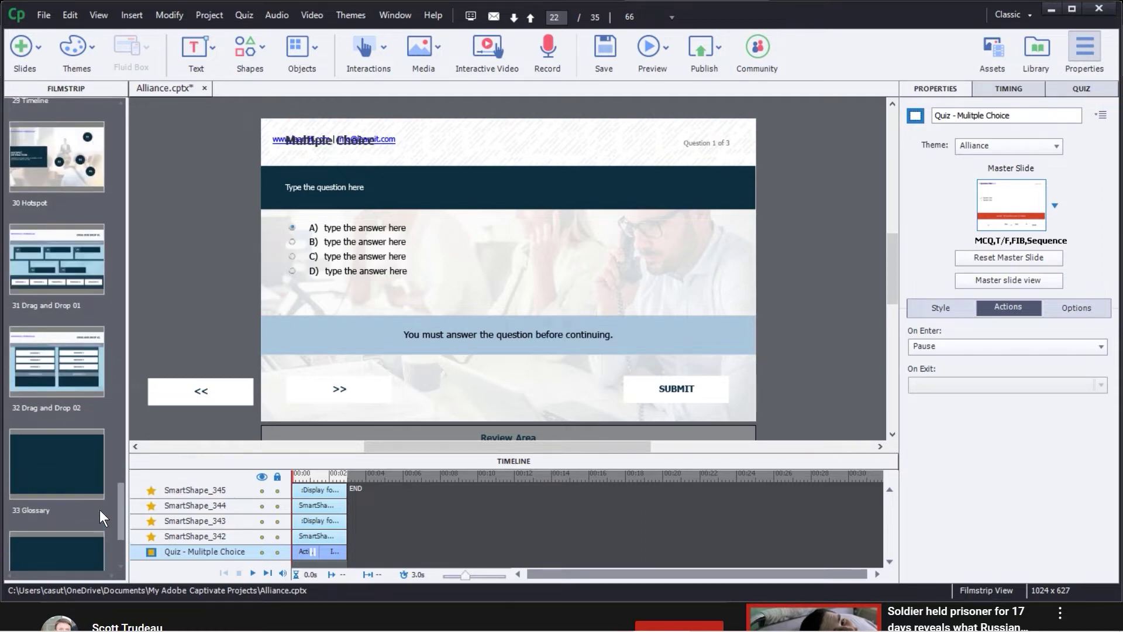
shift+click(50, 467)
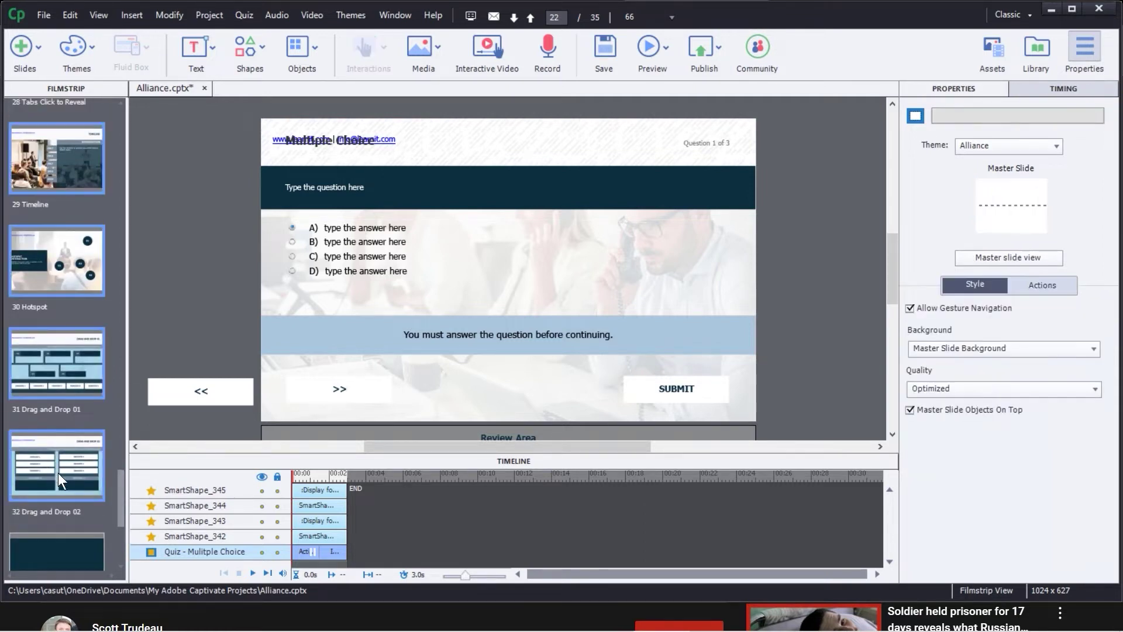
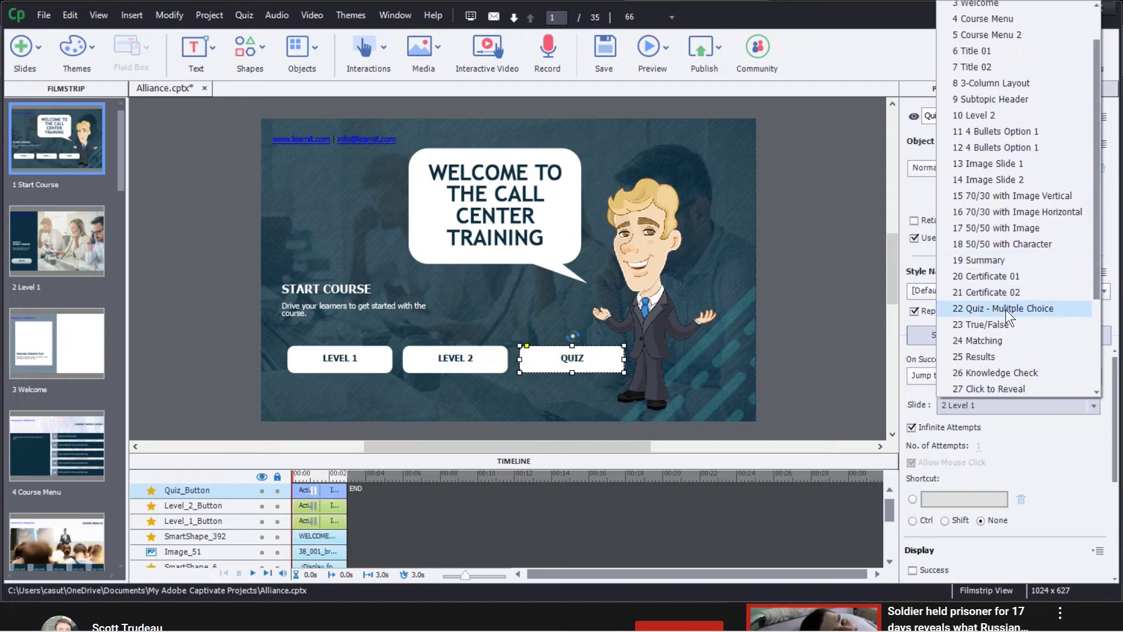
Set the jump target of the Quiz button's success action to slide 22 Quiz - Mulitple Choice
click(1005, 311)
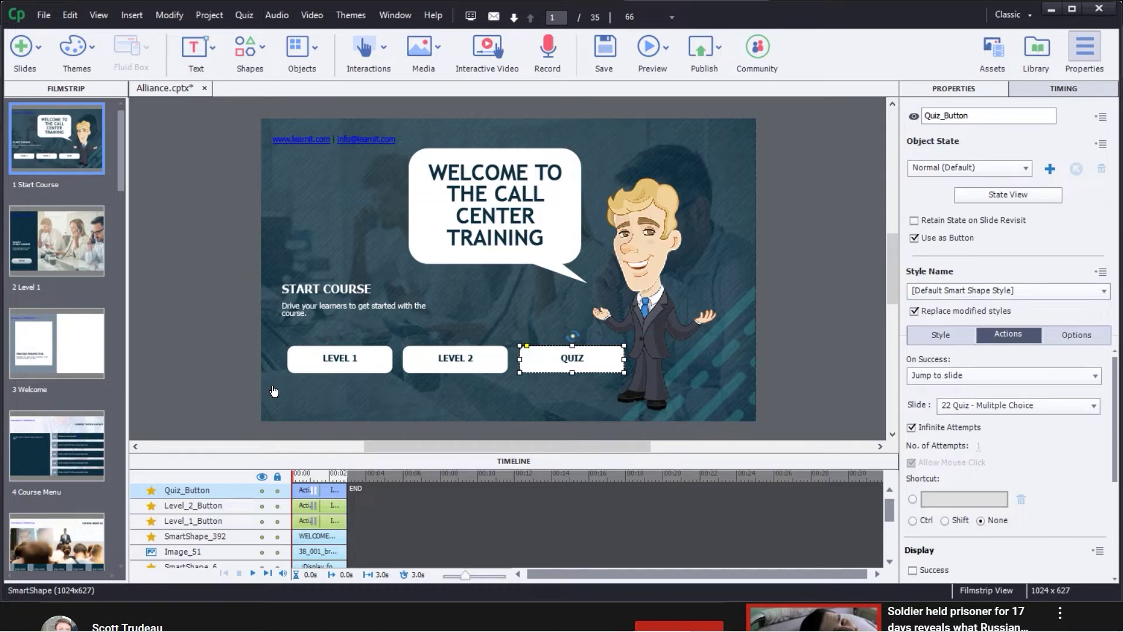
Show the Branching View again and examine the branches leaving Start Course and the slides inside the Quiz Slide Group
click(401, 13)
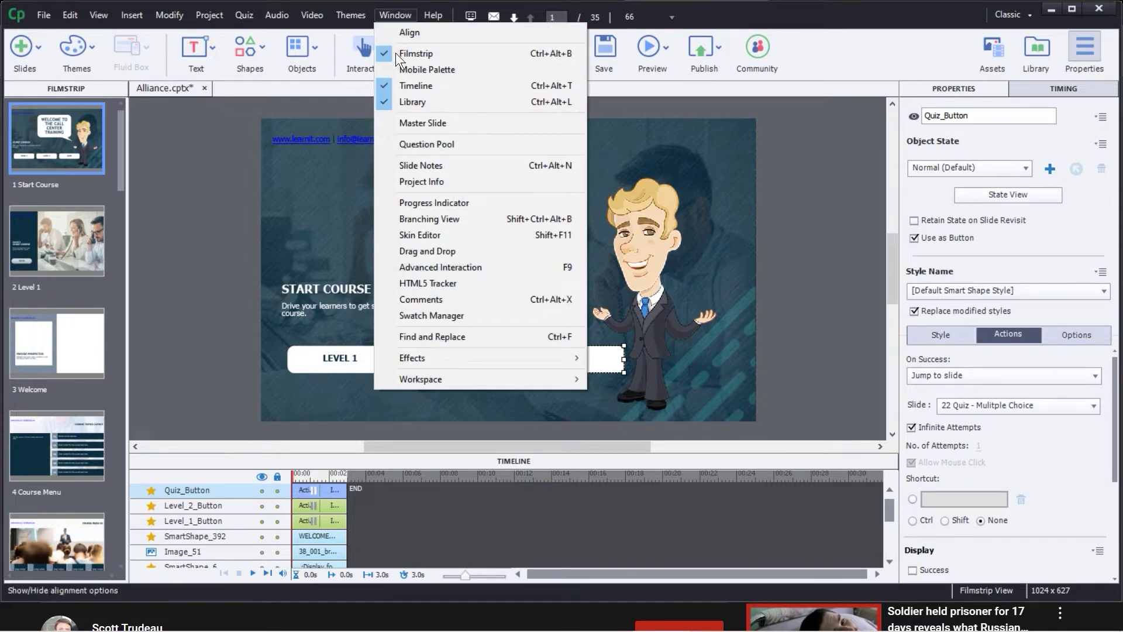
click(429, 219)
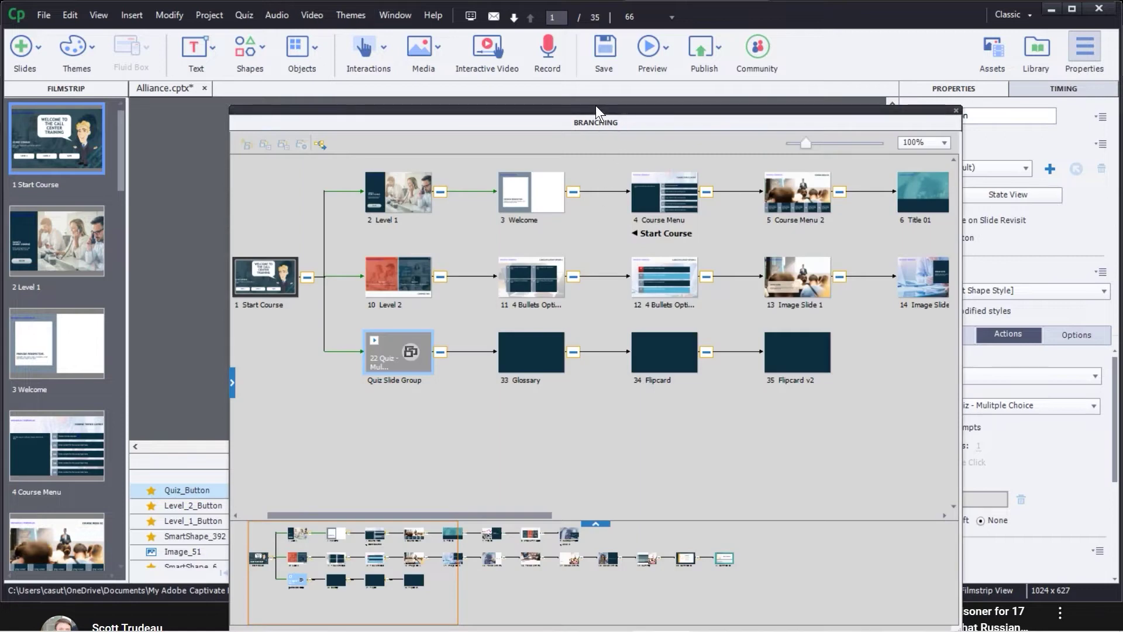
drag(596, 105, 498, 22)
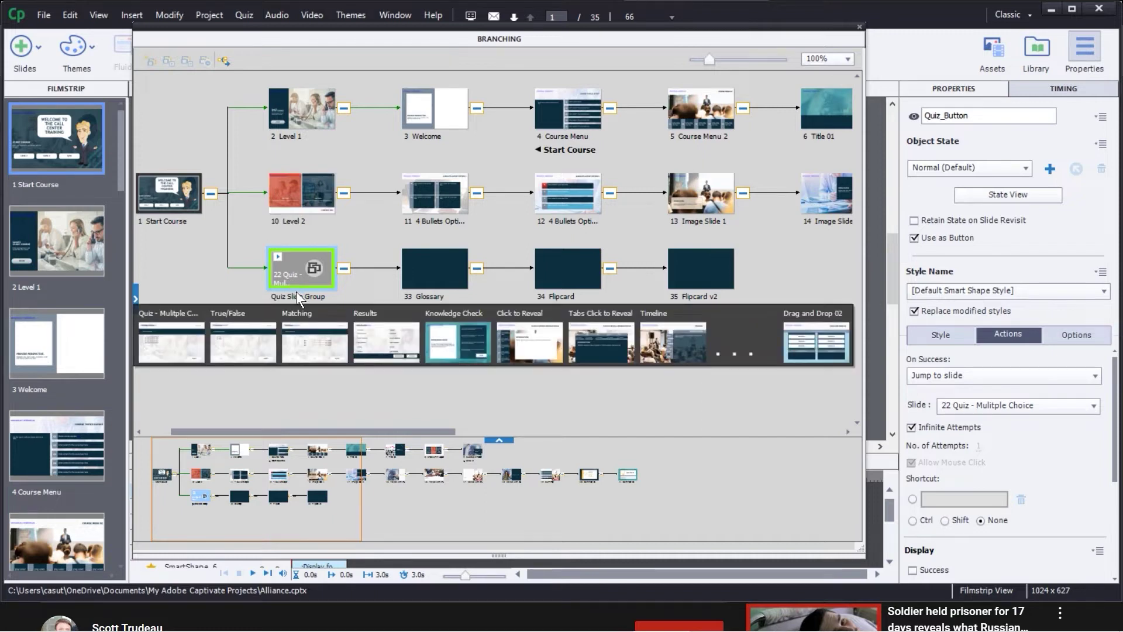
drag(219, 493, 187, 502)
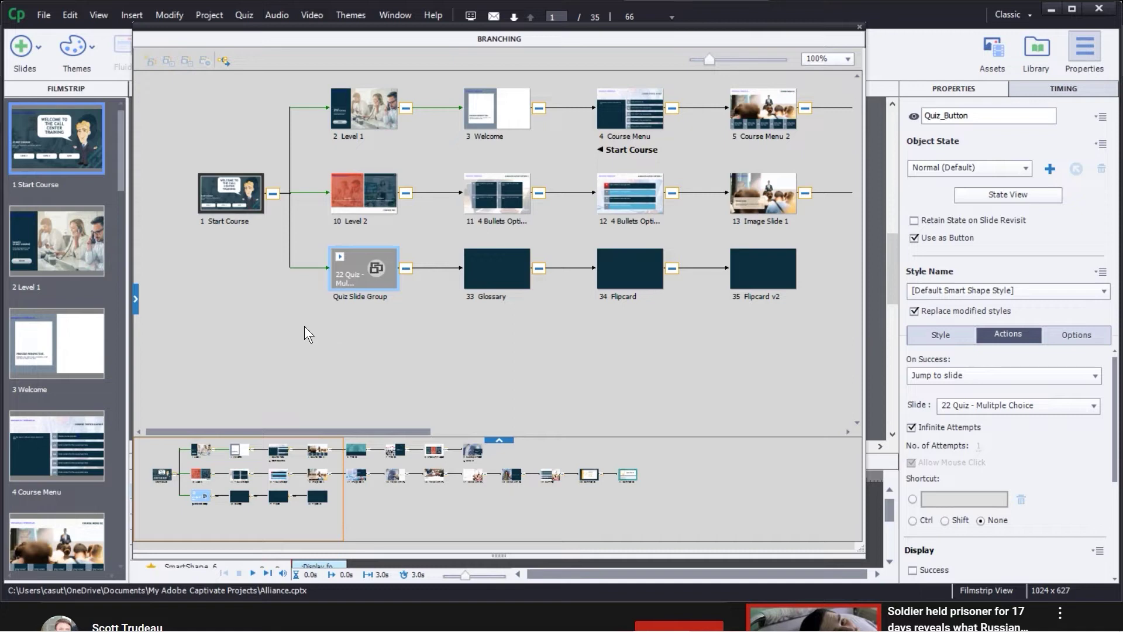
click(378, 275)
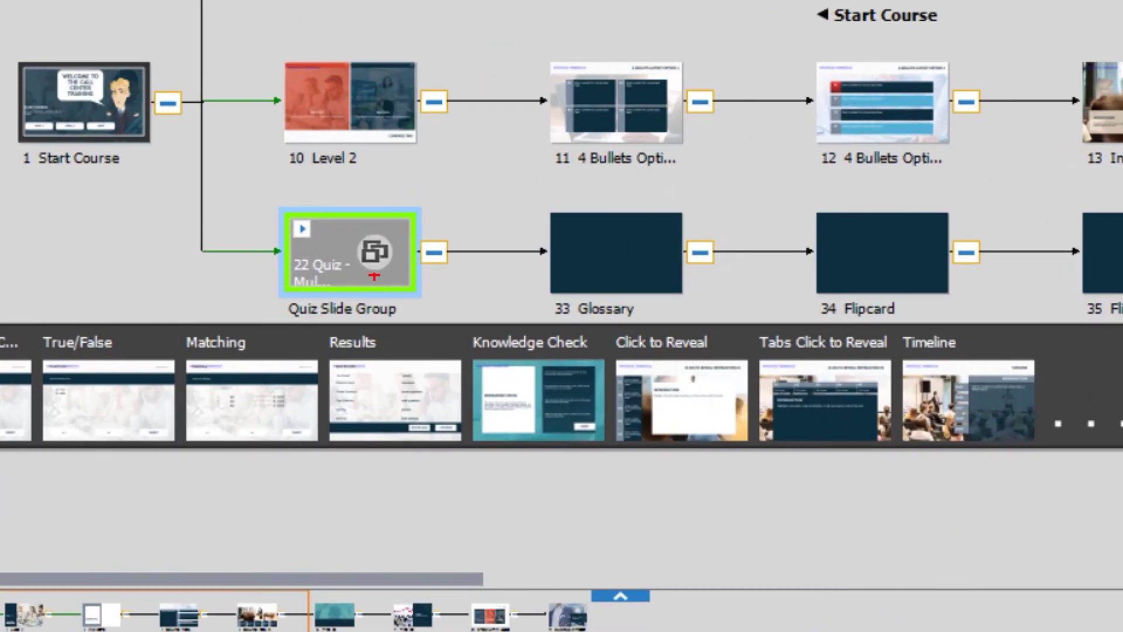
mouse_move(258, 191)
mouse_down()
mouse_move(430, 331)
mouse_move(444, 321)
mouse_up()
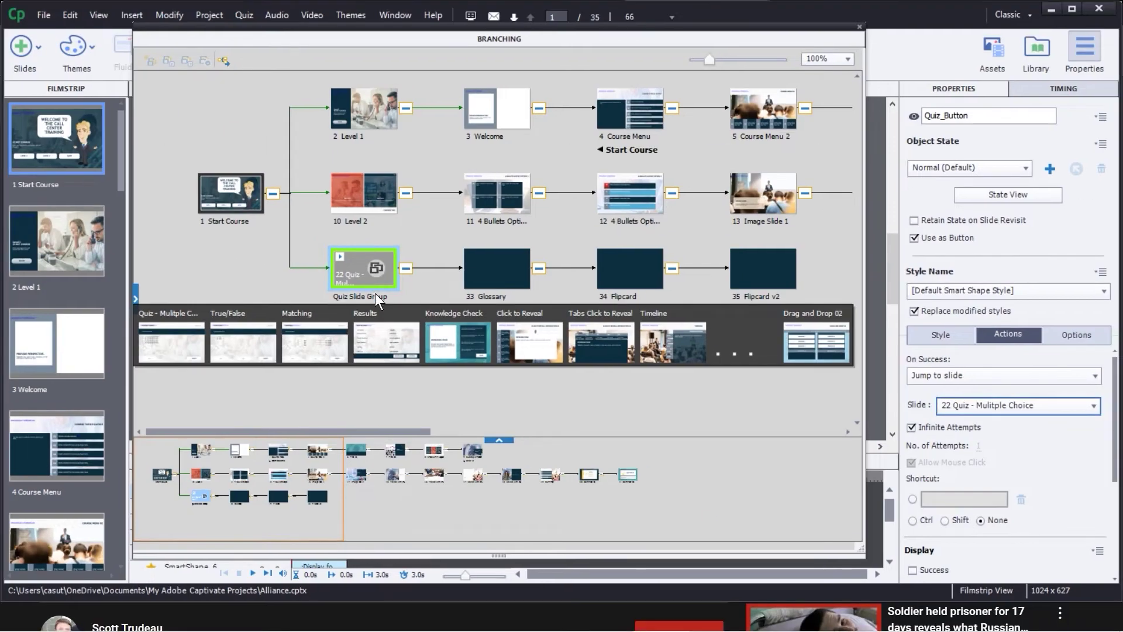
Expand the Quiz Slide Group in the Branching View to show its individual slides, and collapse it again
click(375, 305)
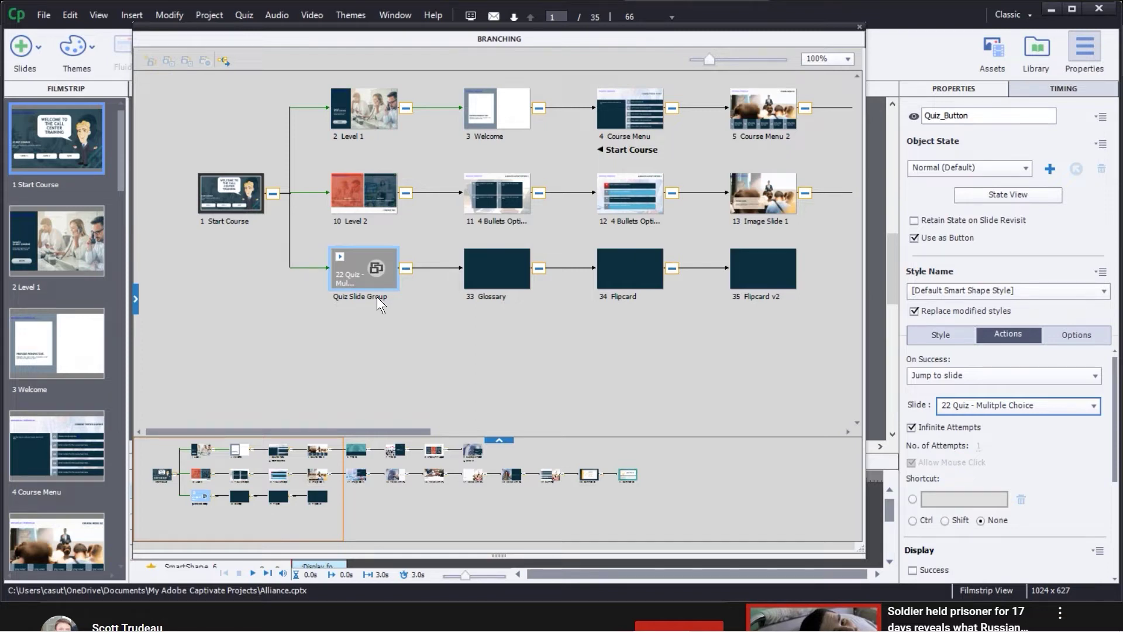
click(373, 293)
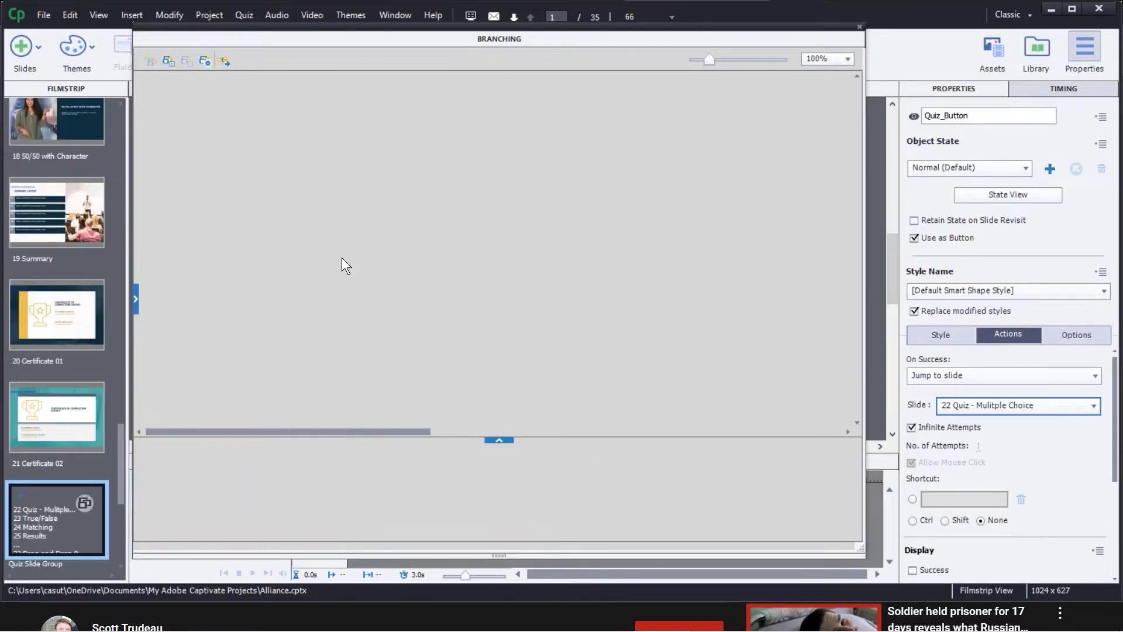
drag(382, 431, 377, 467)
click(341, 293)
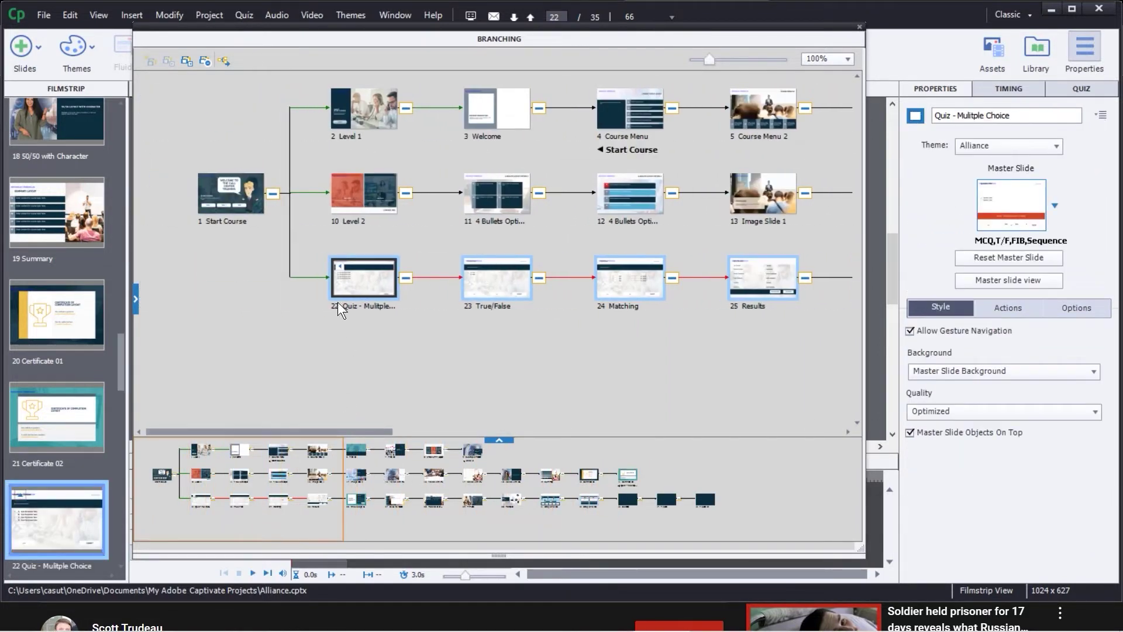
click(341, 268)
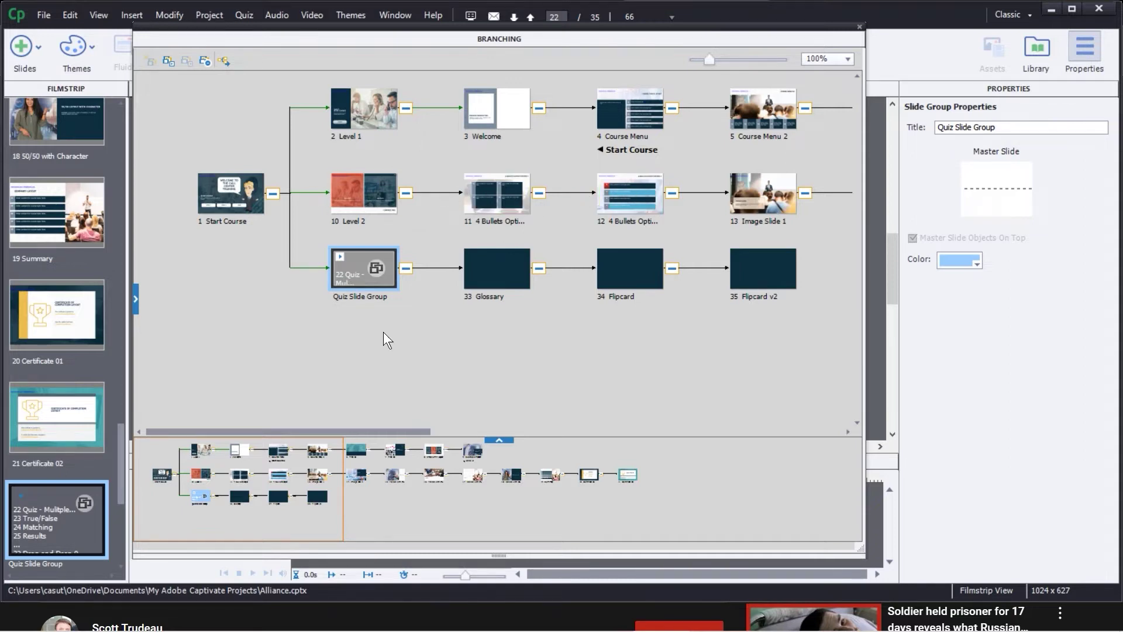
Combine slides 10 Level 2, 11 and 12 (both 4 Bullets Option 1) into a new slide group in the Branching View
click(360, 191)
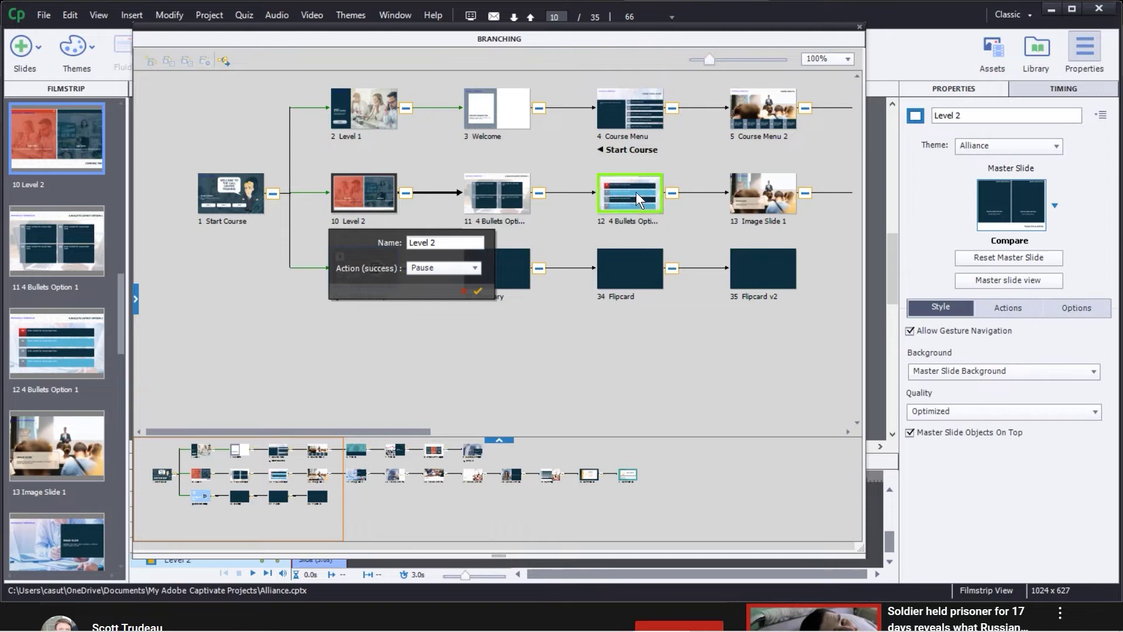
shift+click(637, 192)
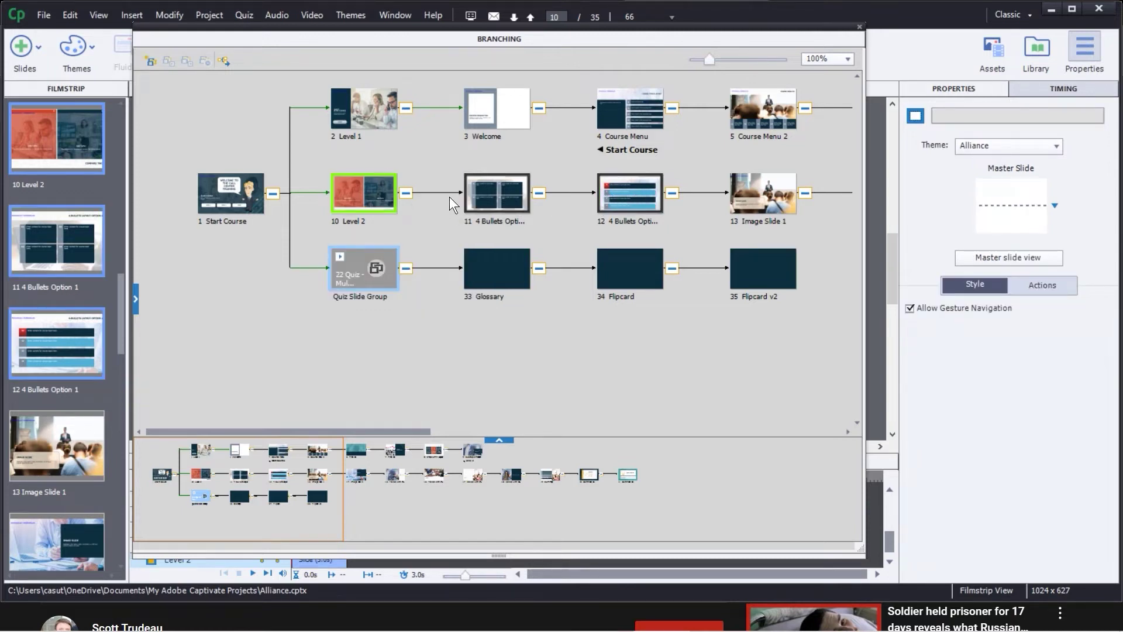
click(369, 193)
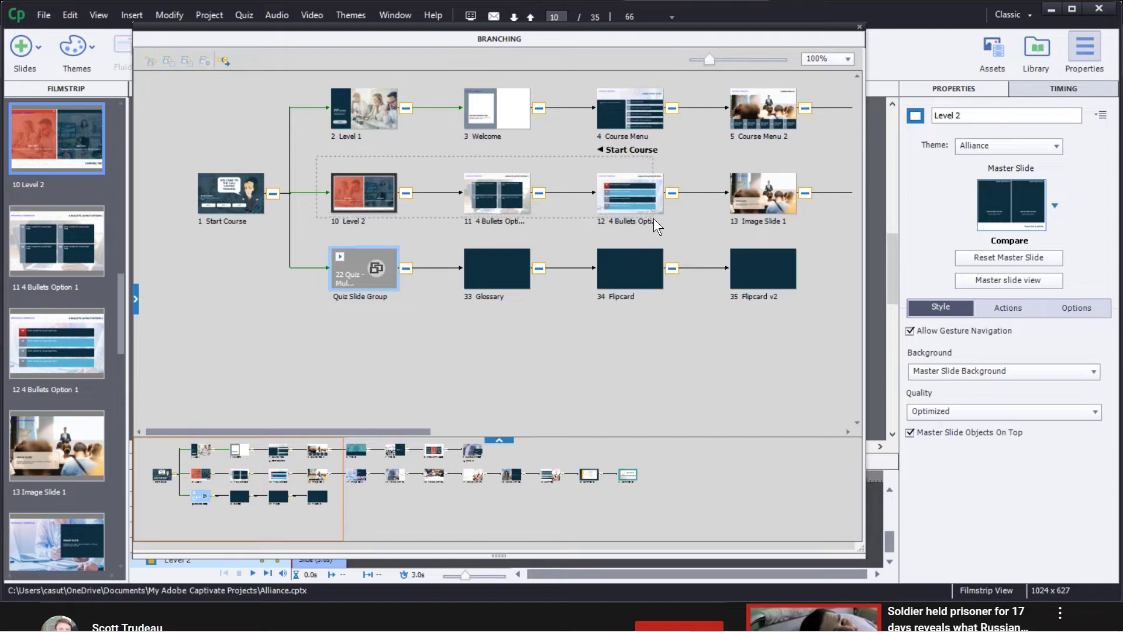
drag(654, 221, 656, 222)
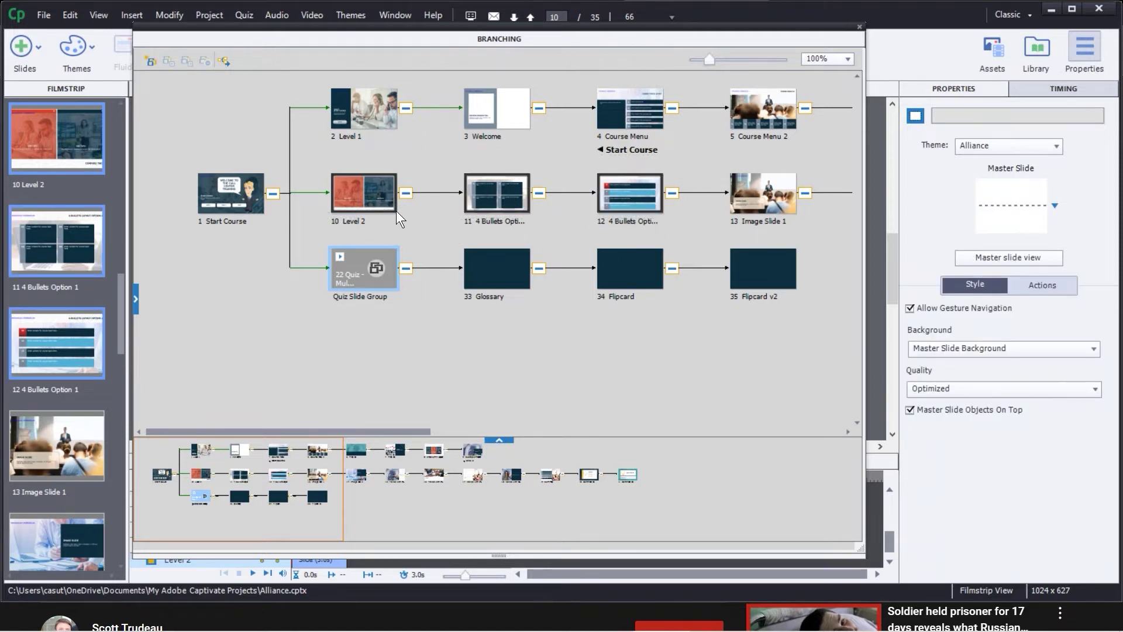
click(150, 61)
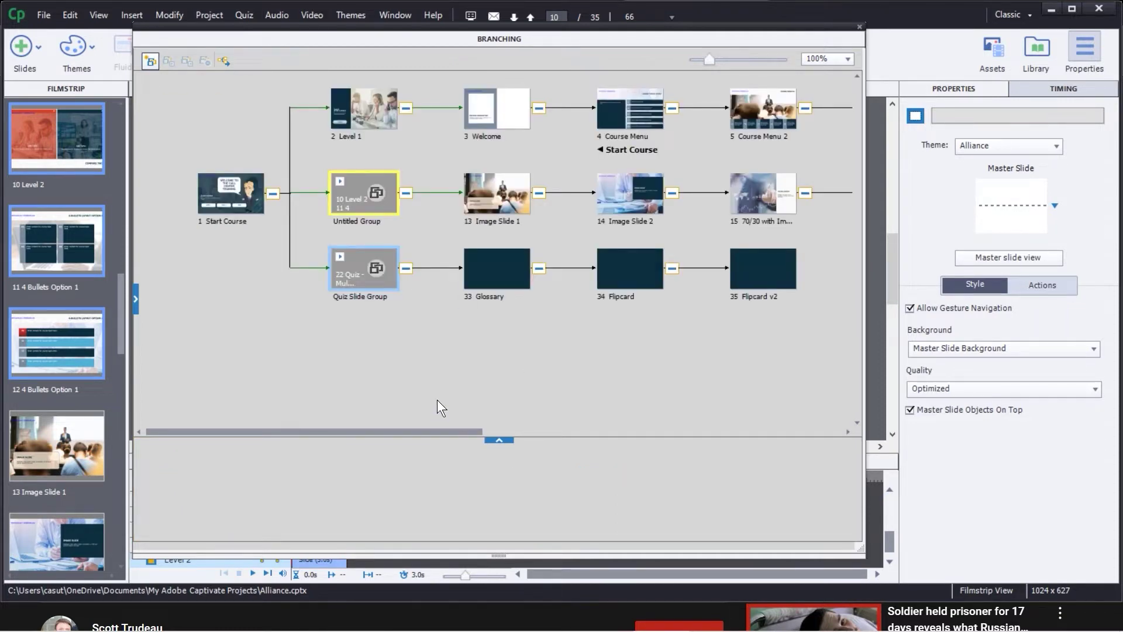
Title the new slide group "Level 2 Intro Slides" and preview the slides it contains
drag(999, 122, 926, 124)
text(Le)
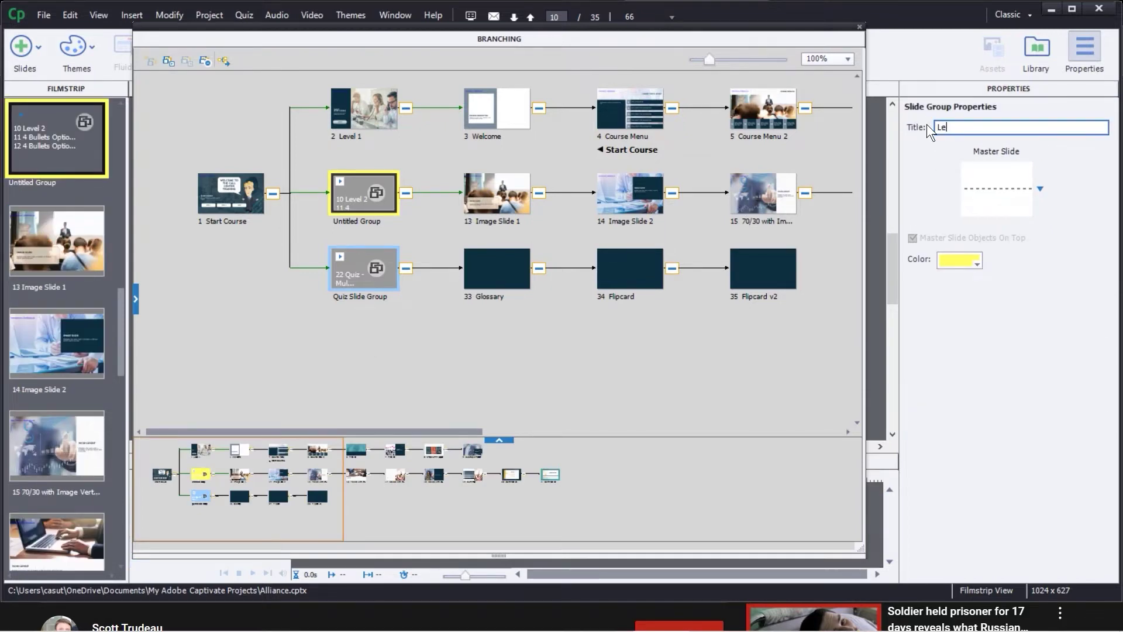
text(vel 2 Intro Slides)
key(Return)
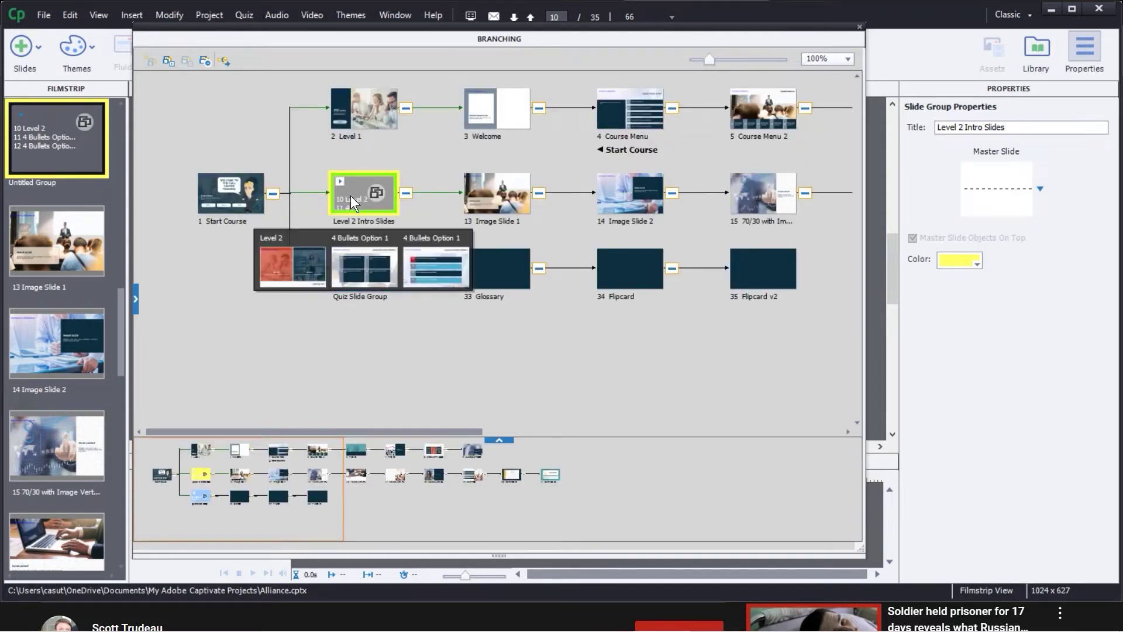
mouse_move(339, 185)
mouse_move(374, 269)
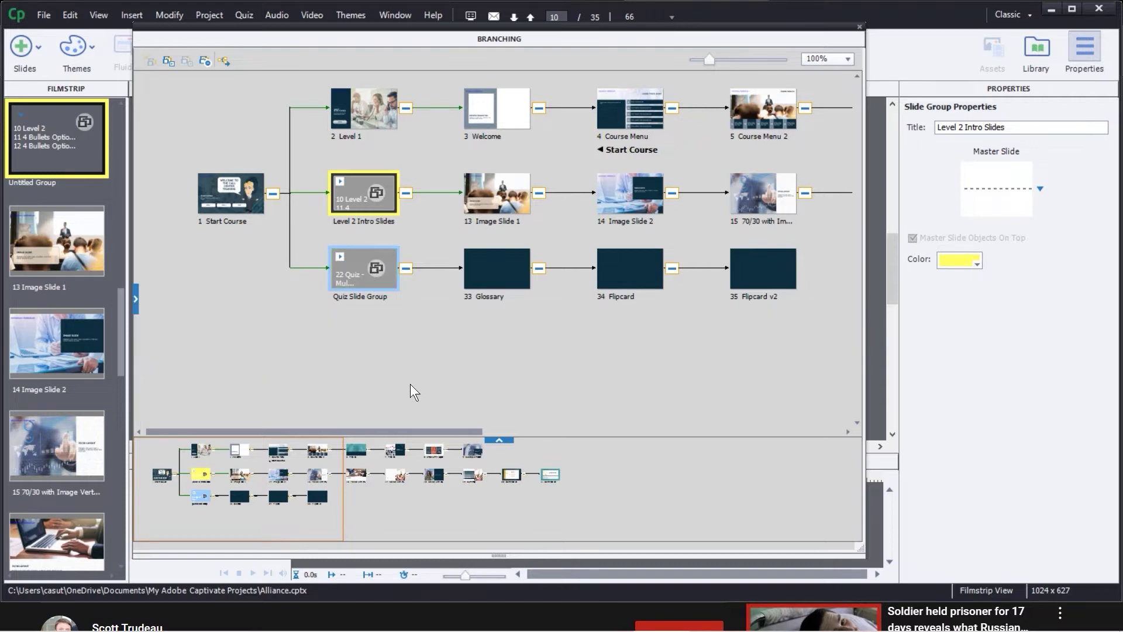
Export the Branching View as a BMP file named "Call Center Branch" to the Downloads folder
click(484, 273)
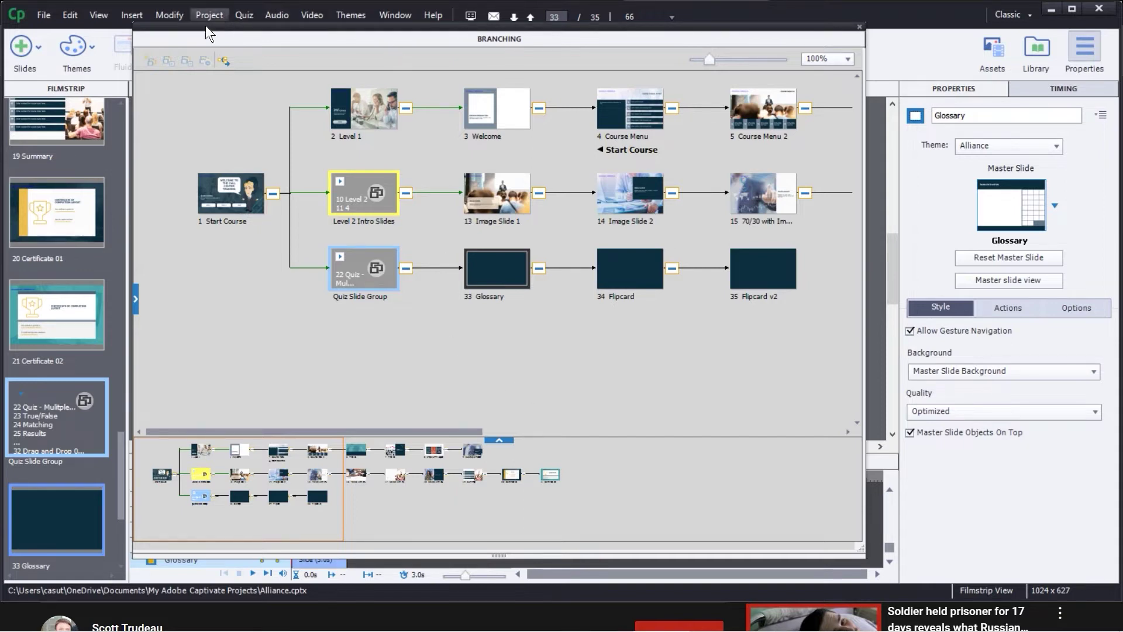
click(227, 58)
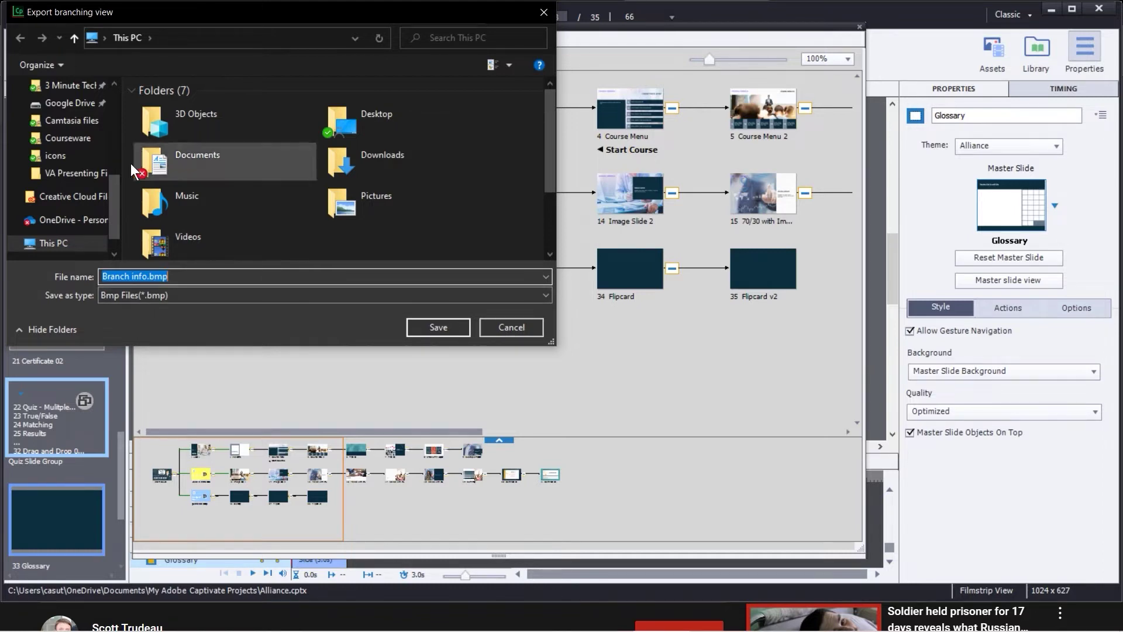
scroll(104, 149, up, 3)
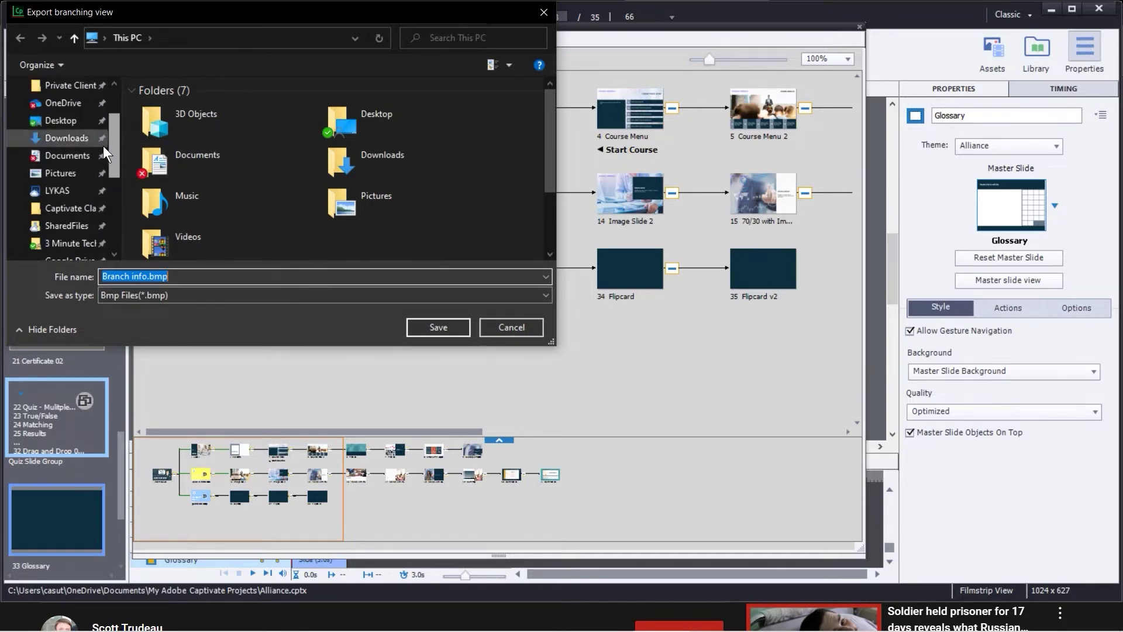
click(82, 139)
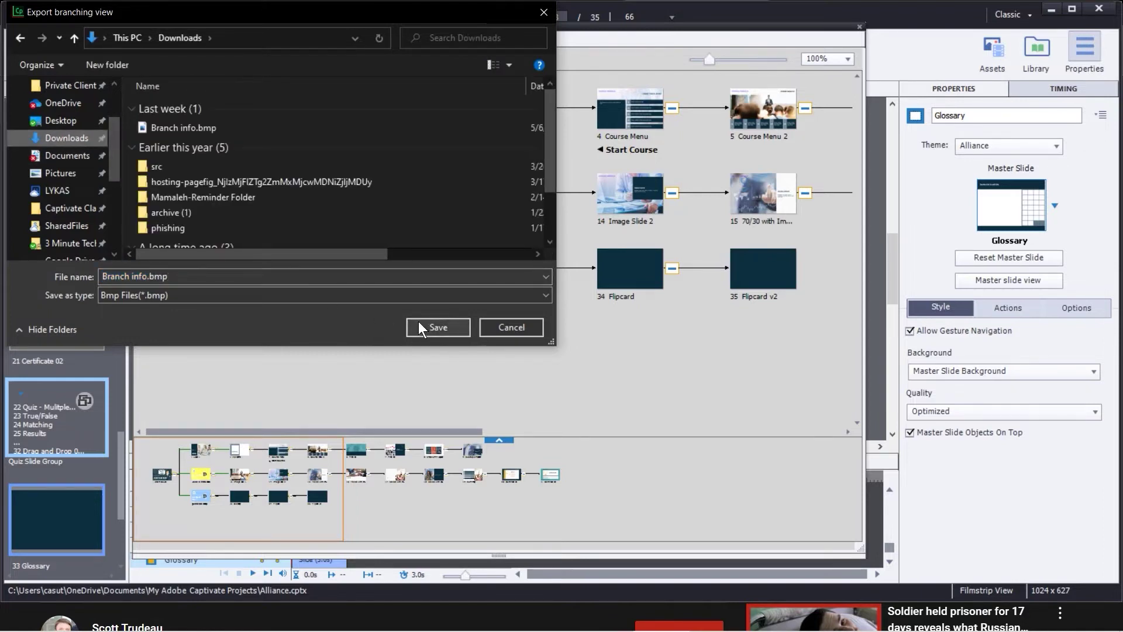
click(202, 277)
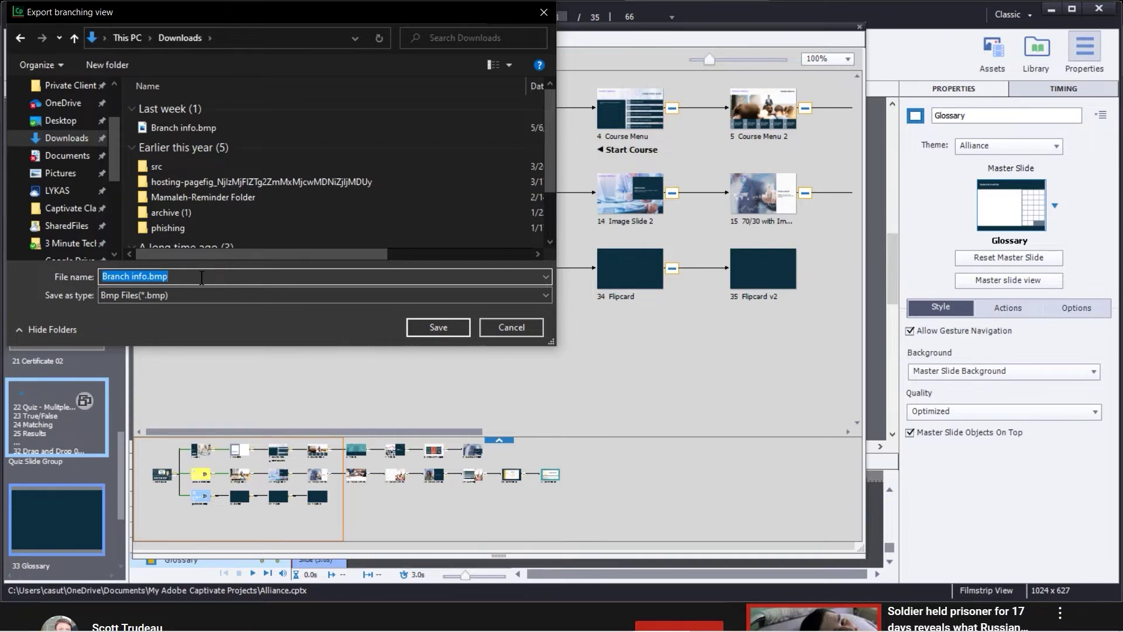
text(Sa)
key(BackSpace)
key(BackSpace)
text(Call CEnte)
key(BackSpace)
key(BackSpace)
key(BackSpace)
key(BackSpace)
text(enter Branch)
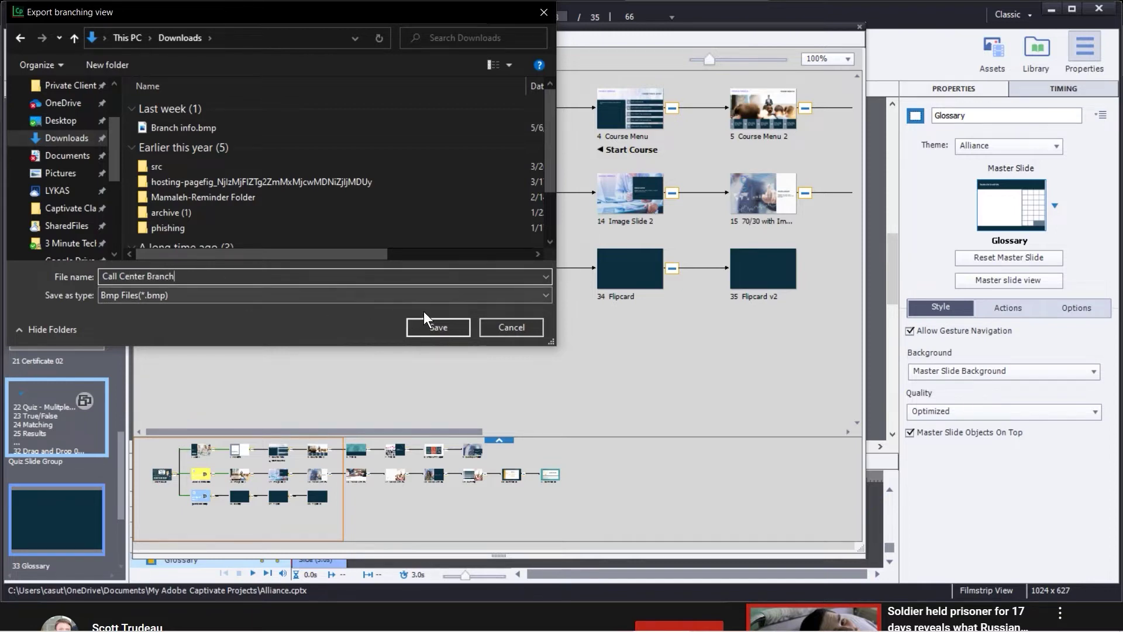
click(438, 327)
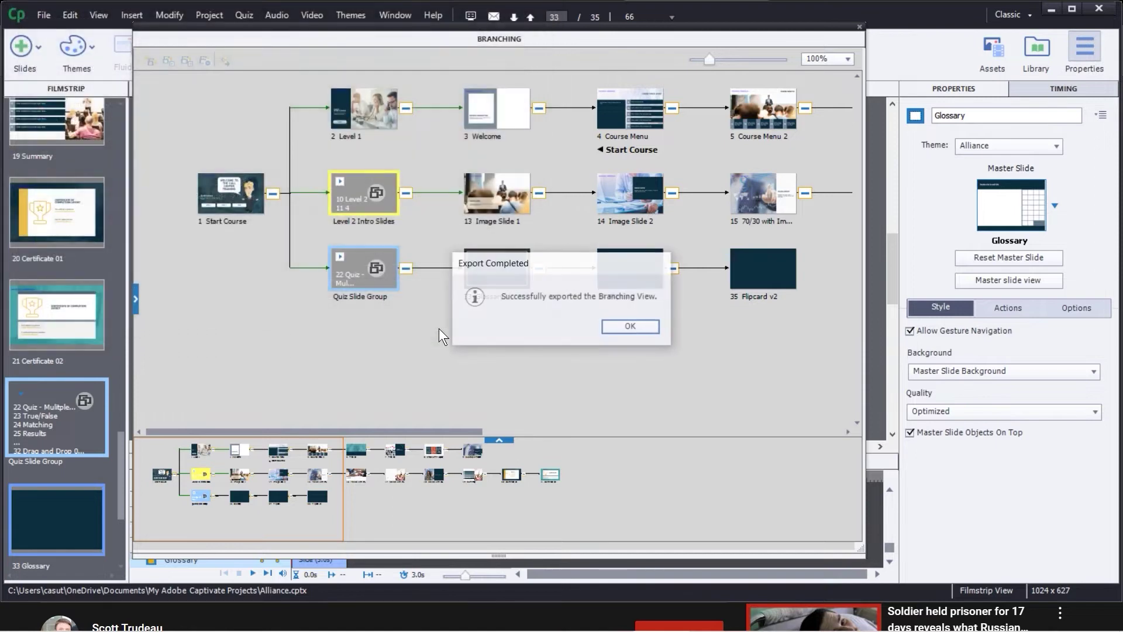
click(631, 326)
Switch to File Explorer, view the exported Call Center Branch.bmp from Downloads, and return to Captivate
key(super)
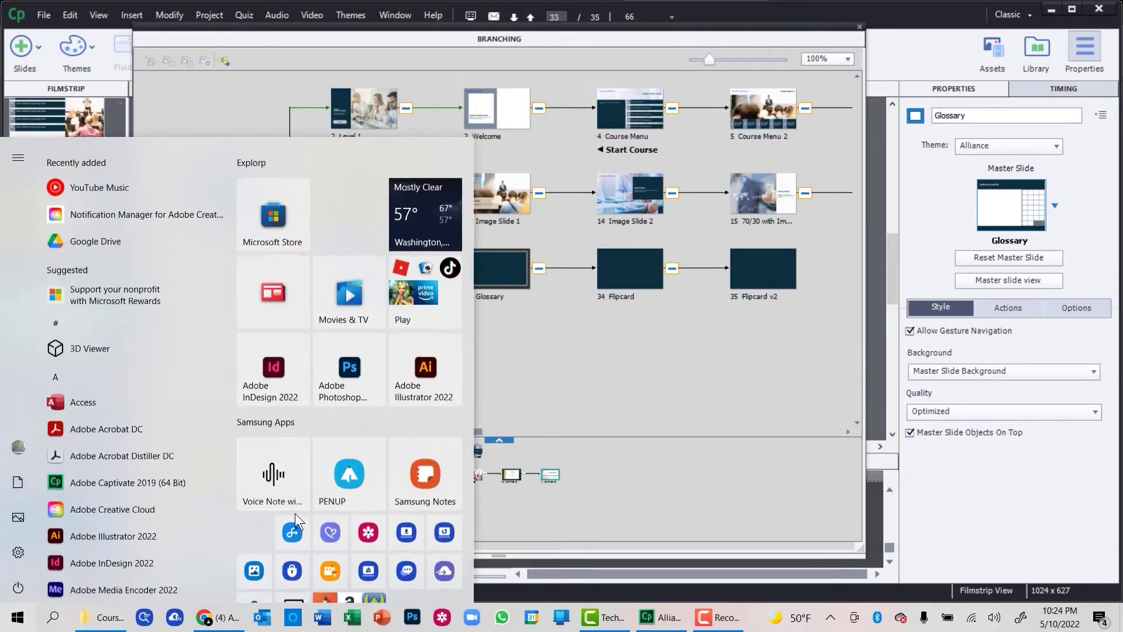
click(100, 617)
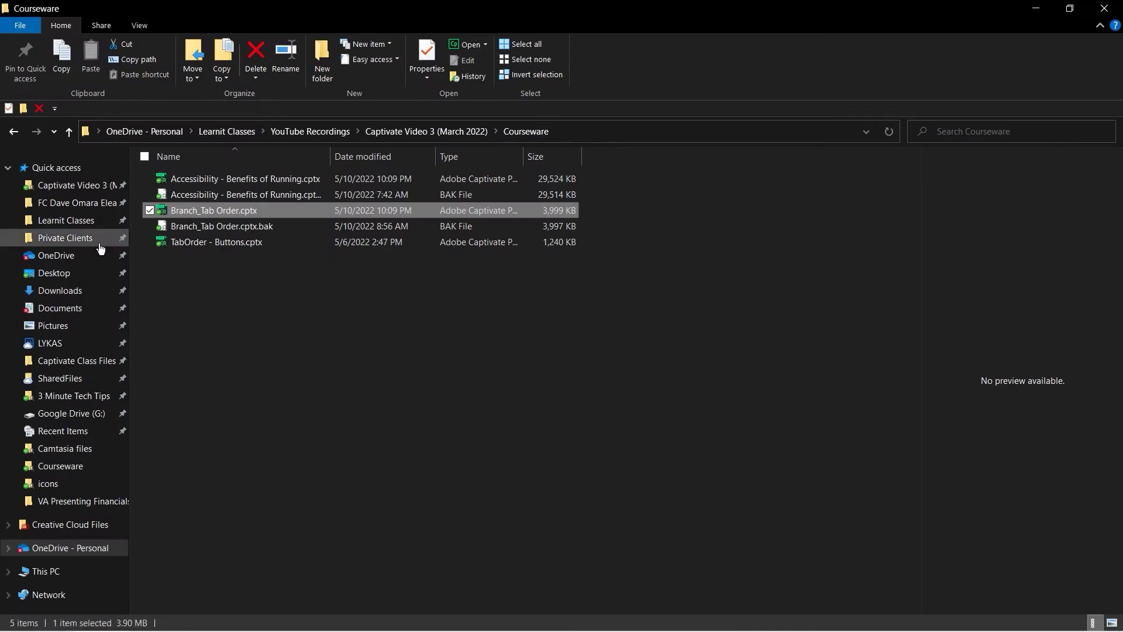
click(56, 290)
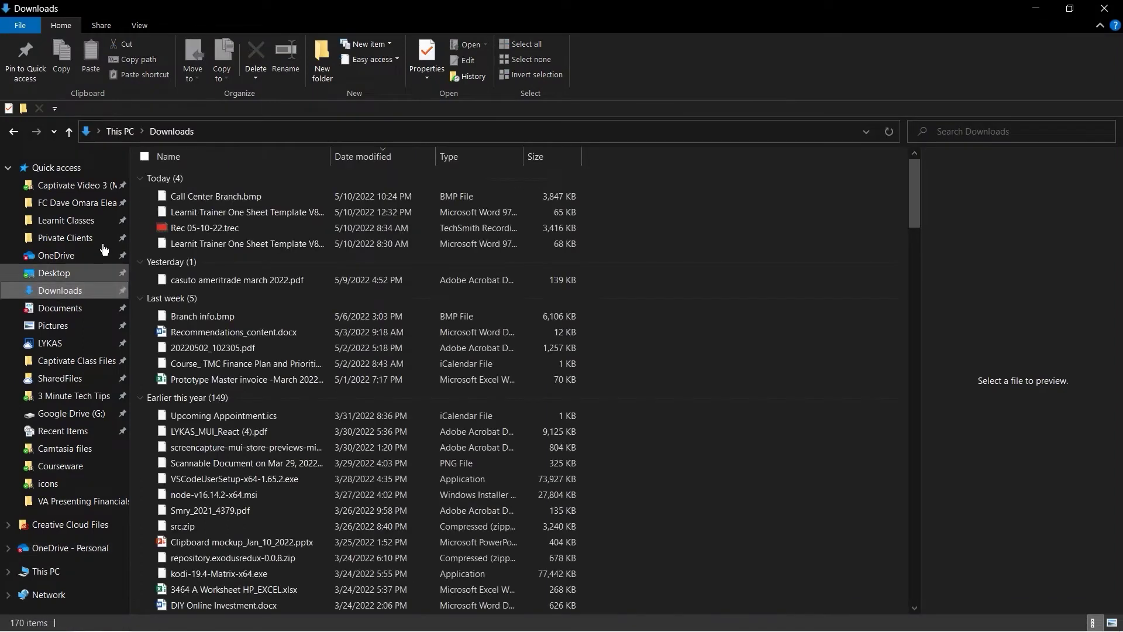
click(209, 200)
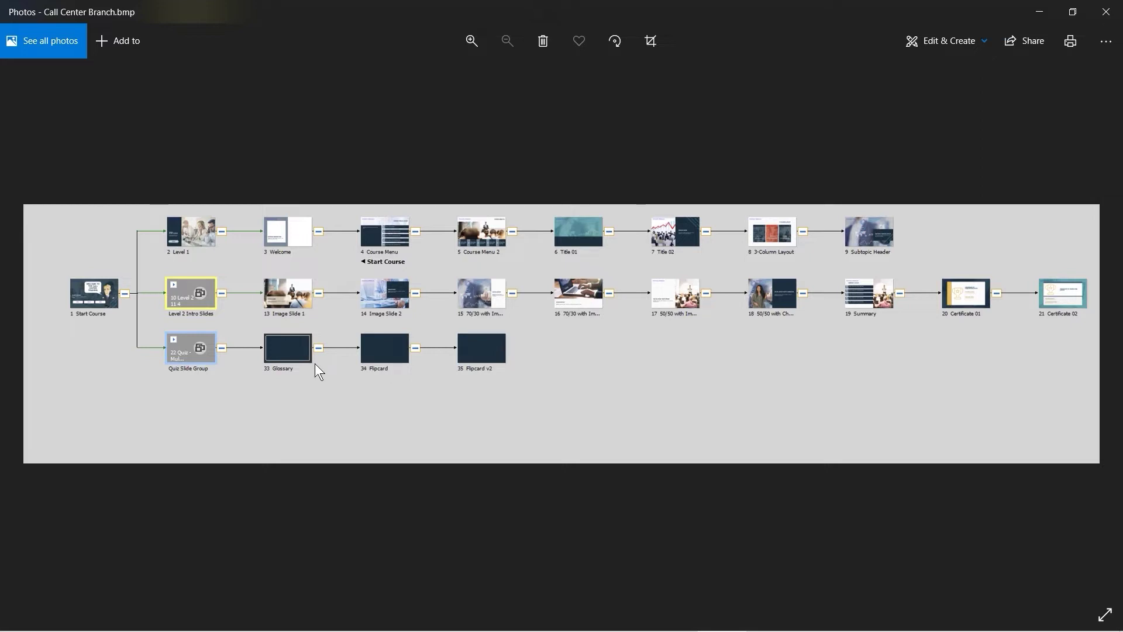
click(1106, 12)
key(alt+Tab)
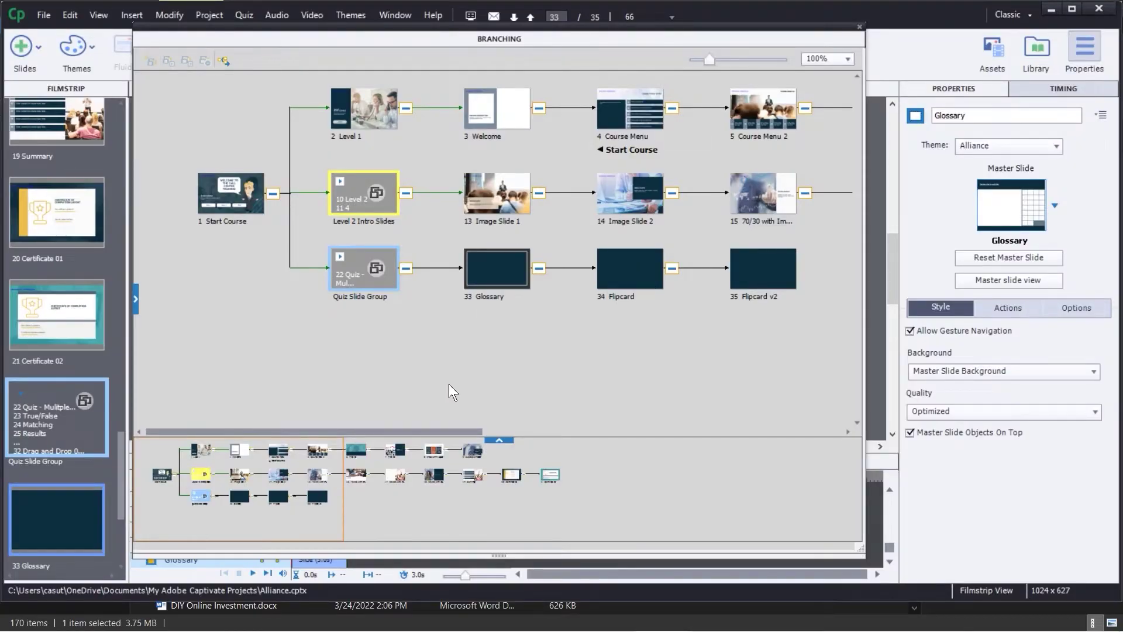
Close the Branching View and go back to slide 1 Start Course
click(440, 415)
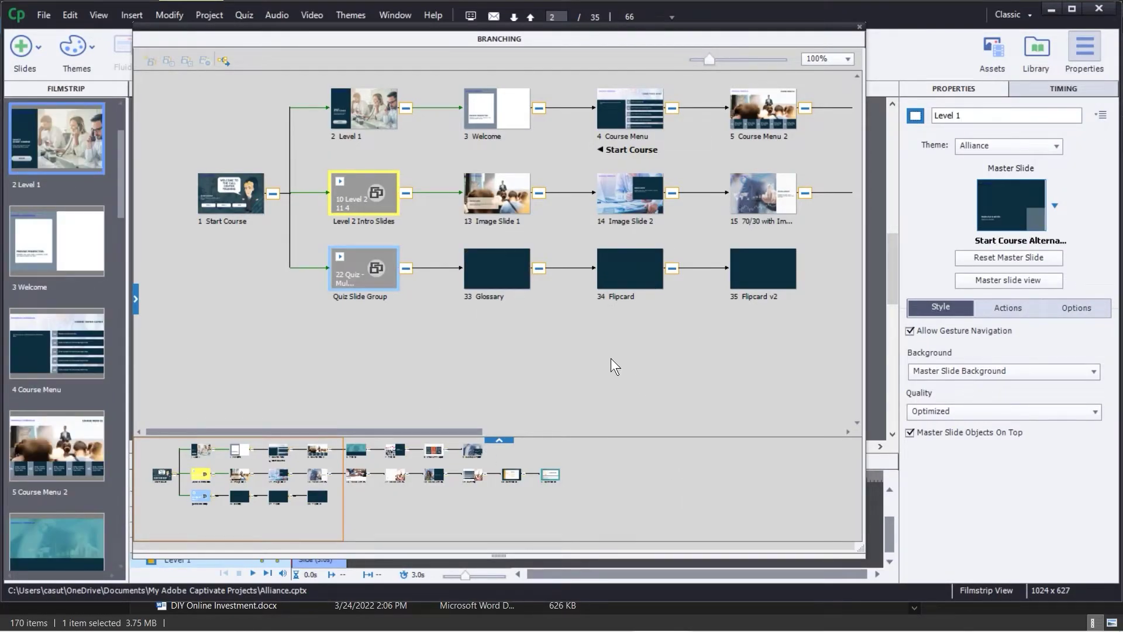
click(859, 27)
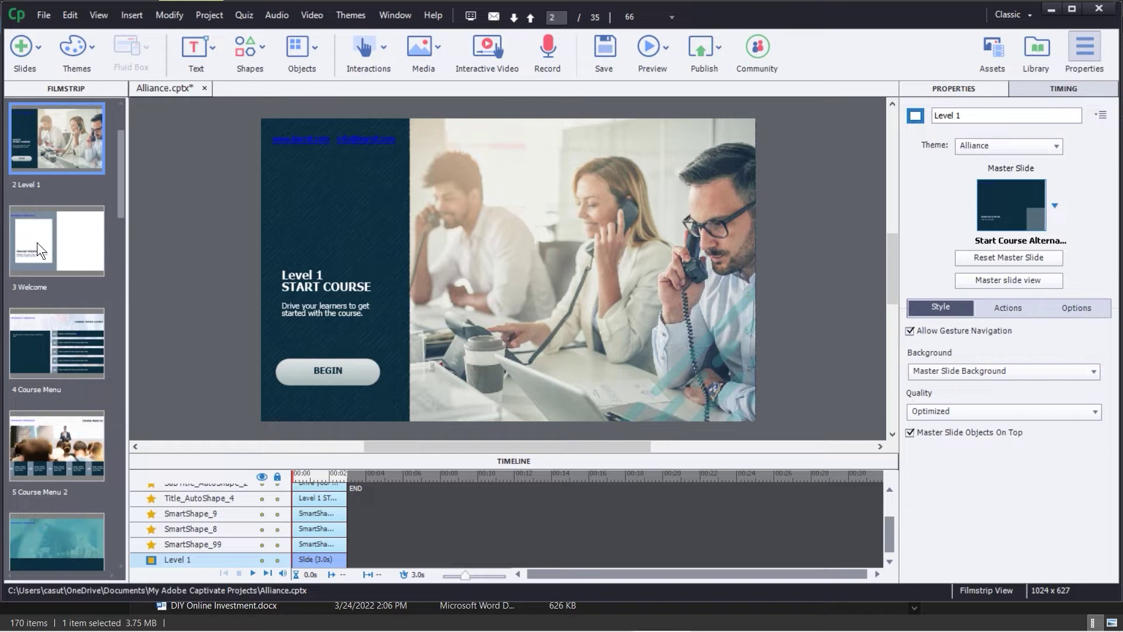
scroll(41, 268, up, 2)
click(66, 147)
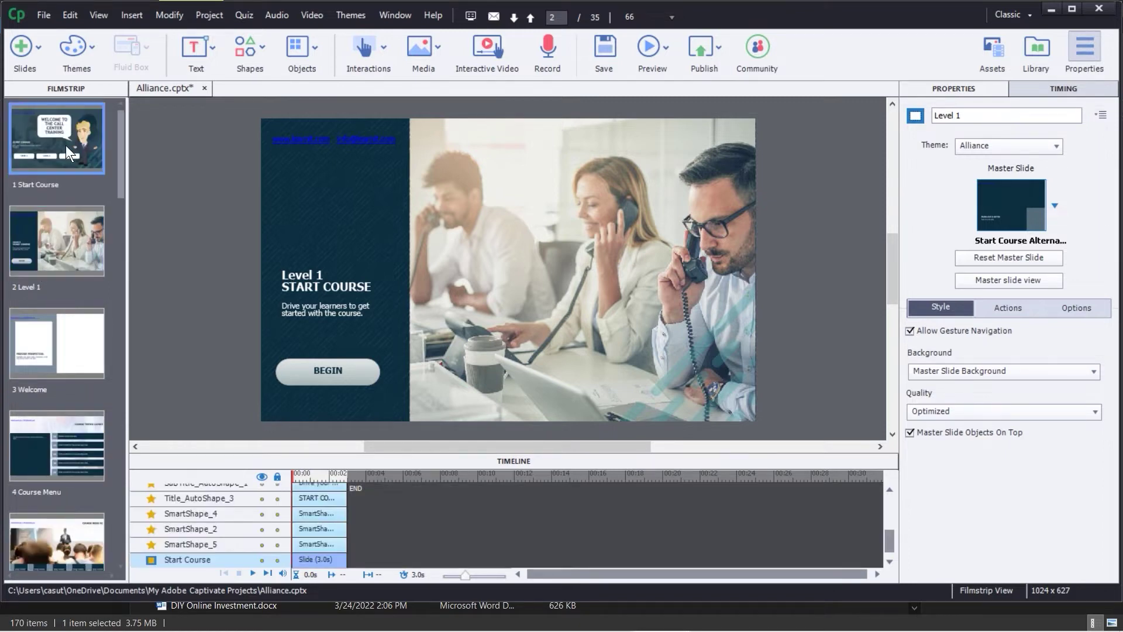
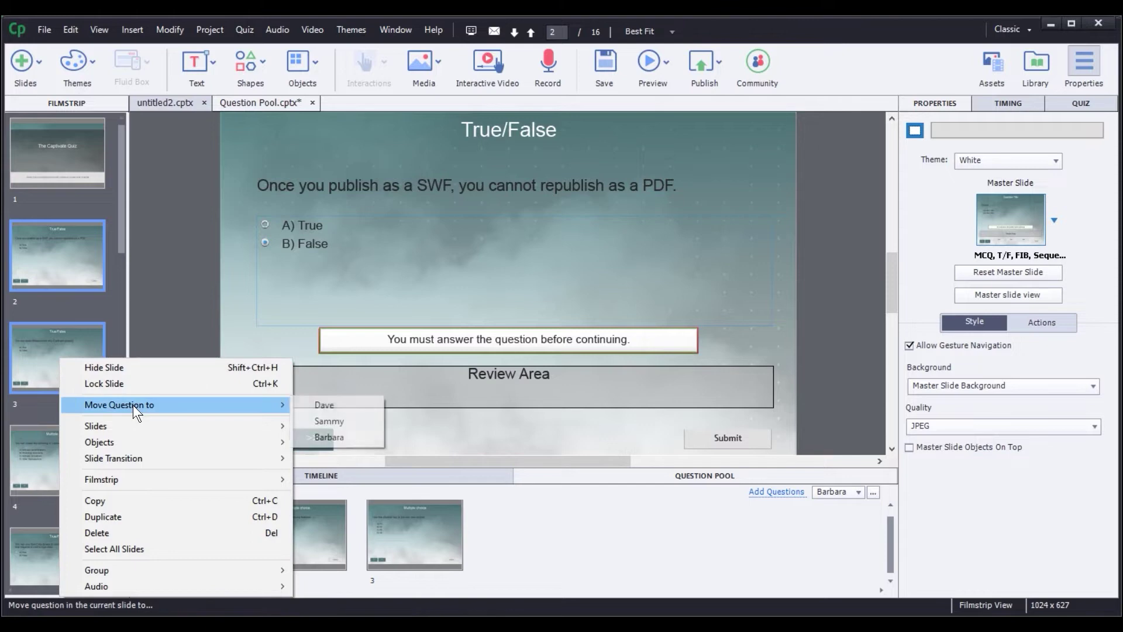
Move the two selected questions to the second listed question pool, and the questions on slides 2 to 4 to the third pool
click(318, 415)
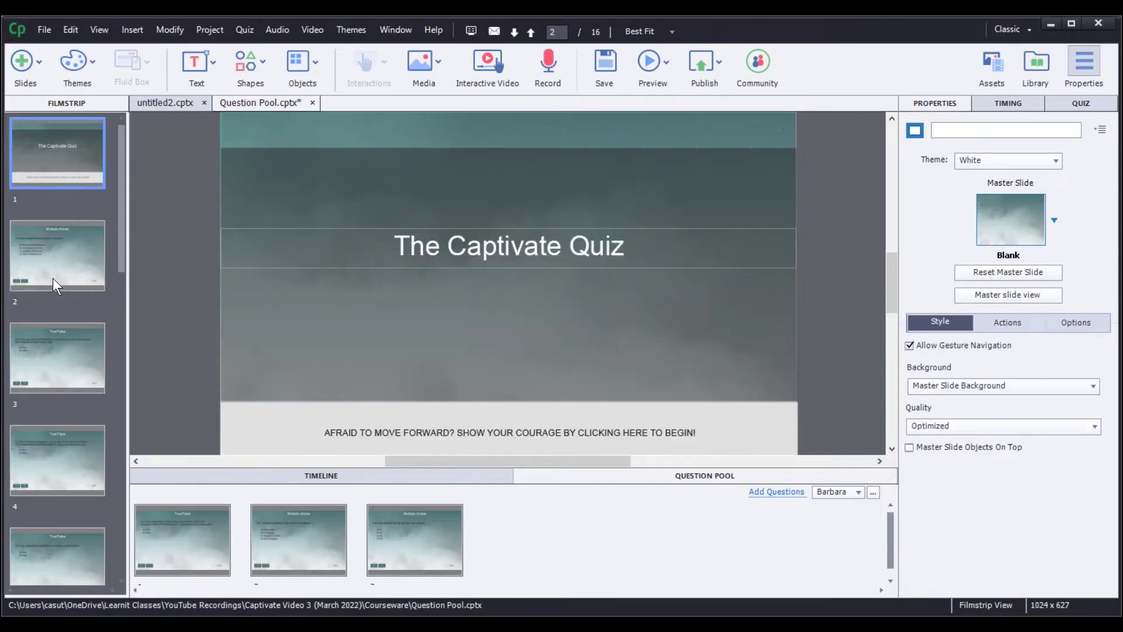
click(53, 278)
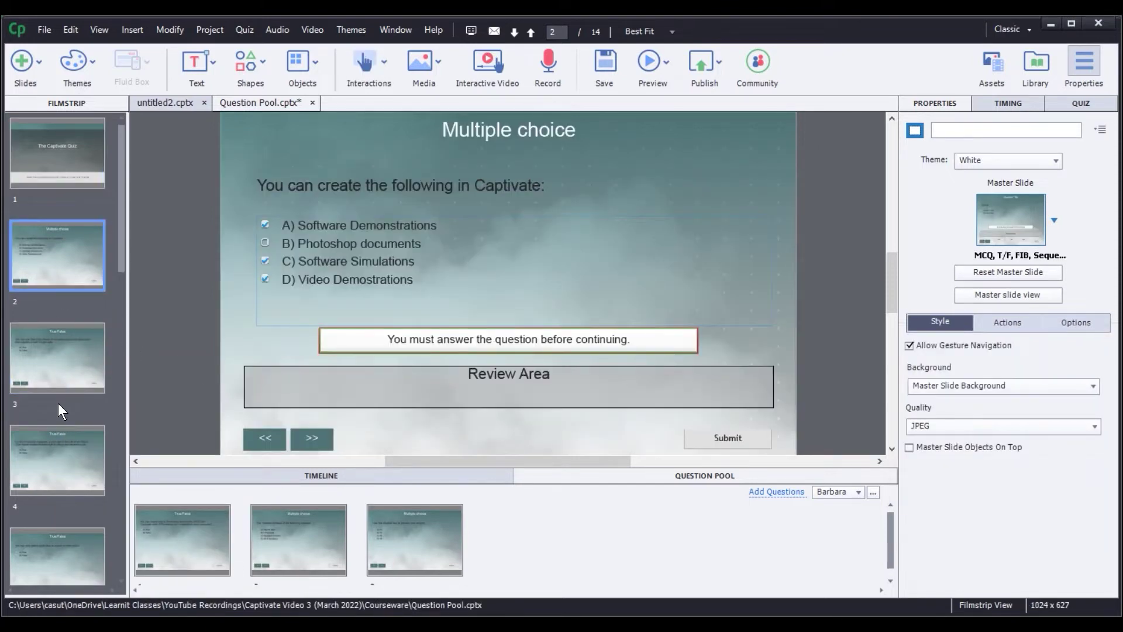
shift+click(64, 453)
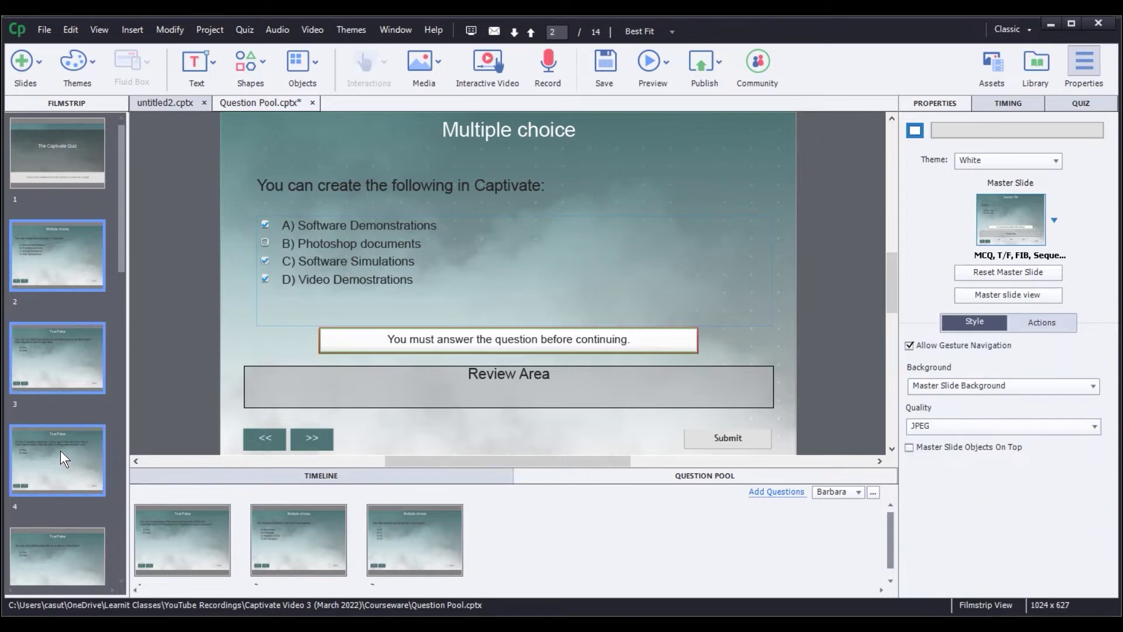
right_click(61, 450)
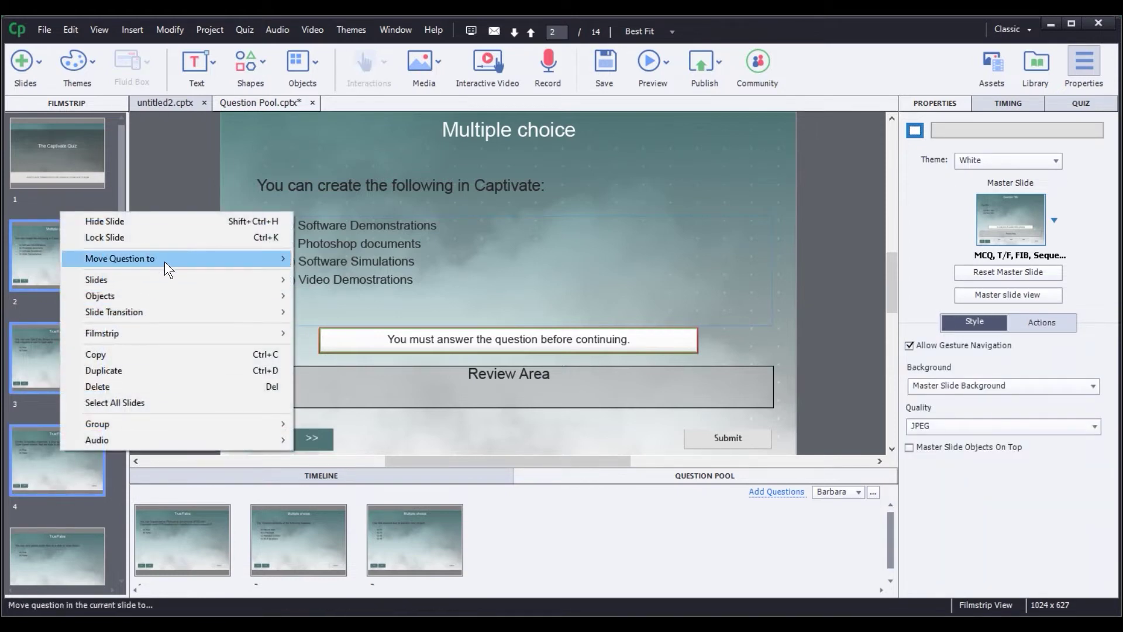
mouse_move(291, 260)
click(333, 290)
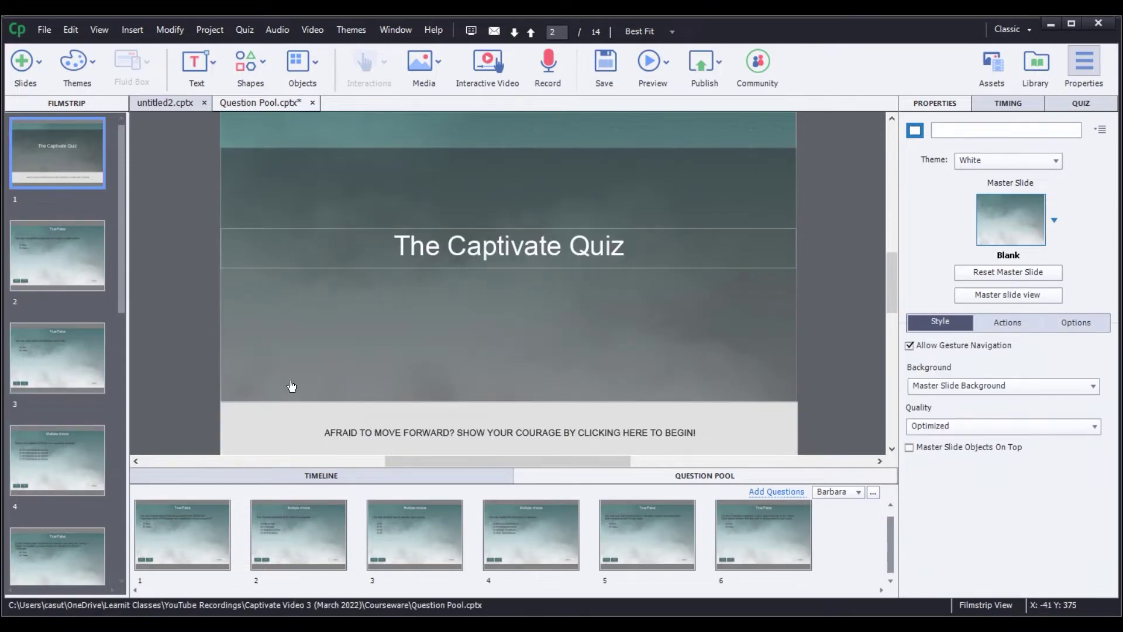
Switch the displayed question pool to the first one listed to review its questions
click(836, 551)
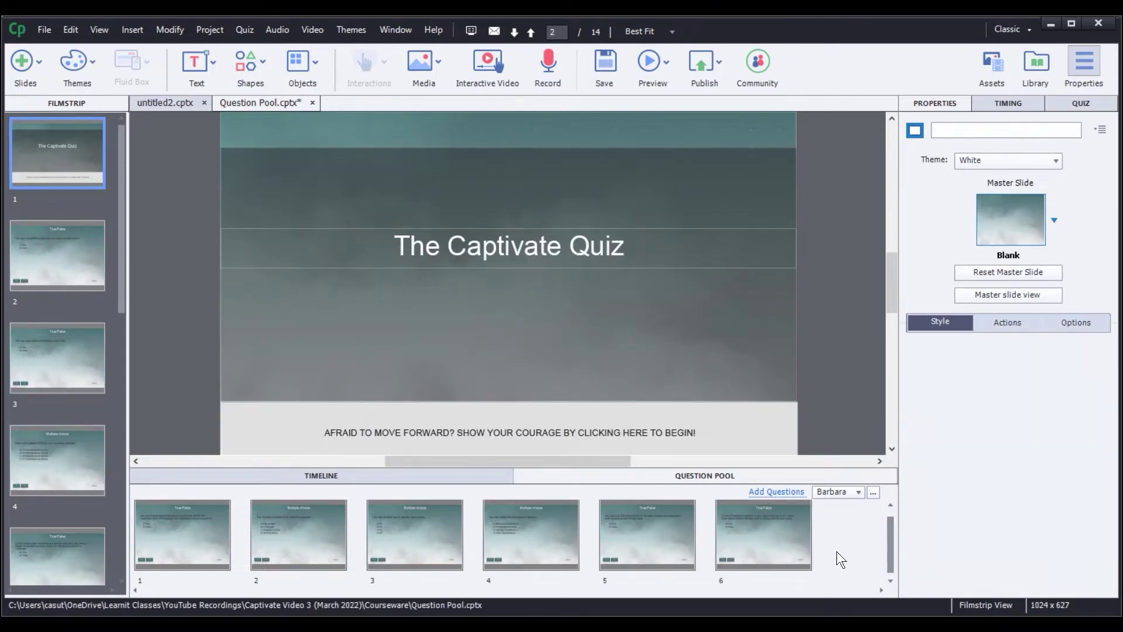
click(842, 491)
click(850, 509)
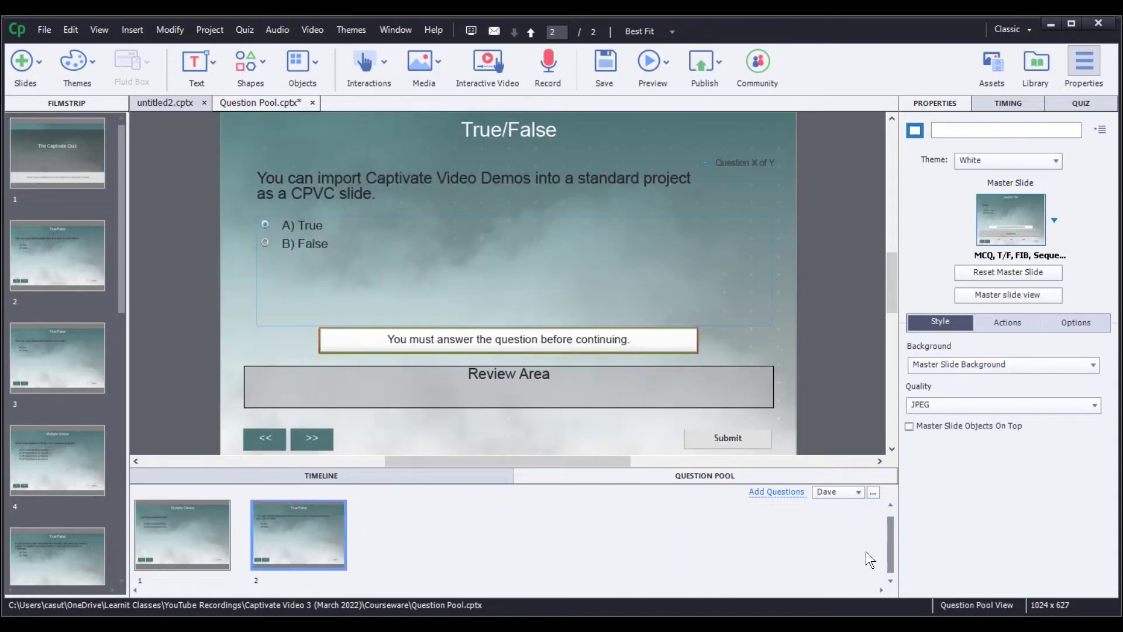
Display the second and the third listed question pools in turn to review the questions in each
click(836, 496)
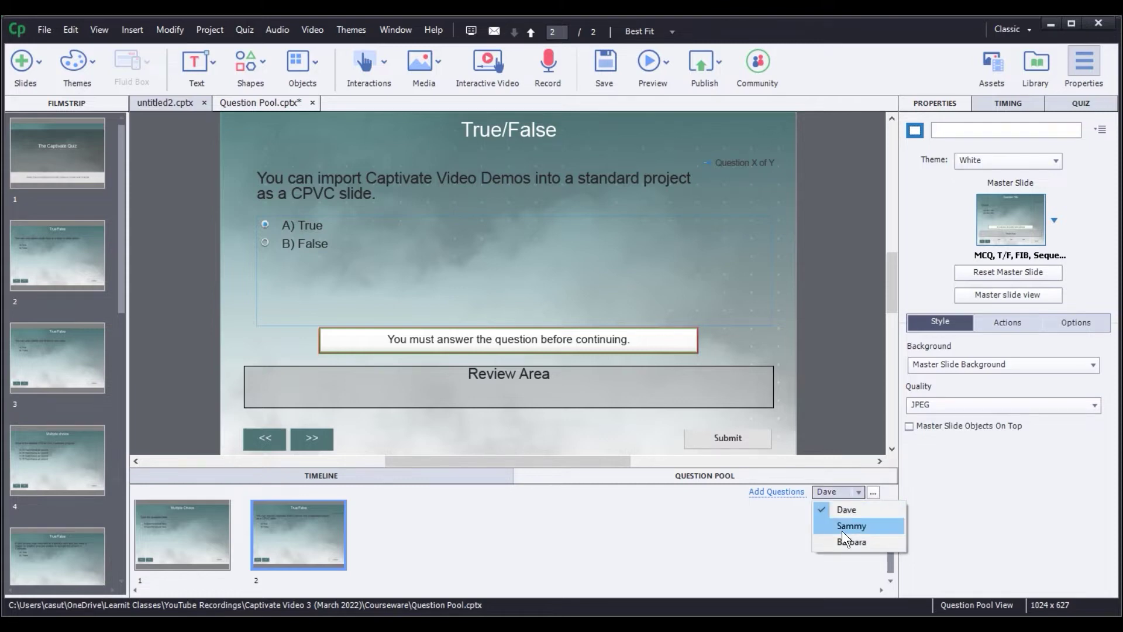
click(843, 534)
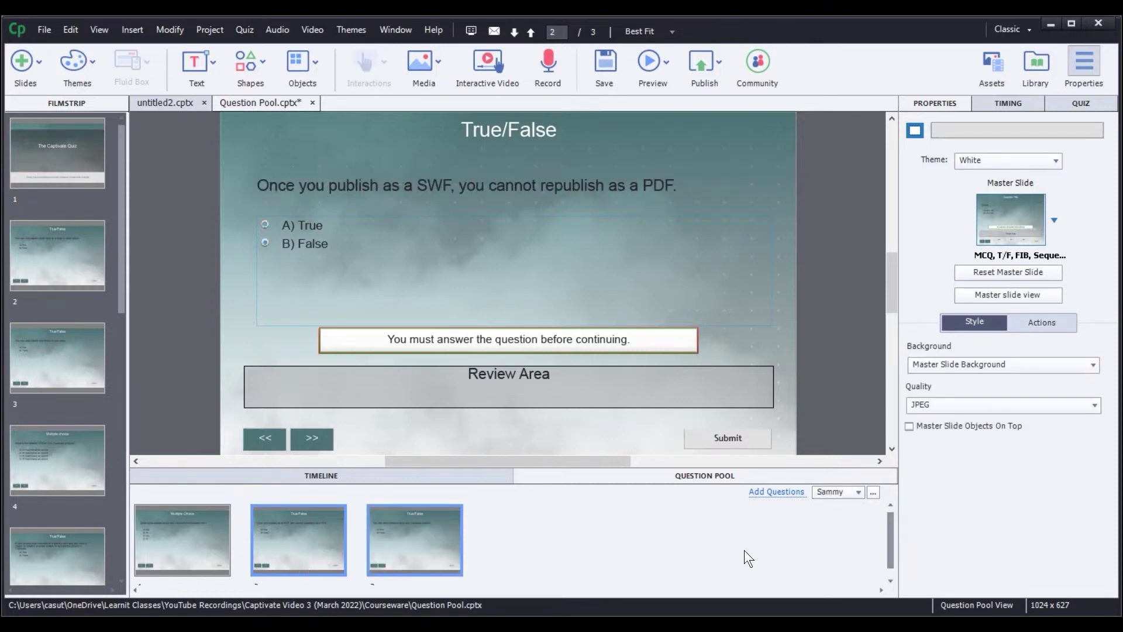
click(822, 496)
click(840, 544)
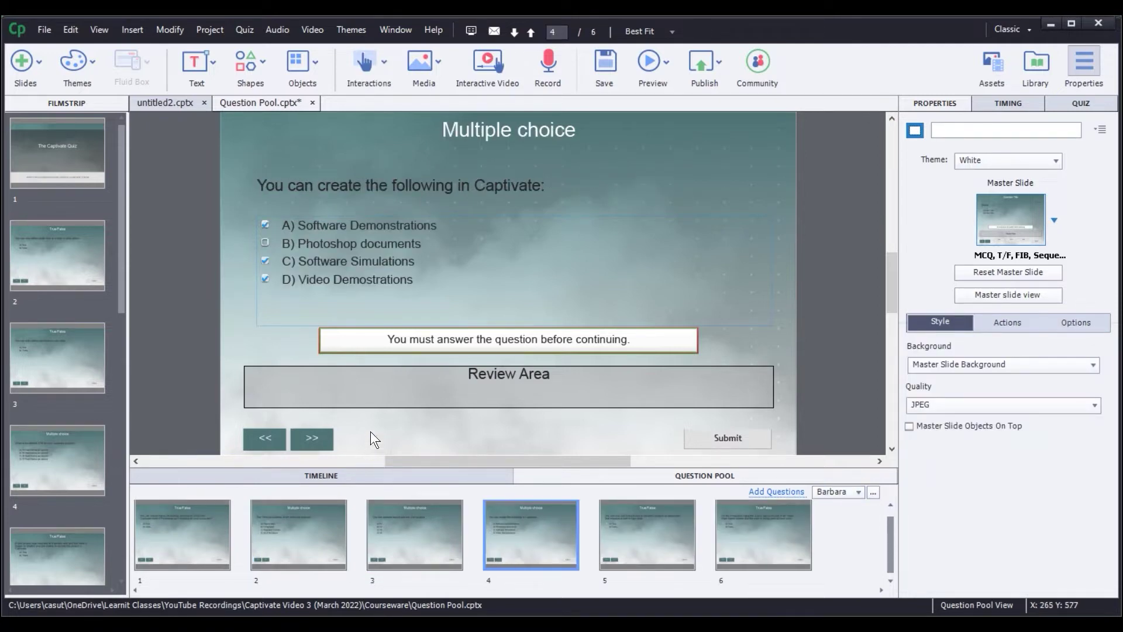
Move the remaining question slides 2 to 10 from the filmstrip to the first listed question pool
drag(123, 221, 124, 344)
scroll(120, 411, up, 6)
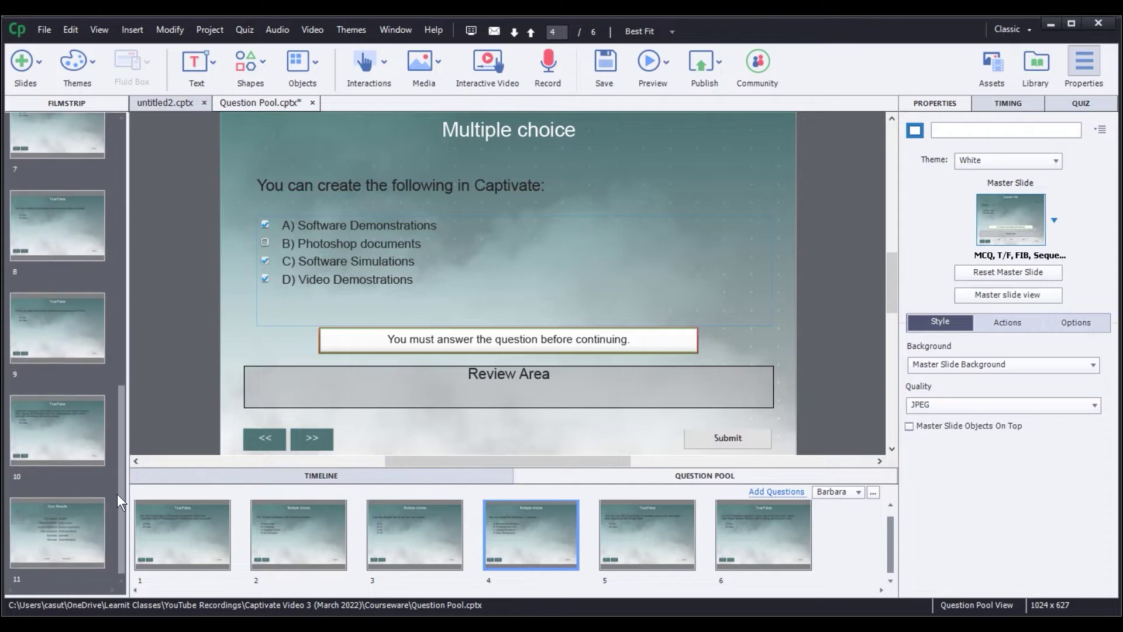
click(41, 253)
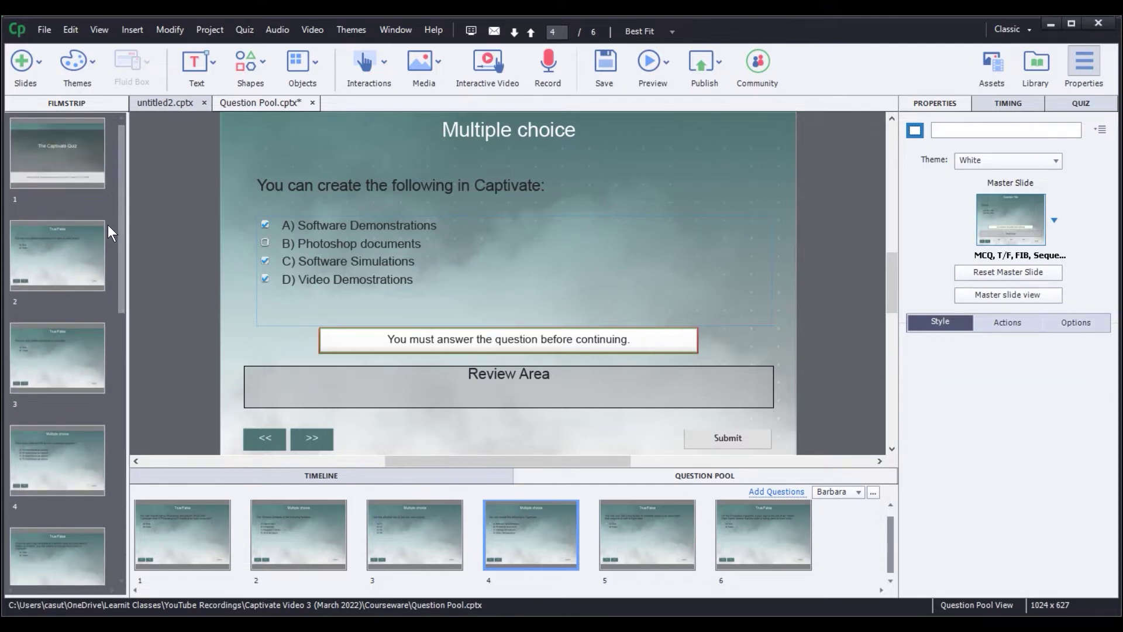
drag(121, 187, 110, 471)
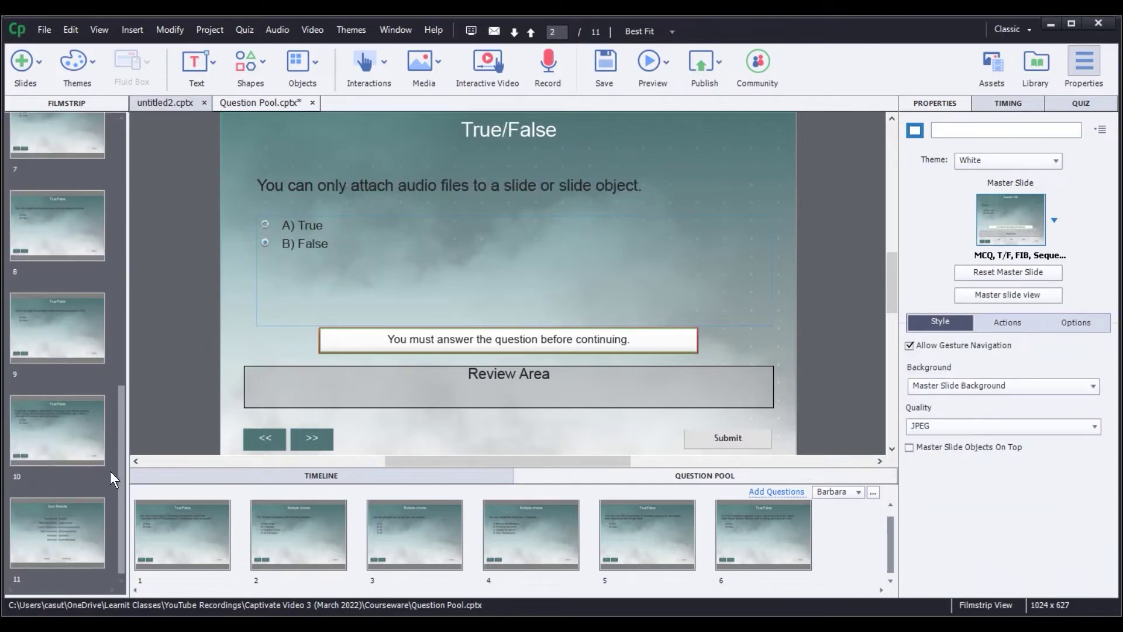
shift+click(41, 422)
right_click(44, 427)
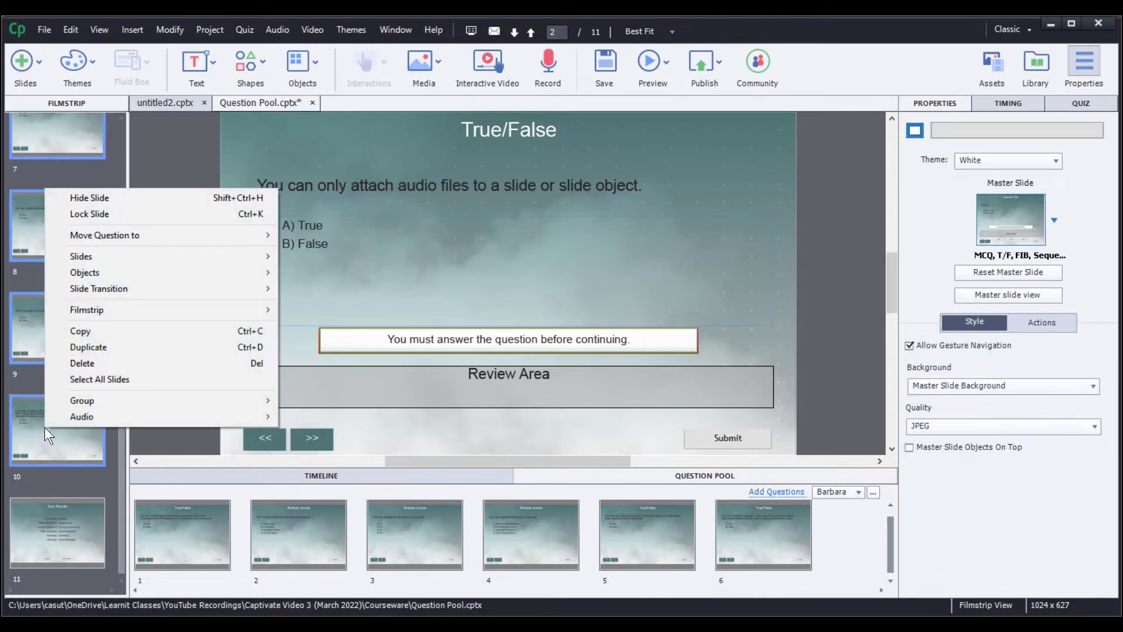
mouse_move(149, 238)
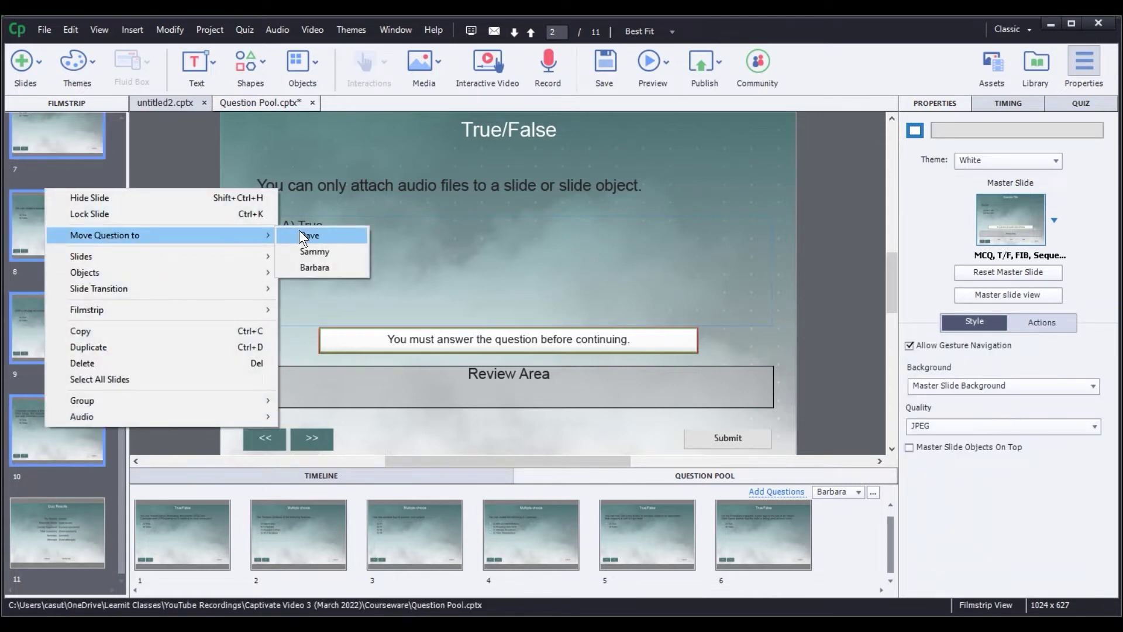
click(304, 234)
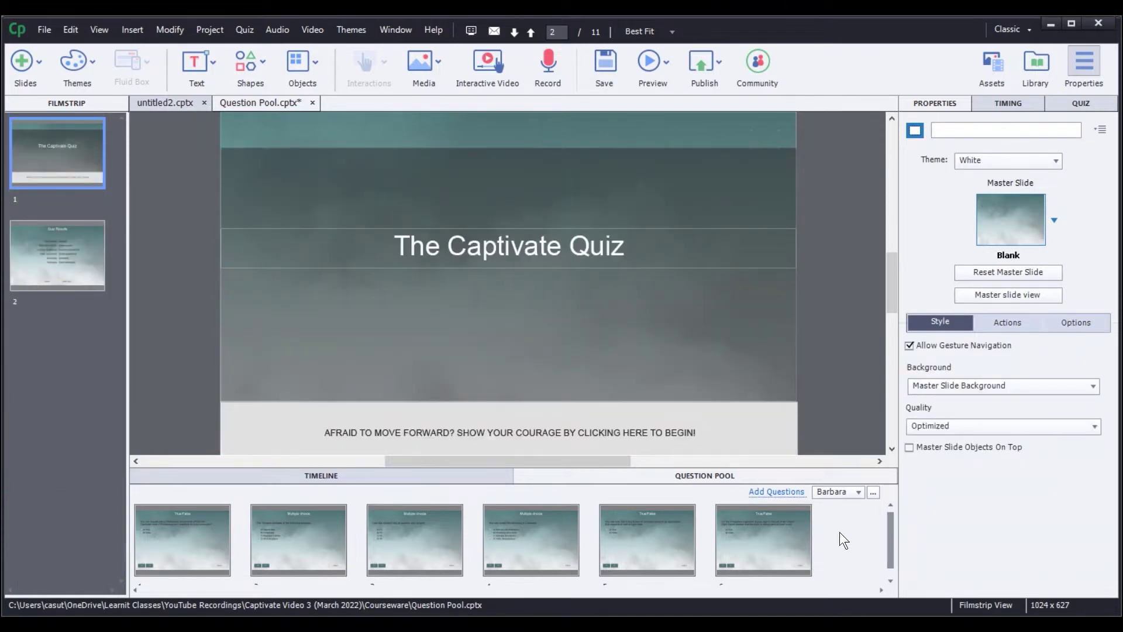
Open the Question Pool Manager, review the questions in all three pools, and return to the first pool
click(872, 492)
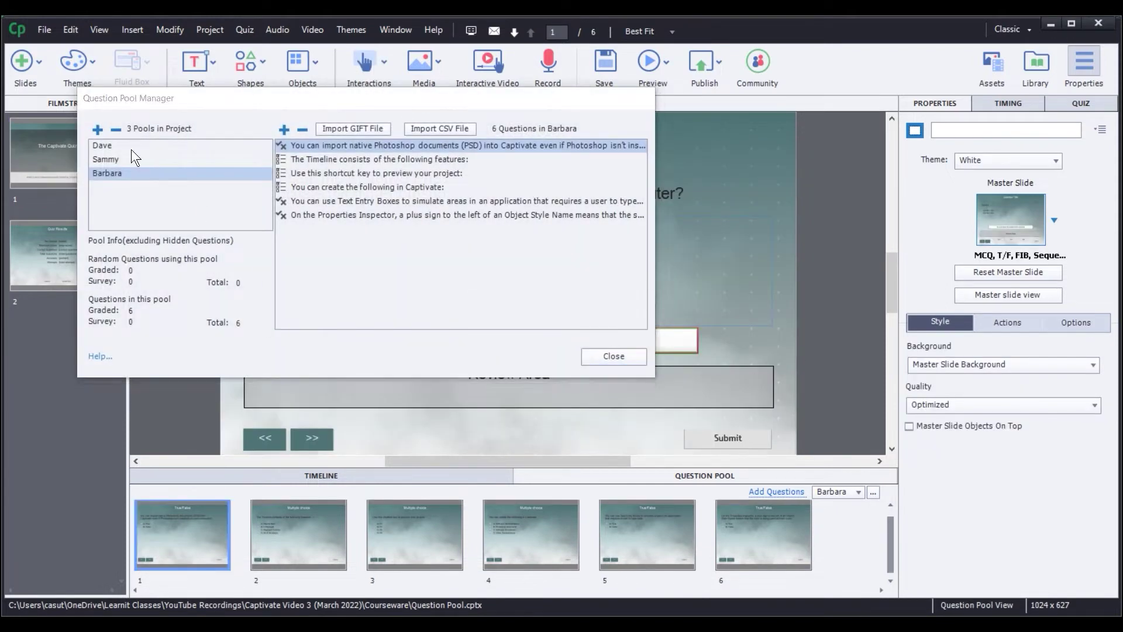
click(112, 145)
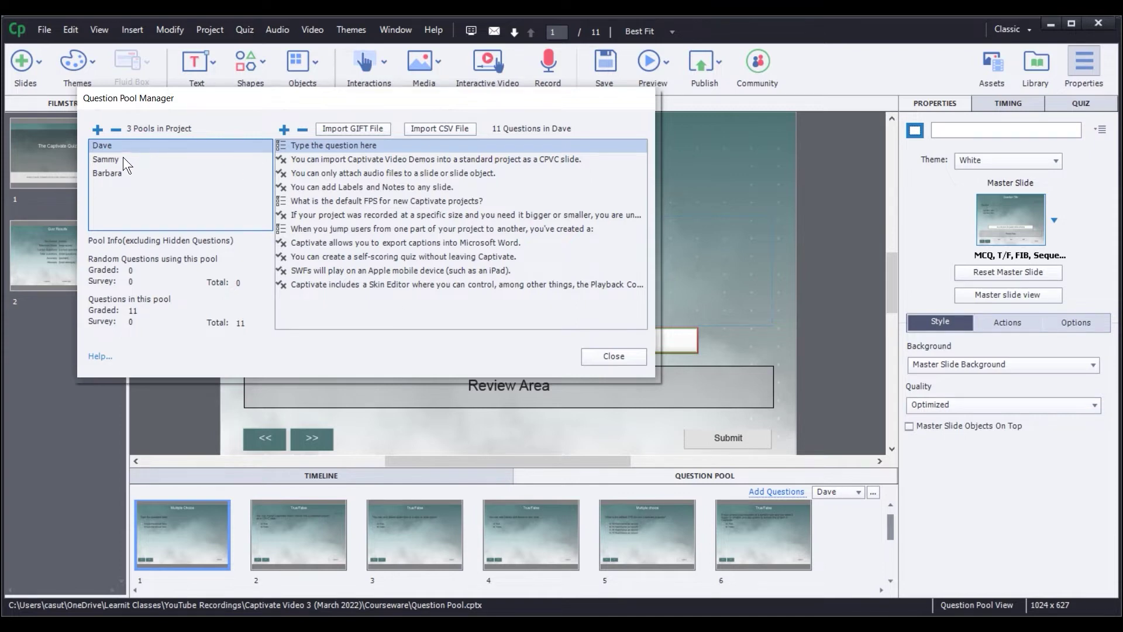
click(122, 157)
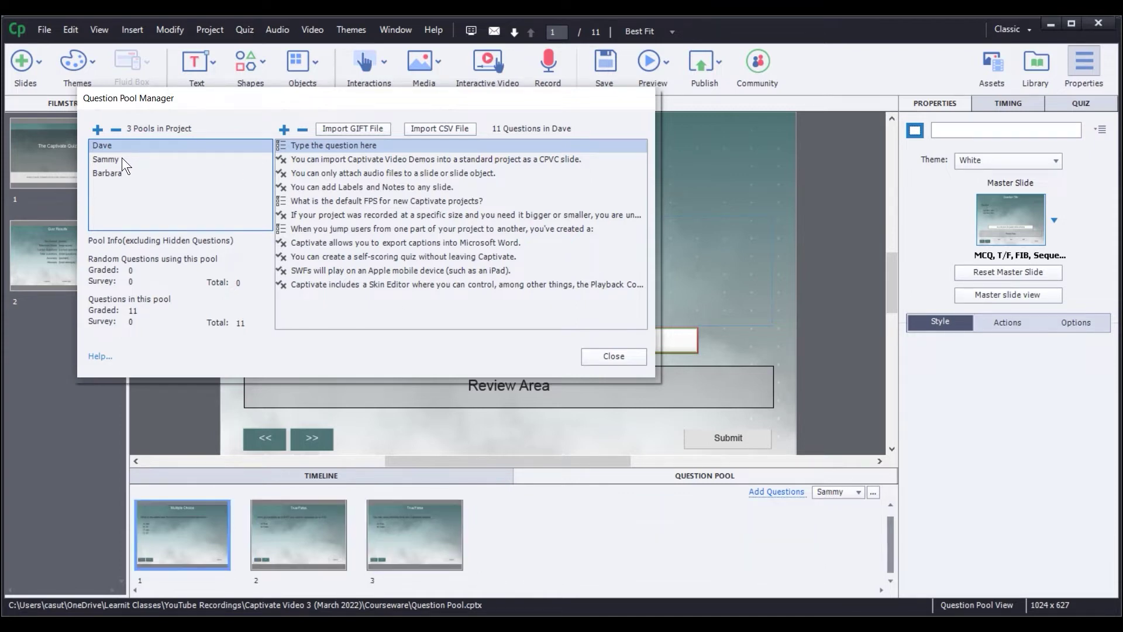
click(118, 173)
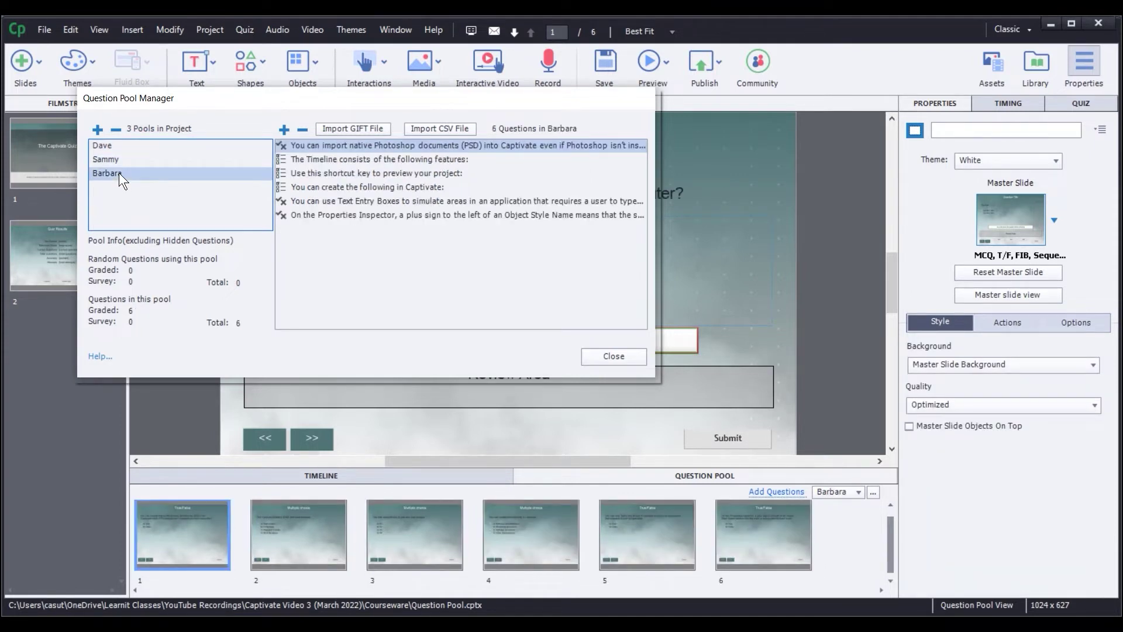
click(113, 149)
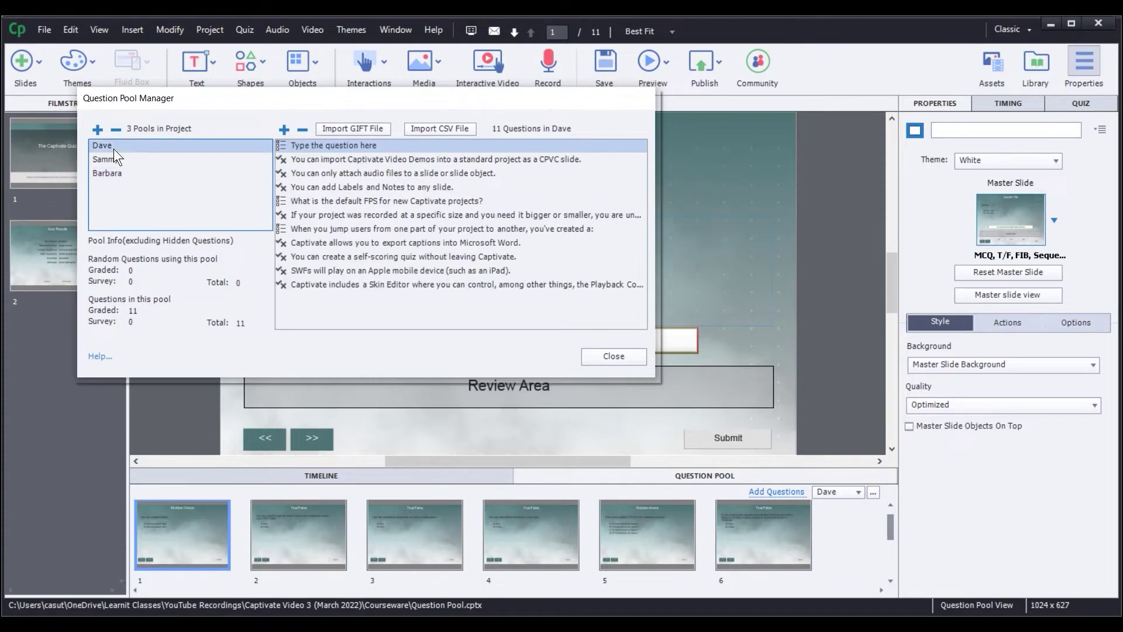
Try to delete the question about importing Captivate Video Demos from the first pool, cancelling at the confirmation
click(308, 160)
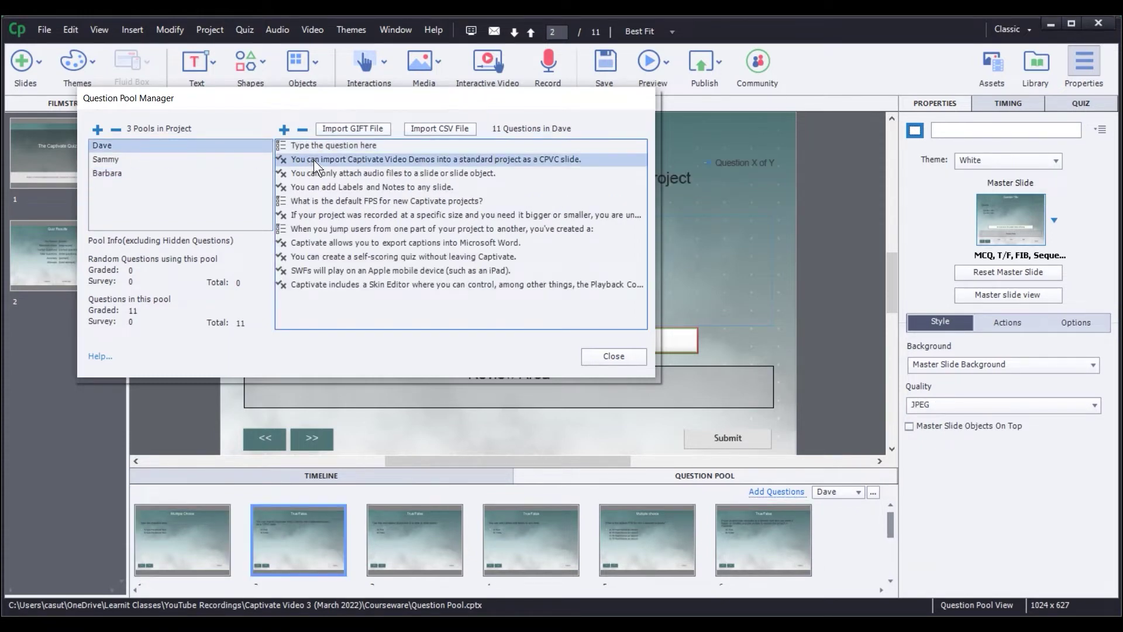
click(302, 130)
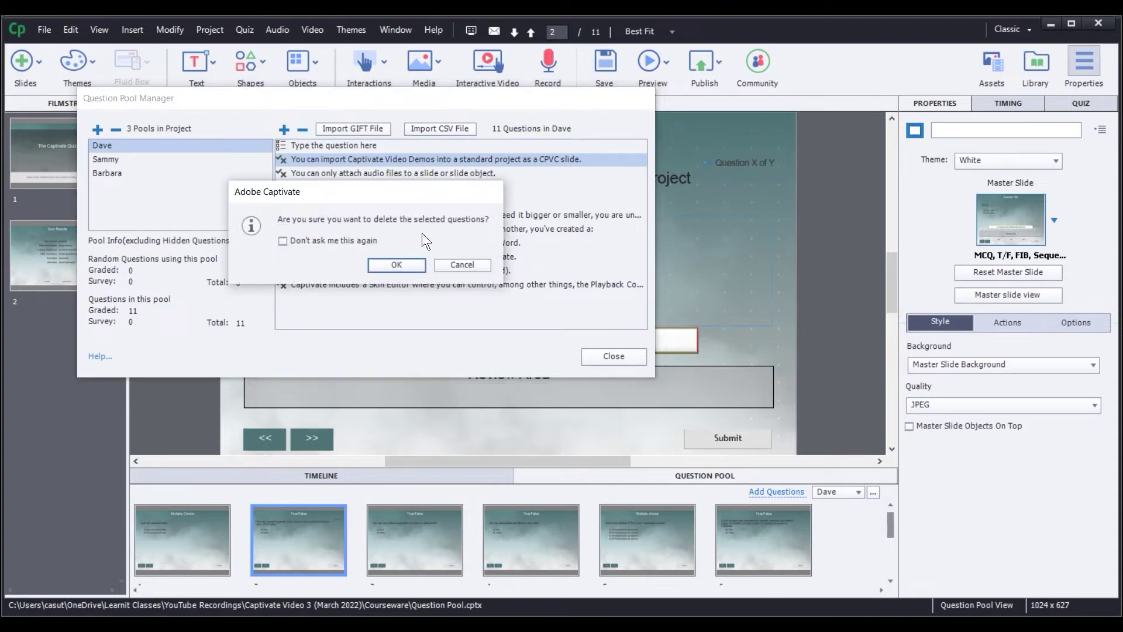
click(459, 265)
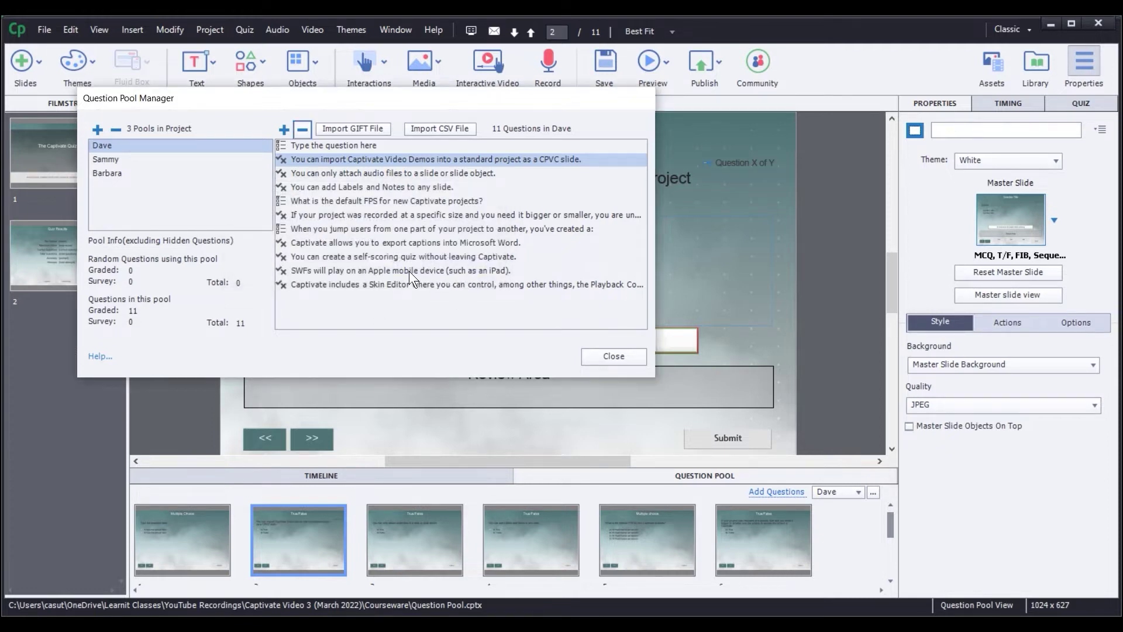
Open the Insert Questions dialog from the Video Demos question, examine the available question types, and cancel
click(310, 170)
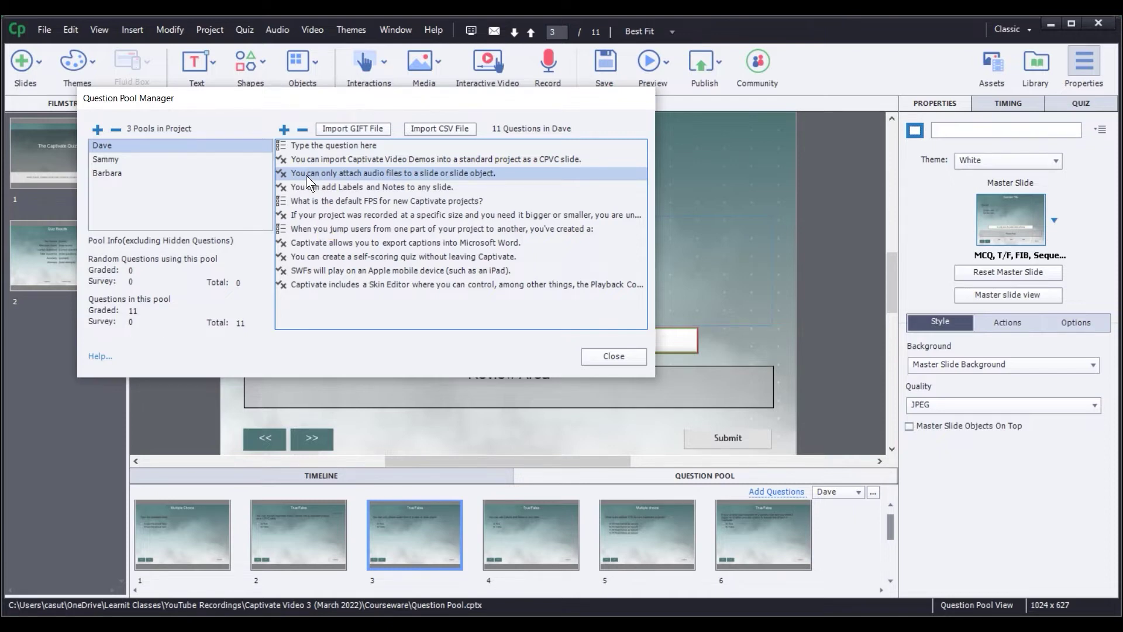
key(Home)
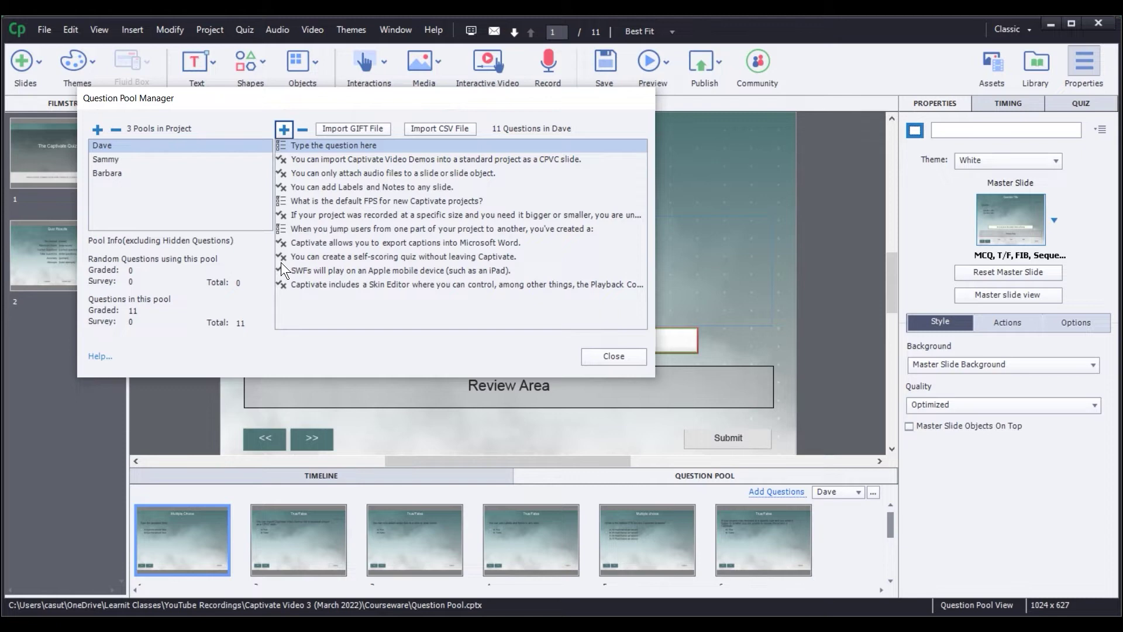
right_click(308, 160)
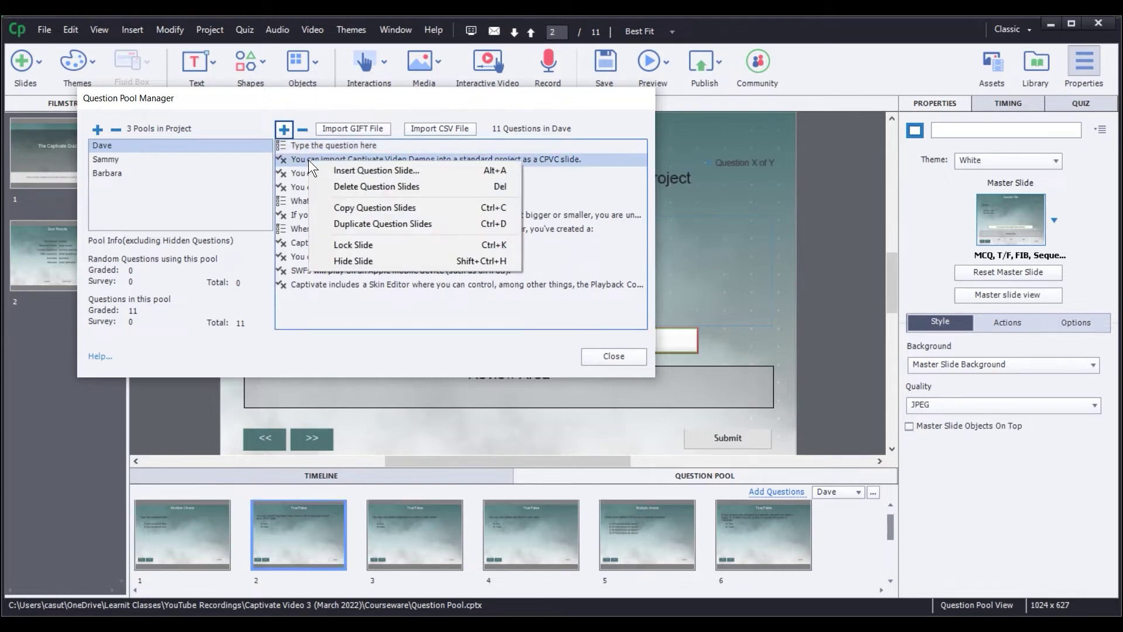
click(380, 173)
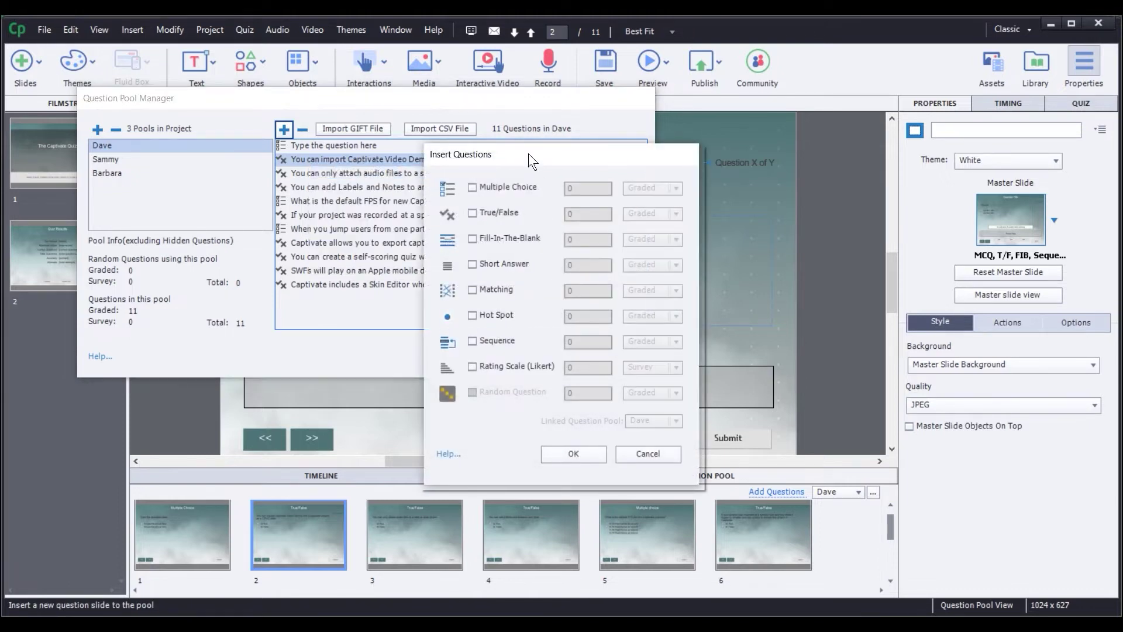
drag(529, 153, 415, 72)
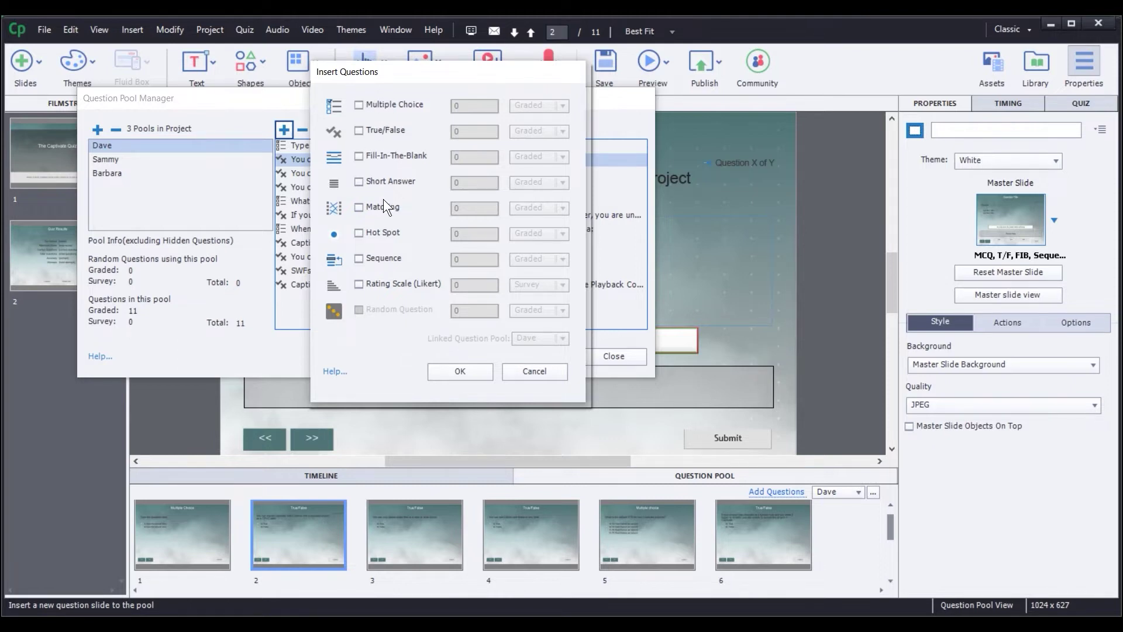
click(532, 370)
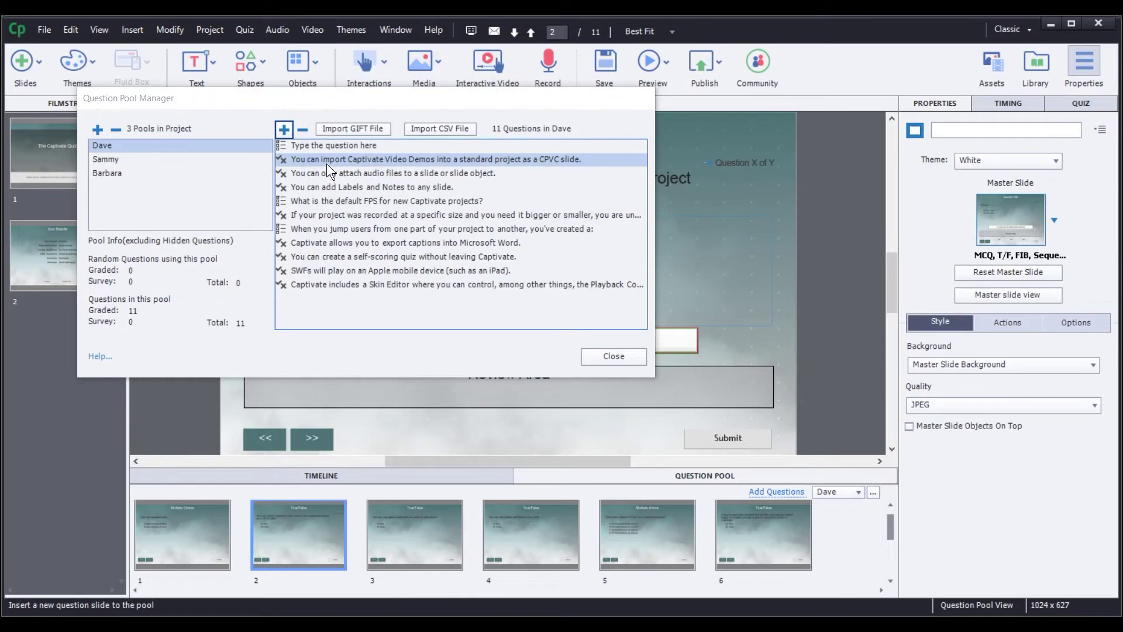
Copy the question about importing Captivate Video Demos from the first pool and paste it into the second pool
right_click(318, 160)
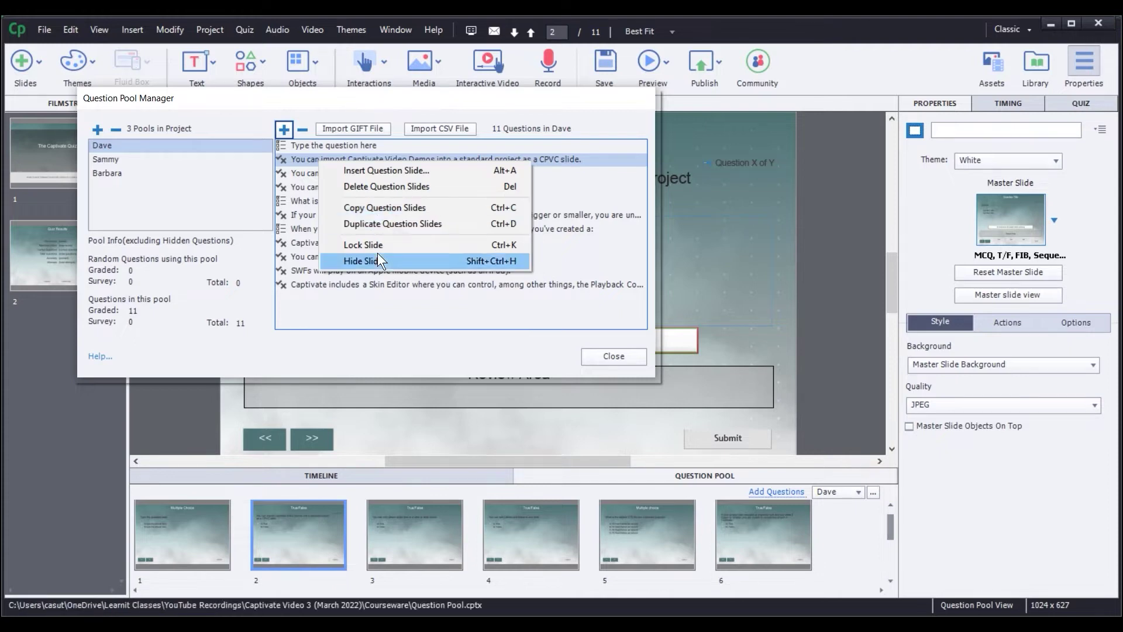
click(297, 163)
right_click(299, 159)
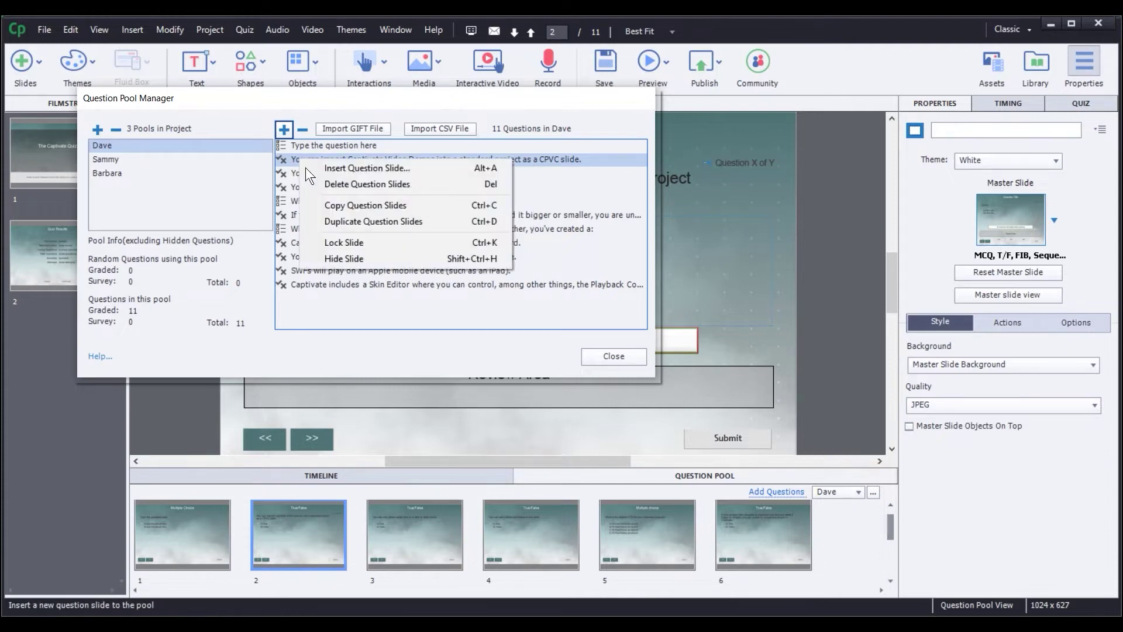
click(337, 207)
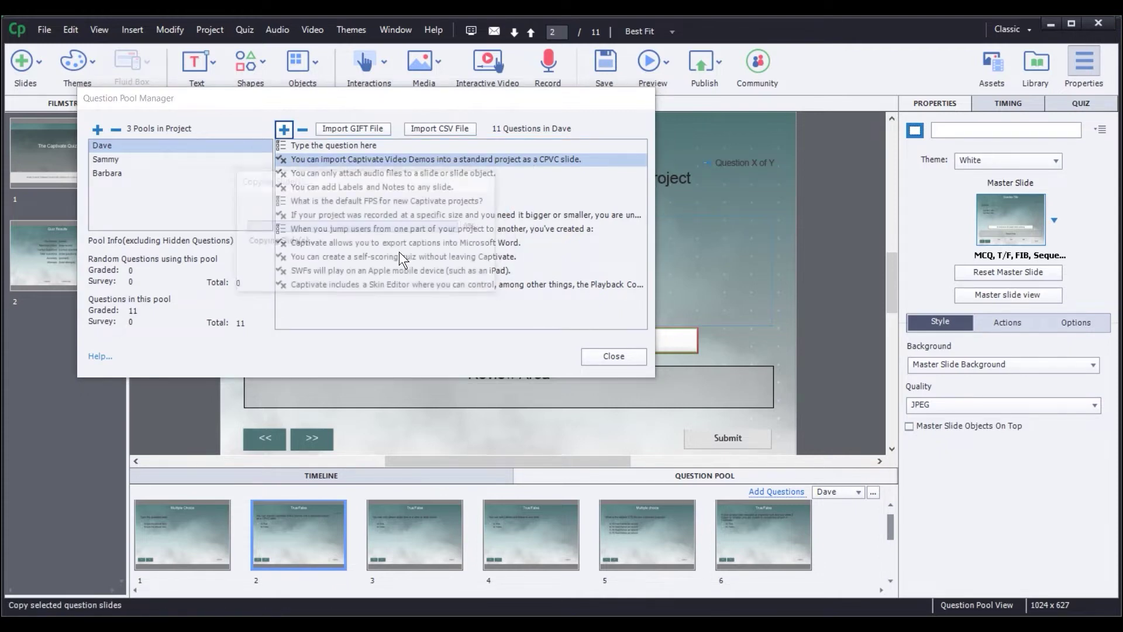
click(119, 160)
right_click(291, 215)
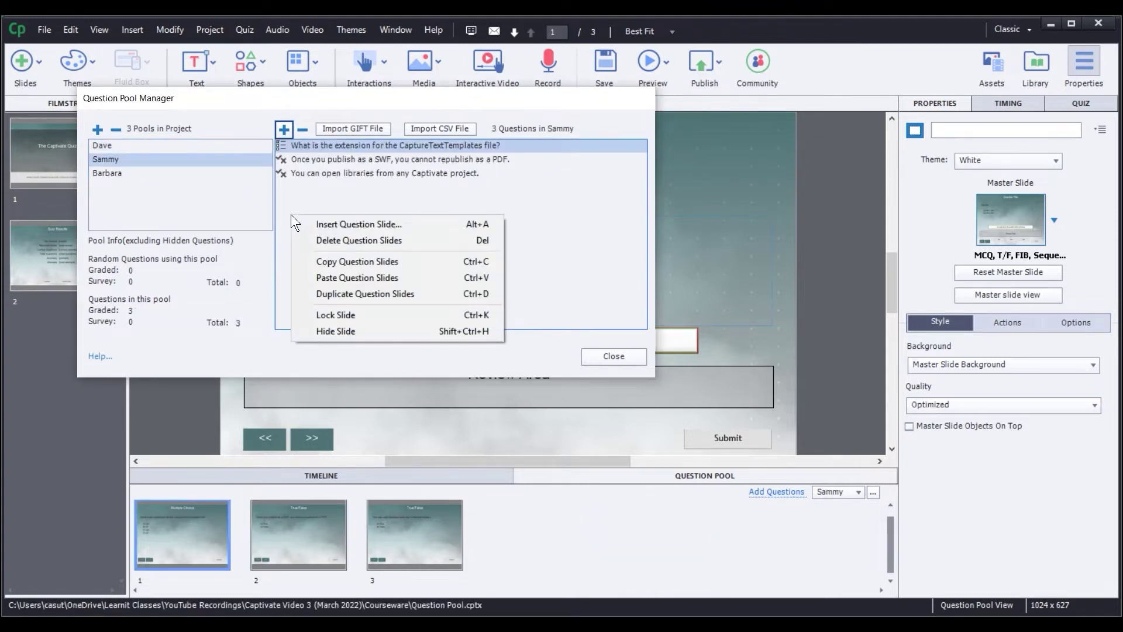
click(343, 277)
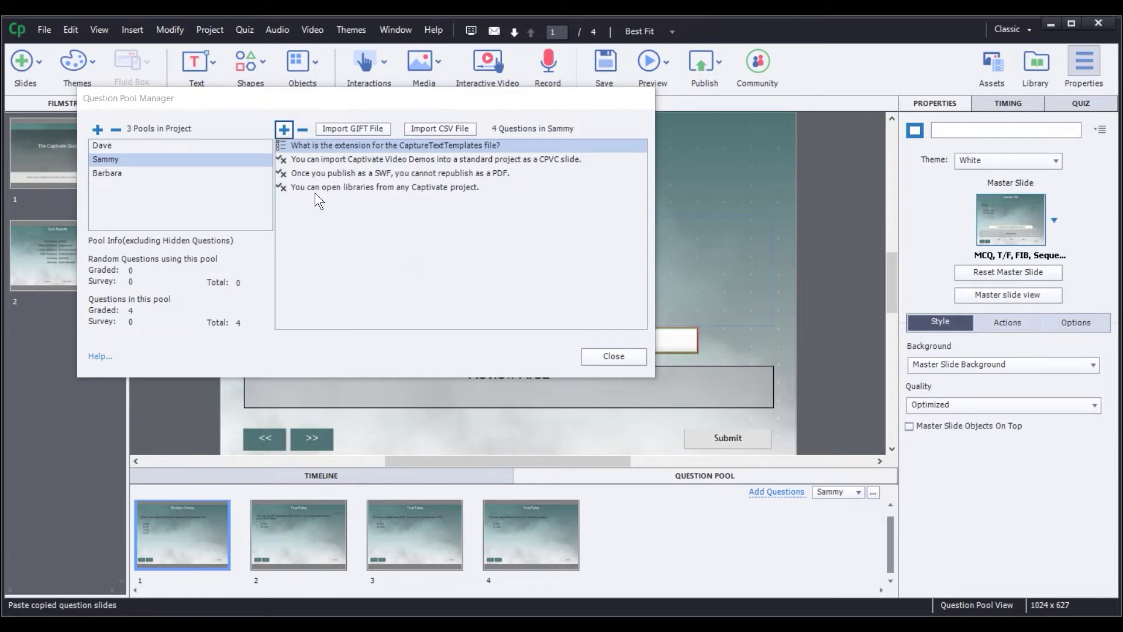
Return to the first pool and examine the slide options for the question about exporting captions into Microsoft Word
click(141, 146)
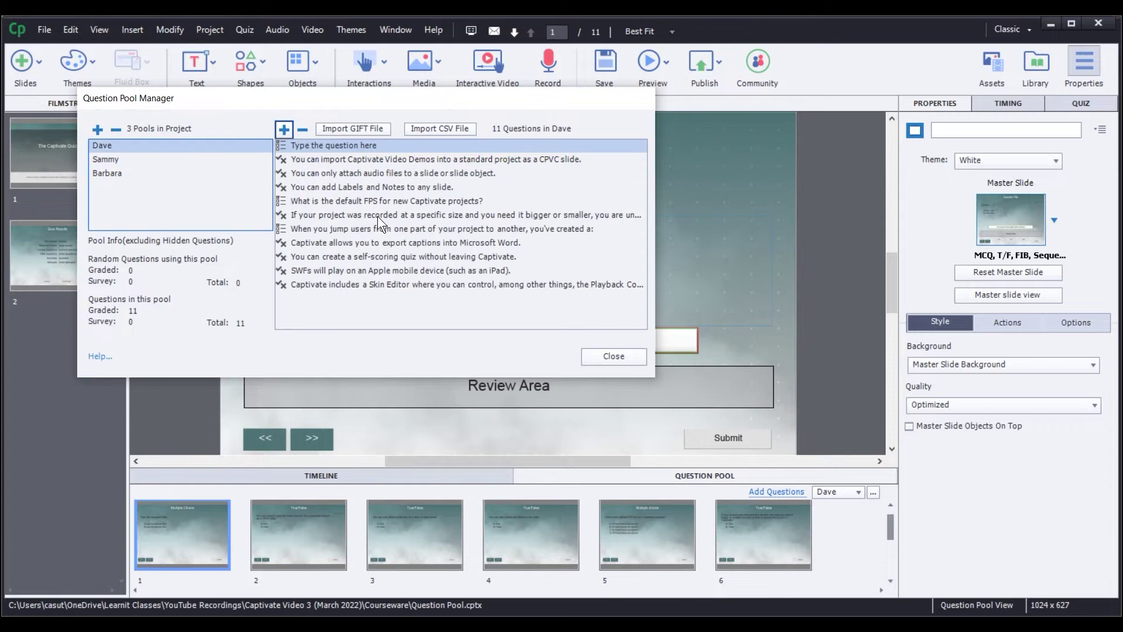
right_click(327, 228)
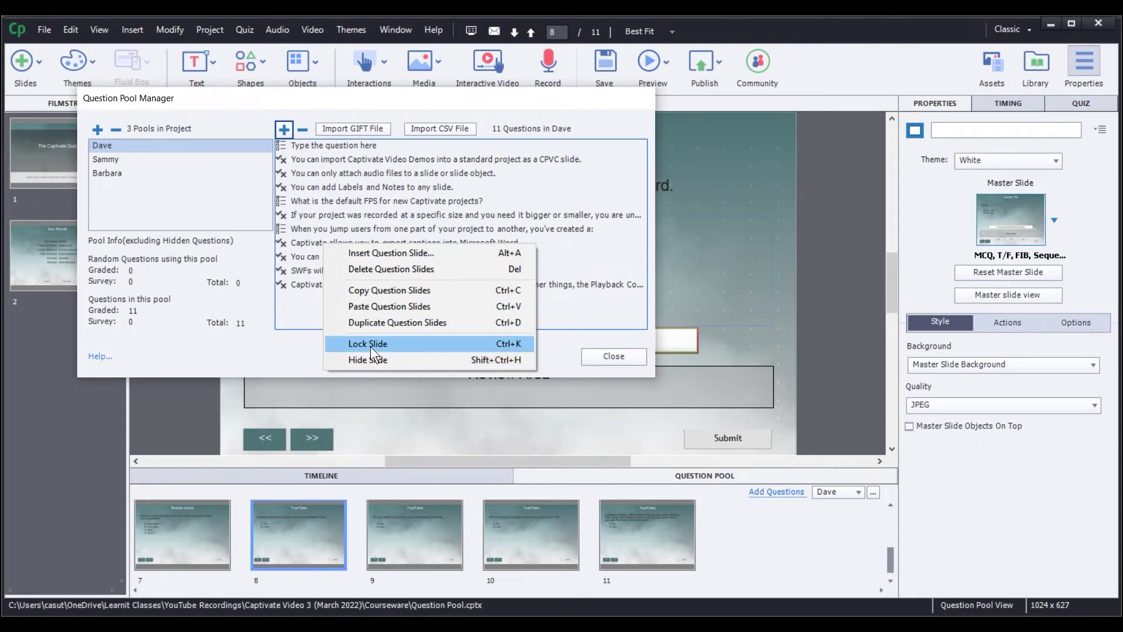
click(294, 323)
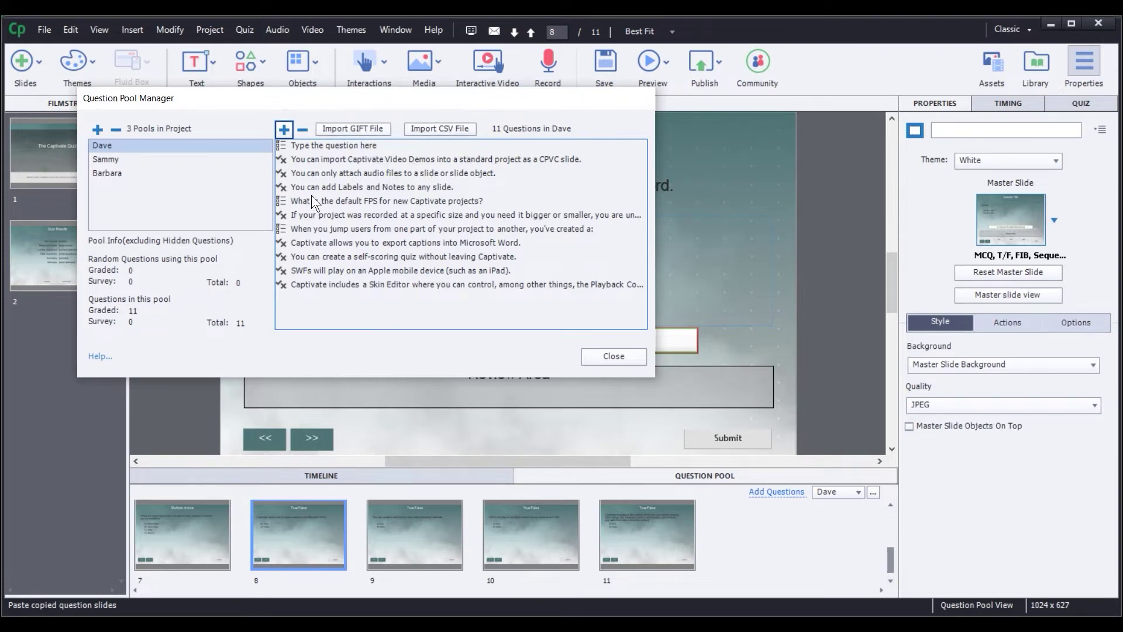
Check the question types that can be added to the first pool, cancel, and close the Question Pool Manager
click(309, 144)
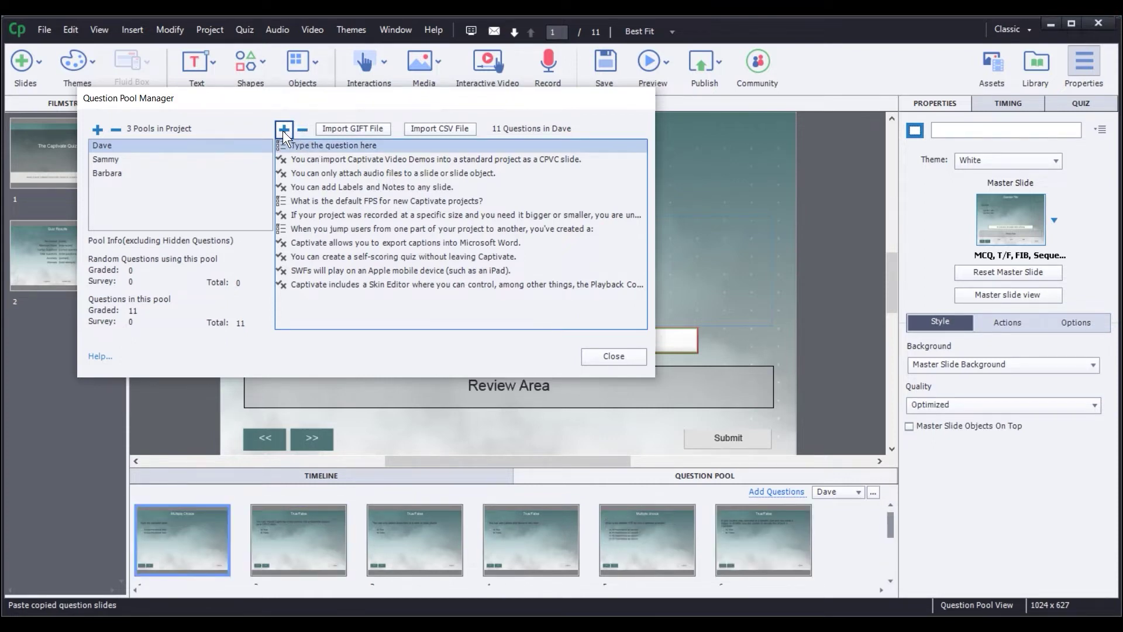
click(284, 129)
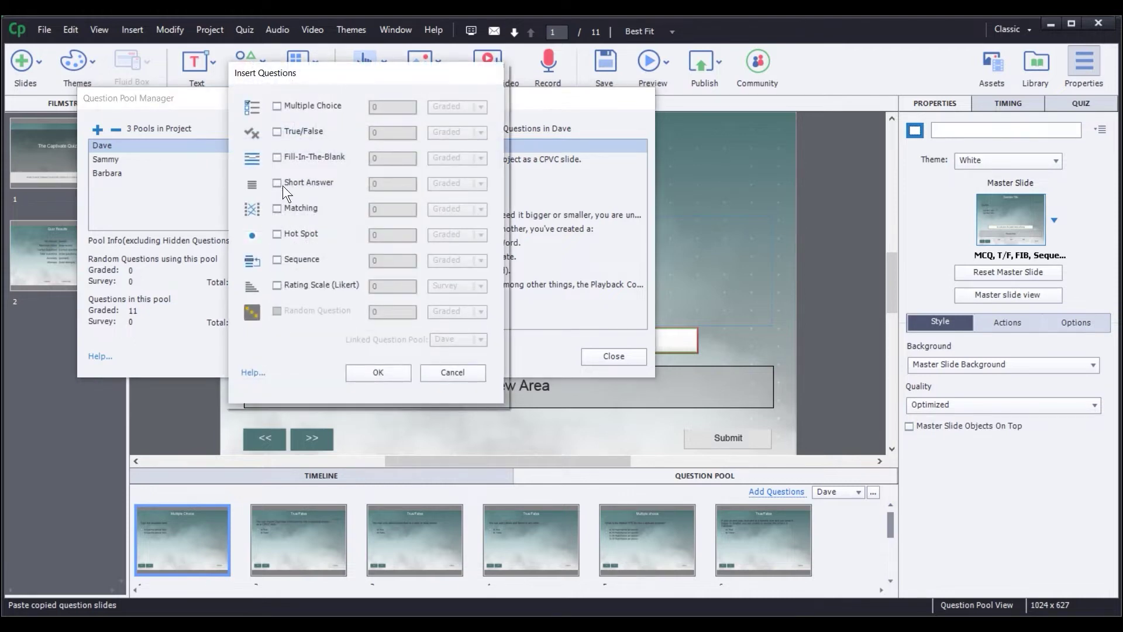
click(460, 371)
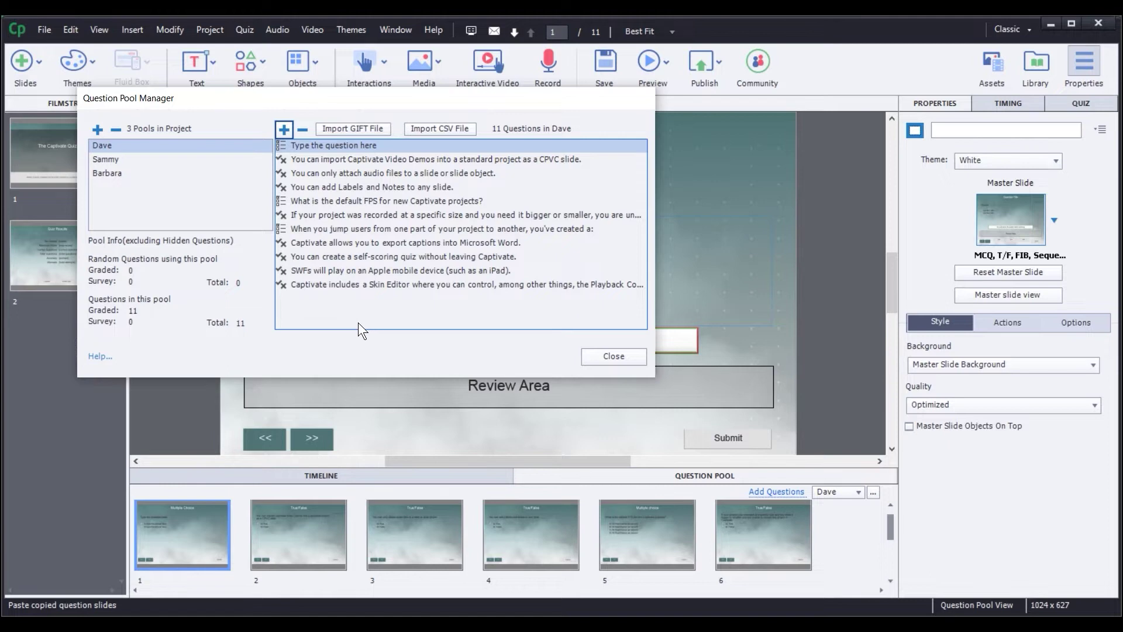
click(611, 360)
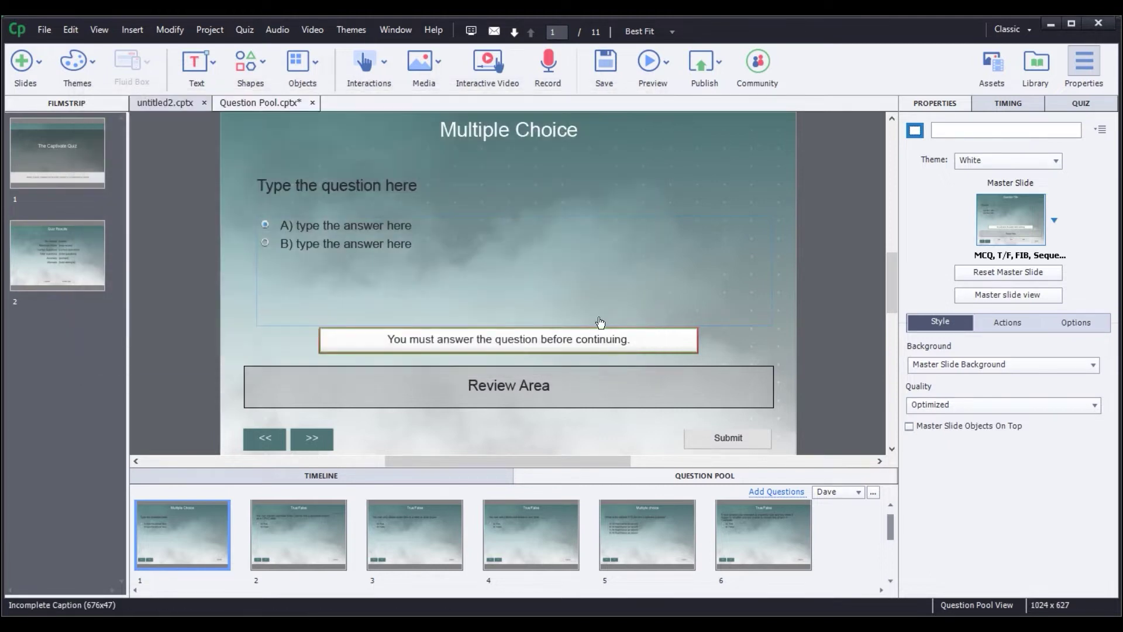
Close the Question Pool Manager, select the Quiz Results slide, and add random question slides linked to the question pools
click(68, 252)
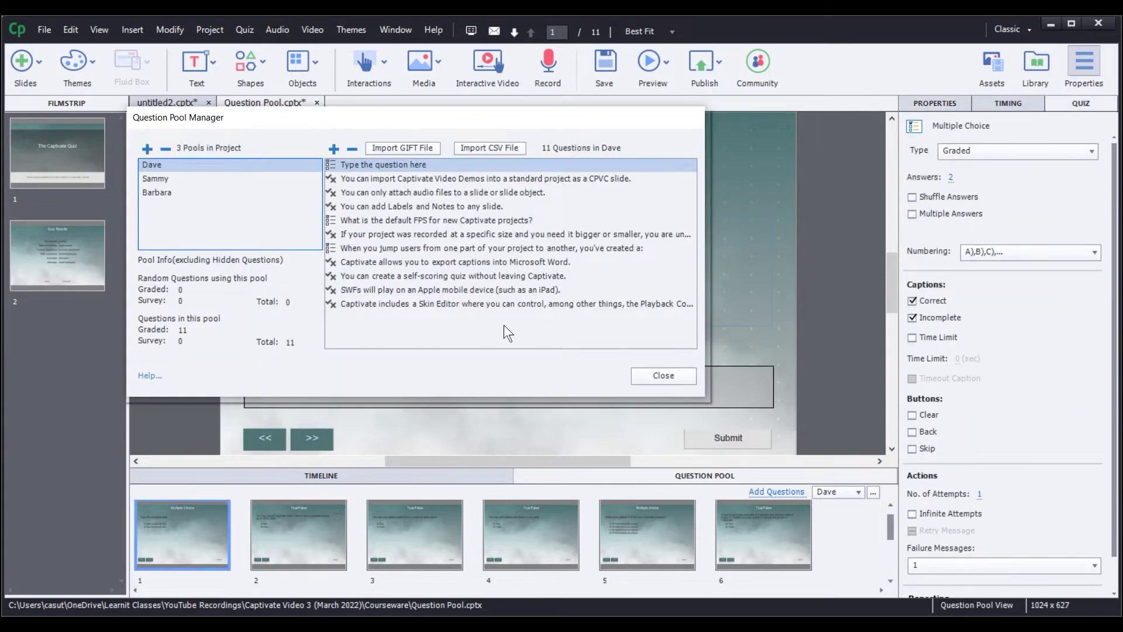
click(664, 375)
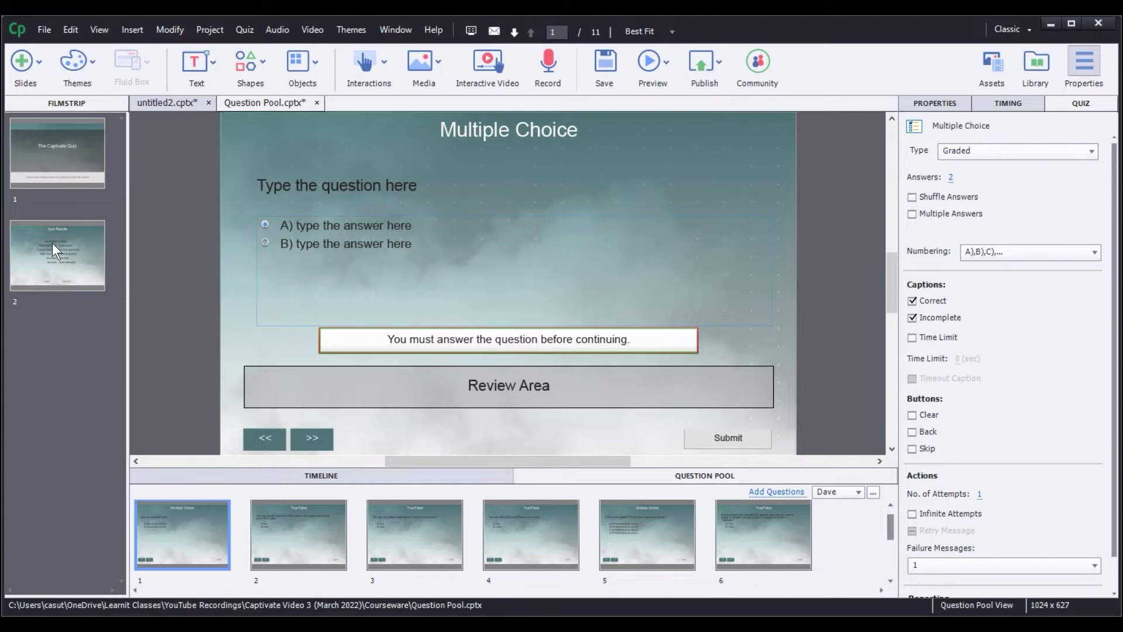
click(66, 243)
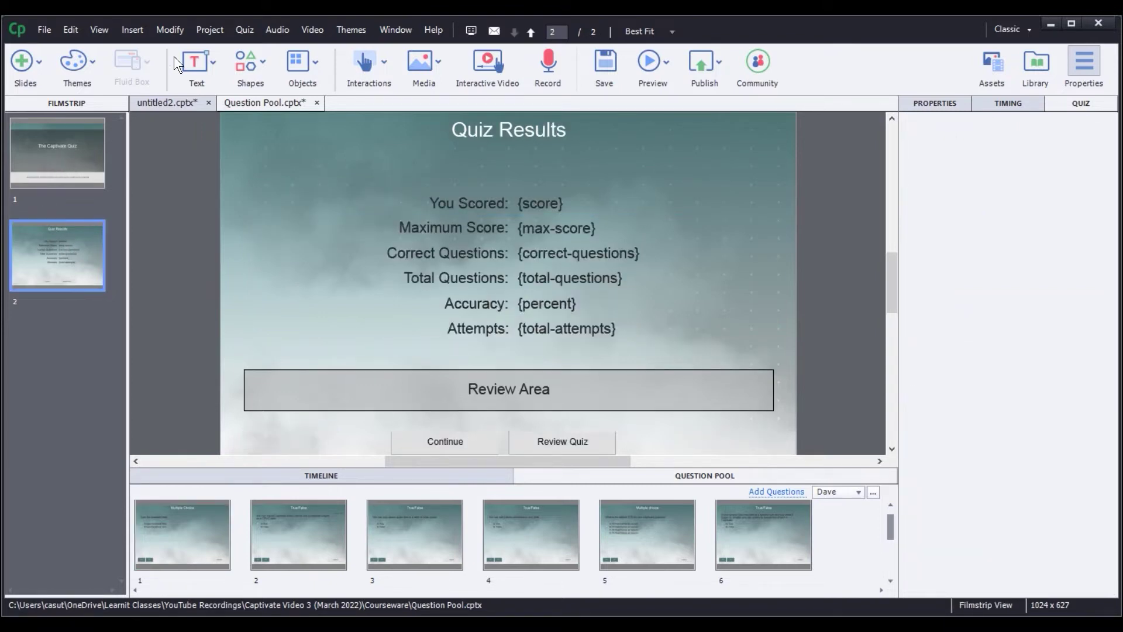
click(240, 33)
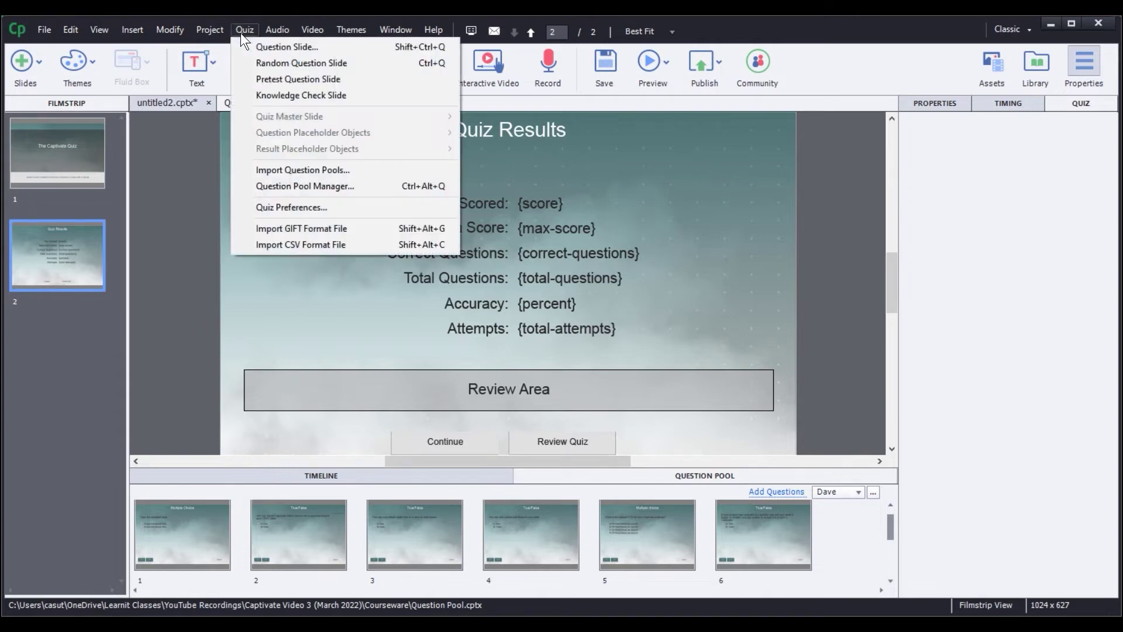
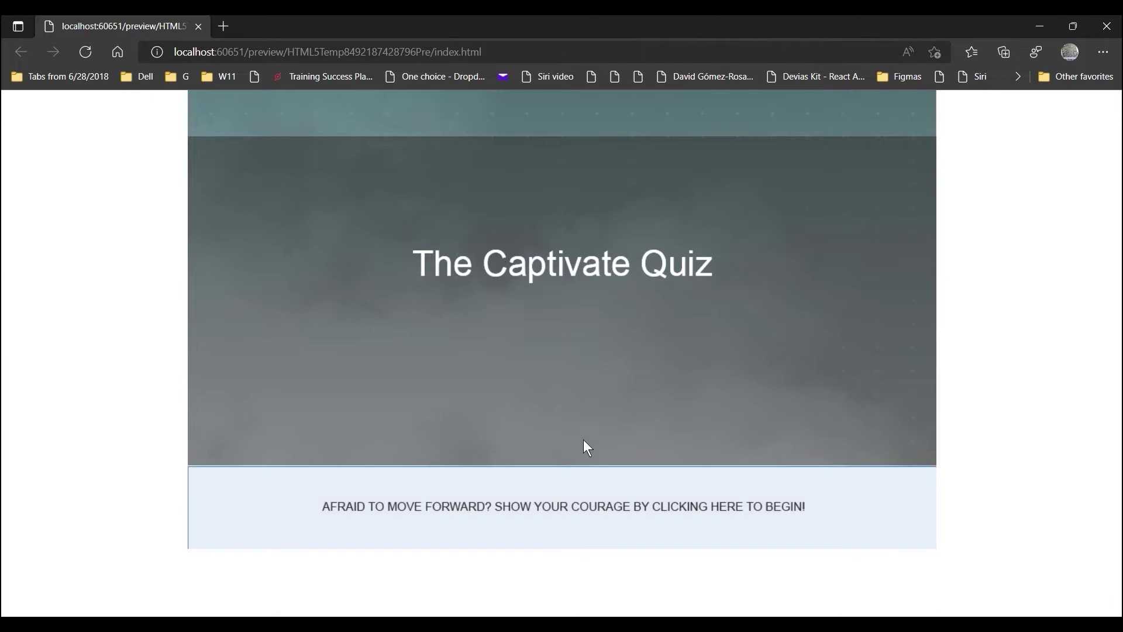
Begin the quiz in the browser preview and submit True for the question about rescaling a recorded project
click(597, 493)
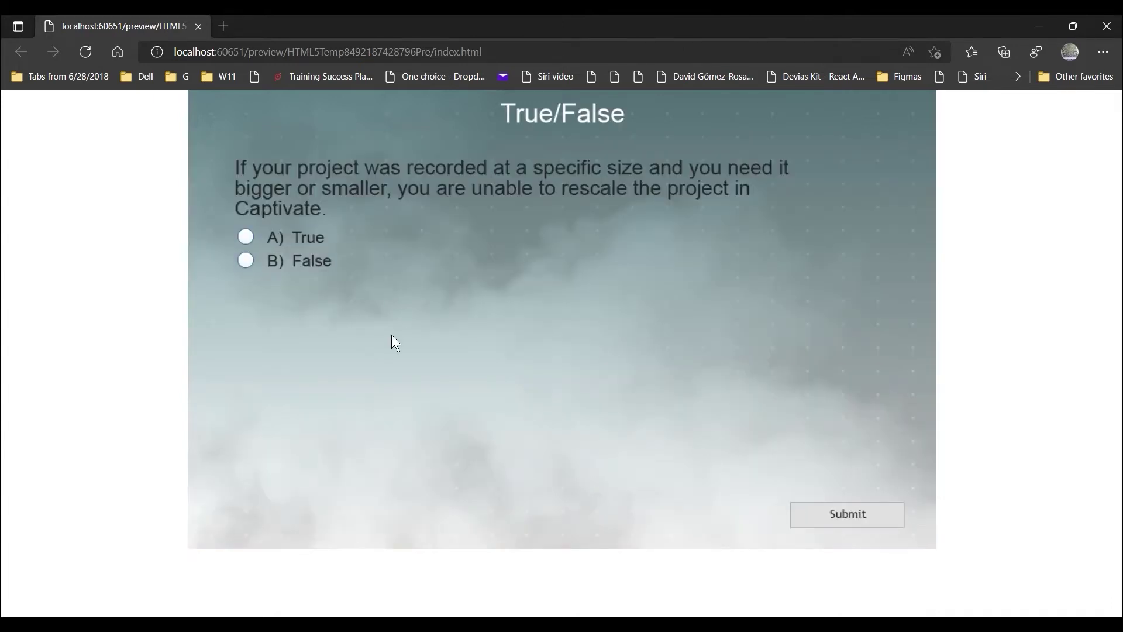
click(245, 236)
click(822, 516)
click(569, 401)
Answer what can be created in Captivate with Software Simulations and Video Demonstrations, submit, and continue to the following question
click(245, 260)
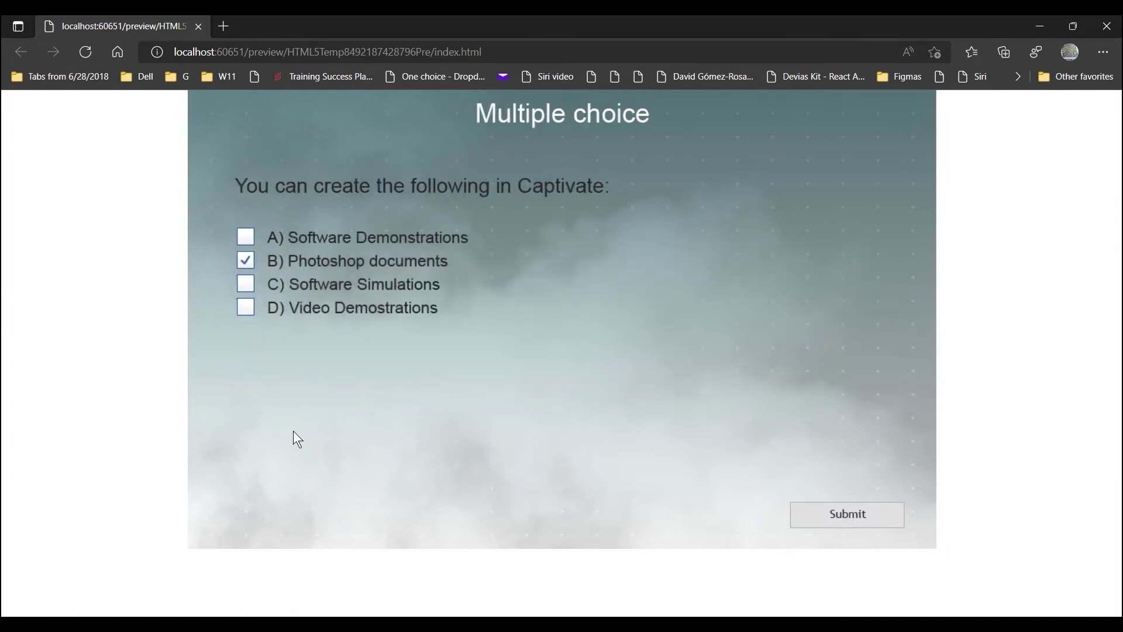
click(247, 261)
click(245, 285)
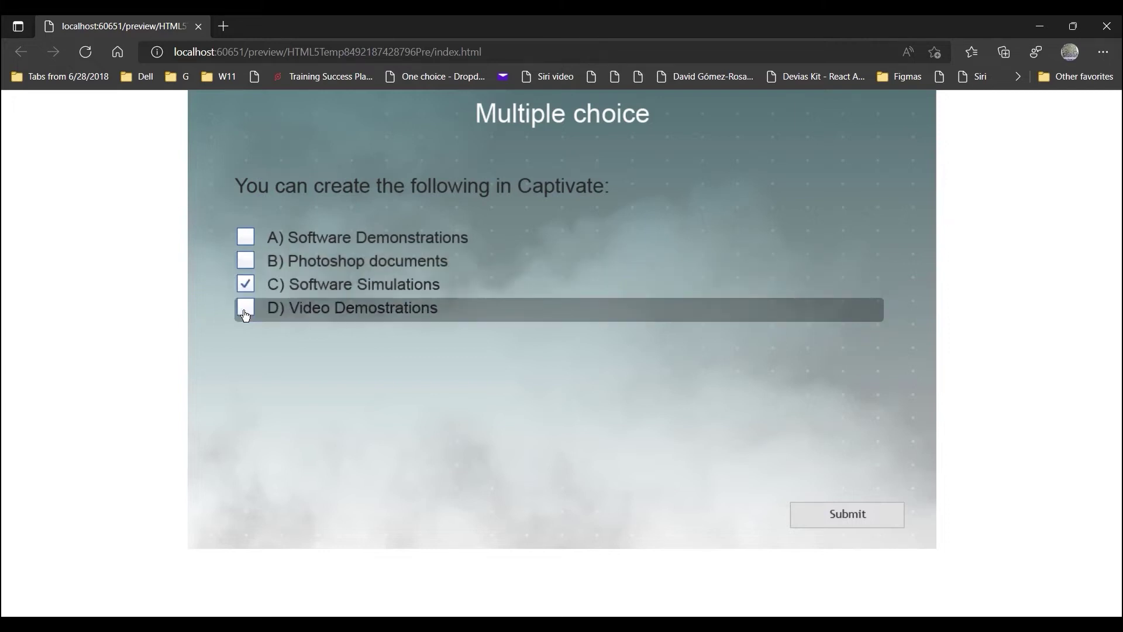
click(245, 308)
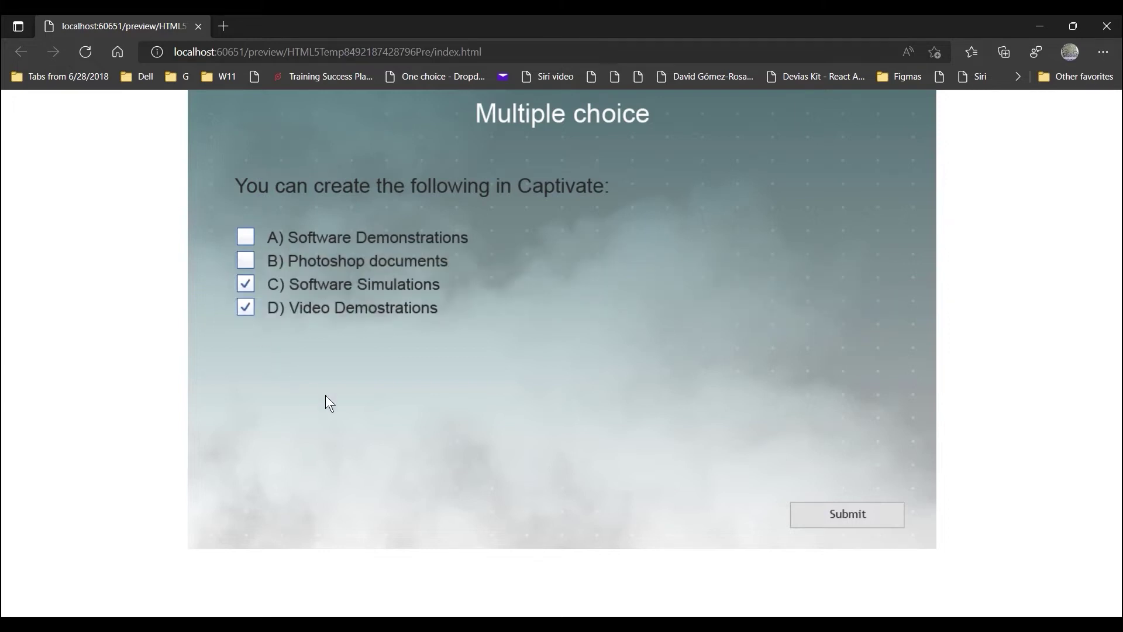
click(807, 513)
click(476, 434)
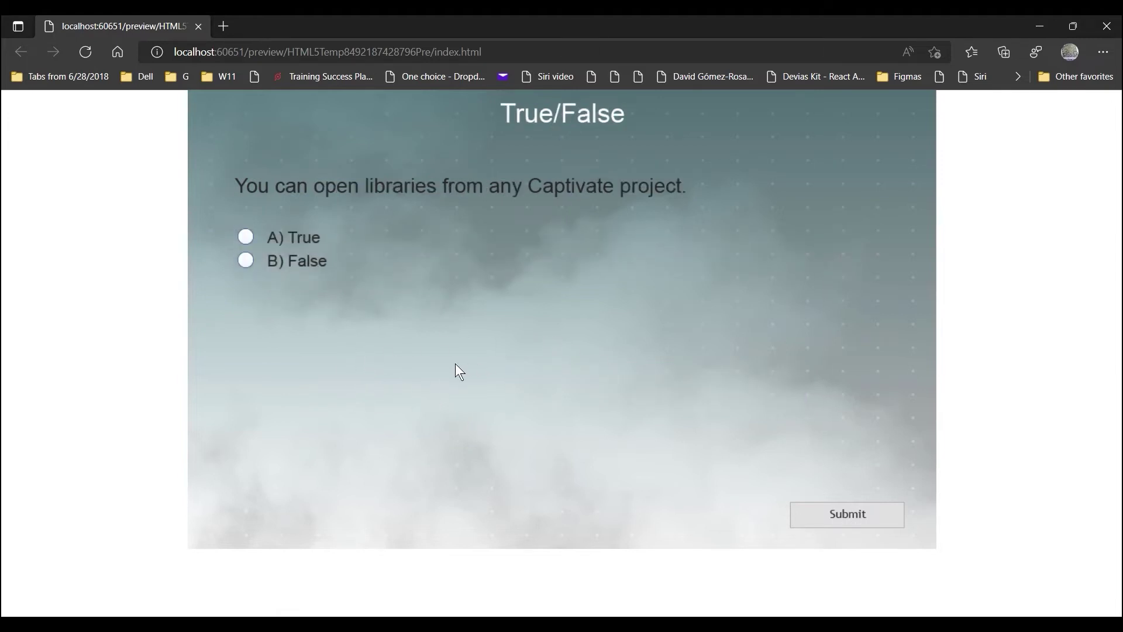
Submit True for the question about opening libraries from any project, continue, and close the preview
click(245, 237)
click(802, 518)
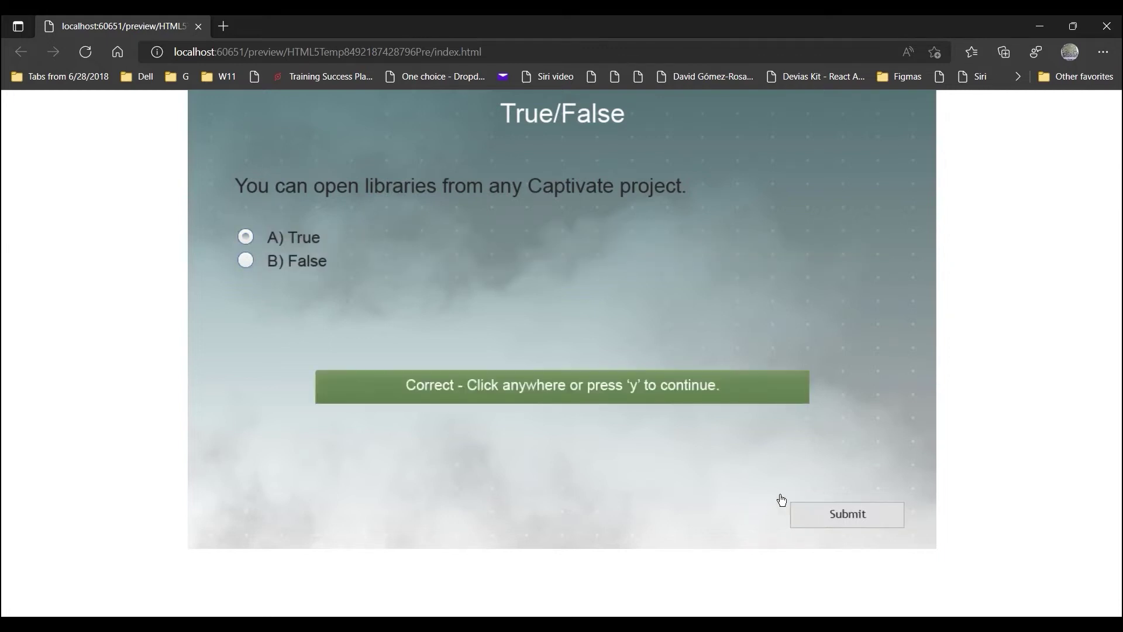
click(493, 457)
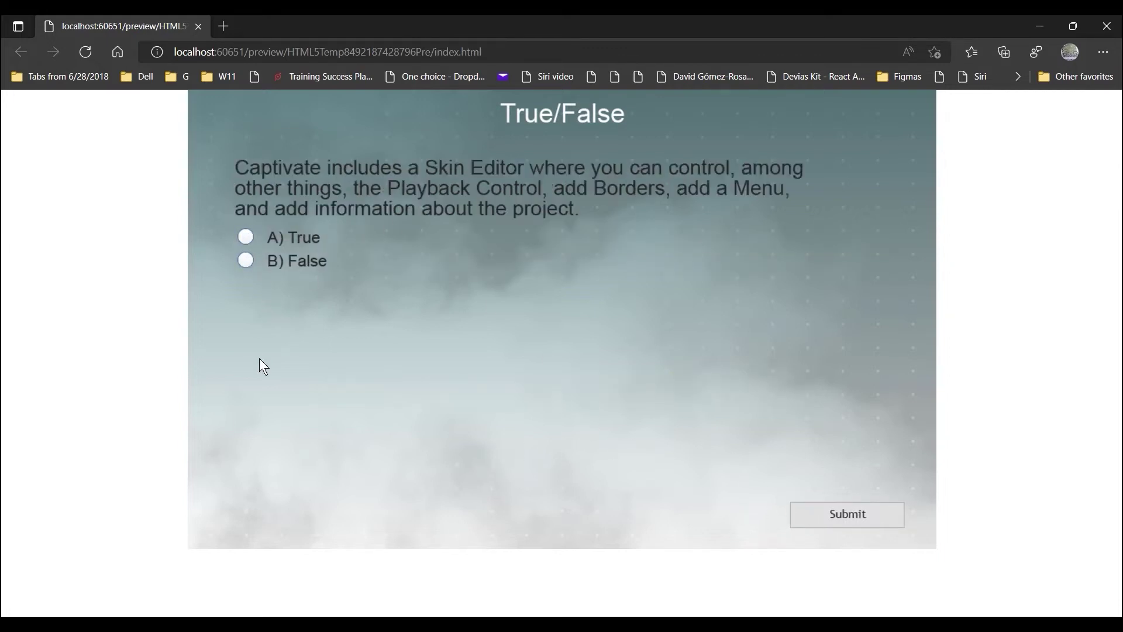
click(1104, 32)
Switch to the untitled2 project and delete its random question slide
click(33, 261)
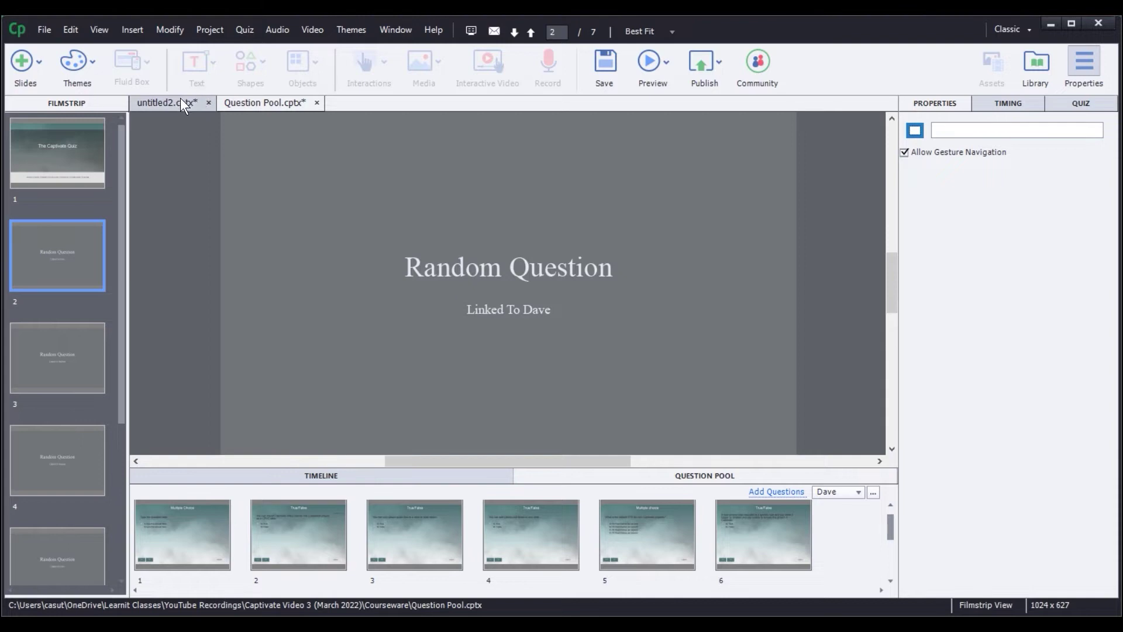
click(163, 100)
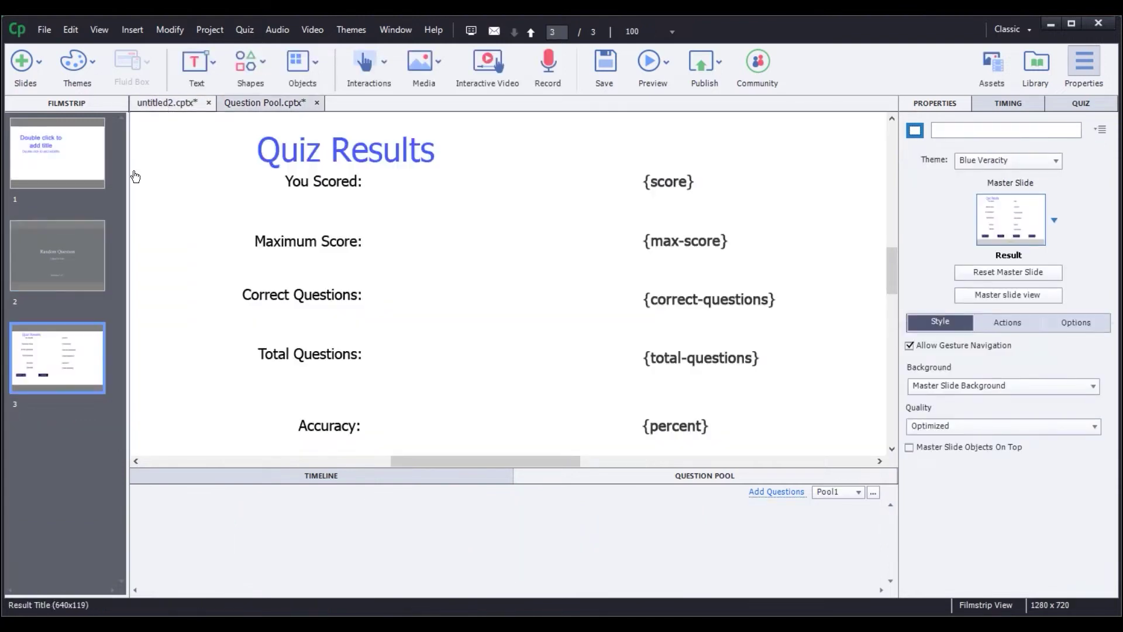
click(56, 258)
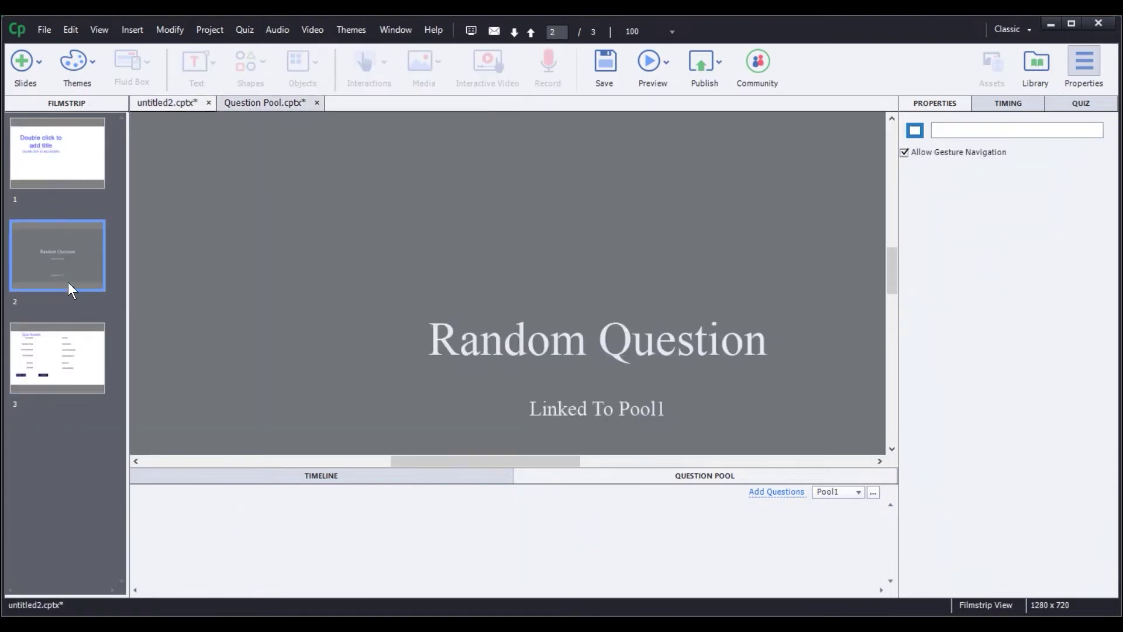
key(Delete)
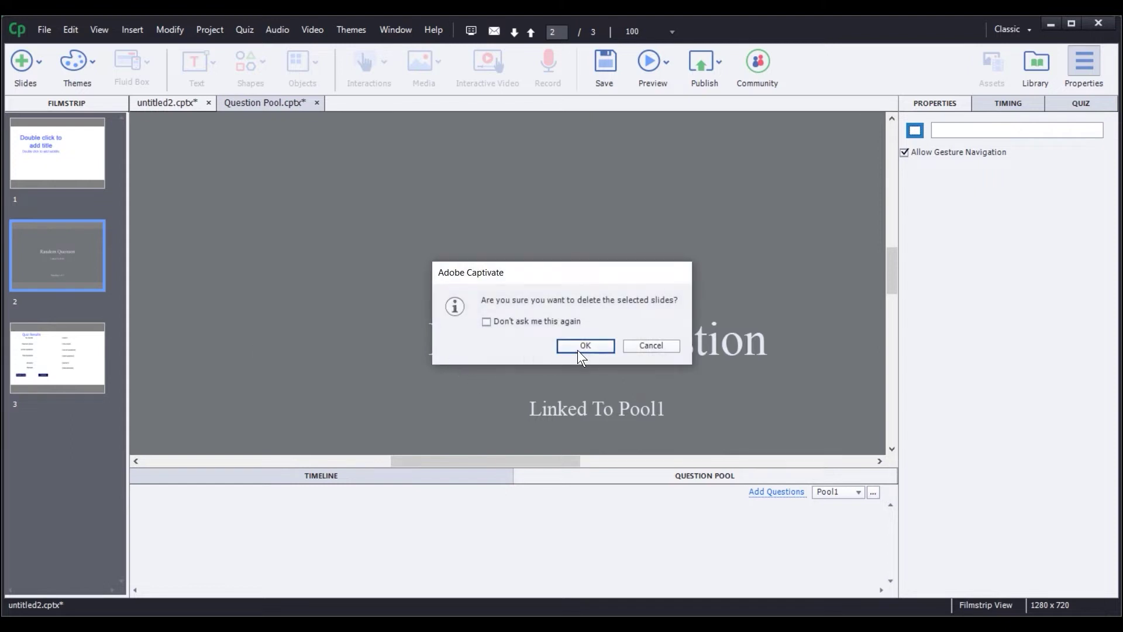
click(574, 343)
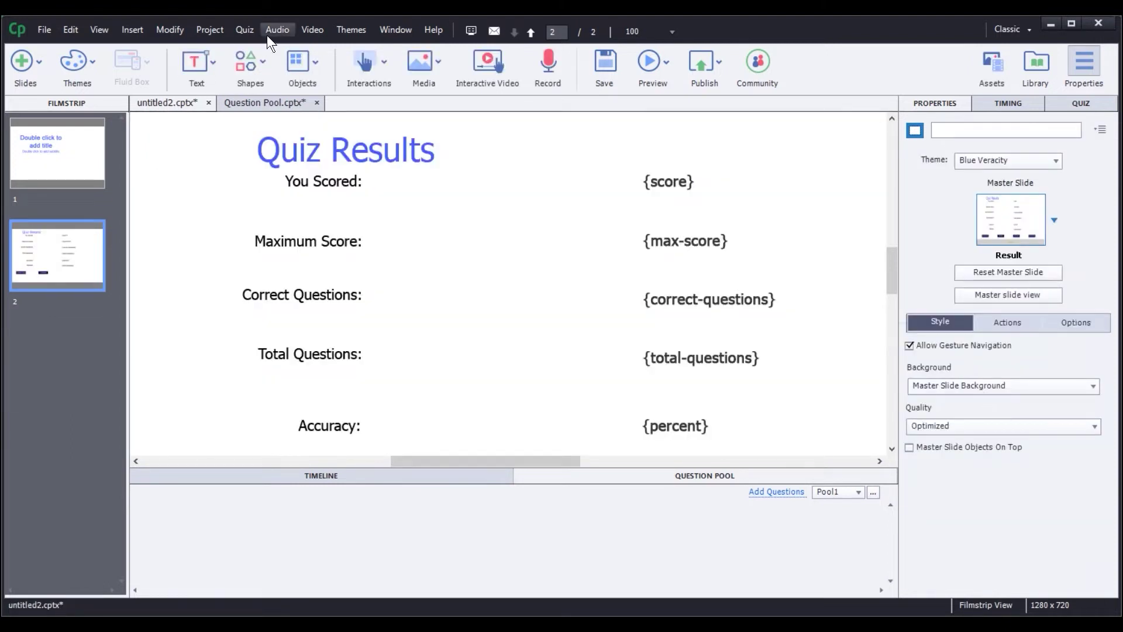
Check the contents of Pool1 in the Question Pool Manager, close it, and return to the Quiz Results slide
click(246, 30)
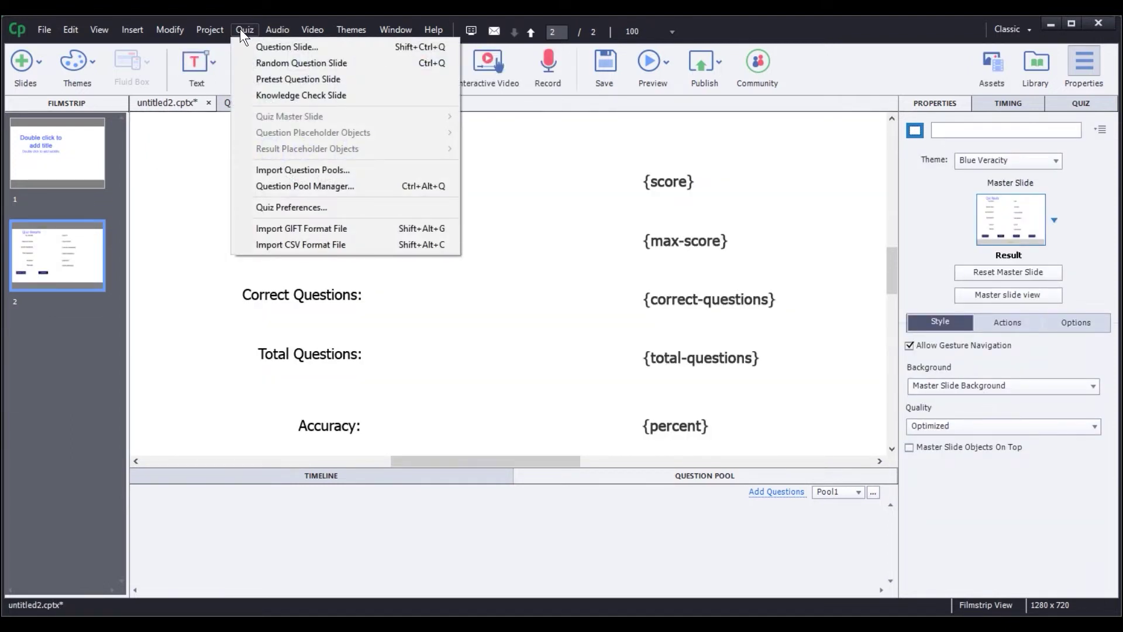
click(317, 188)
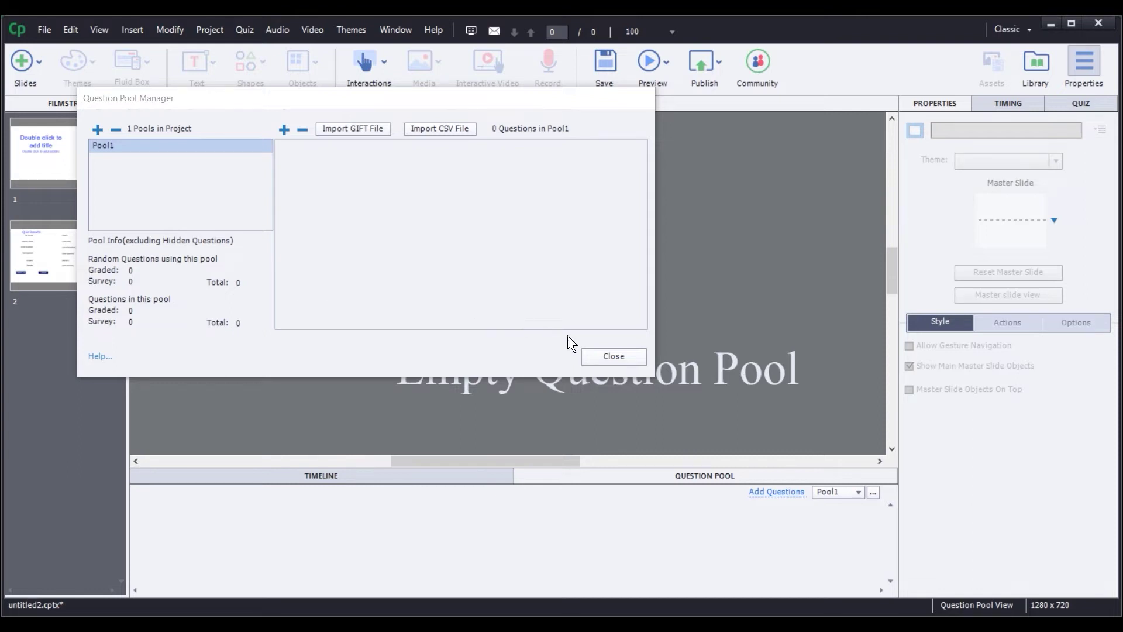
click(608, 356)
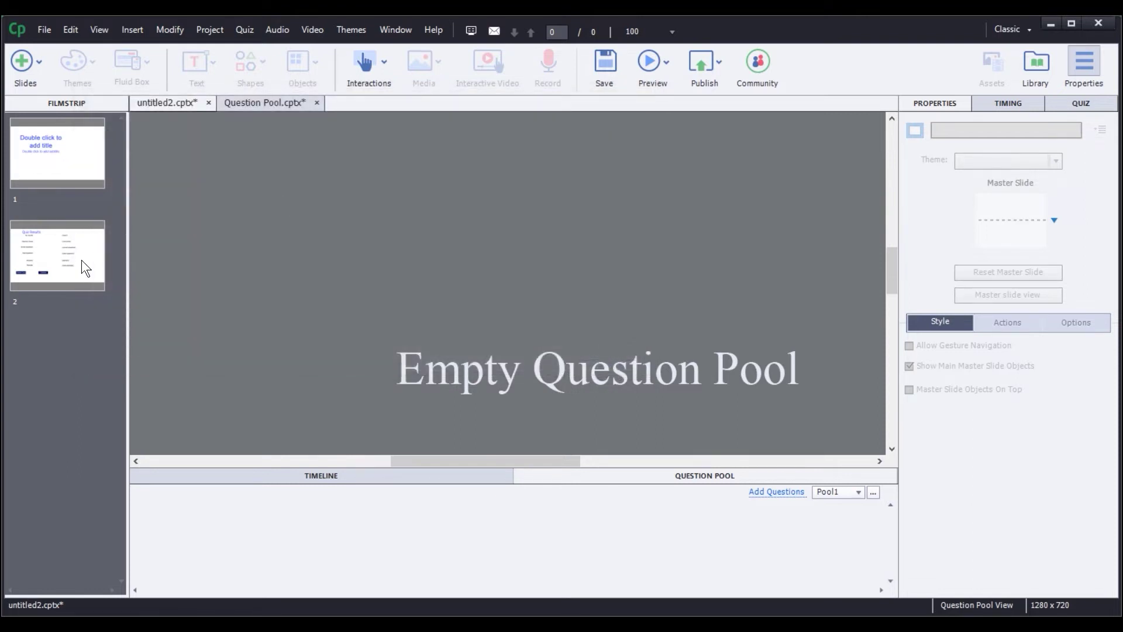
click(70, 262)
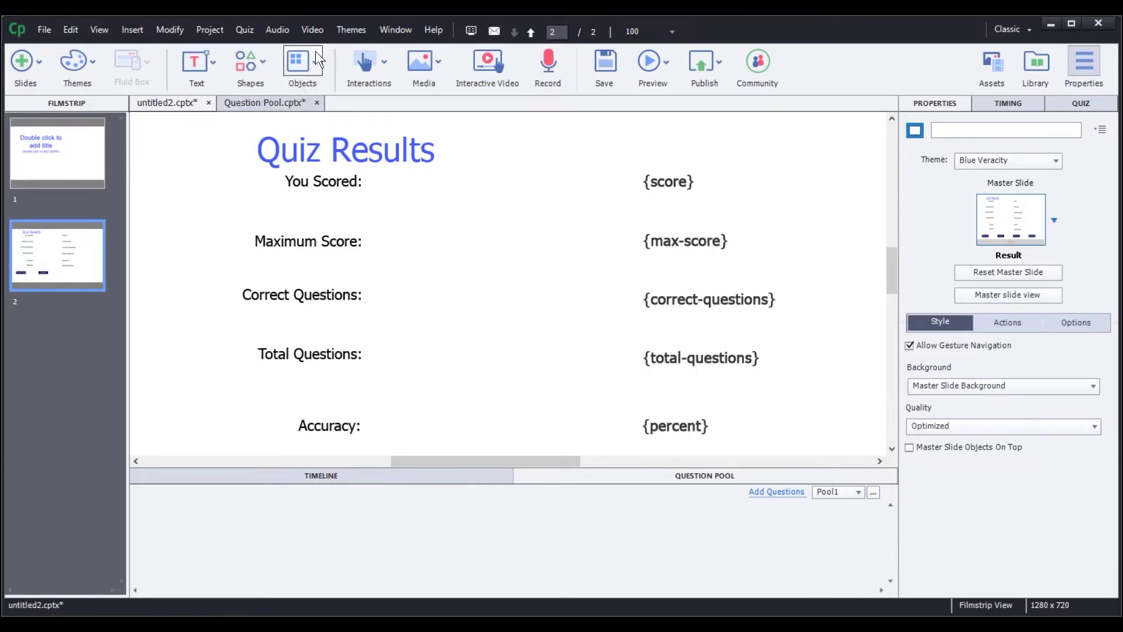
click(251, 29)
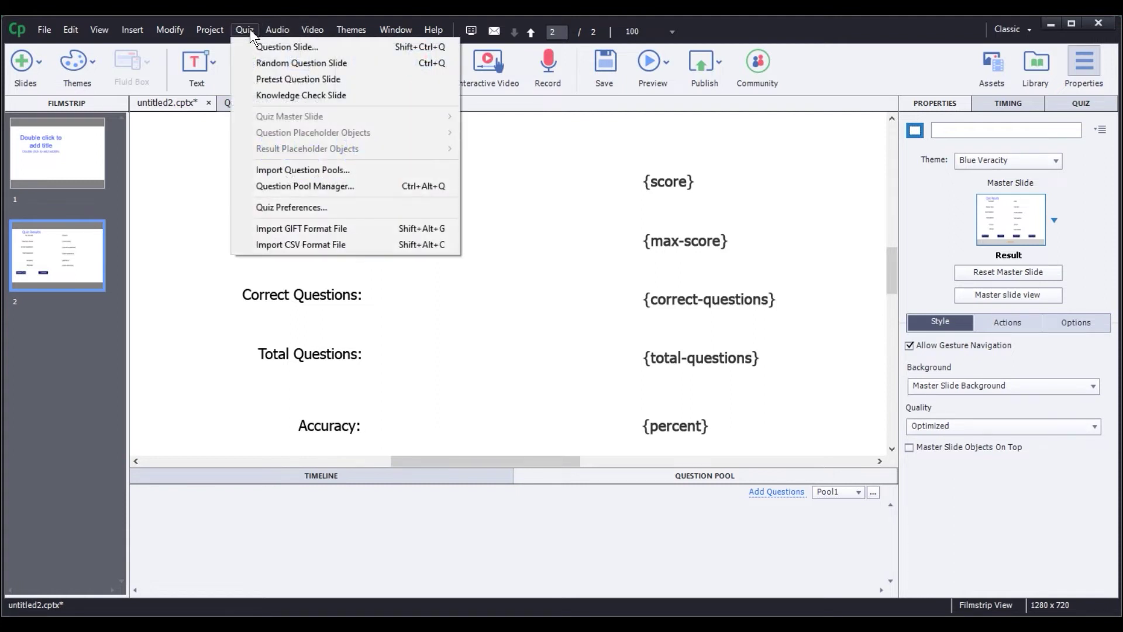
click(293, 171)
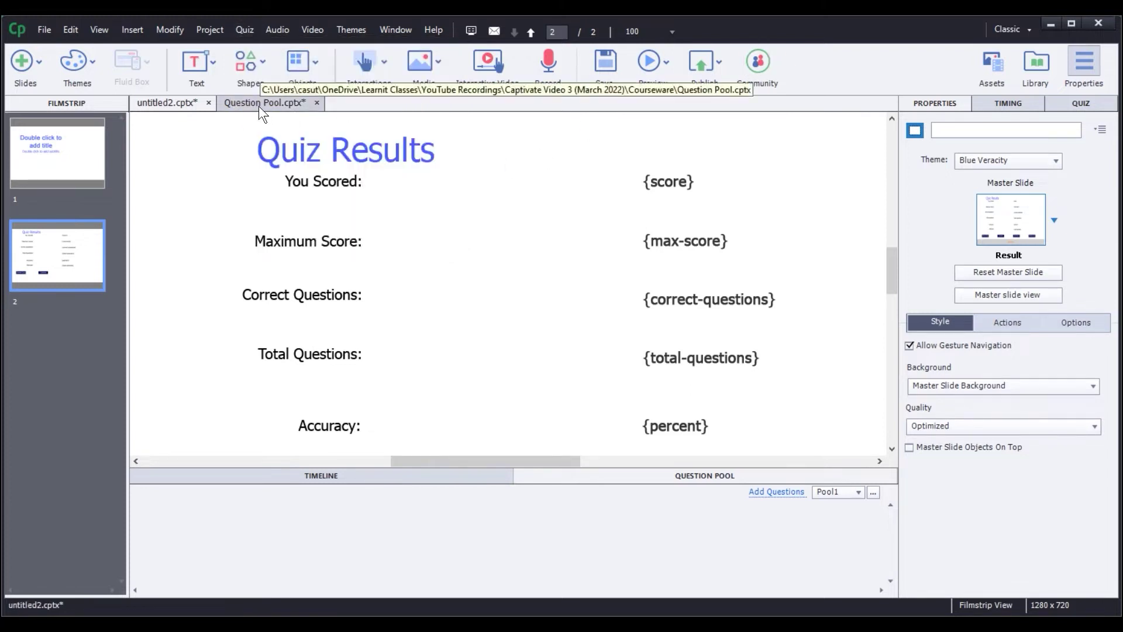
Return to the Question Pool project, save it under its existing name, and close it
click(258, 106)
click(45, 28)
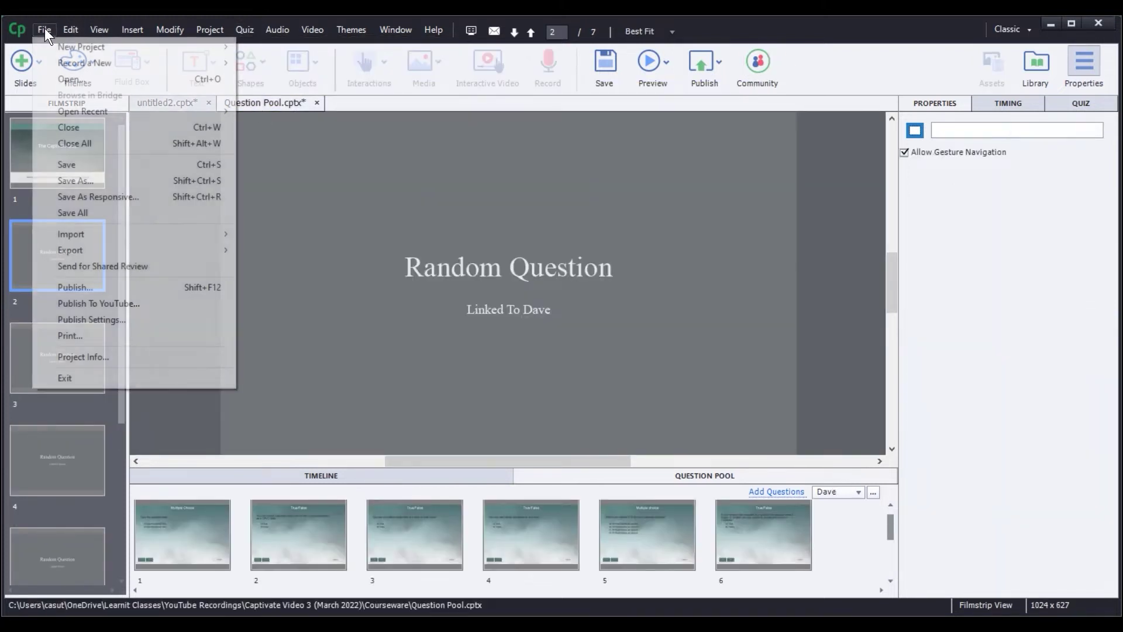
click(73, 178)
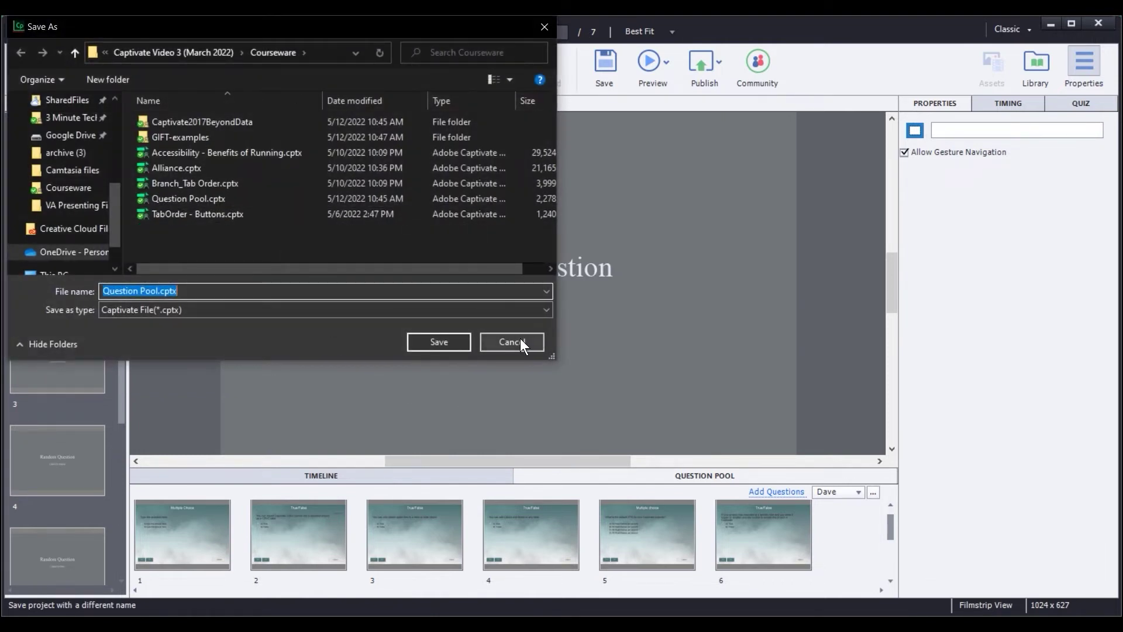
click(520, 338)
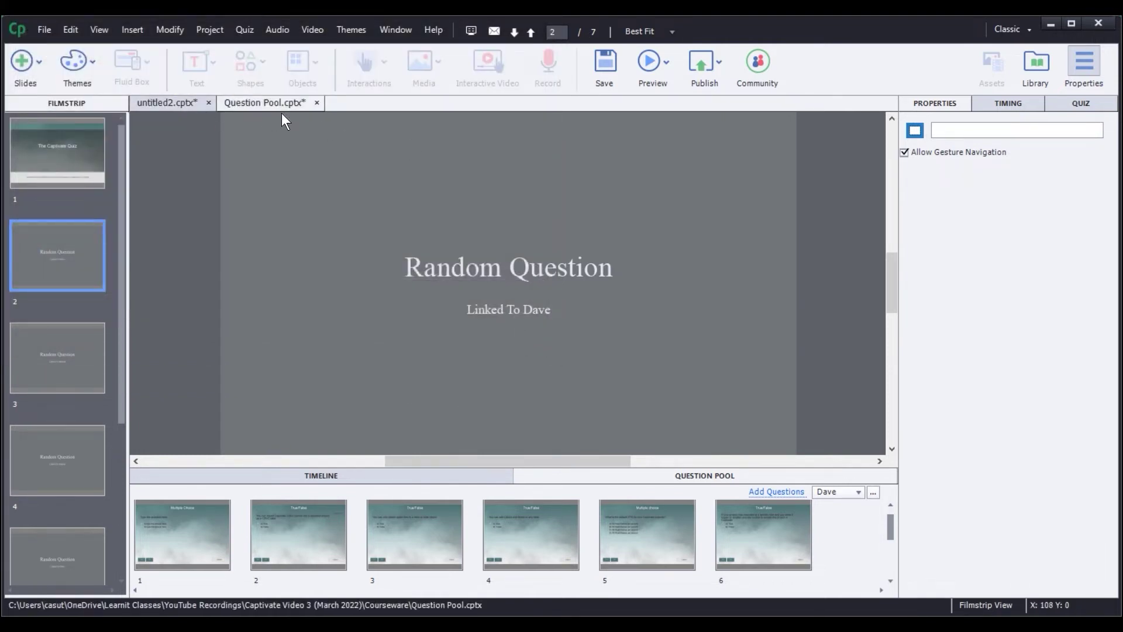
click(317, 103)
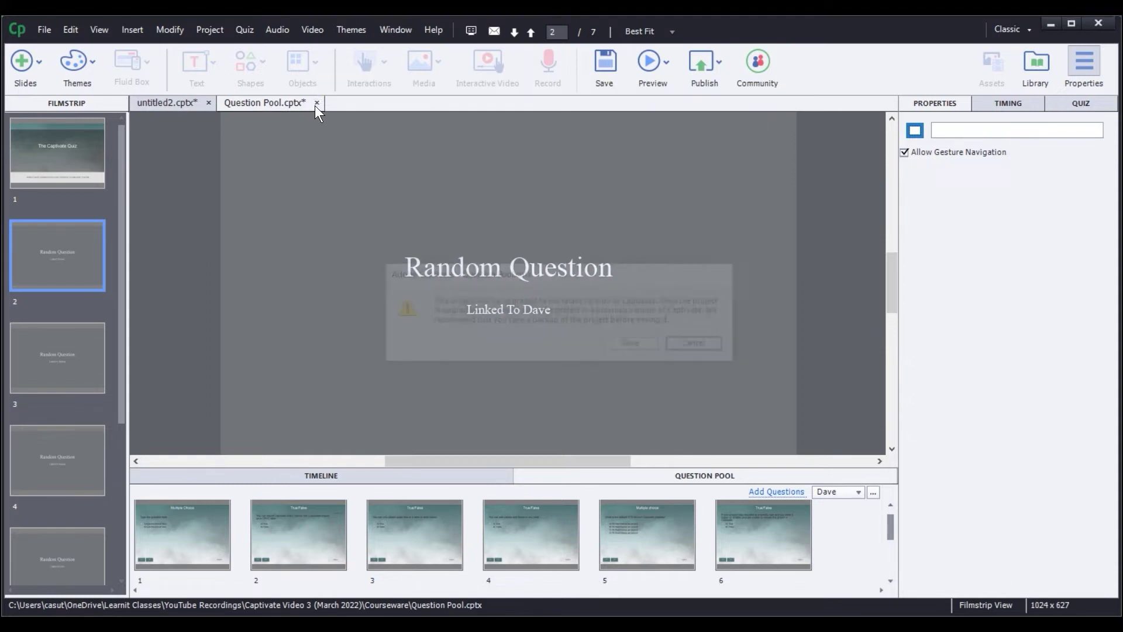
click(634, 346)
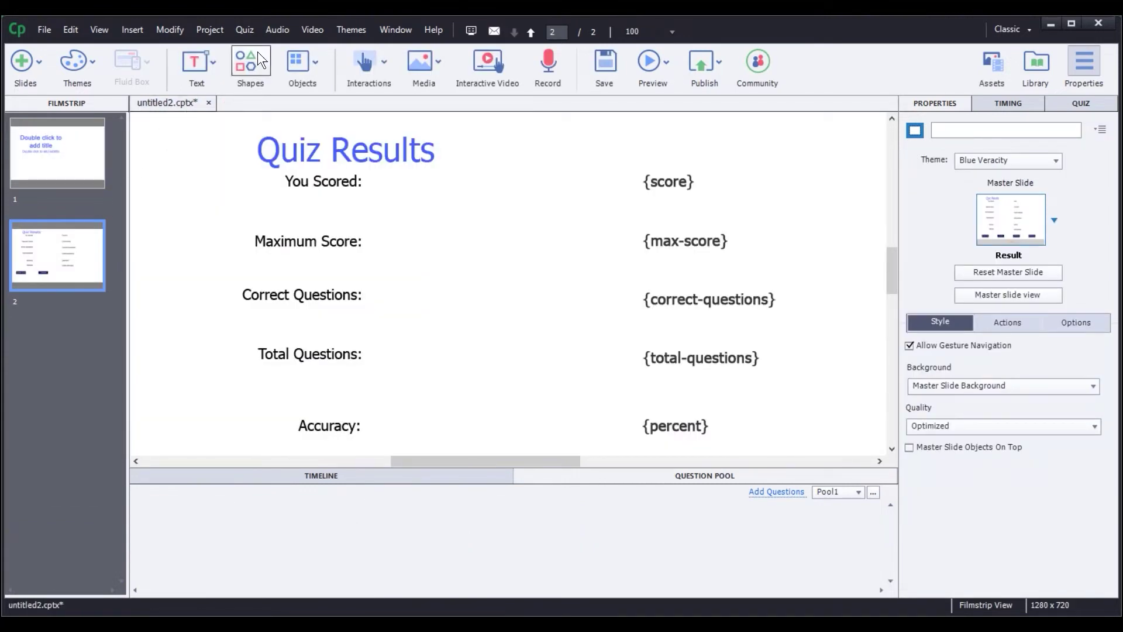
Start importing question pools into untitled2 from Question Pool.cptx in the Captivate Video 3 (March 2022) Courseware folder
click(239, 34)
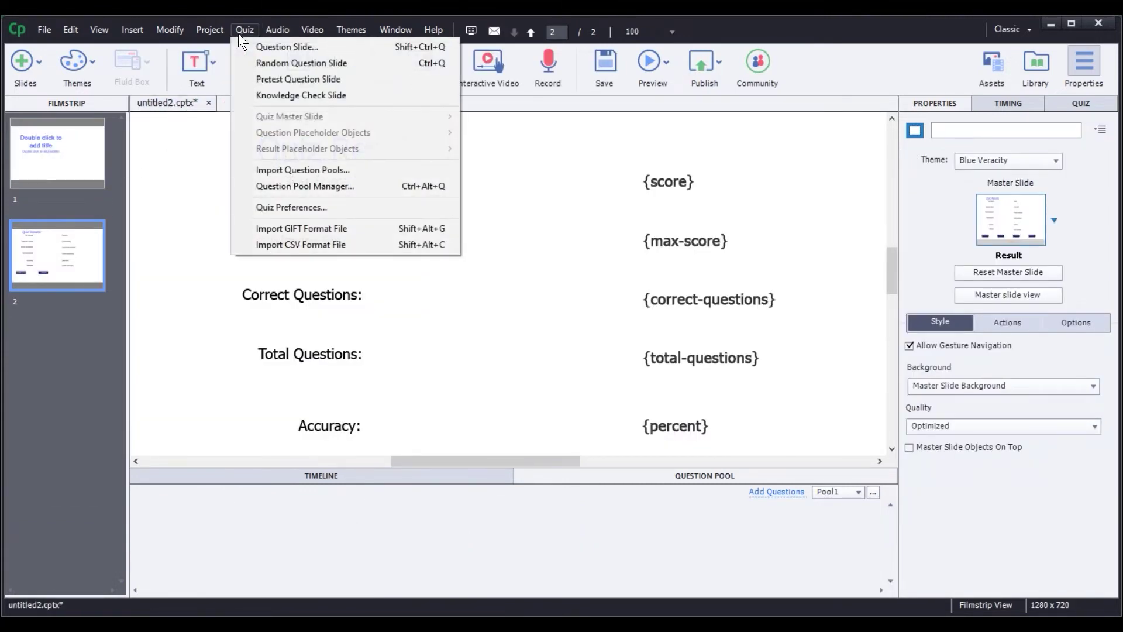
click(307, 168)
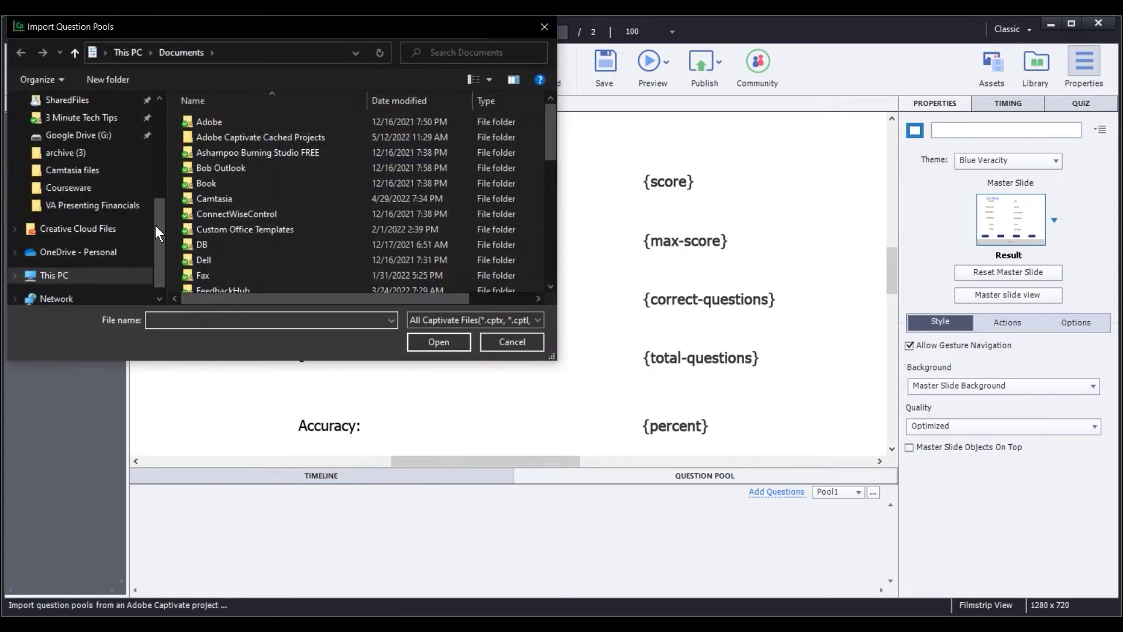
drag(157, 227, 160, 135)
click(70, 130)
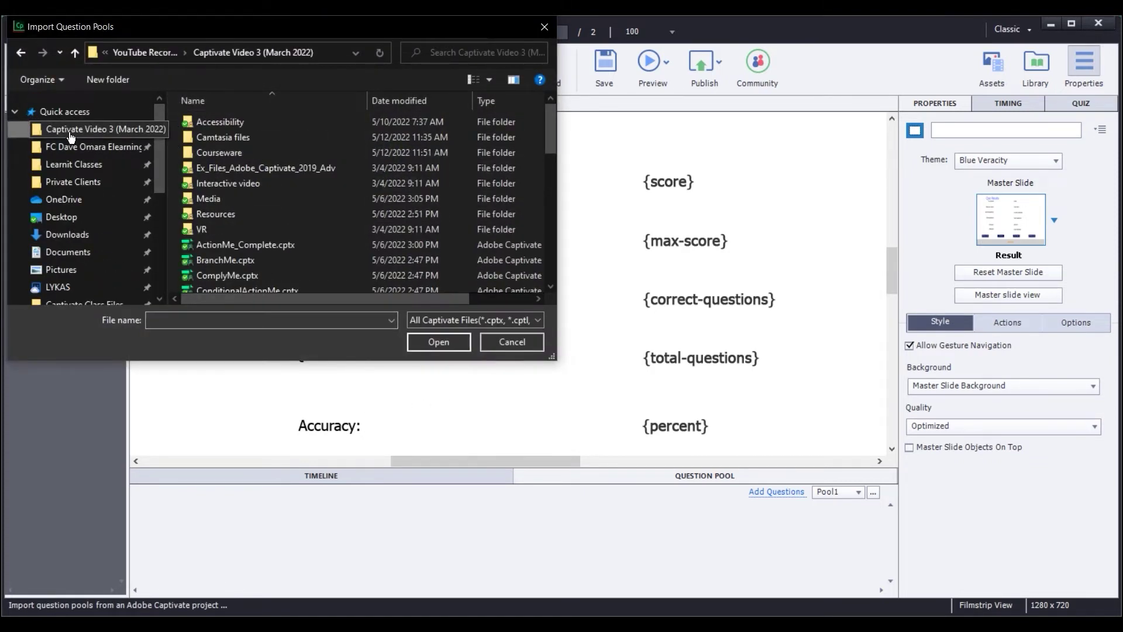
double_click(248, 152)
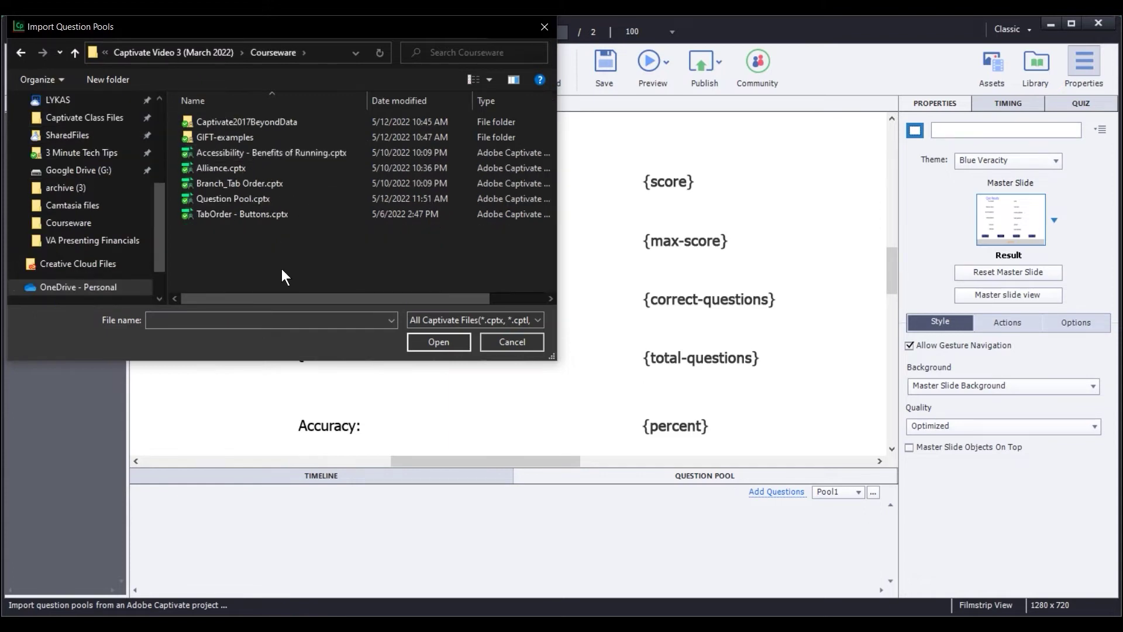
double_click(193, 198)
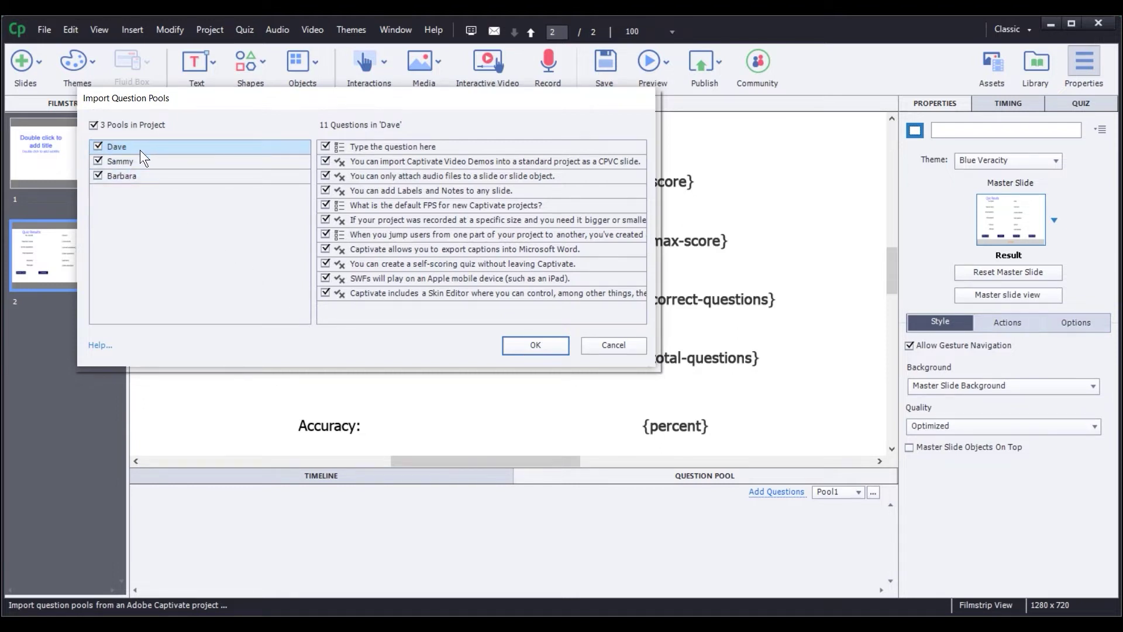
Keep all three pools and all questions of the first pool included, and complete the import
click(139, 150)
click(170, 151)
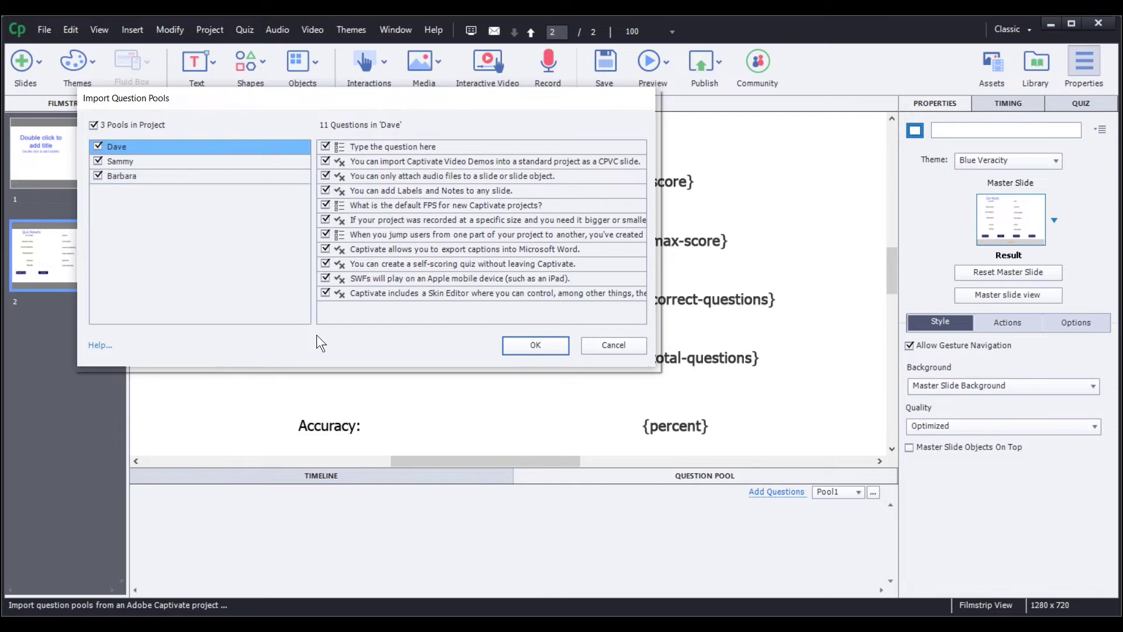
click(526, 342)
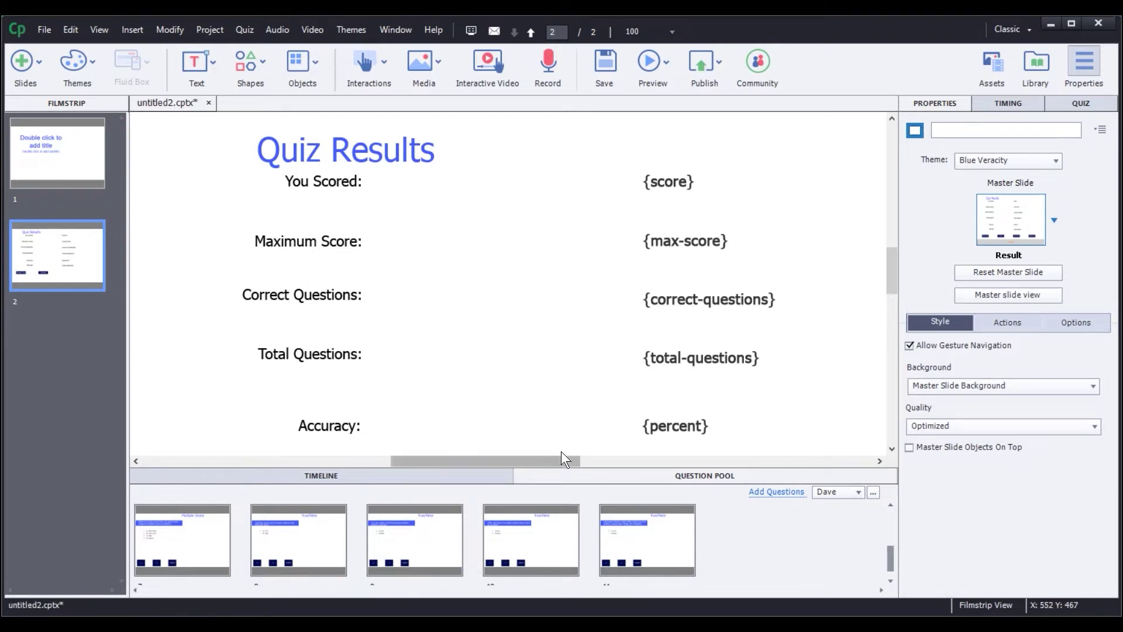
Show Pool1 in the question pool view and list the project's available pools
click(683, 477)
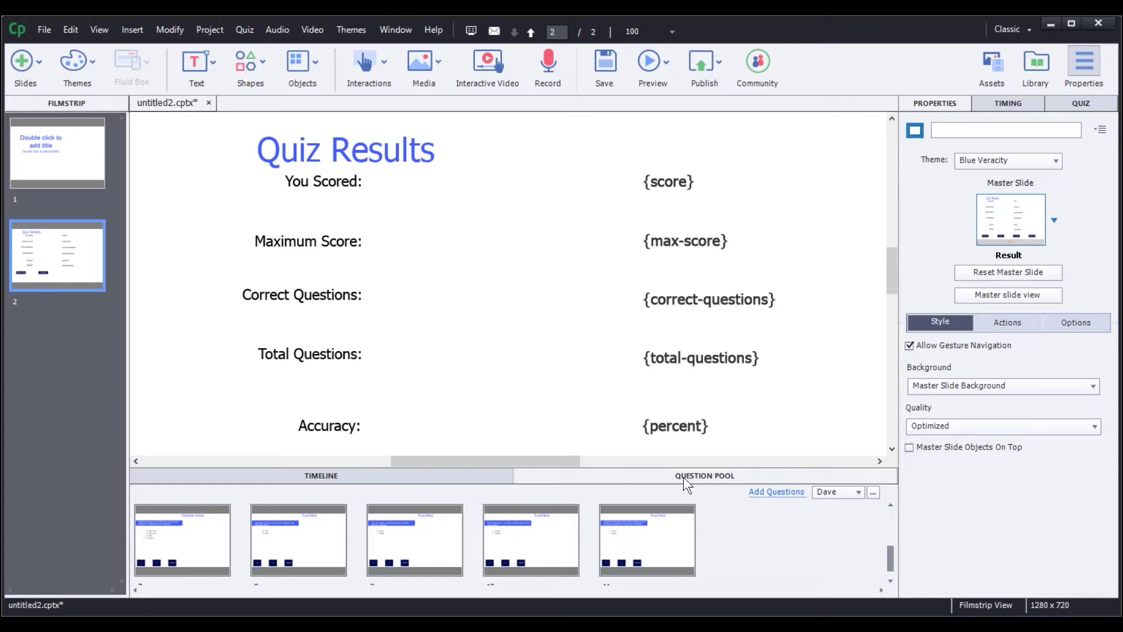
click(835, 490)
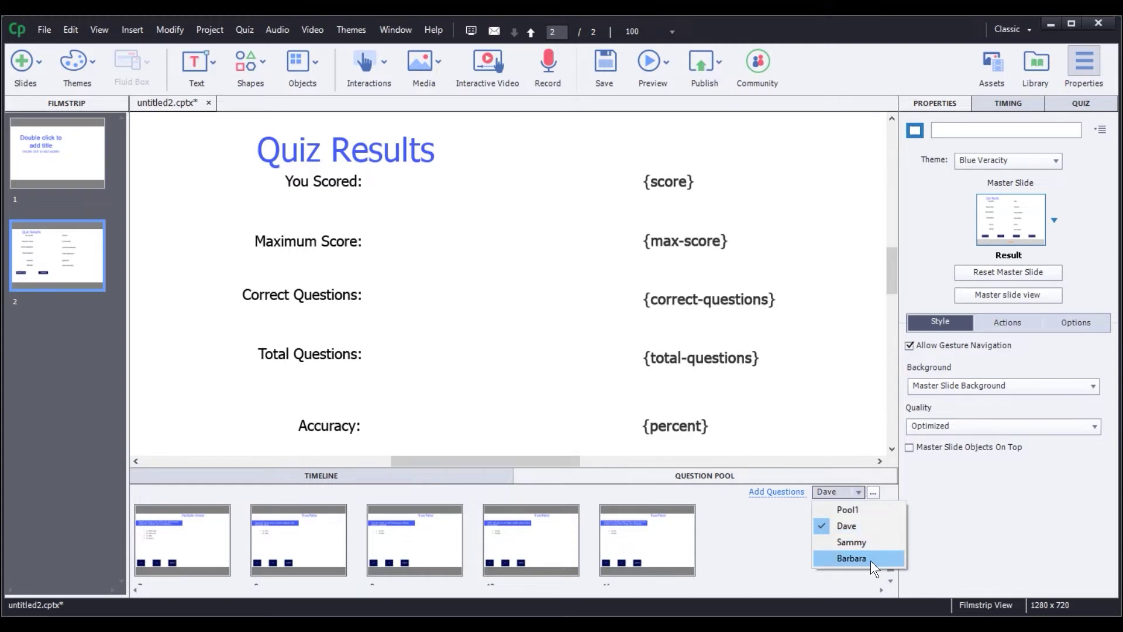
click(840, 510)
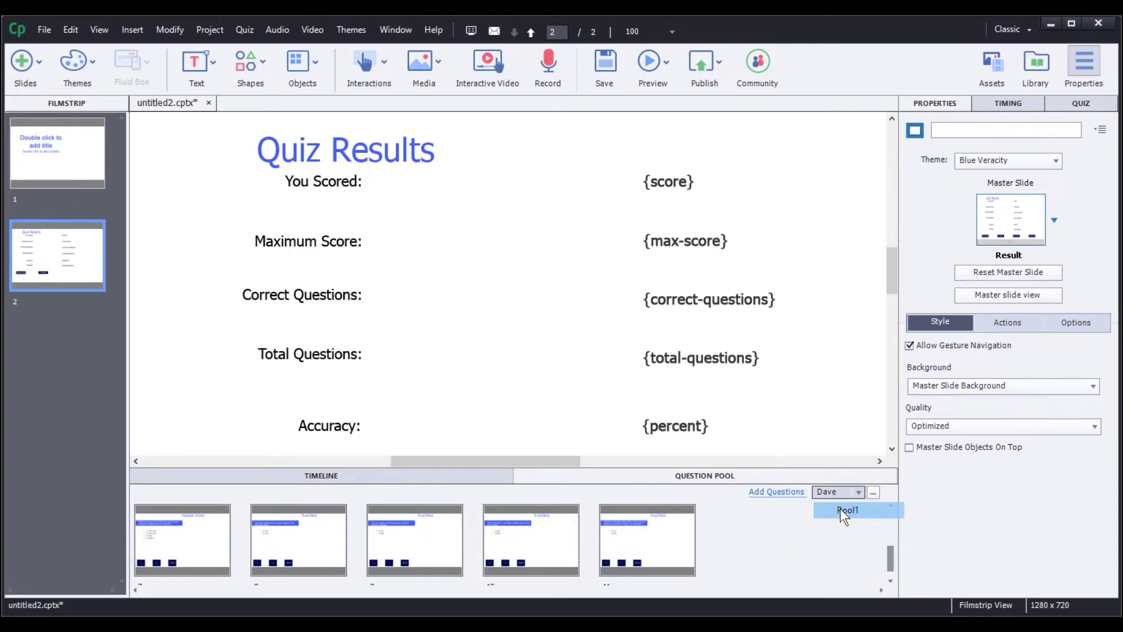
click(827, 492)
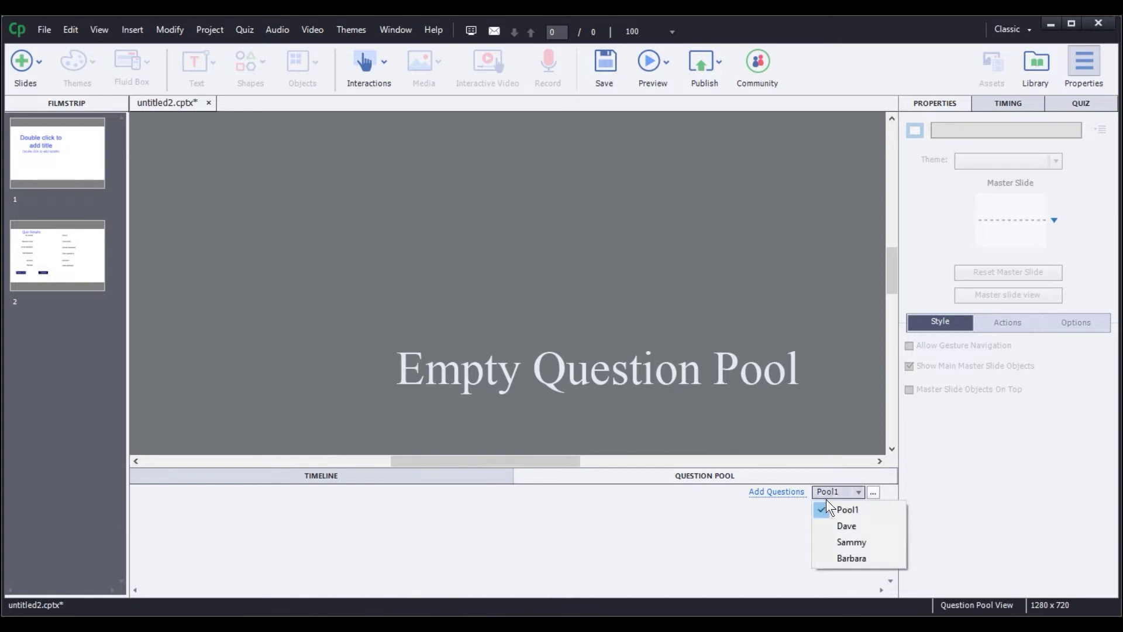
Look through the three imported question pools listed after Pool1, ending on the last one
click(848, 530)
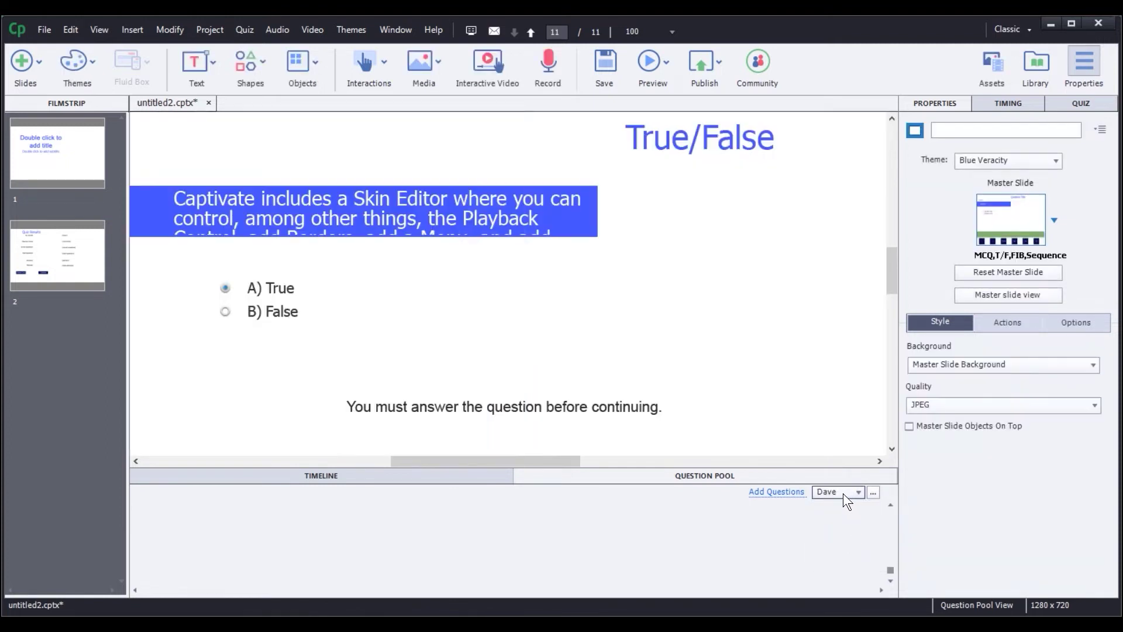
click(818, 491)
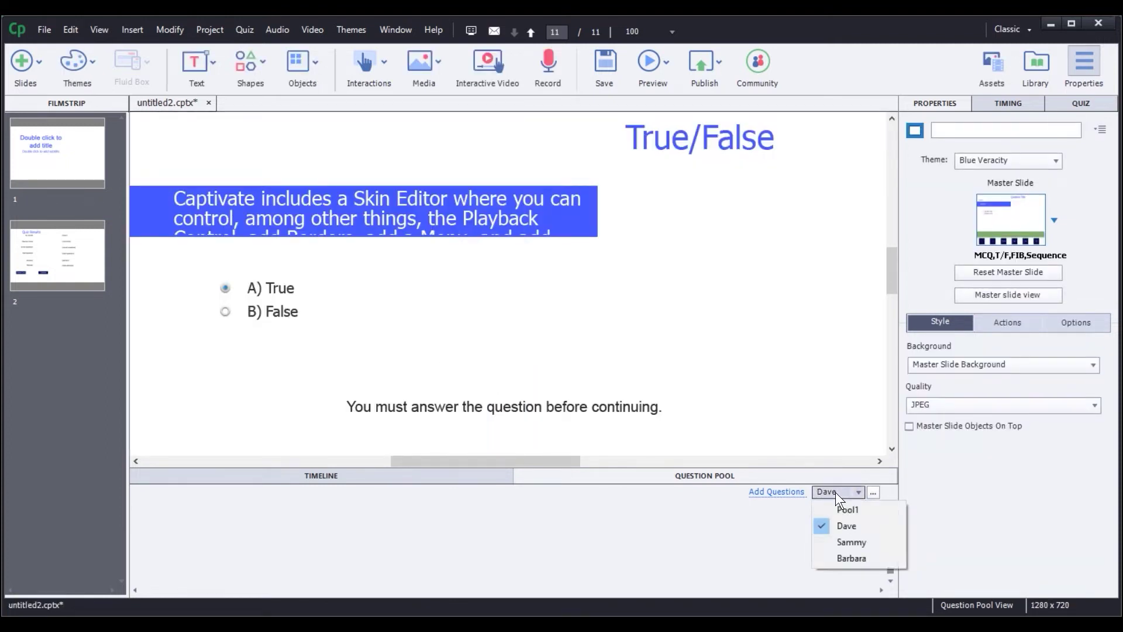
click(836, 542)
click(848, 492)
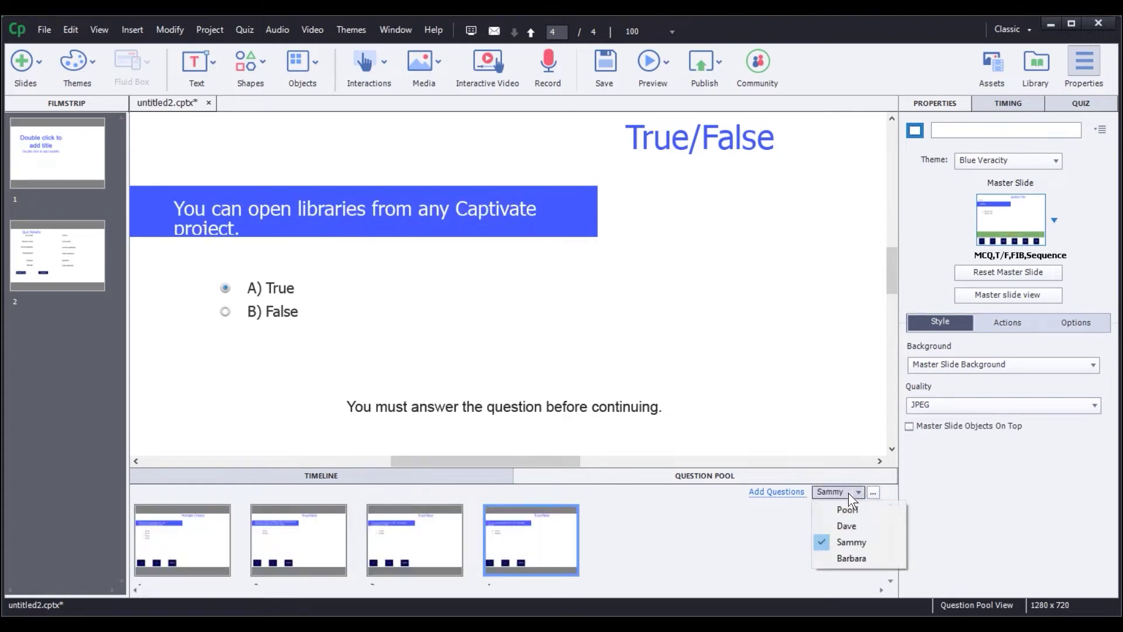
click(844, 558)
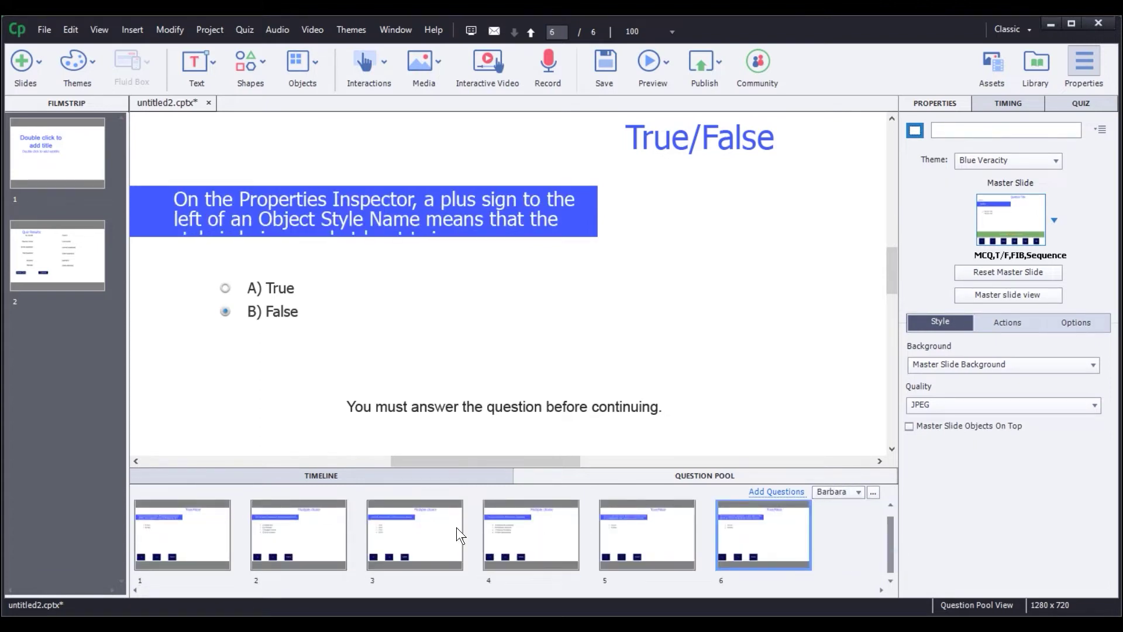
Delete the empty Pool1 from the project in the Question Pool Manager
click(249, 26)
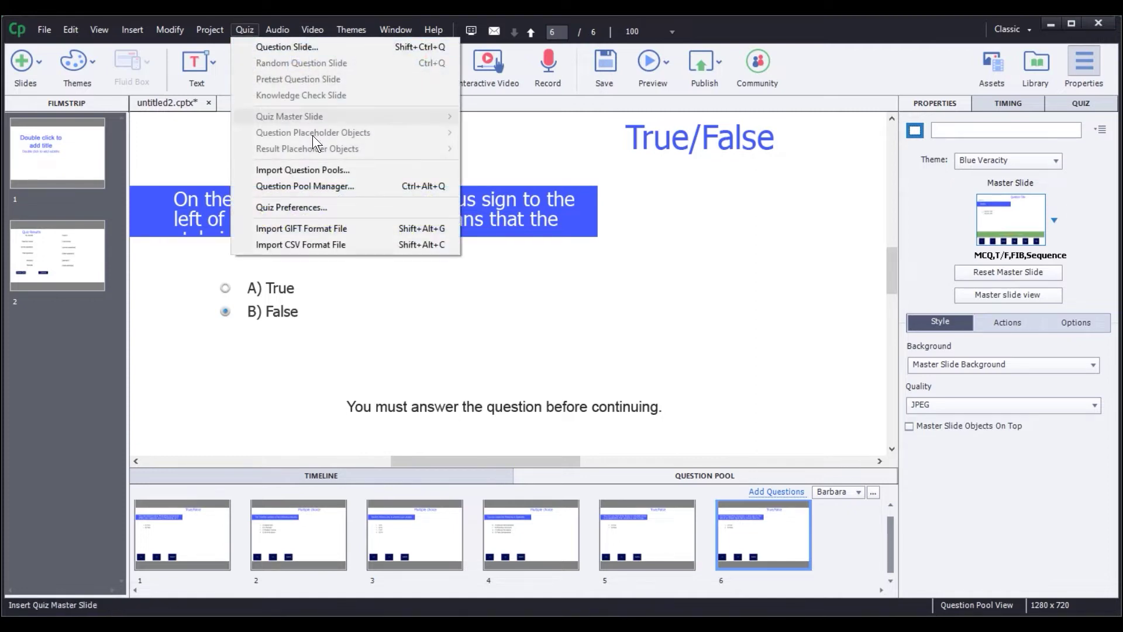
click(325, 185)
click(130, 150)
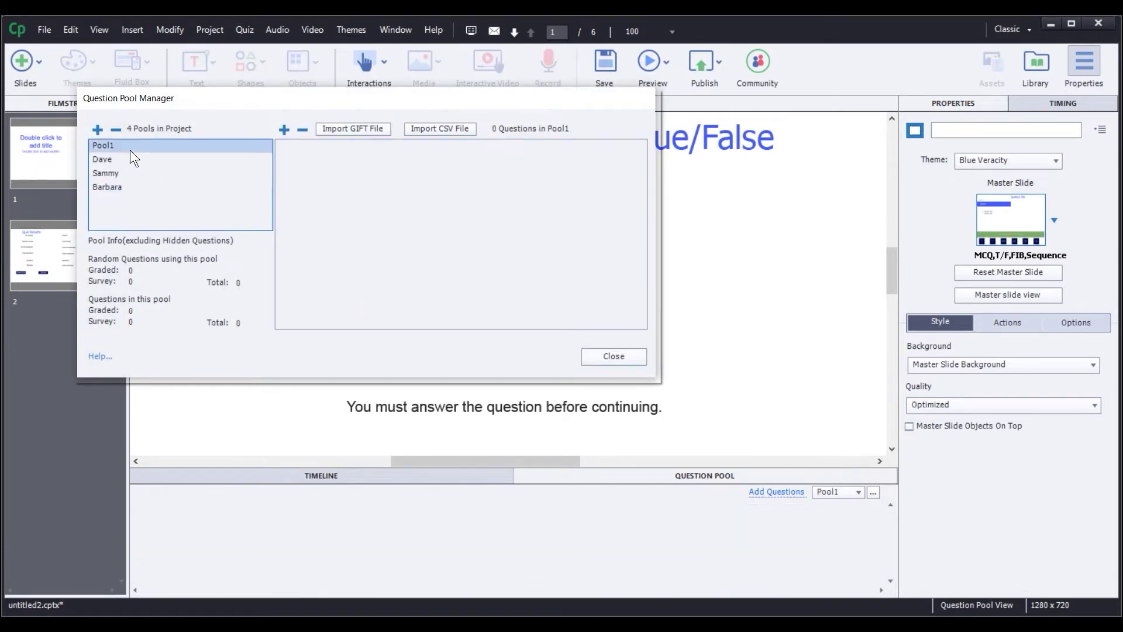
click(121, 129)
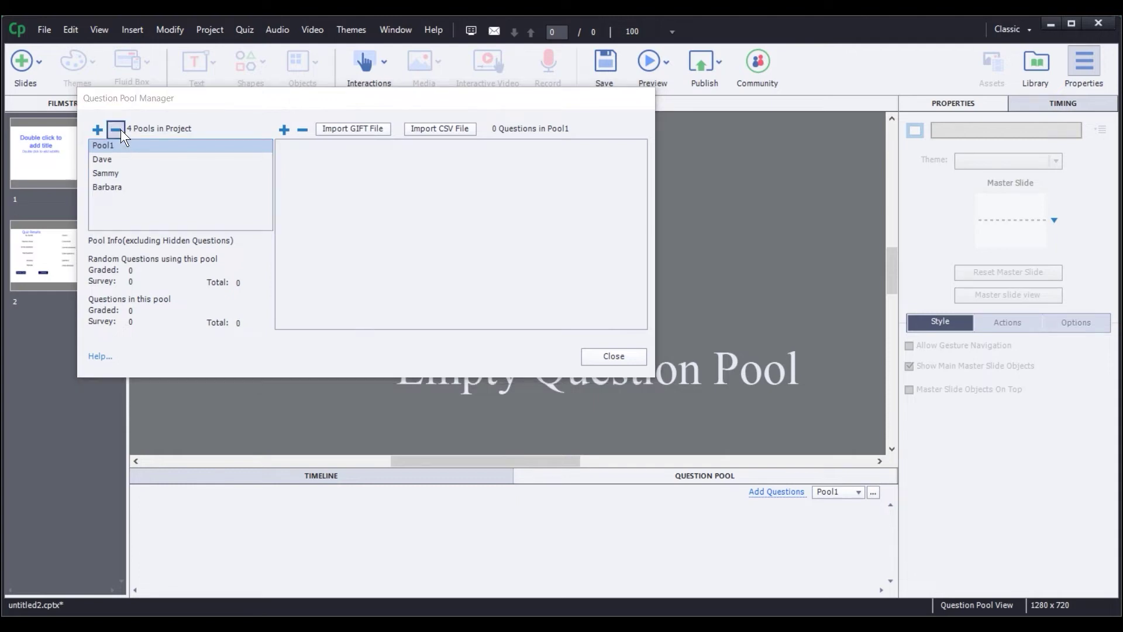
click(455, 269)
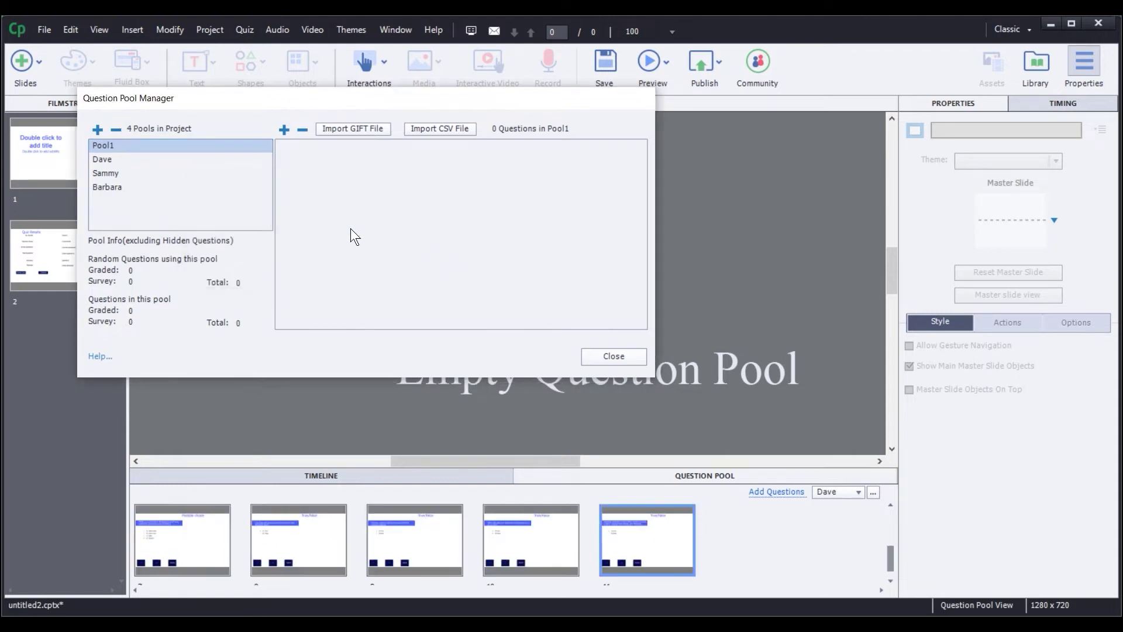
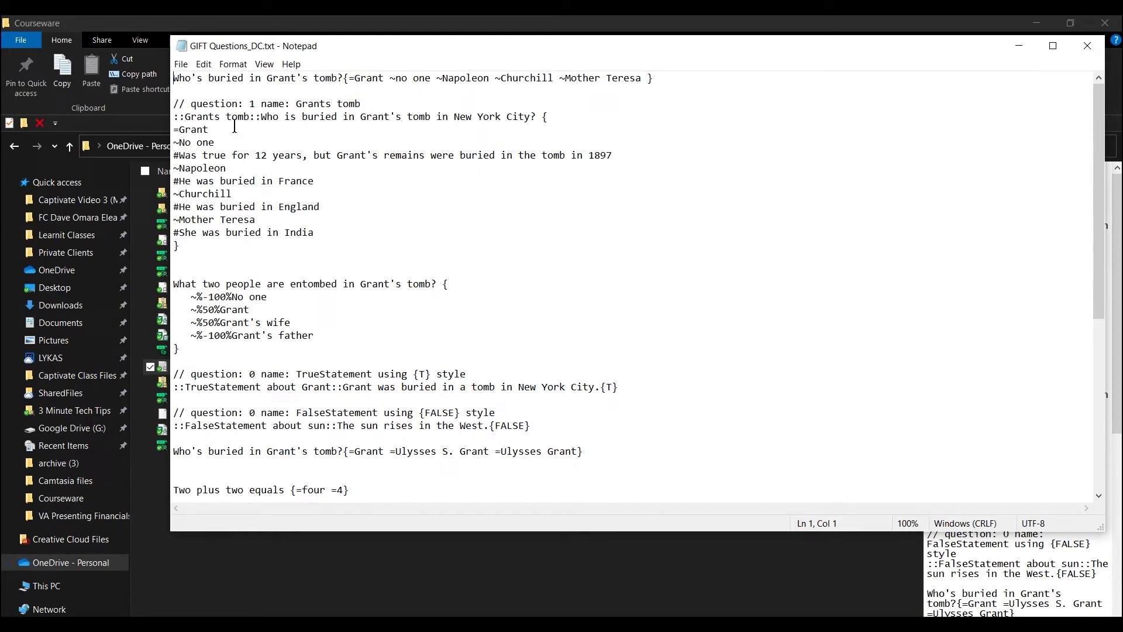
Examine the comment, title, question, answer and feedback syntax of the Grants tomb question in GIFT Questions_DC.txt
drag(176, 104, 366, 105)
click(181, 104)
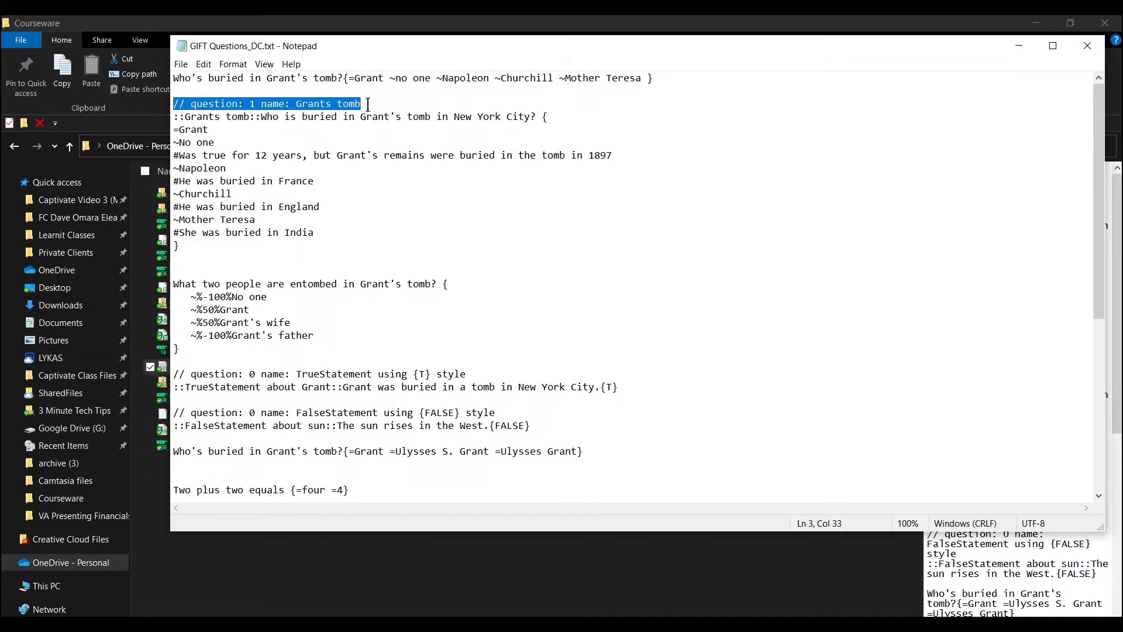
click(288, 116)
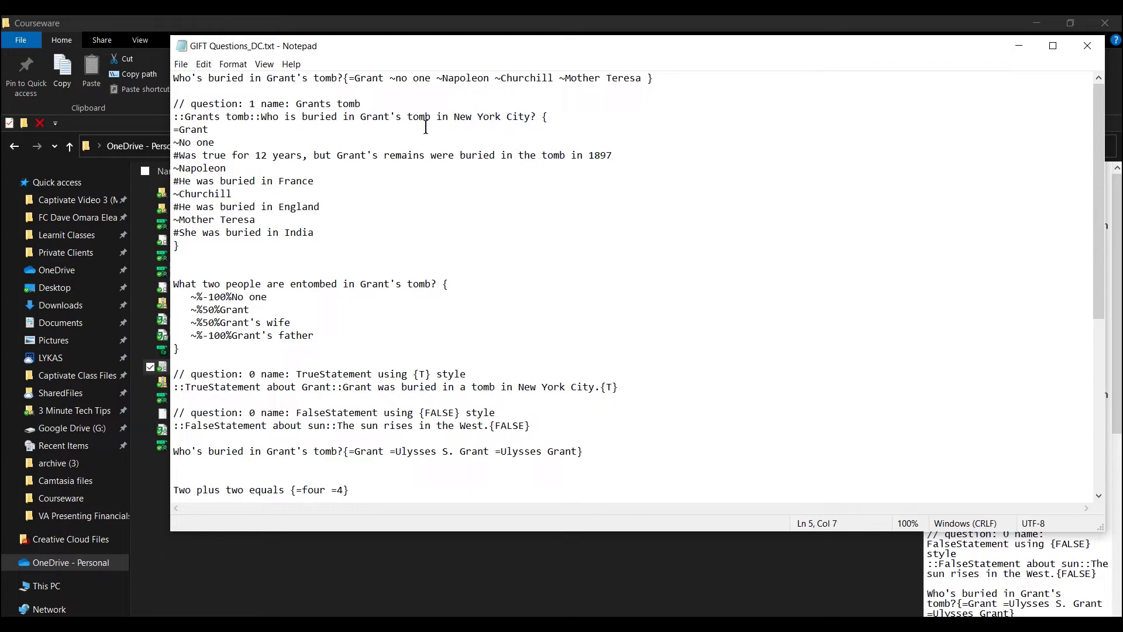
shift+click(542, 120)
drag(543, 123, 519, 138)
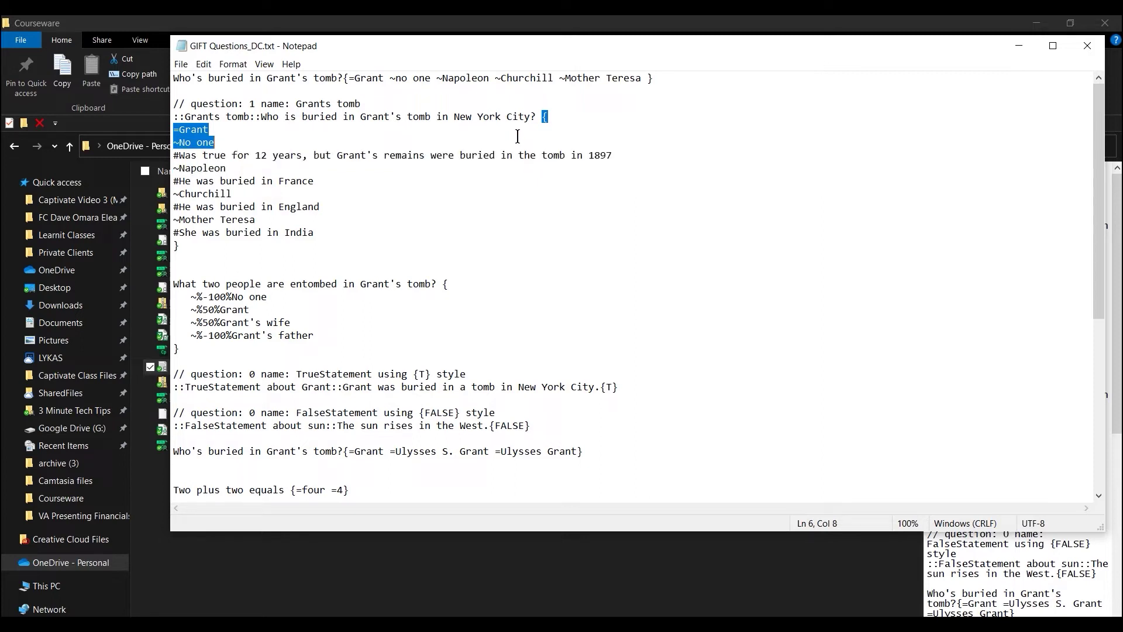
click(260, 136)
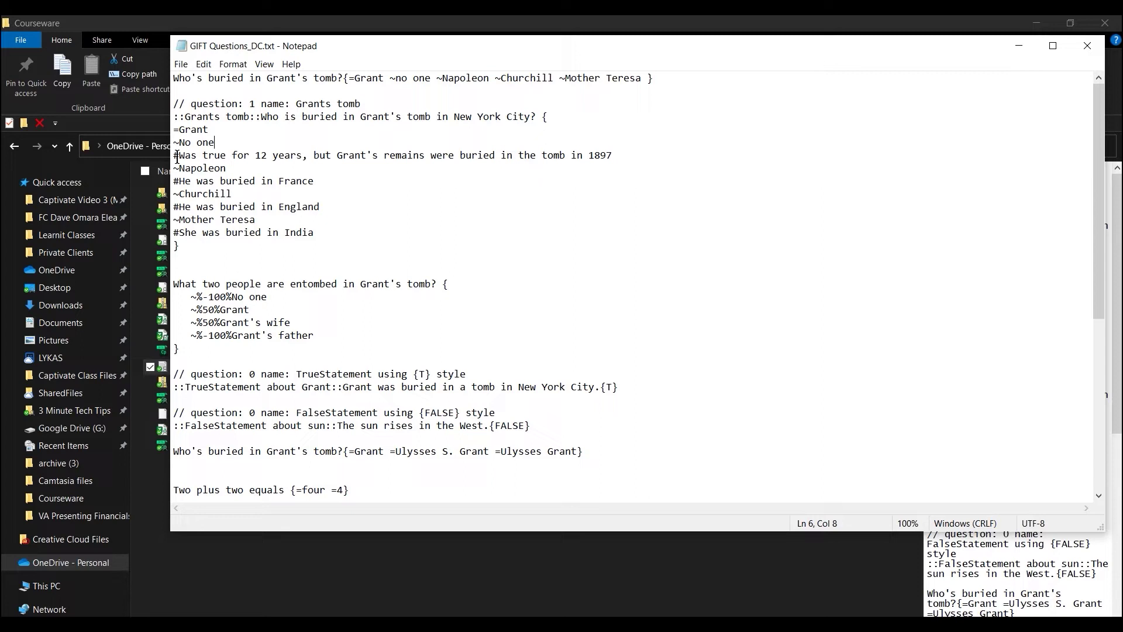
click(191, 181)
click(196, 208)
Examine the percentage weights on the answers to the question about the two people entombed in Grant's tomb
scroll(219, 278, down, 2)
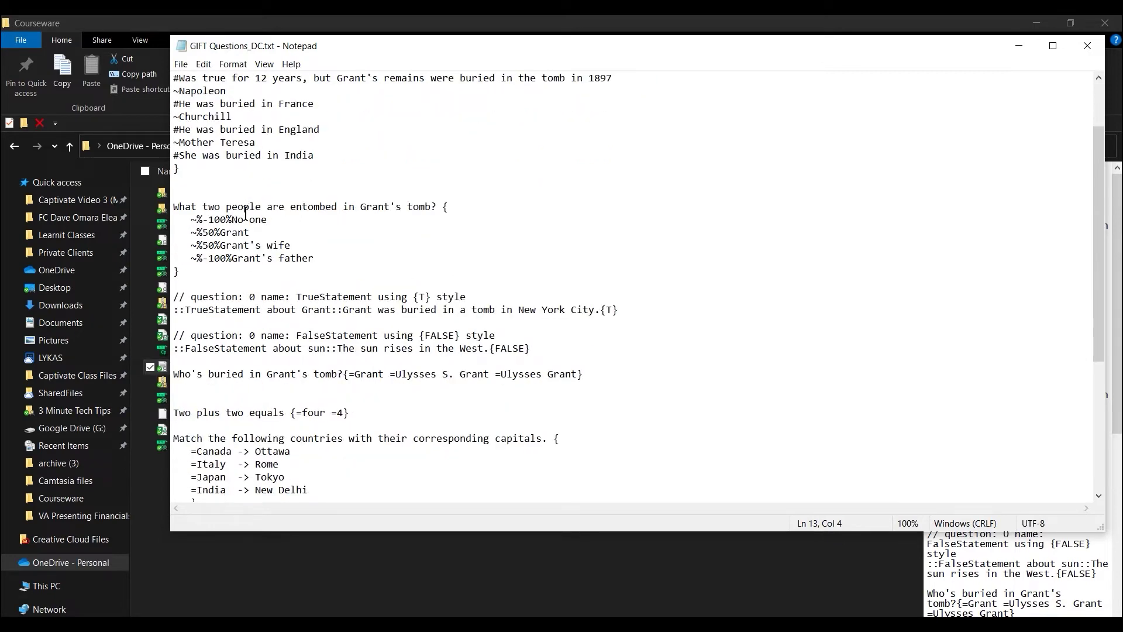
scroll(245, 225, down, 1)
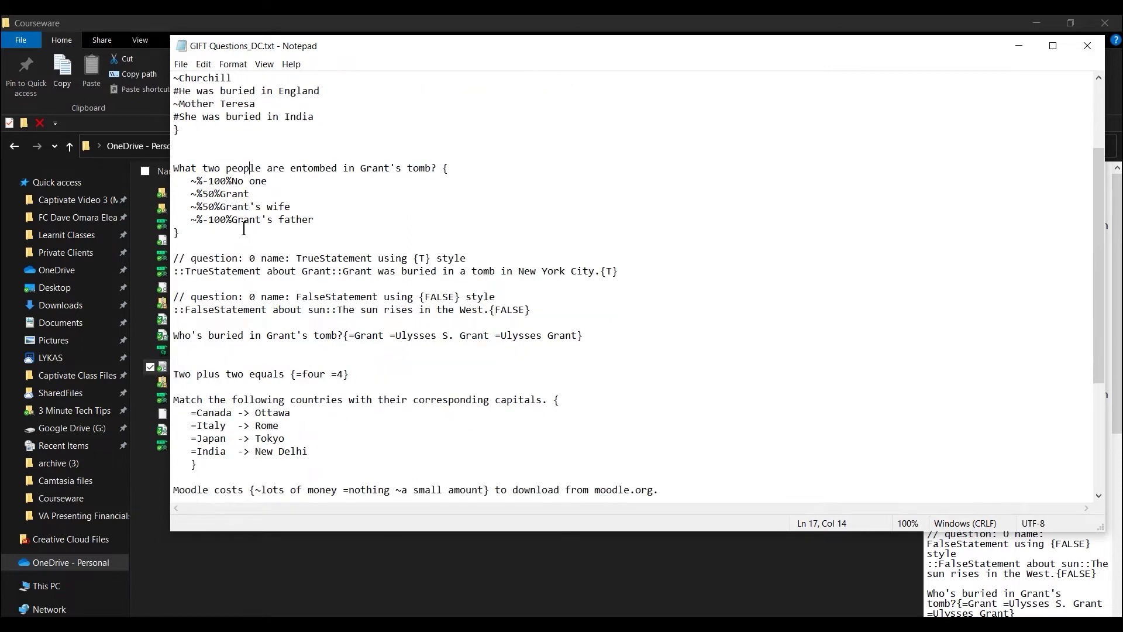
drag(201, 168, 262, 171)
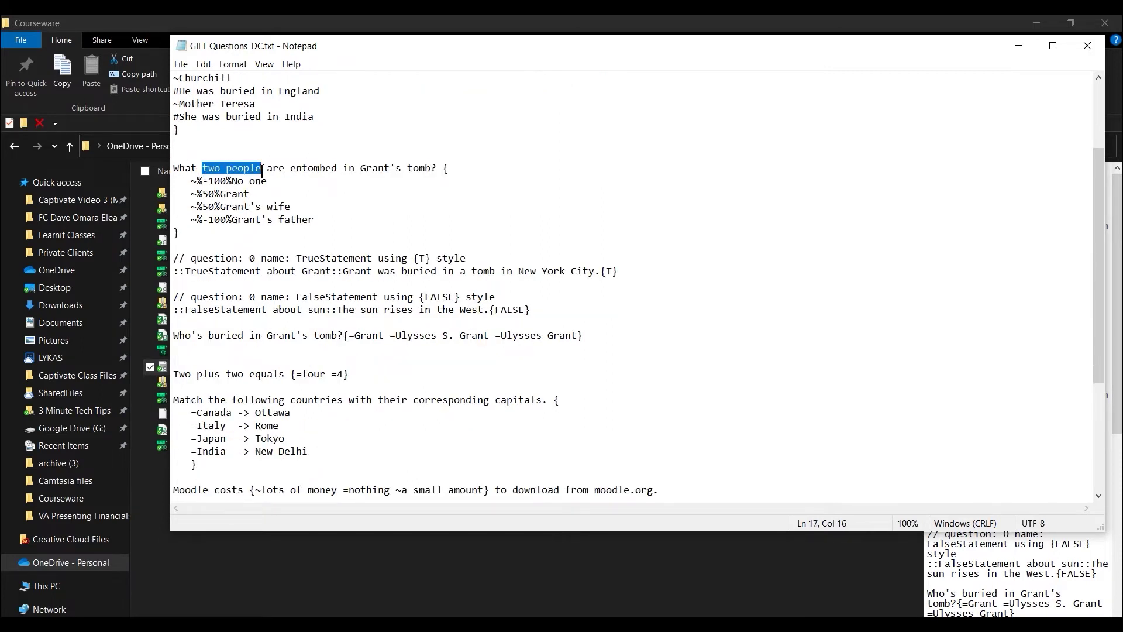
click(333, 225)
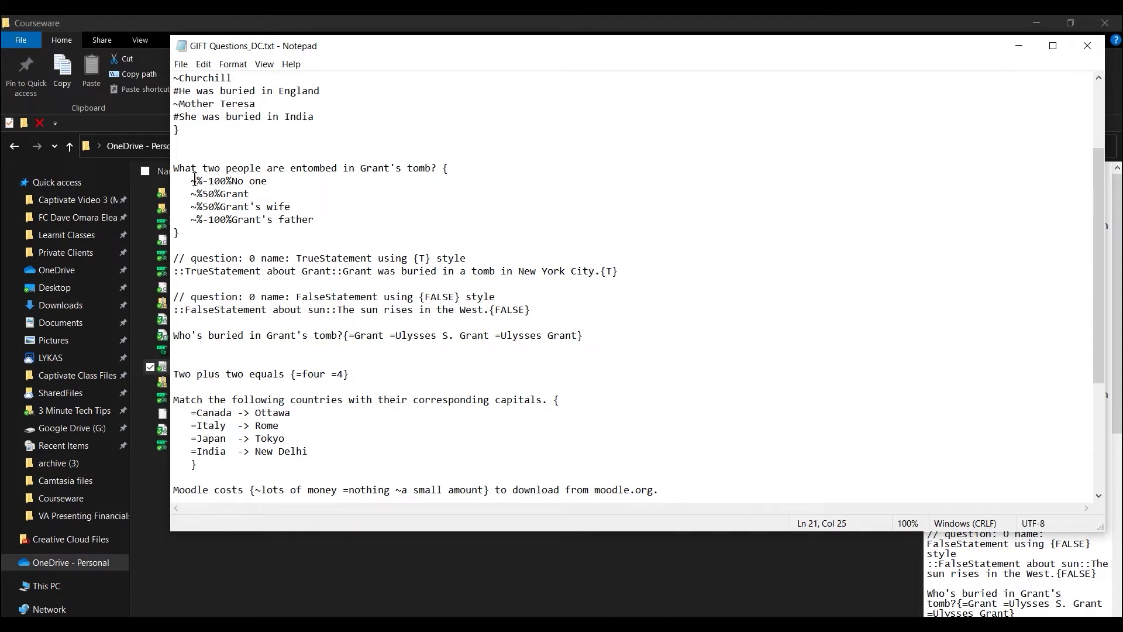
drag(192, 181, 268, 182)
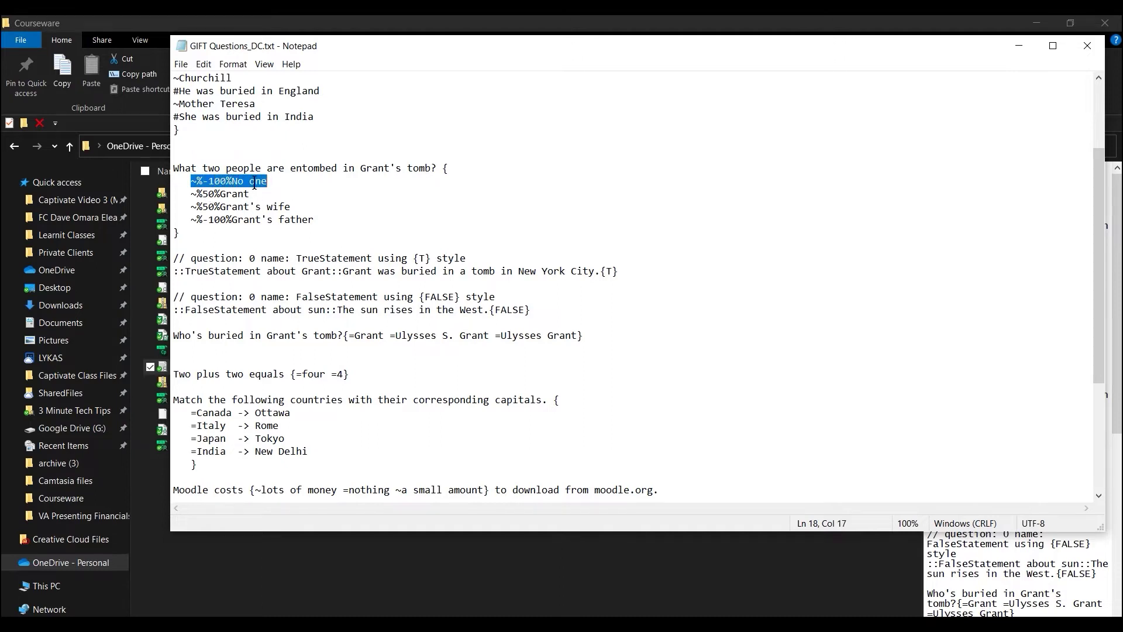
drag(228, 183, 292, 222)
click(202, 207)
click(220, 220)
drag(200, 193, 293, 208)
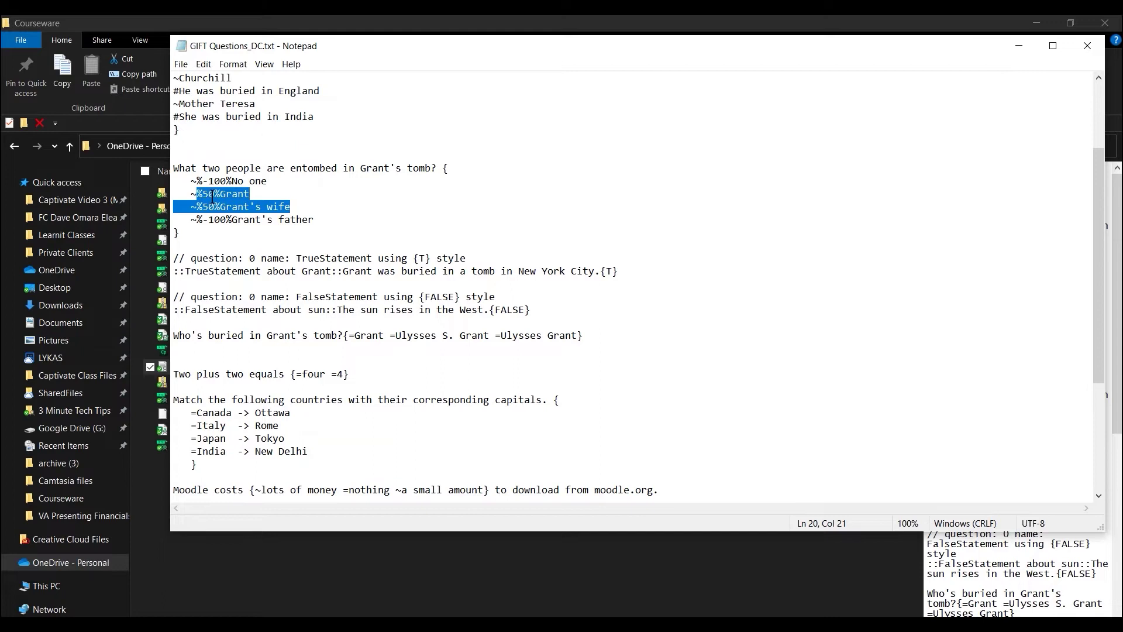
click(212, 207)
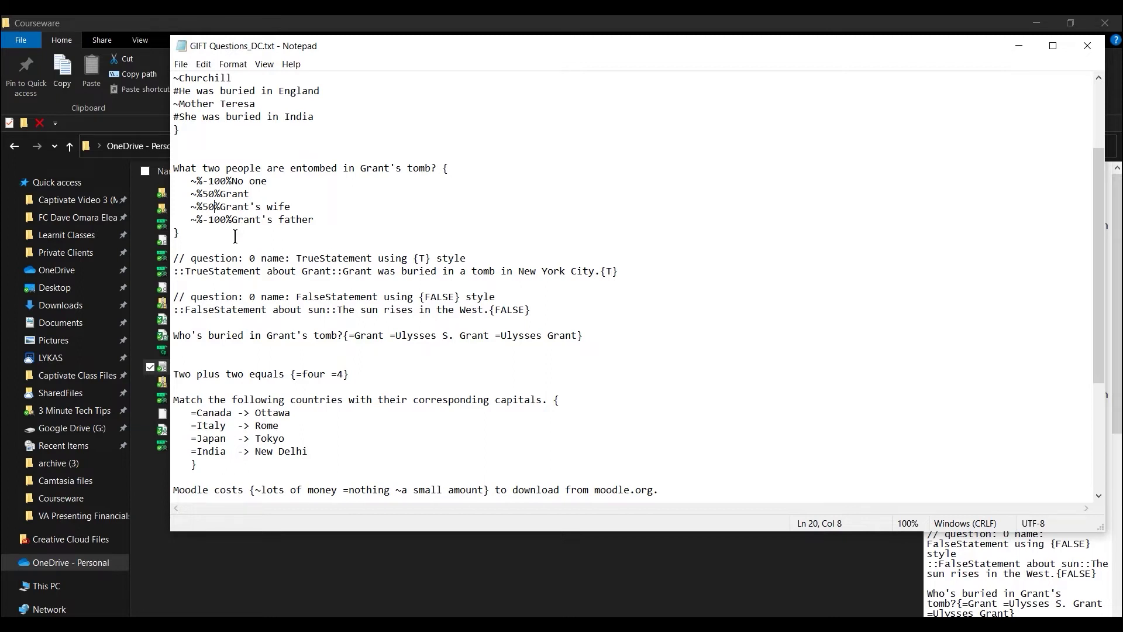
Examine the true/false, short-answer, matching and fill-in-the-blank questions through to the end of the text file
scroll(232, 270, down, 1)
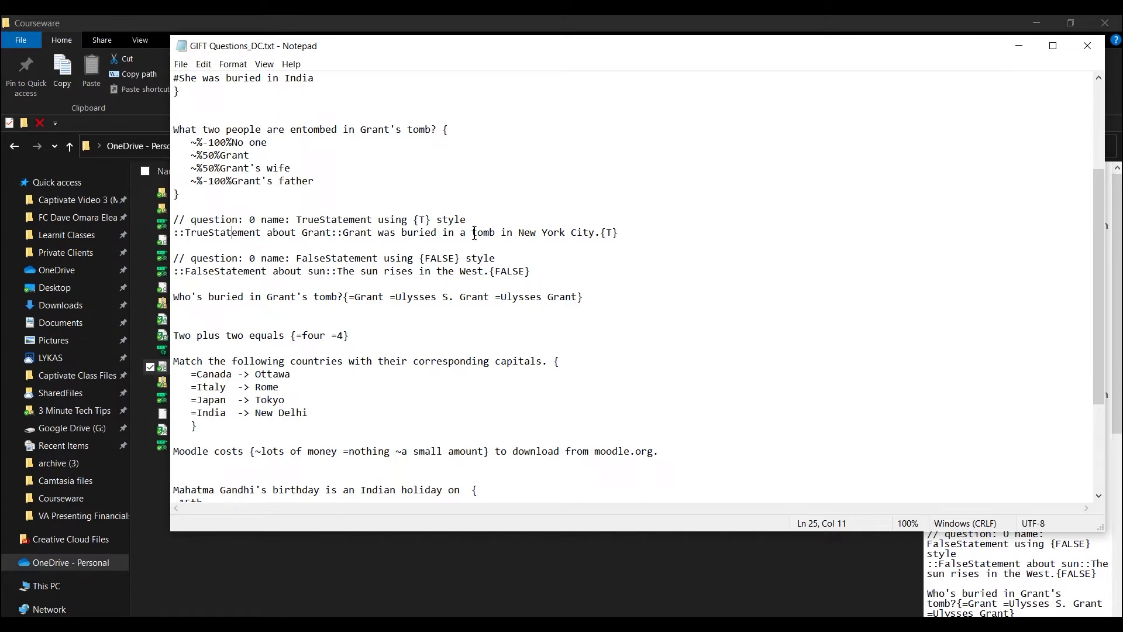
click(581, 233)
scroll(286, 268, down, 1)
scroll(286, 267, down, 3)
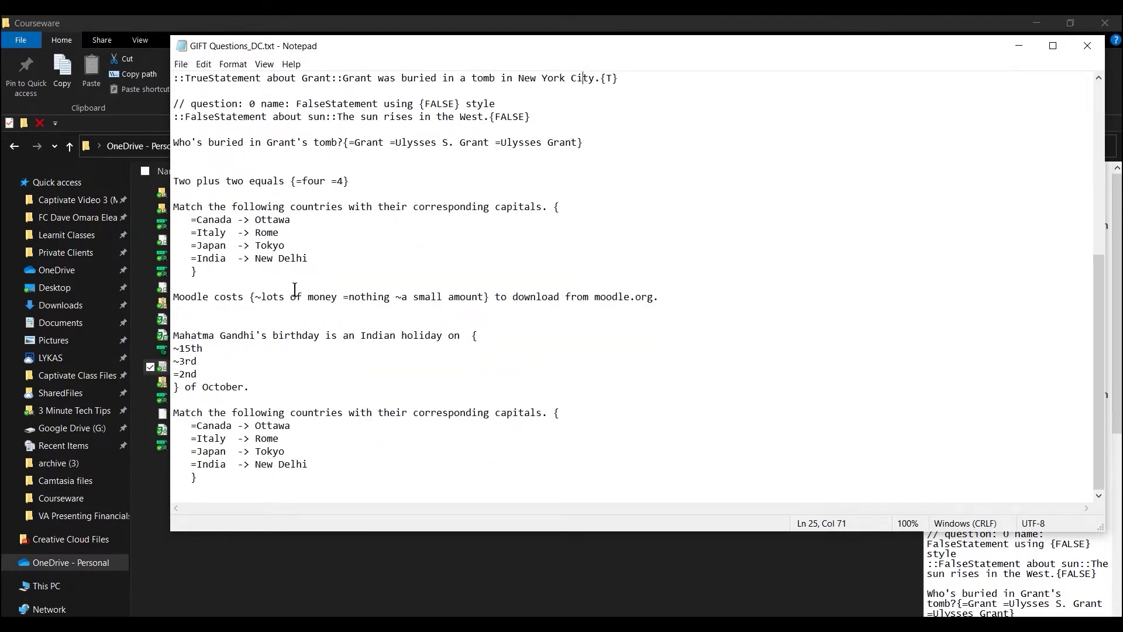
scroll(279, 208, up, 1)
scroll(237, 232, down, 1)
drag(250, 387, 185, 387)
click(243, 413)
Close the GIFT questions text file and switch to the untitled4.cptx project in Captivate
click(1086, 44)
click(216, 492)
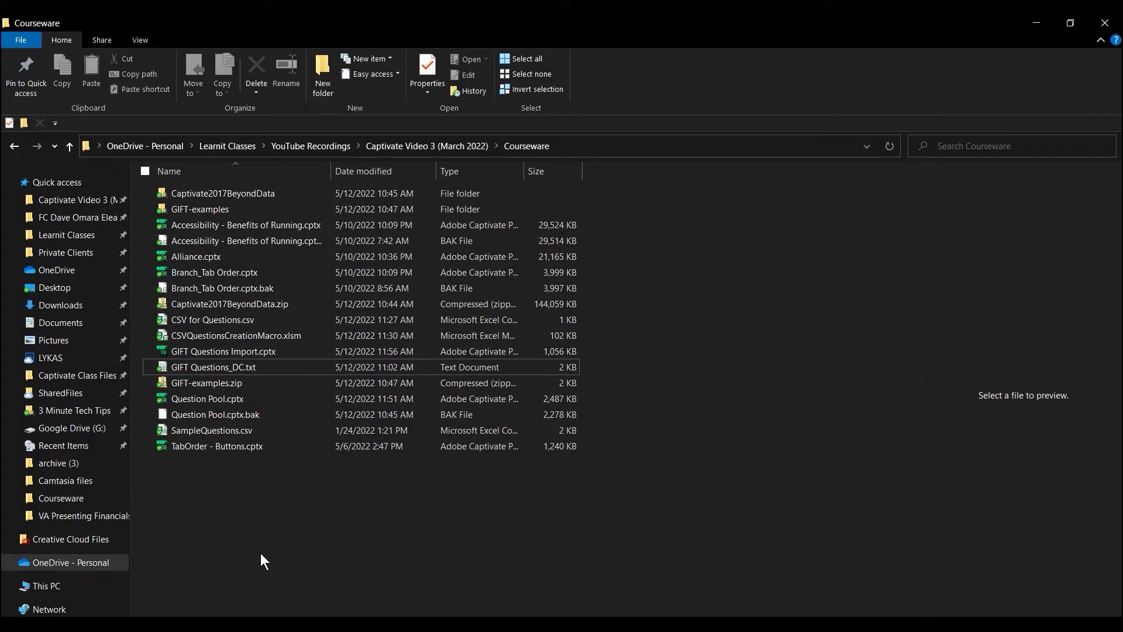
key(alt+Tab)
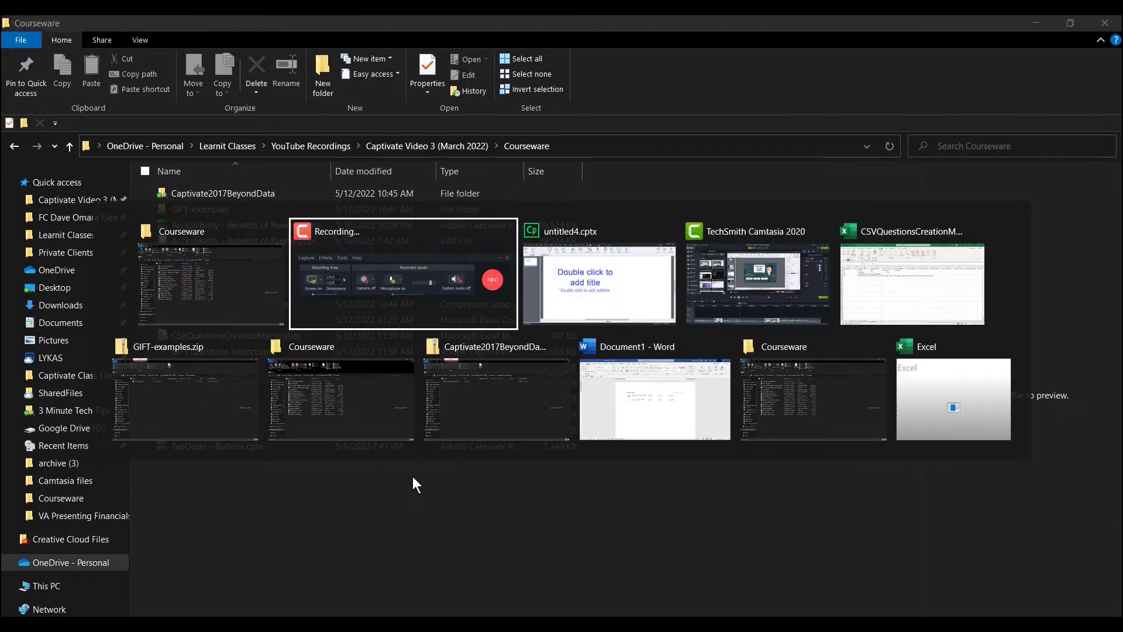
key(alt+Tab)
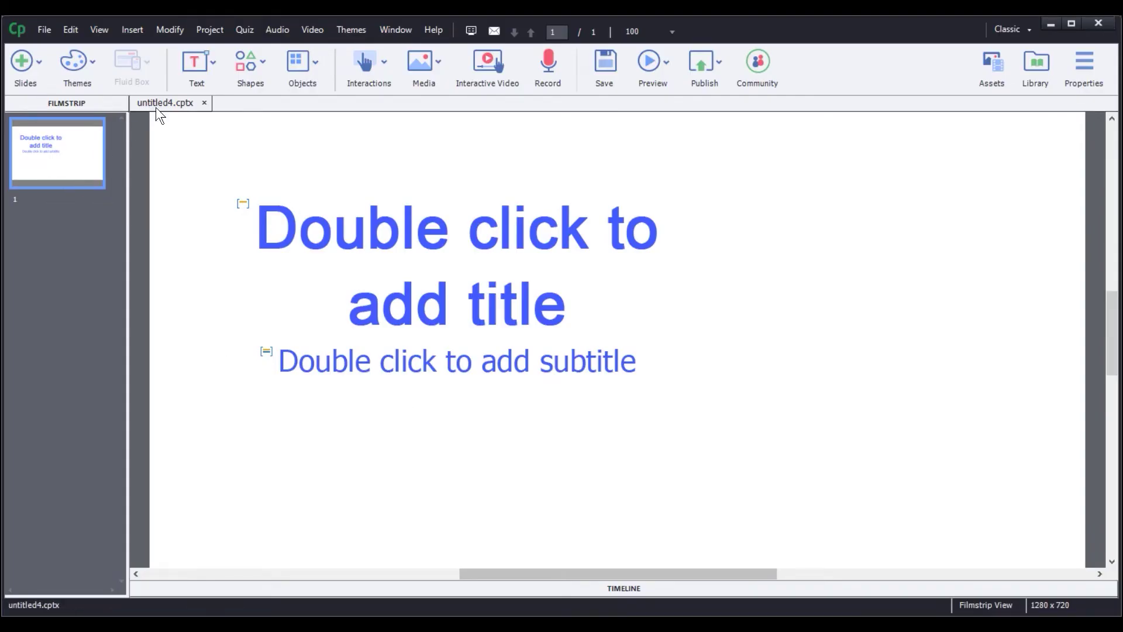
Import the questions from the GIFT format file GIFT Questions_DC.txt into the project
click(244, 34)
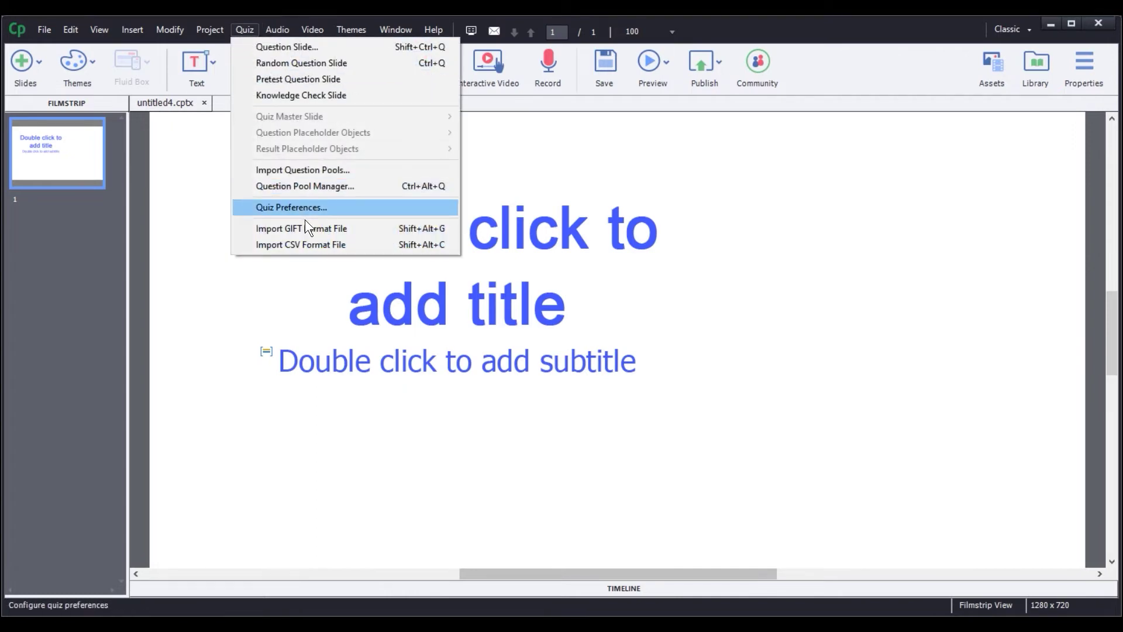
click(335, 231)
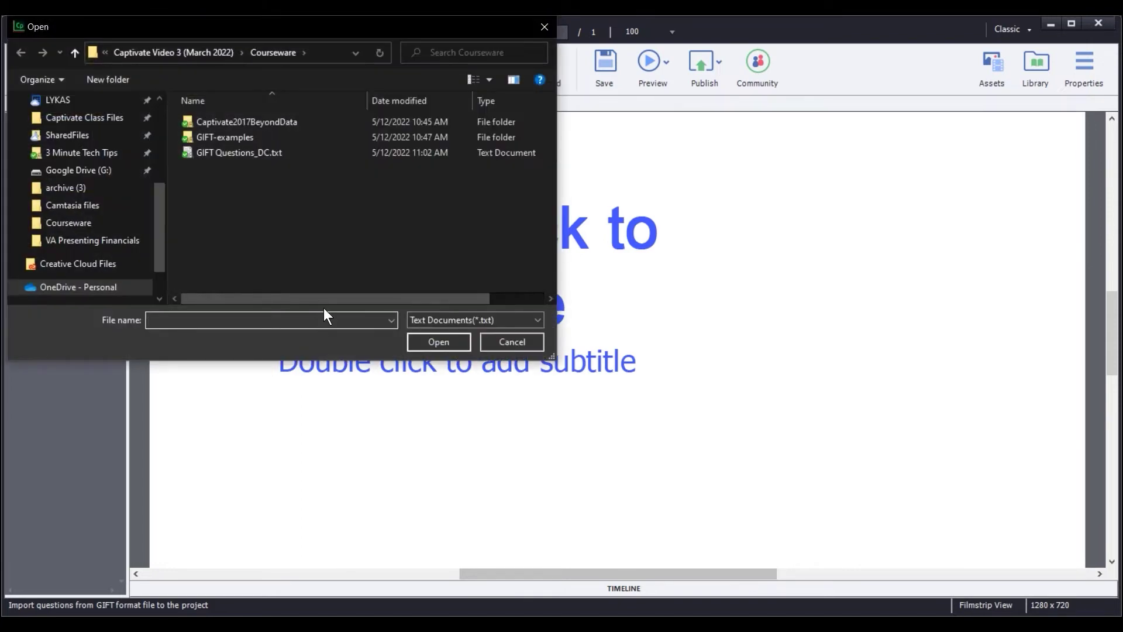
double_click(247, 152)
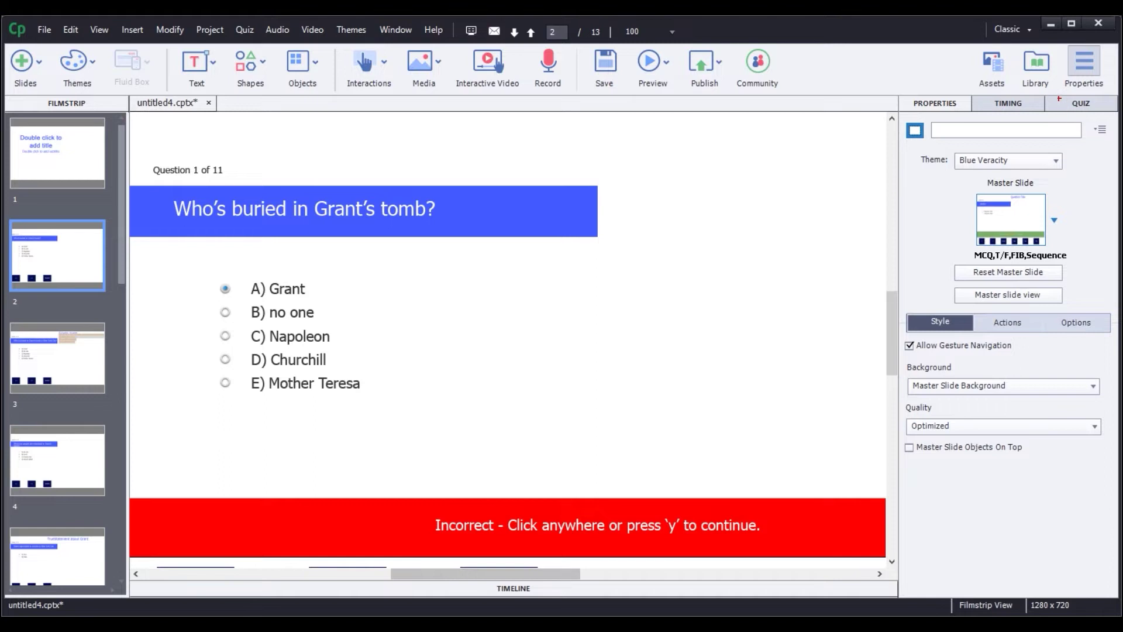
Review the quiz properties of the imported multiple-choice questions on slides 2, 3 and 4
drag(1047, 94, 1111, 114)
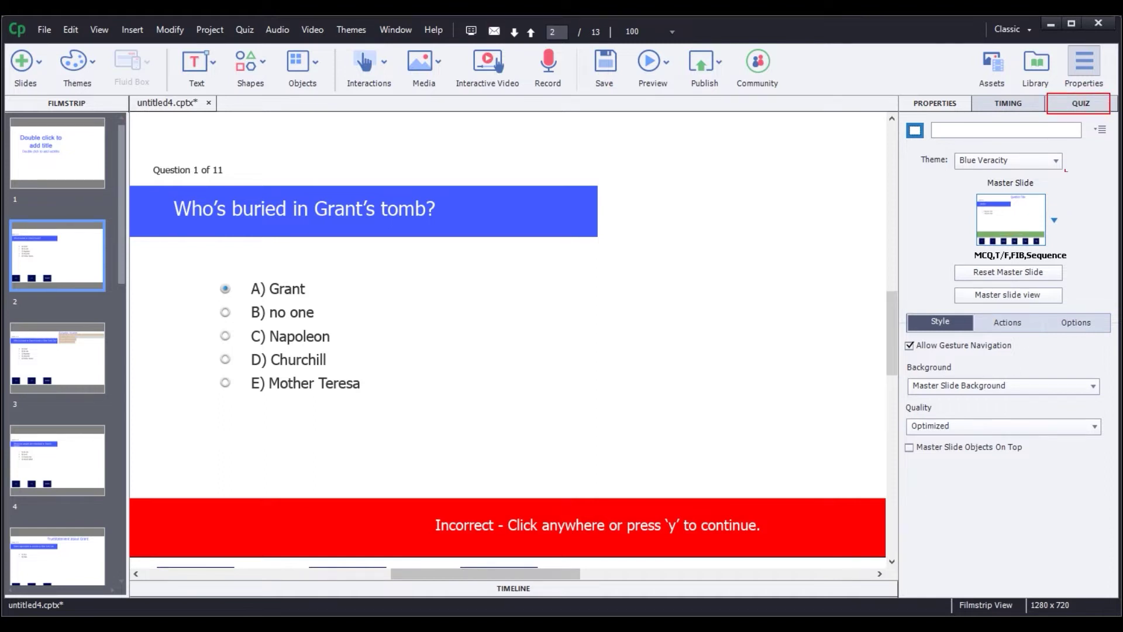
click(1075, 108)
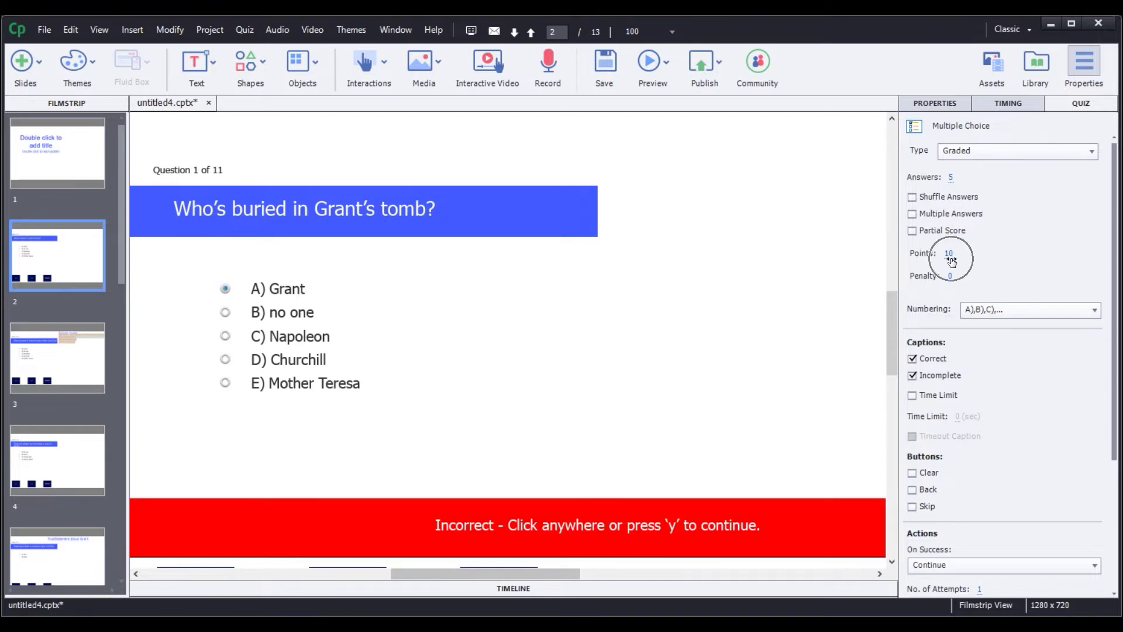
click(49, 350)
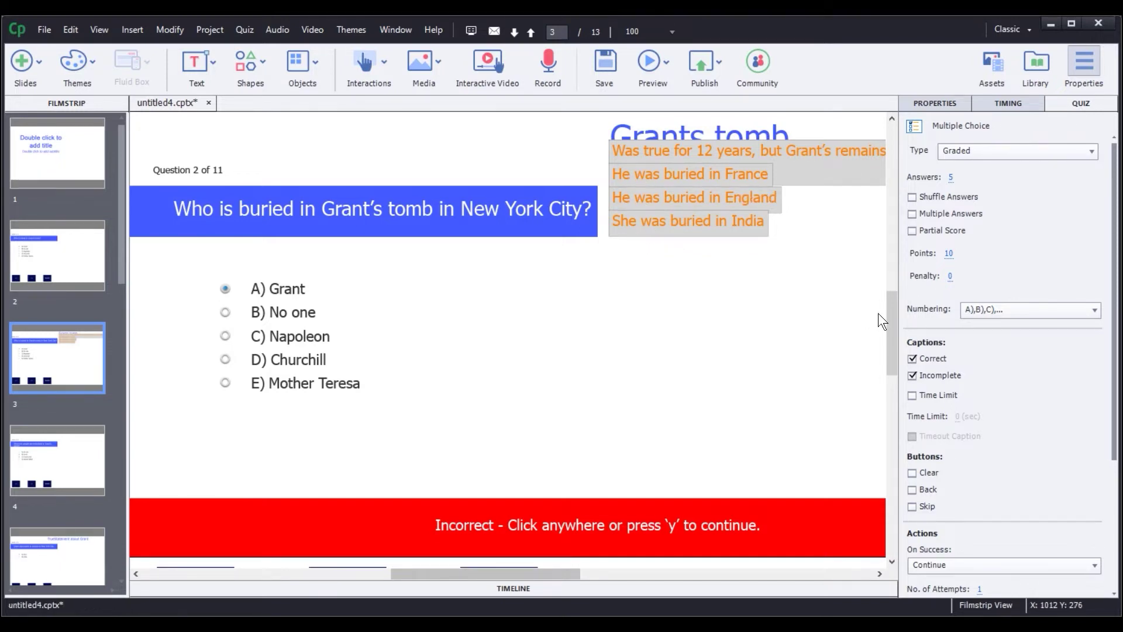
scroll(1116, 204, down, 5)
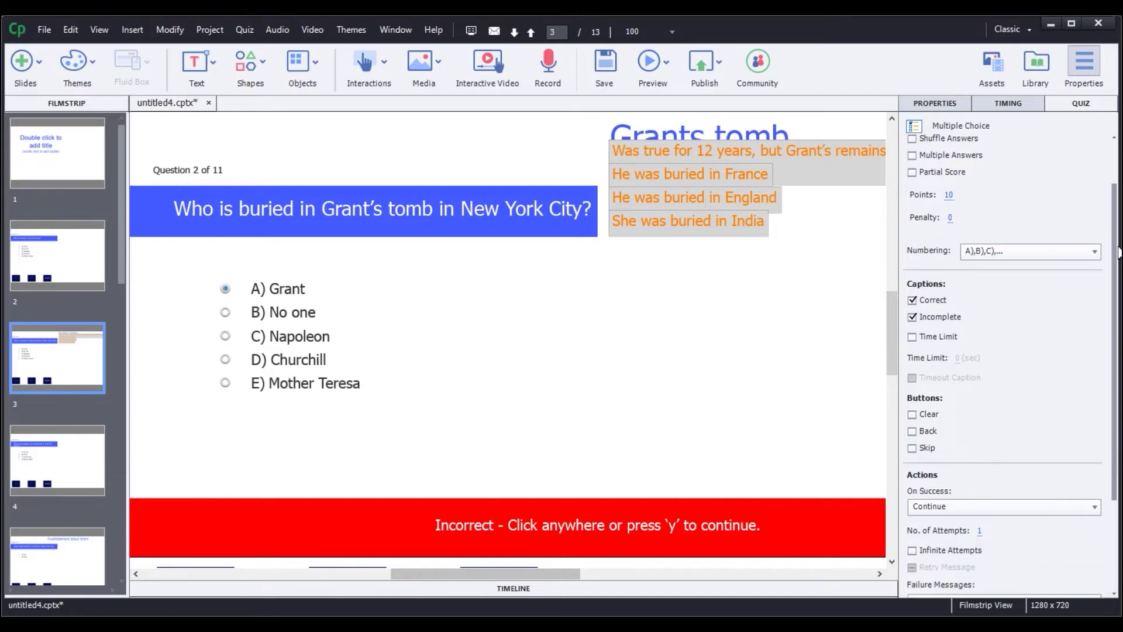
drag(1119, 286, 1104, 114)
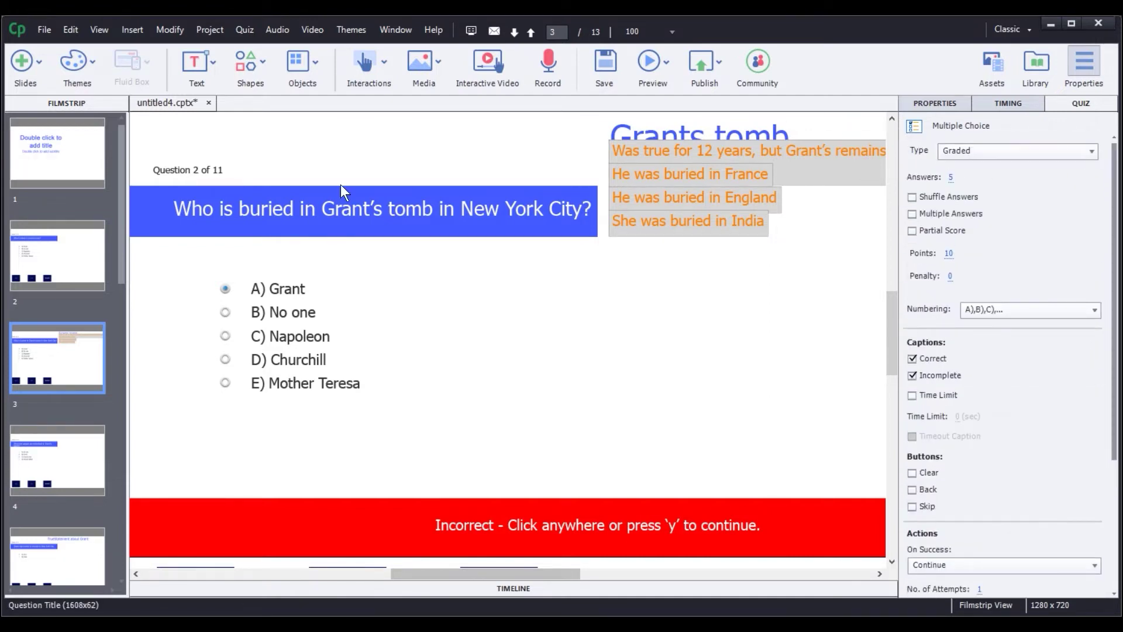
click(45, 447)
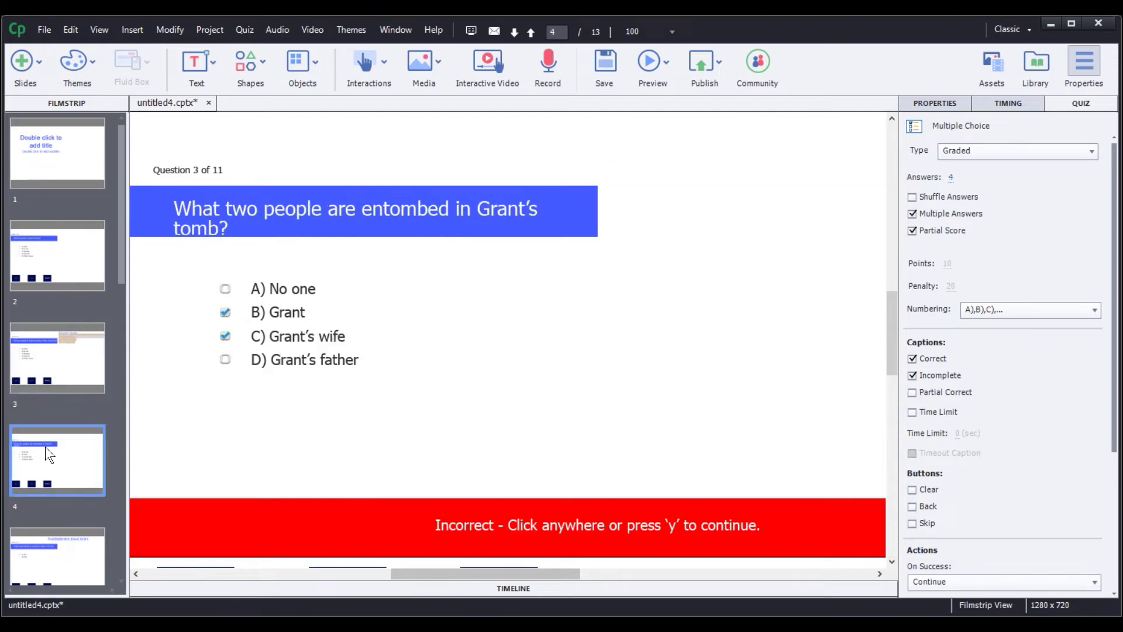
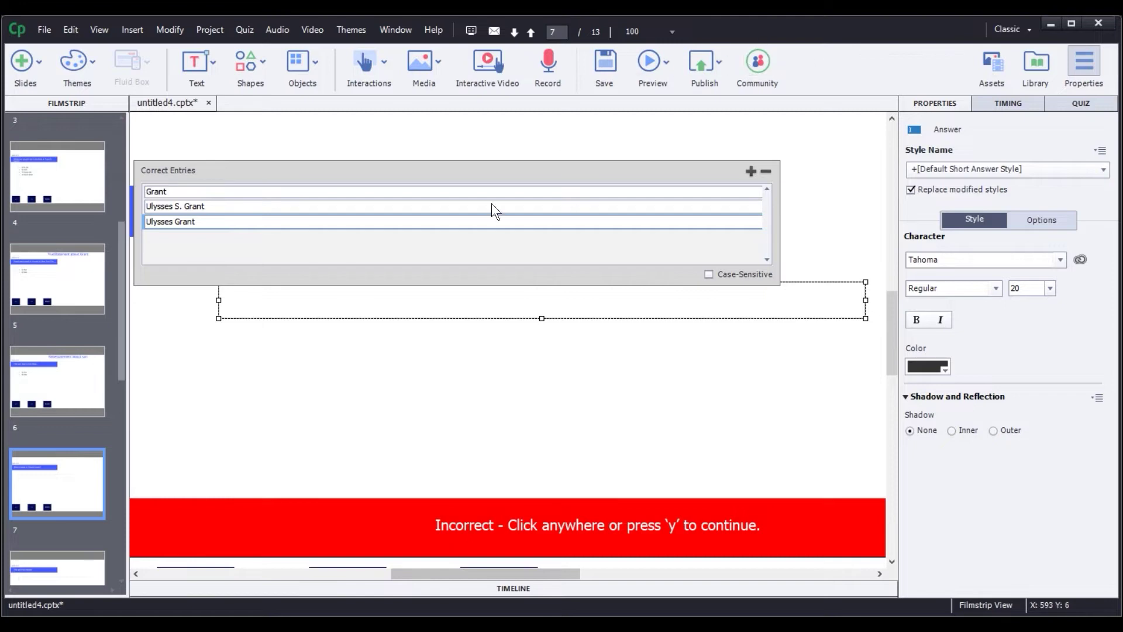
Review the quiz properties of the short-answer question on slide 7, from scoring and captions to actions and reporting
click(177, 443)
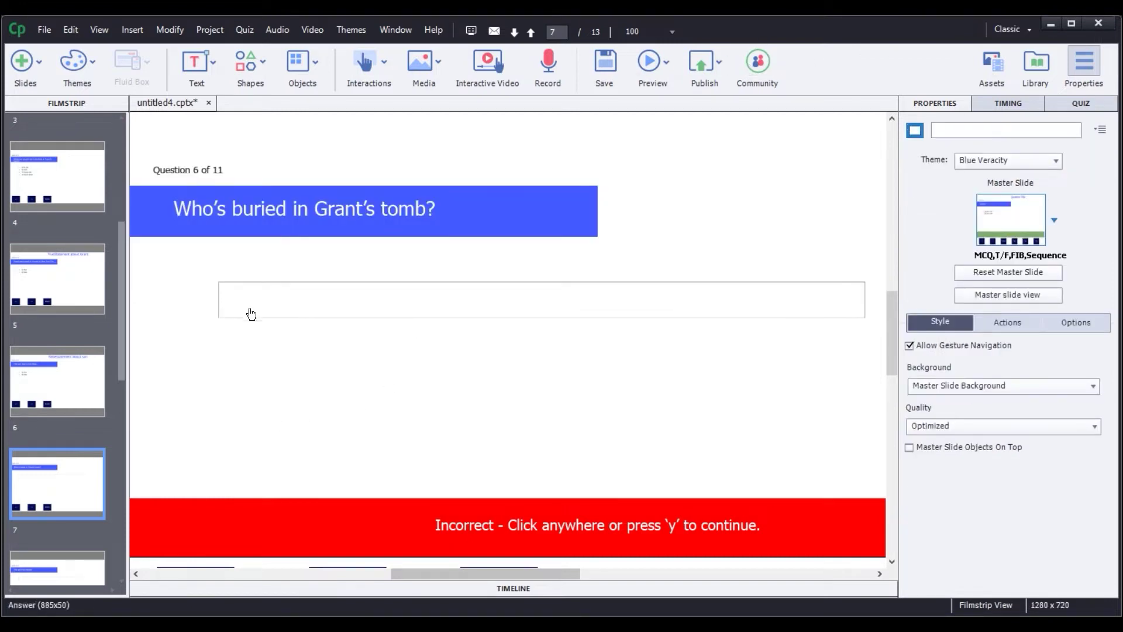
click(1092, 103)
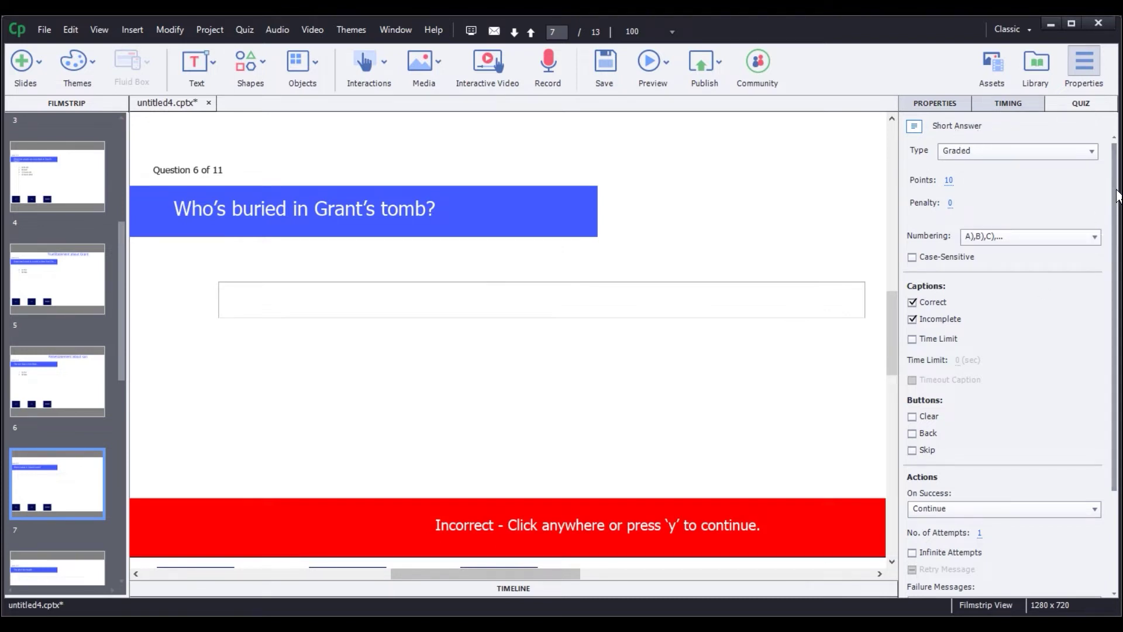
drag(1117, 196, 1111, 351)
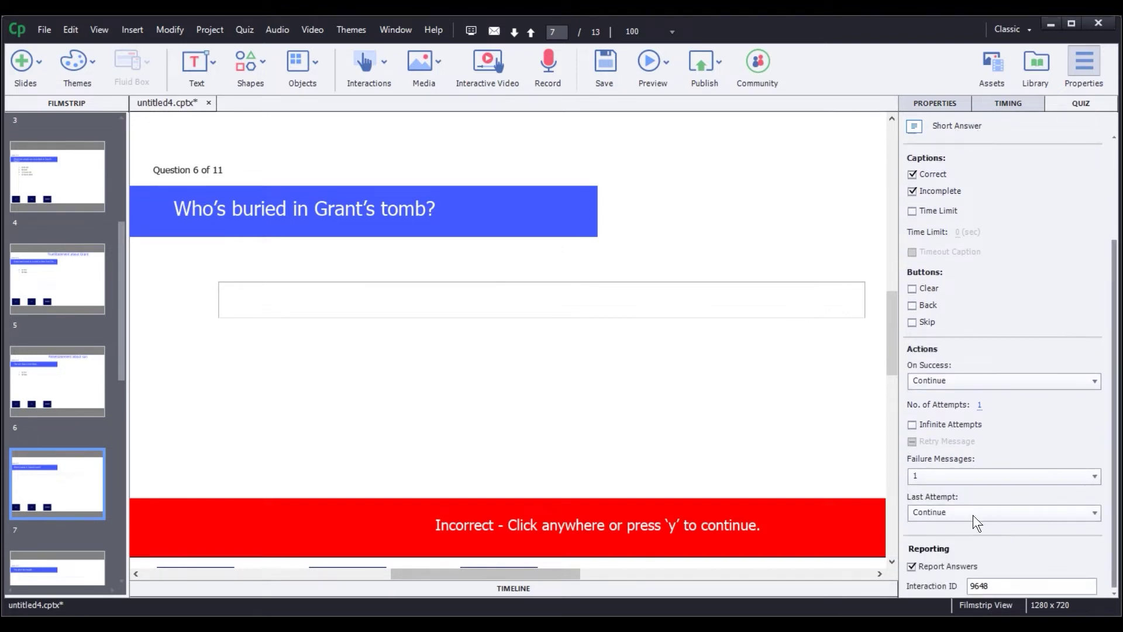
scroll(47, 471, down, 2)
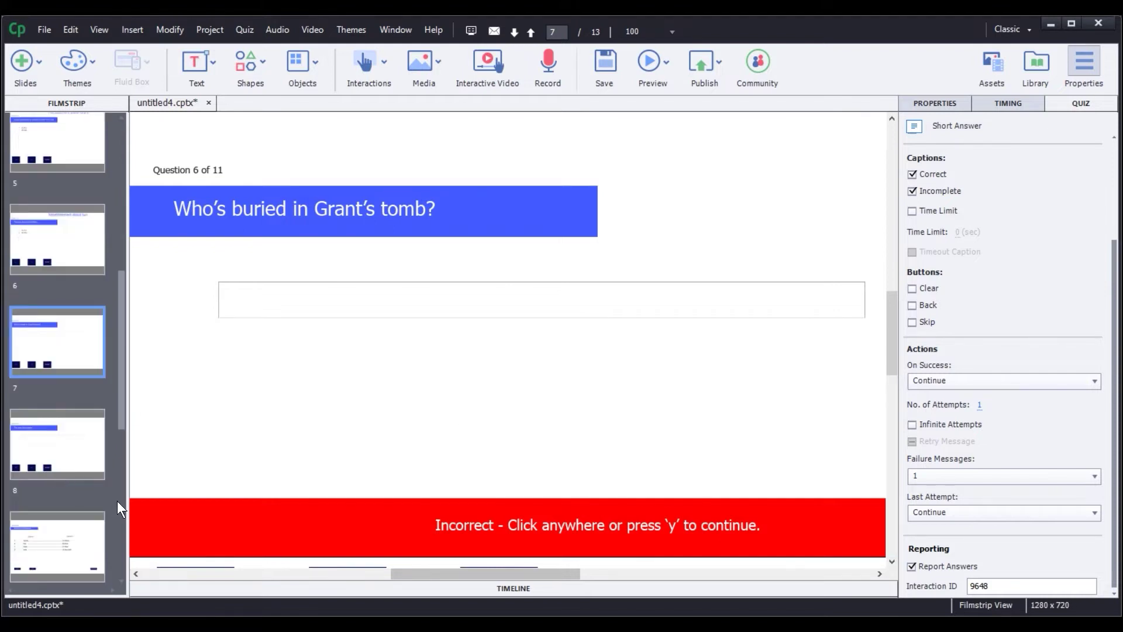
Compare the accepted correct entries of the short-answer questions on slides 7 and 8
click(36, 448)
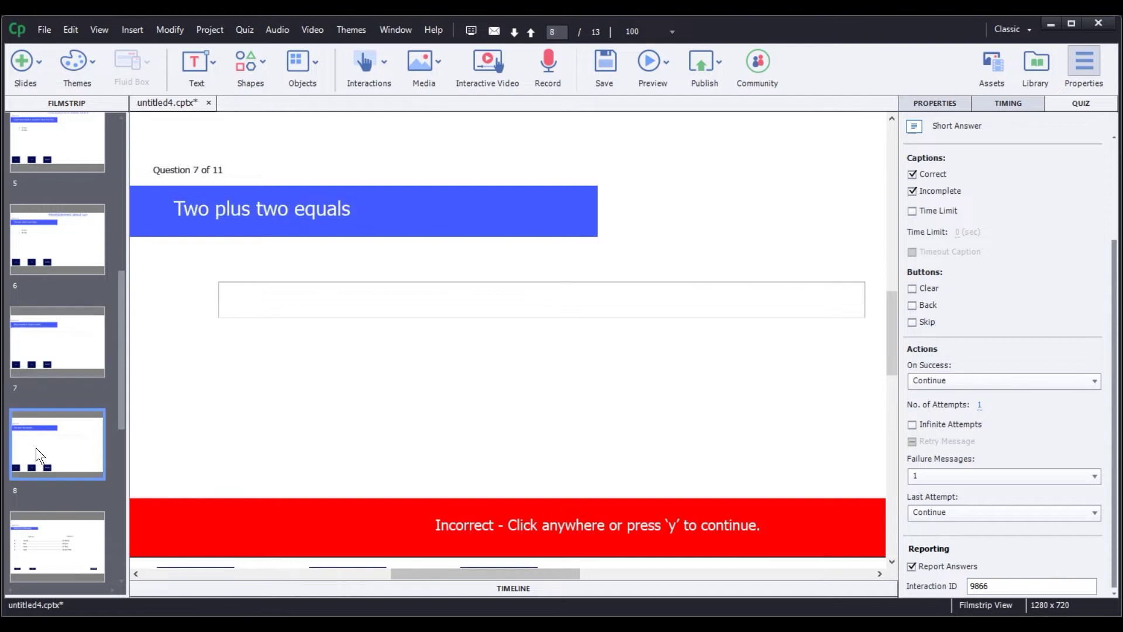
click(63, 367)
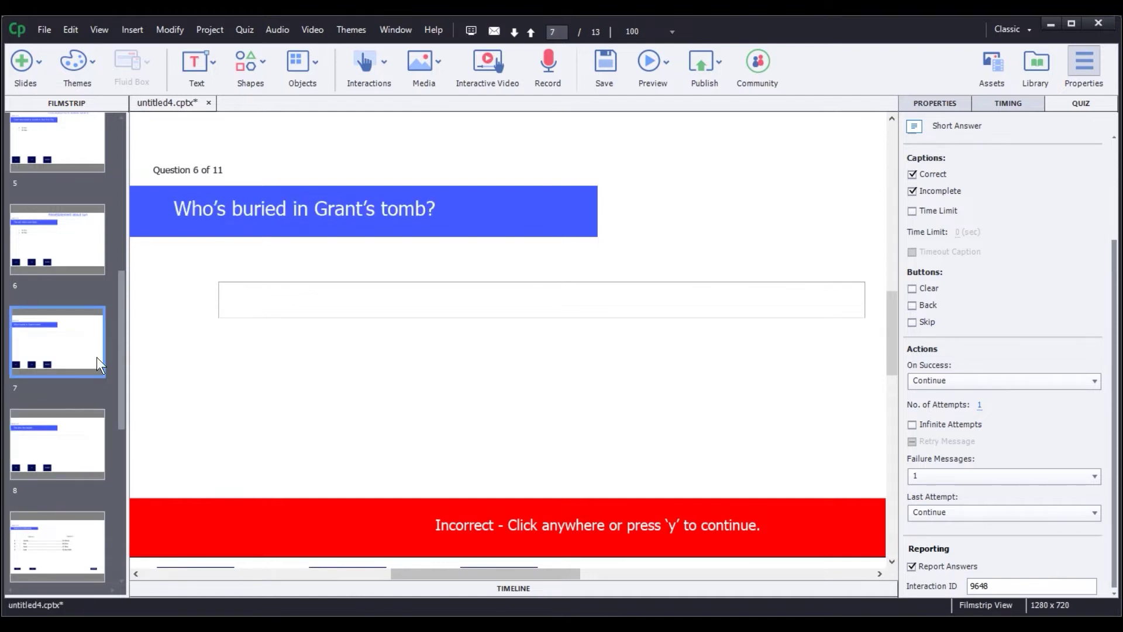
click(282, 313)
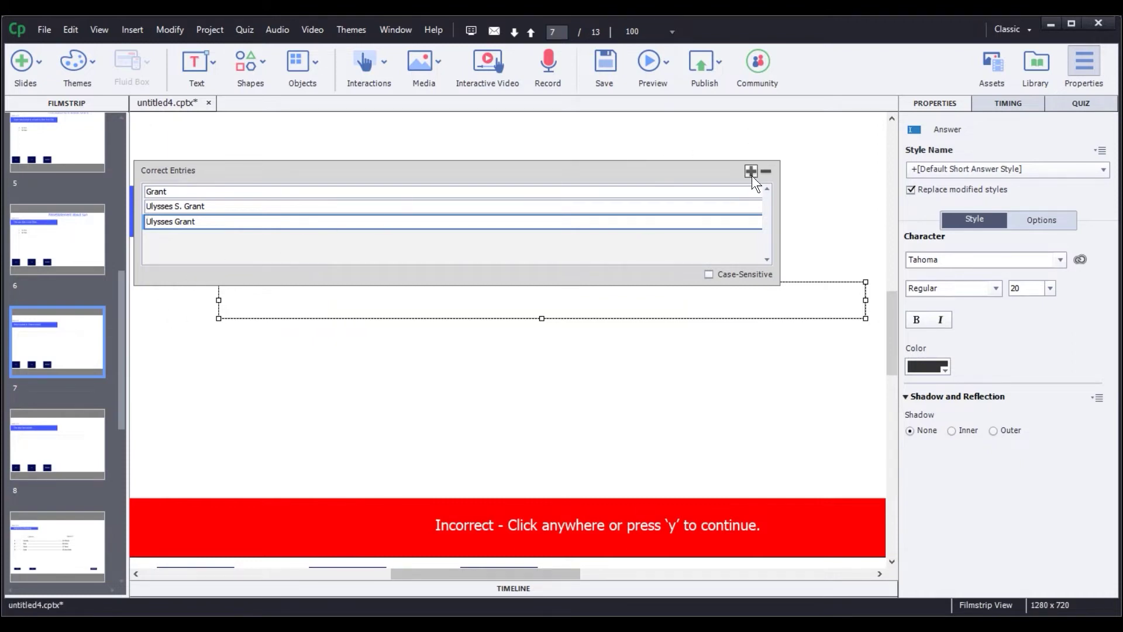
click(35, 446)
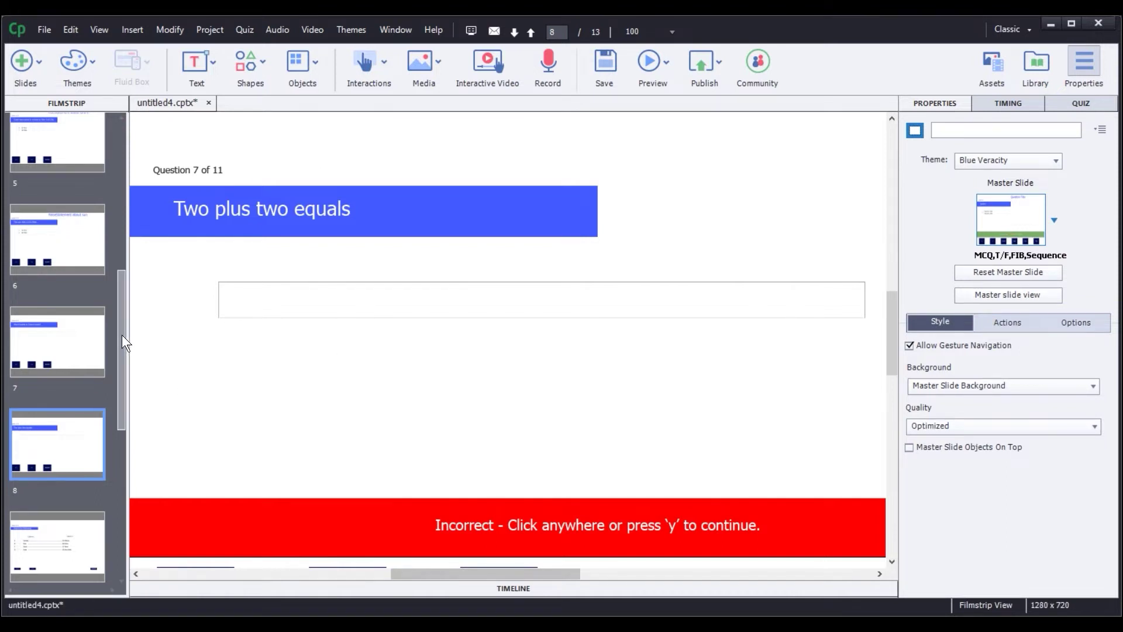
drag(122, 334, 114, 368)
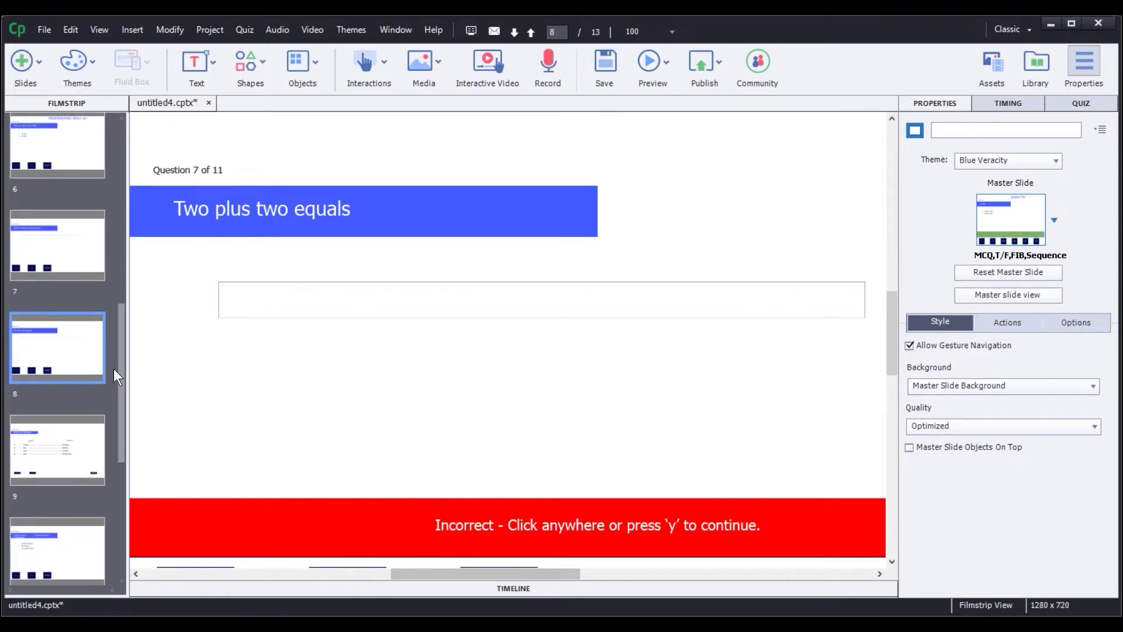
click(335, 298)
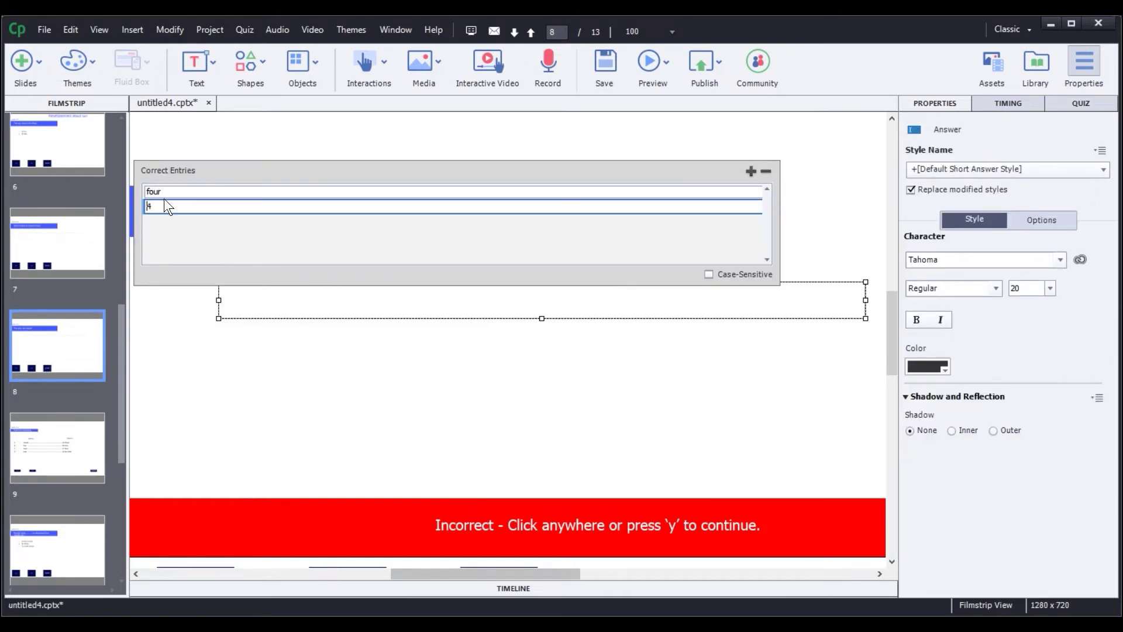
Check the answer-letter assignments for Canada, Italy, Japan and India in the matching question on slide 9
click(53, 448)
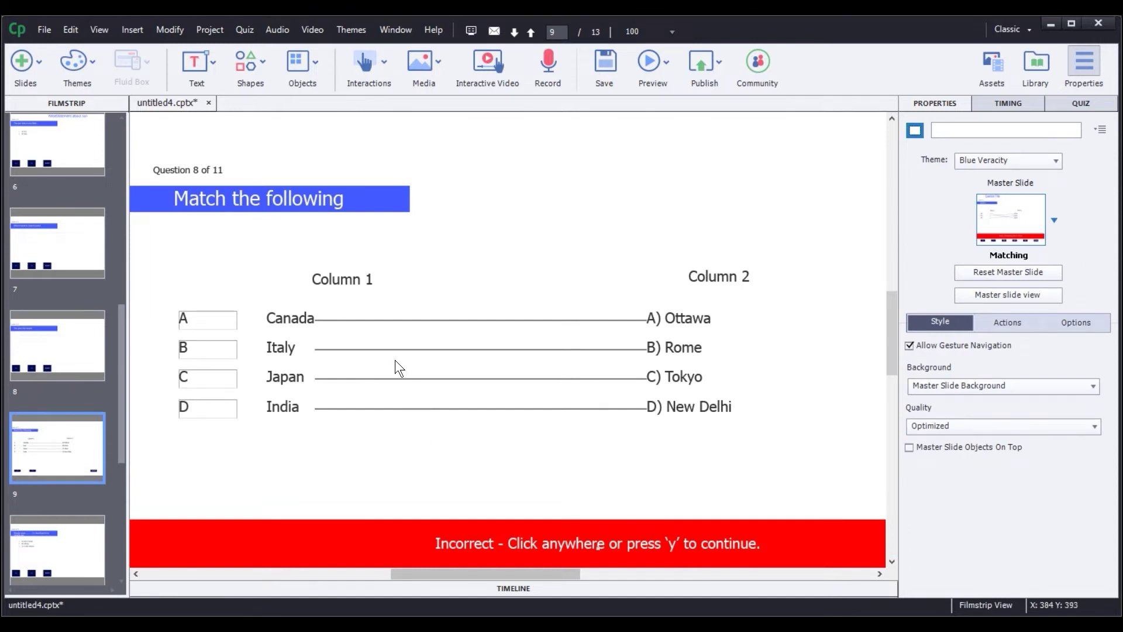
click(212, 323)
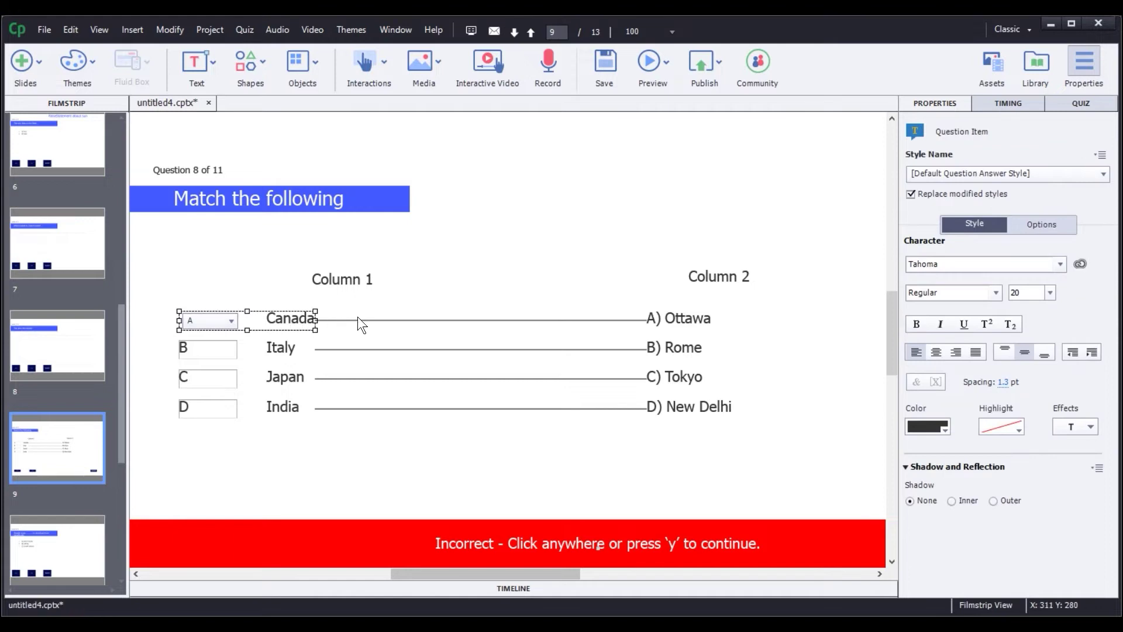
click(221, 353)
click(223, 384)
click(216, 413)
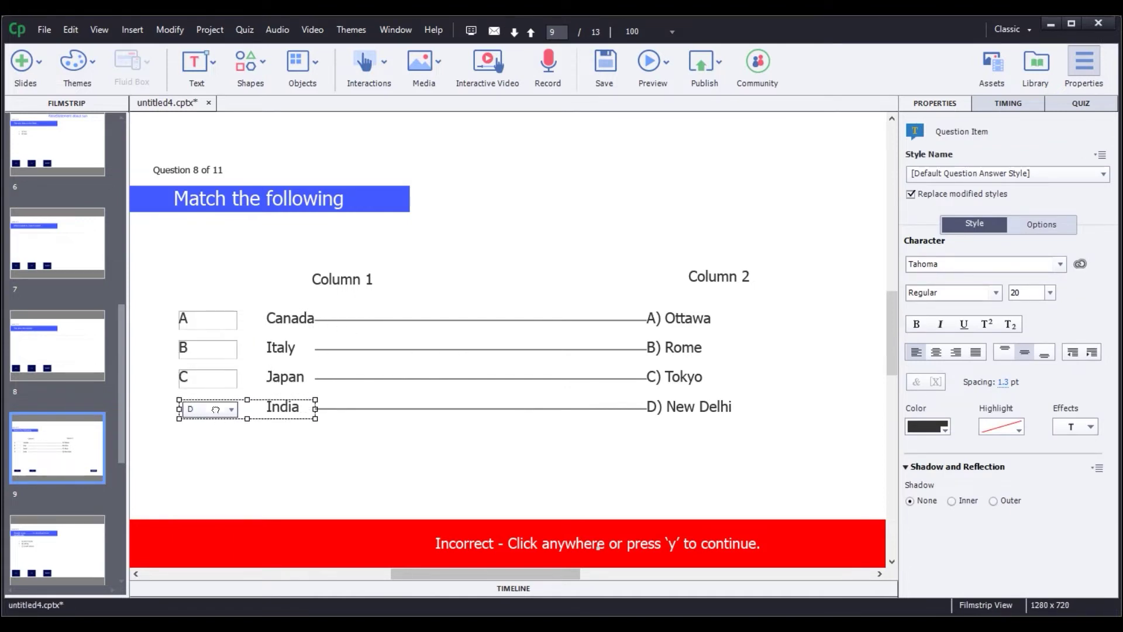
click(227, 324)
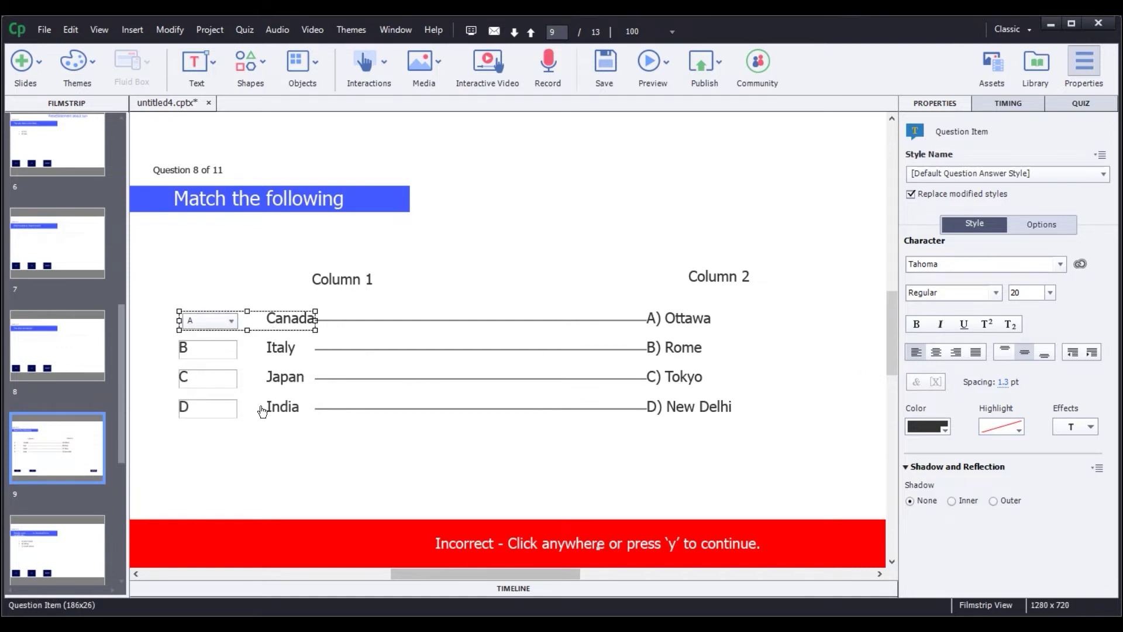
click(48, 441)
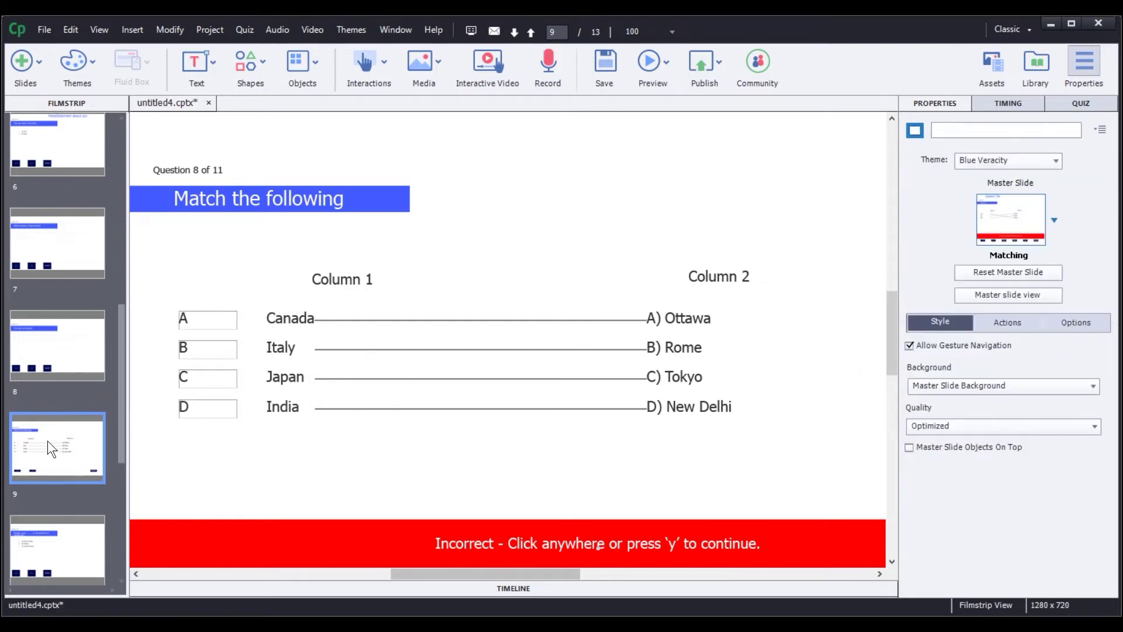
Review the imported missing-word questions on slides 10 and 11, including their quiz properties, and the matching question on slide 12
scroll(46, 445, down, 3)
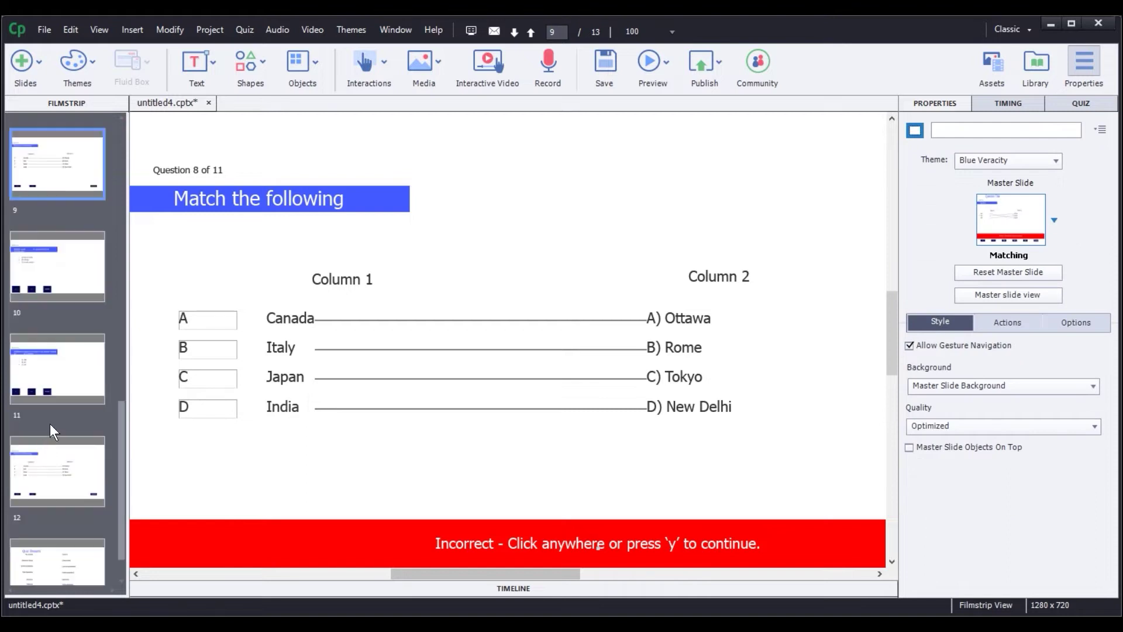
click(59, 267)
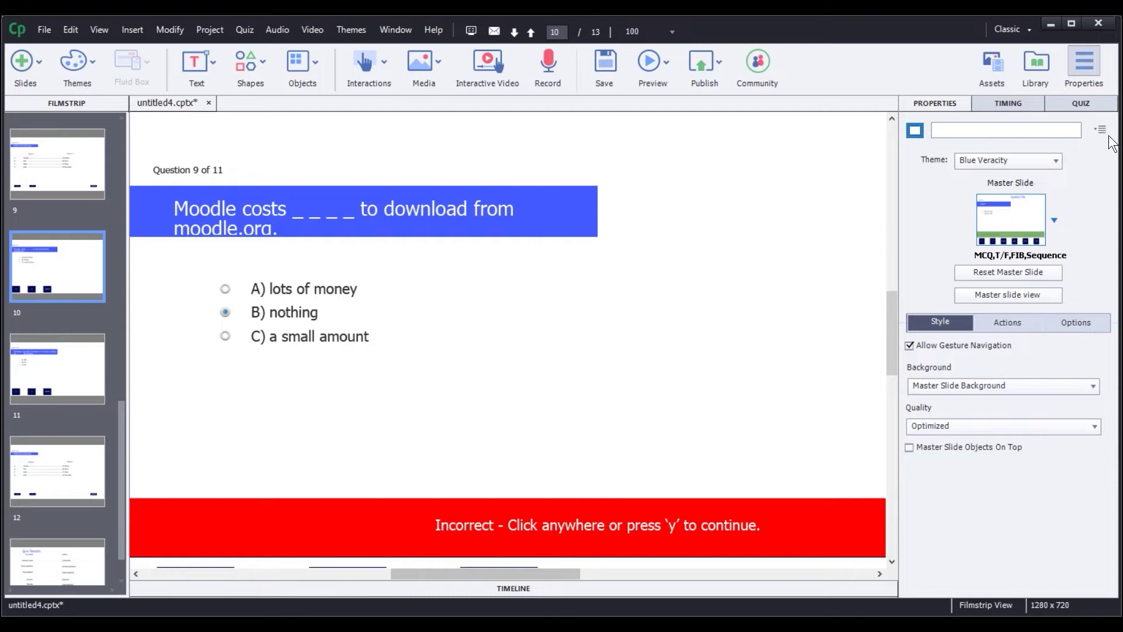
click(1081, 104)
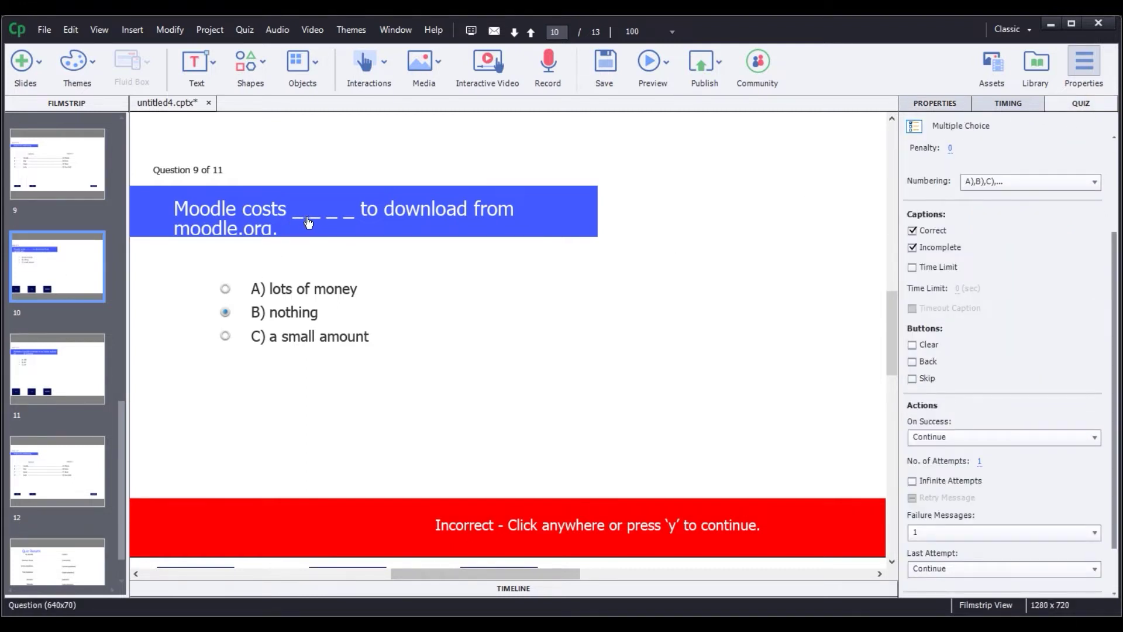
click(53, 377)
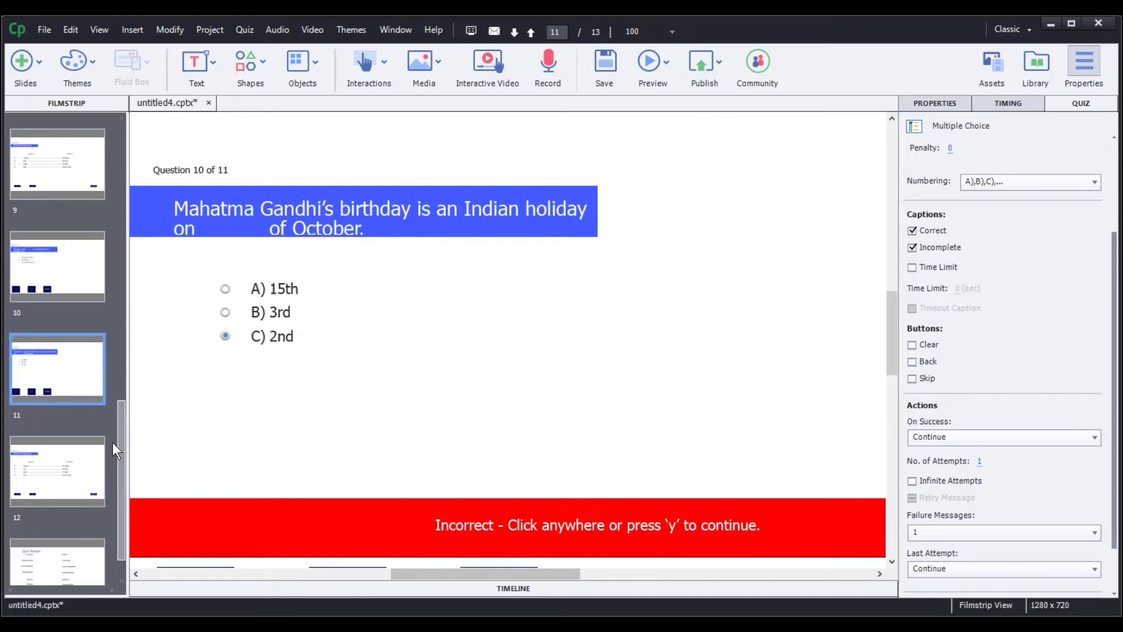
click(69, 460)
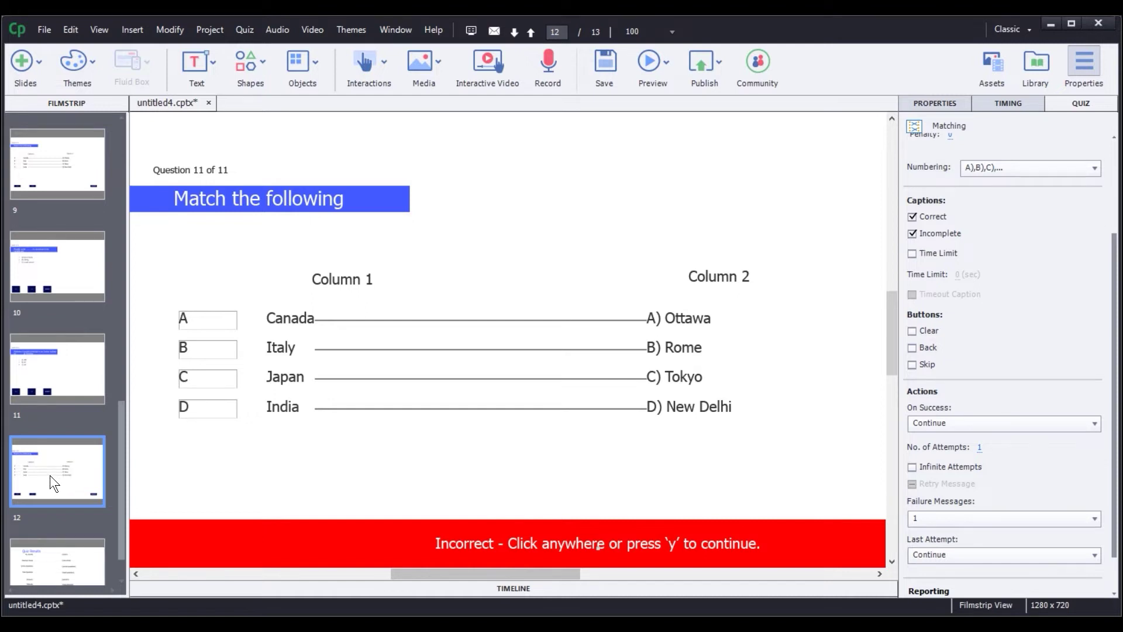
scroll(49, 476, down, 1)
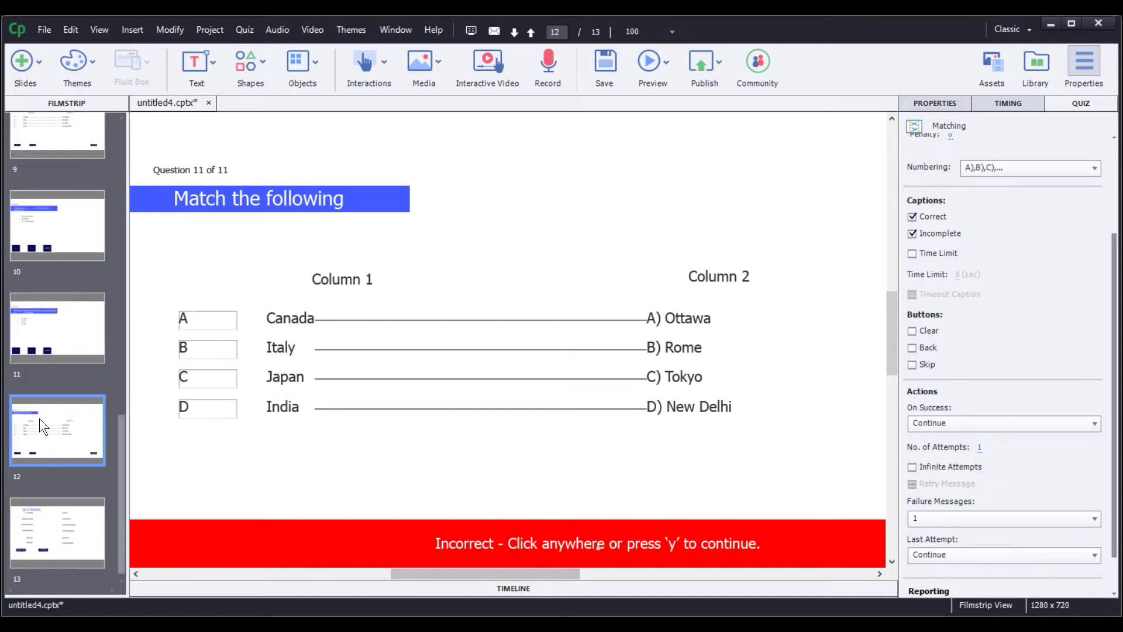
From the results slide, look through the Reporting, Settings, Pass or Fail and Default Labels quiz preferences, cancel, and inspect the results fields
click(66, 546)
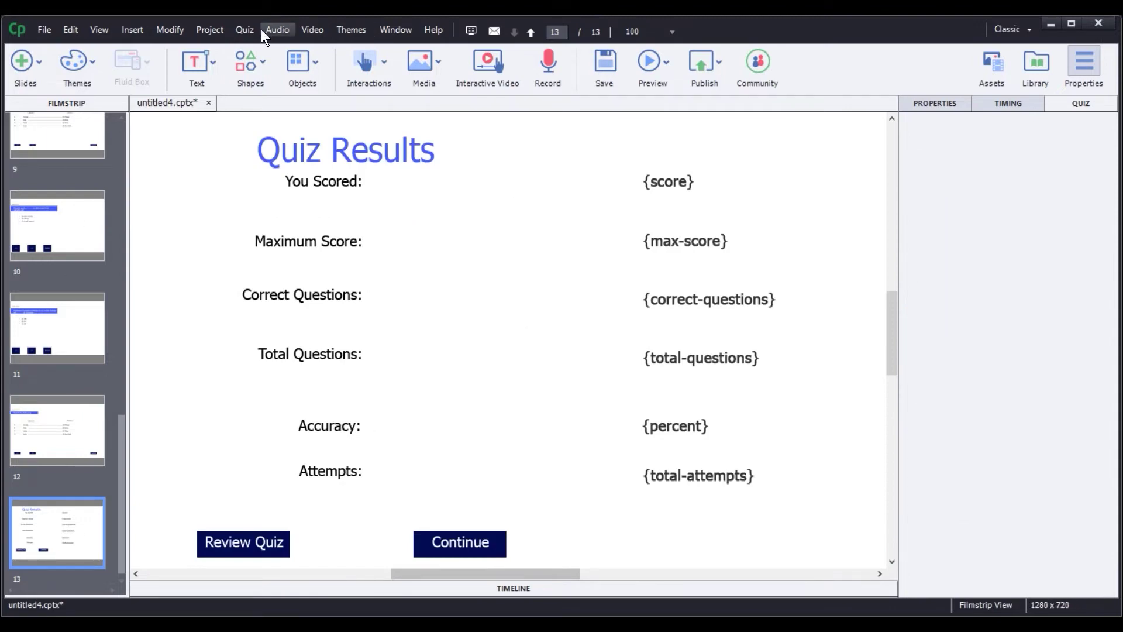
click(237, 30)
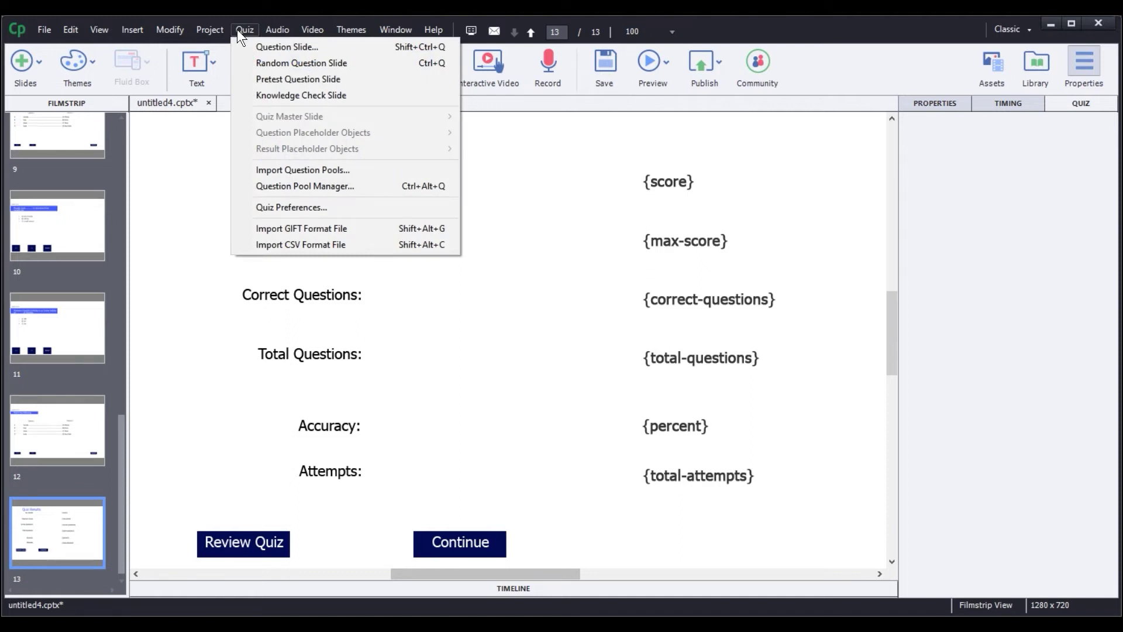
click(312, 206)
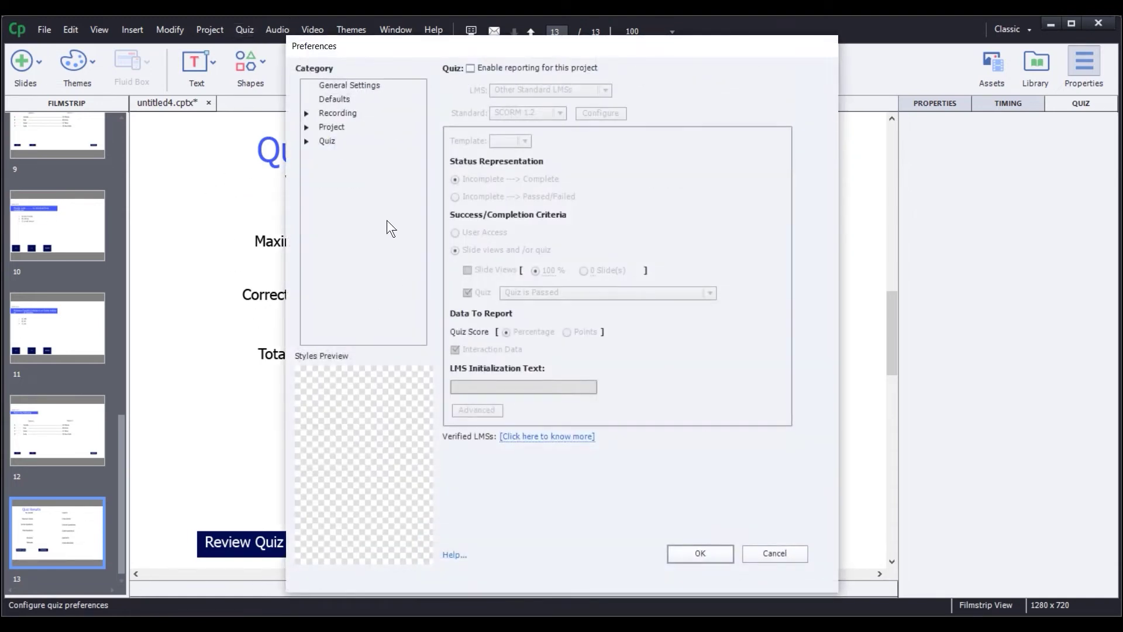
click(327, 140)
click(311, 141)
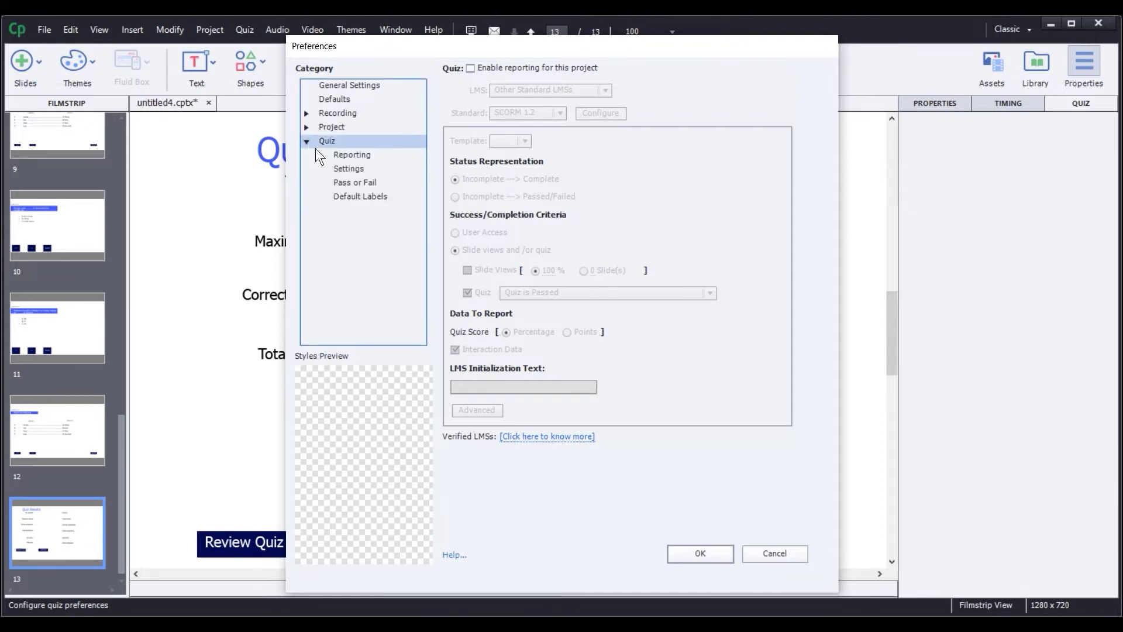
click(356, 155)
click(354, 167)
click(353, 182)
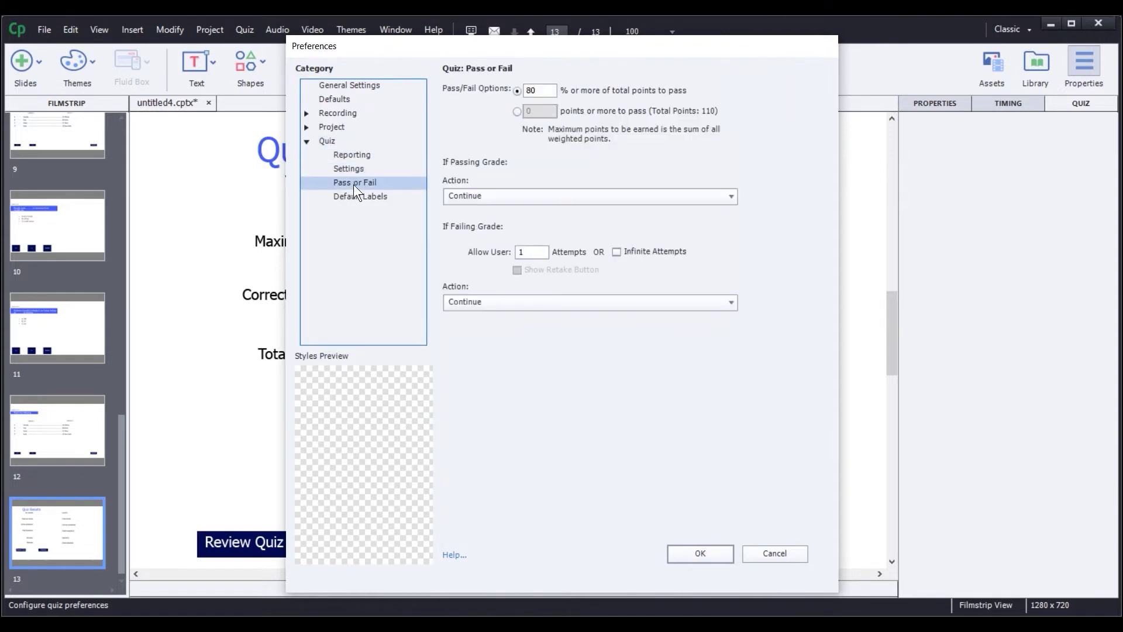
click(352, 194)
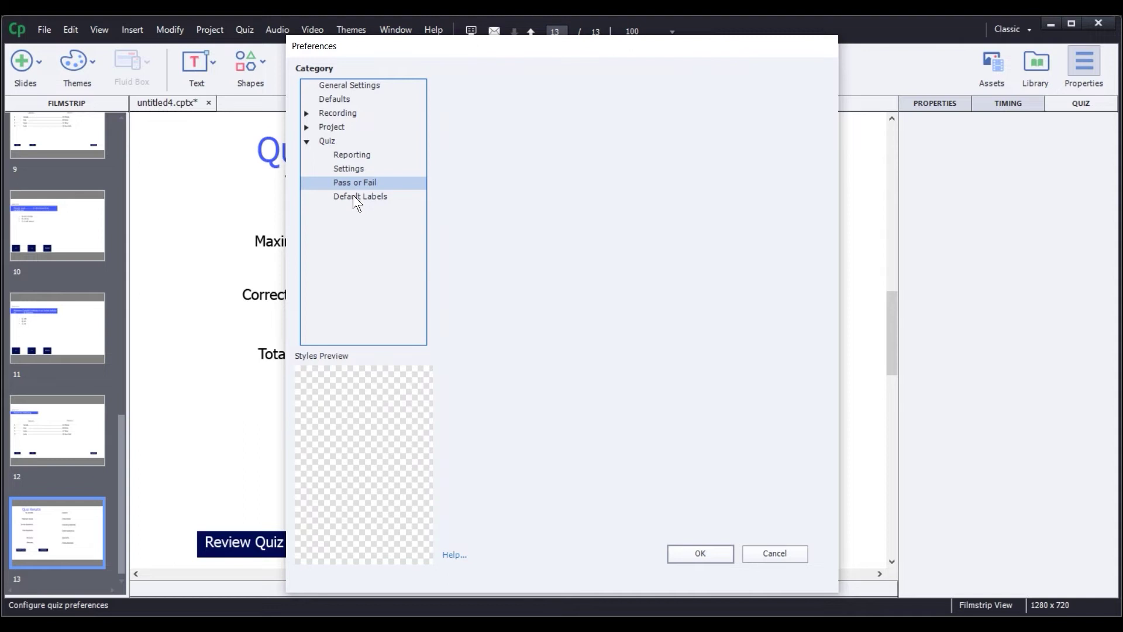
click(351, 155)
click(760, 556)
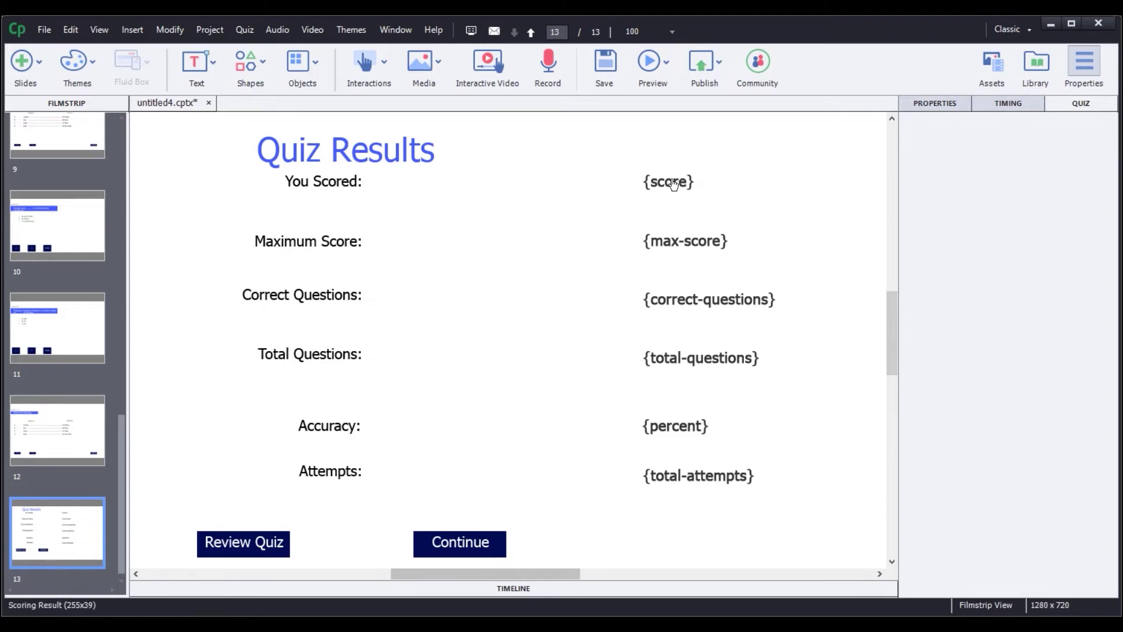
click(750, 382)
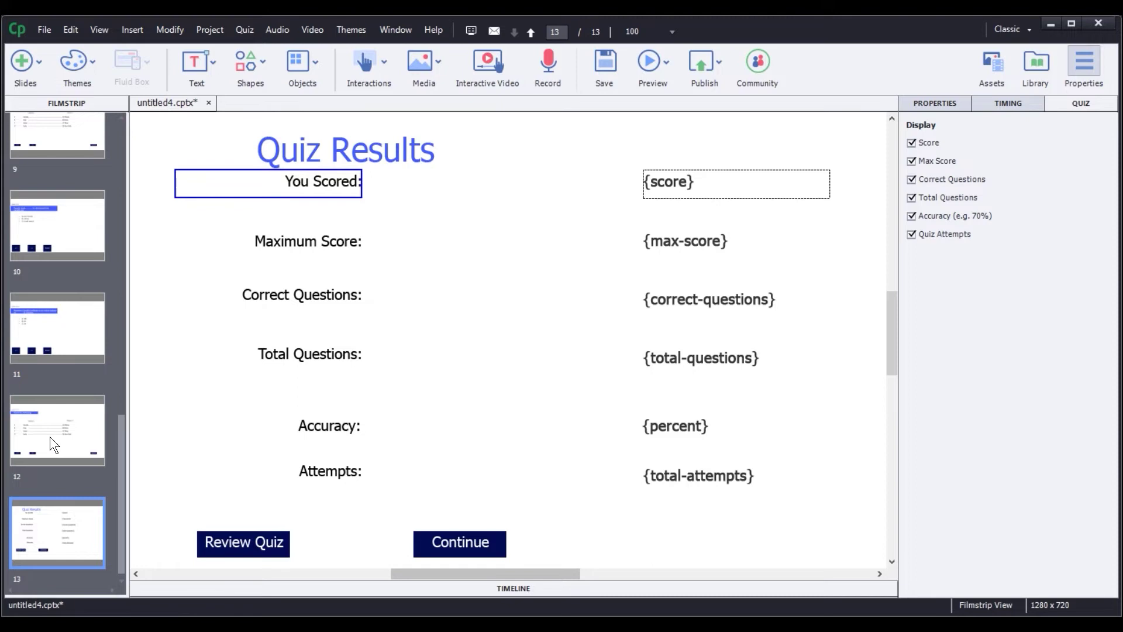
Switch to the Courseware folder, open GIFT Questions_DC.txt, and examine the syntax of the first two Grant's tomb questions
key(alt+Tab)
key(alt+Tab)
key(alt+Tab)
click(327, 395)
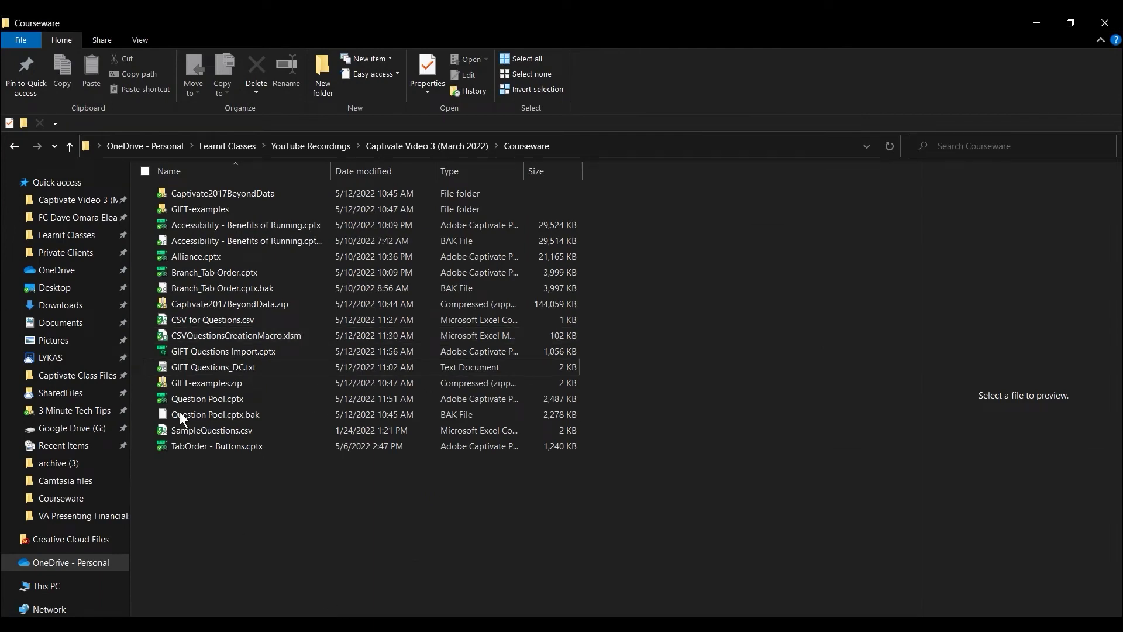
double_click(166, 364)
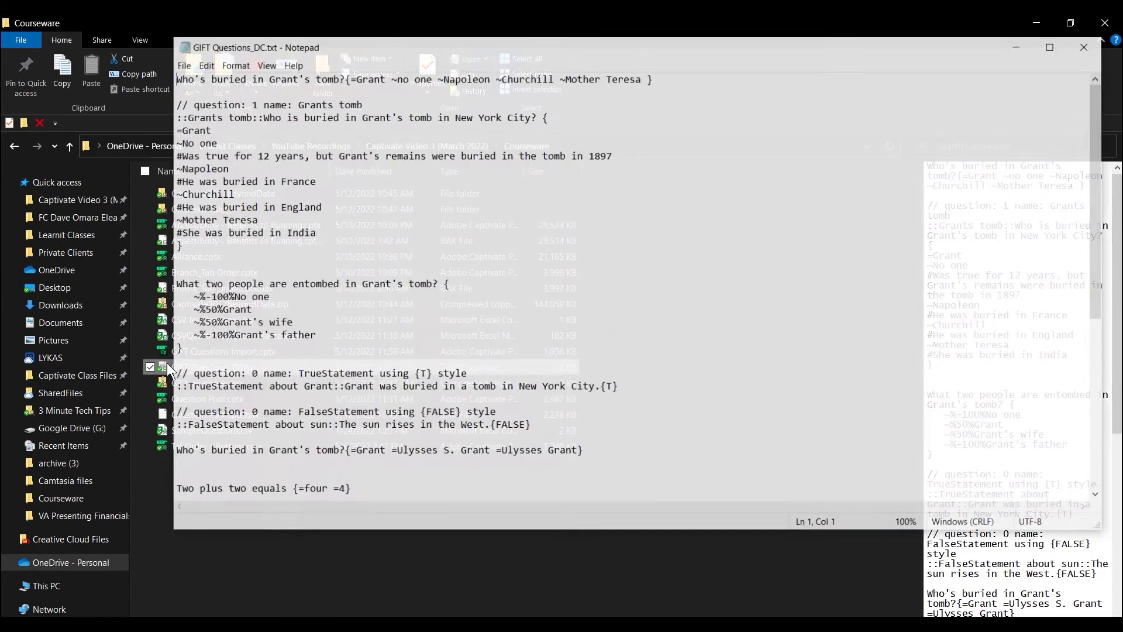
click(256, 234)
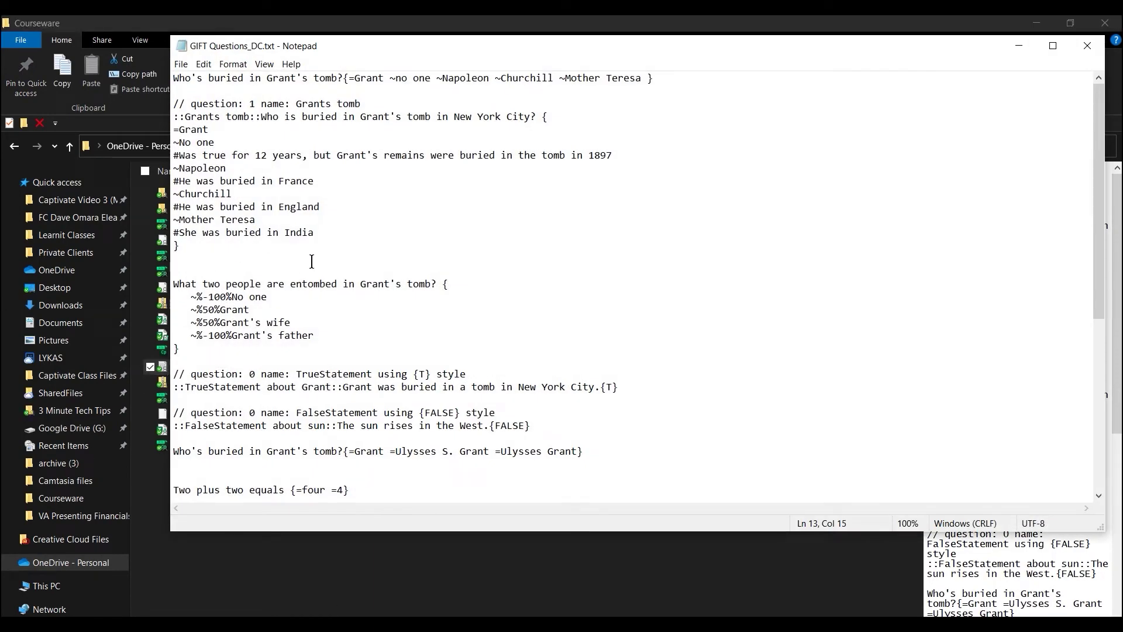
click(197, 78)
drag(174, 76, 656, 79)
click(261, 117)
click(310, 129)
Switch back to Captivate and view the imported Grants tomb question on slide 3
key(alt+Tab)
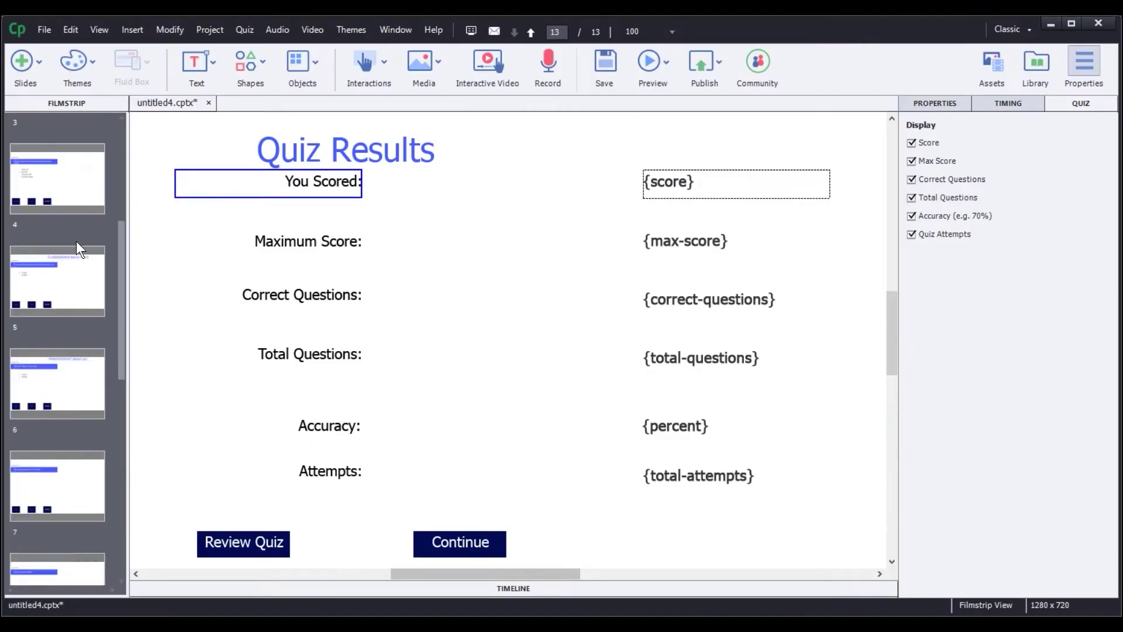
scroll(76, 241, up, 3)
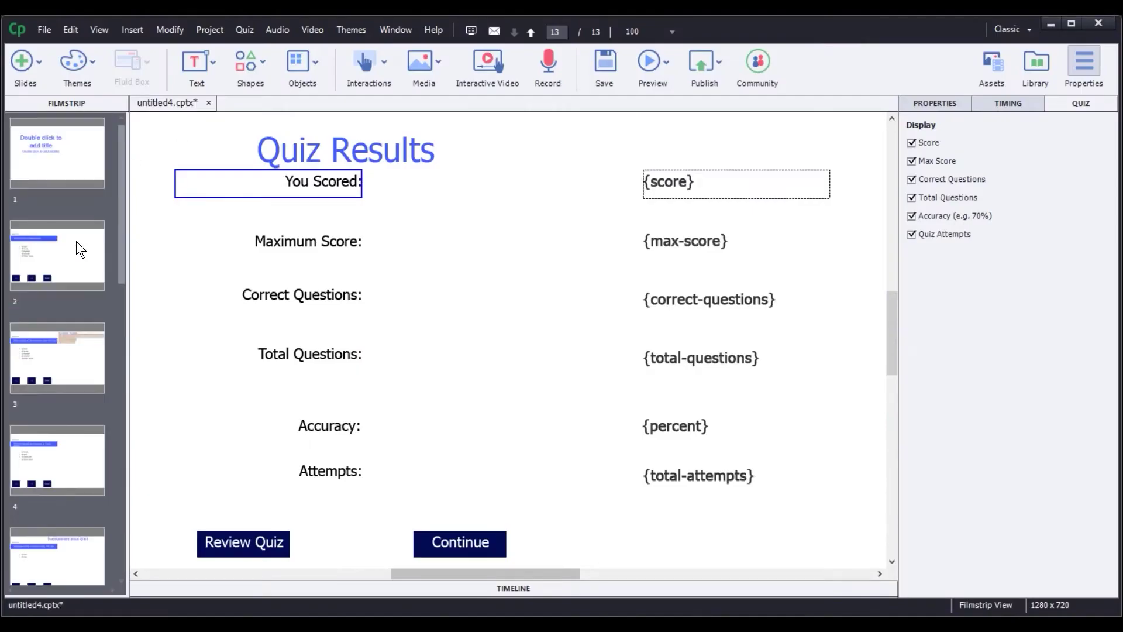
click(72, 351)
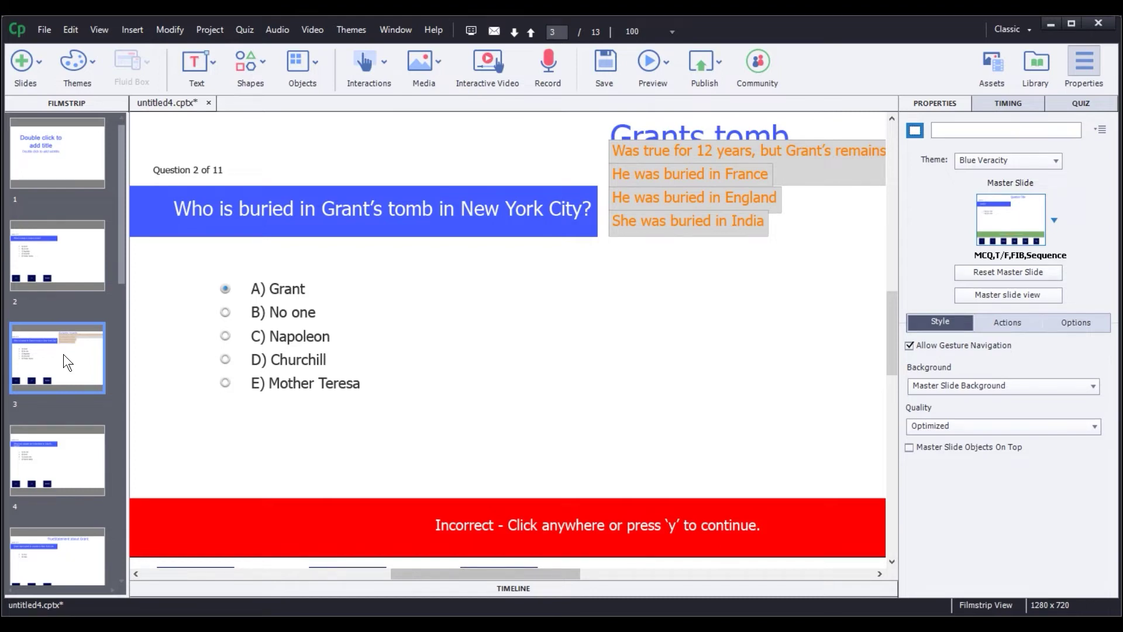
Compare the imported Grant's tomb questions on slides 2, 3 and 4 with their syntax in GIFT Questions_DC.txt
click(48, 255)
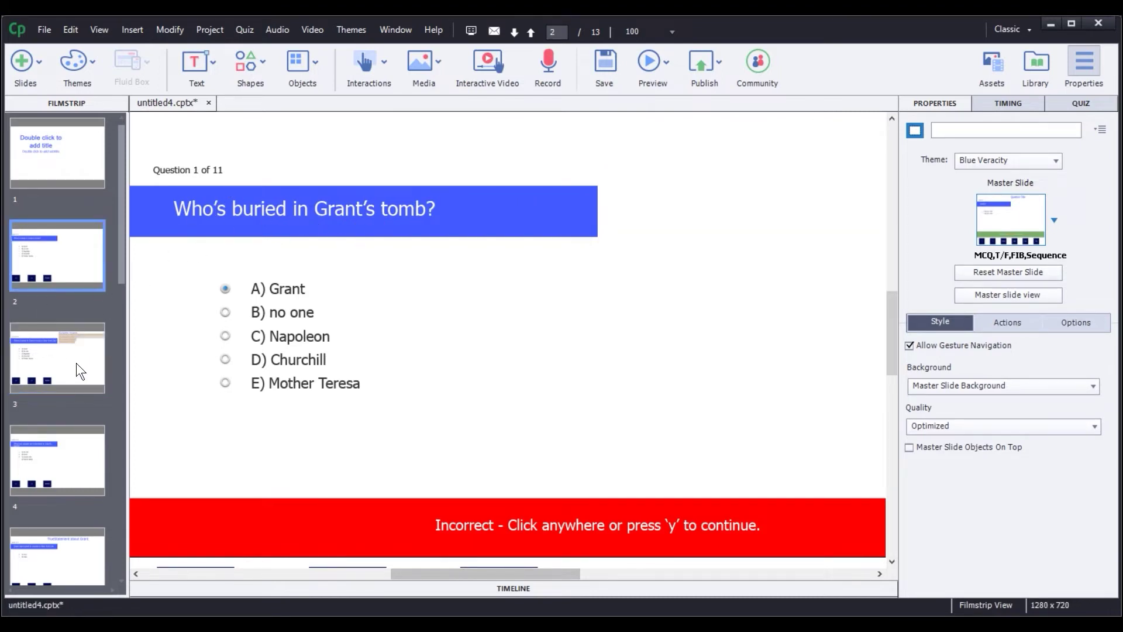
key(alt+Tab)
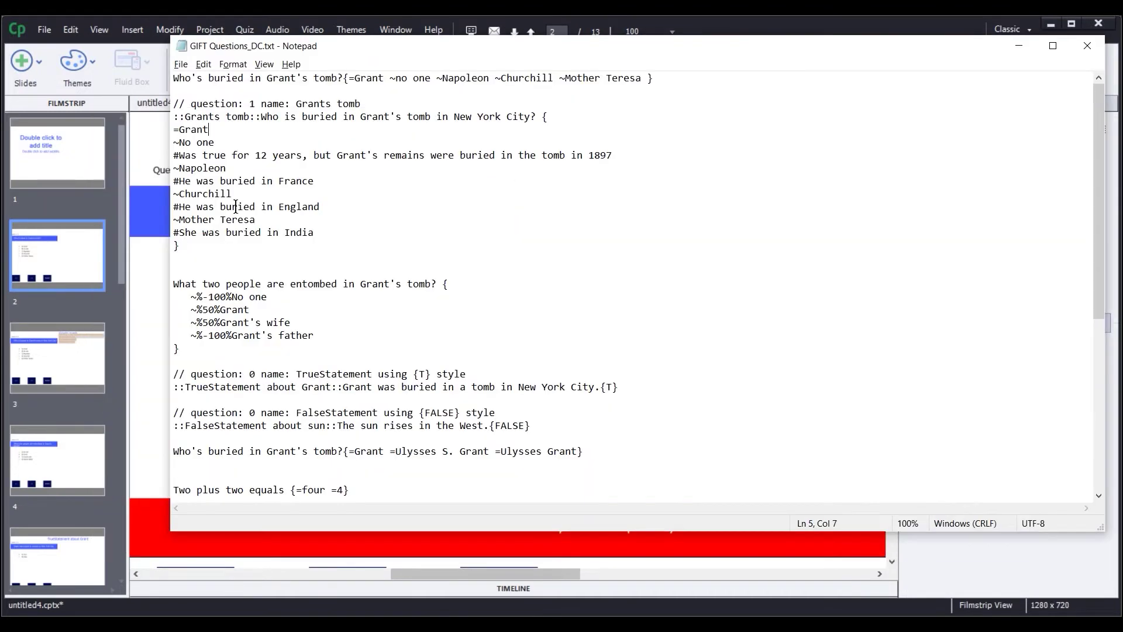
click(304, 186)
scroll(304, 186, down, 3)
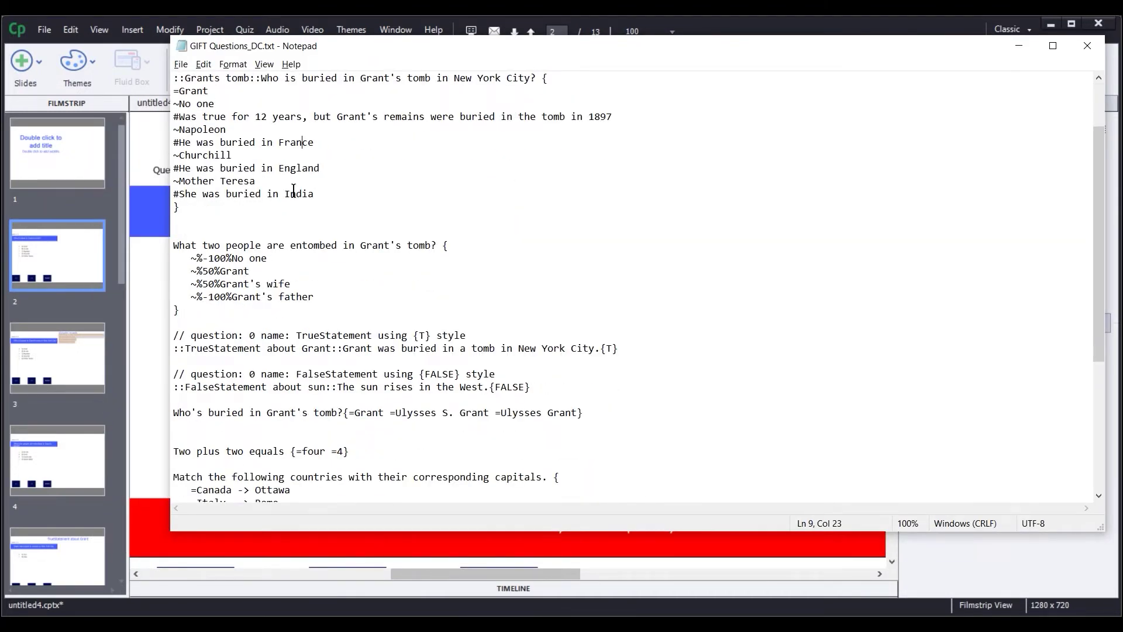
click(248, 174)
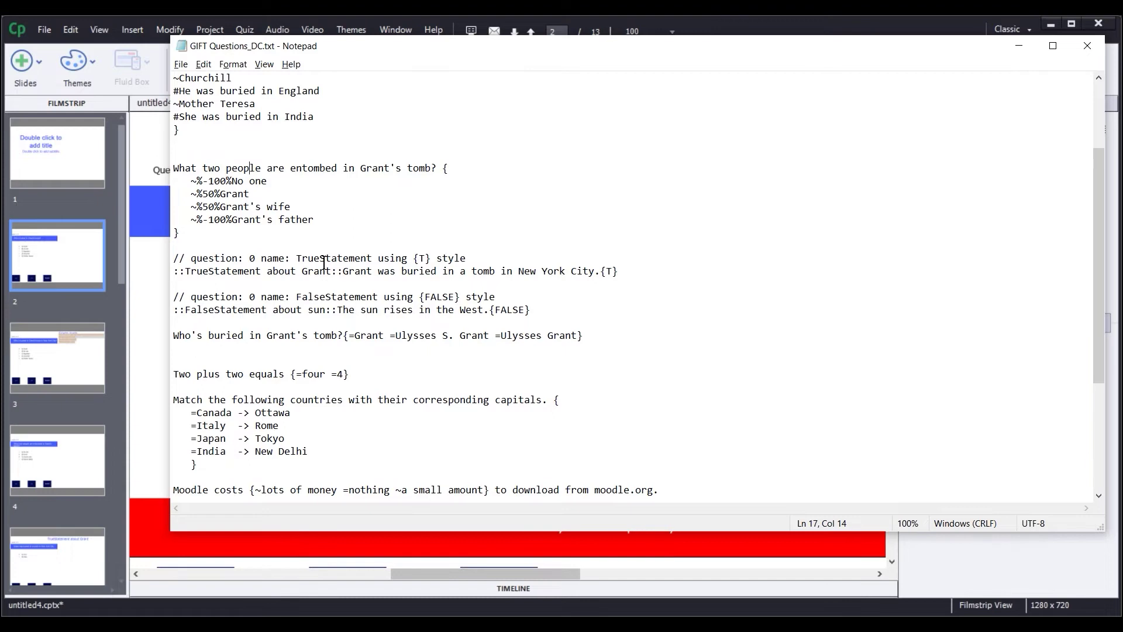
key(alt+Tab)
click(71, 377)
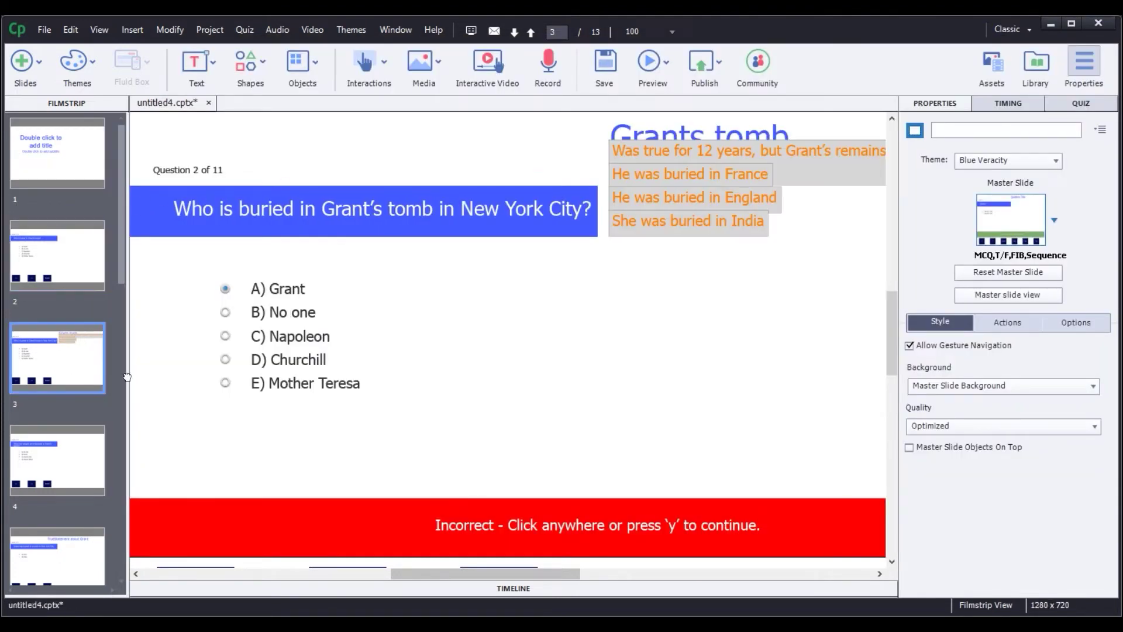
click(83, 466)
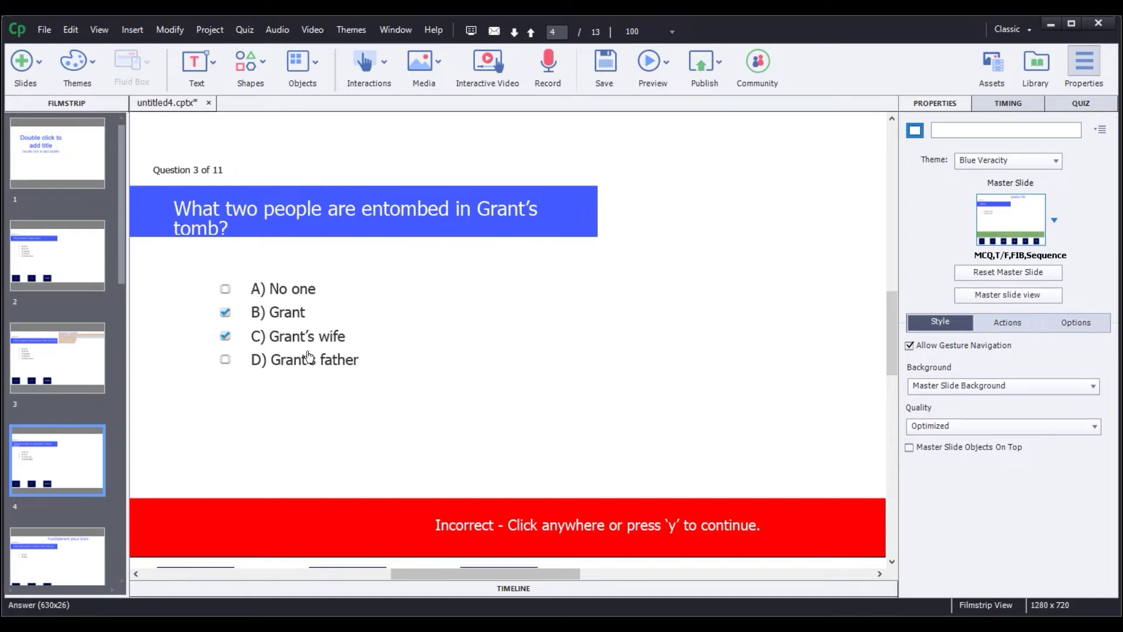
Return to GIFT Questions_DC.txt, read through the true/false, short-answer, matching and missing-word entries, and close the file
key(alt+Tab)
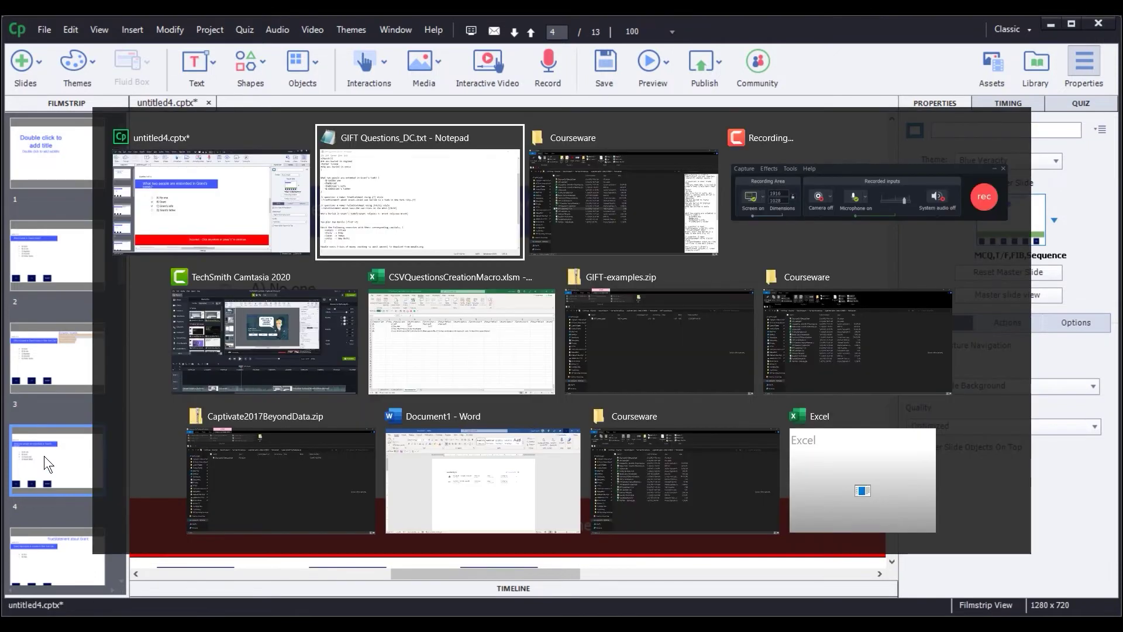
click(327, 320)
scroll(319, 404, down, 4)
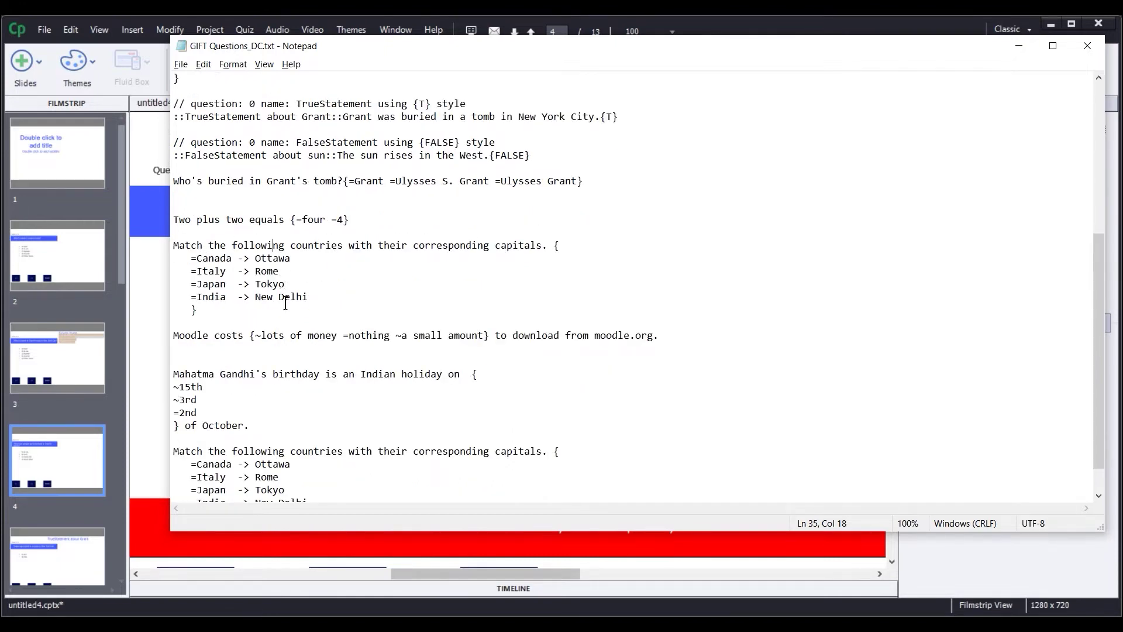
scroll(286, 301, down, 1)
scroll(377, 263, up, 2)
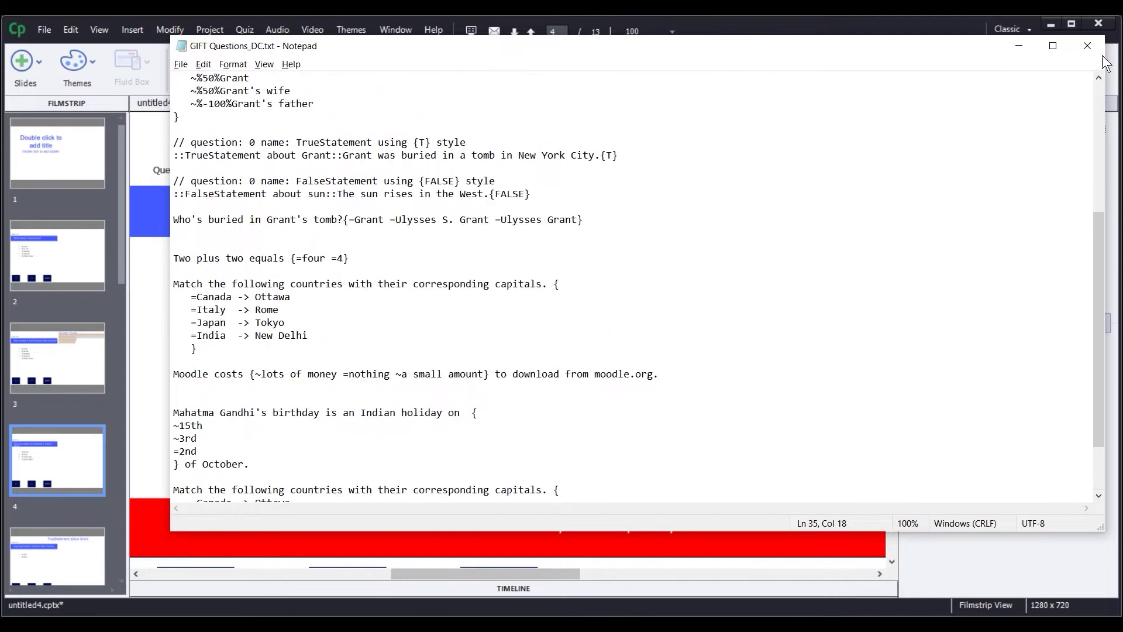
click(1088, 45)
On slide 3, inspect the first answer feedback shape and the Napoleon answer with its linked feedback, then deselect everything
click(55, 354)
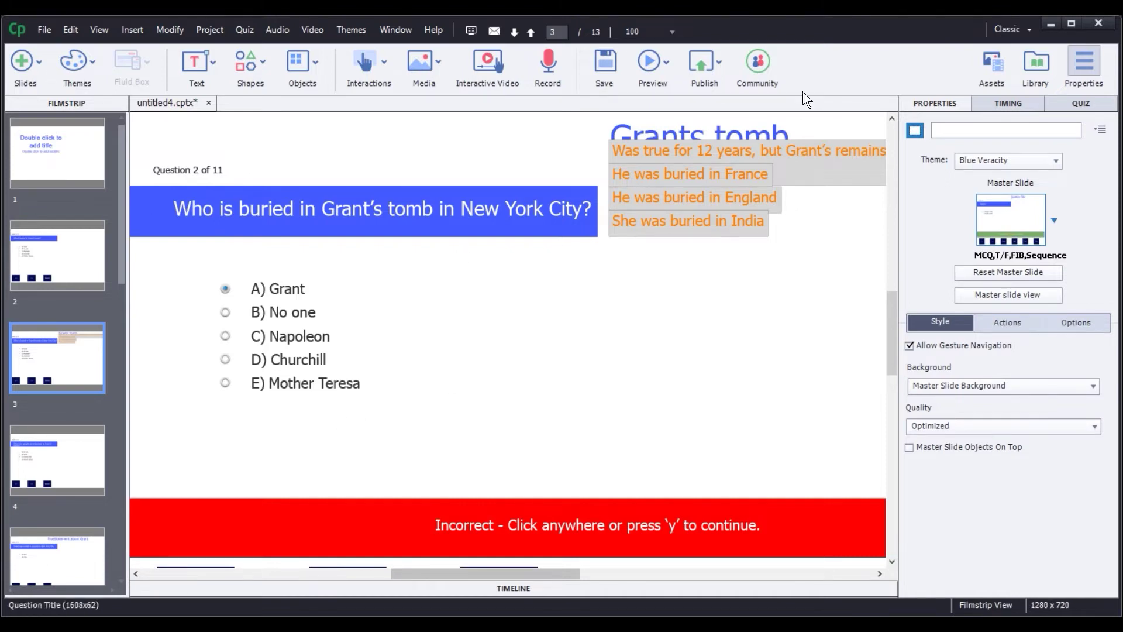
click(694, 151)
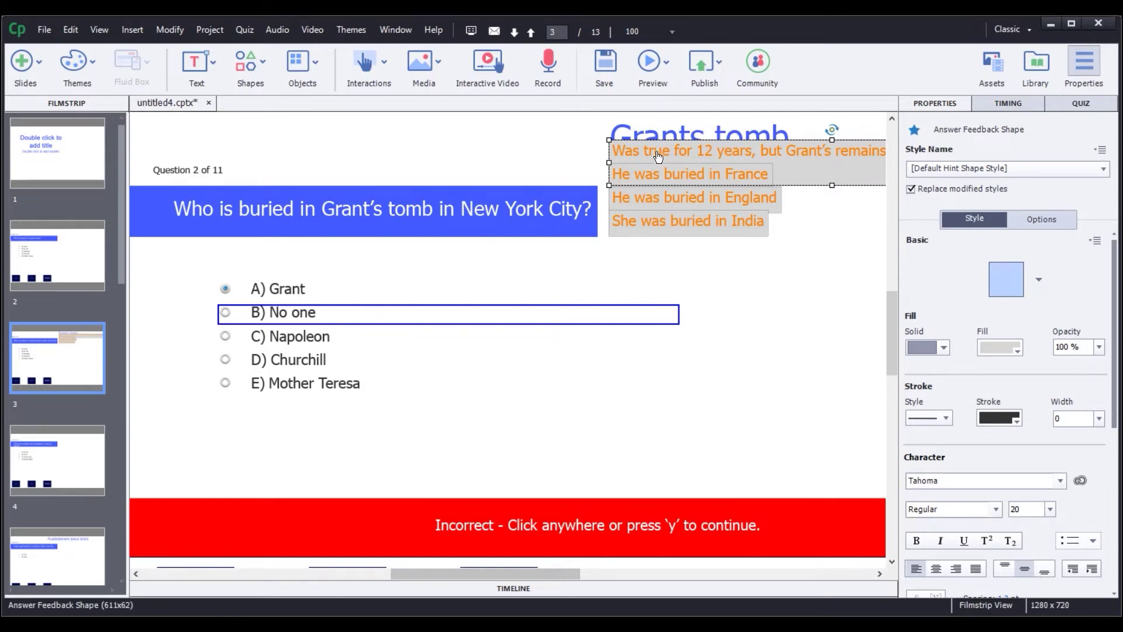
click(272, 339)
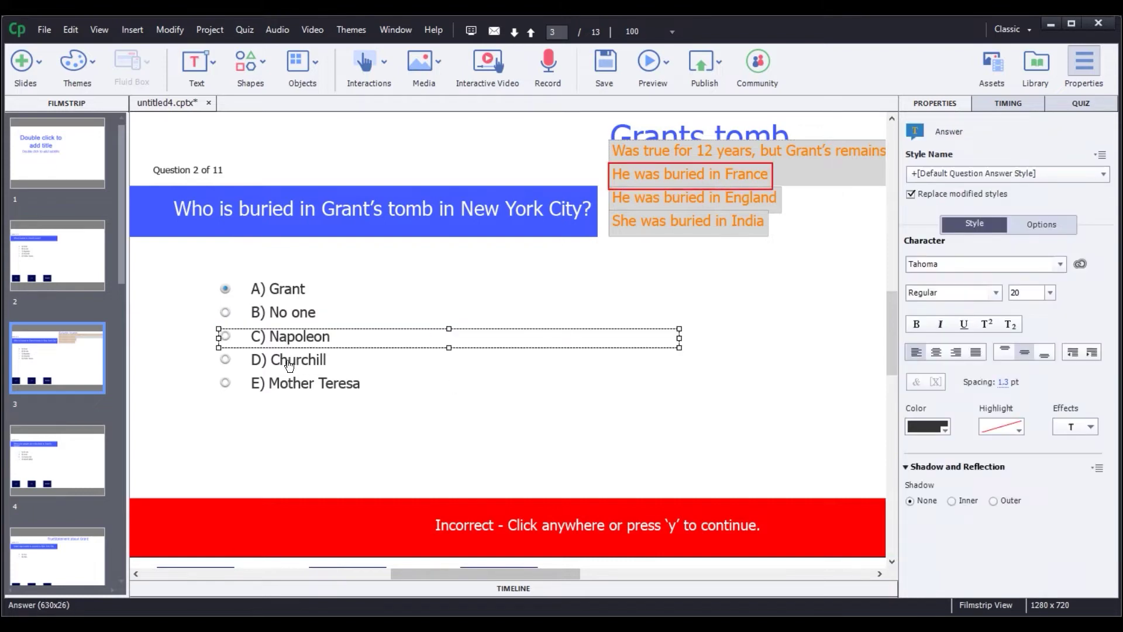
double_click(305, 337)
drag(331, 338, 269, 338)
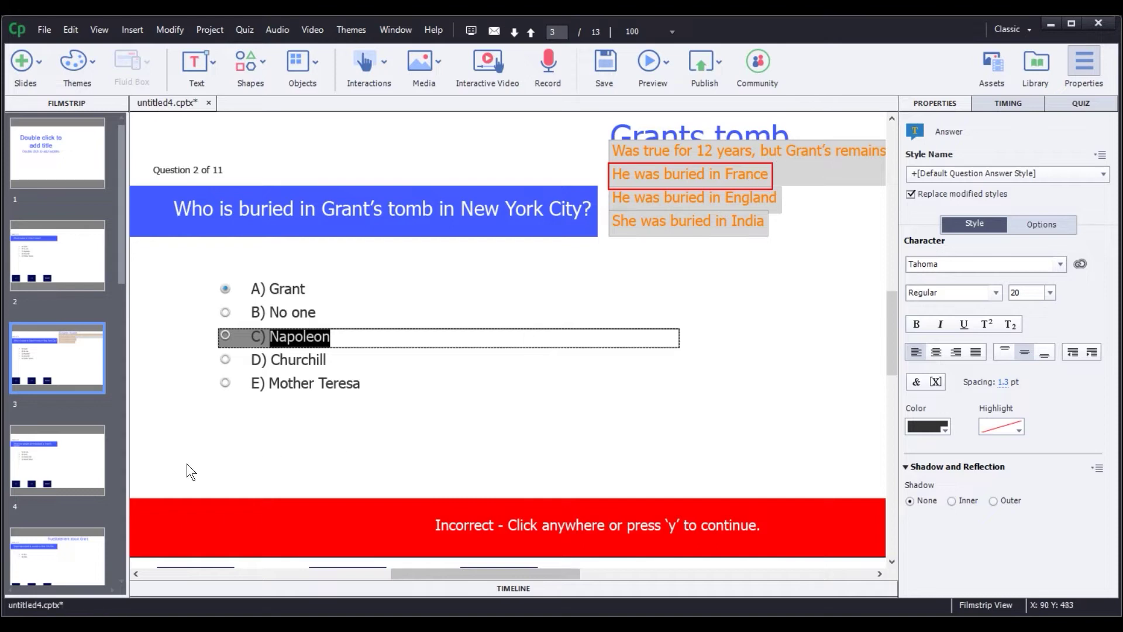
click(171, 462)
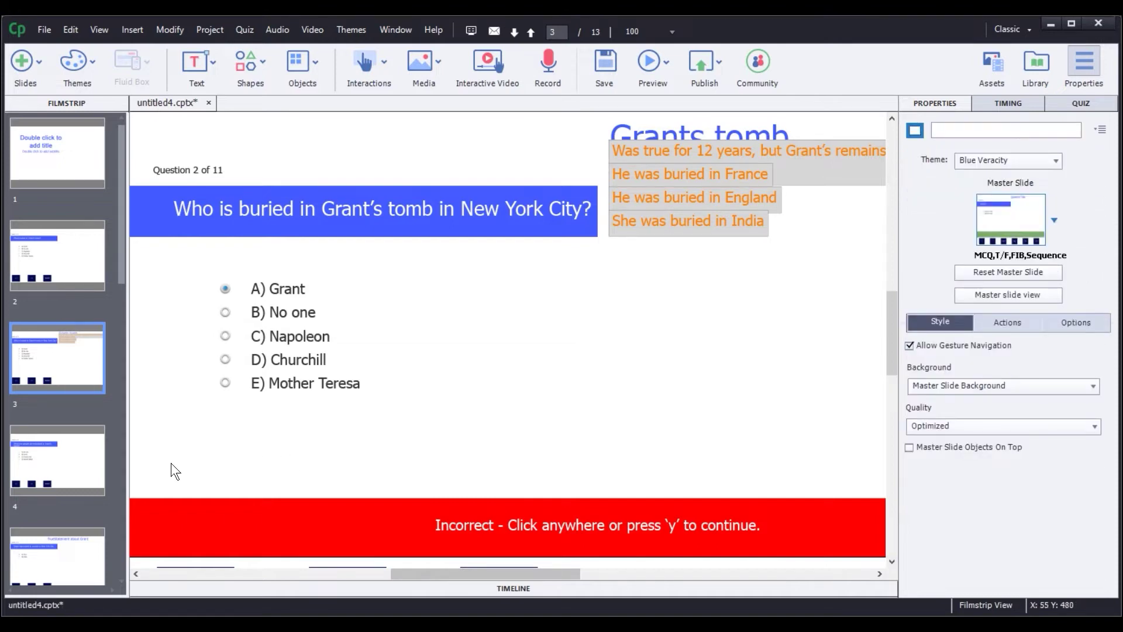
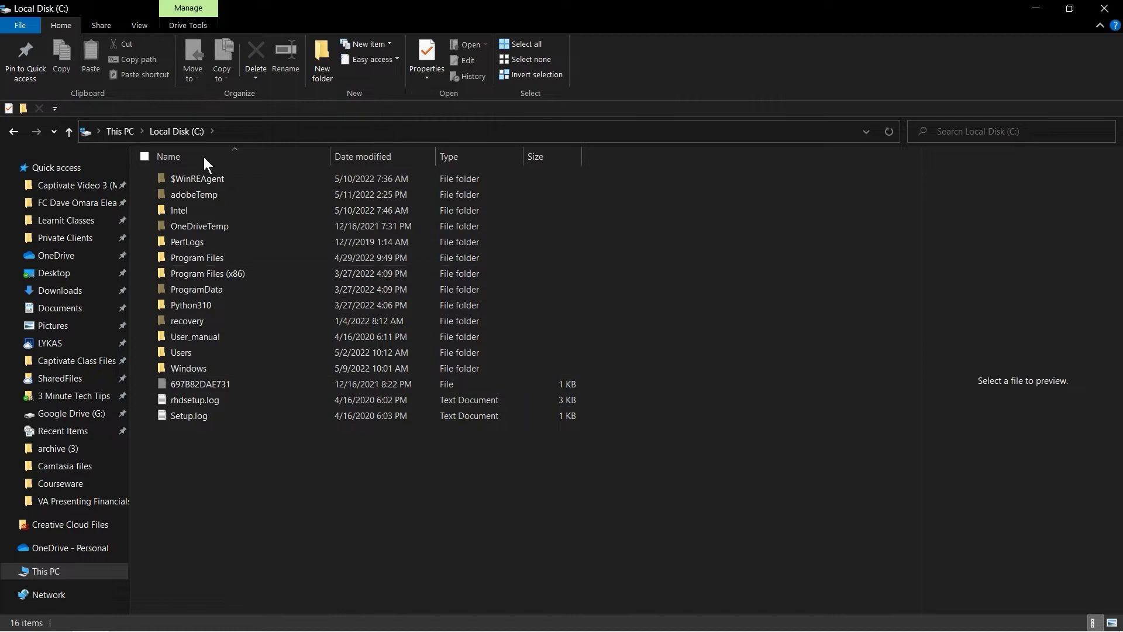
In File Explorer, browse from drive C: to Program Files\Adobe\Adobe Captivate 2019 x64\Gallery\Quiz
click(163, 132)
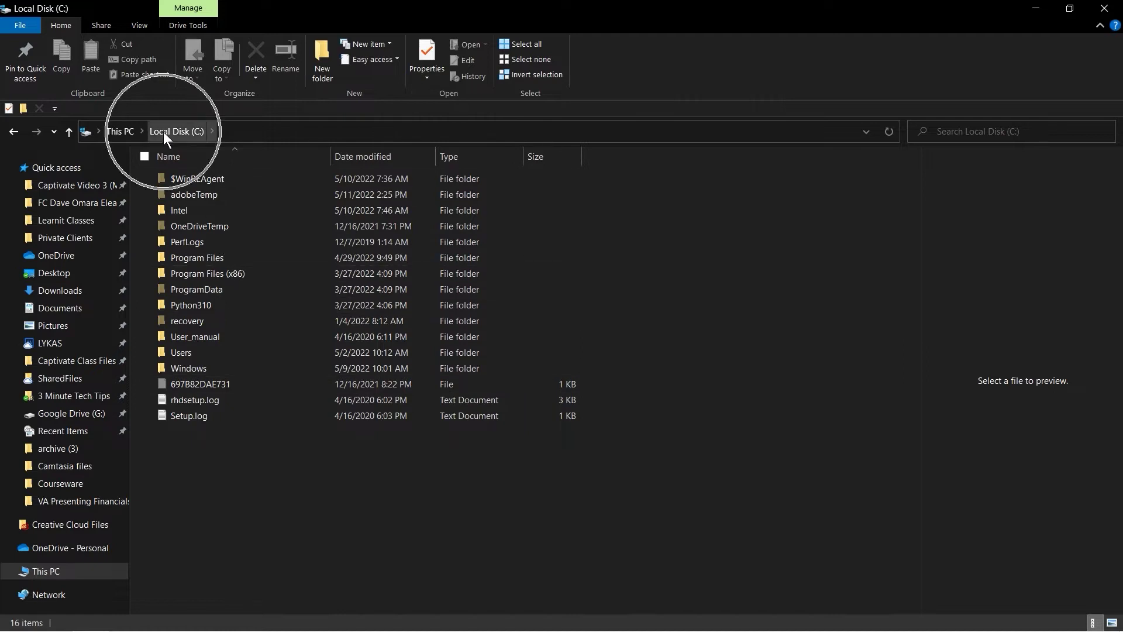
double_click(187, 260)
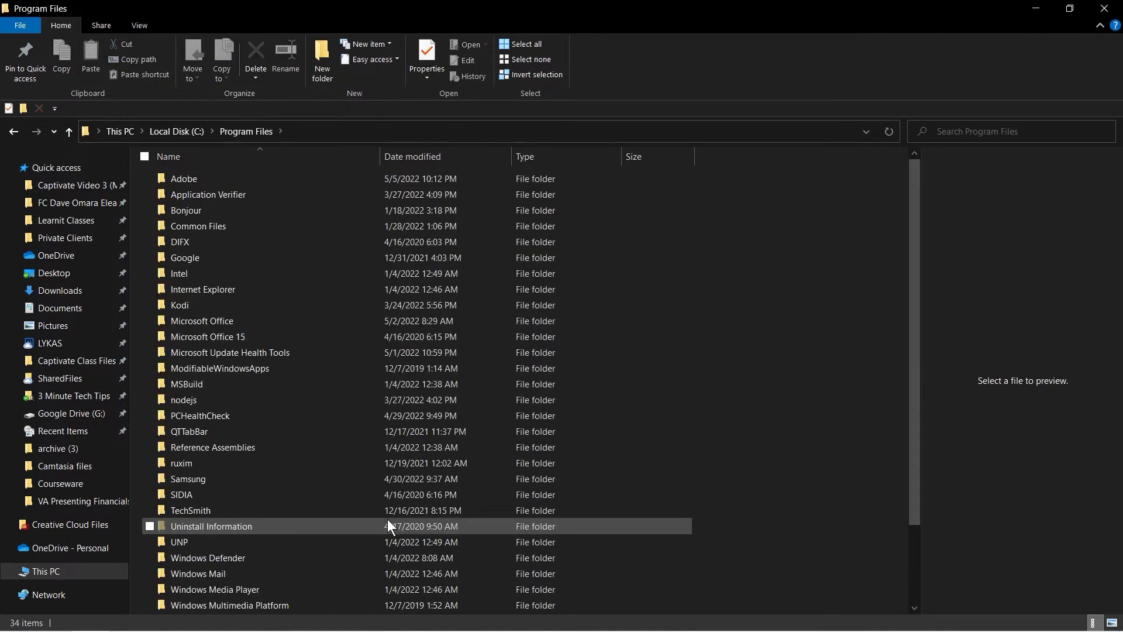
double_click(179, 183)
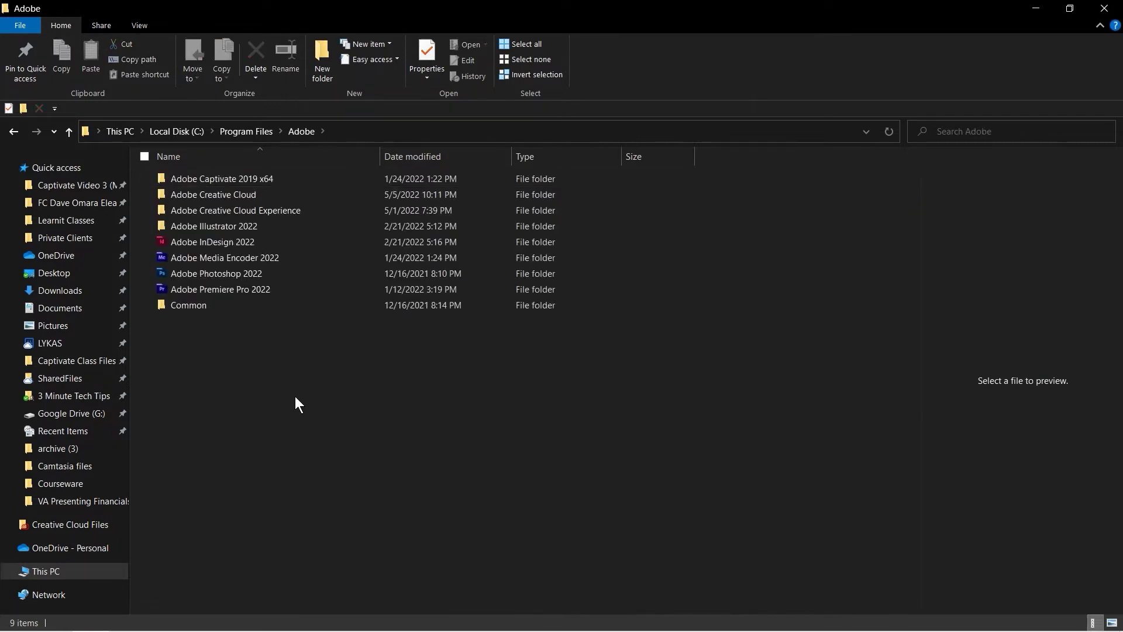
double_click(195, 181)
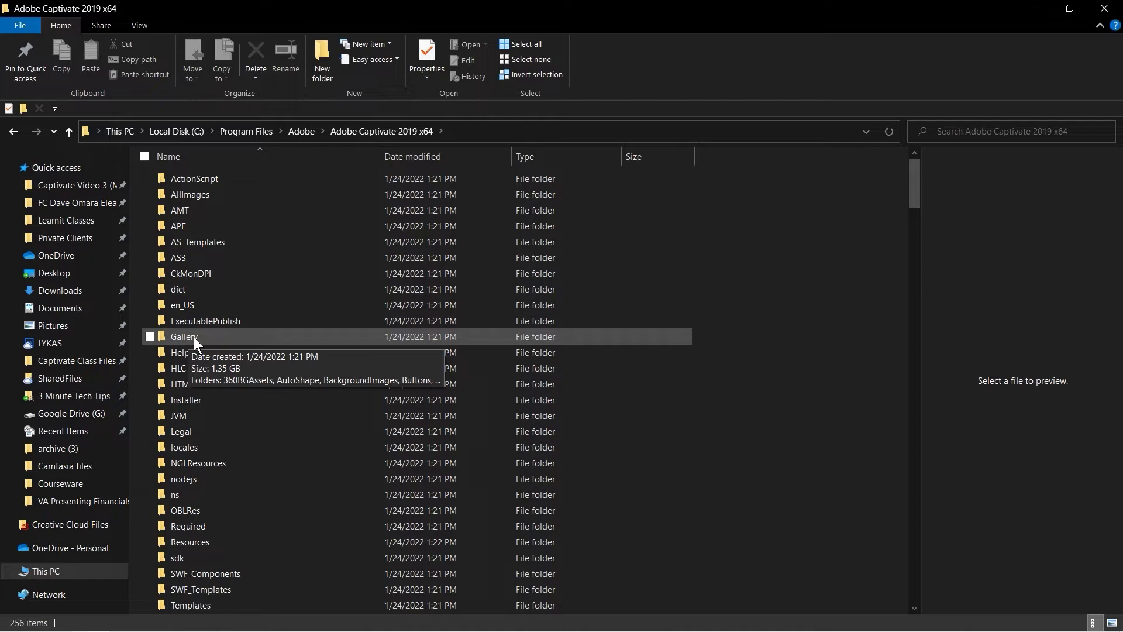
double_click(194, 337)
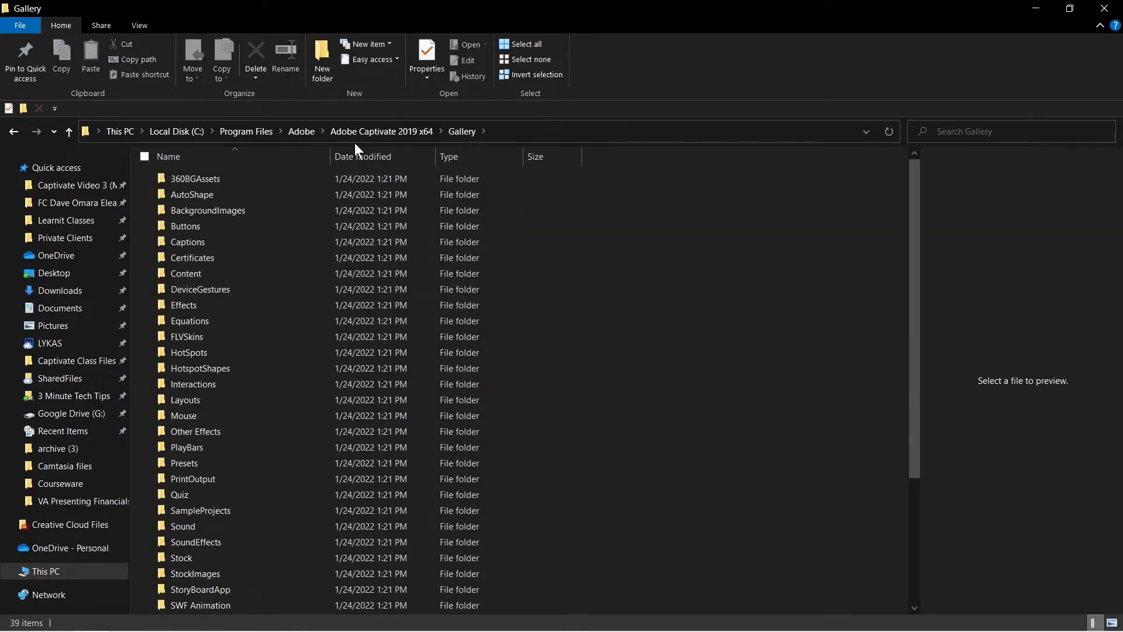
double_click(210, 493)
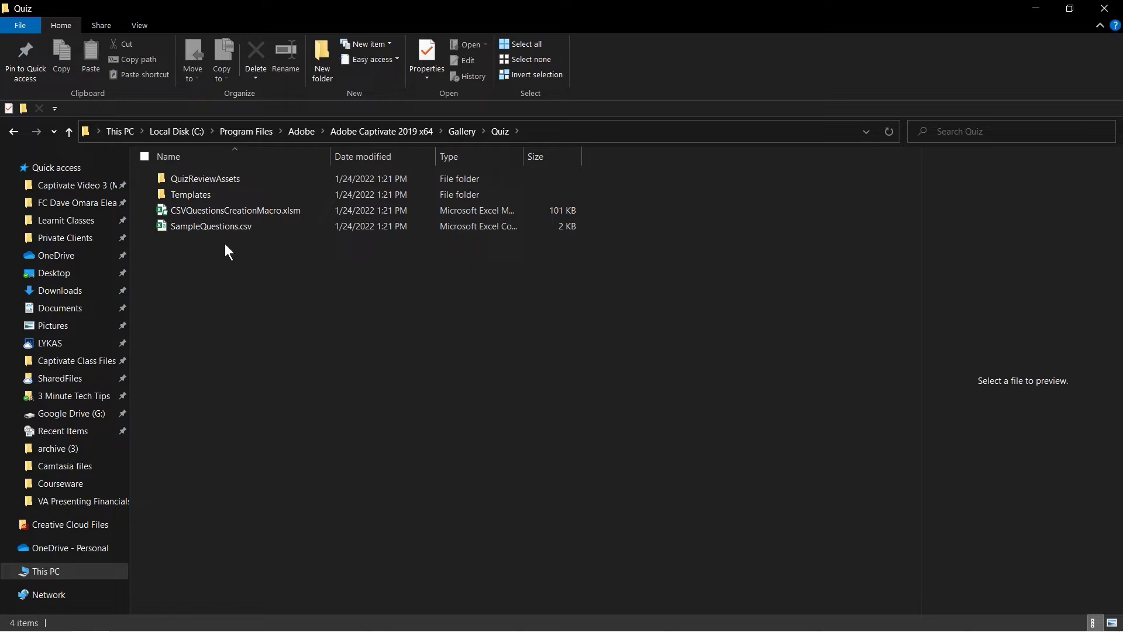
drag(241, 263, 198, 210)
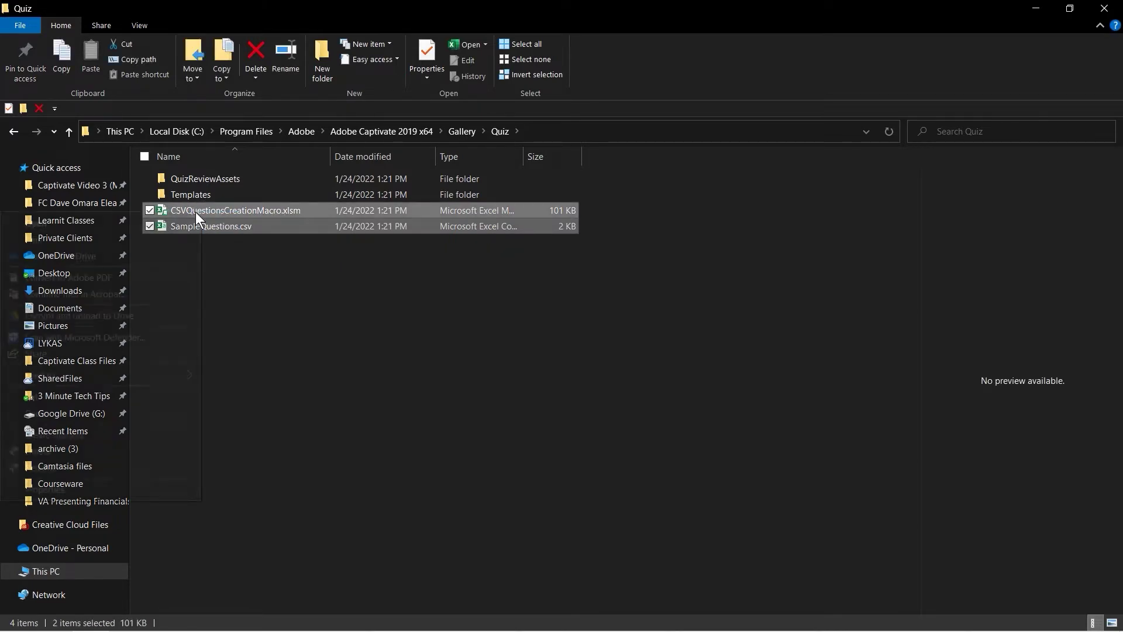
right_click(196, 212)
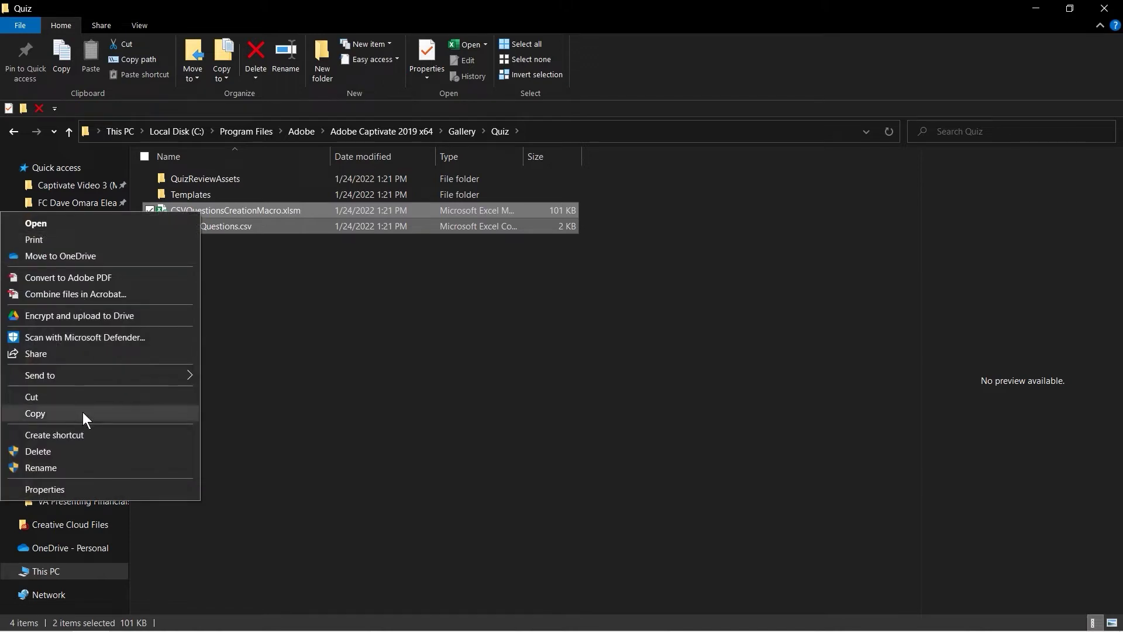
click(331, 342)
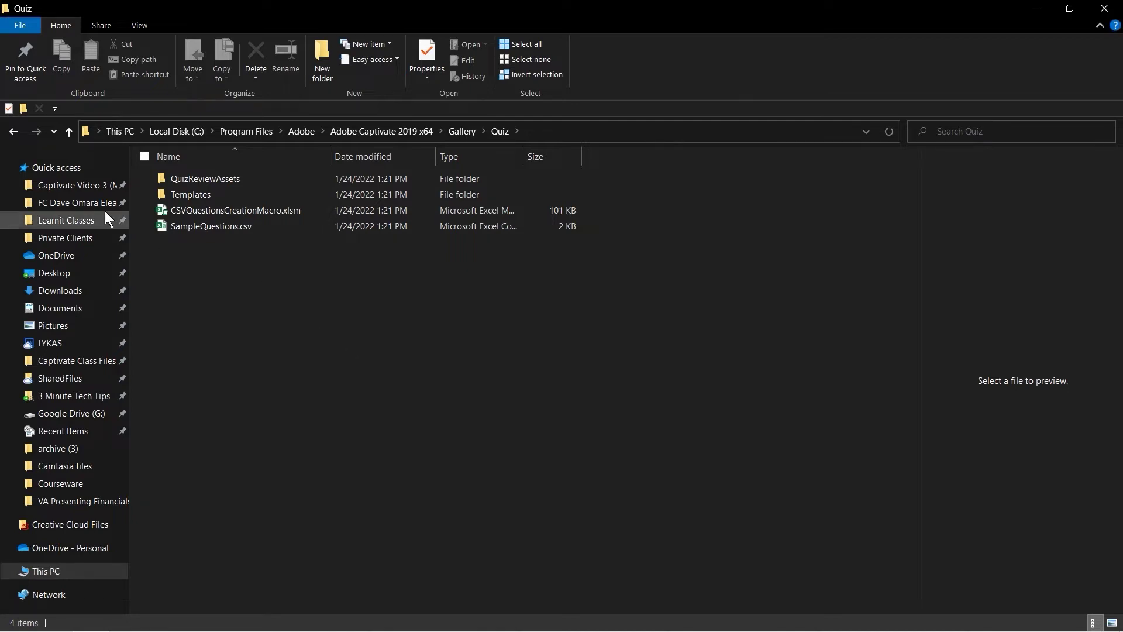
Go to the Courseware folder inside Captivate Video 3 (March 2022) and switch to SampleQuestions.csv in Excel
click(71, 187)
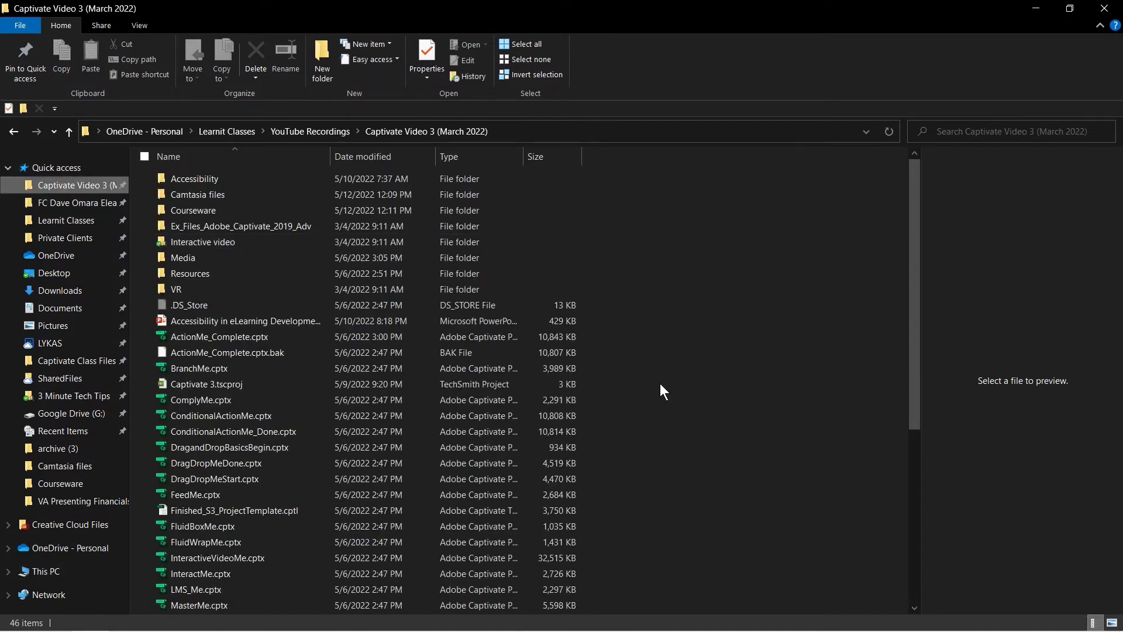
double_click(244, 208)
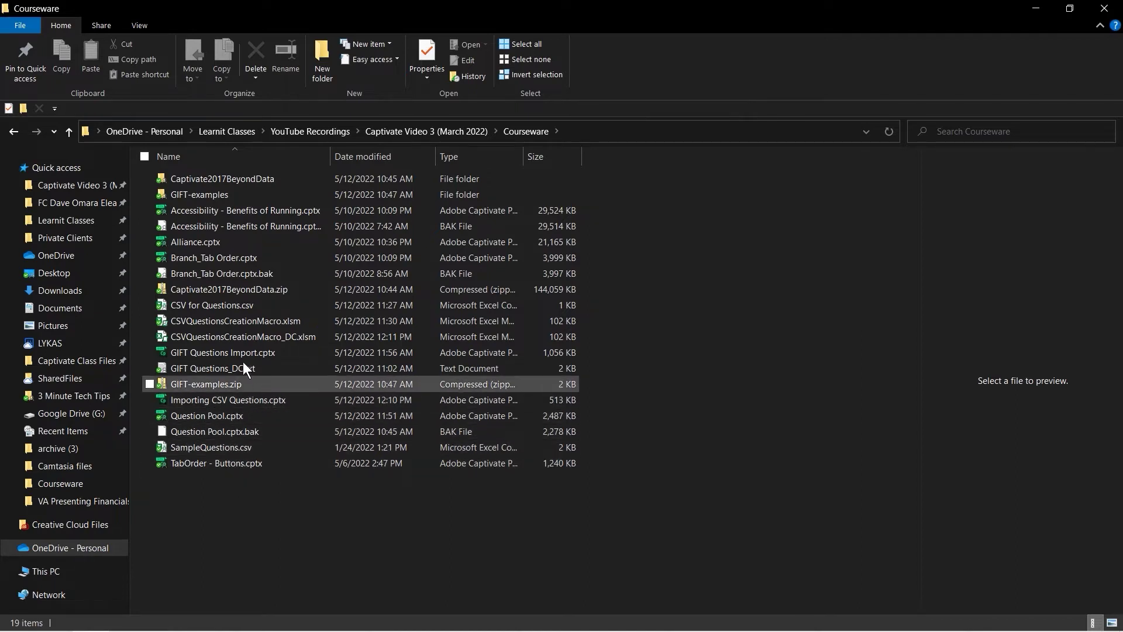
click(167, 447)
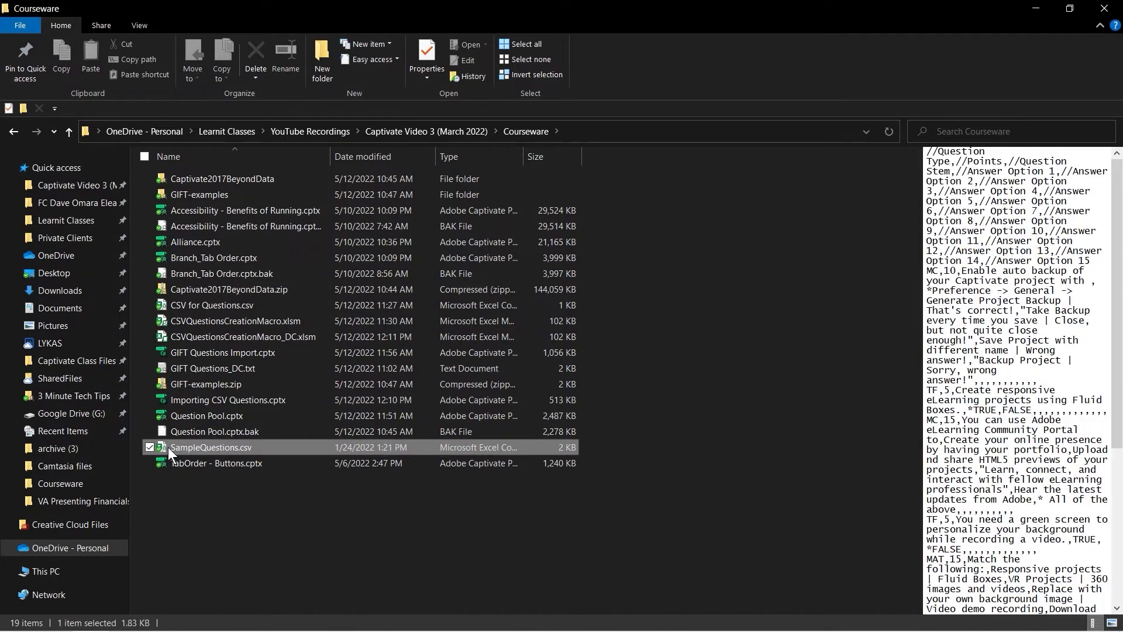
key(alt+Tab)
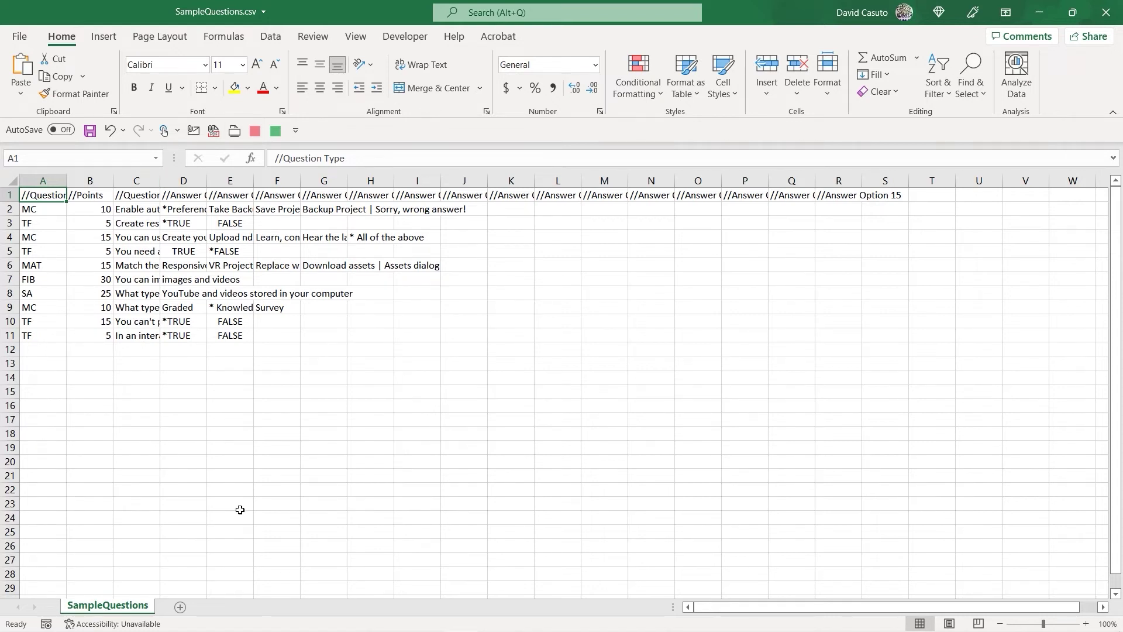
Auto-fit the widths of the Question Stem, Answer Option 1 and Question Type columns to their contents
click(236, 416)
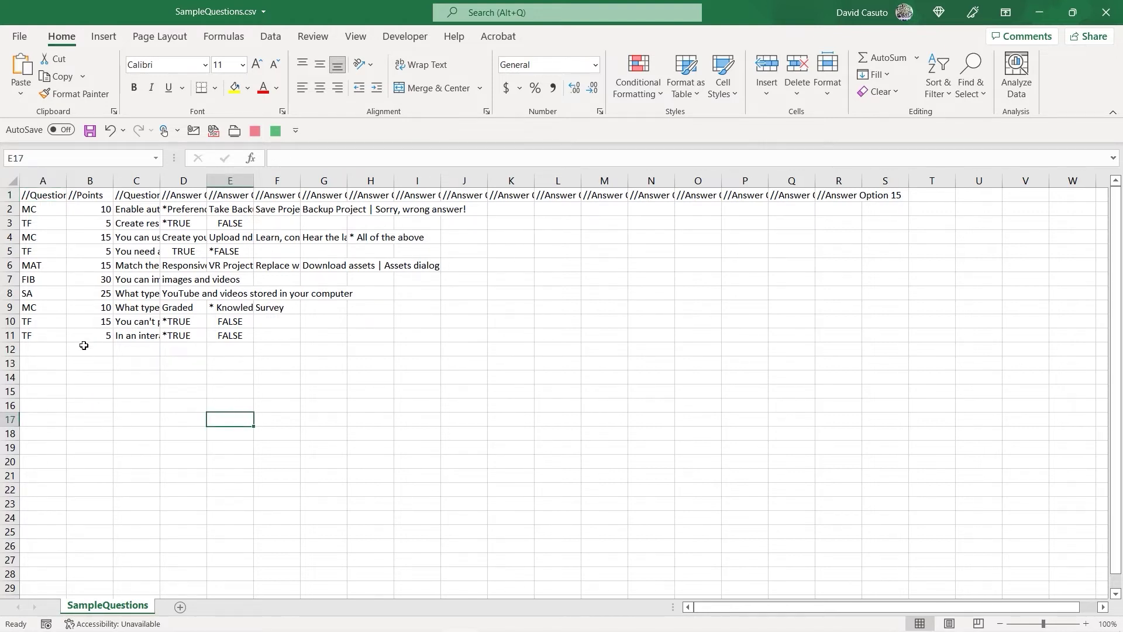
double_click(160, 181)
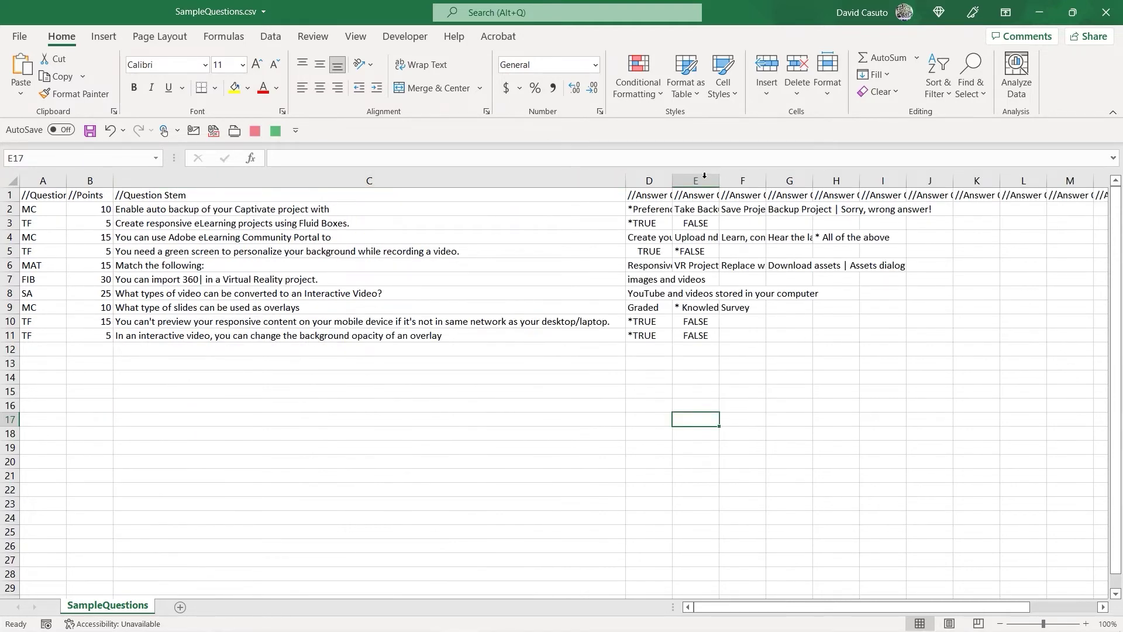
double_click(673, 181)
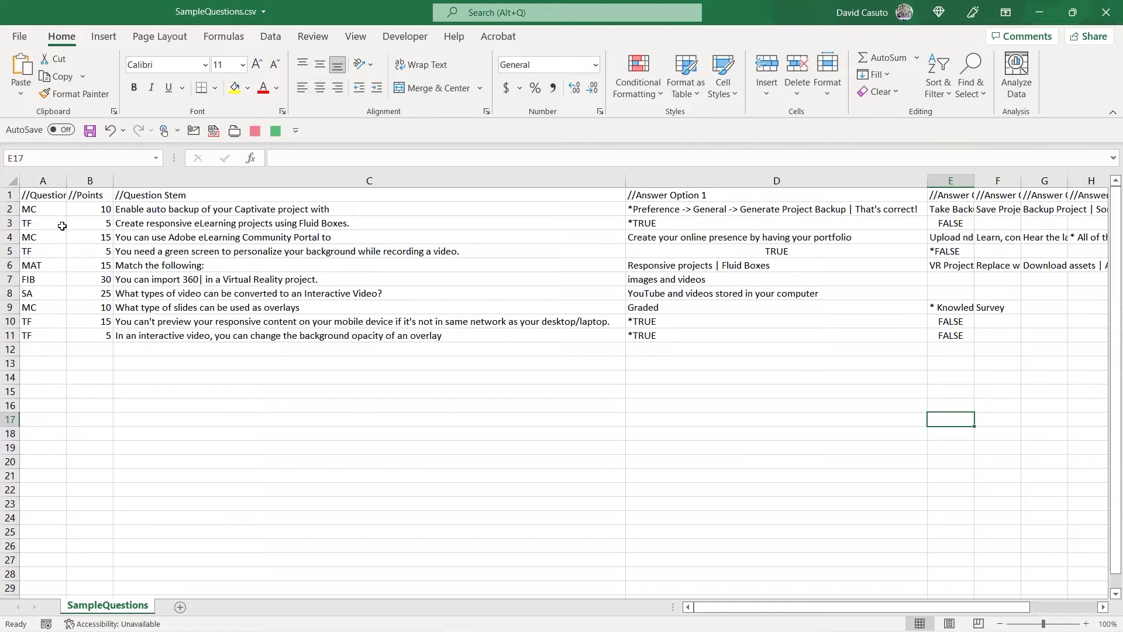
double_click(66, 181)
click(205, 449)
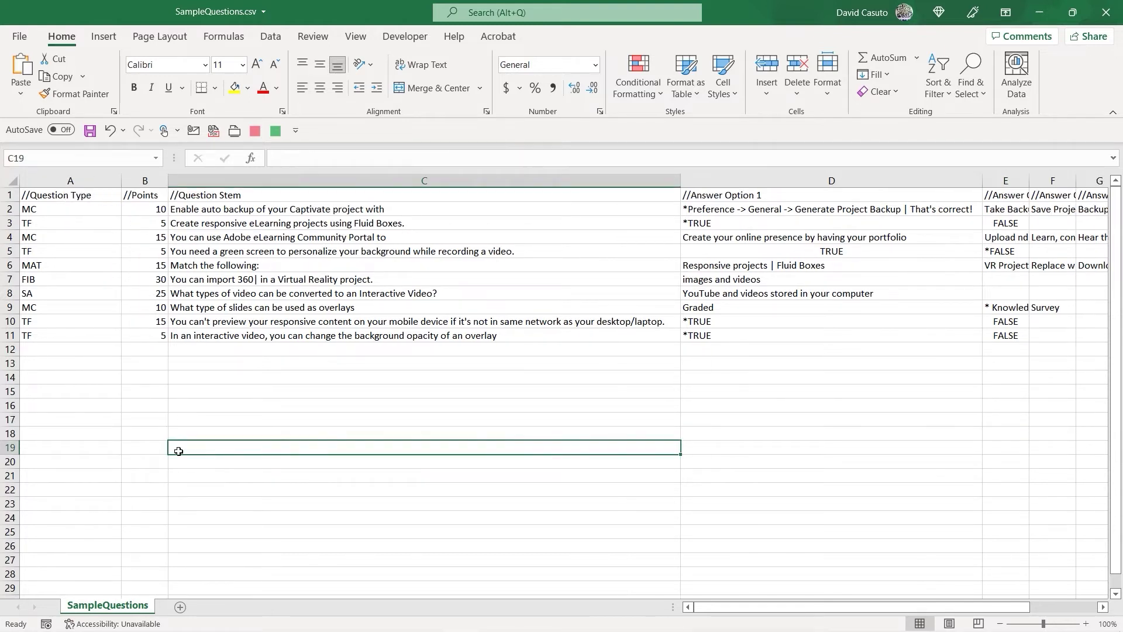
Examine the sample question rows across to the Answer Option columns, up to Answer Option 15
click(200, 398)
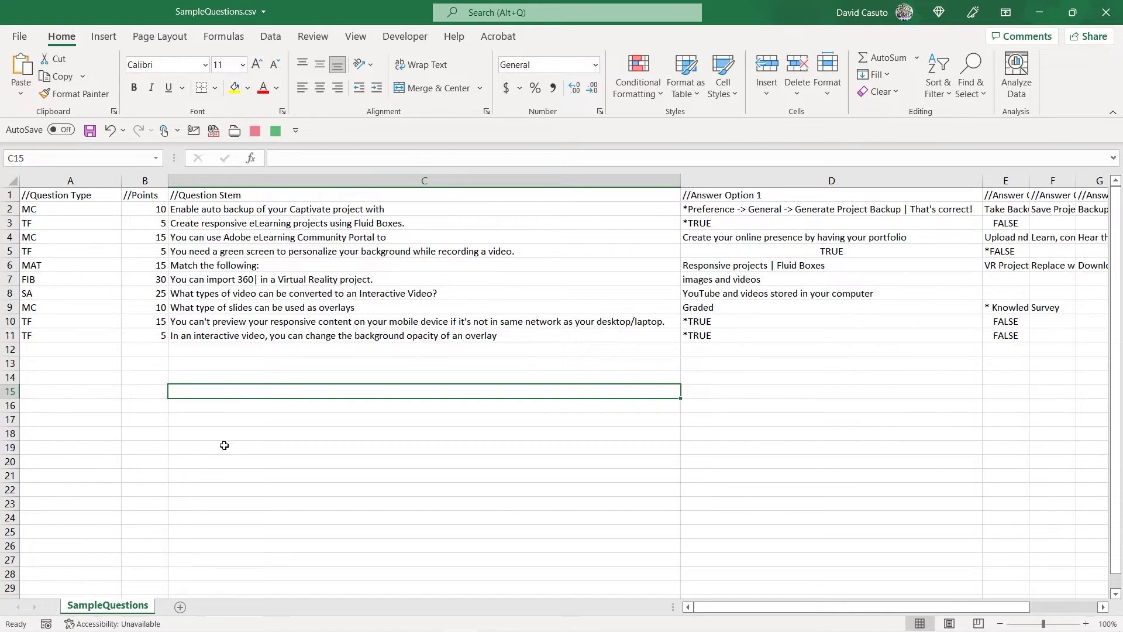
click(243, 415)
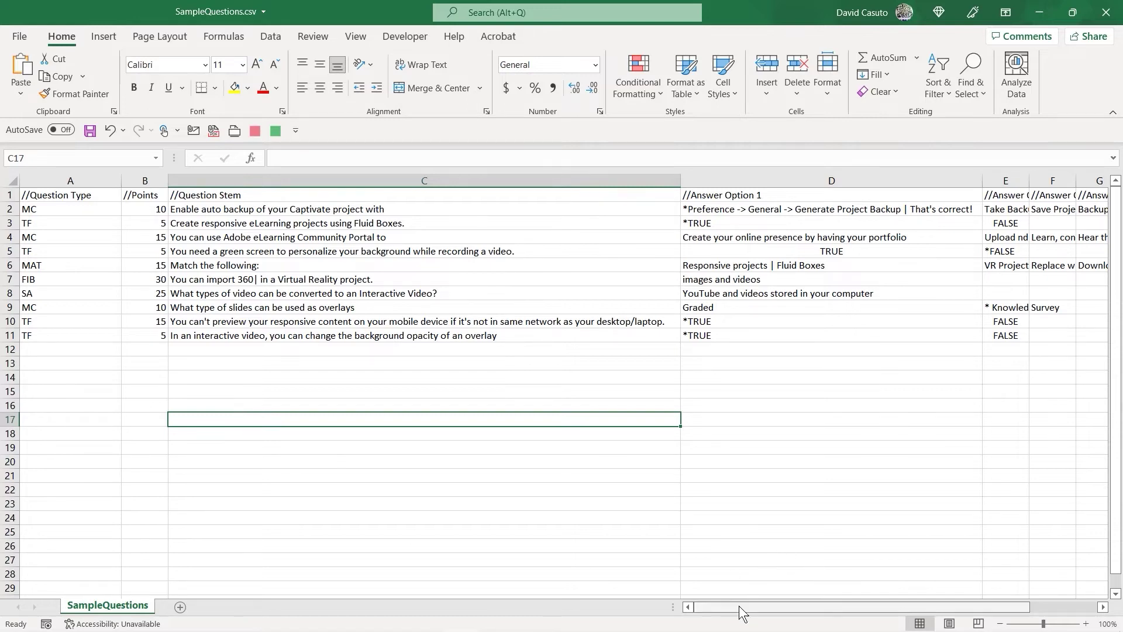
drag(740, 613, 800, 623)
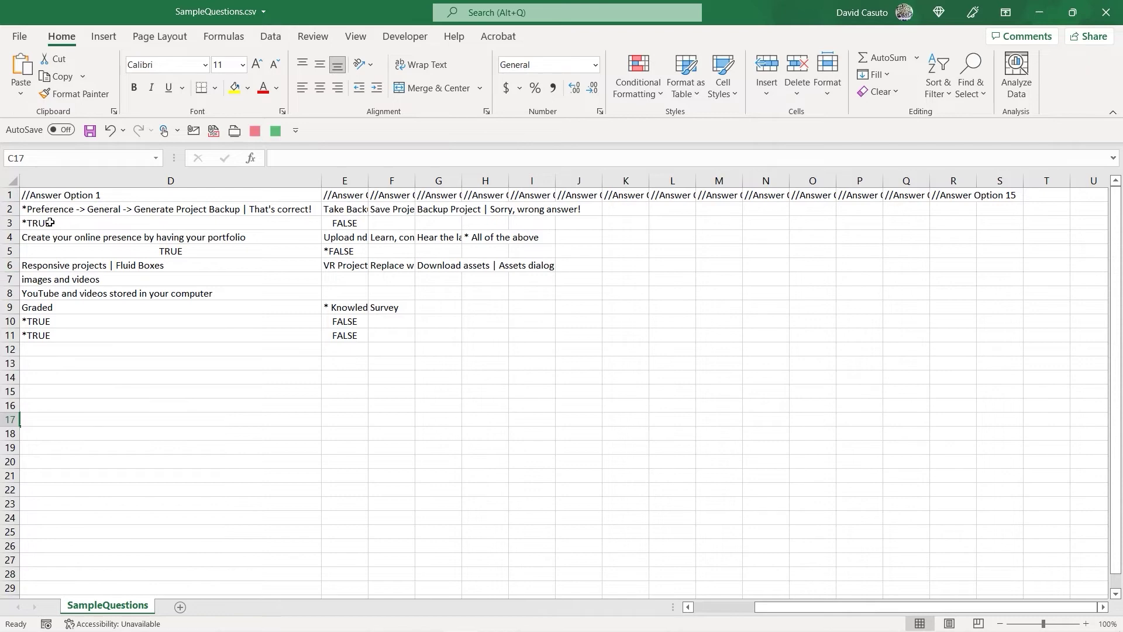
Close SampleQuestions.csv without saving the changes
click(692, 606)
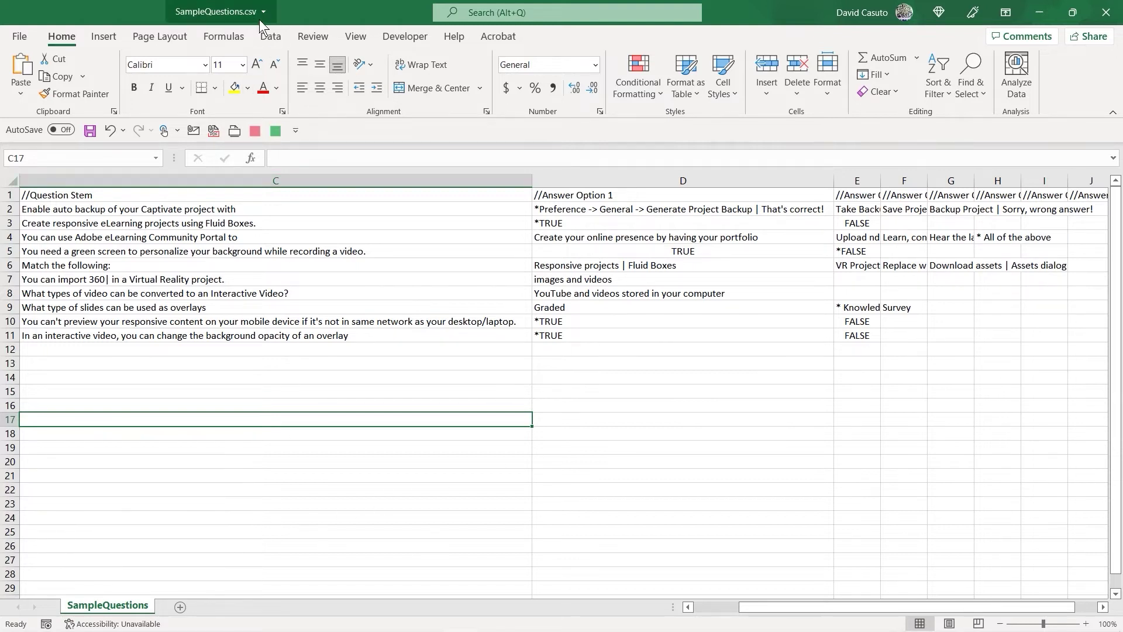
click(247, 445)
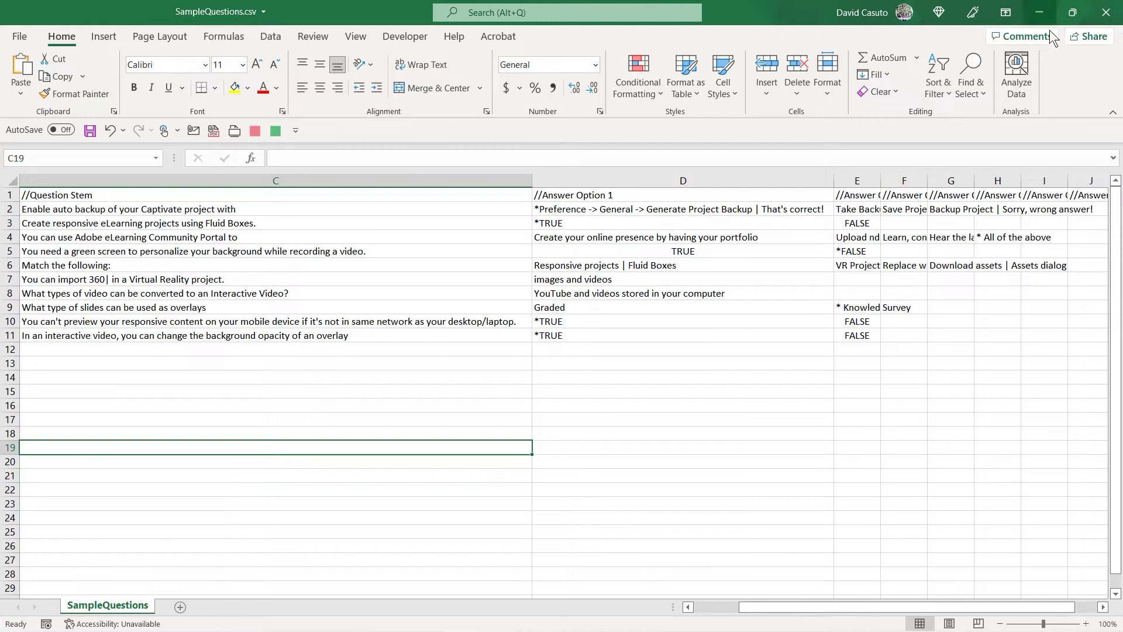
click(323, 502)
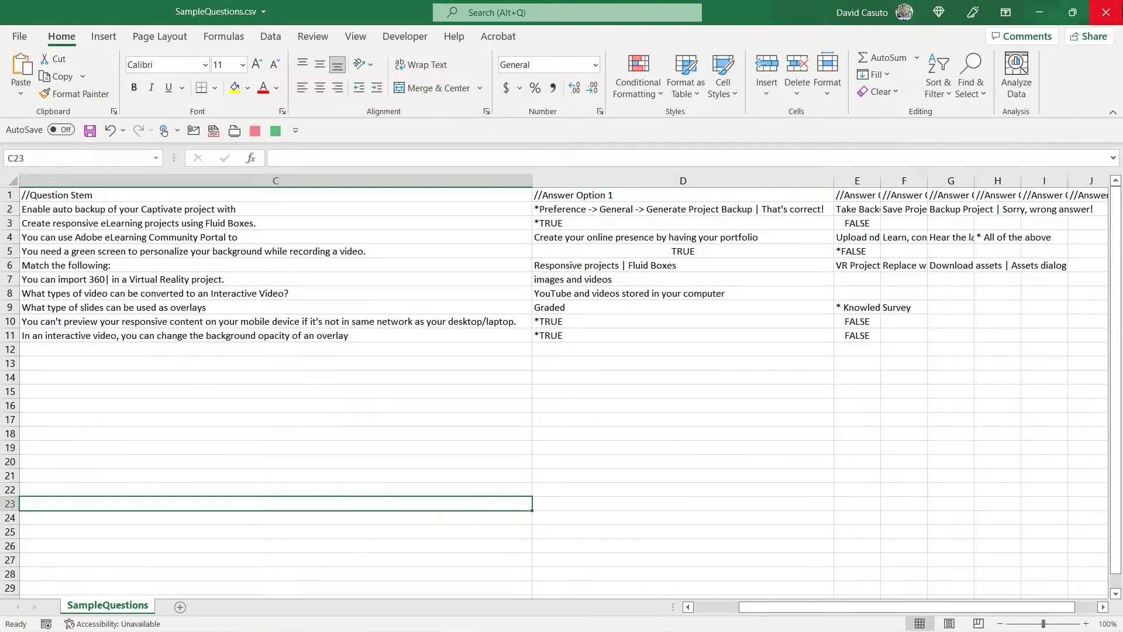
click(1106, 12)
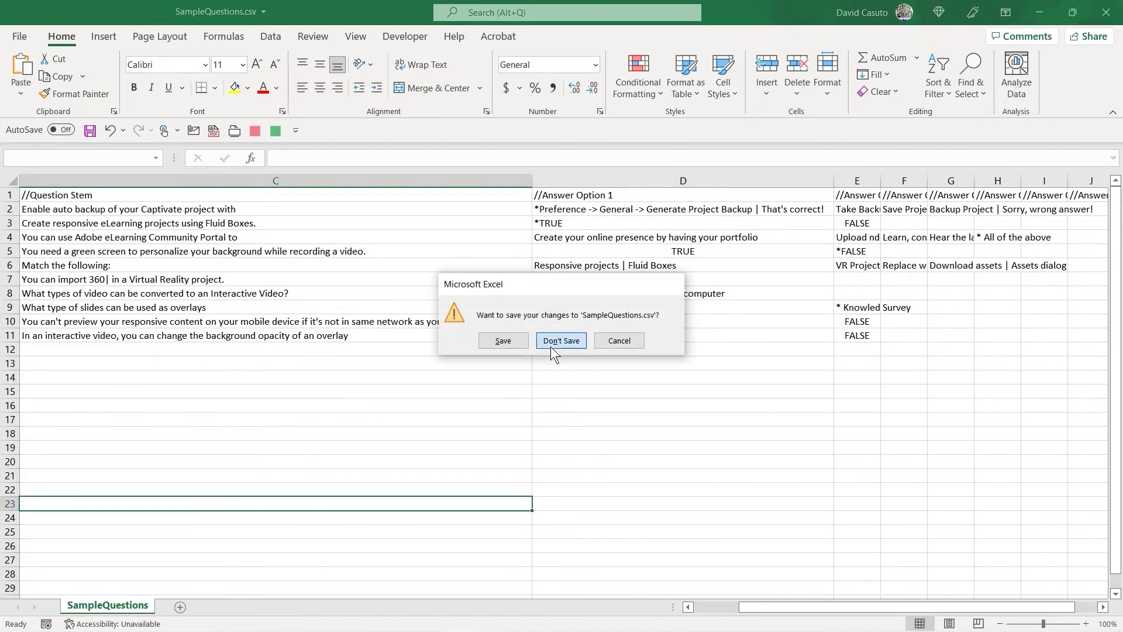
click(553, 350)
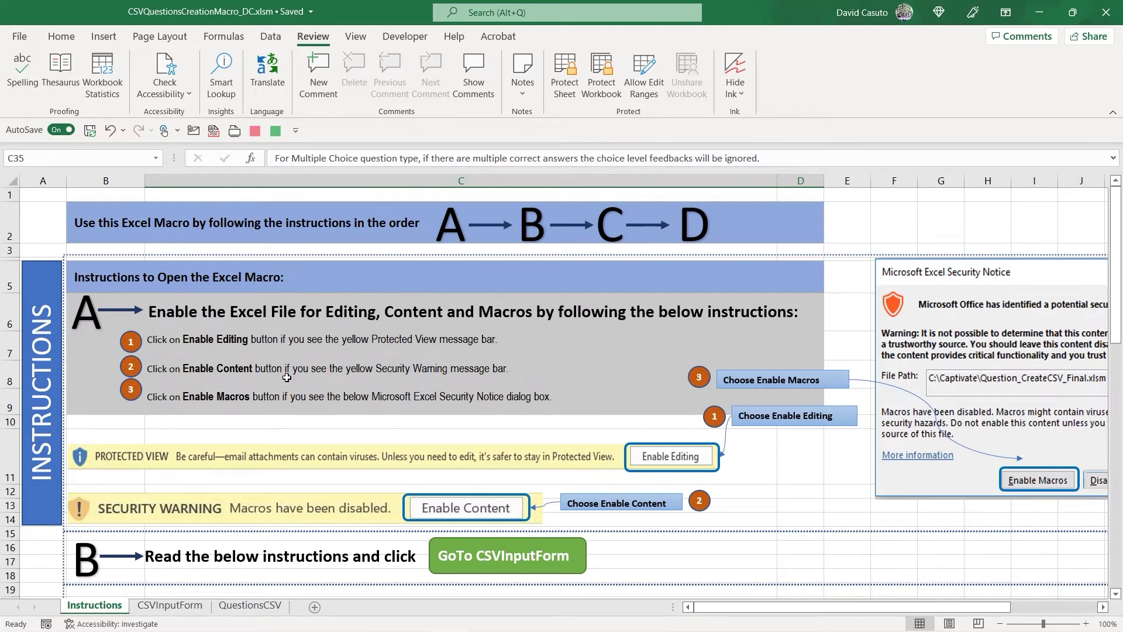
Read the Instructions sheet of CSVQuestionsCreationMacro_DC.xlsm, covering enabling macros, adding new questions and exporting them to a CSV file
scroll(287, 377, down, 1)
scroll(694, 406, down, 1)
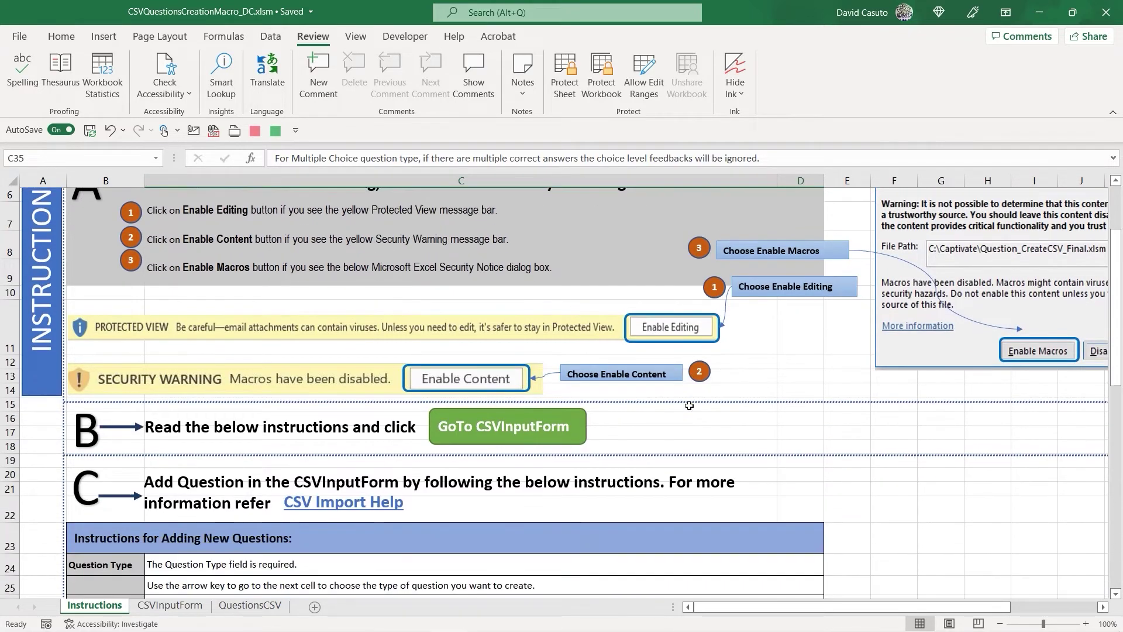
scroll(524, 389, down, 3)
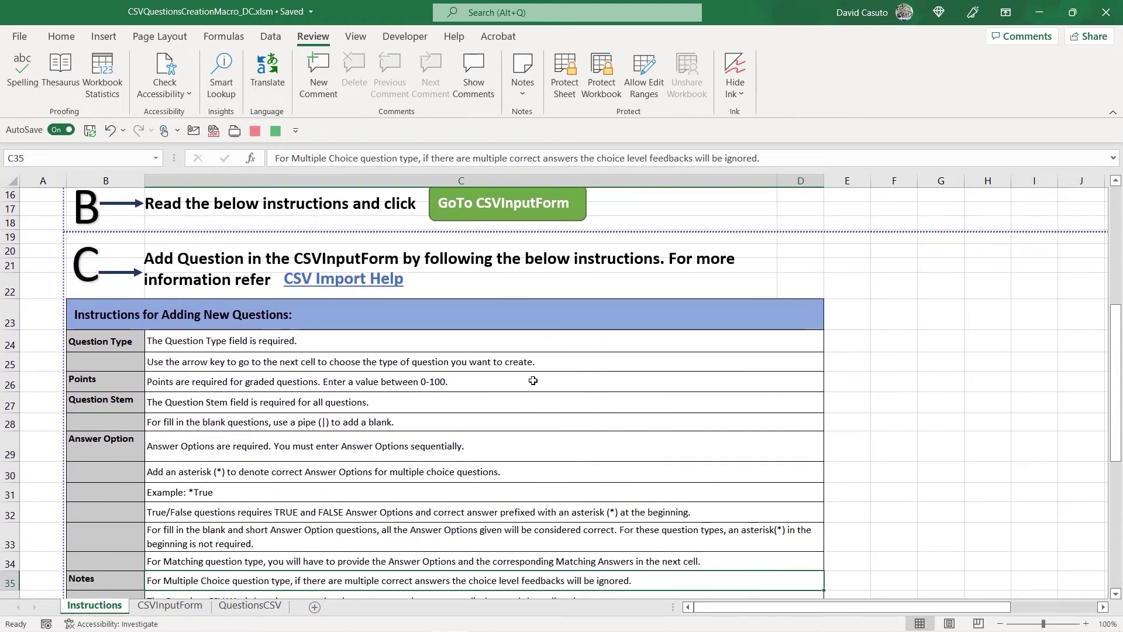
scroll(464, 372, up, 1)
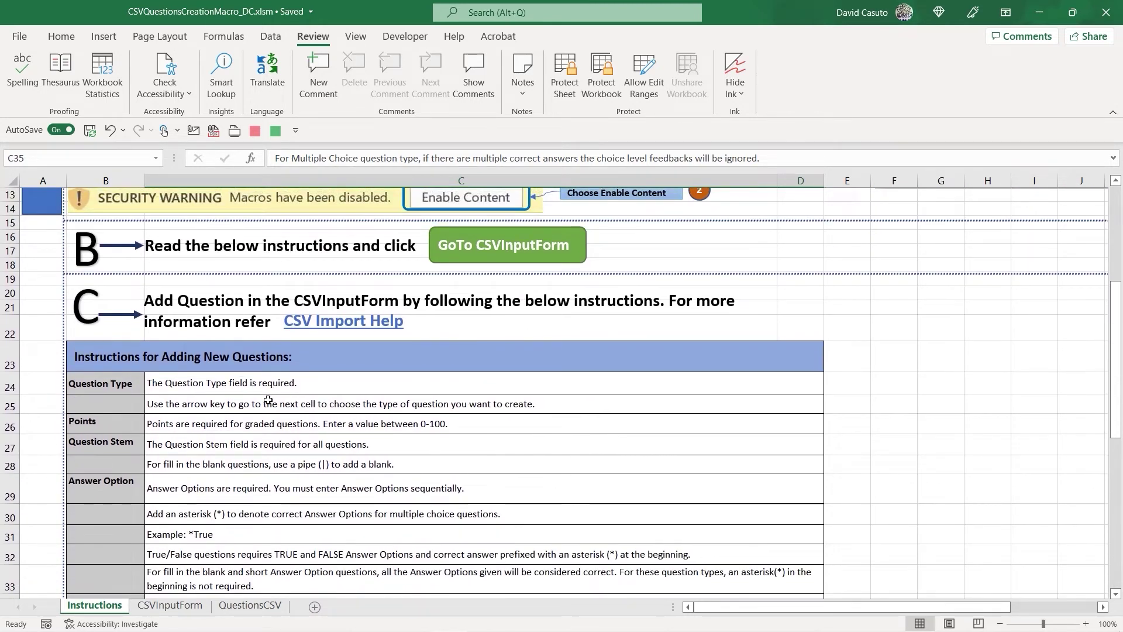
scroll(269, 395, down, 1)
scroll(204, 375, down, 1)
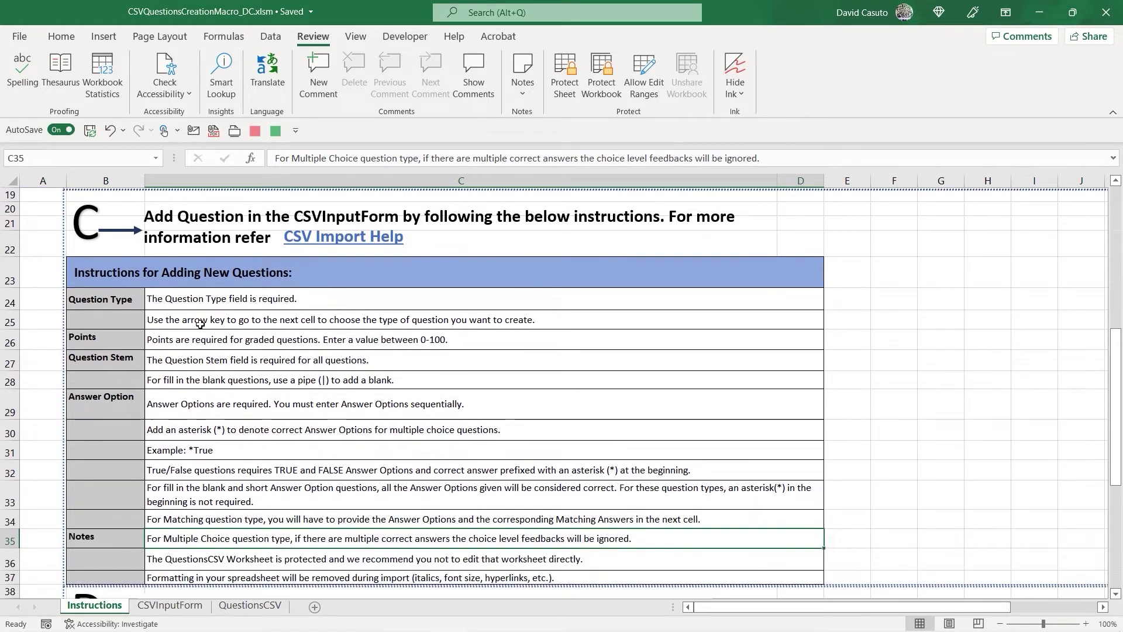
scroll(212, 332, down, 1)
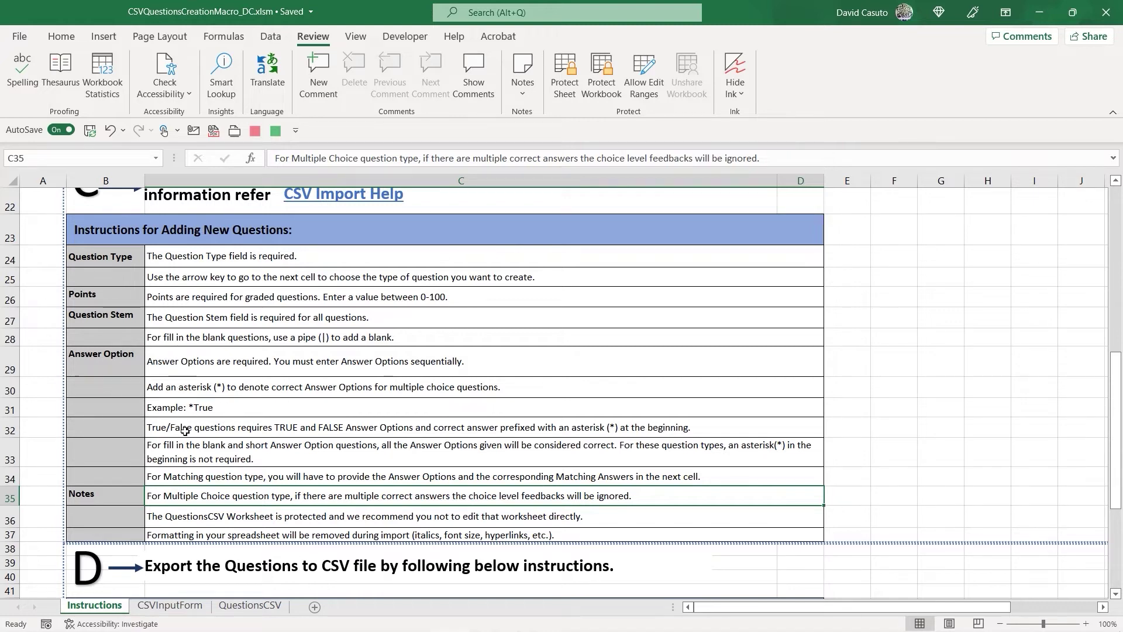
scroll(179, 398, down, 1)
scroll(179, 400, down, 1)
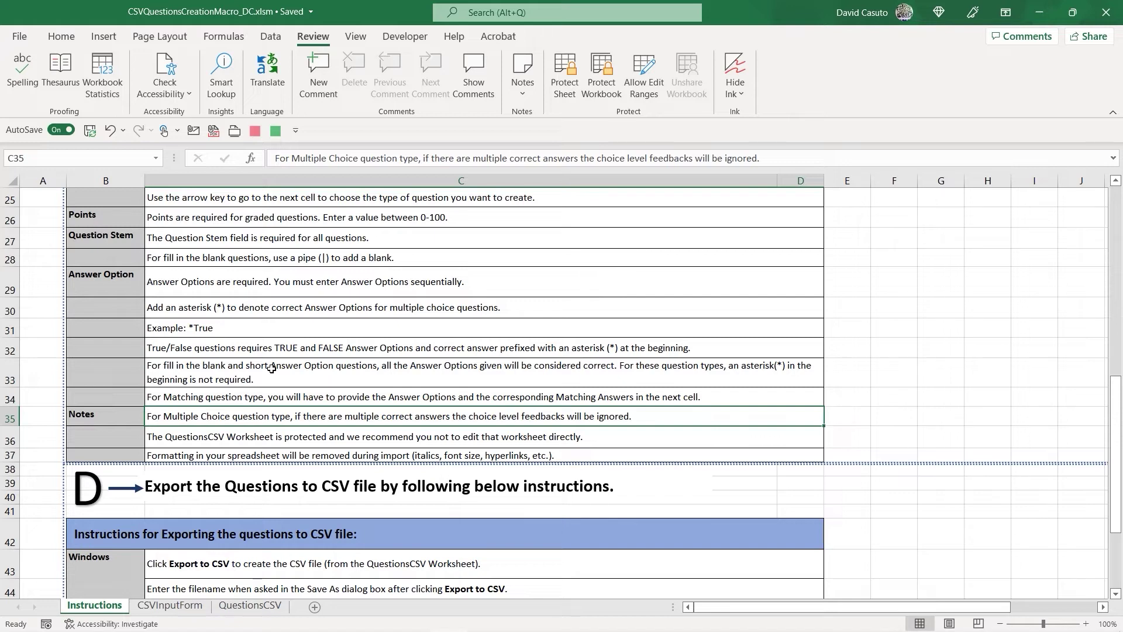
scroll(272, 368, down, 3)
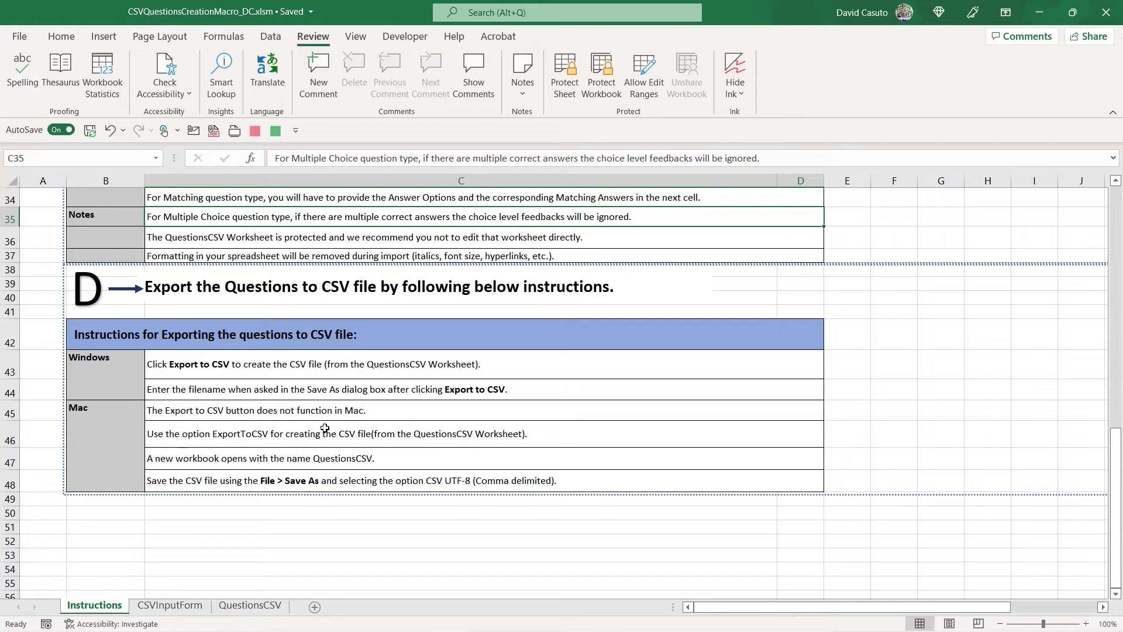
scroll(272, 422, up, 3)
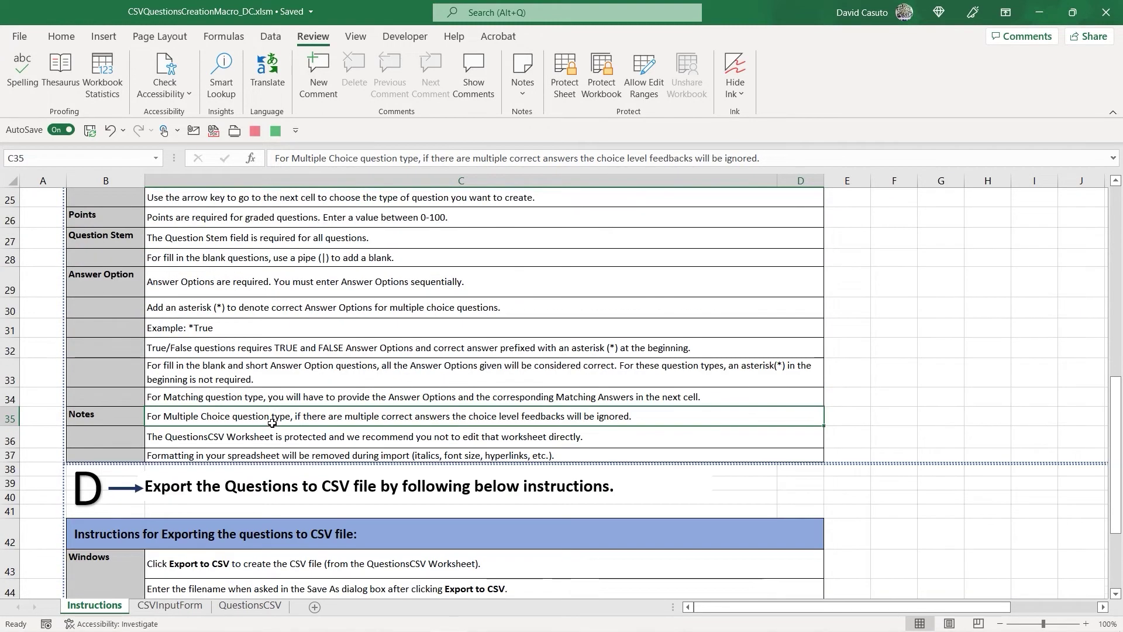
scroll(272, 423, up, 3)
scroll(105, 561, down, 6)
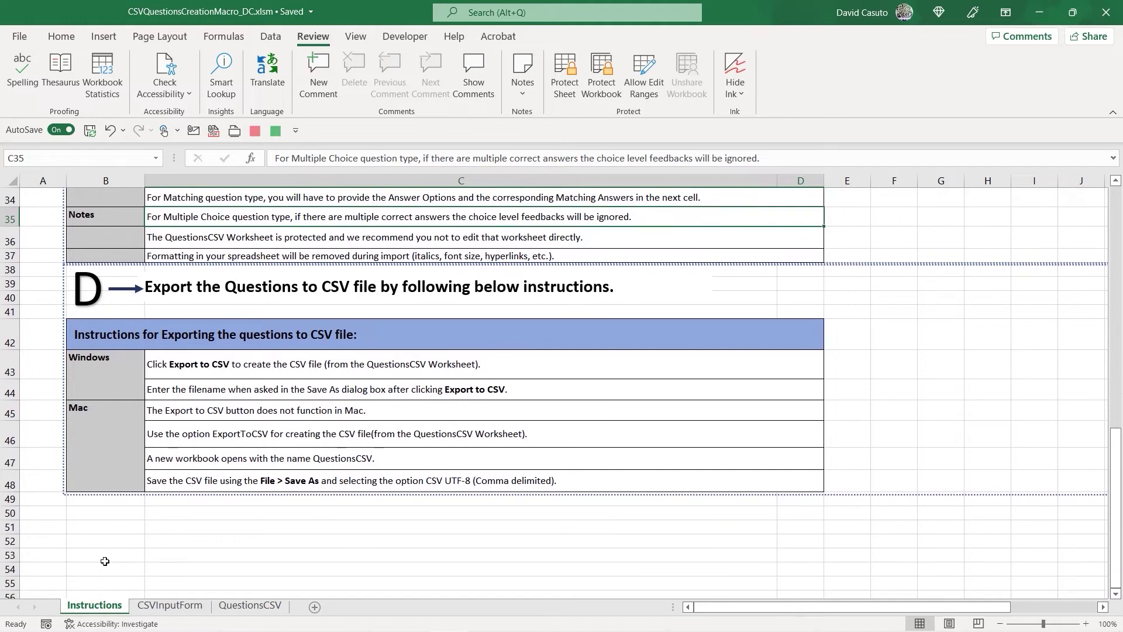
Go to the CSVInputForm sheet and examine the question types available for the Question Type field
click(170, 606)
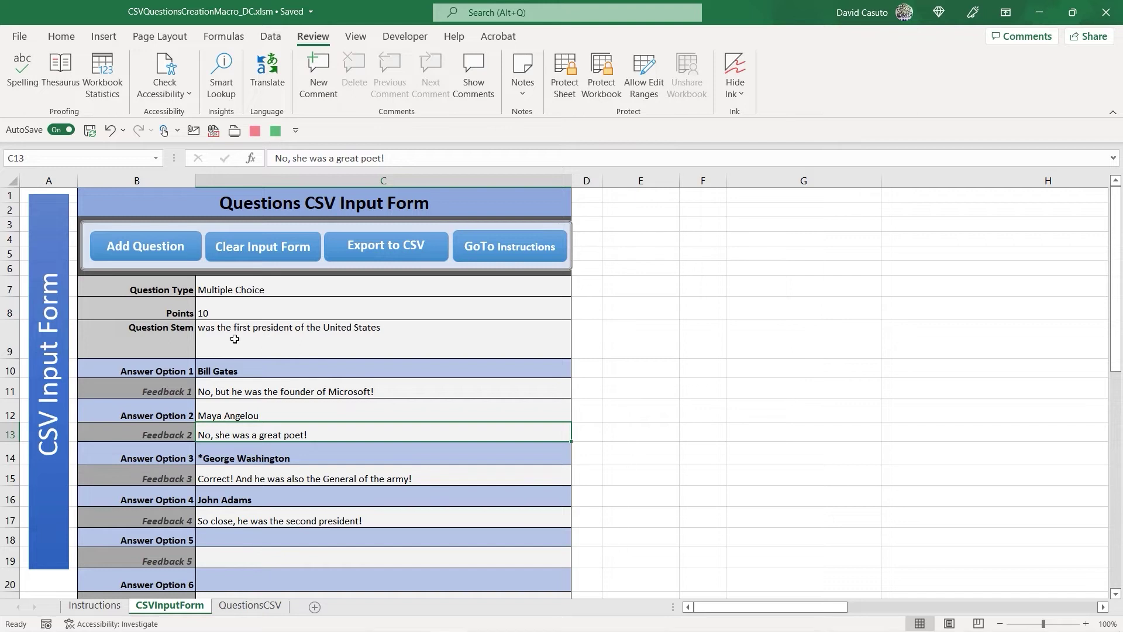
click(241, 289)
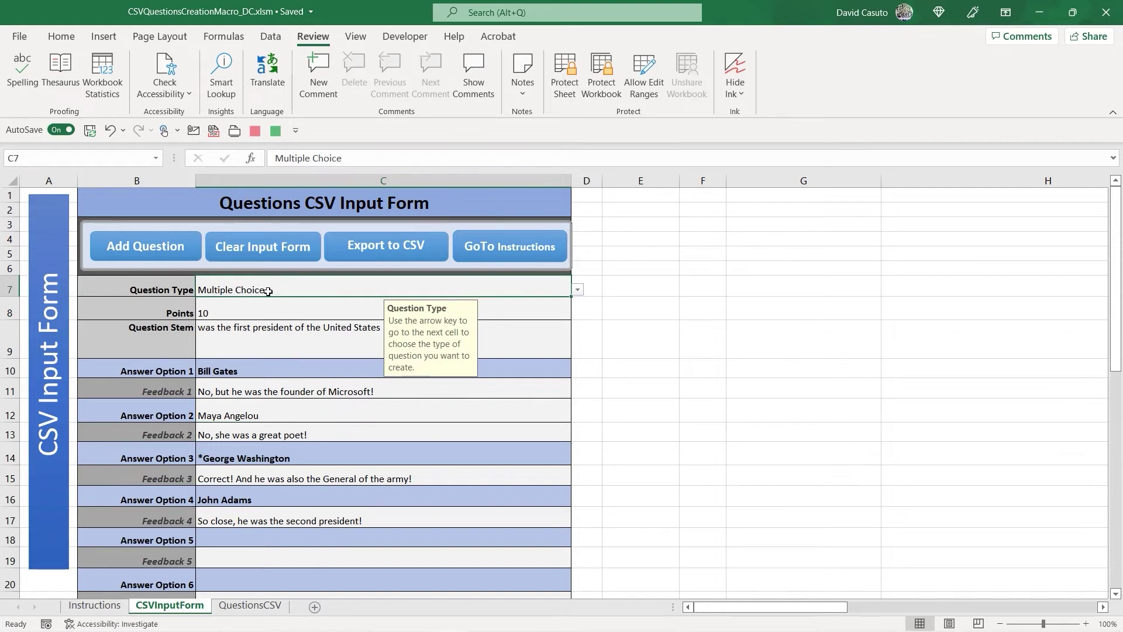
click(578, 289)
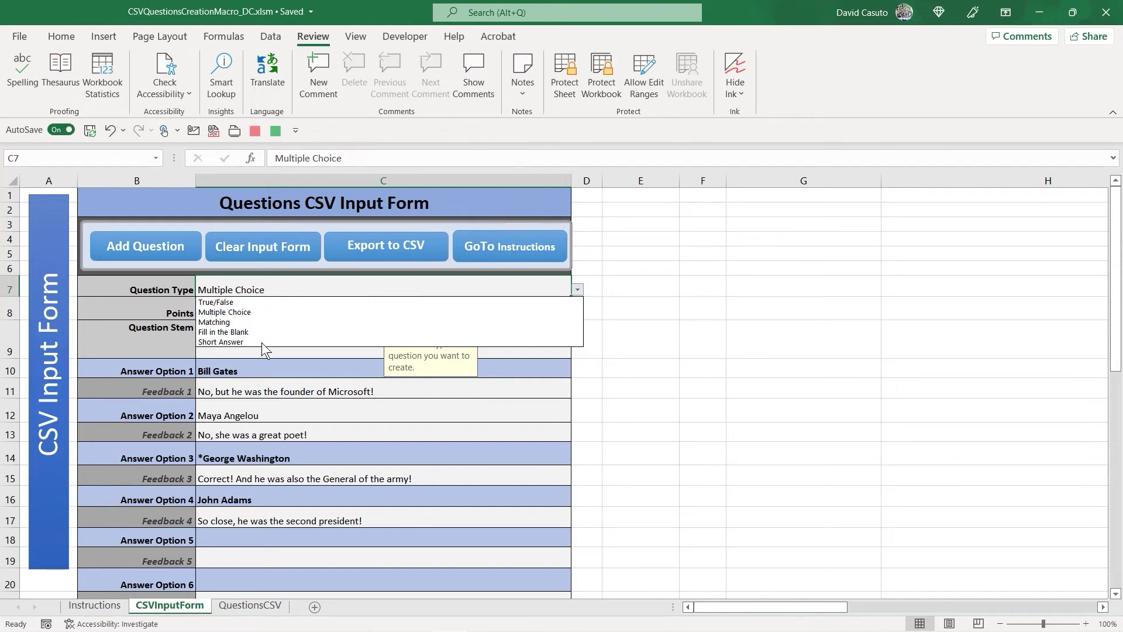
key(Escape)
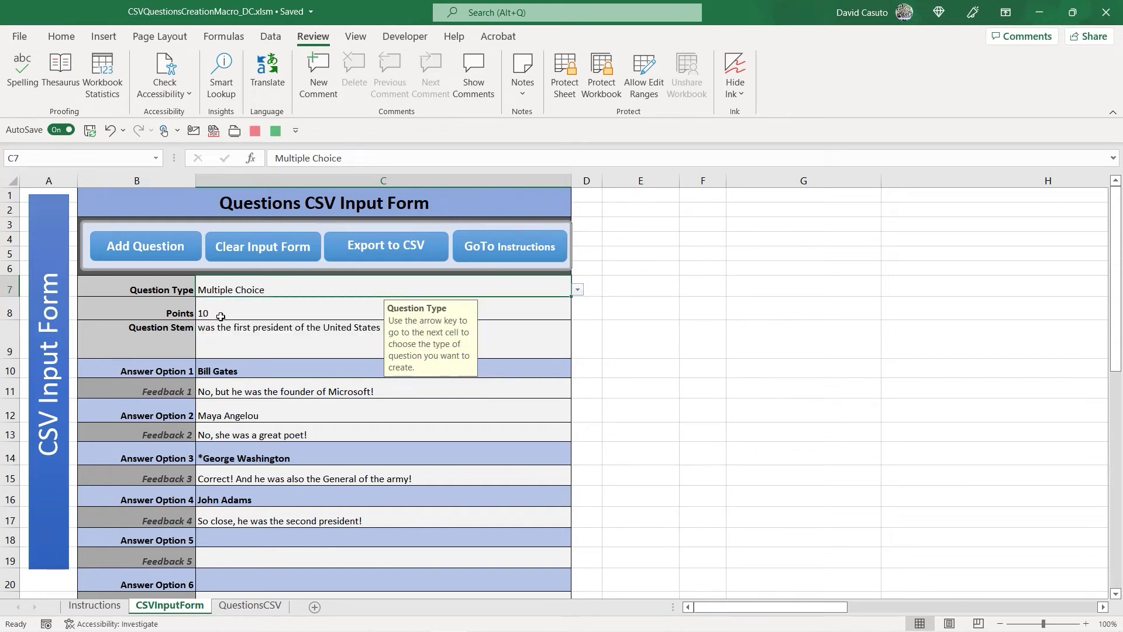
Complete the multiple-choice question's stem as "Who was the first president of the United States?"
click(218, 314)
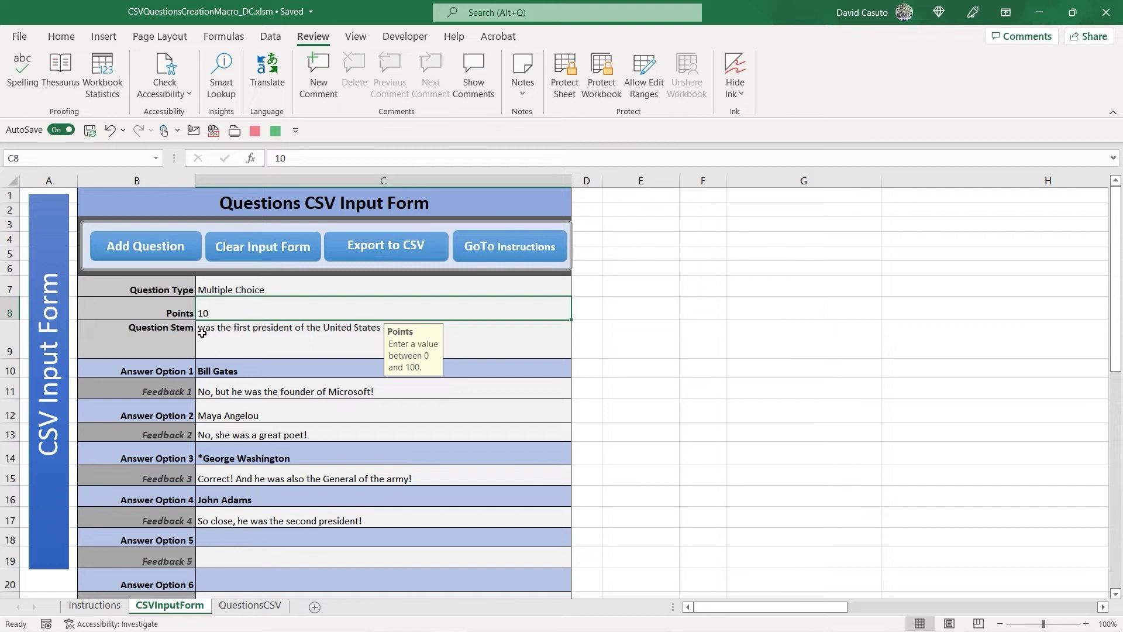
double_click(202, 329)
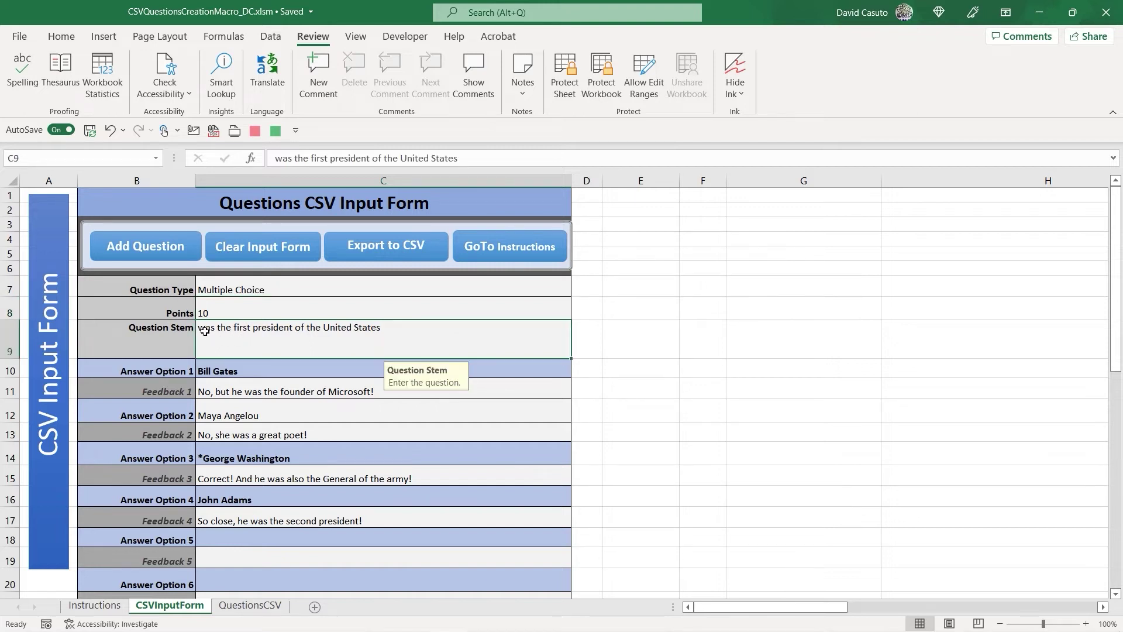
text(Who)
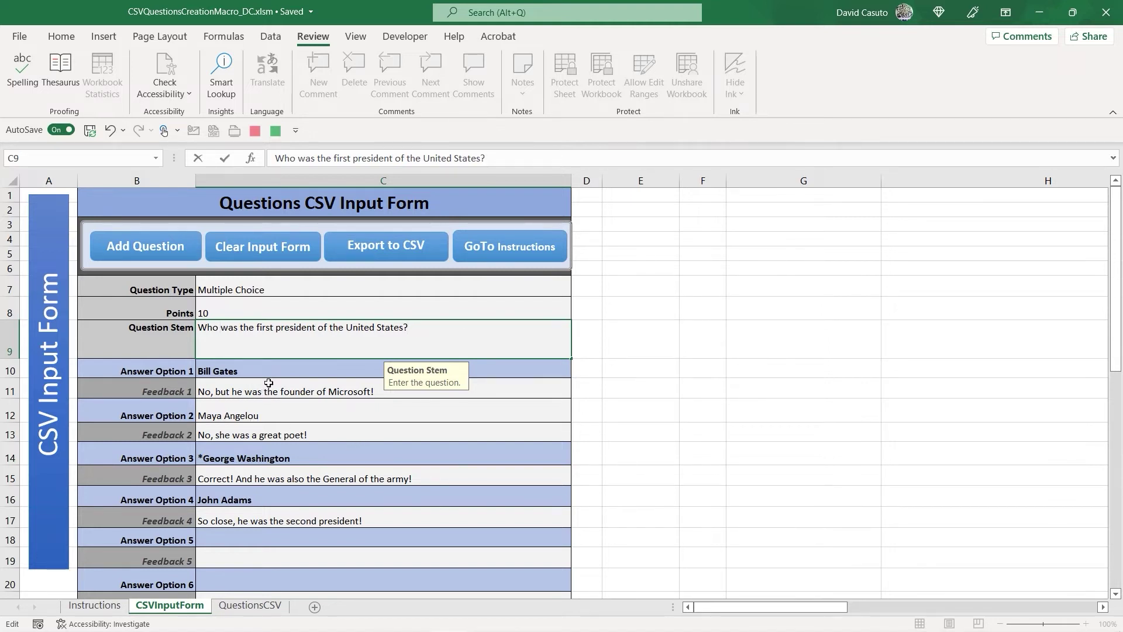
click(685, 435)
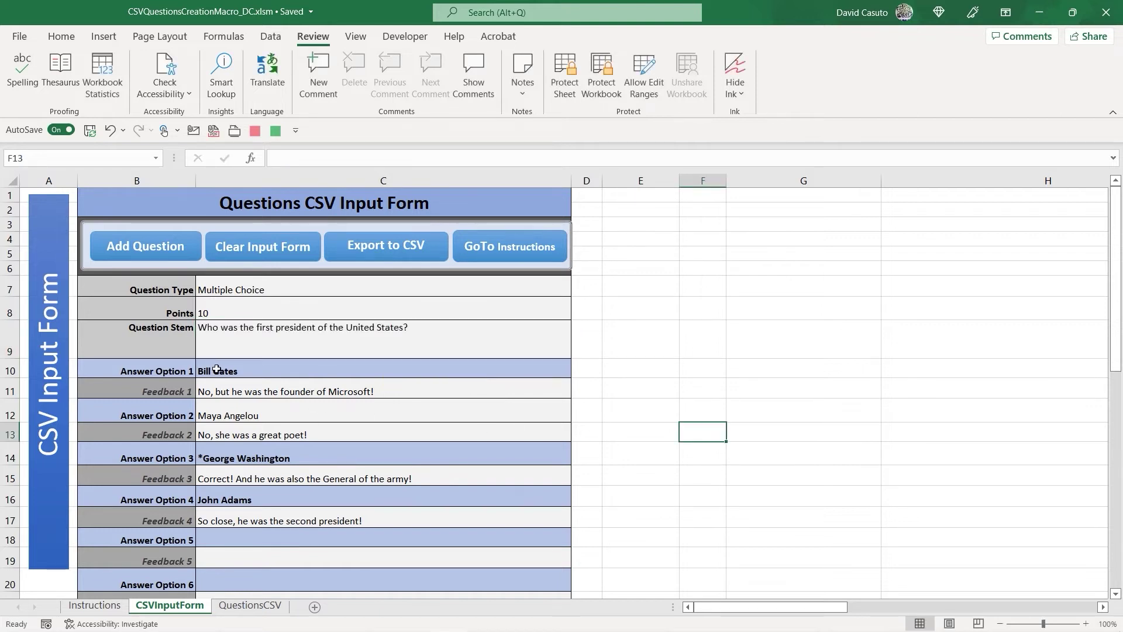
Look over the multiple-choice question's answer options, then clear all entries from the CSV input form
drag(137, 364, 208, 380)
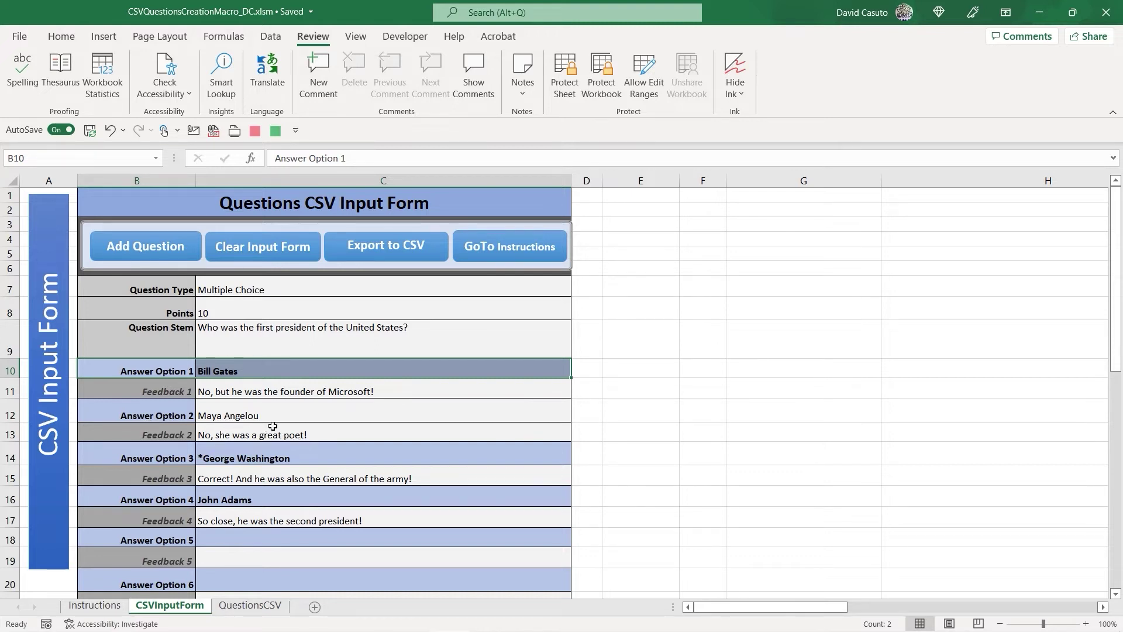
click(316, 411)
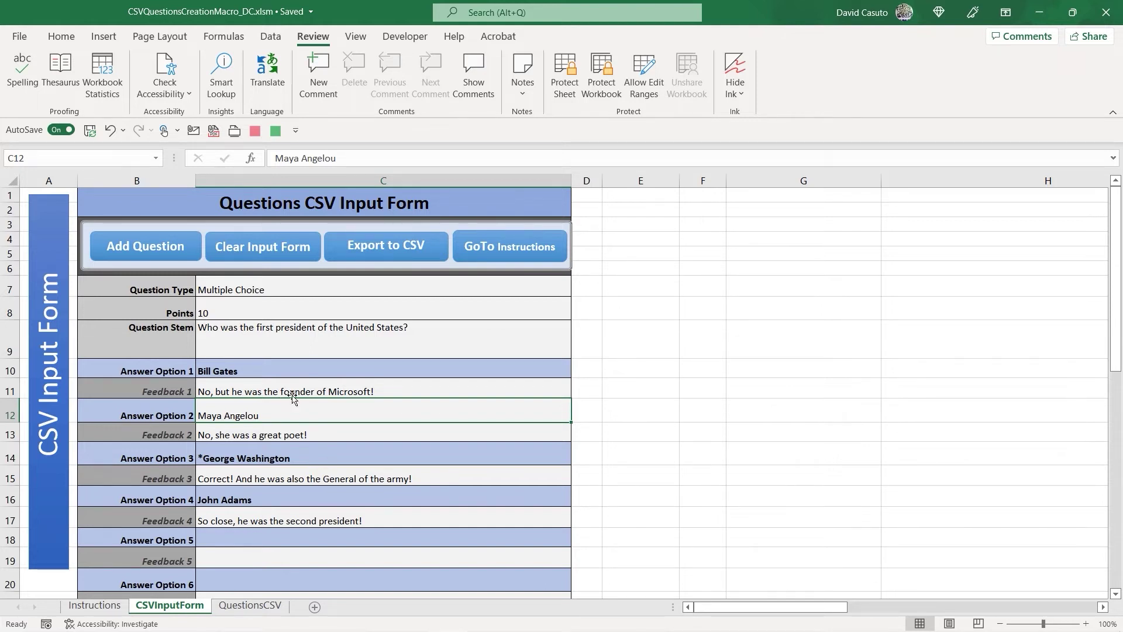
click(256, 251)
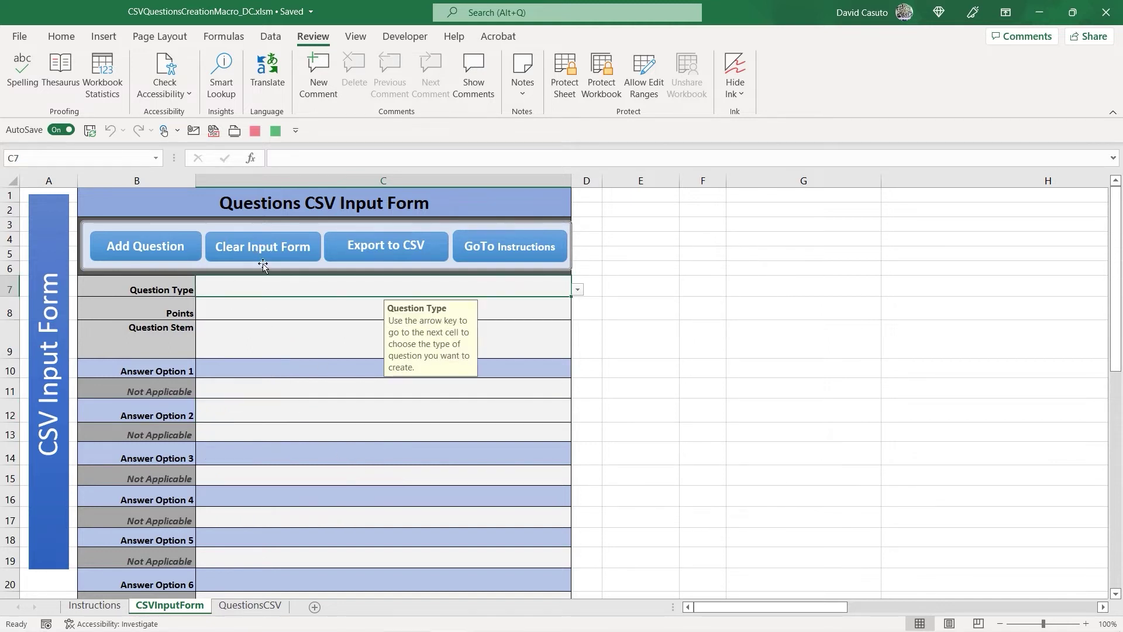
Set the new question's type to True/False and its points to 10
click(577, 289)
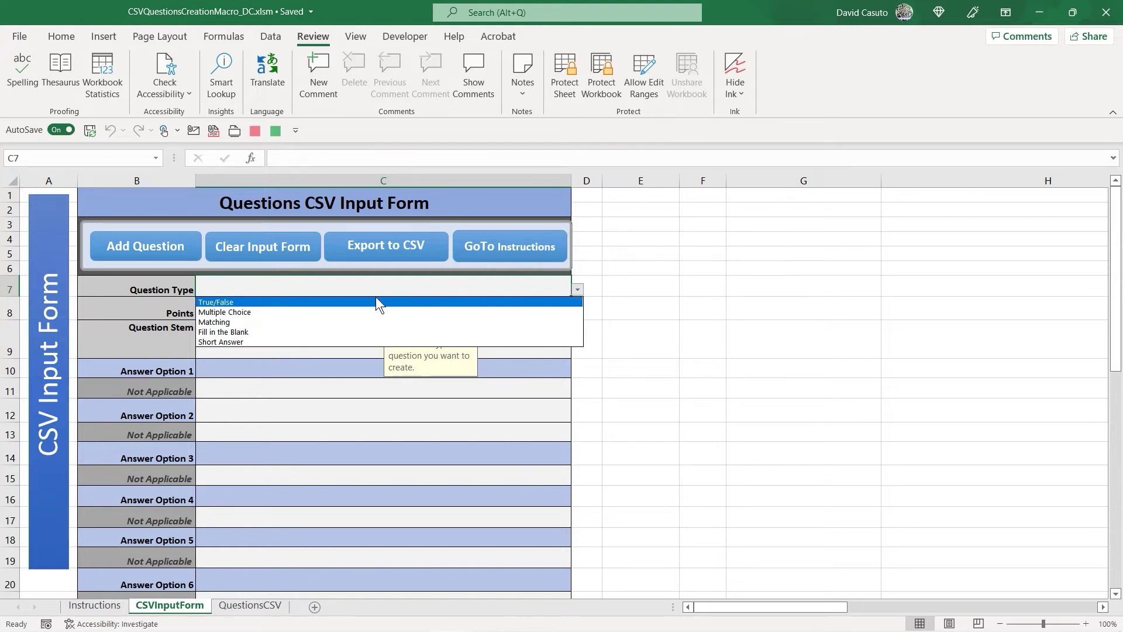
click(231, 303)
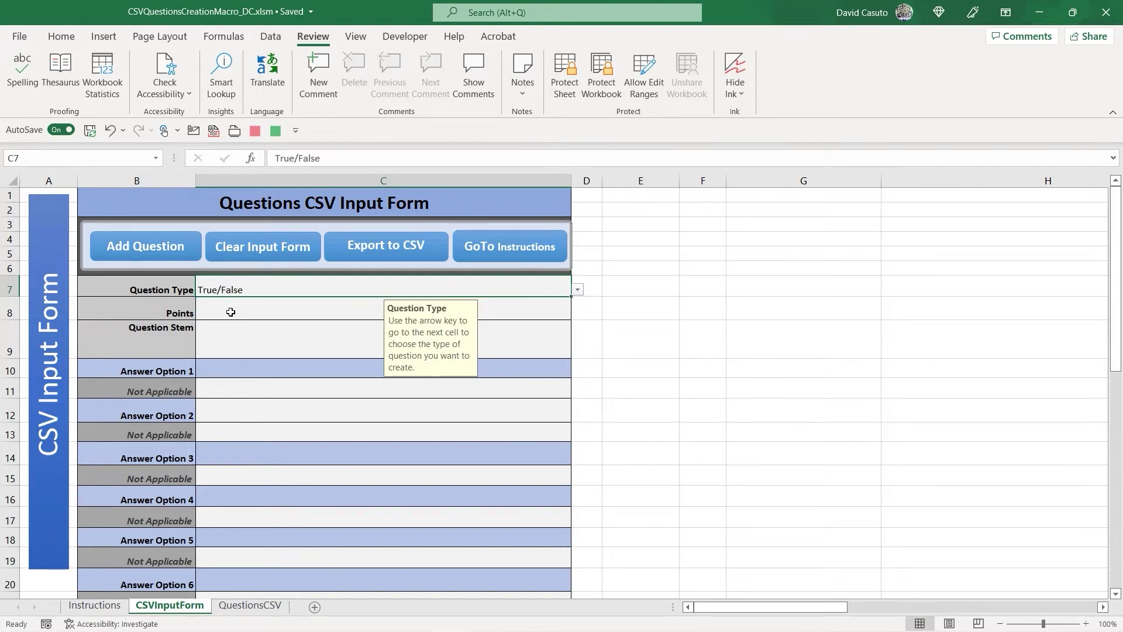
click(230, 311)
text(10)
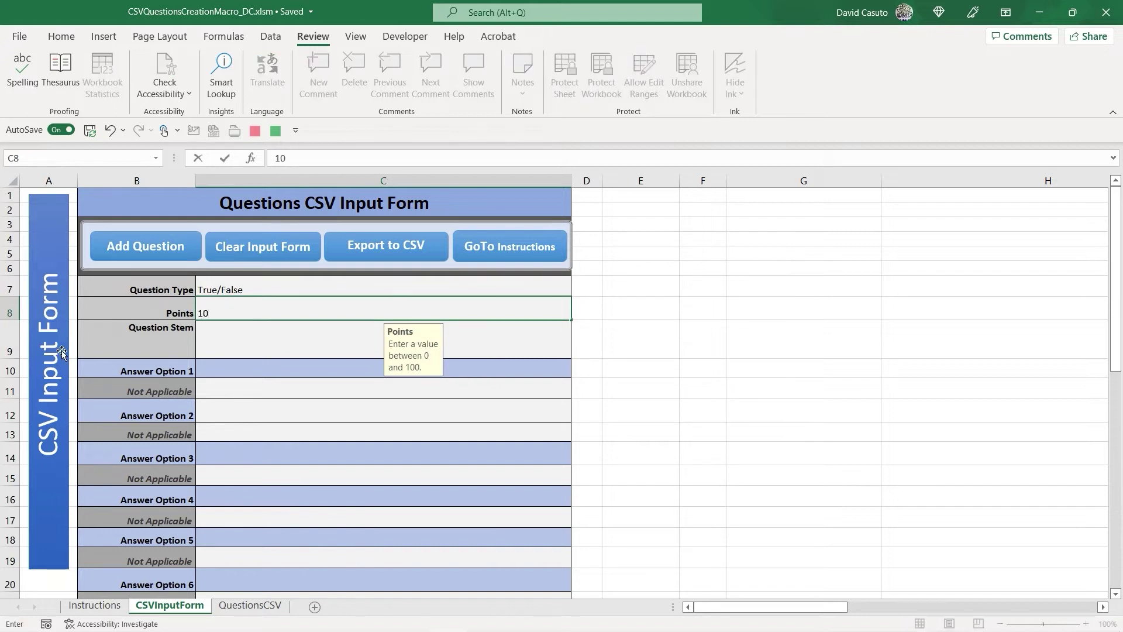
key(Return)
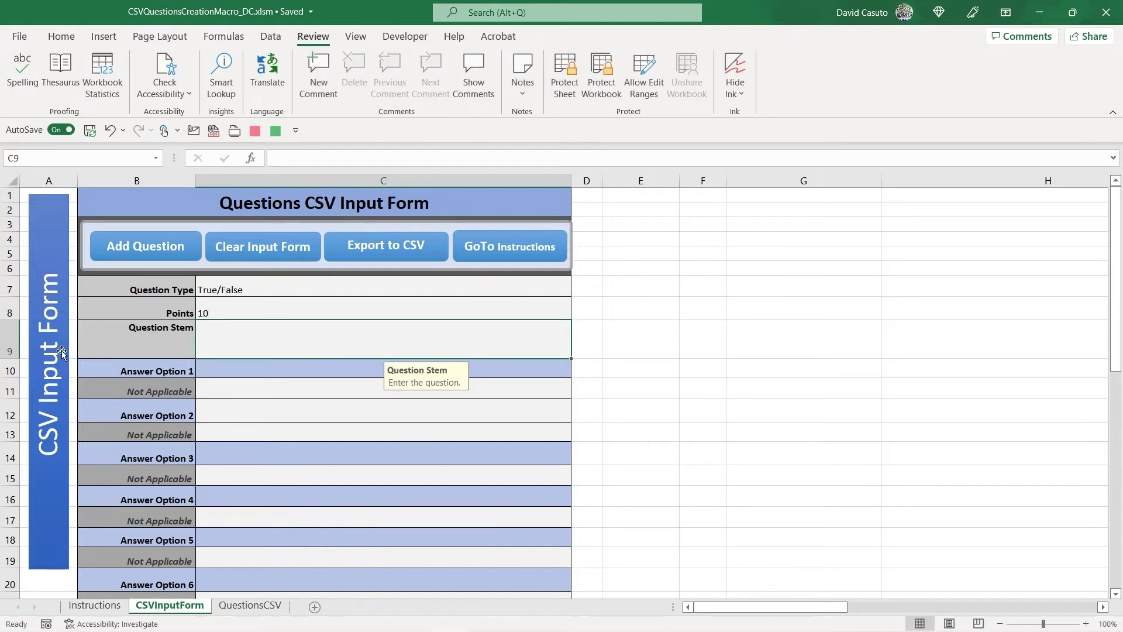
Enter "Captivate is made by Apple." as the question stem
text(Cap)
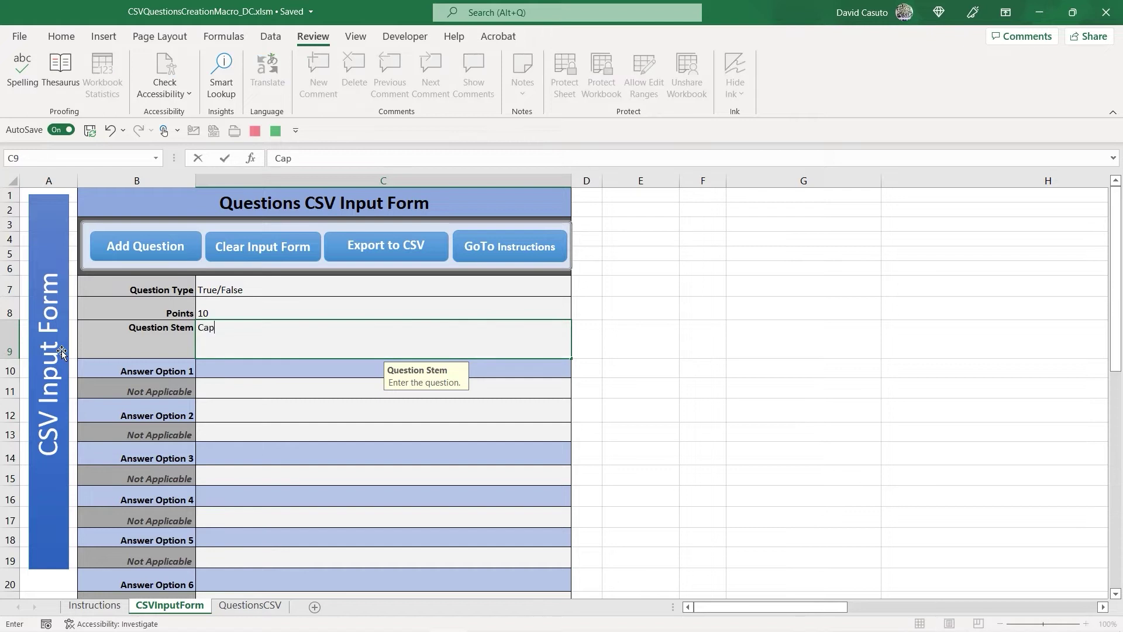
text(tivate is made )
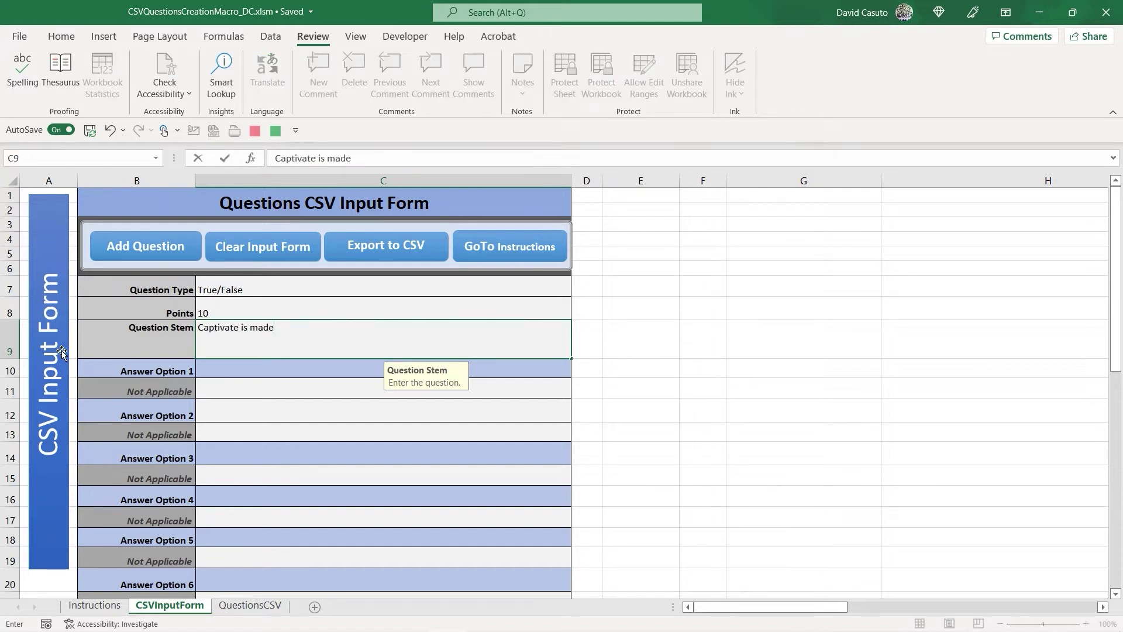
text(by Apple.)
Enter True as Answer Option 1 and False as Answer Option 2 for the true/false question
click(215, 375)
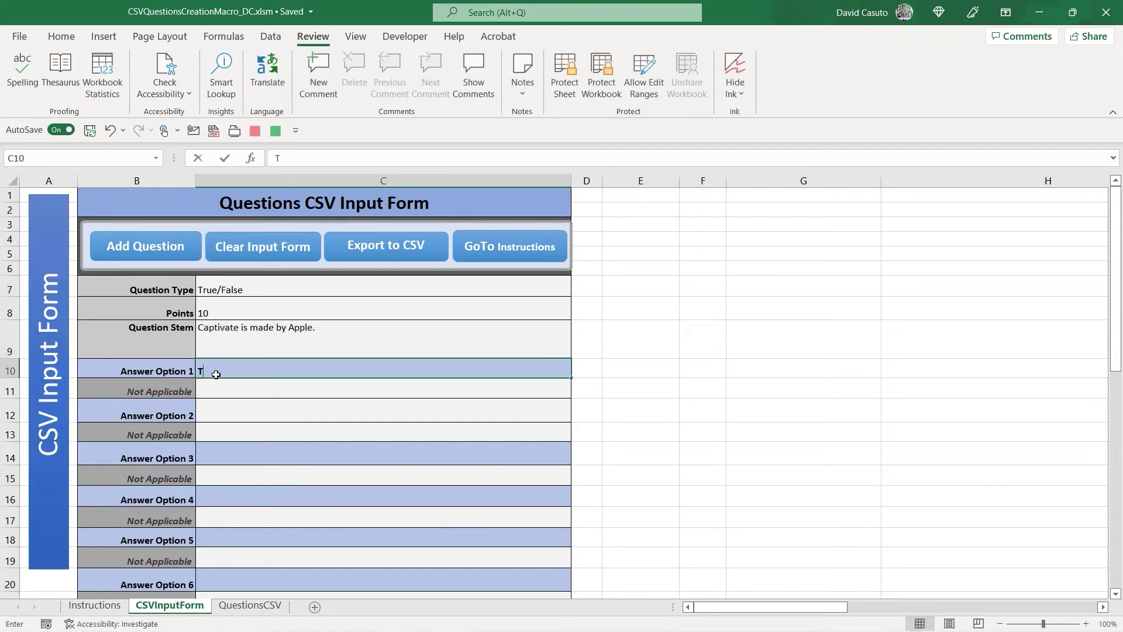
text(True)
key(Return)
key(Return)
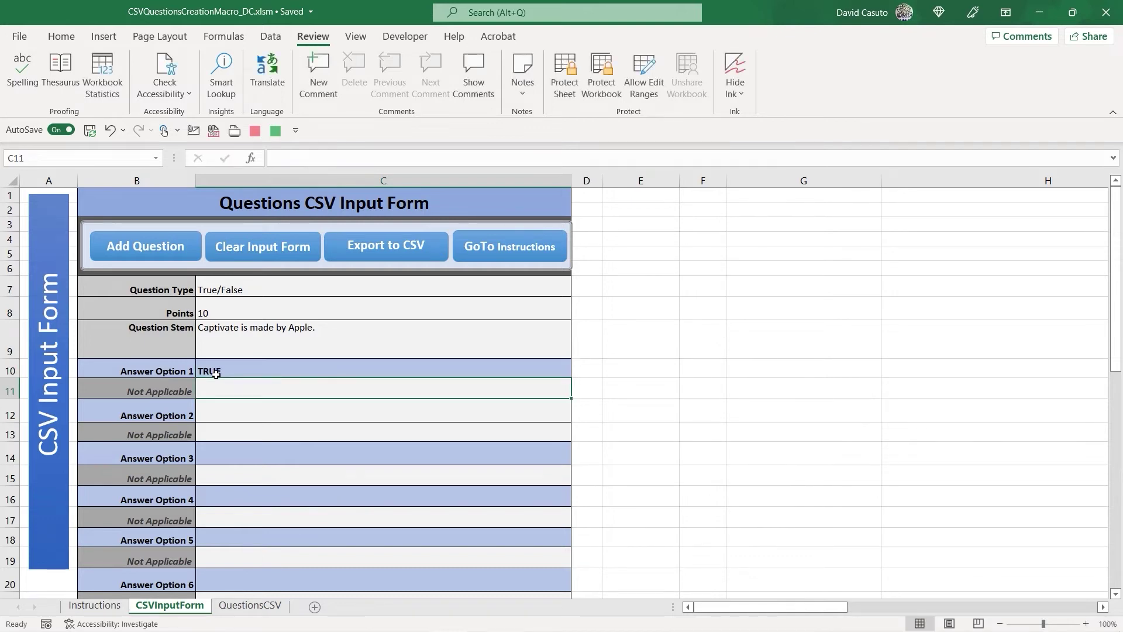
text(False)
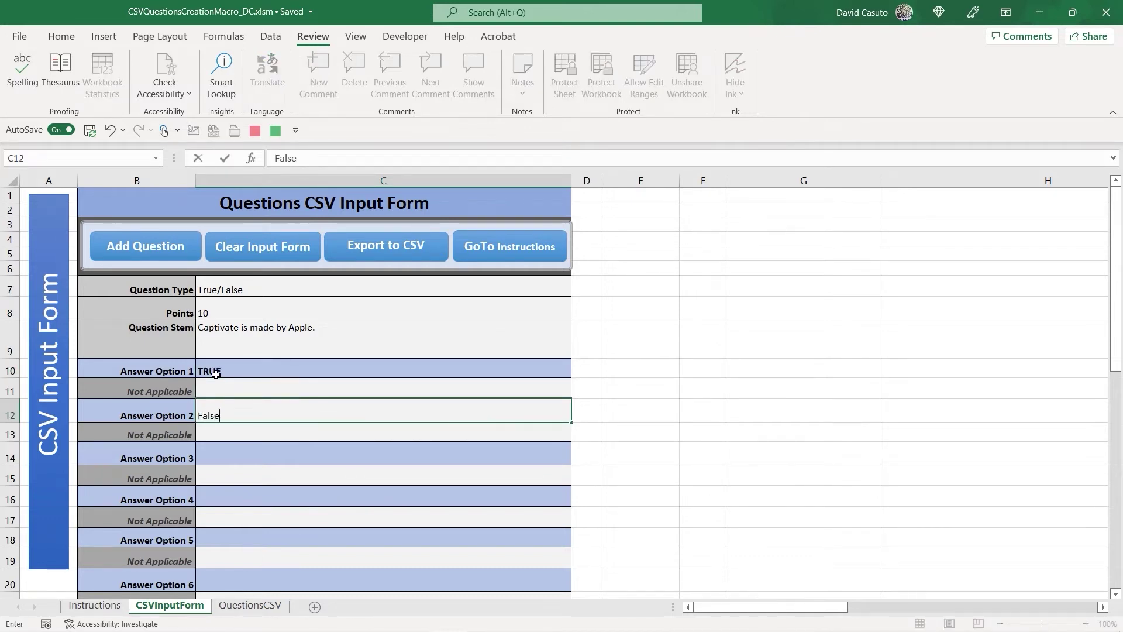
key(Return)
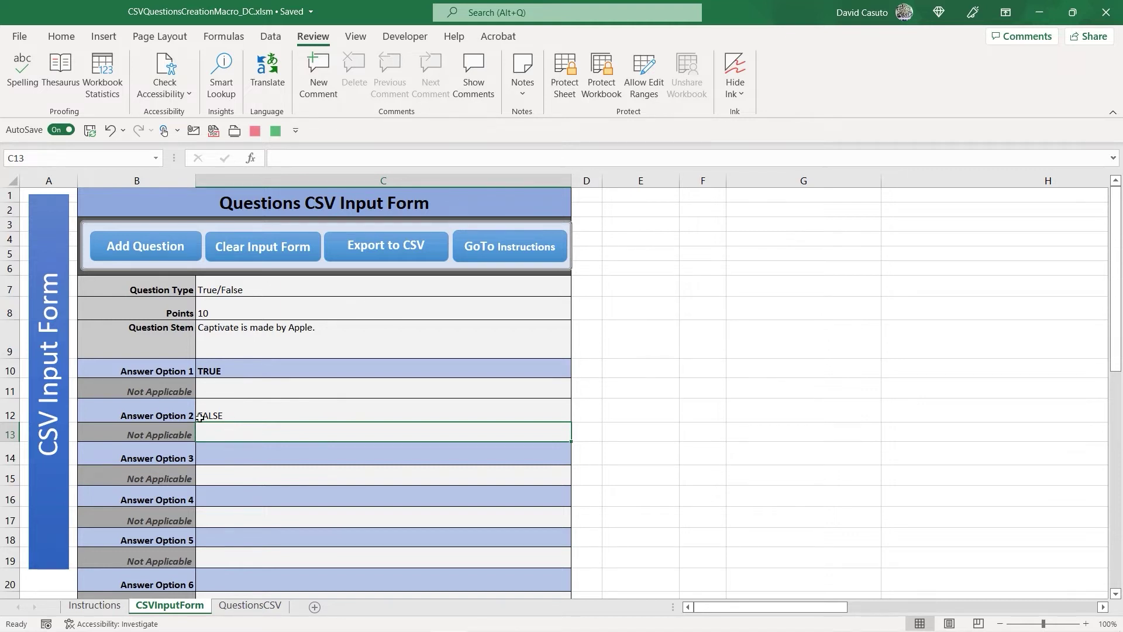
Mark FALSE in Answer Option 2 as the correct answer by prefixing it with an asterisk
double_click(197, 415)
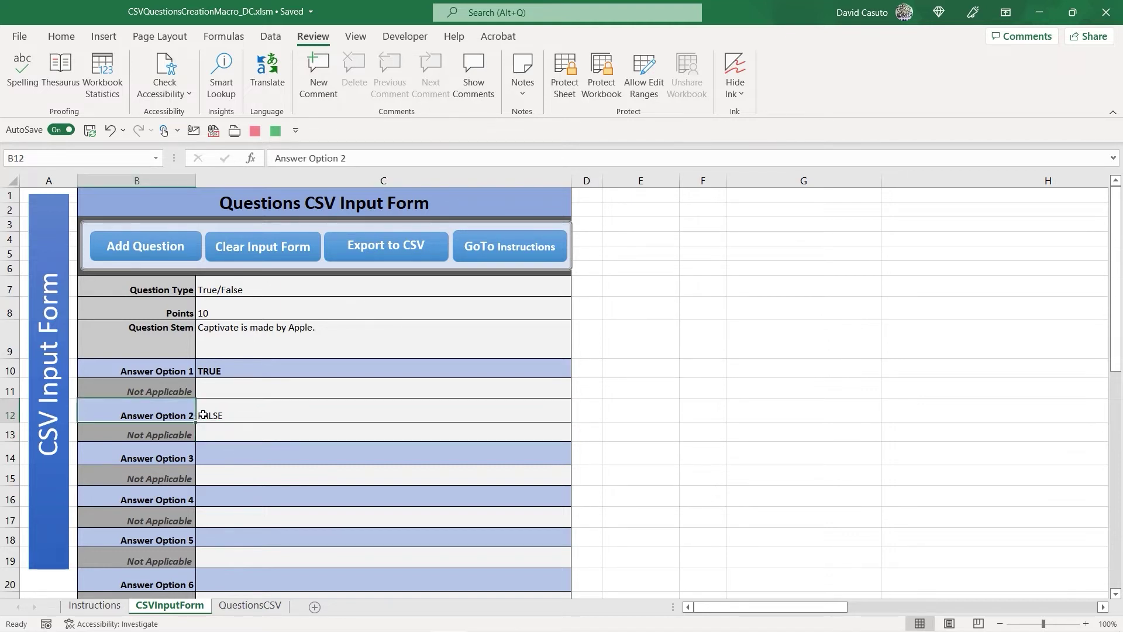
double_click(200, 415)
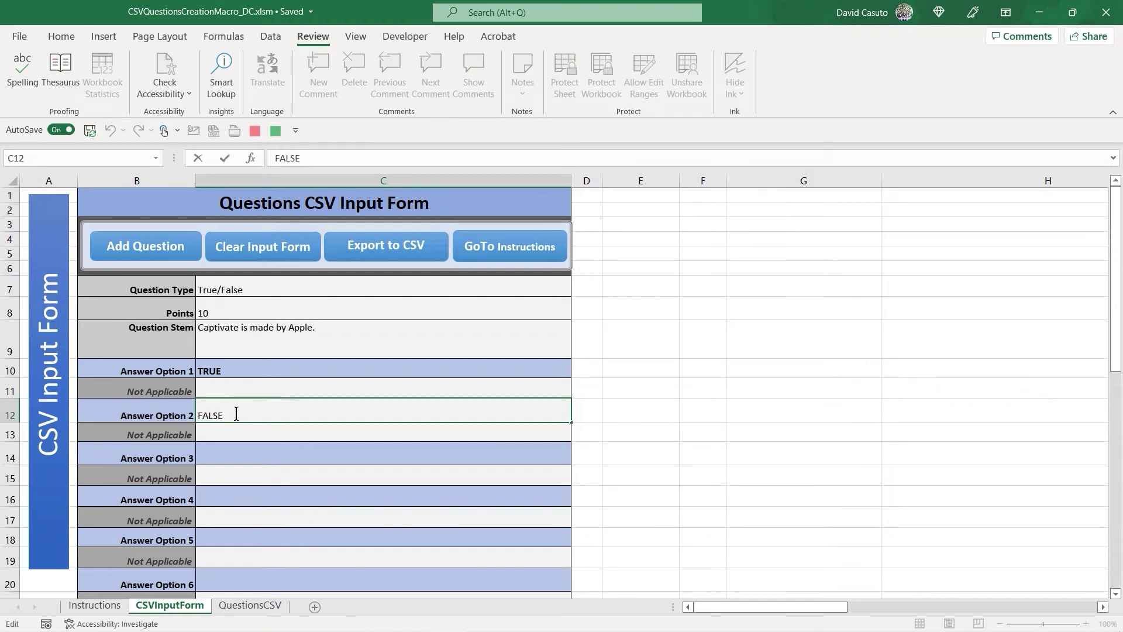
text(*)
key(Return)
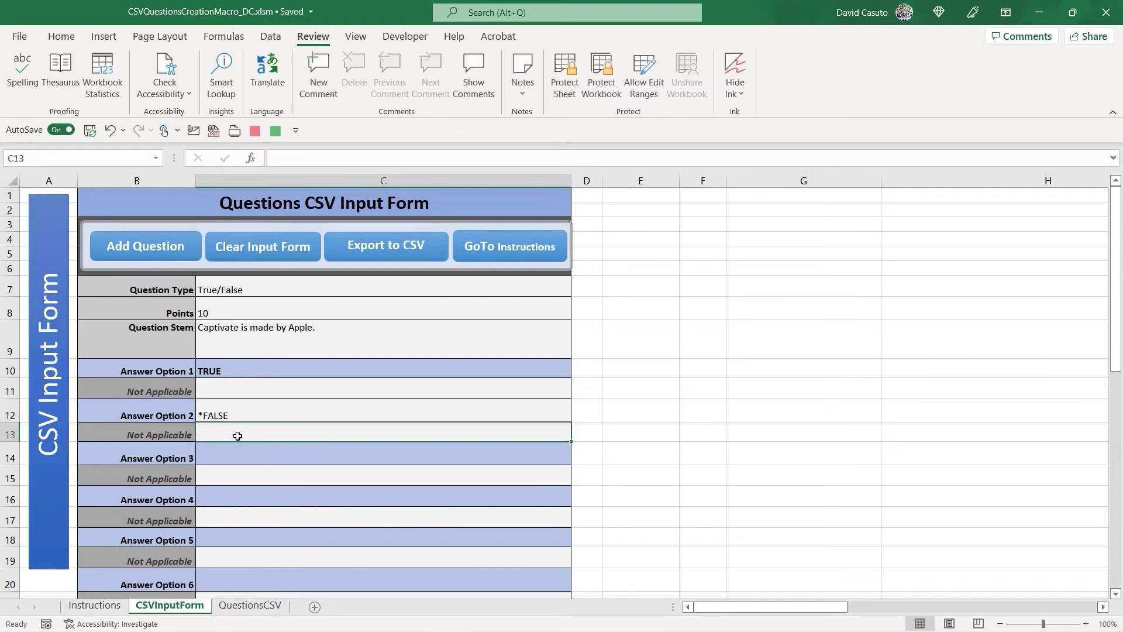
click(221, 392)
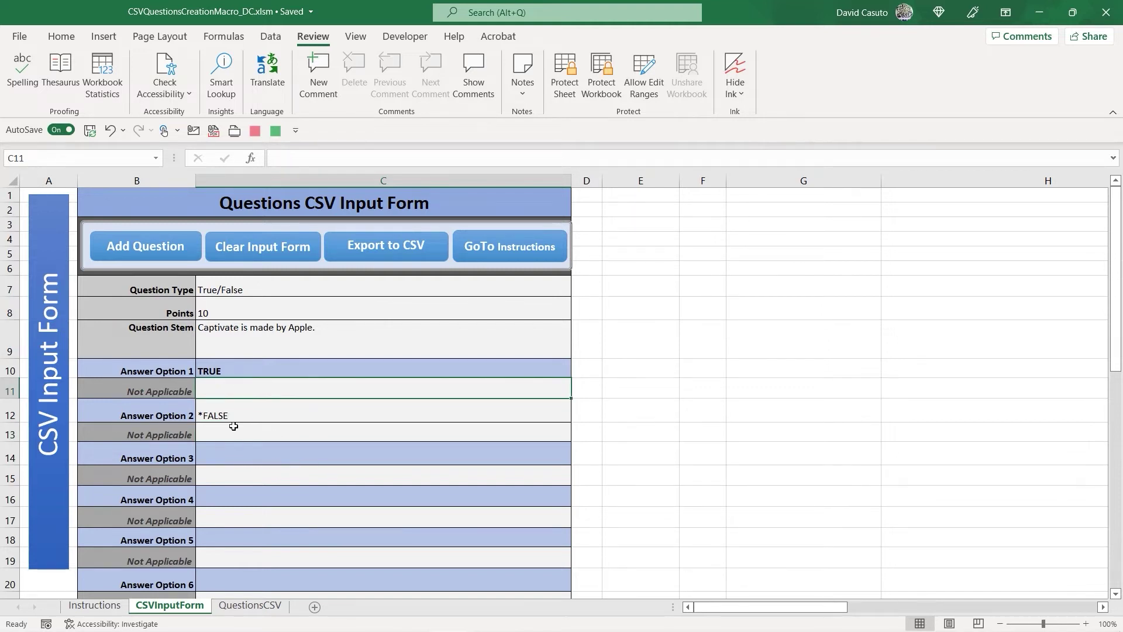
Add the true/false question to the question list and open the QuestionsCSV sheet
scroll(236, 450, down, 3)
scroll(238, 455, up, 3)
click(139, 248)
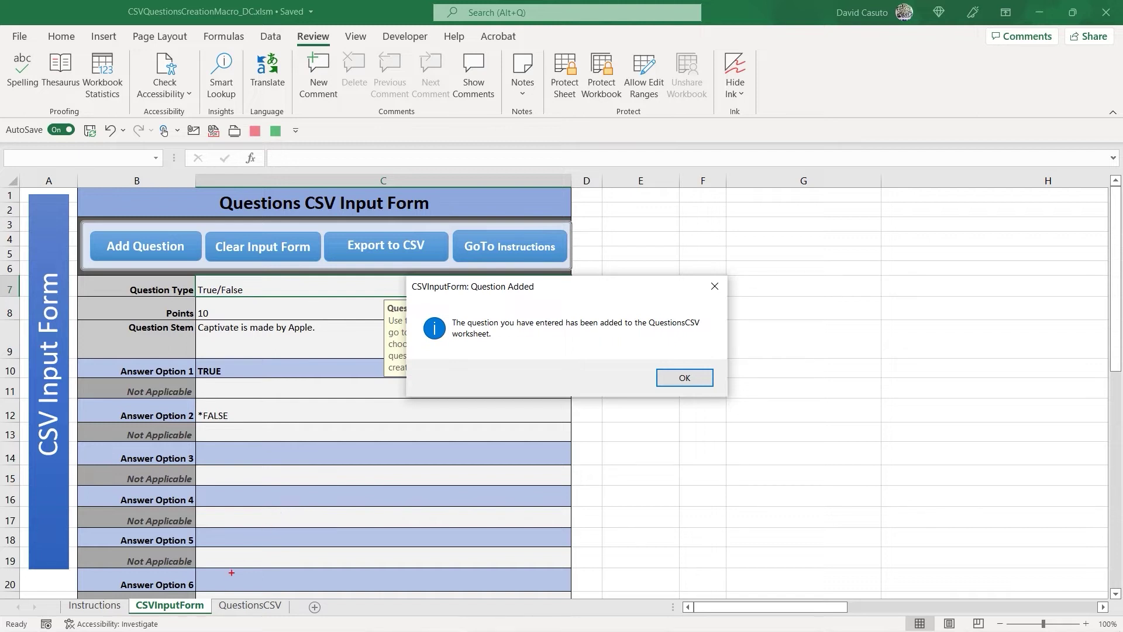
mouse_move(214, 588)
mouse_down()
mouse_move(233, 612)
mouse_move(285, 613)
mouse_move(497, 442)
mouse_move(869, 286)
mouse_move(816, 243)
mouse_move(742, 247)
mouse_up()
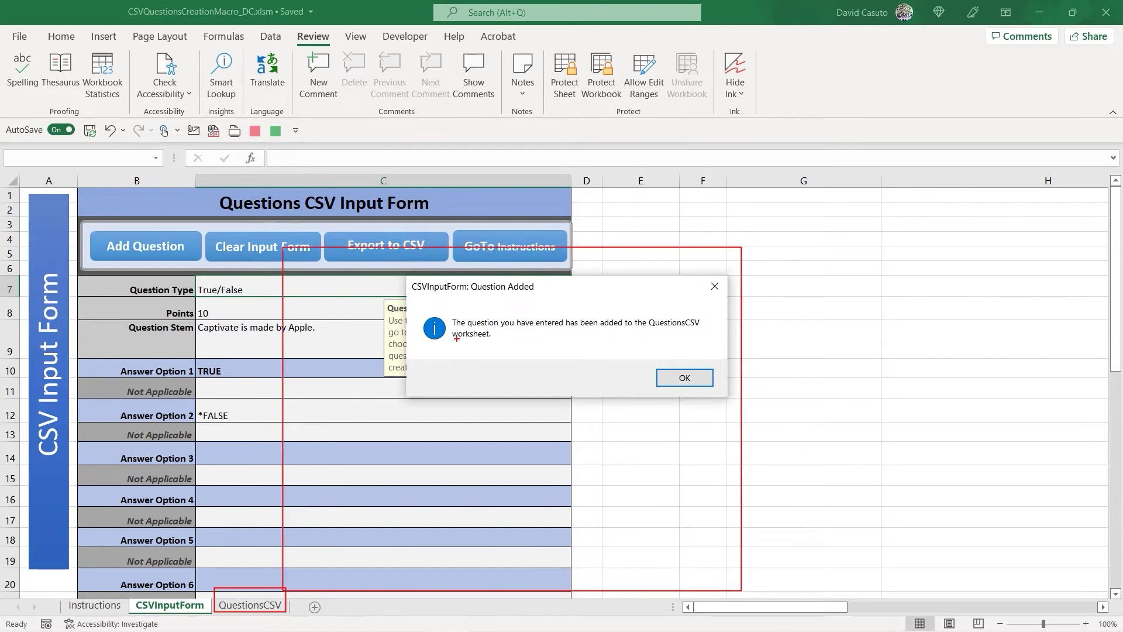
drag(450, 339, 283, 590)
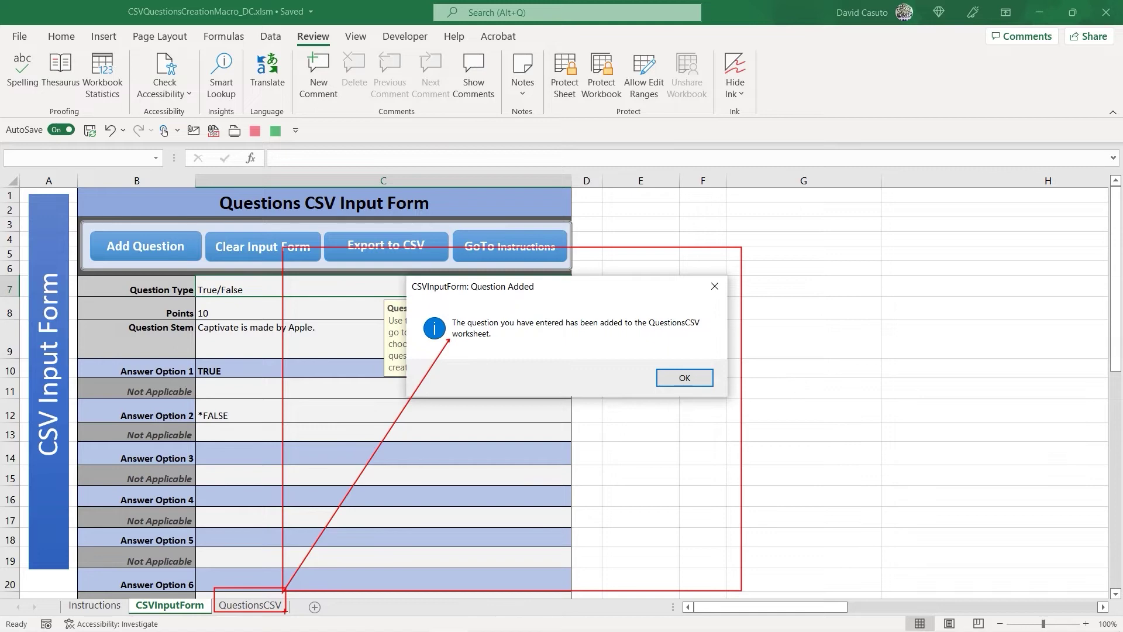
click(671, 377)
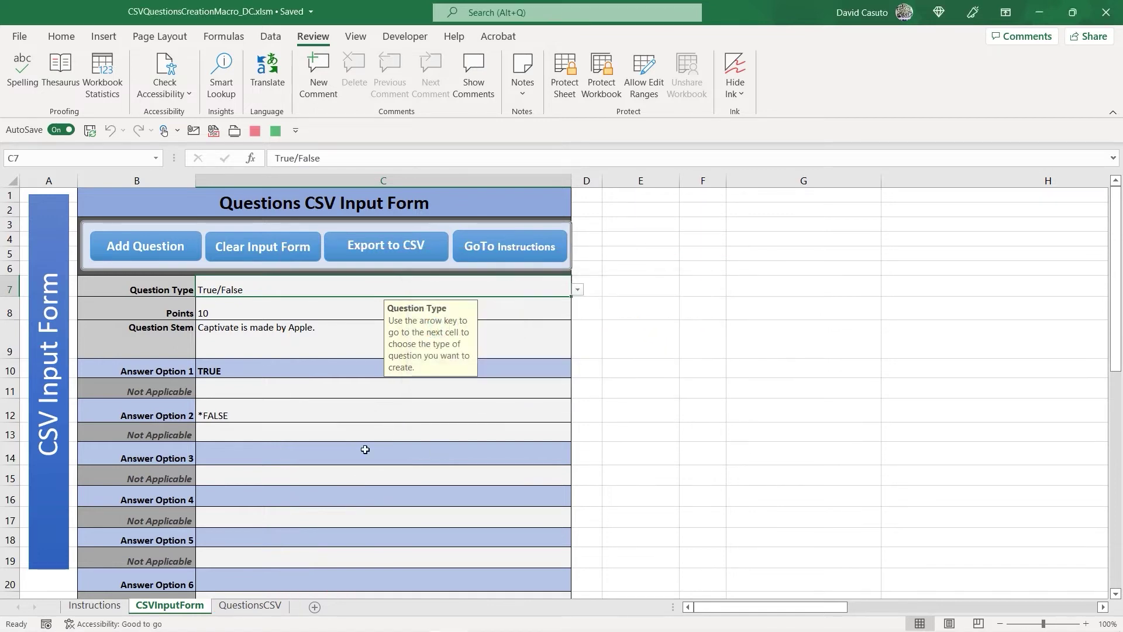
click(239, 607)
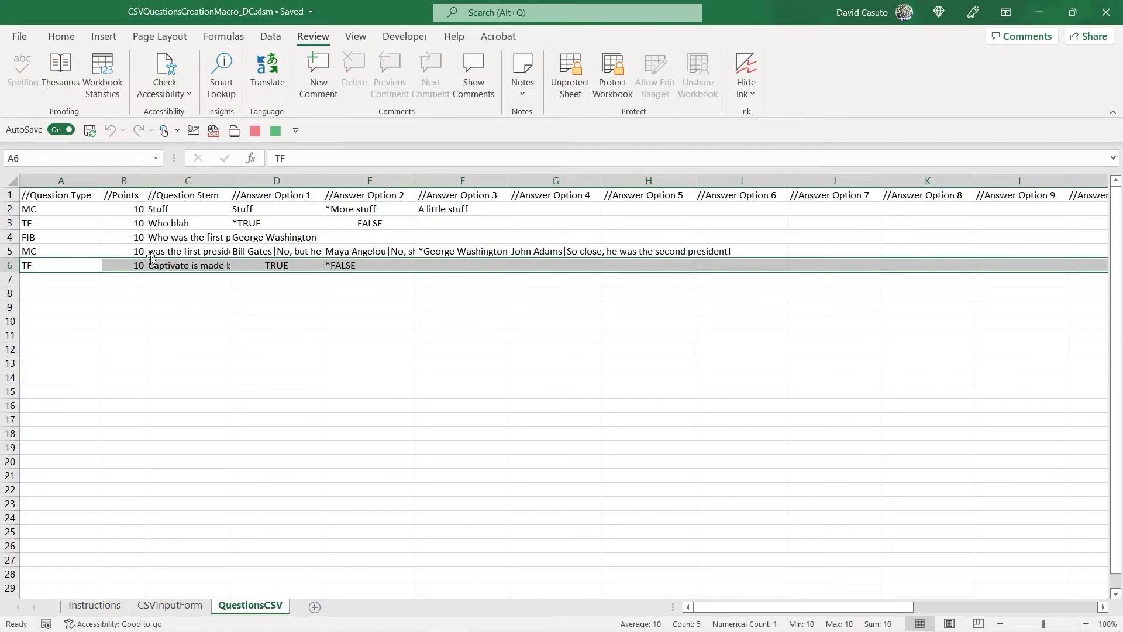
Try to widen the Question Stem column on the protected QuestionsCSV sheet
click(196, 304)
drag(253, 185, 276, 190)
click(231, 179)
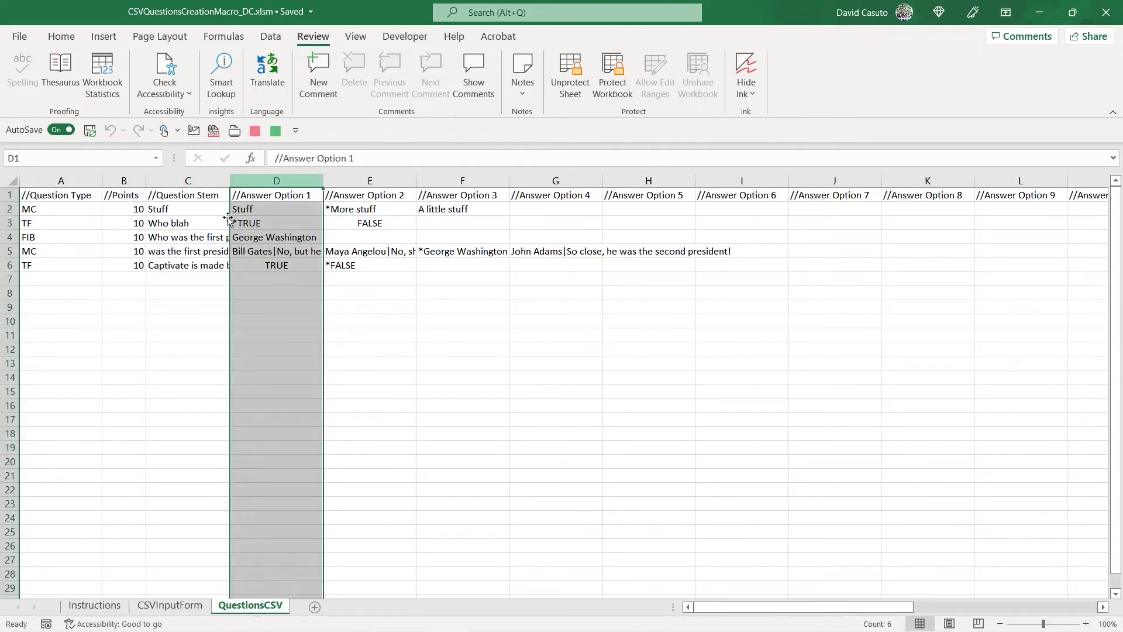
click(193, 335)
click(229, 181)
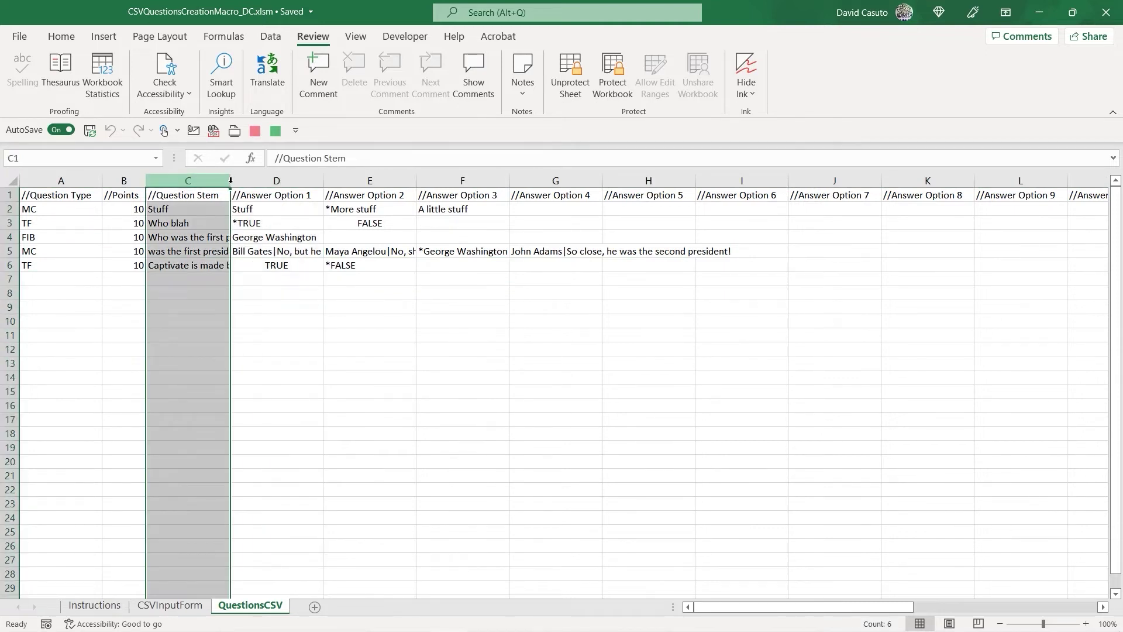
click(232, 180)
click(390, 351)
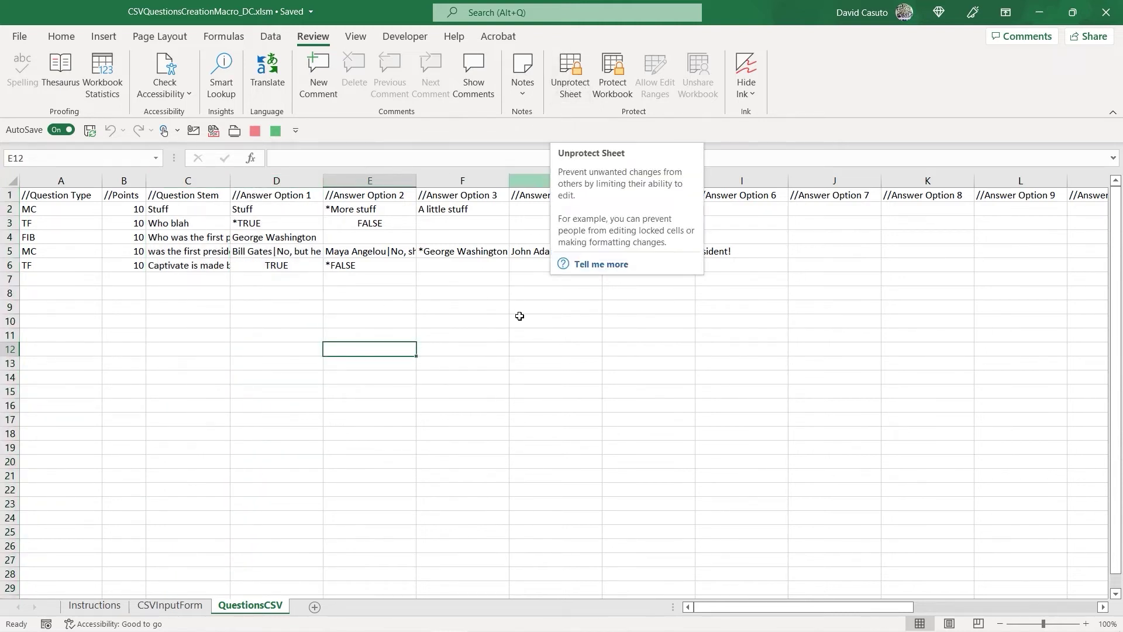
click(462, 433)
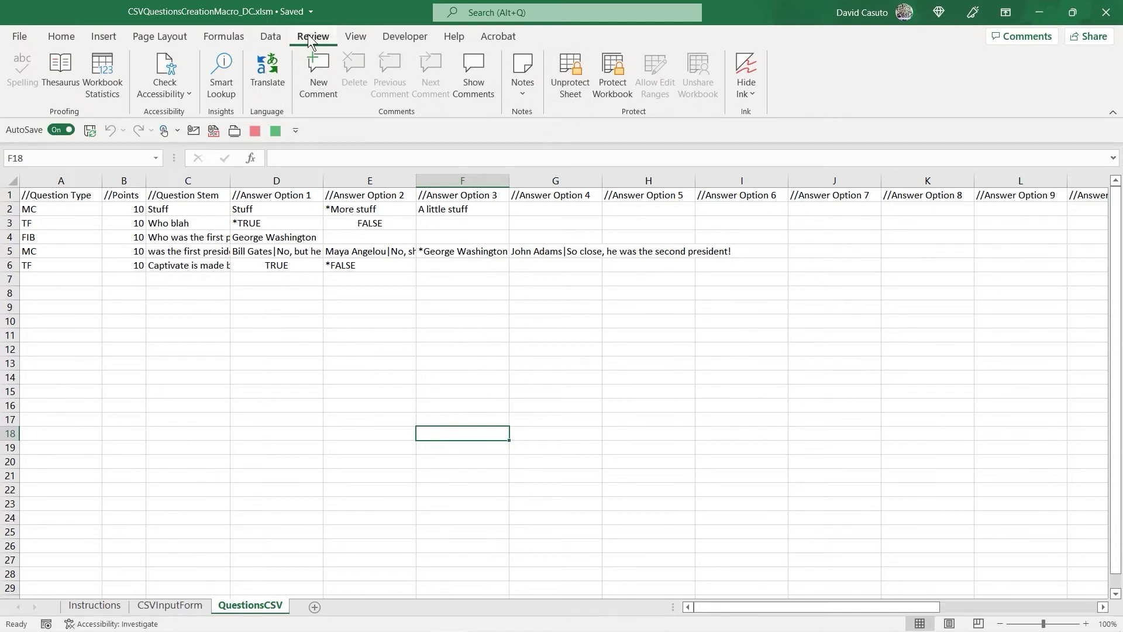
Unprotect the QuestionsCSV sheet and autofit the Question Stem column to its contents
click(574, 73)
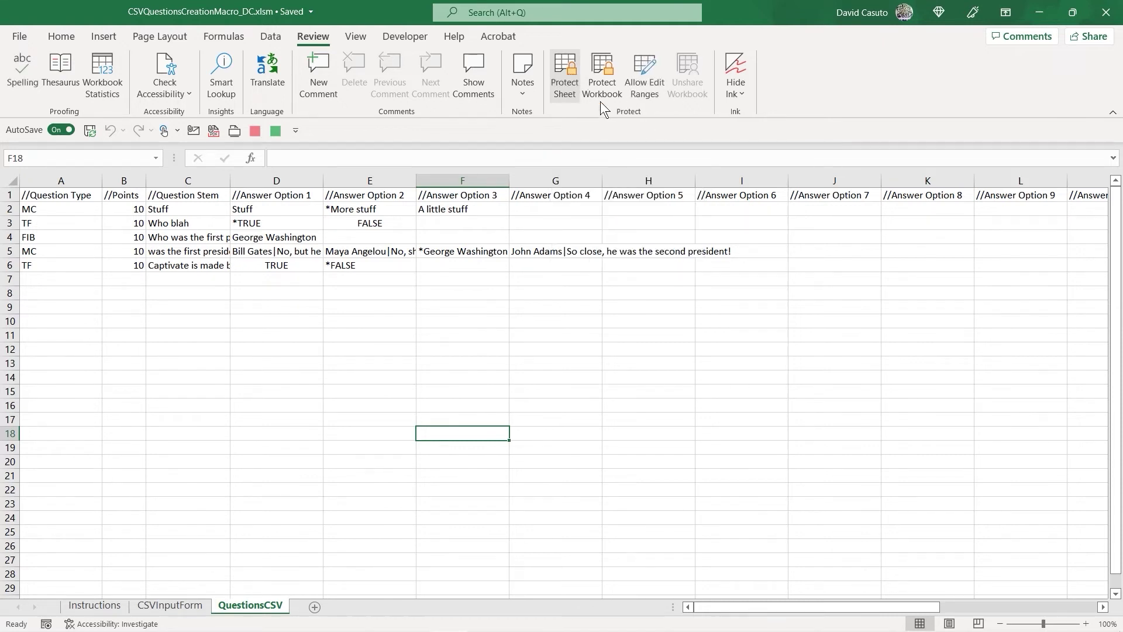
double_click(228, 182)
click(251, 374)
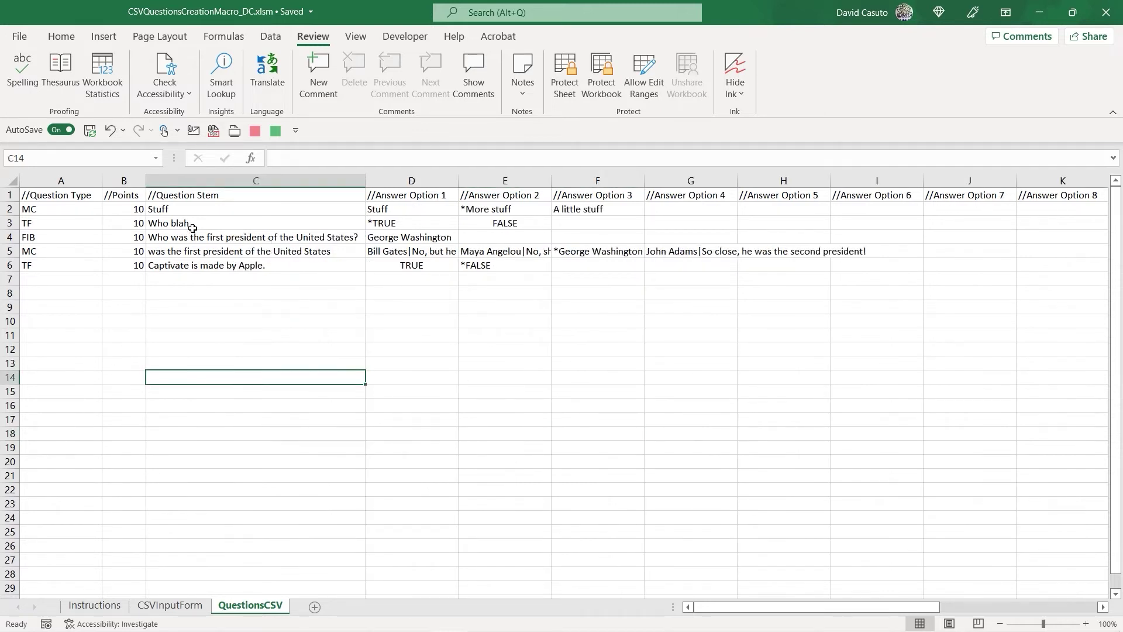
click(221, 345)
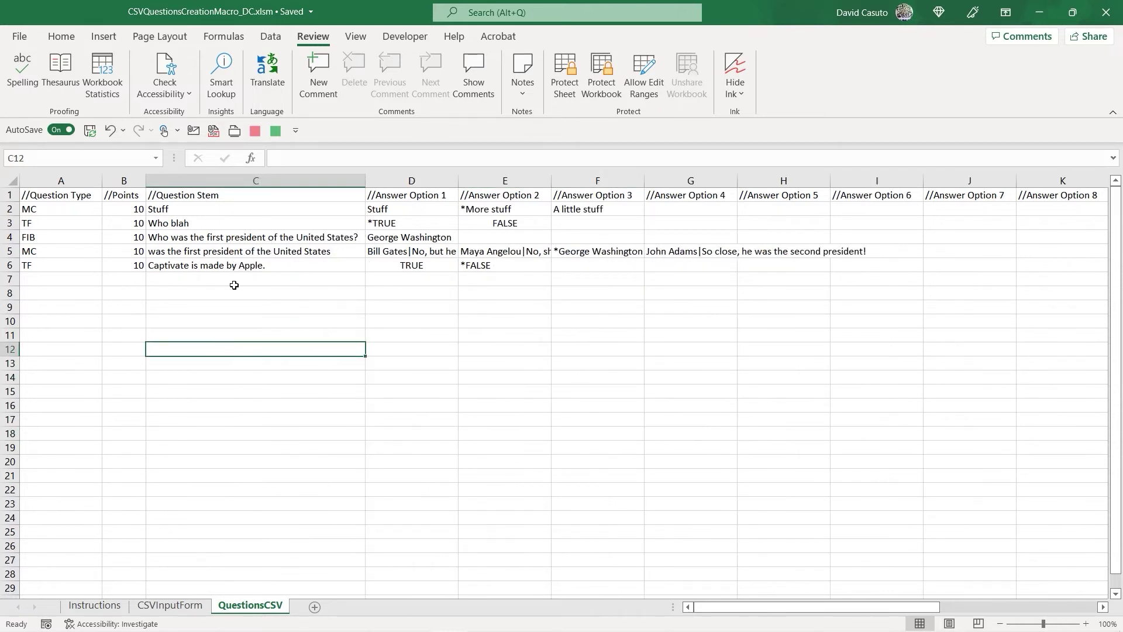
Delete the "Who blah" and "Stuff" question rows from the QuestionsCSV sheet
right_click(12, 223)
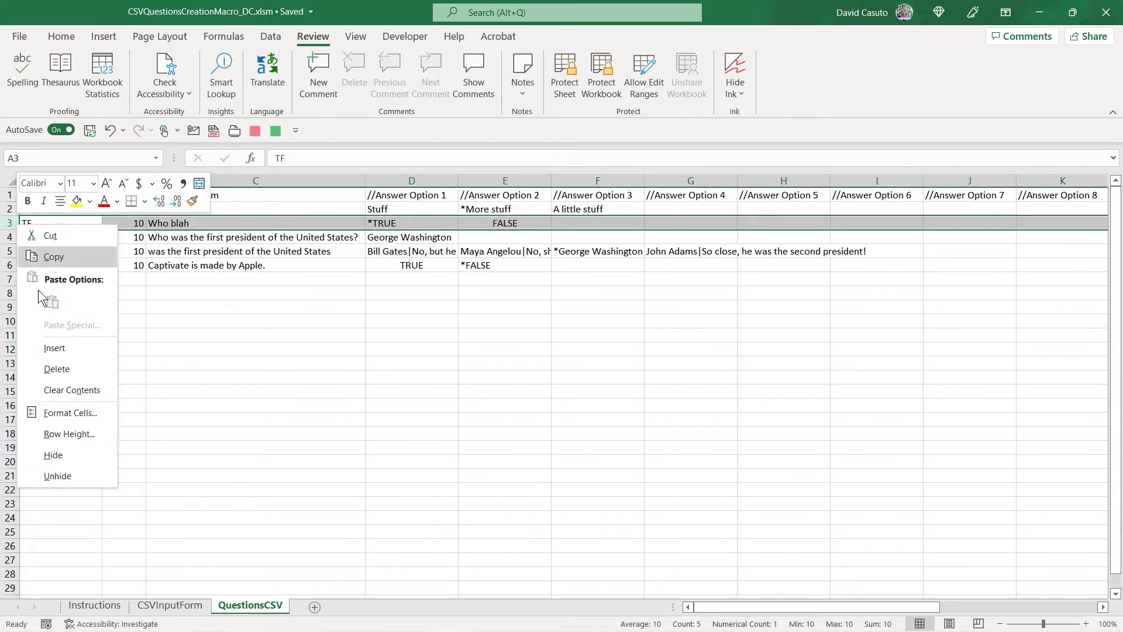
click(57, 369)
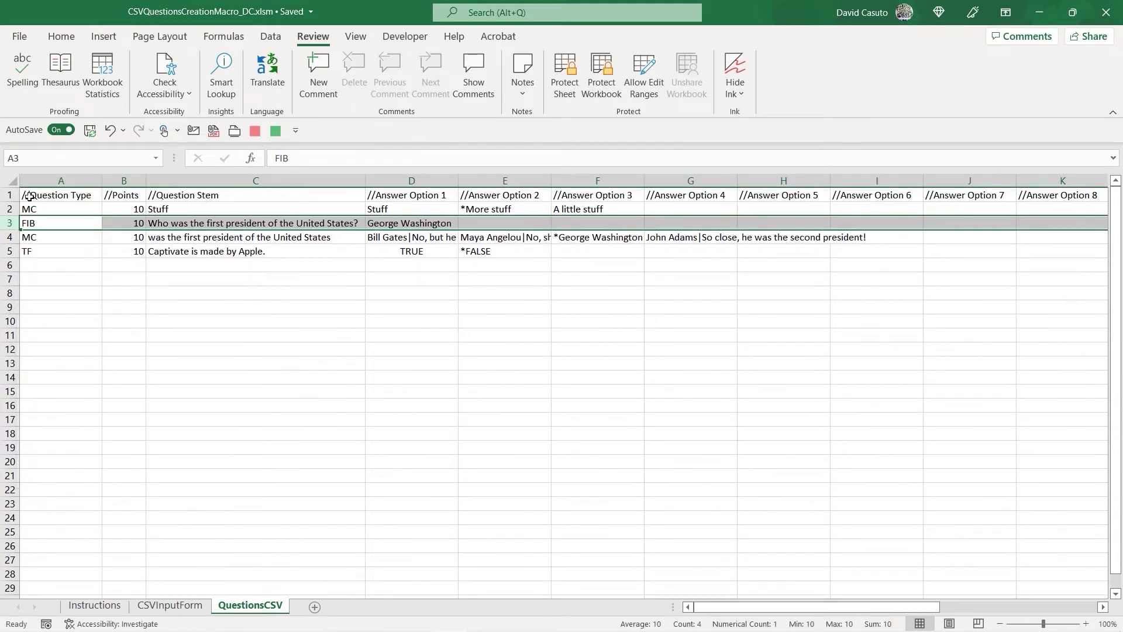
click(9, 209)
right_click(10, 209)
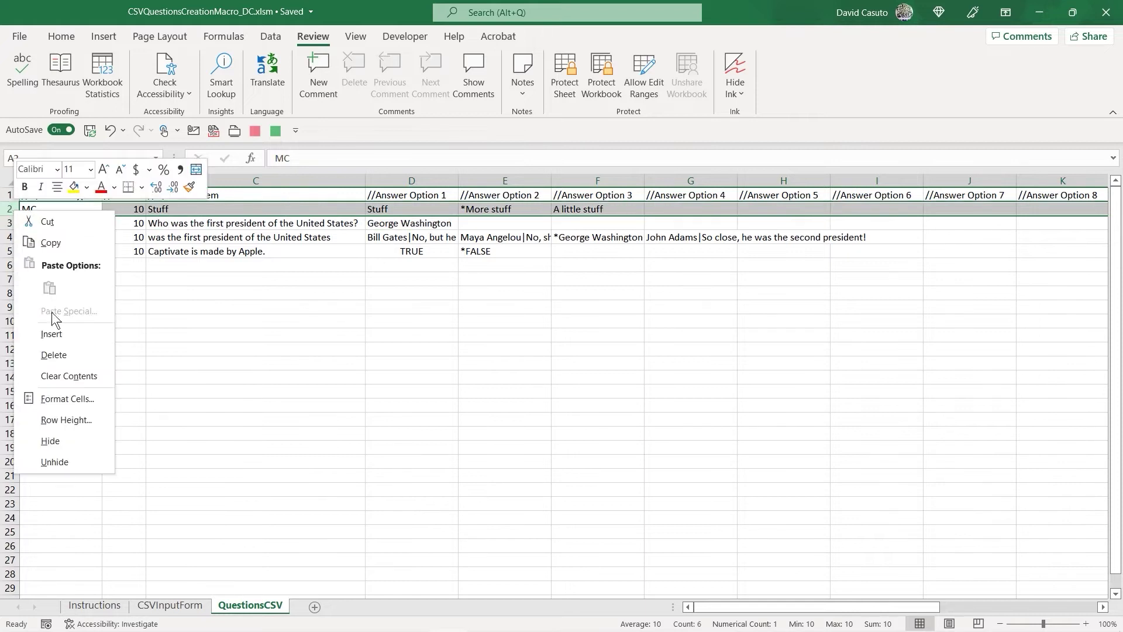
click(58, 355)
click(385, 411)
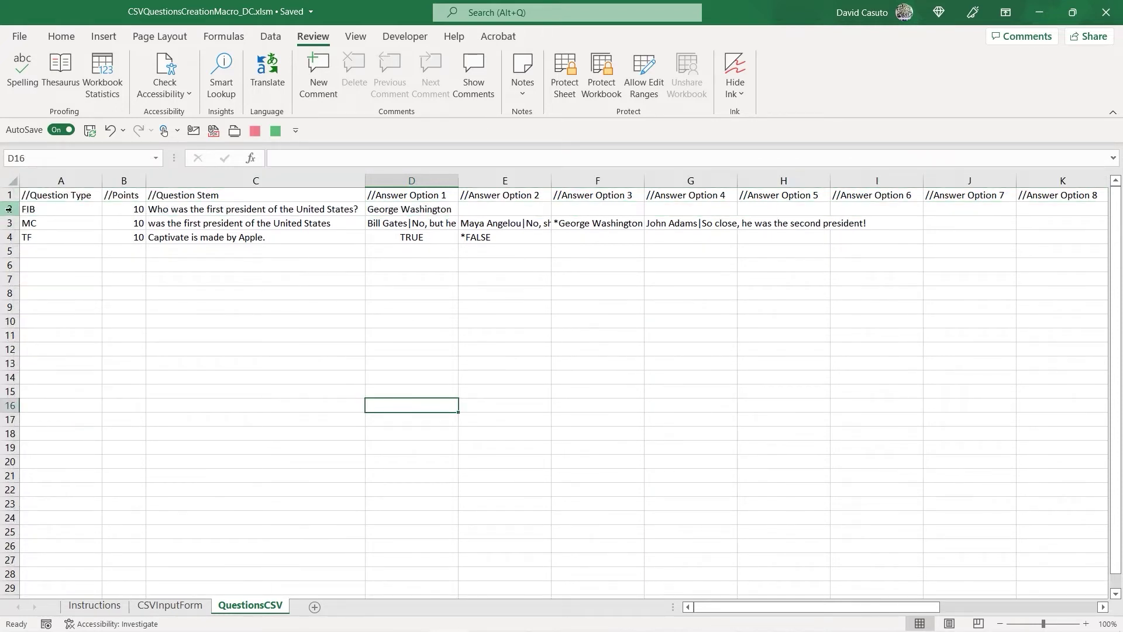
click(218, 275)
click(203, 446)
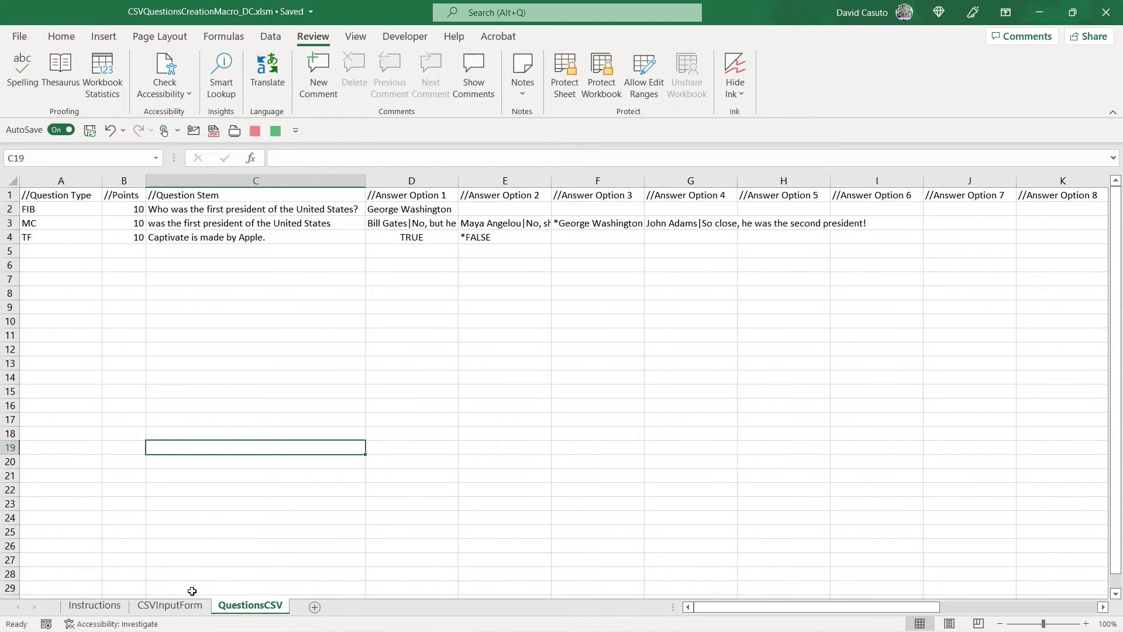
Compare the entries in the CSV input form with the questions listed on the QuestionsCSV sheet
click(170, 605)
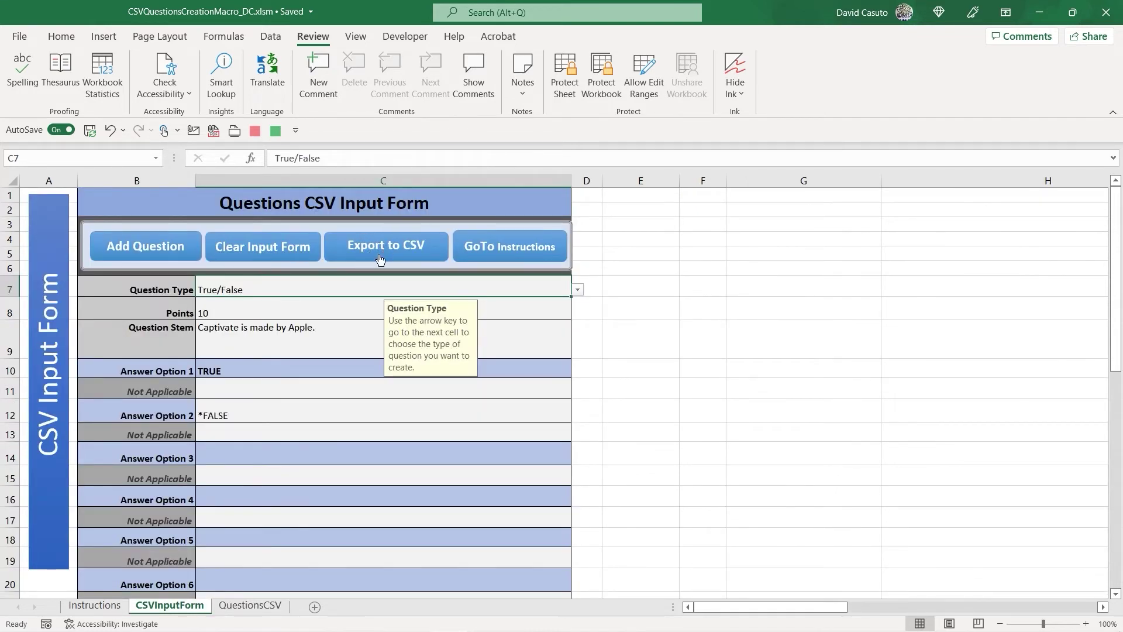
click(369, 457)
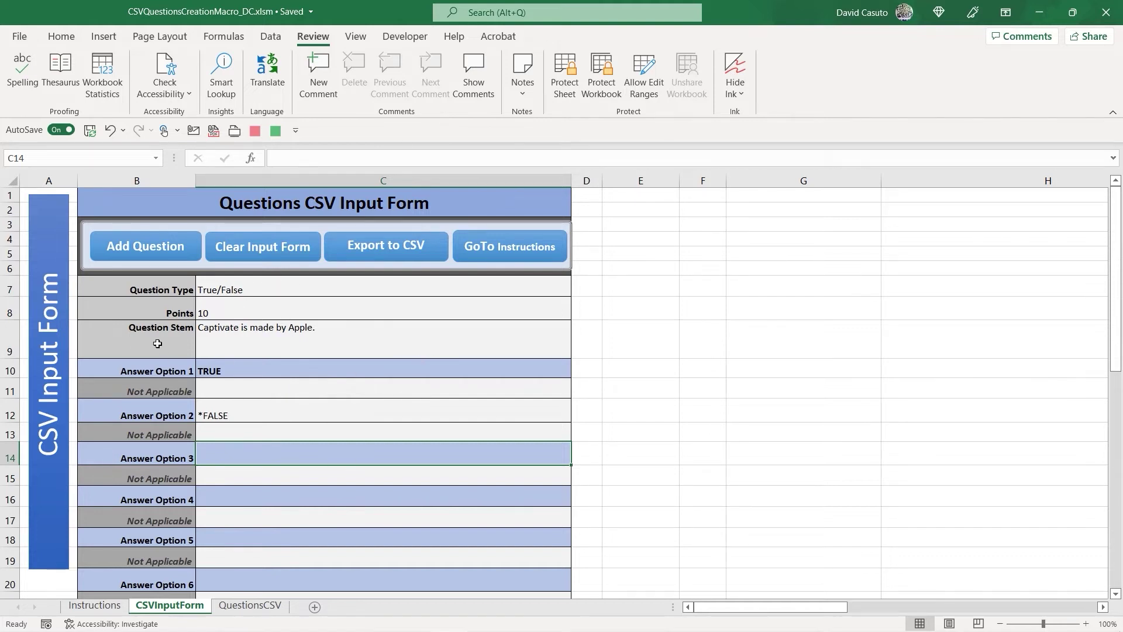
click(136, 258)
click(250, 606)
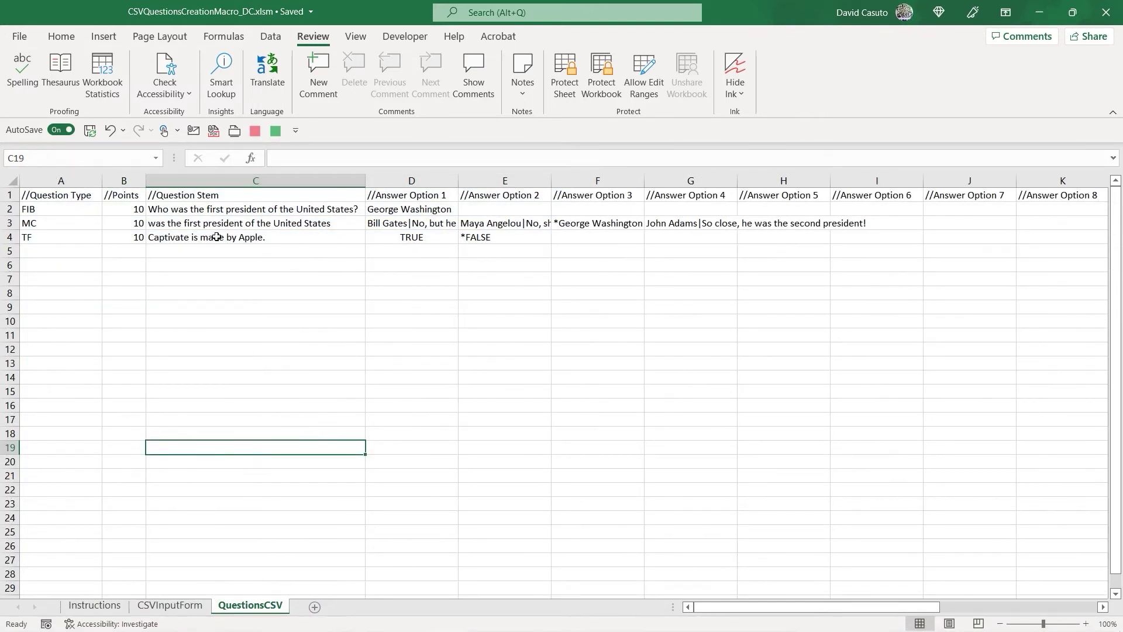
click(171, 606)
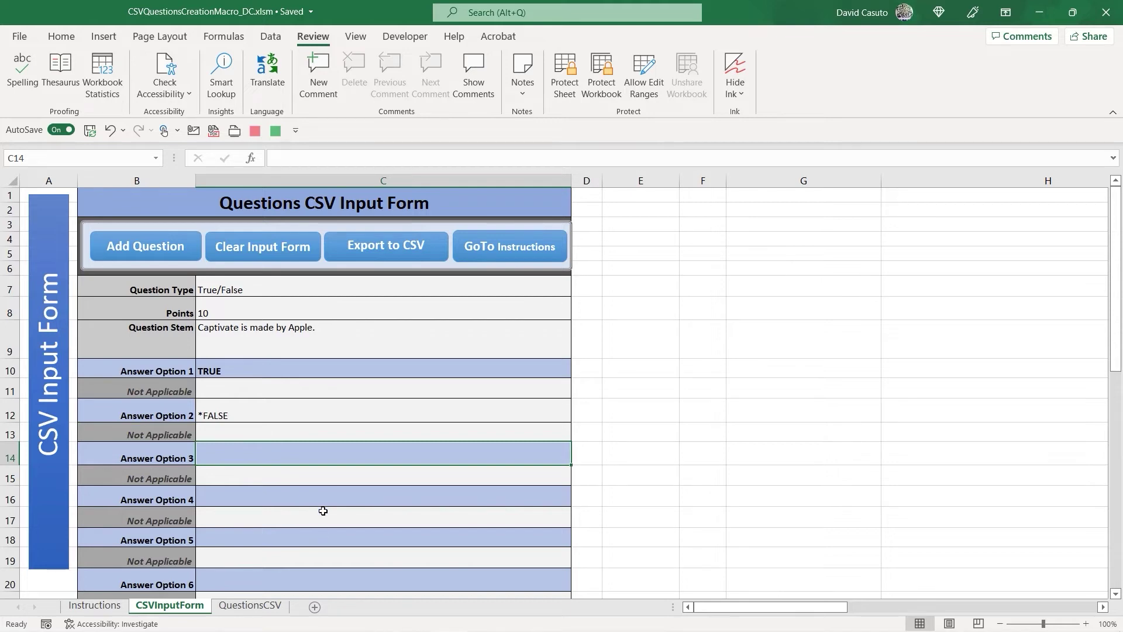
click(251, 605)
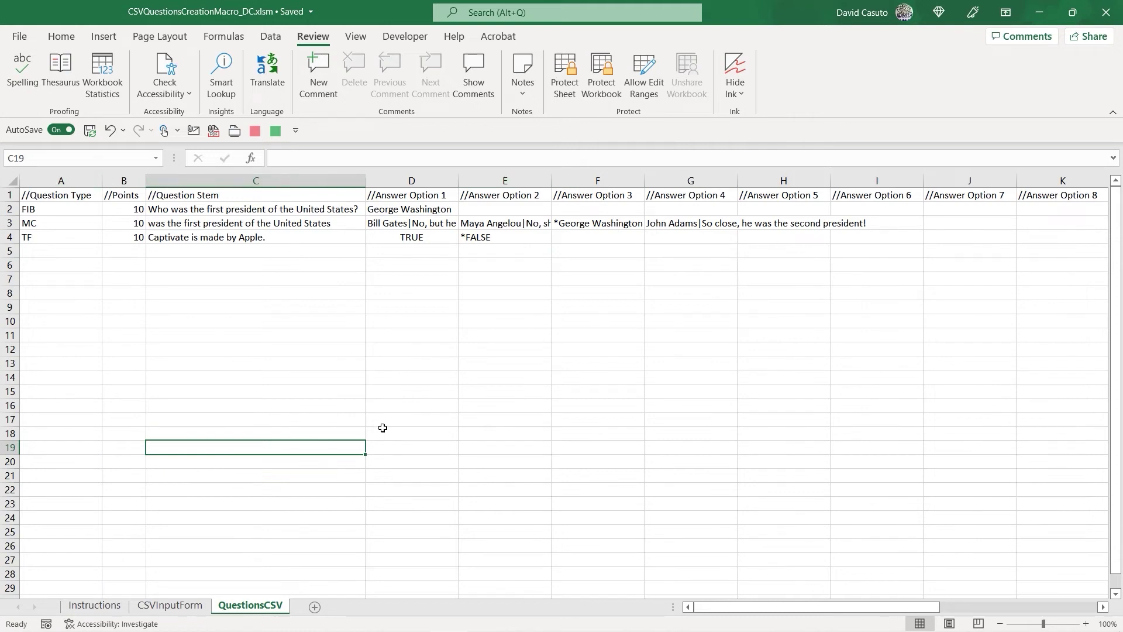
From the CSV input form, view the save dialog for exporting to CSV, then cancel the export
key(ctrl+Page_Up)
click(646, 389)
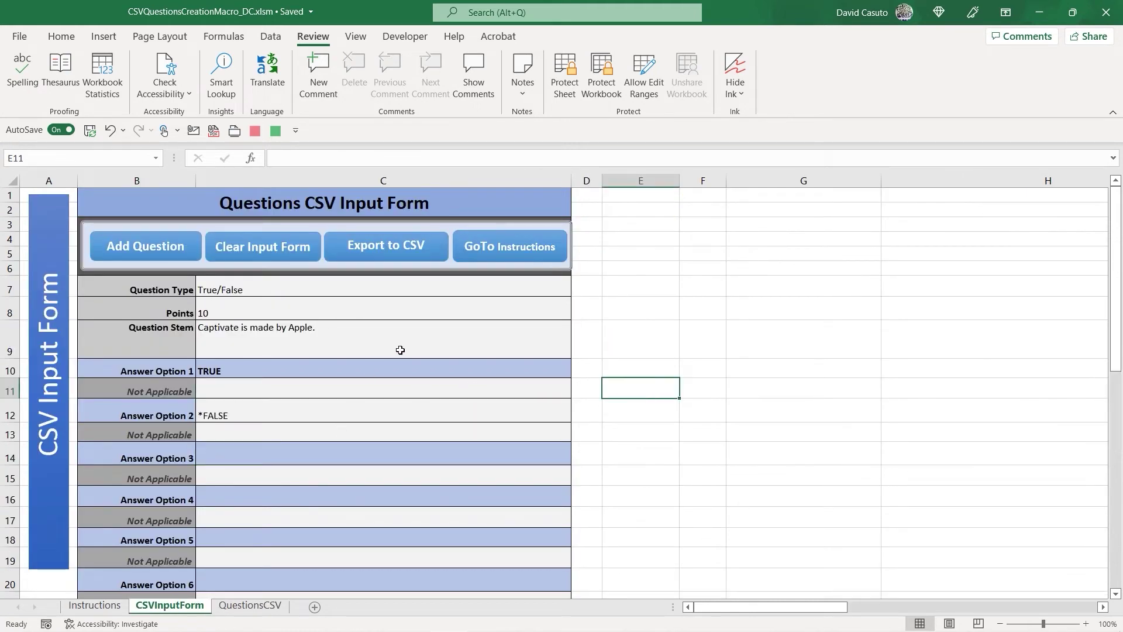
click(376, 246)
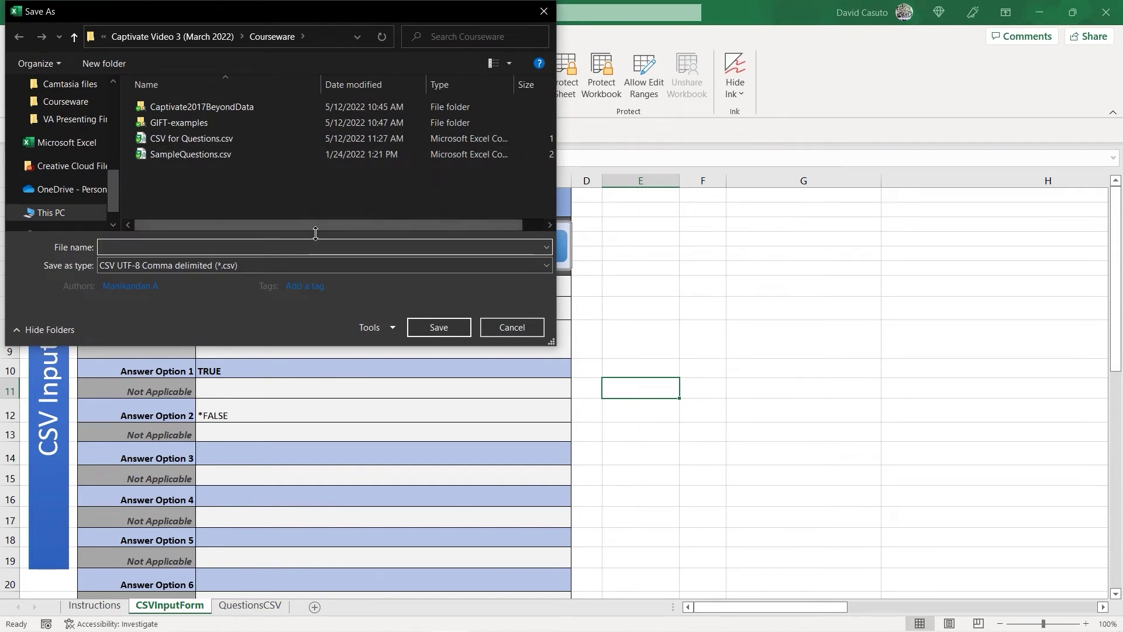
click(504, 325)
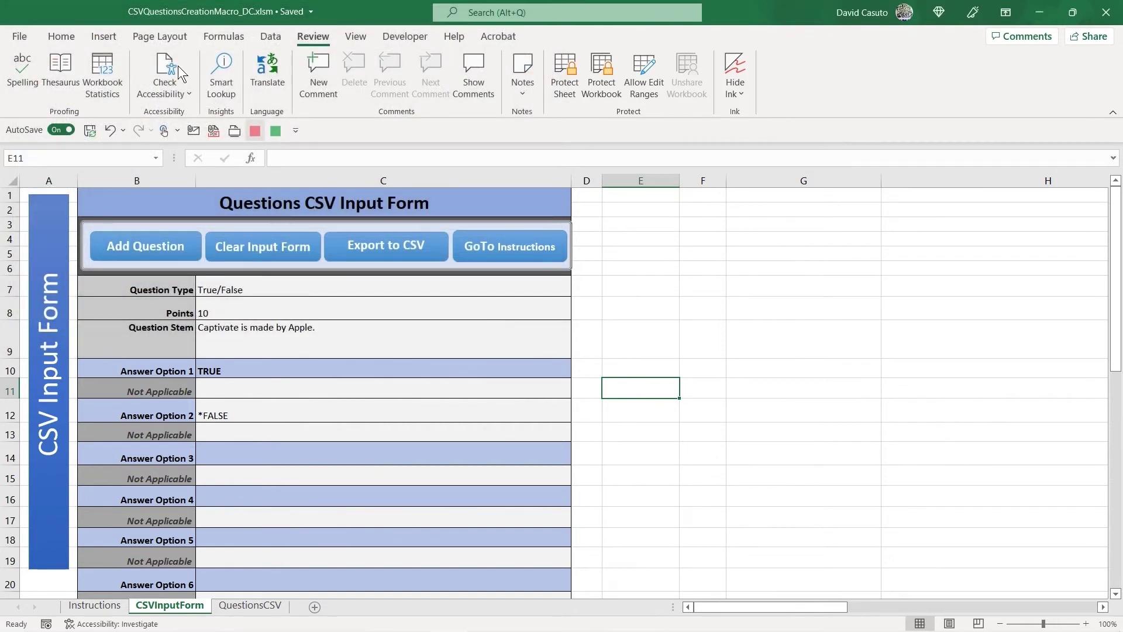
Create a new blank workbook
click(19, 36)
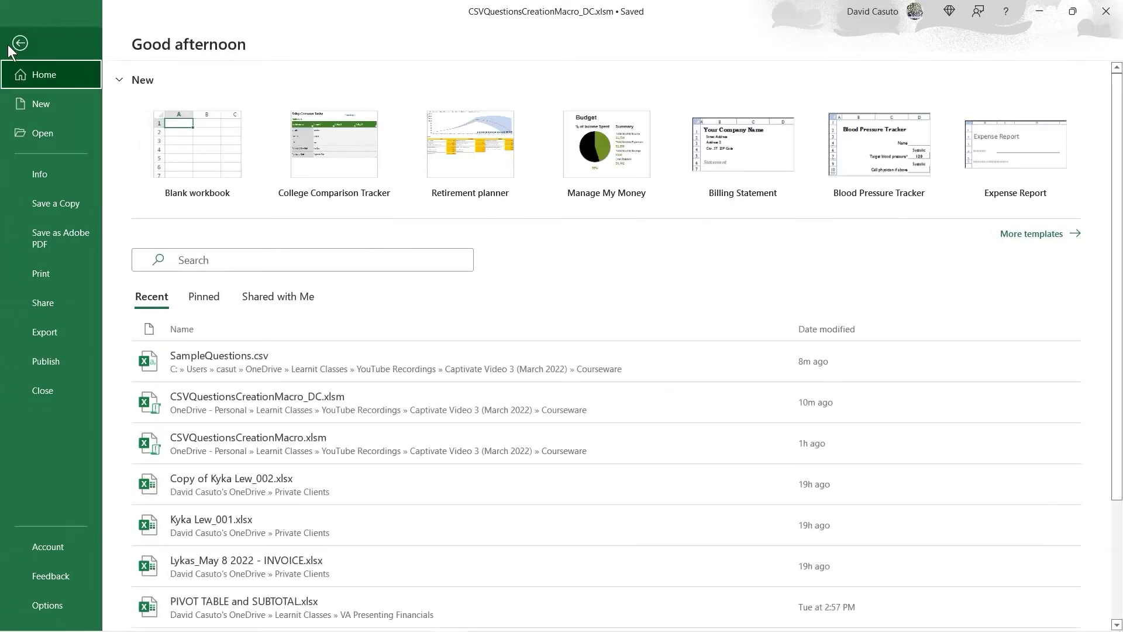
click(29, 100)
click(205, 146)
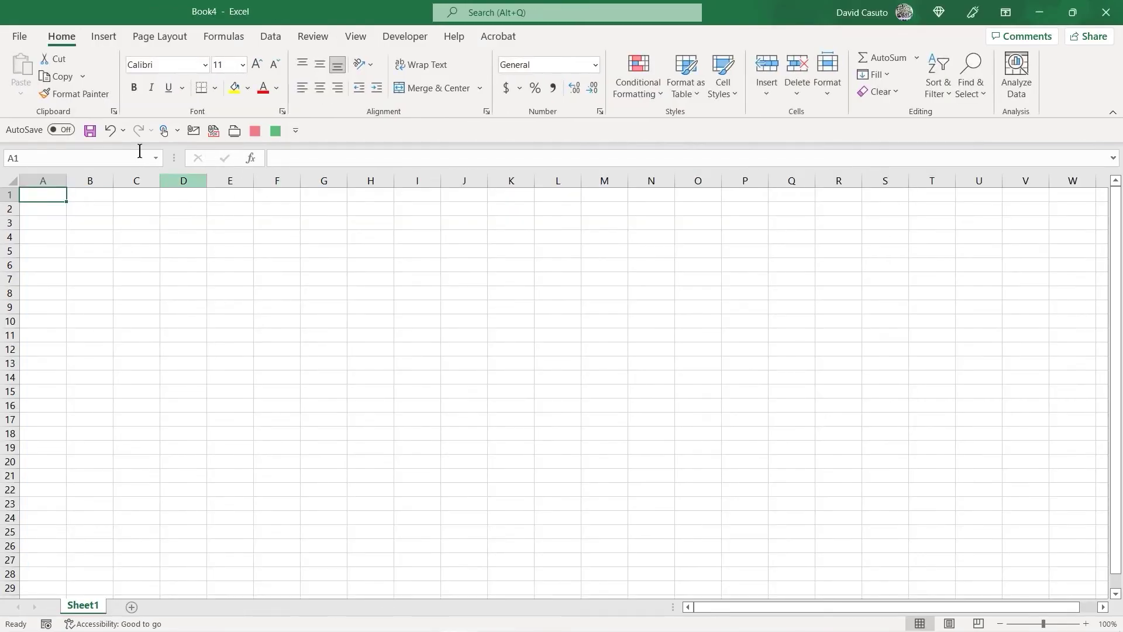
Prepare to save the blank workbook on this PC as "Captivate CSV Quiz Questions" in CSV UTF-8 (Comma delimited) format
click(8, 38)
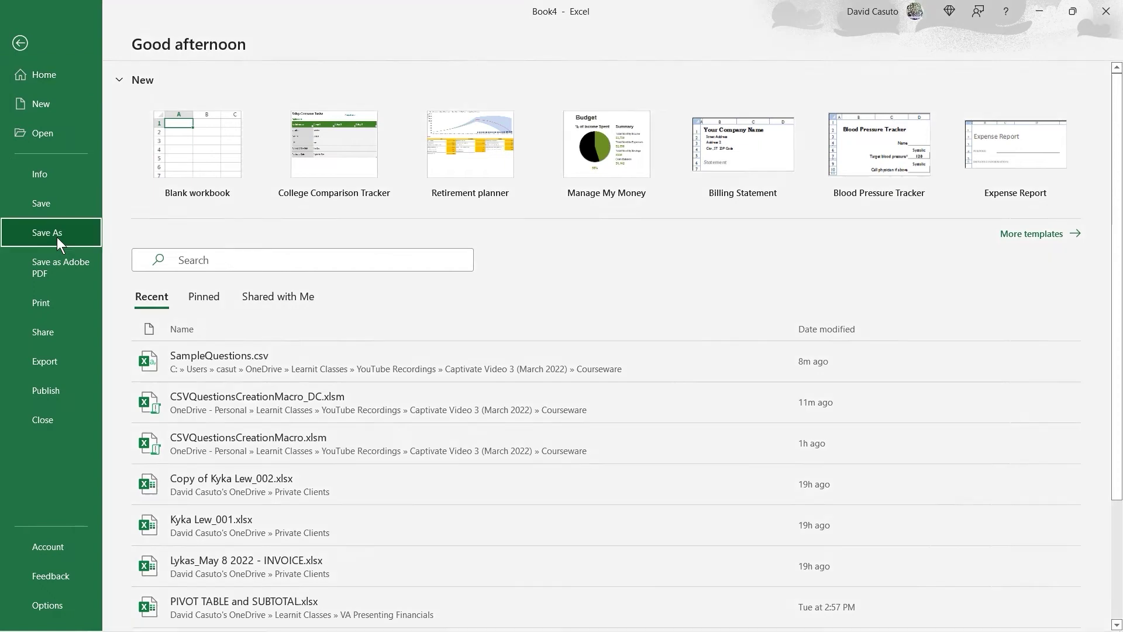
click(57, 237)
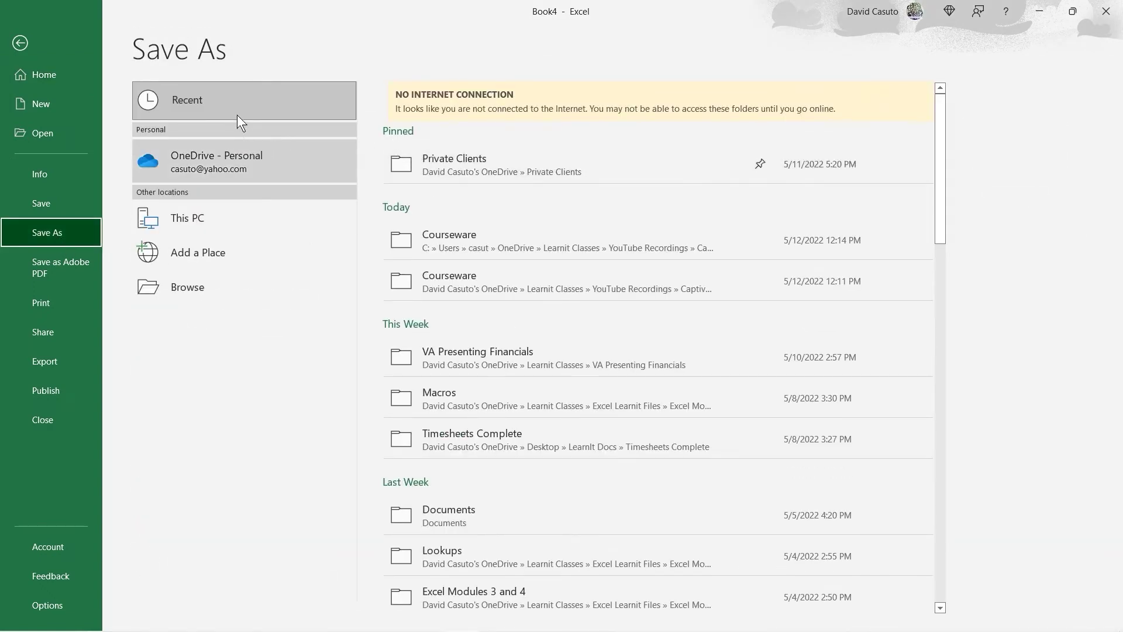
click(209, 218)
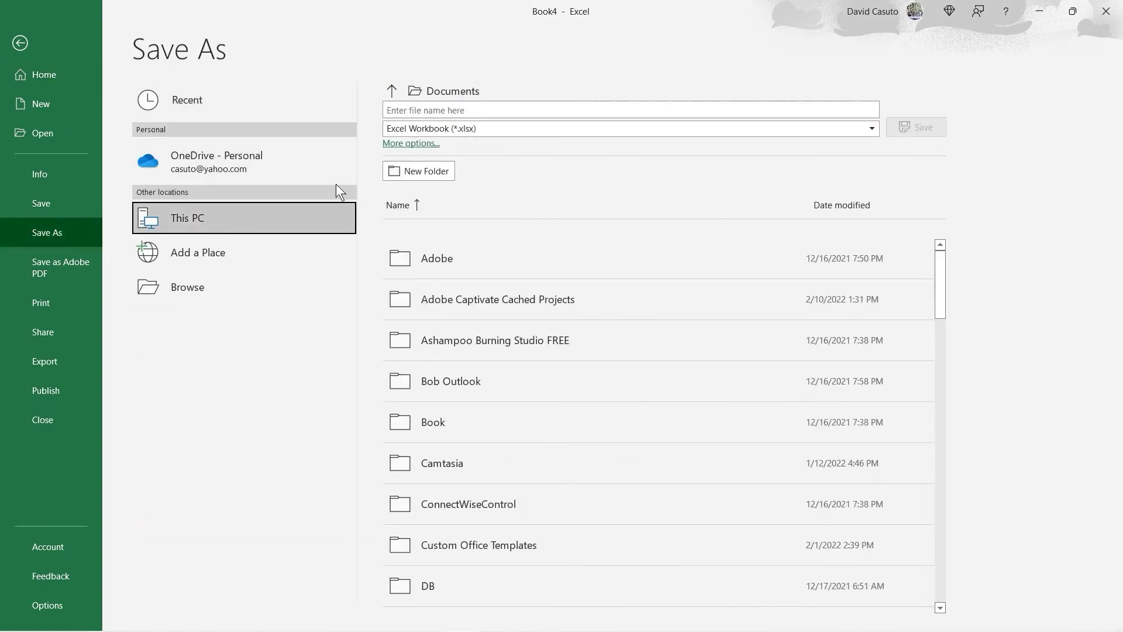
click(431, 130)
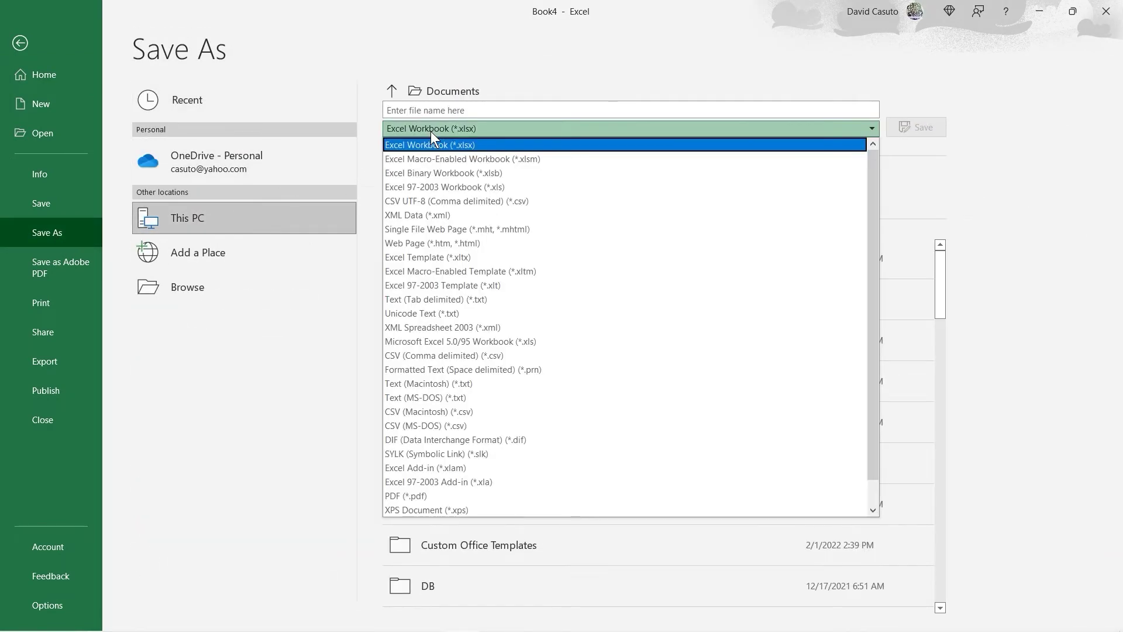
click(423, 202)
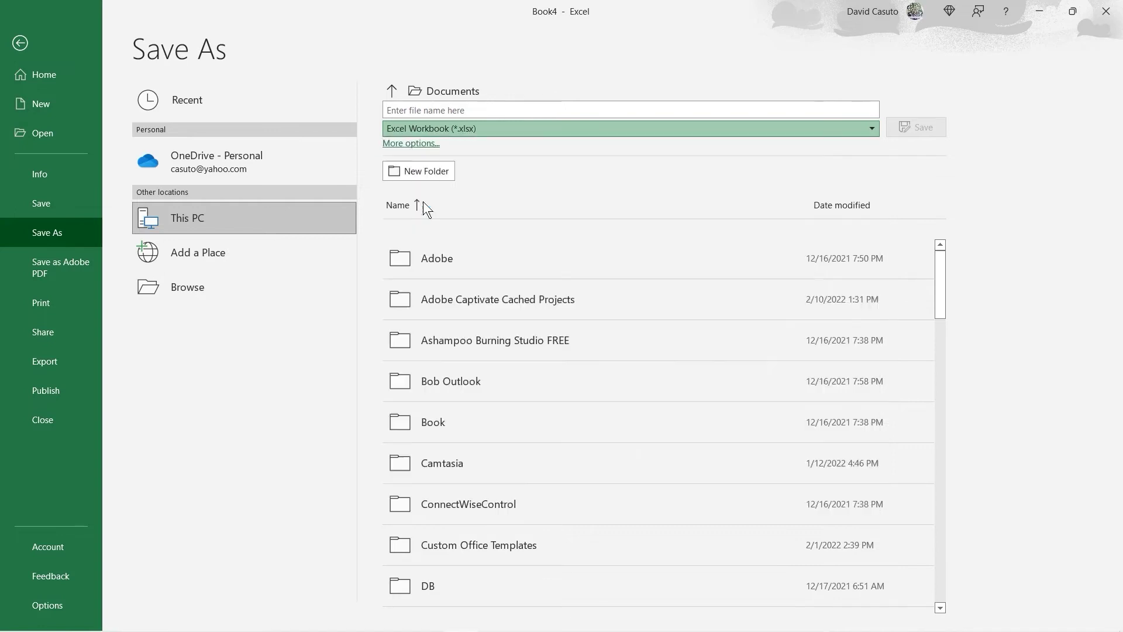
click(418, 110)
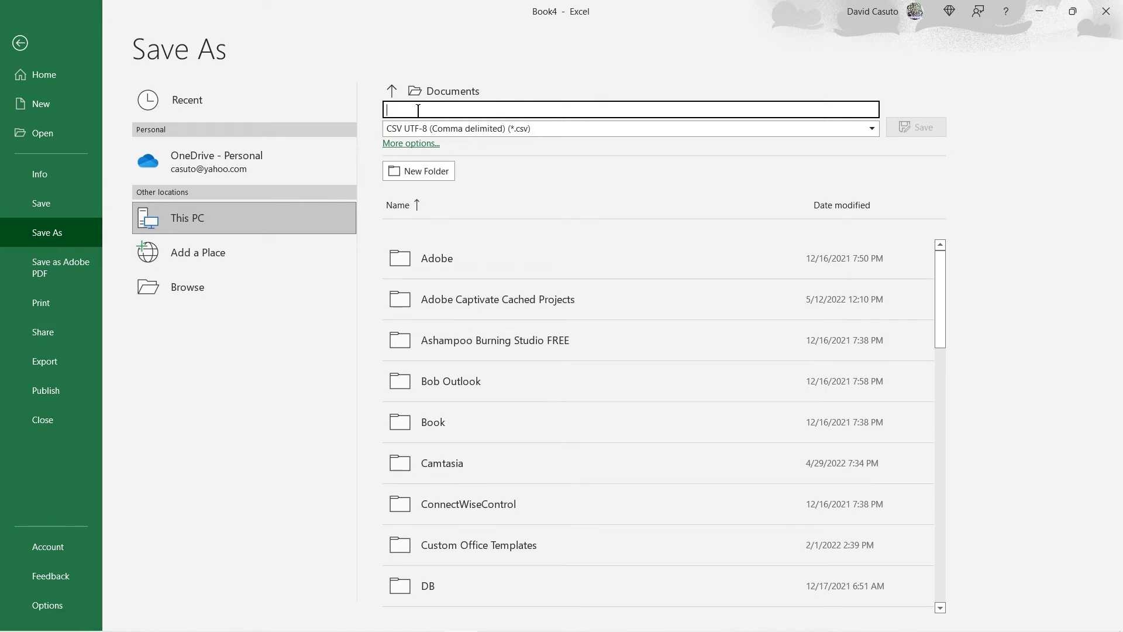
text(Captivate CSV Quiz Questions)
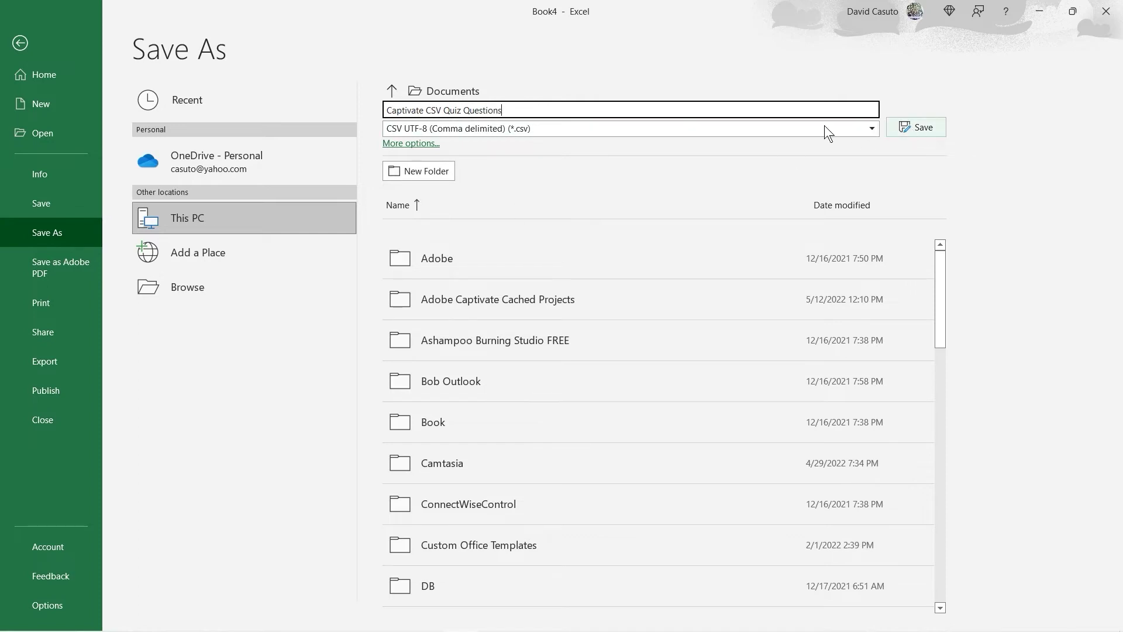
Save the CSV file in the Courseware folder of Captivate Video 3 (March 2022), and close it
click(411, 144)
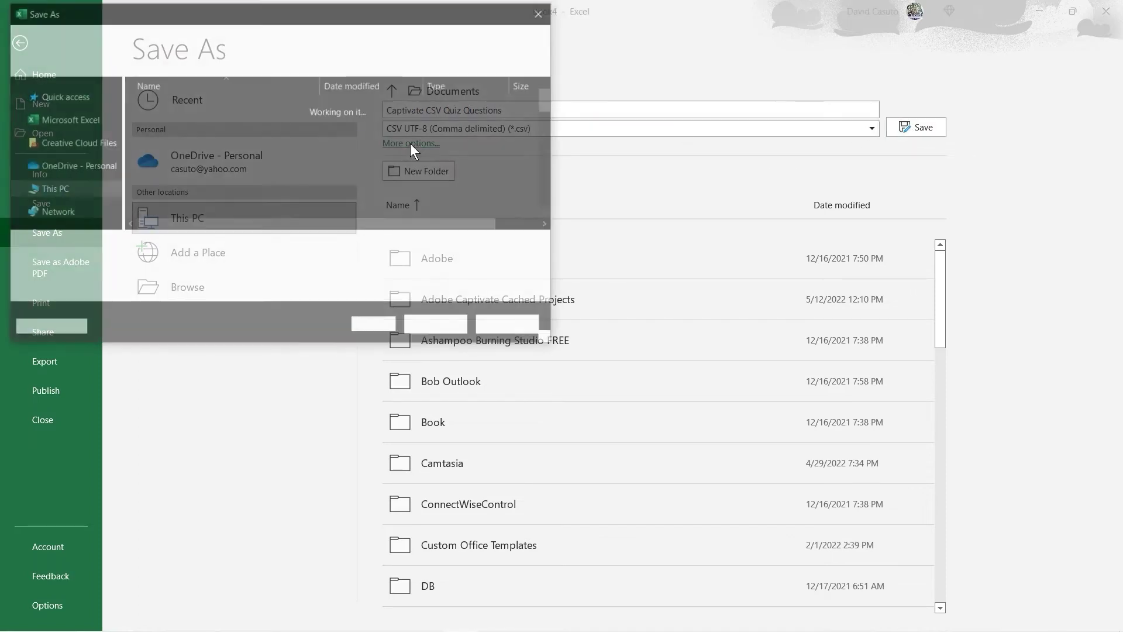
drag(114, 179, 111, 96)
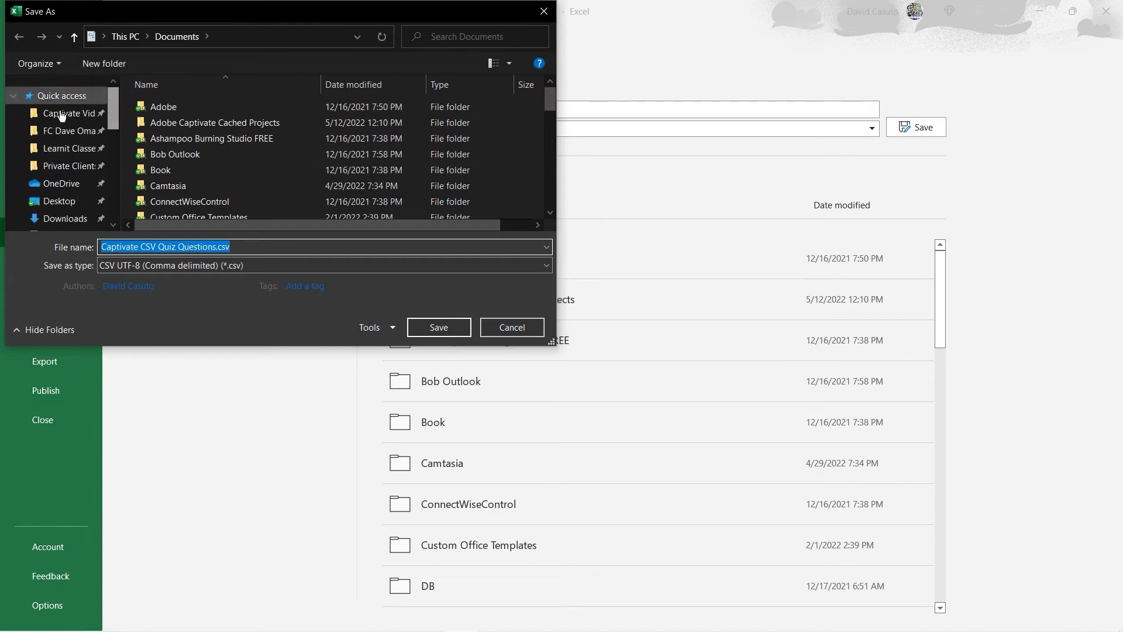
click(65, 113)
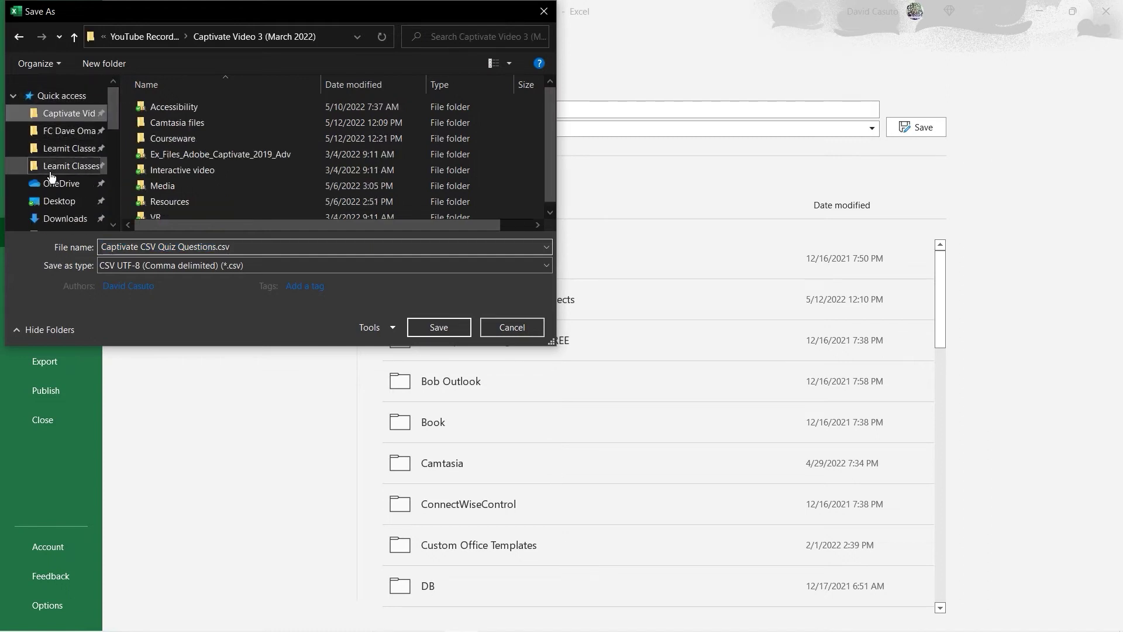
double_click(192, 140)
click(420, 329)
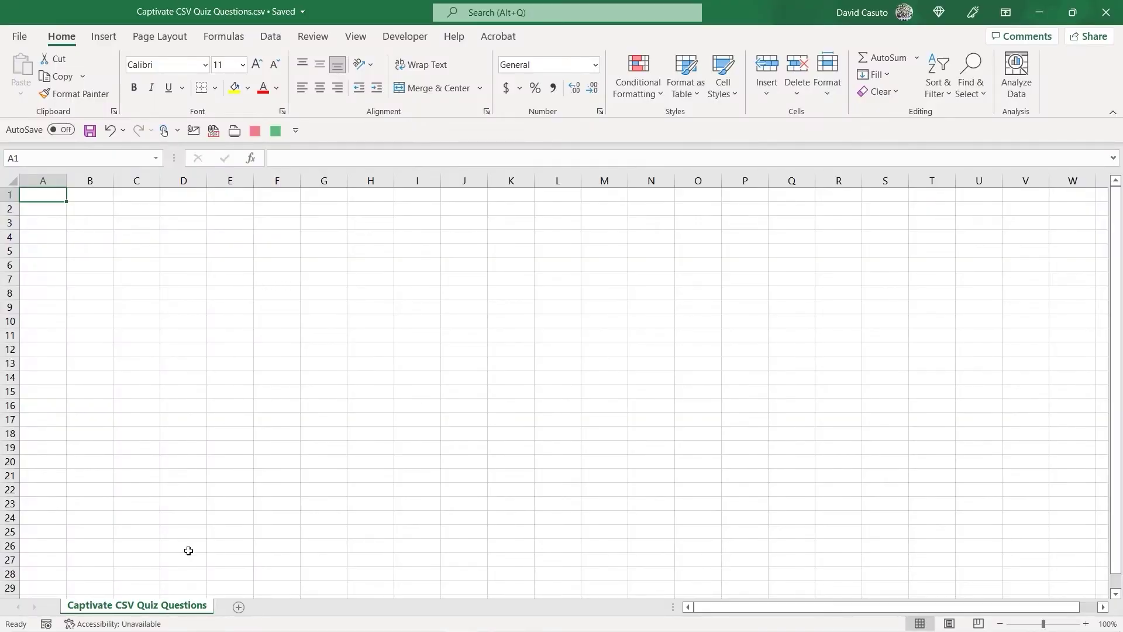
click(1104, 15)
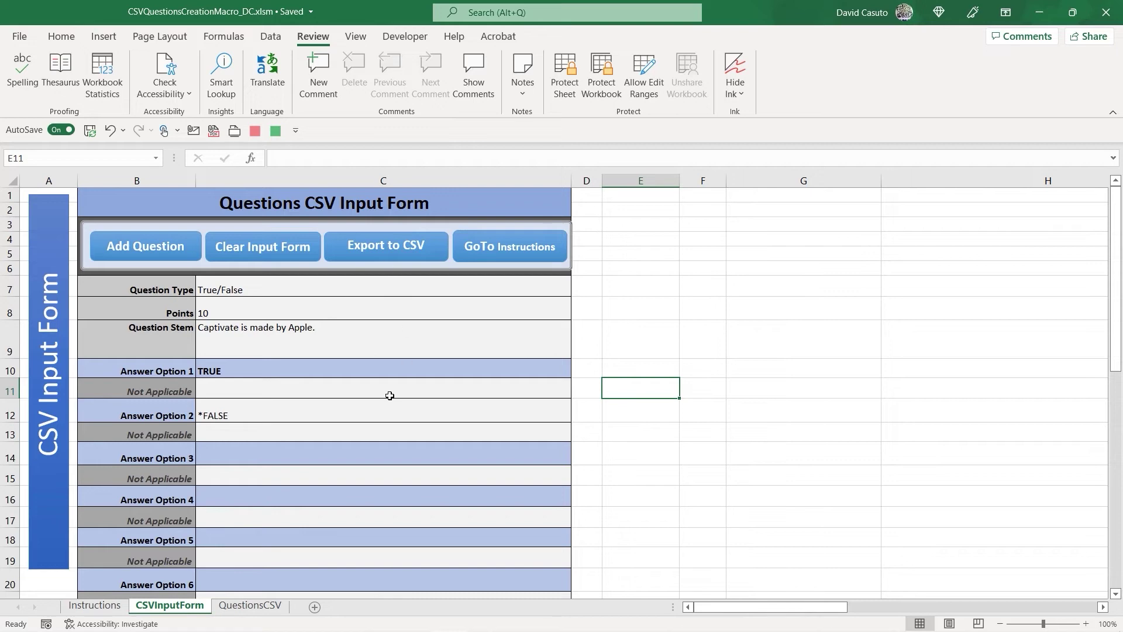
Check the QuestionsCSV sheet and export its questions from the CSV input form to Captivate CSV Quiz Questions.csv, replacing the existing file
click(249, 605)
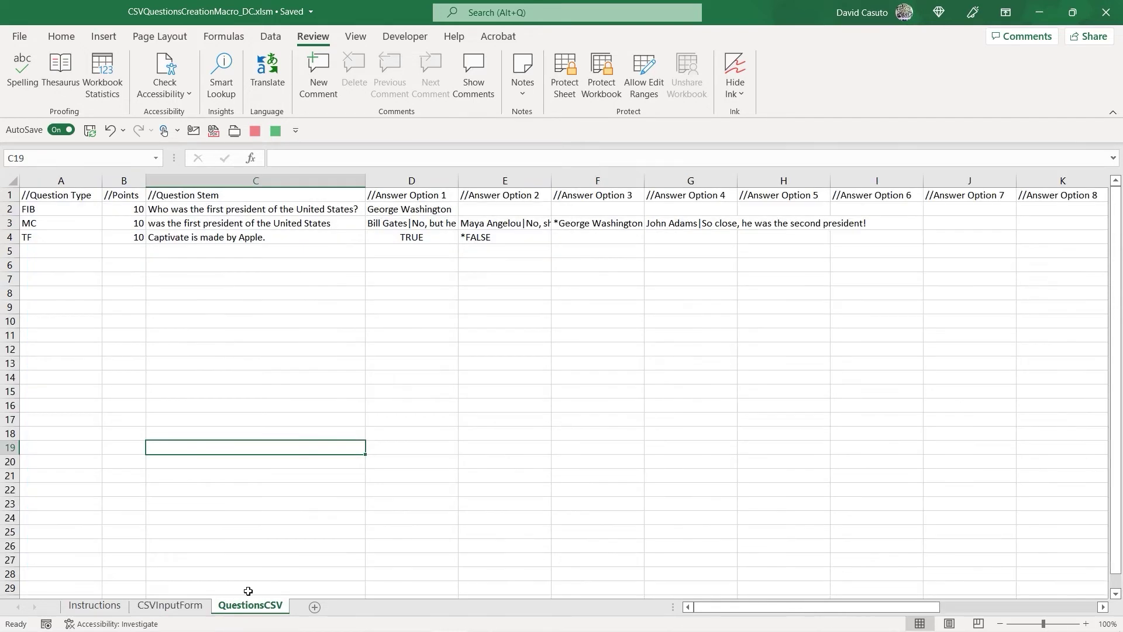
click(177, 605)
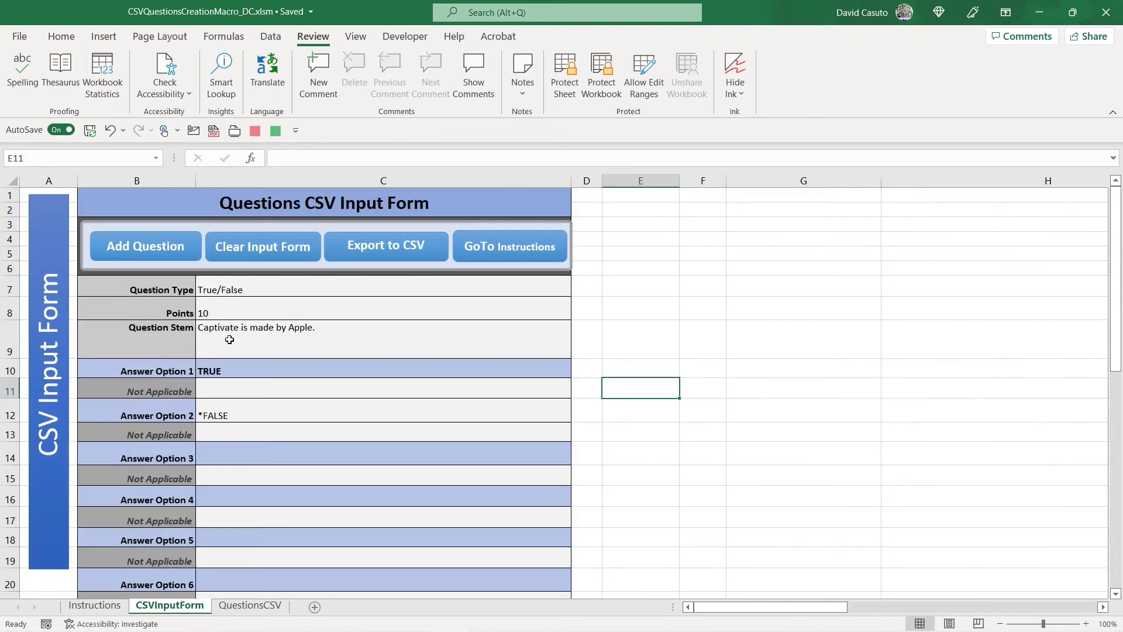
click(370, 256)
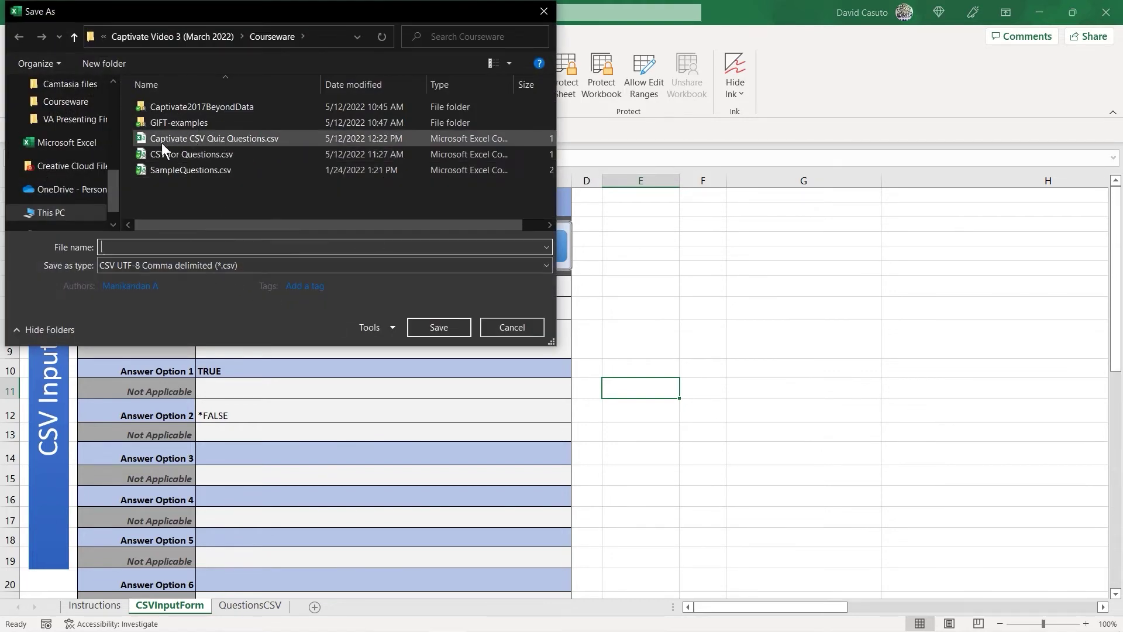
double_click(164, 140)
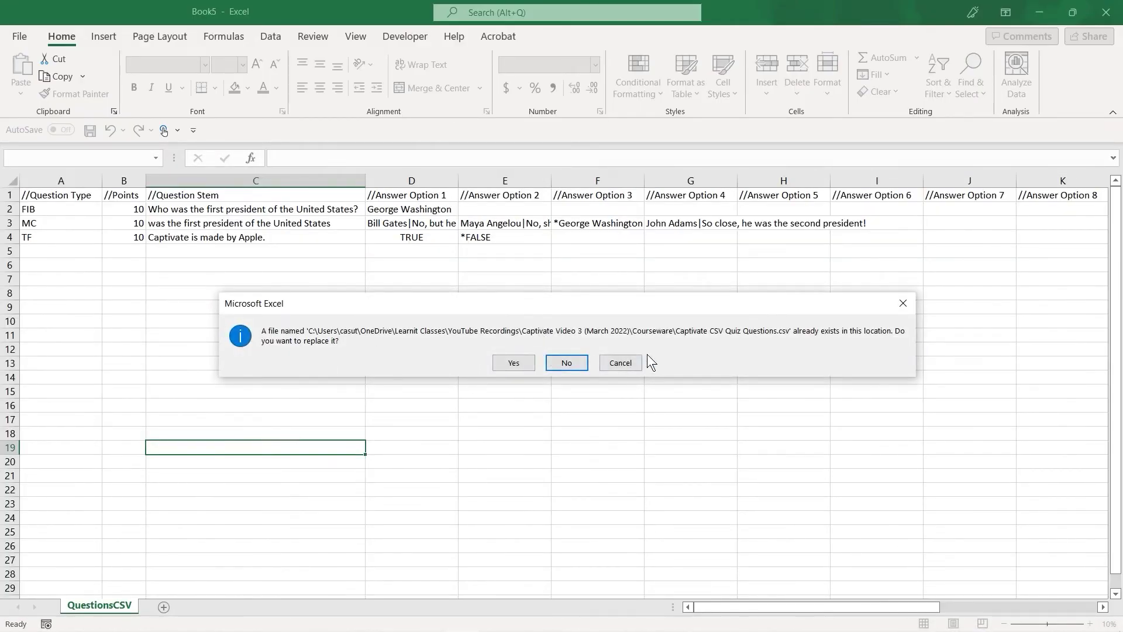
click(517, 363)
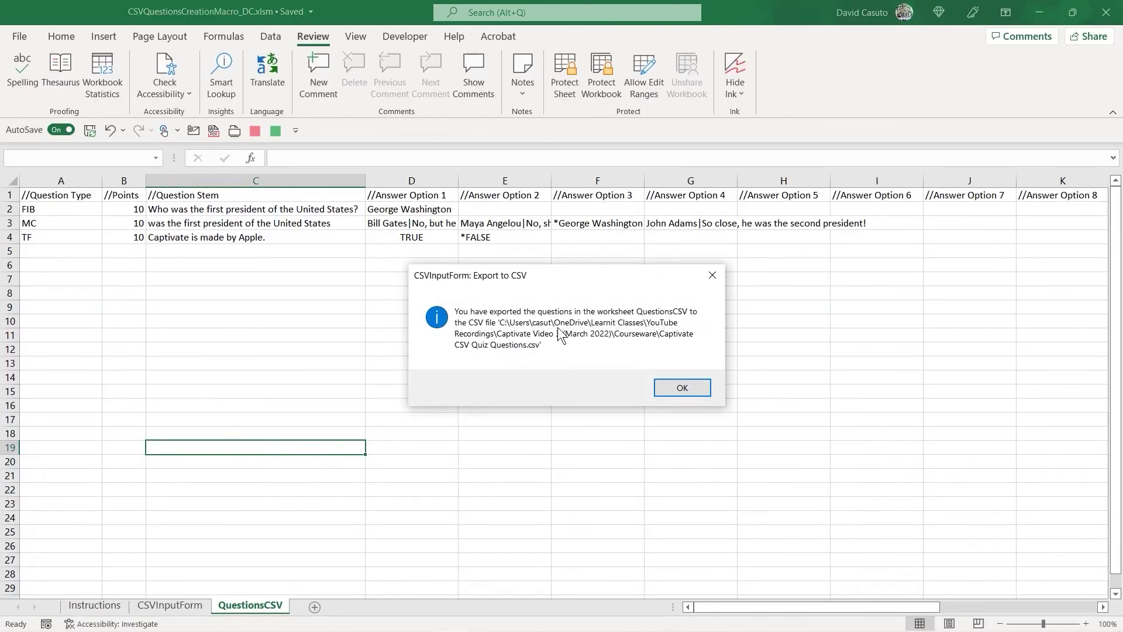
click(680, 389)
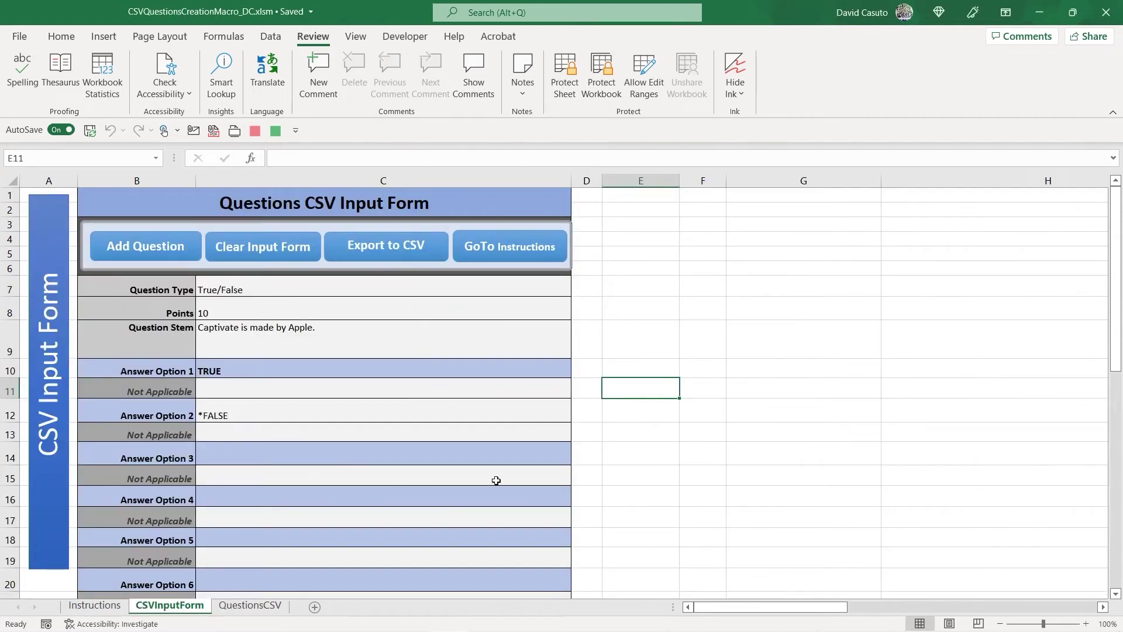
click(709, 396)
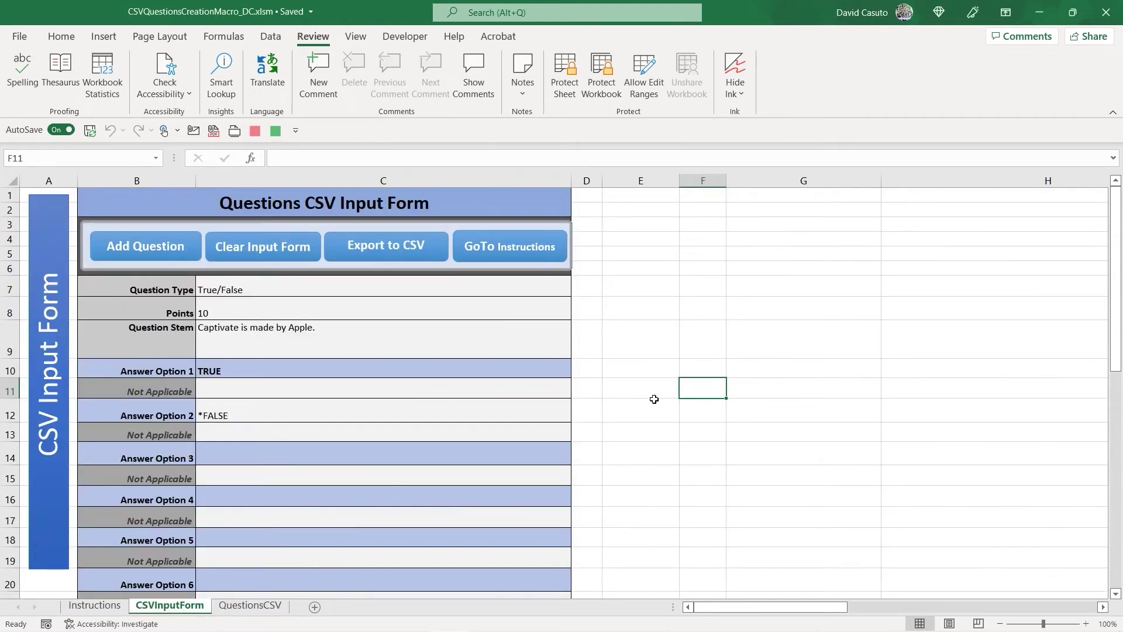
Switch to File Explorer, preview Captivate CSV Quiz Questions.csv in the Courseware folder, and open it in Excel
key(alt+Tab)
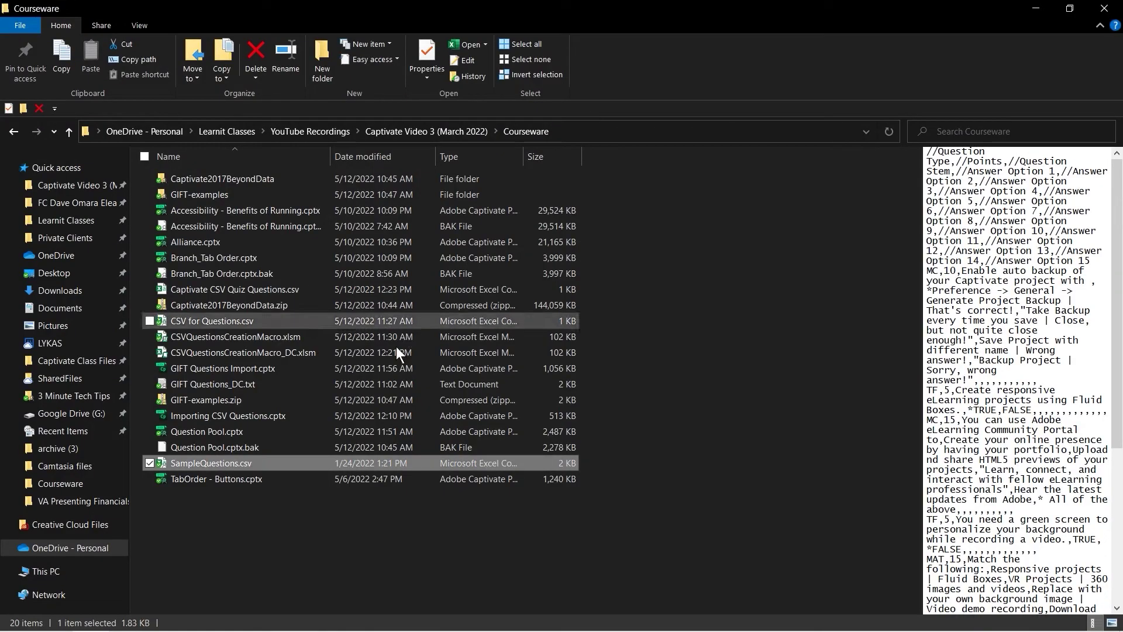
click(273, 507)
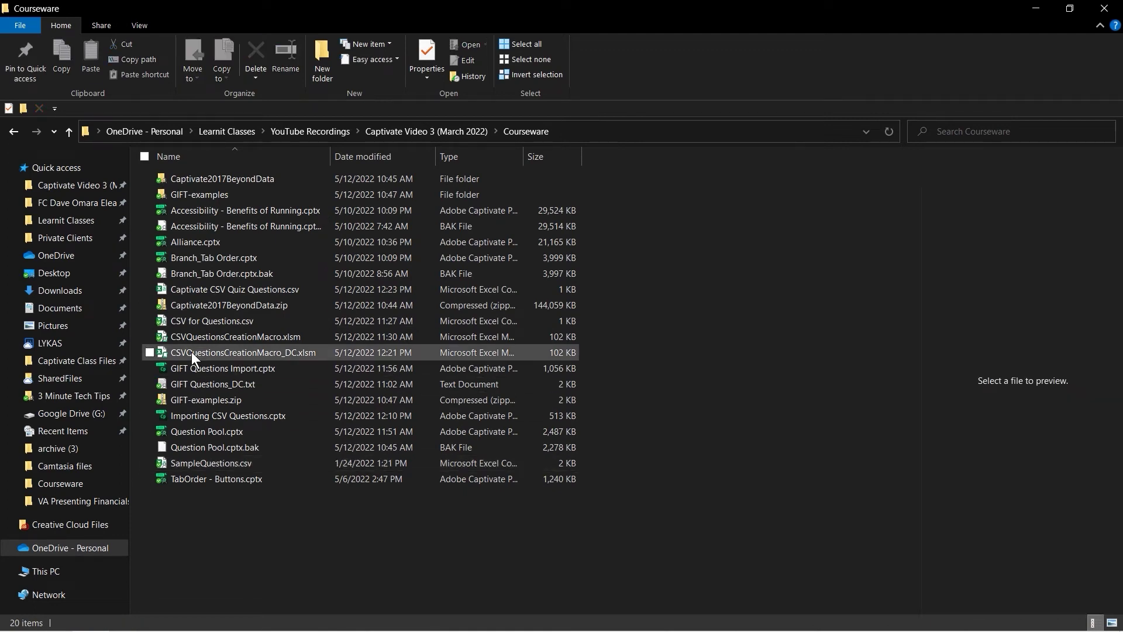
click(169, 289)
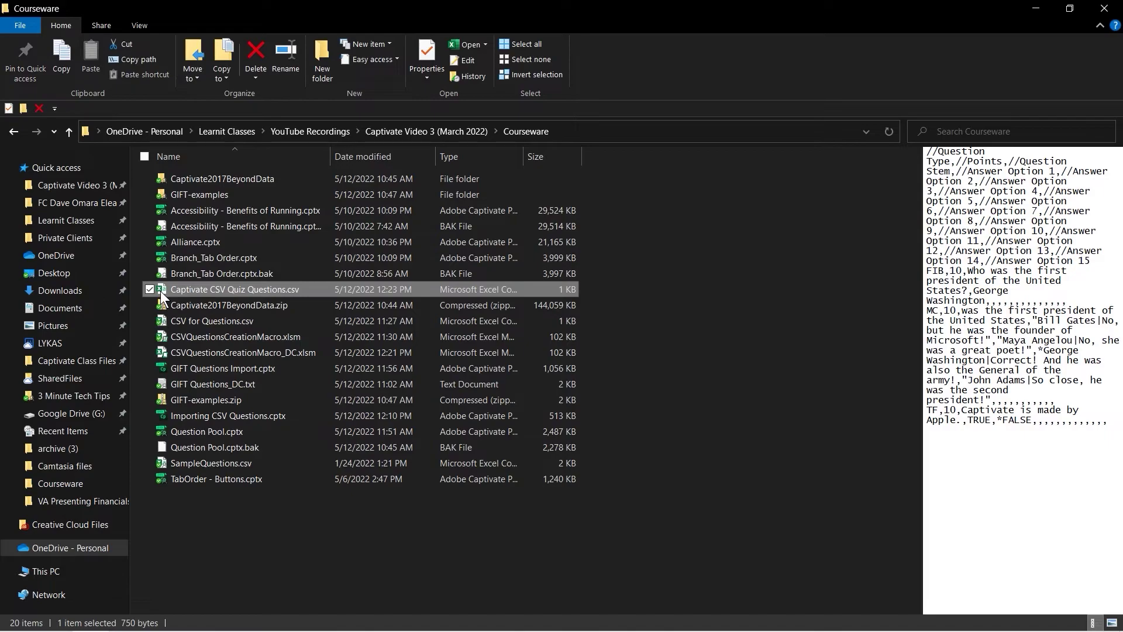
key(alt+Tab)
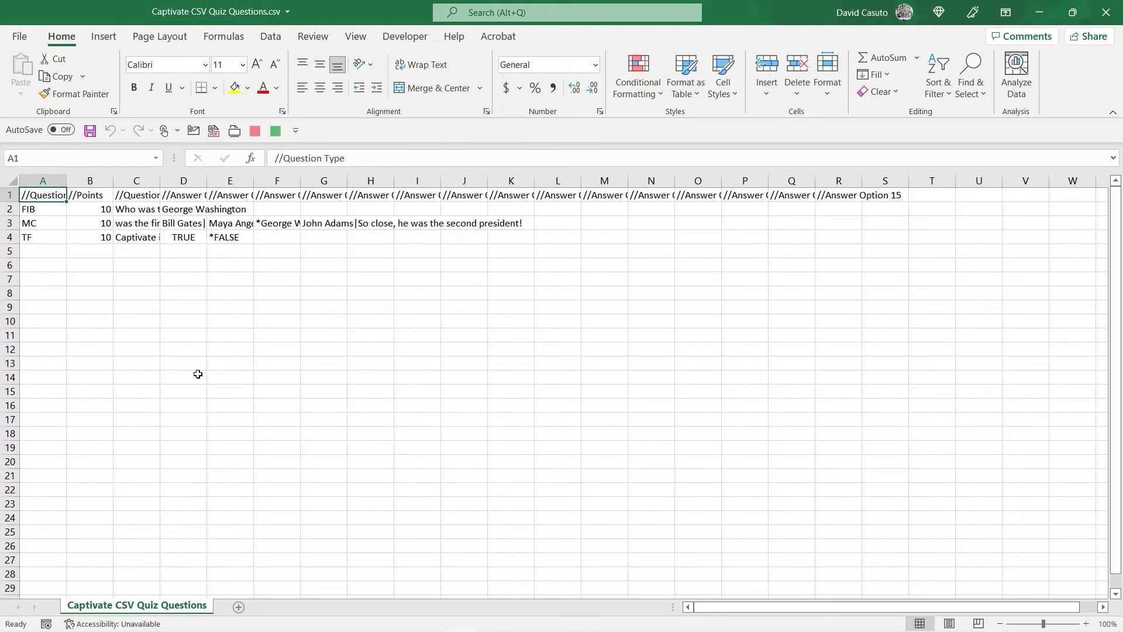
Start a question in row 5 with type MC, 5 points and stem "What color is a fire engine?", widening the Question Stem column
click(36, 250)
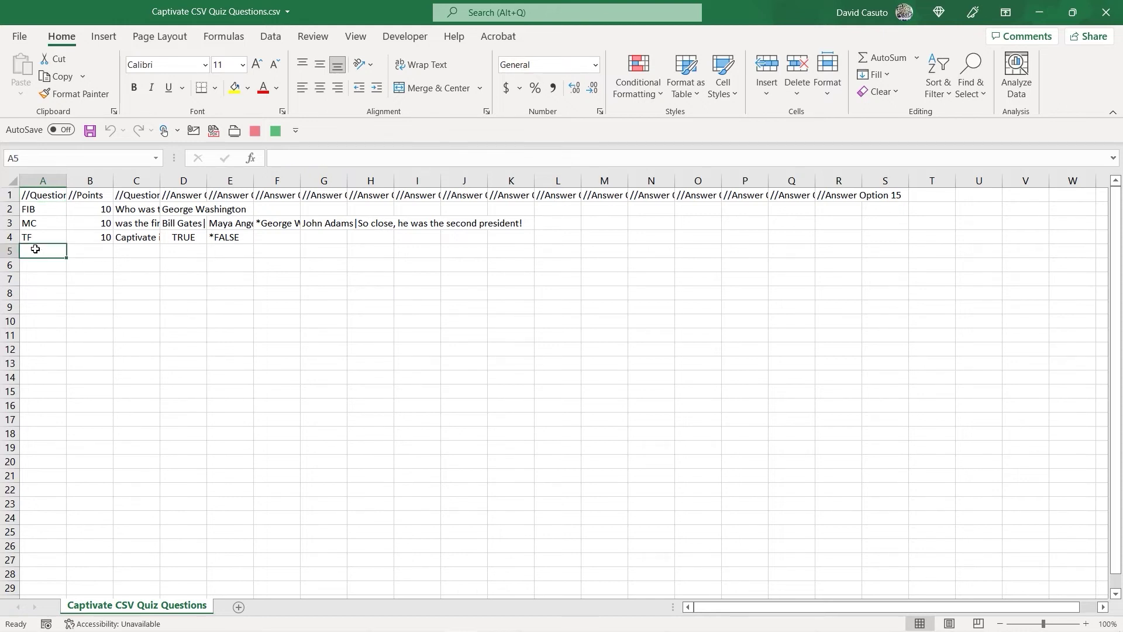
text(MC)
key(Tab)
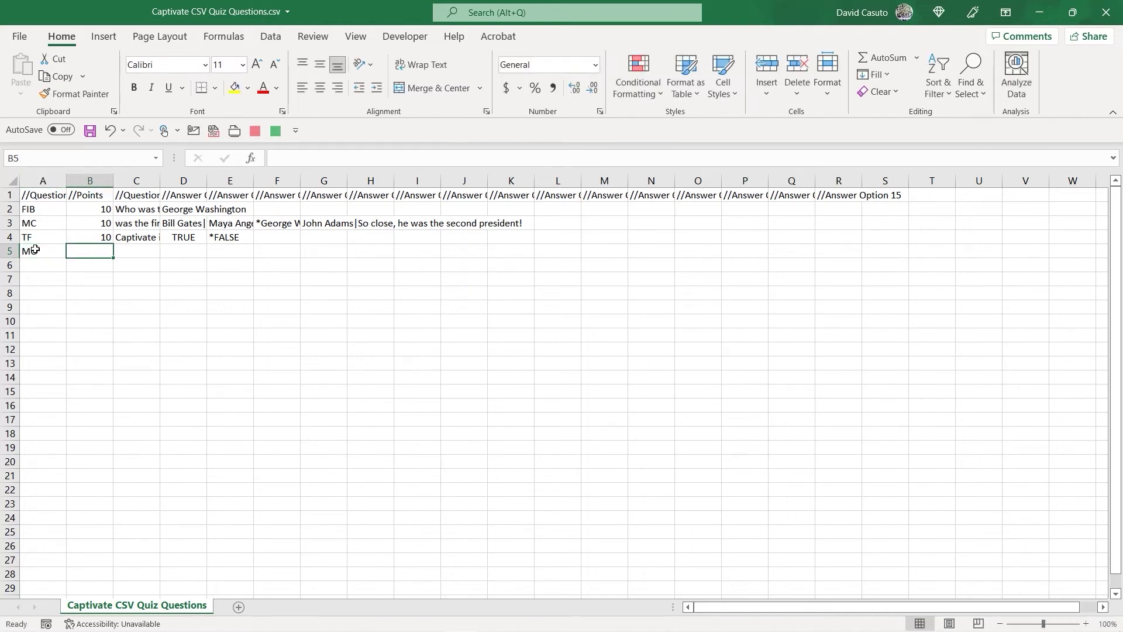
text(5)
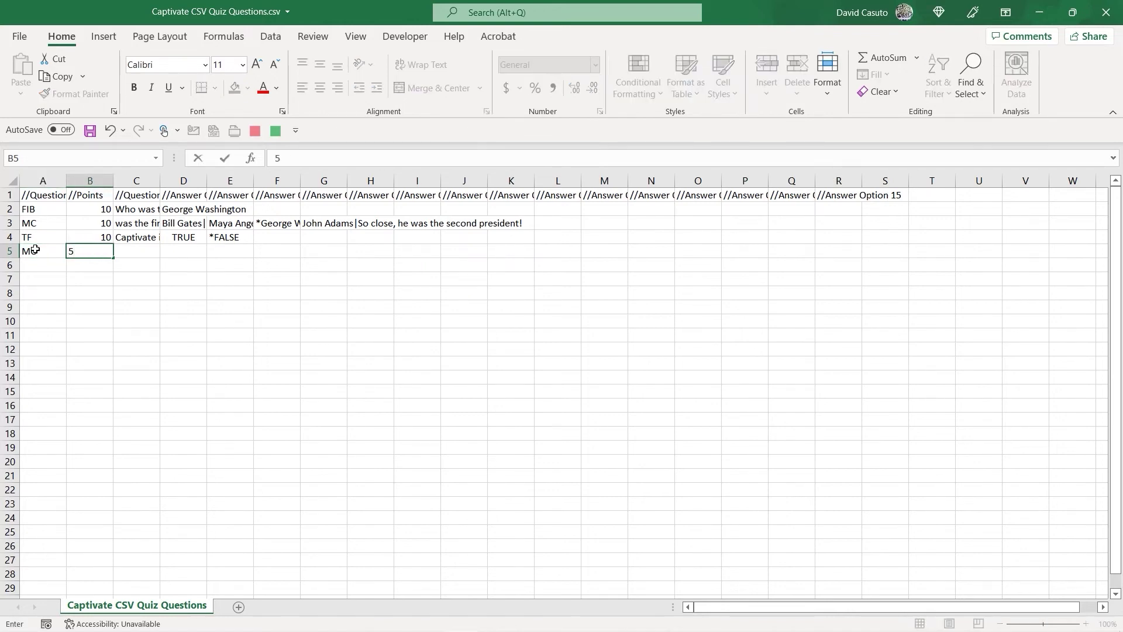
key(Tab)
drag(160, 181, 265, 202)
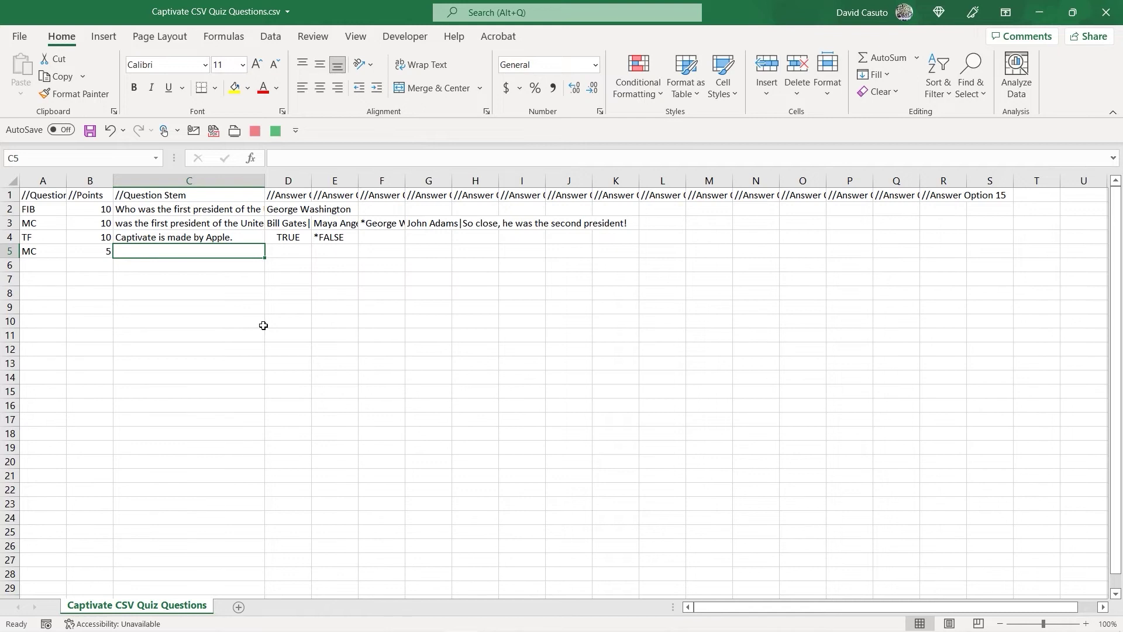
text(What co)
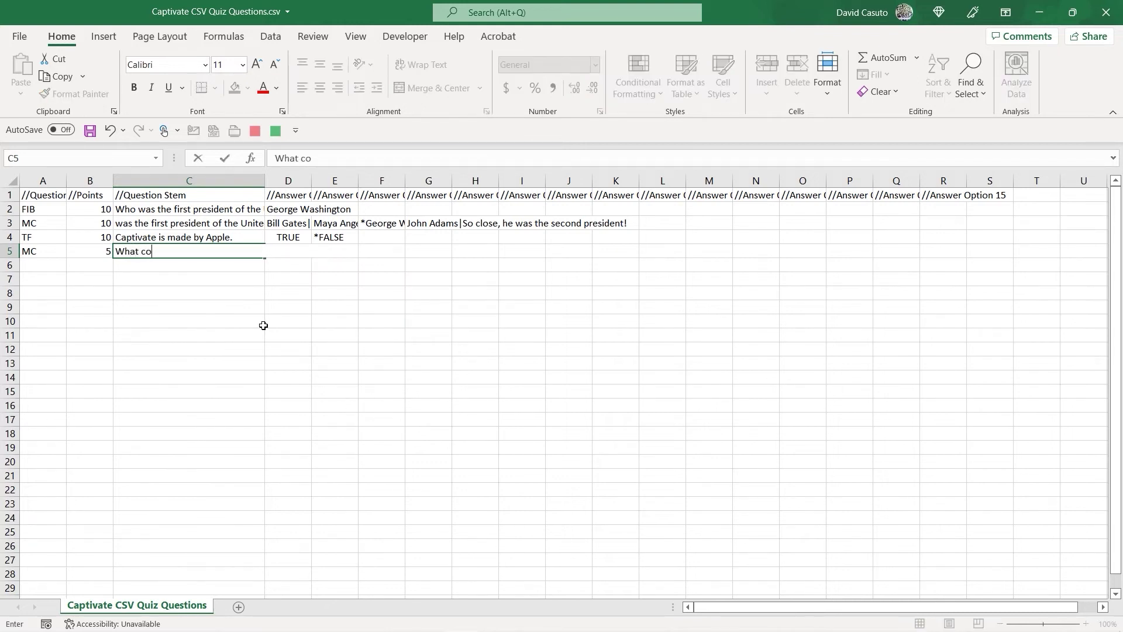
text(lor is a fire engine?)
key(Tab)
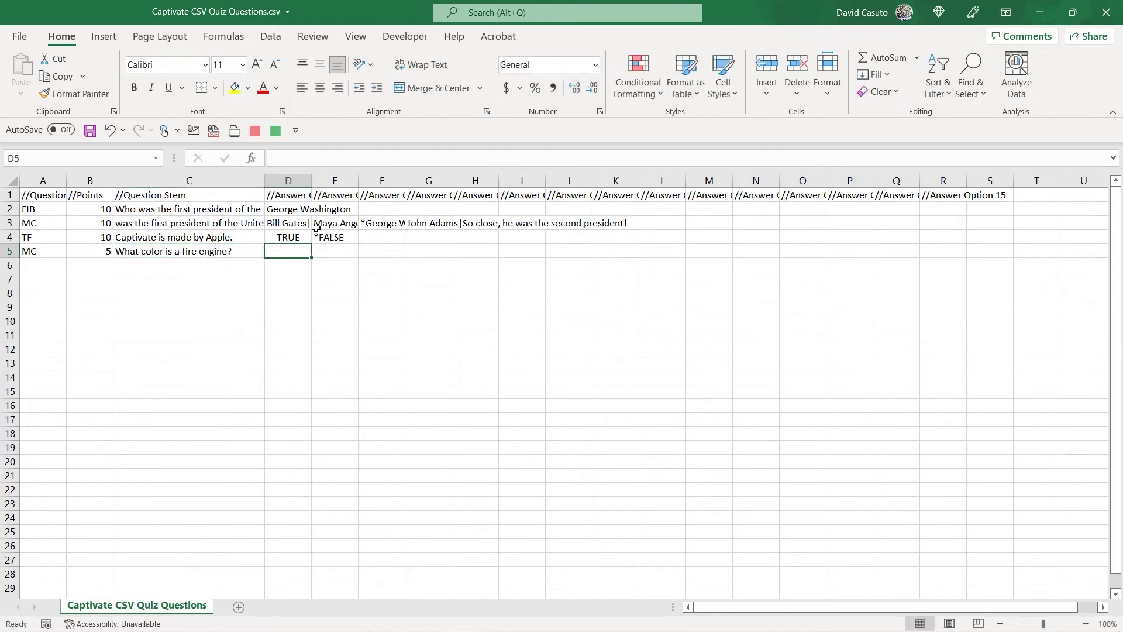
Widen the first two answer option columns and enter *Red, Blue, Green and Yellow as the fire engine question's answer options
drag(357, 185, 435, 195)
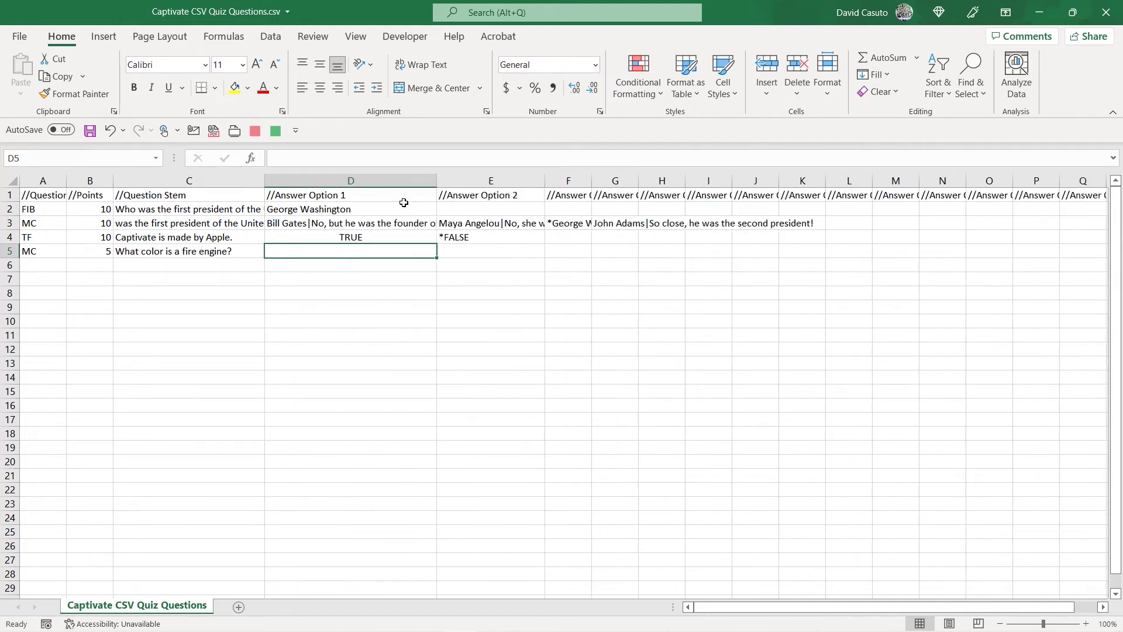
text(Re)
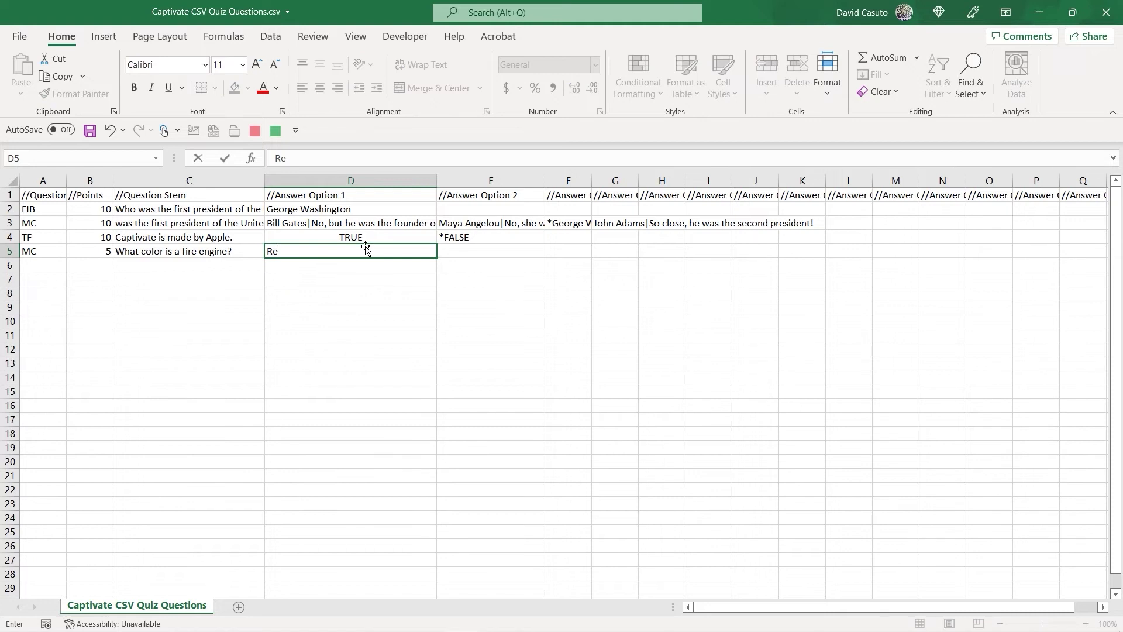
key(BackSpace)
key(BackSpace)
text(*Red)
key(Tab)
text(Blue)
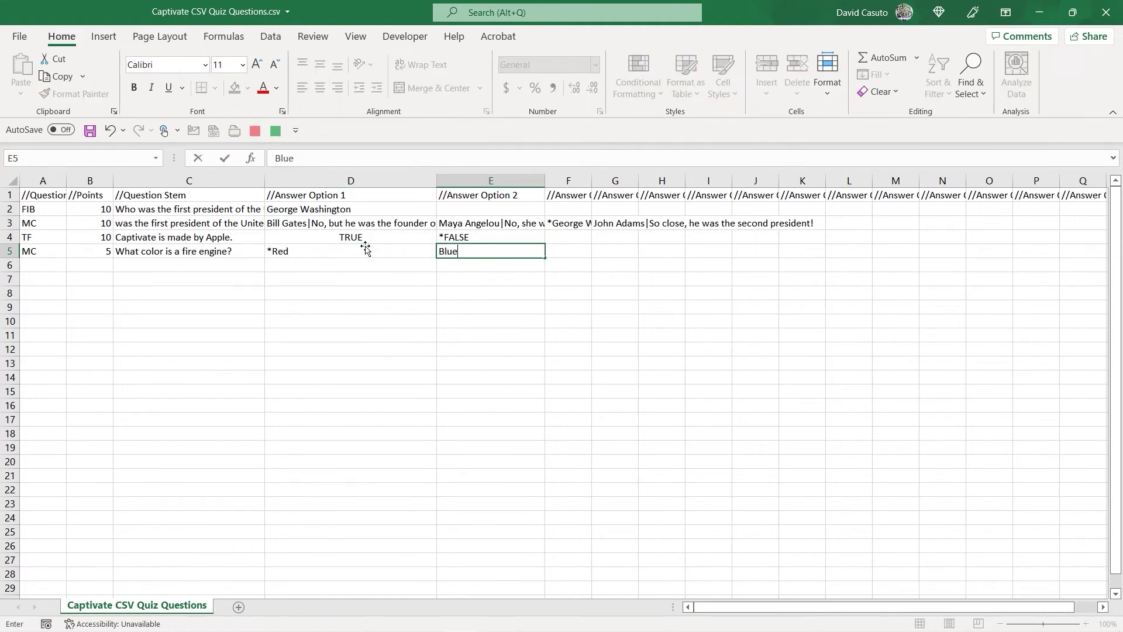
key(Tab)
text(Green)
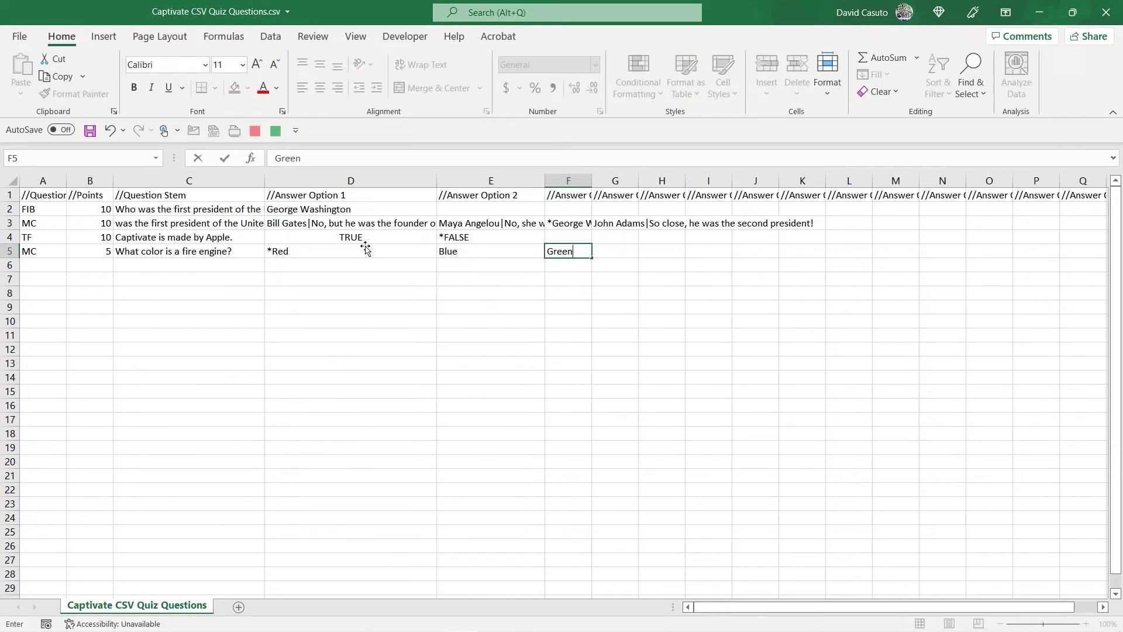
key(Tab)
text(Yelloq)
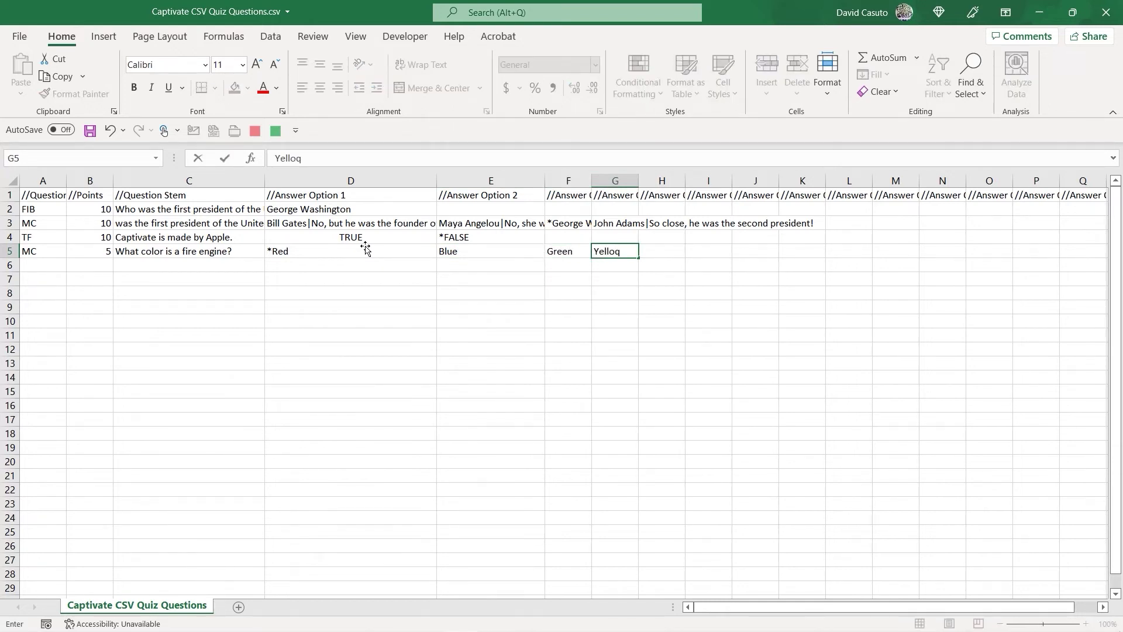
key(BackSpace)
text(w)
key(Return)
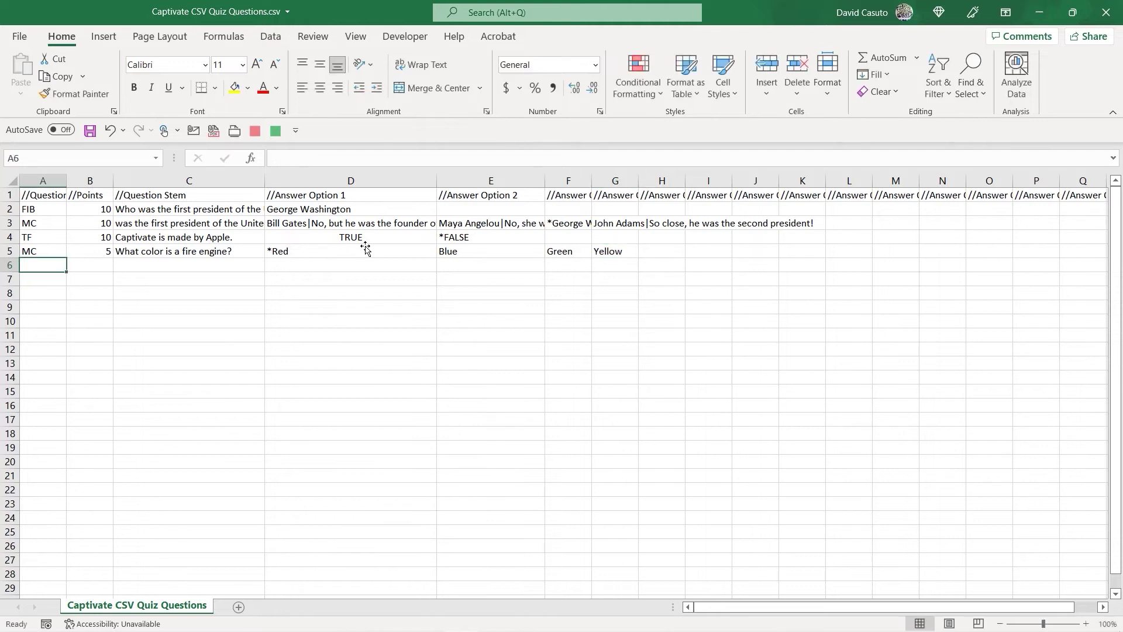
click(130, 328)
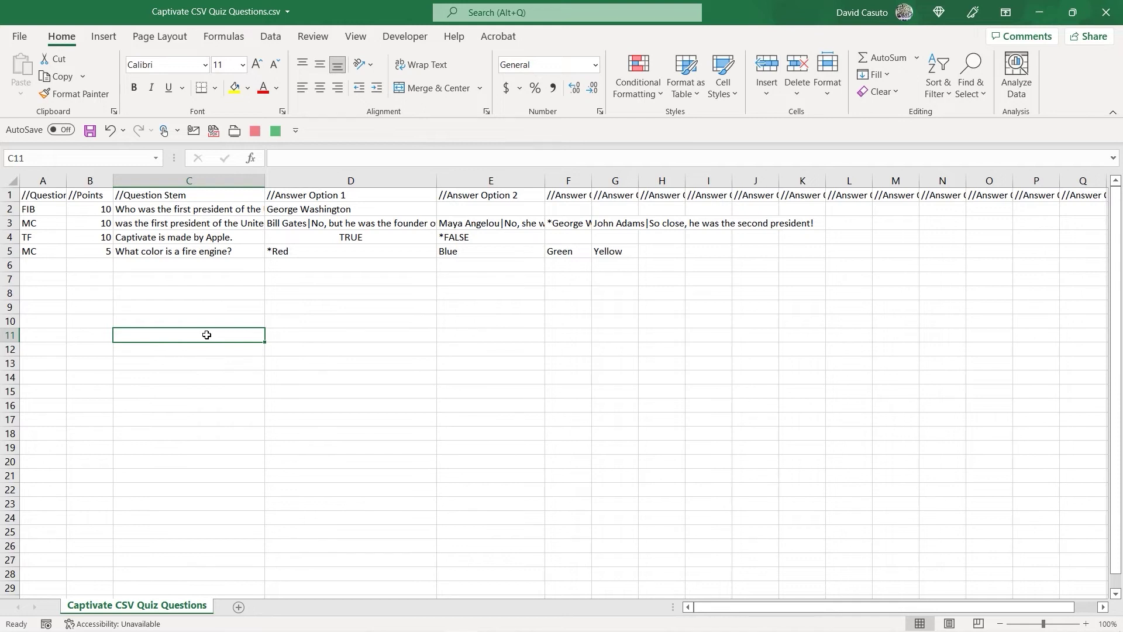
click(278, 346)
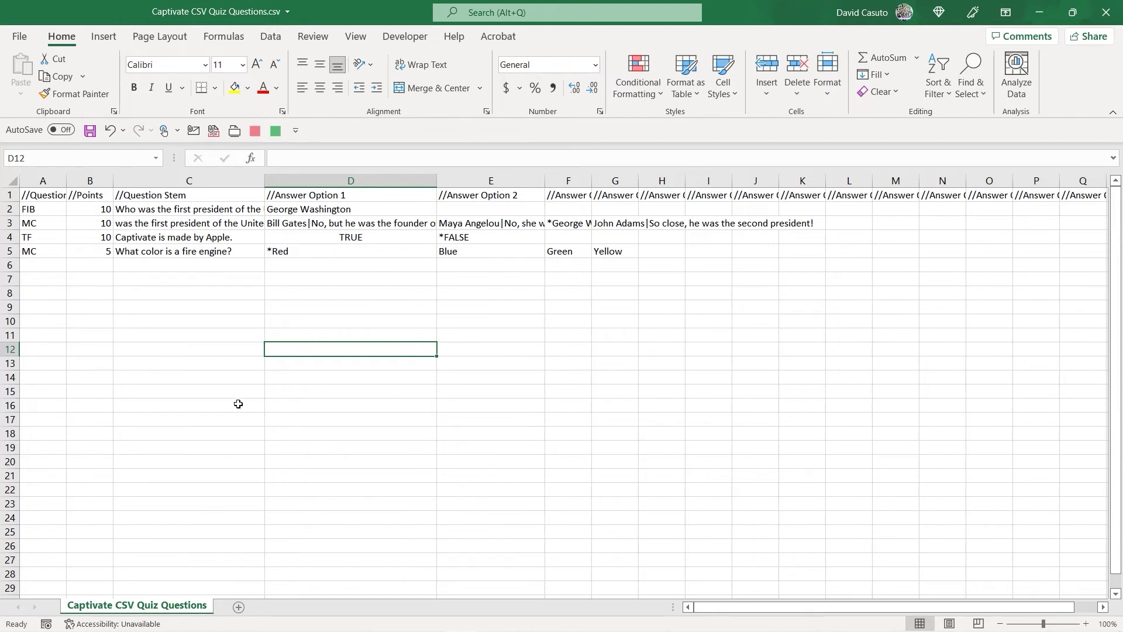
click(323, 376)
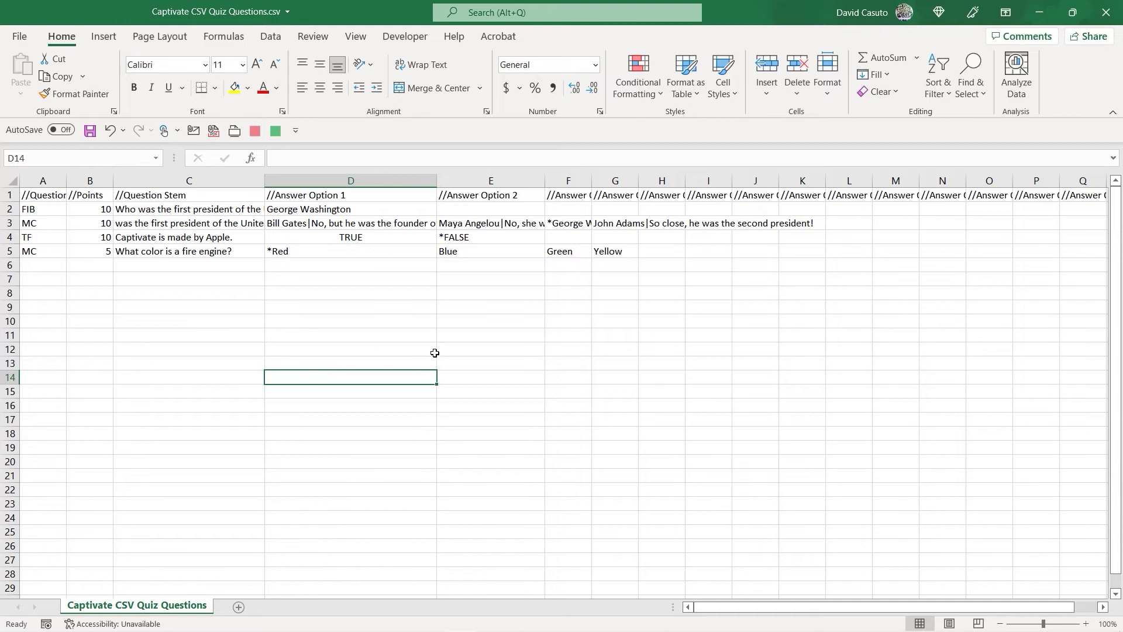
Widen the Question Stem and Answer Option 1 columns and inspect the full text of Answer Option 2 in row 3
drag(437, 183, 546, 206)
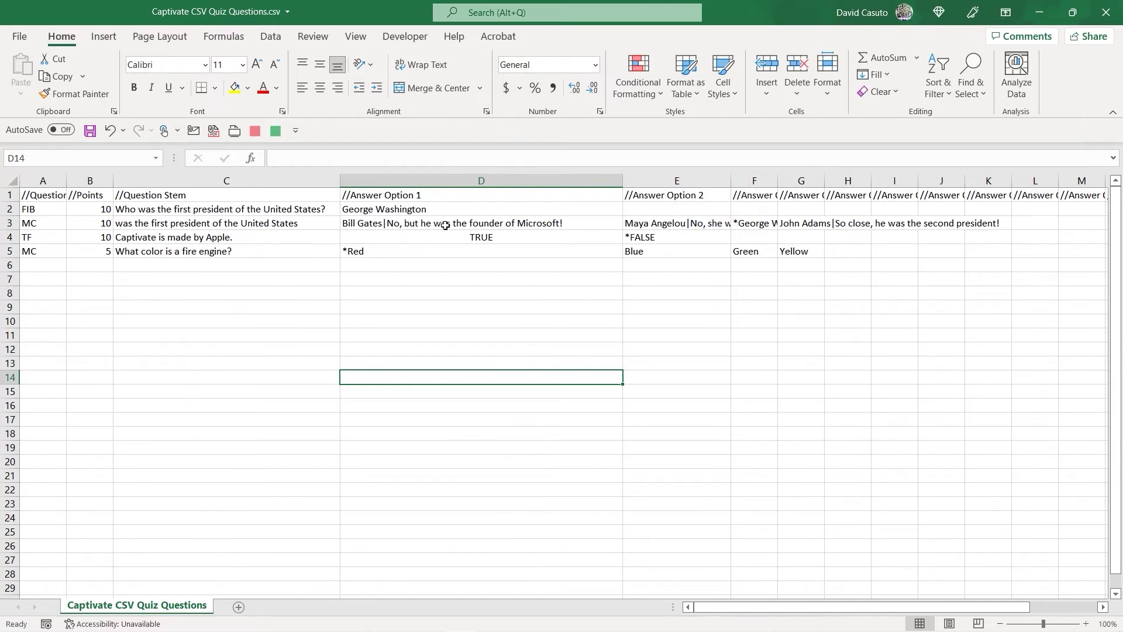
click(684, 227)
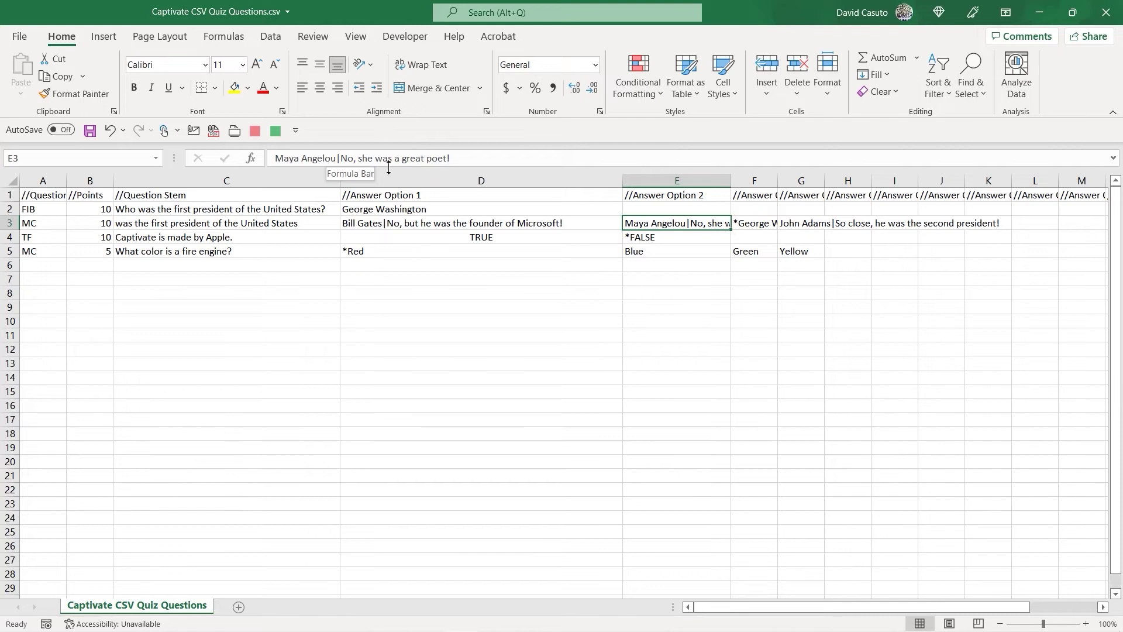
click(269, 350)
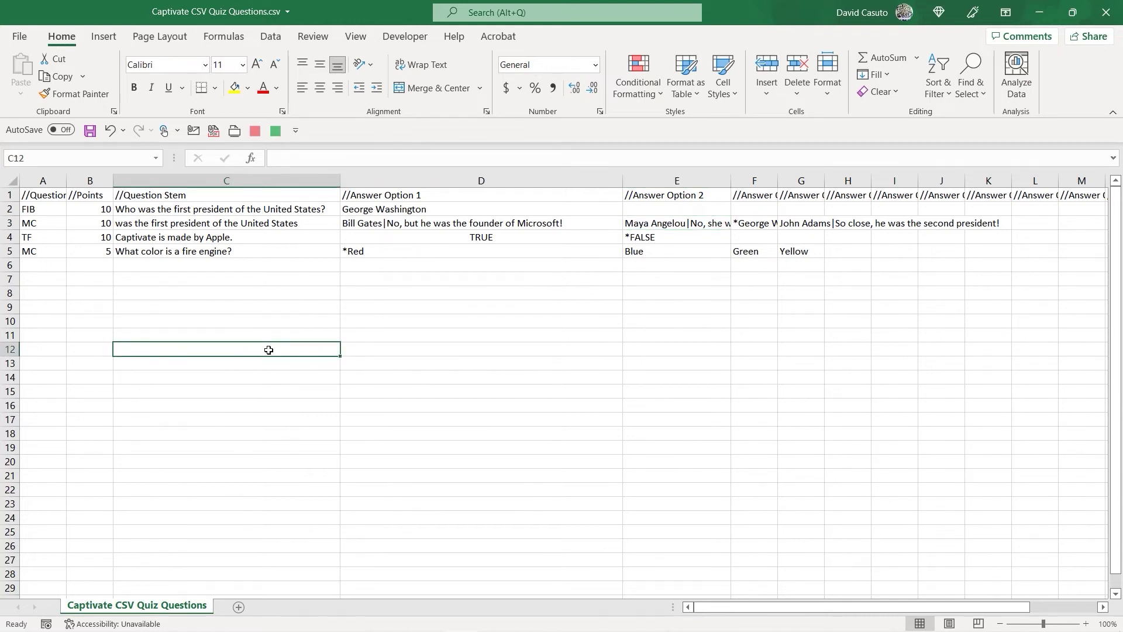
click(298, 390)
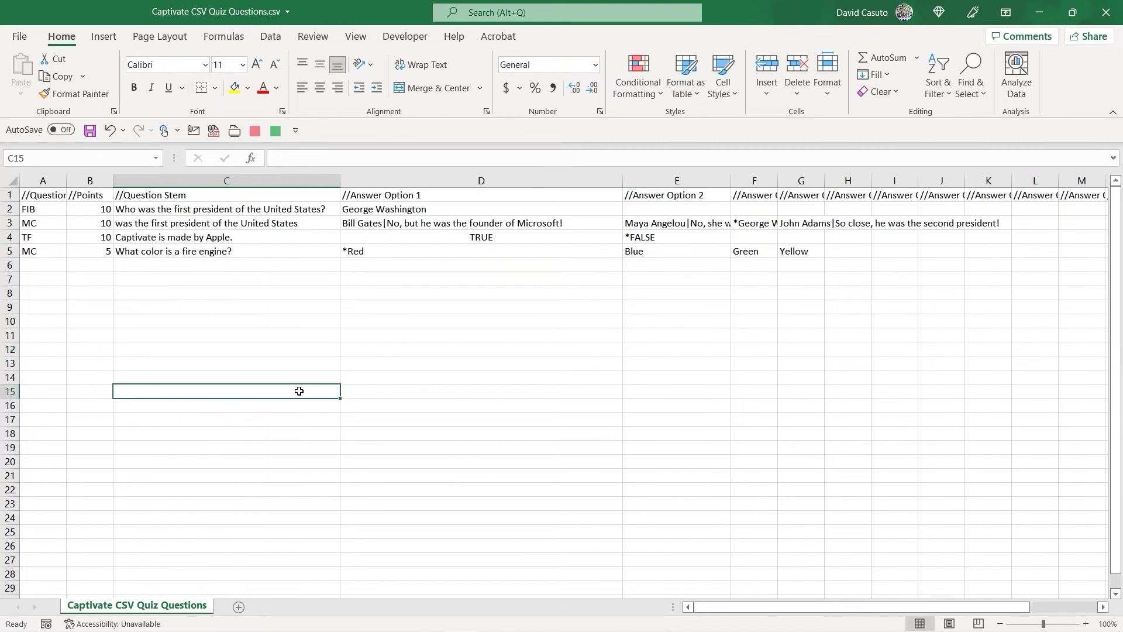
Save Captivate CSV Quiz Questions.csv and close it, going back to the macro workbook
key(ctrl+s)
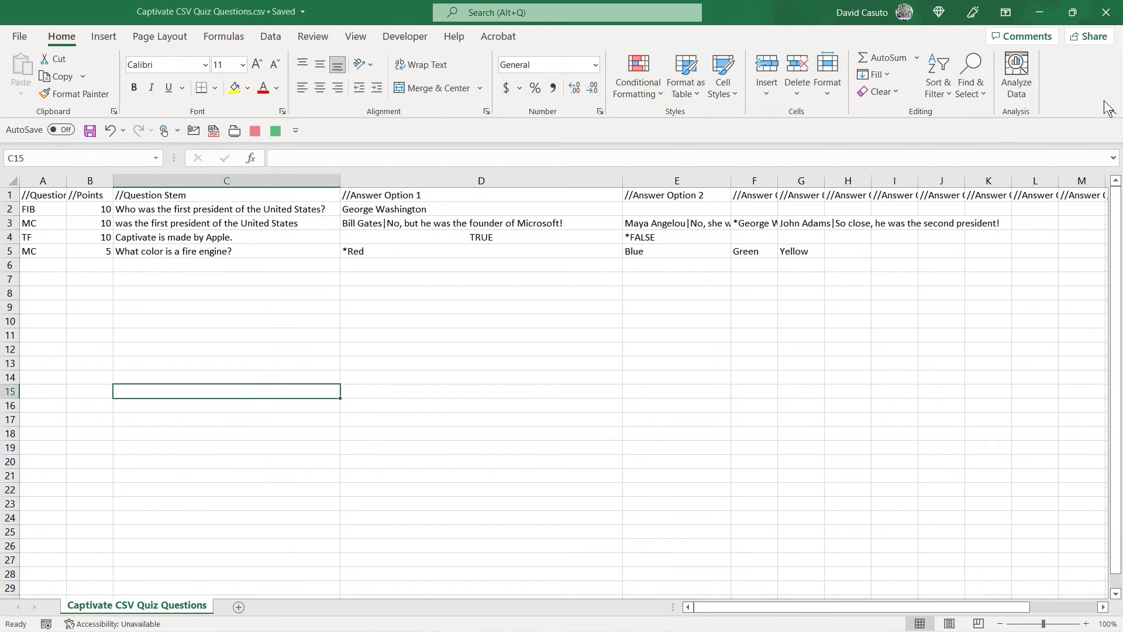
click(1105, 19)
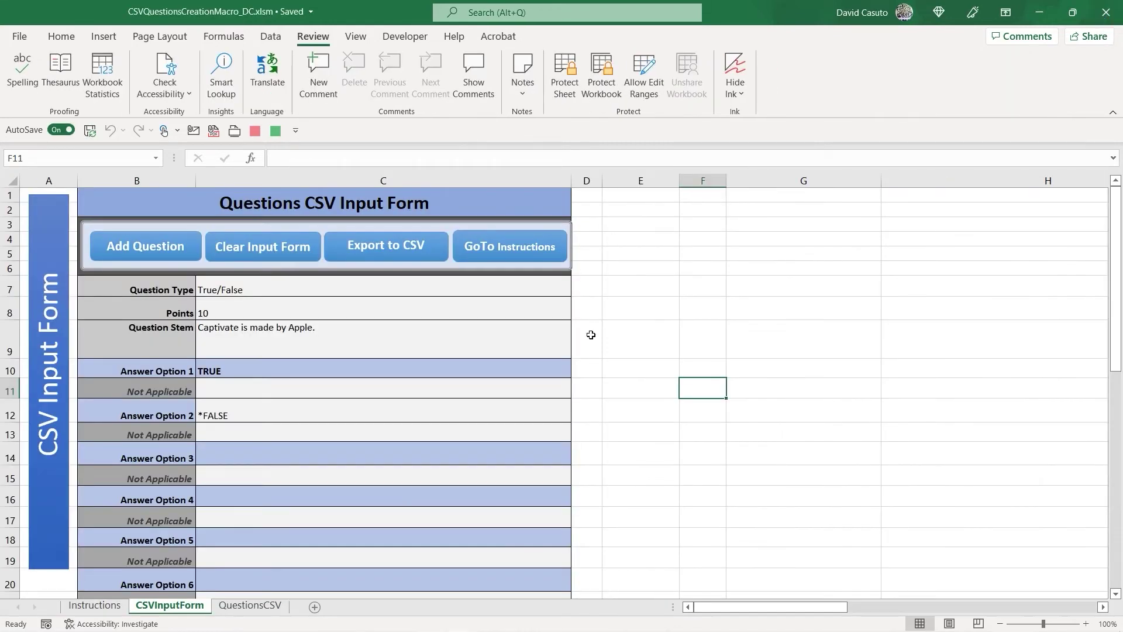
click(718, 325)
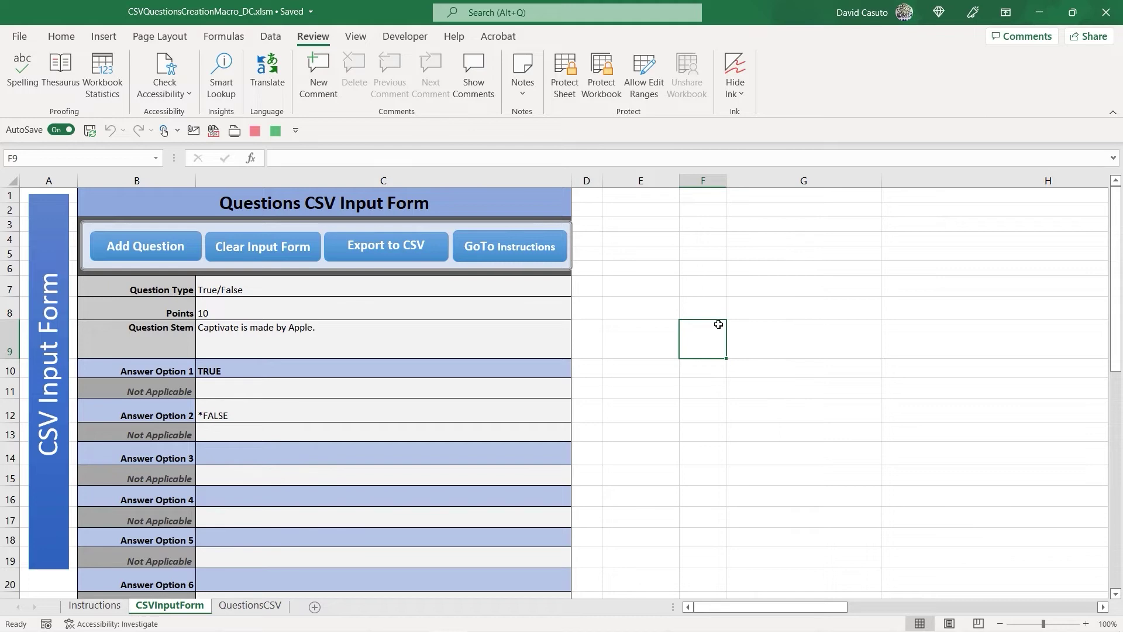
Switch to Captivate, import Captivate CSV Quiz Questions.csv into the Importing CSV Questions project, and view the imported question slides 3 and 4
key(alt+Tab)
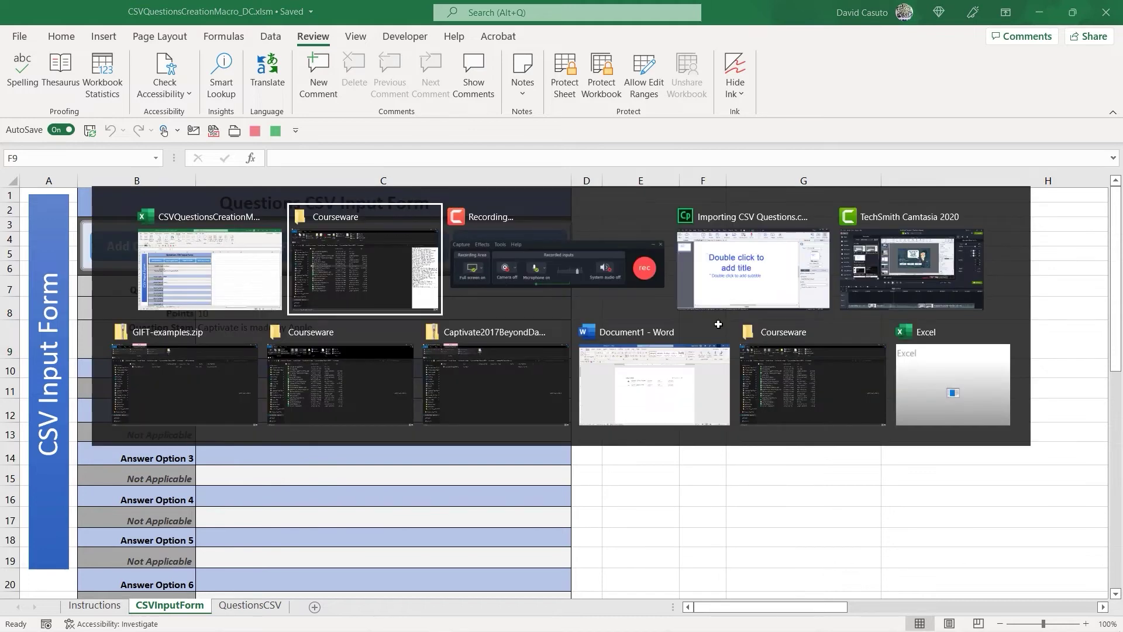
key(alt+Tab)
key(alt+Tab)
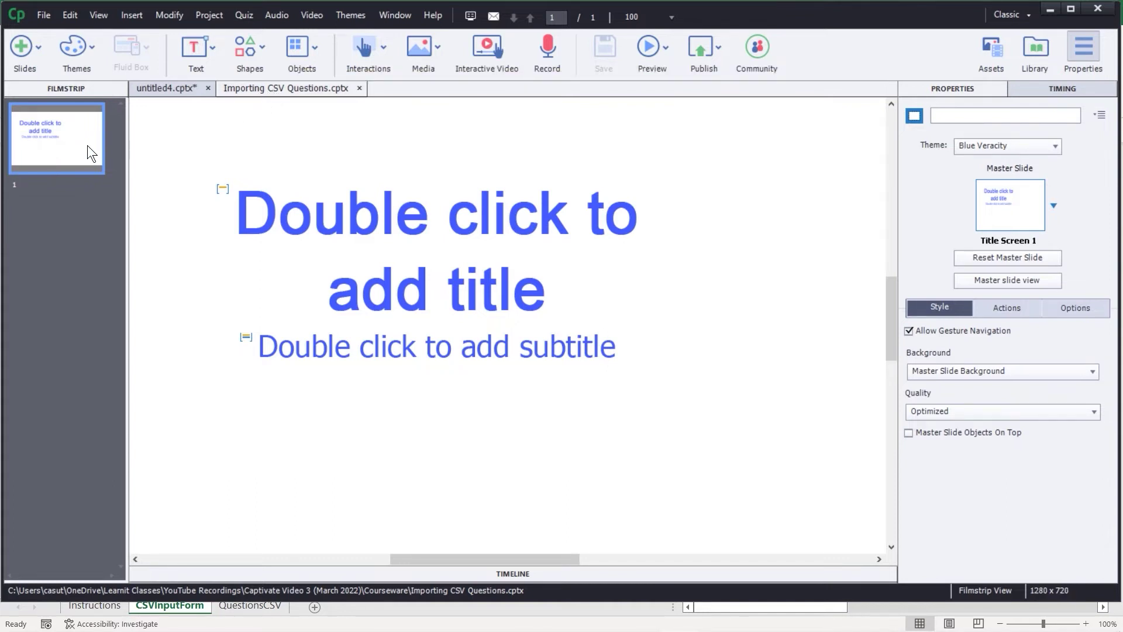
click(242, 18)
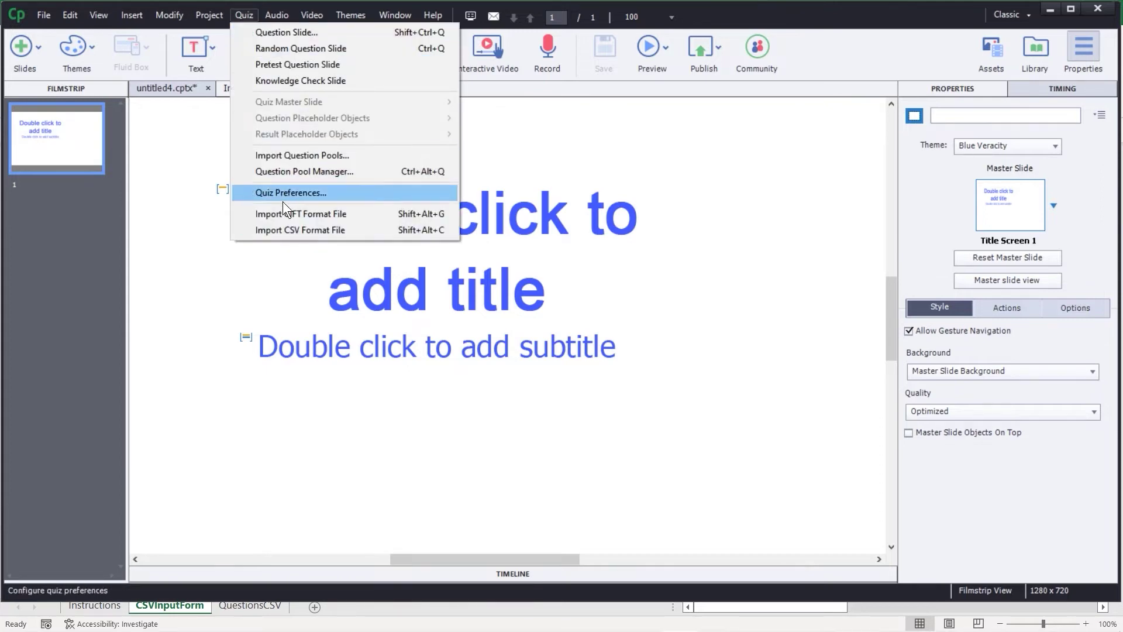
click(282, 235)
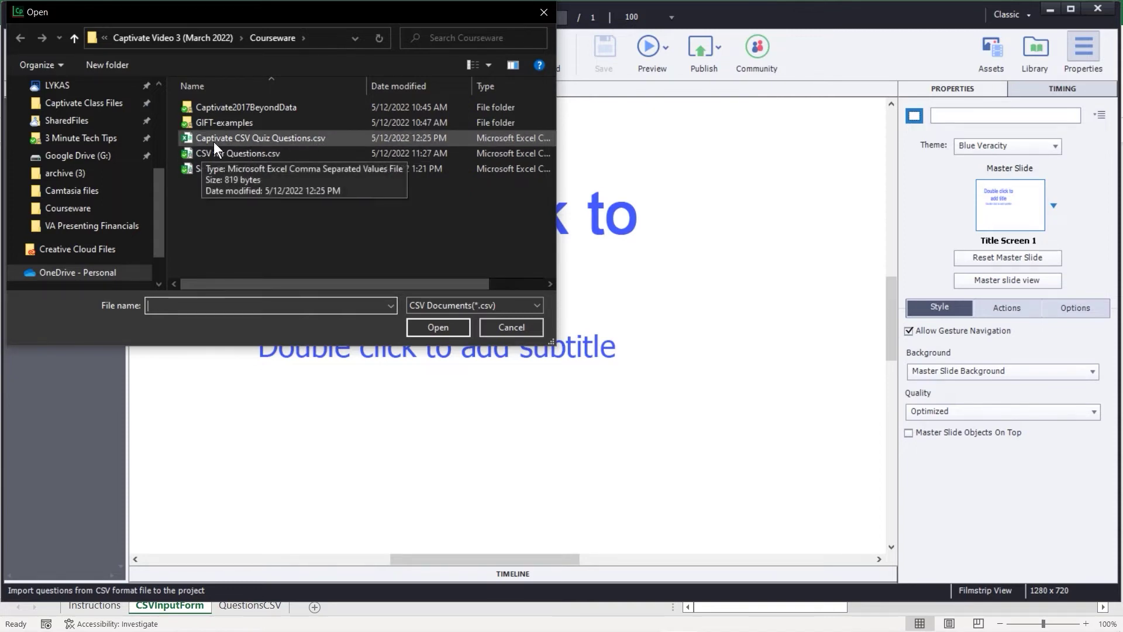
double_click(190, 138)
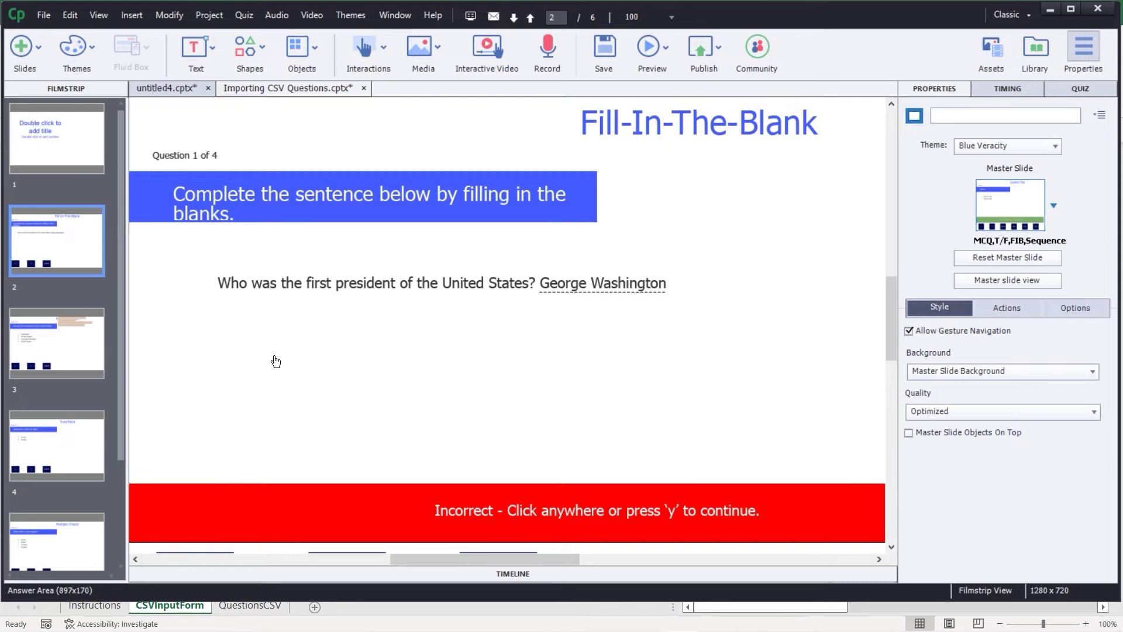
click(79, 357)
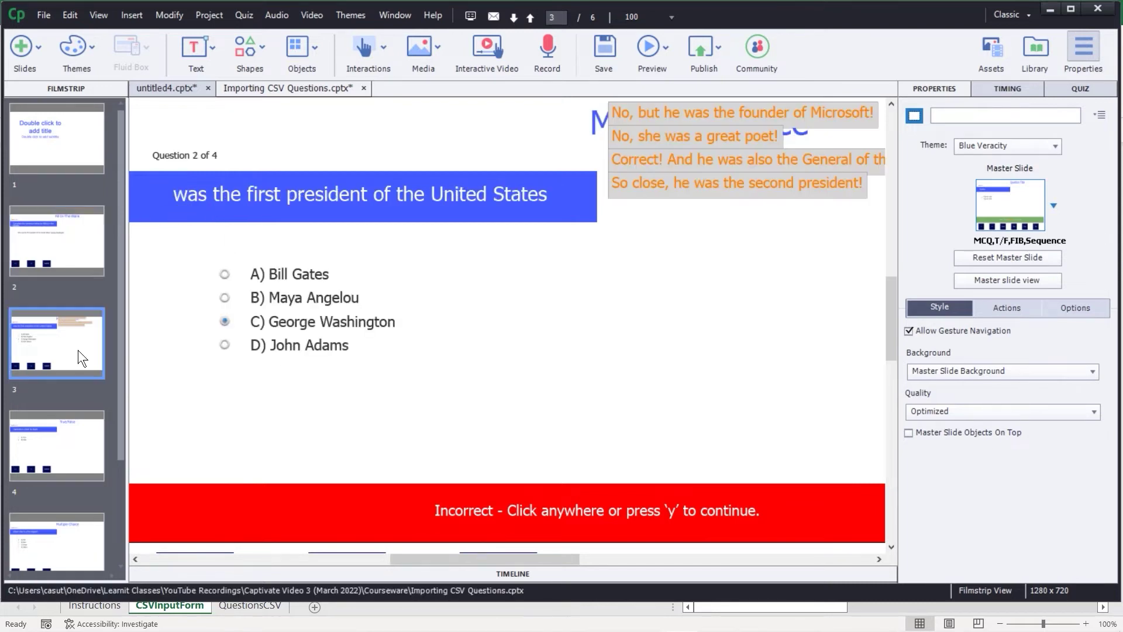
click(69, 449)
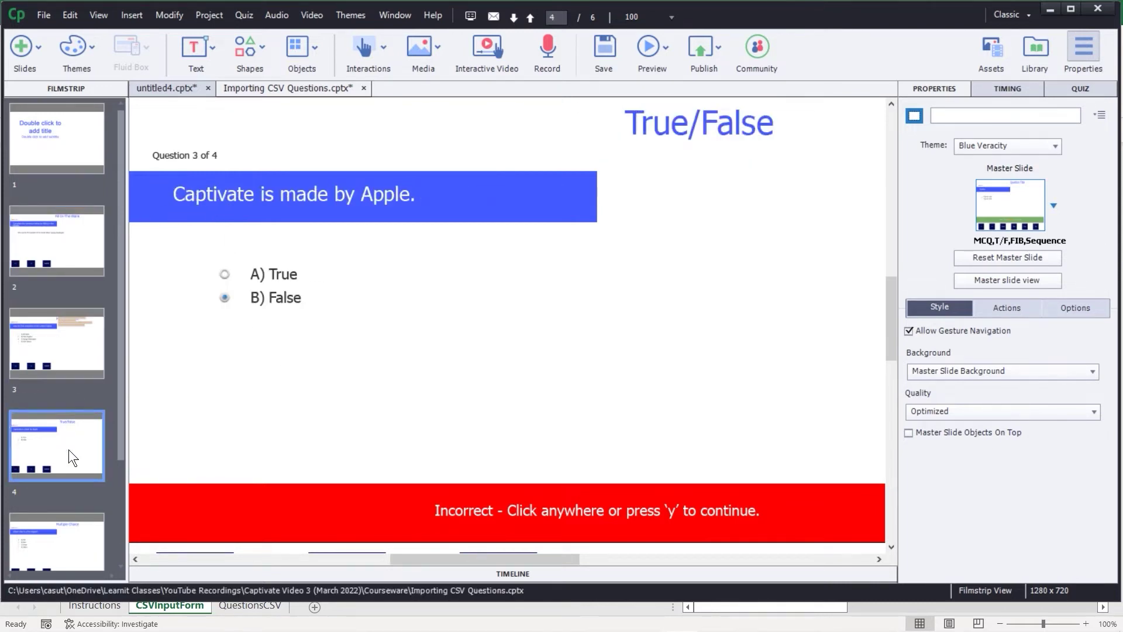
Add "Washington" as a second accepted answer for the George Washington blank on the Fill-In-The-Blank slide
click(76, 230)
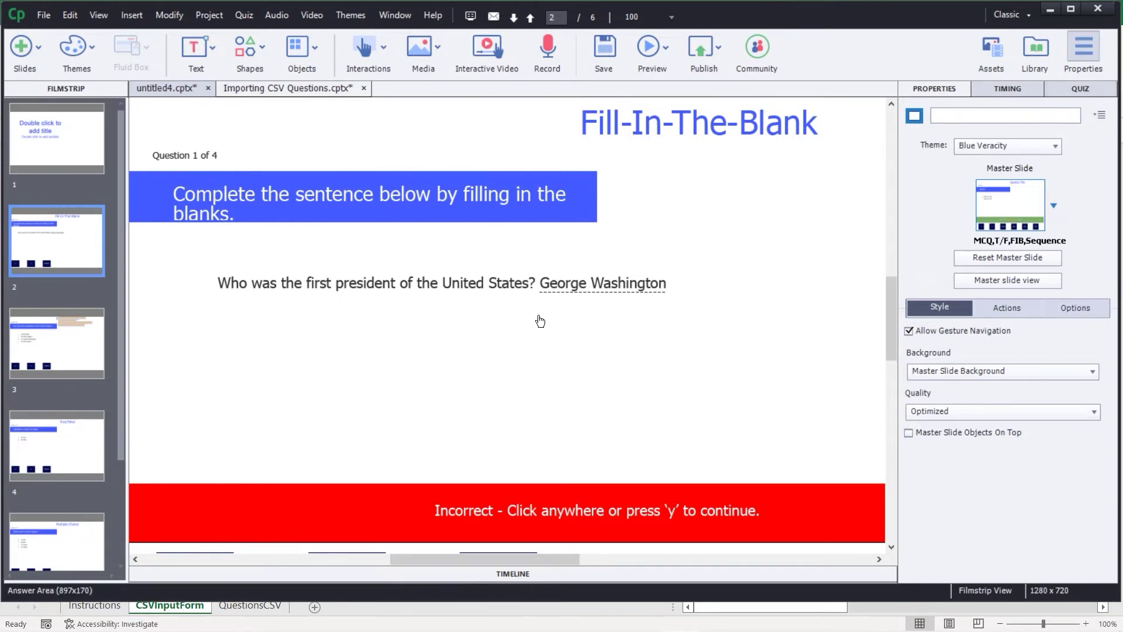
click(582, 284)
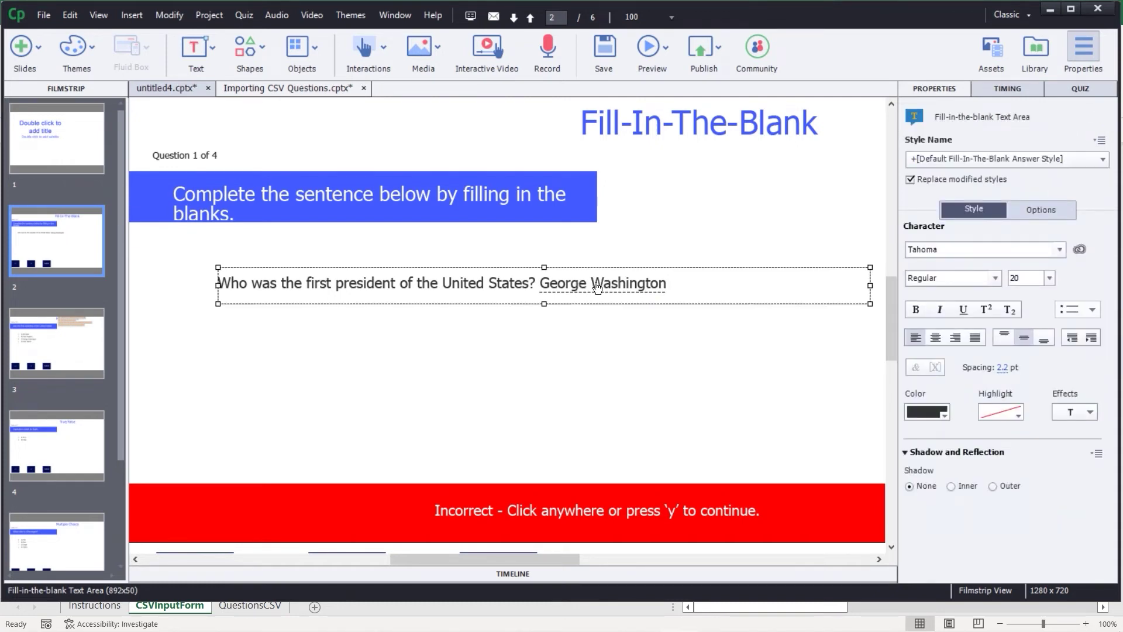
double_click(598, 286)
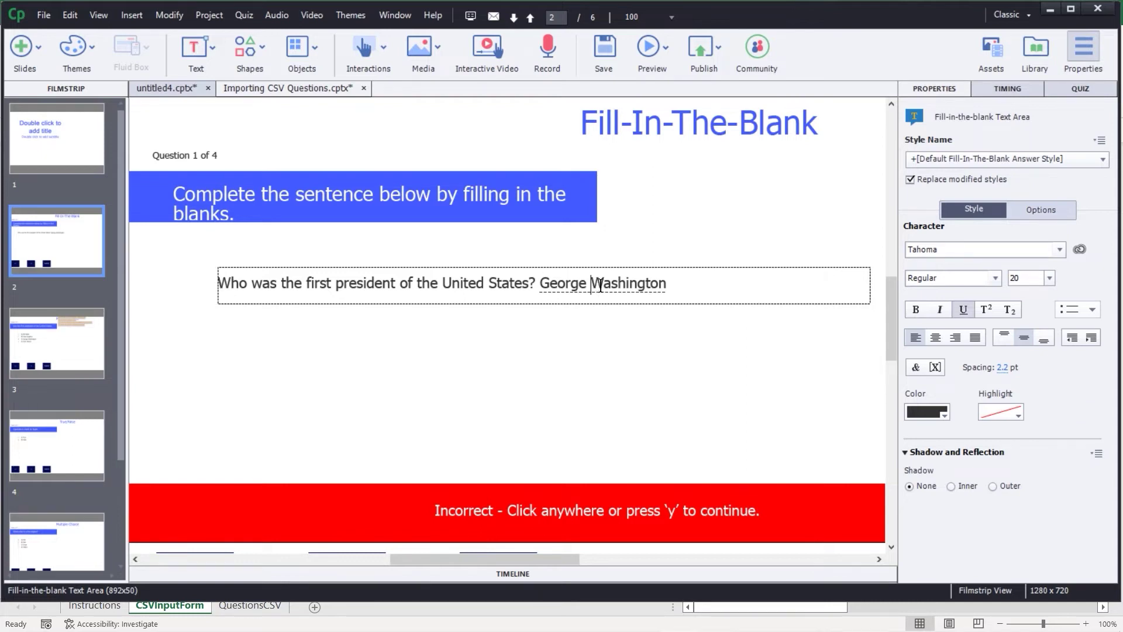
click(616, 283)
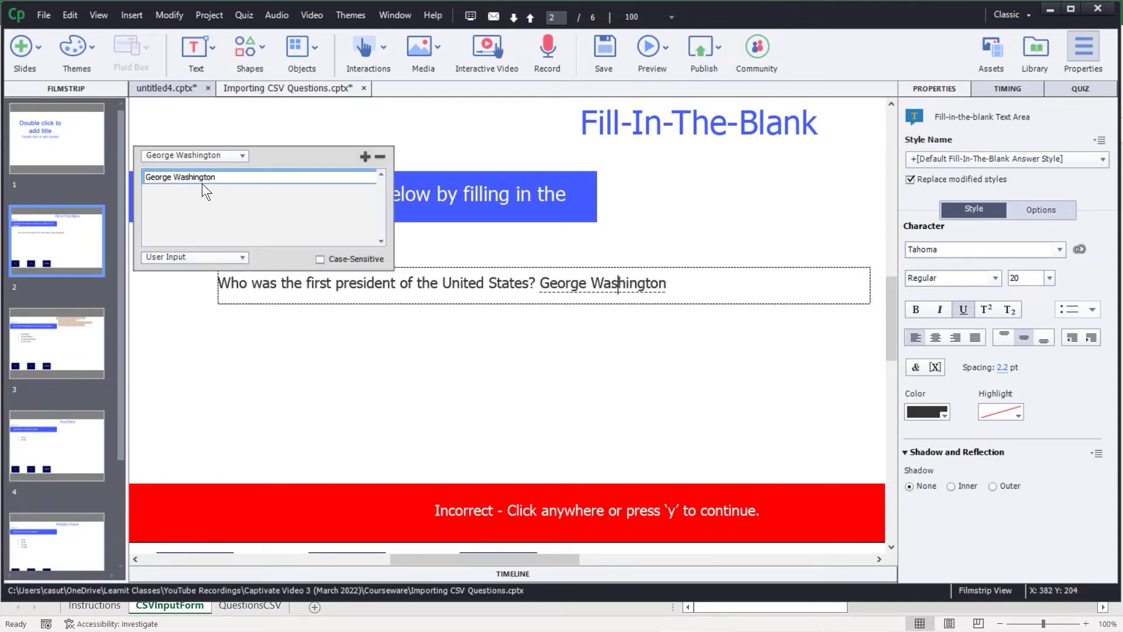
click(364, 155)
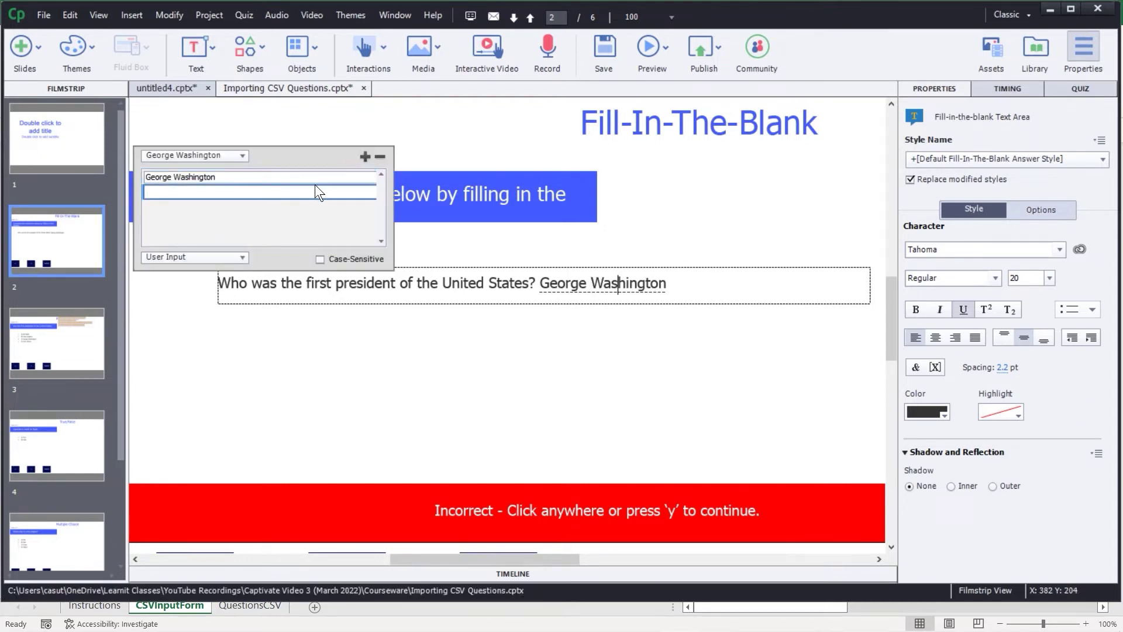
text(Washington)
key(Return)
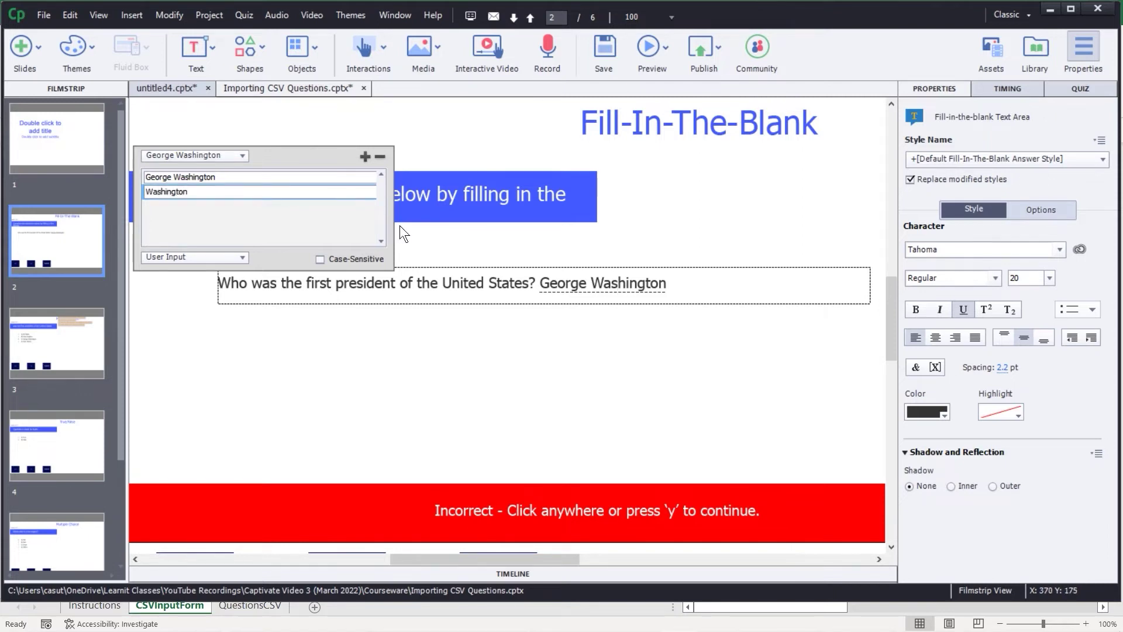
key(Escape)
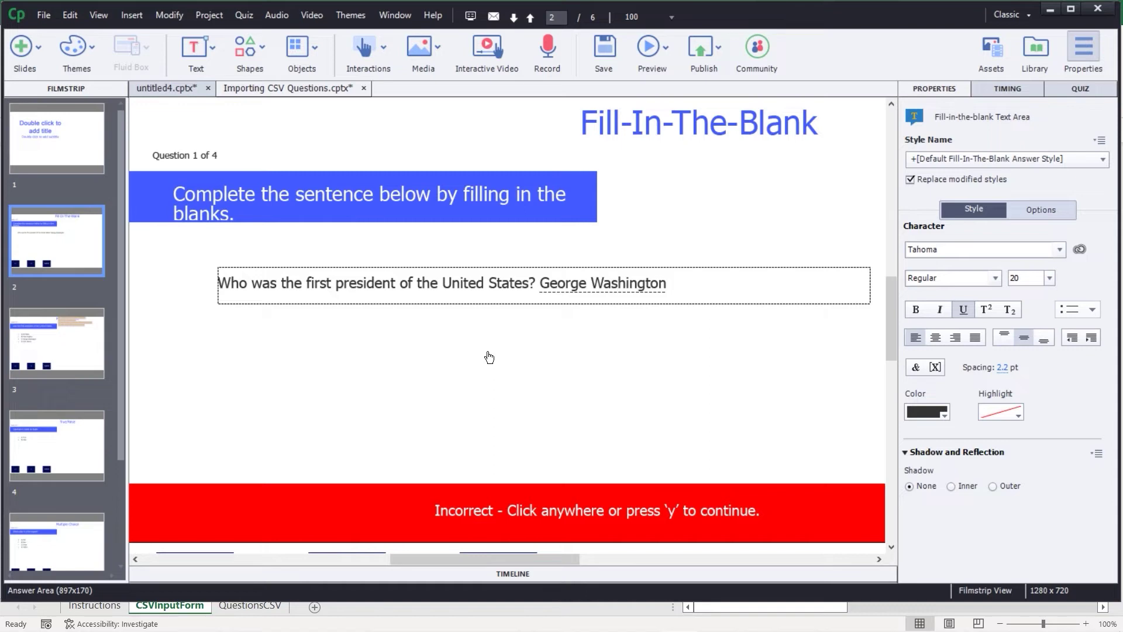
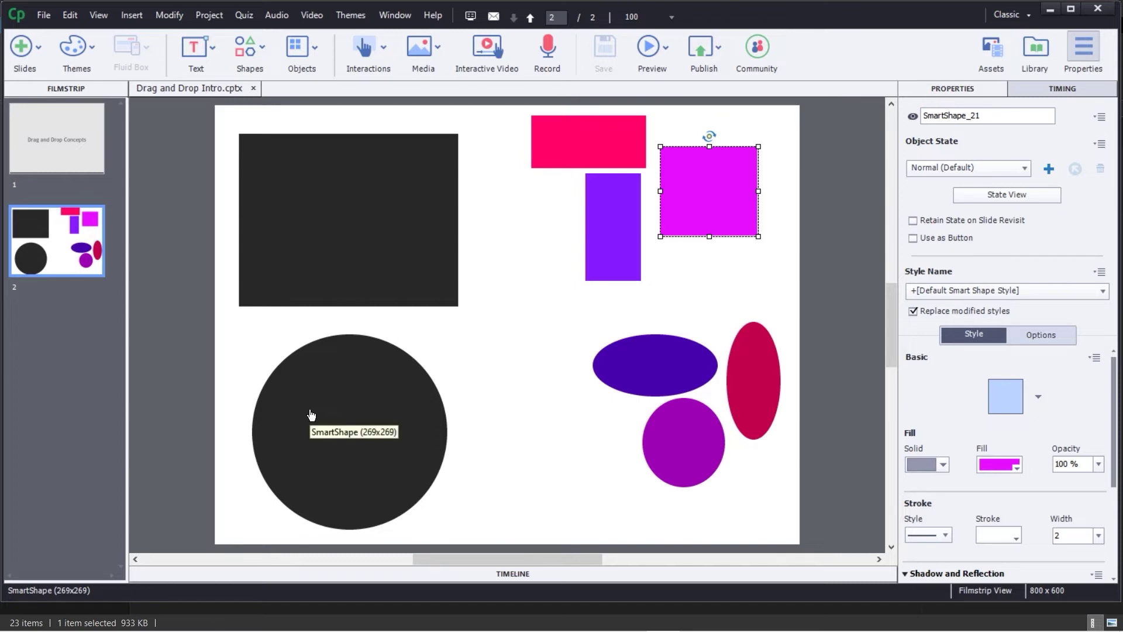
Start a Drag and Drop interaction on slide 2 of Drag and Drop Intro.cptx and specify the three colored rectangular shapes as drag sources
click(844, 243)
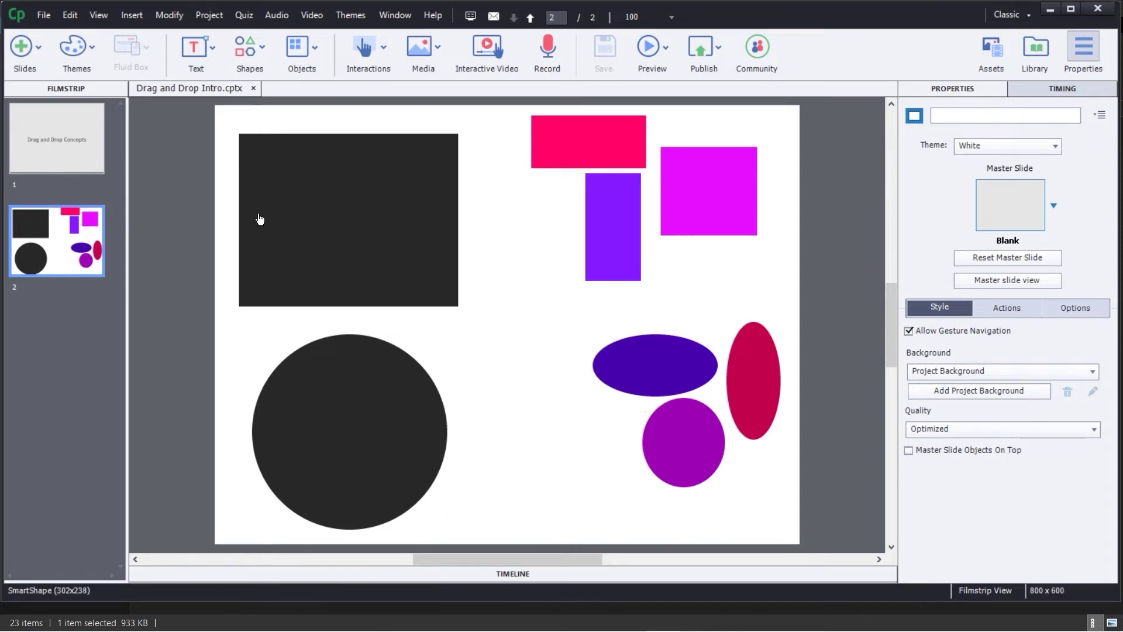
click(361, 47)
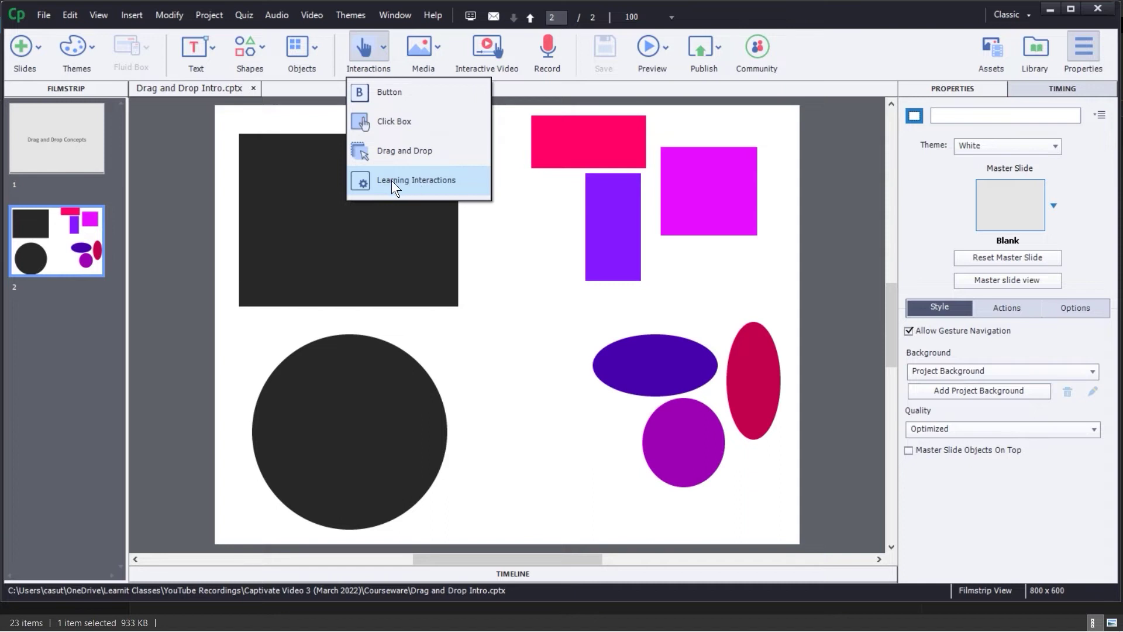
click(377, 154)
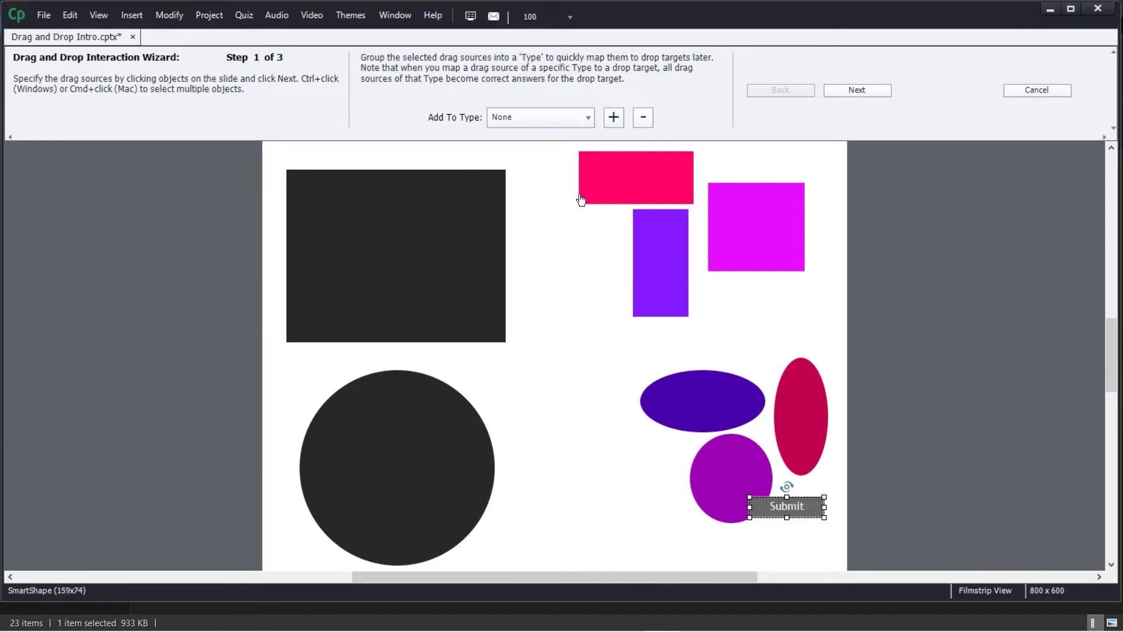
click(612, 174)
ctrl+click(684, 246)
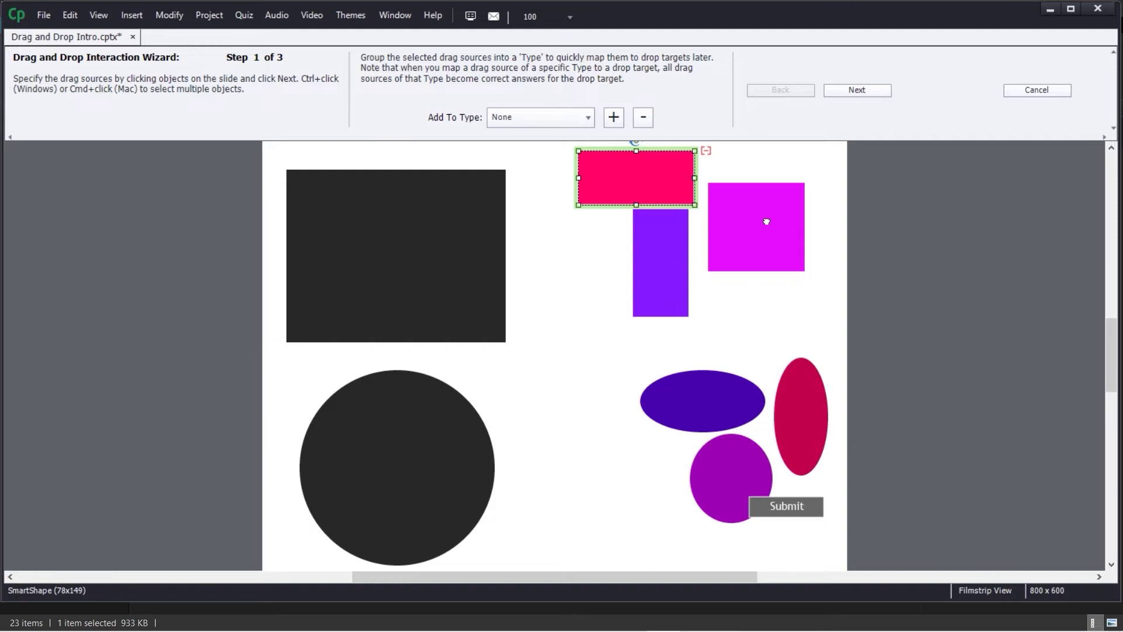
ctrl+click(763, 221)
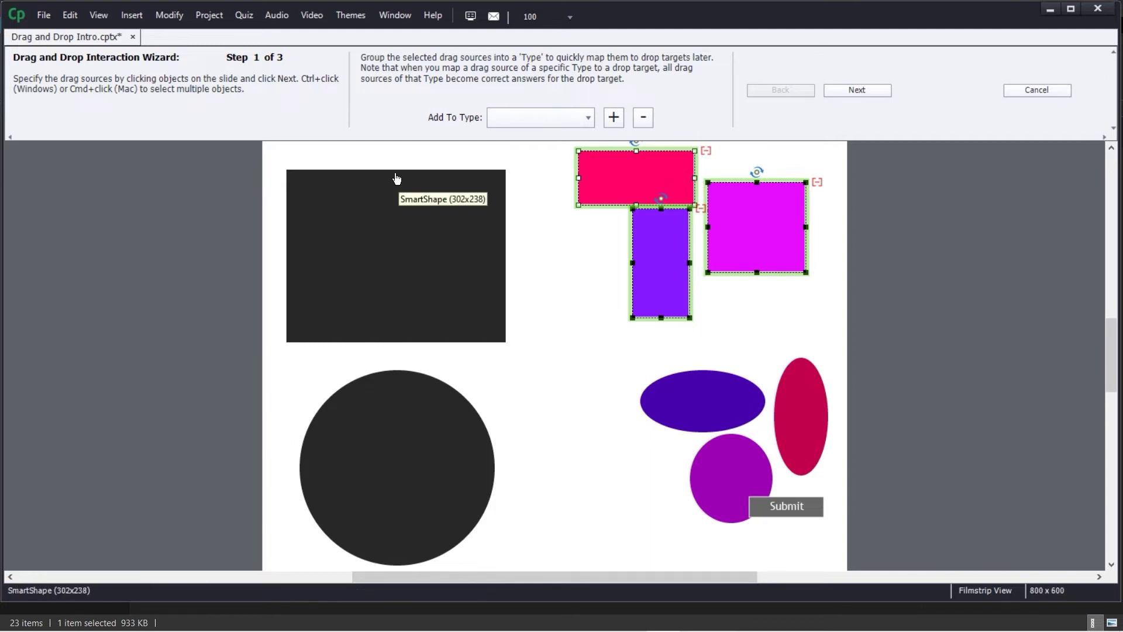
Group the three selected drag sources into a new type named Rectangles, then deselect them
click(613, 117)
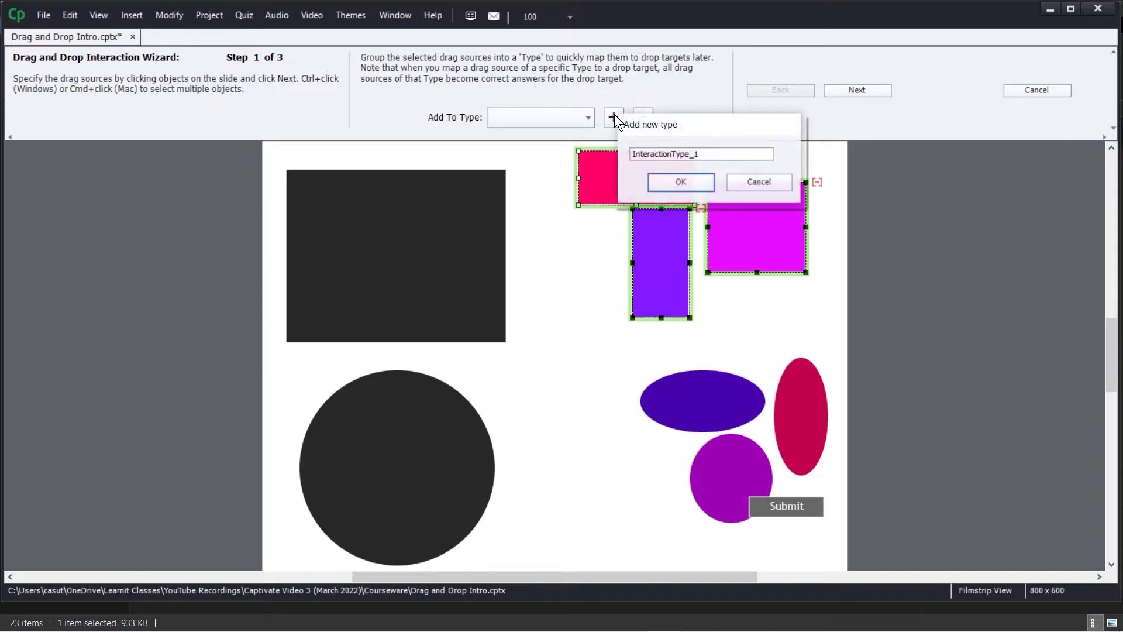
drag(702, 153, 565, 156)
text(REc)
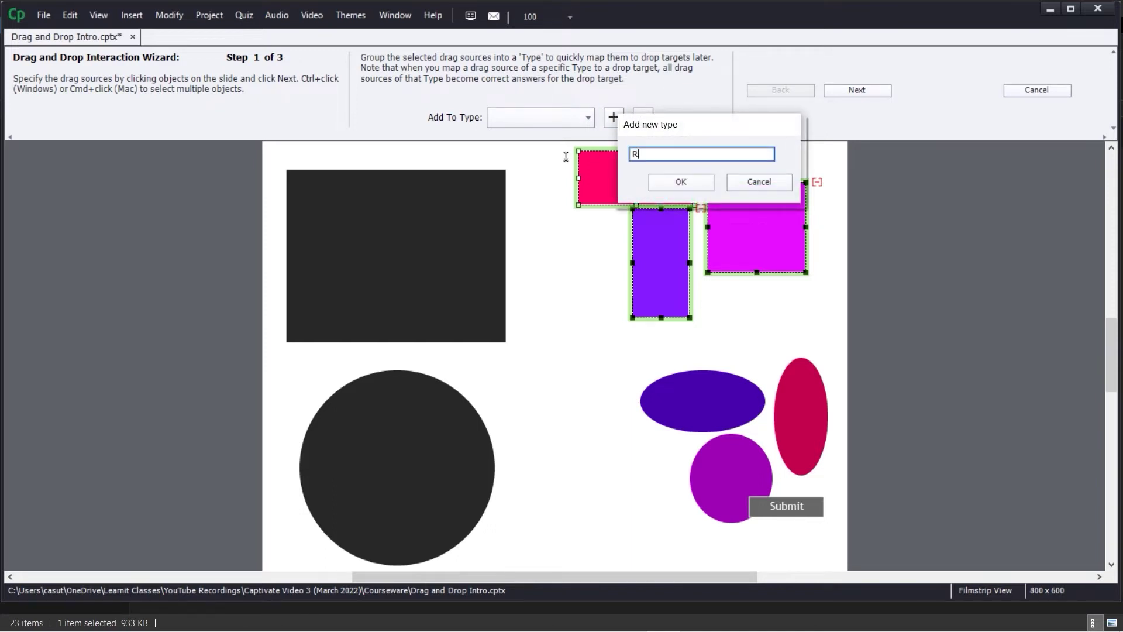
key(BackSpace)
key(BackSpace)
text(ectangles)
click(678, 182)
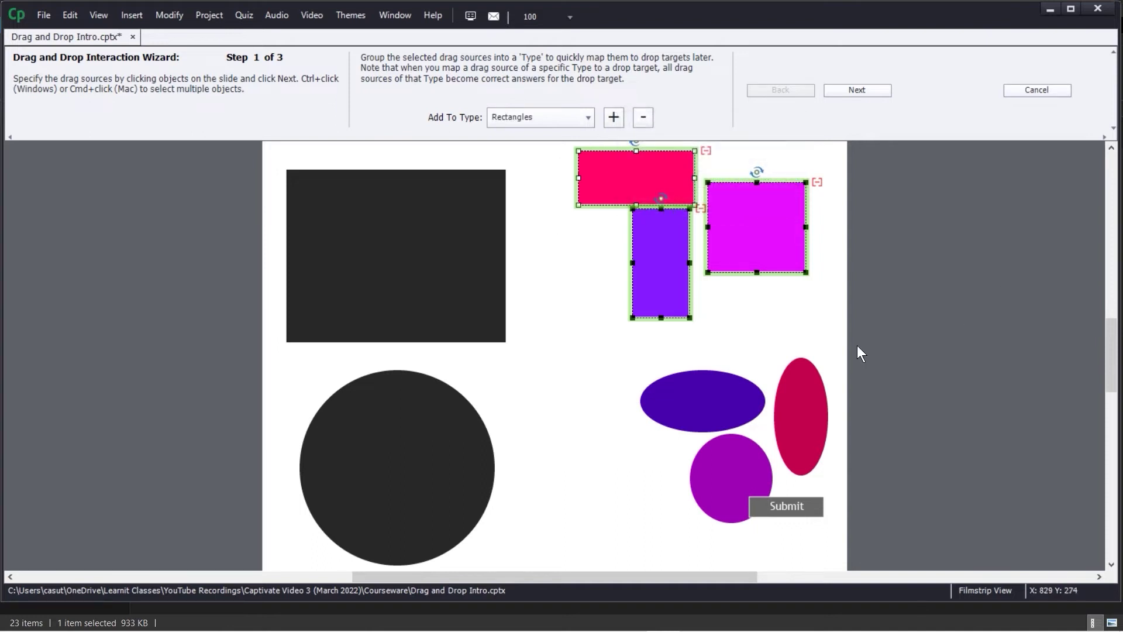
click(833, 332)
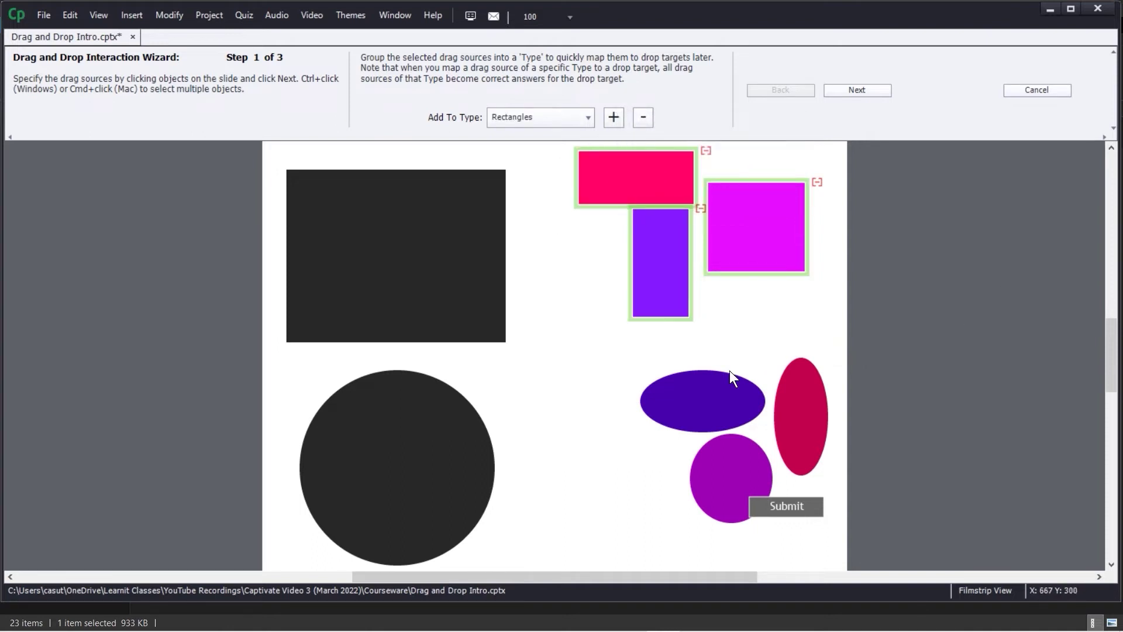
Specify the three colored ovals as drag sources and group them into a new type named Ovals, leaving them deselected
click(699, 391)
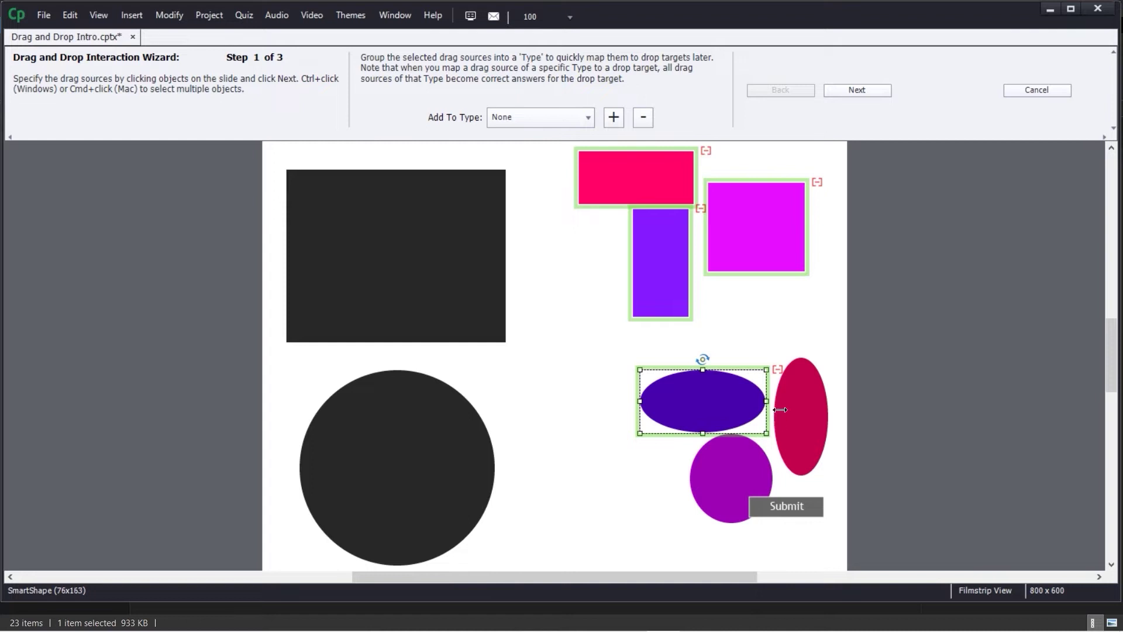
ctrl+click(714, 472)
ctrl+click(801, 410)
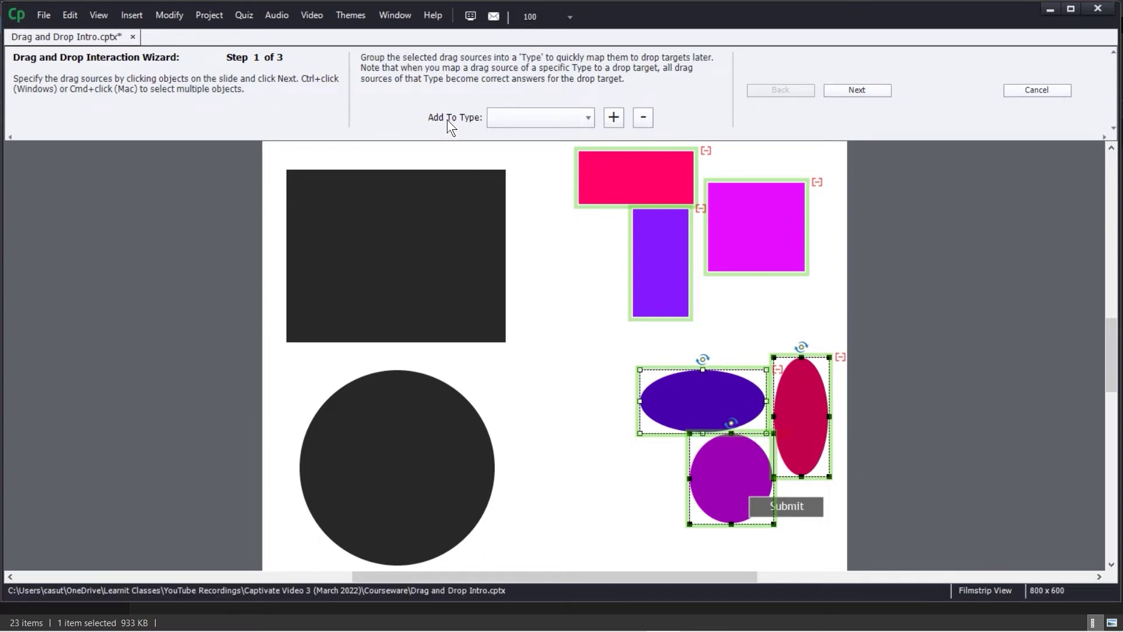
click(614, 117)
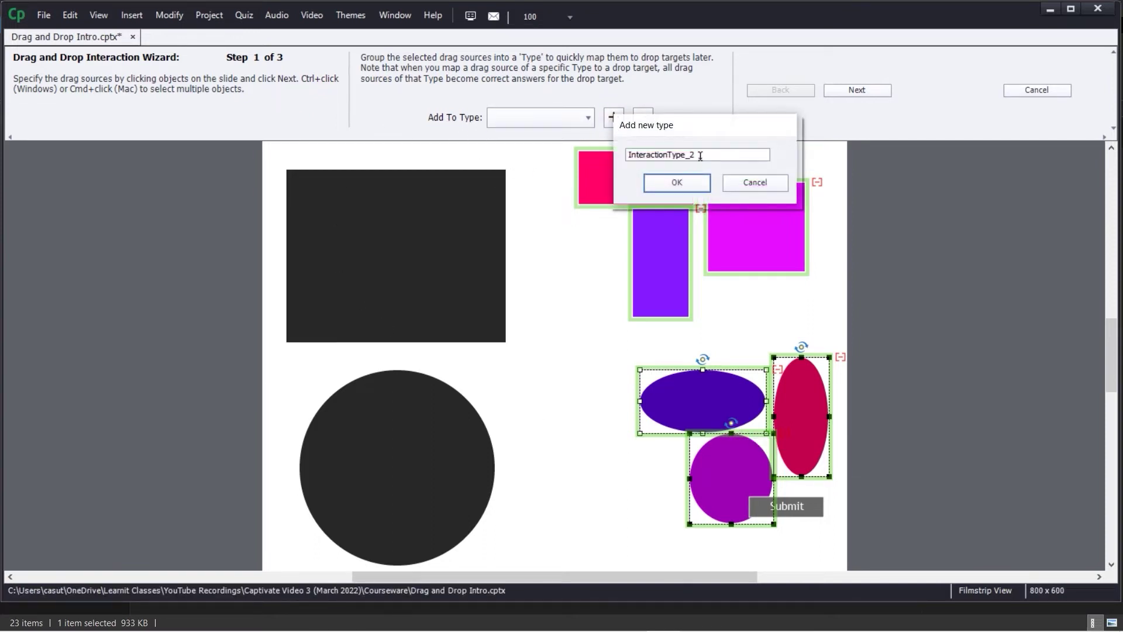
double_click(700, 155)
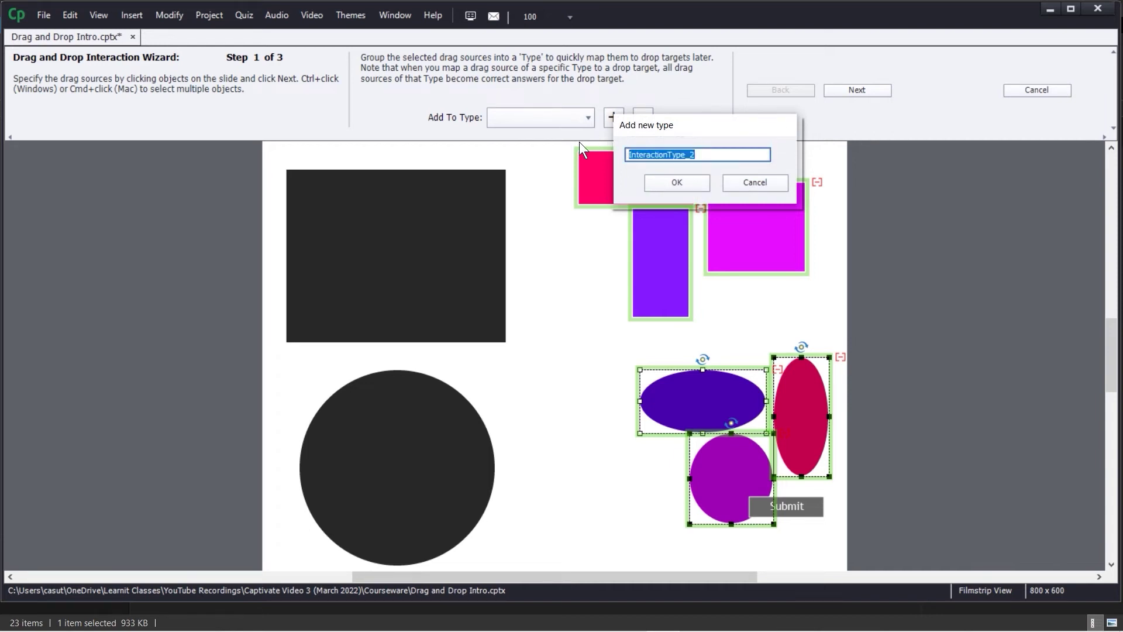
text(Ovals)
click(675, 186)
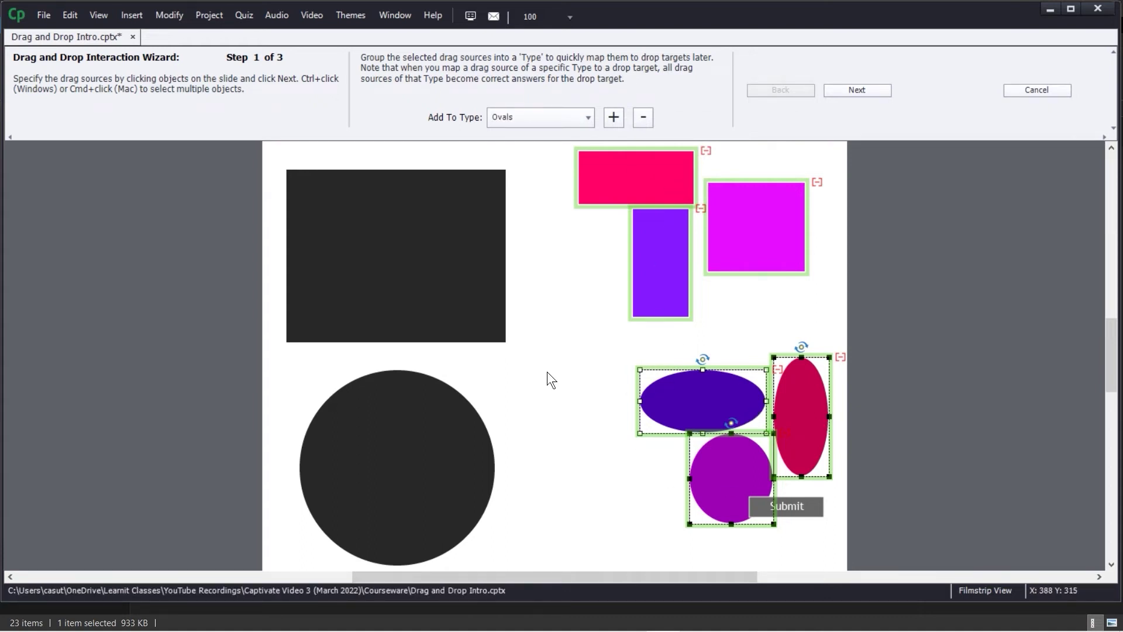
click(817, 306)
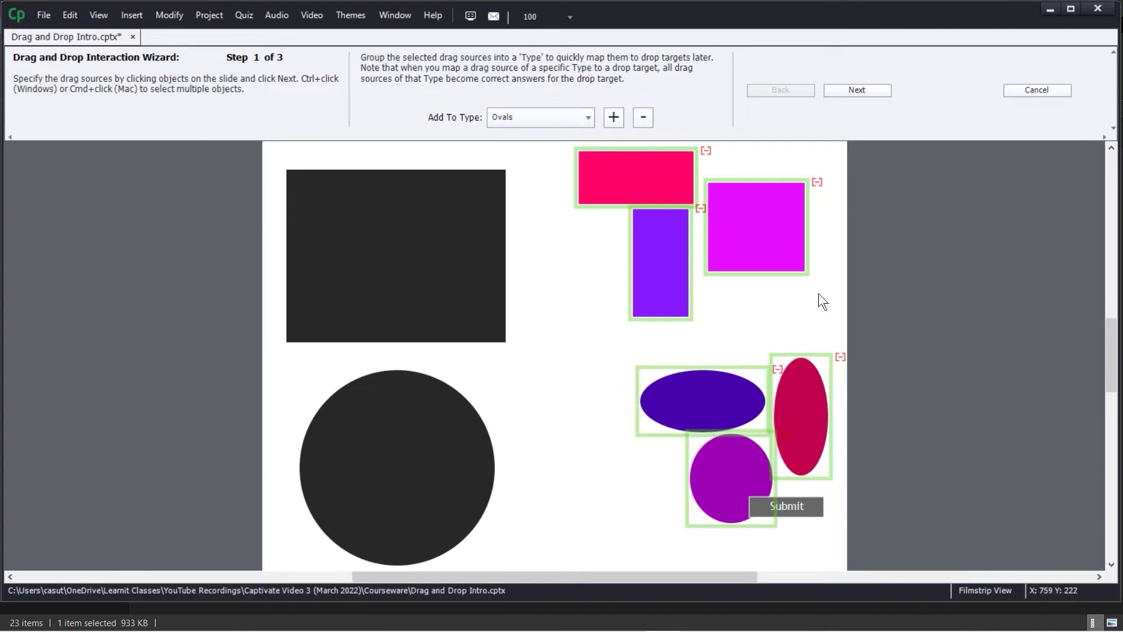
Advance the wizard to step 2 and specify the black rectangle and black circle as drop targets
click(871, 88)
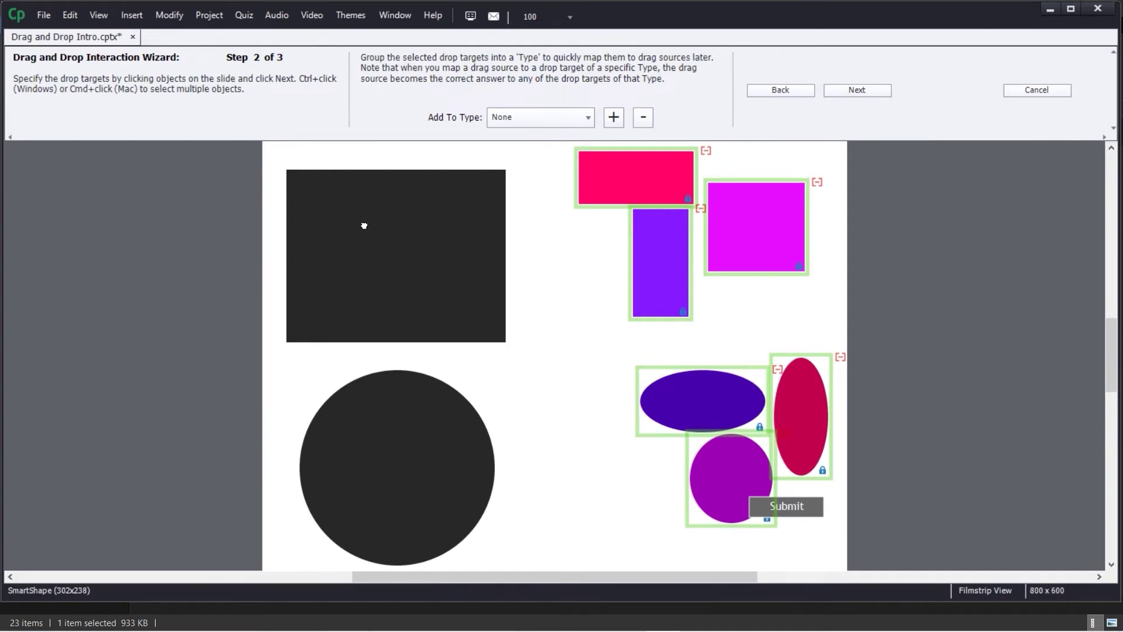
click(369, 227)
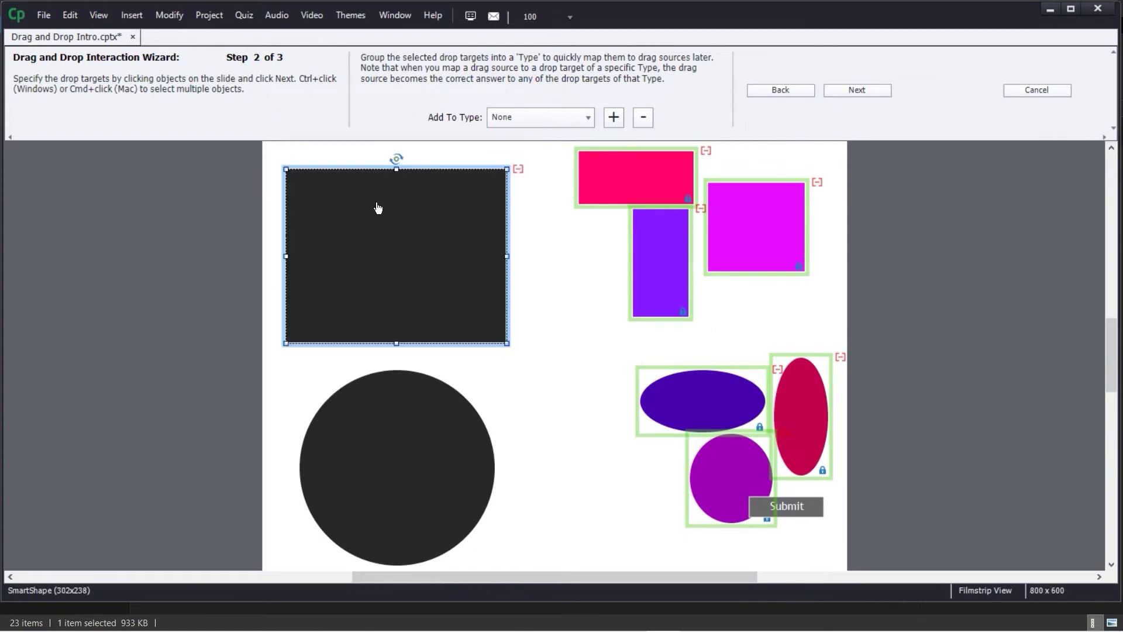
ctrl+click(377, 419)
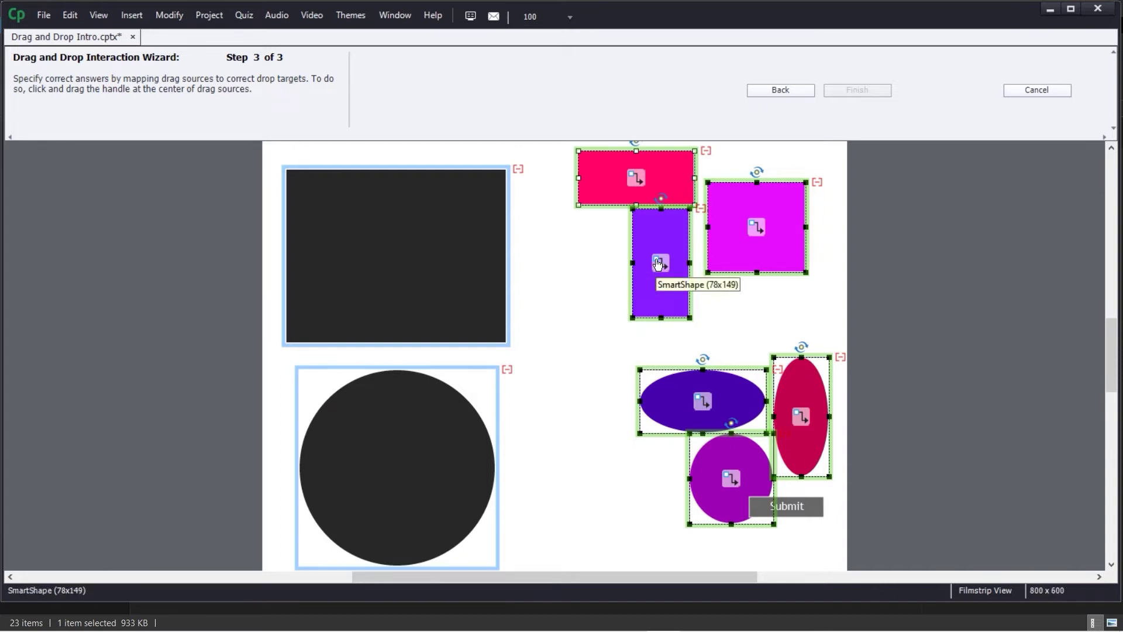
Map the Rectangles drag sources to the black rectangle and the Ovals to the black circle, then finish the wizard
drag(659, 263, 391, 254)
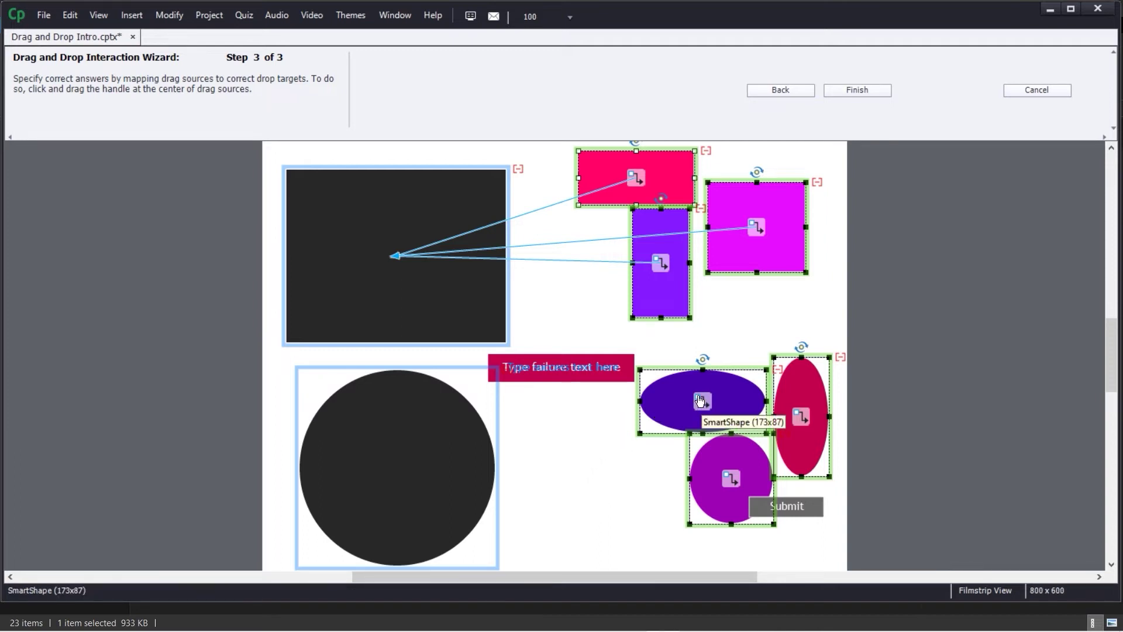
drag(700, 401, 391, 462)
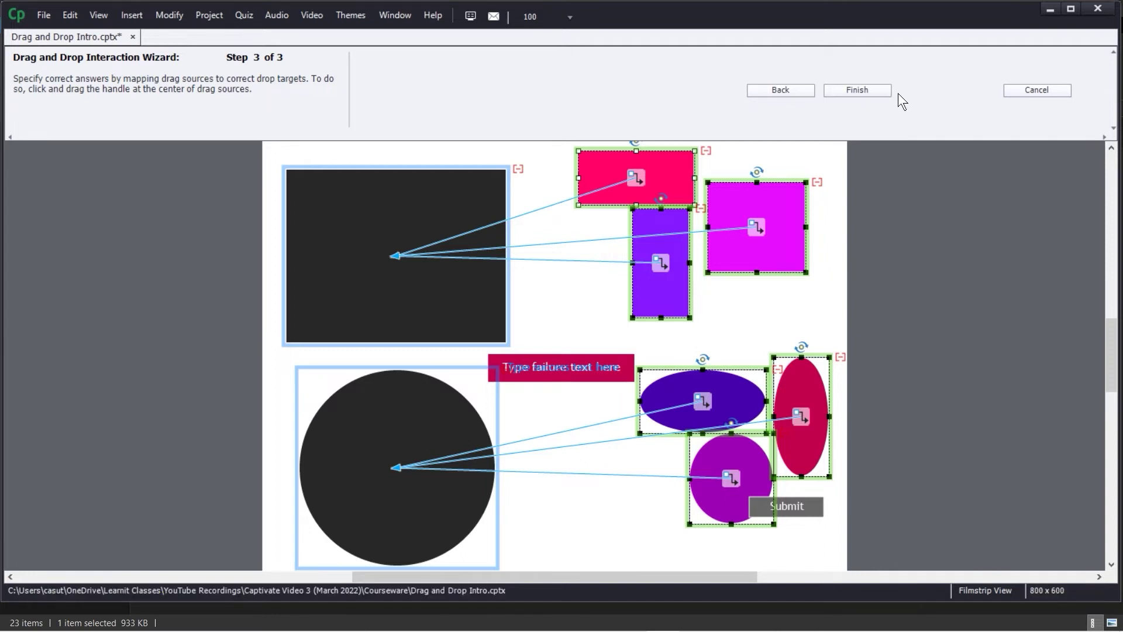
click(861, 89)
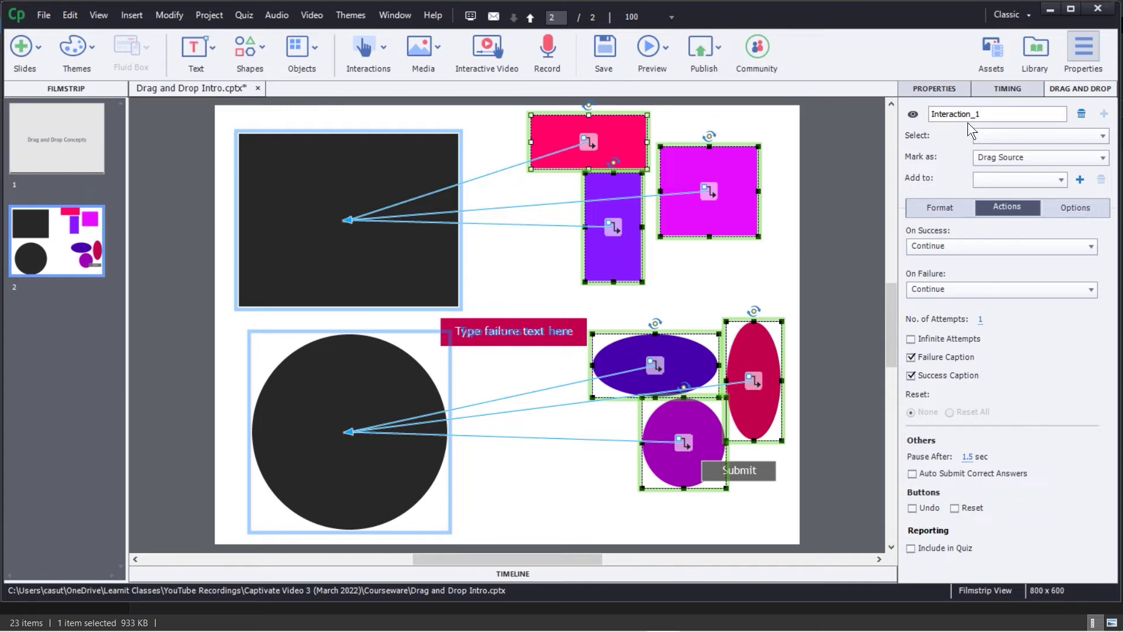
Examine the drag-and-drop role and type assigned to the magenta square and to the black rectangle
click(845, 170)
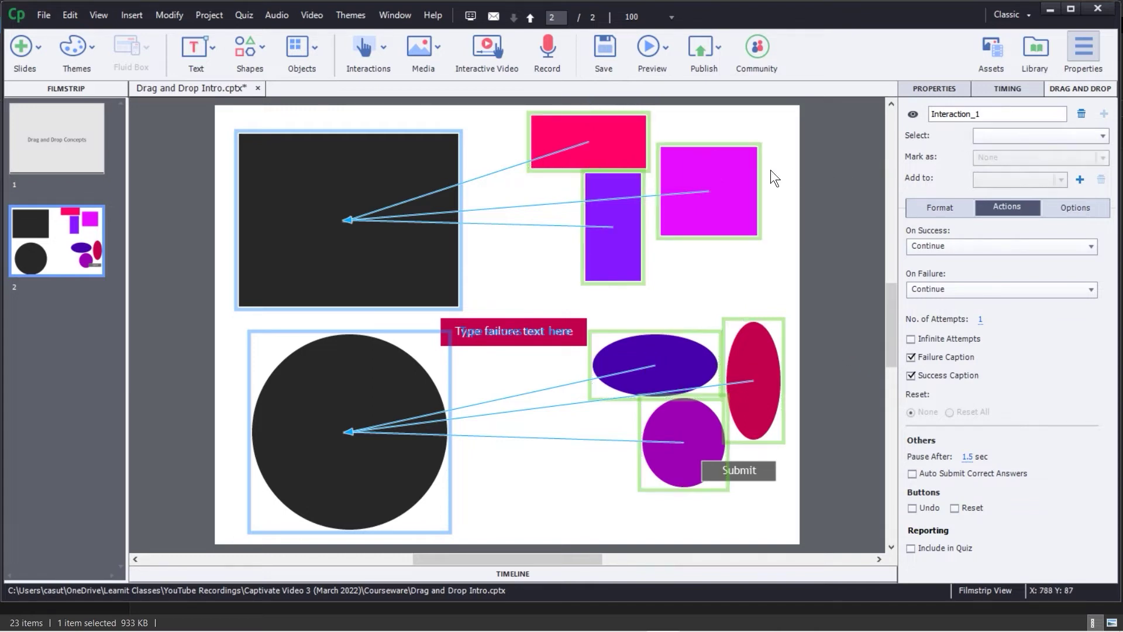
click(709, 168)
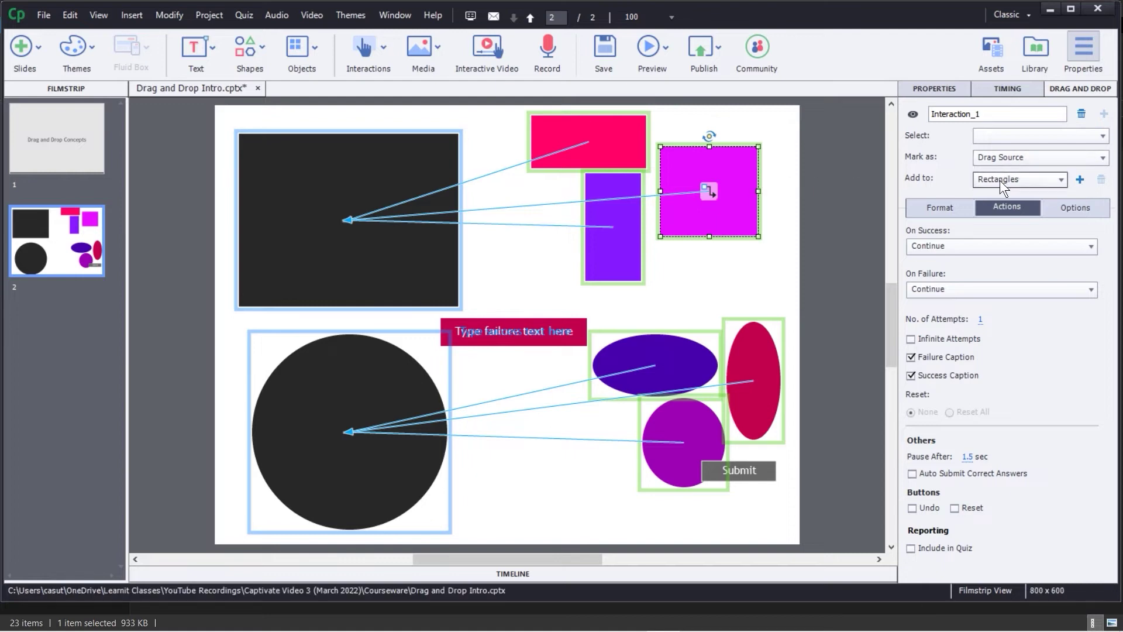
click(347, 165)
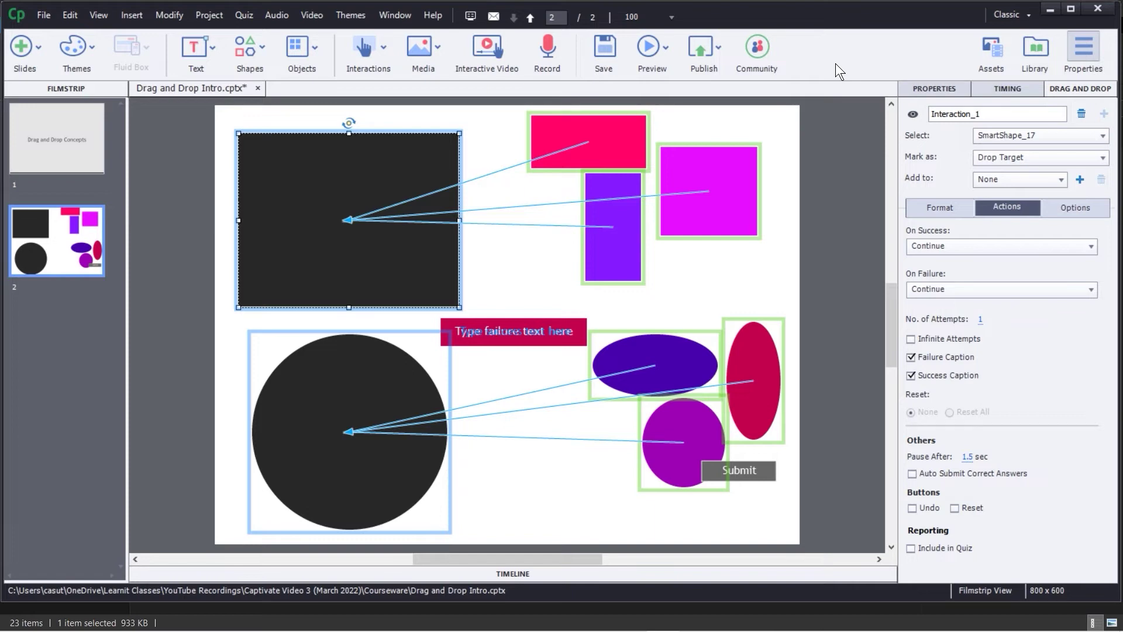
Preview from slide 2, drop the shapes with the magenta square and purple circle on the wrong targets, submit, and close the preview
click(655, 55)
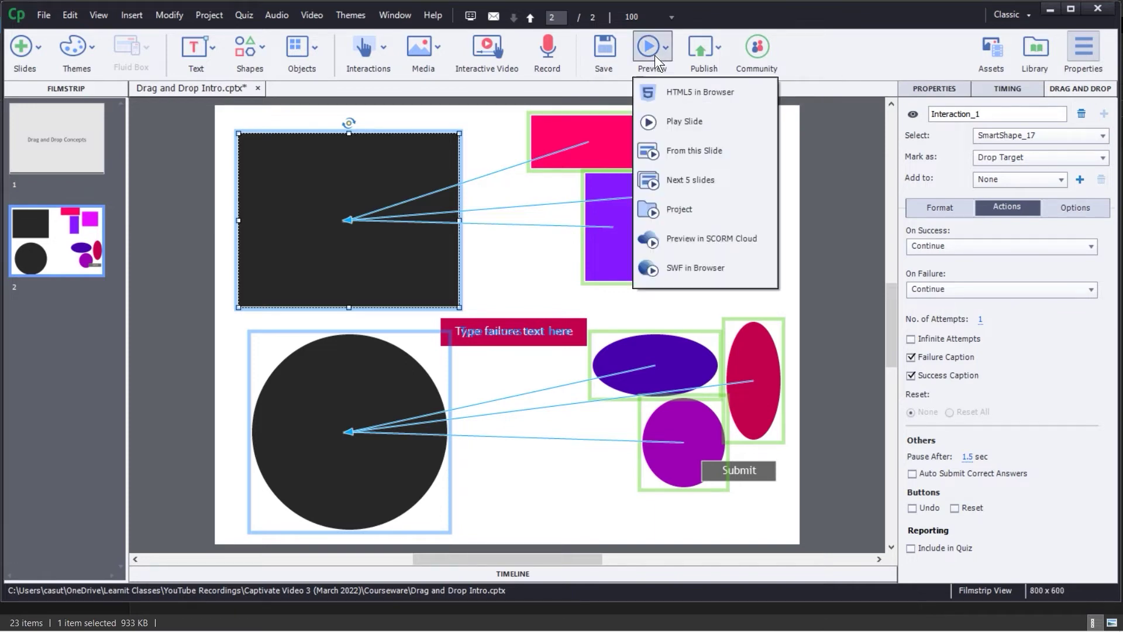
click(683, 147)
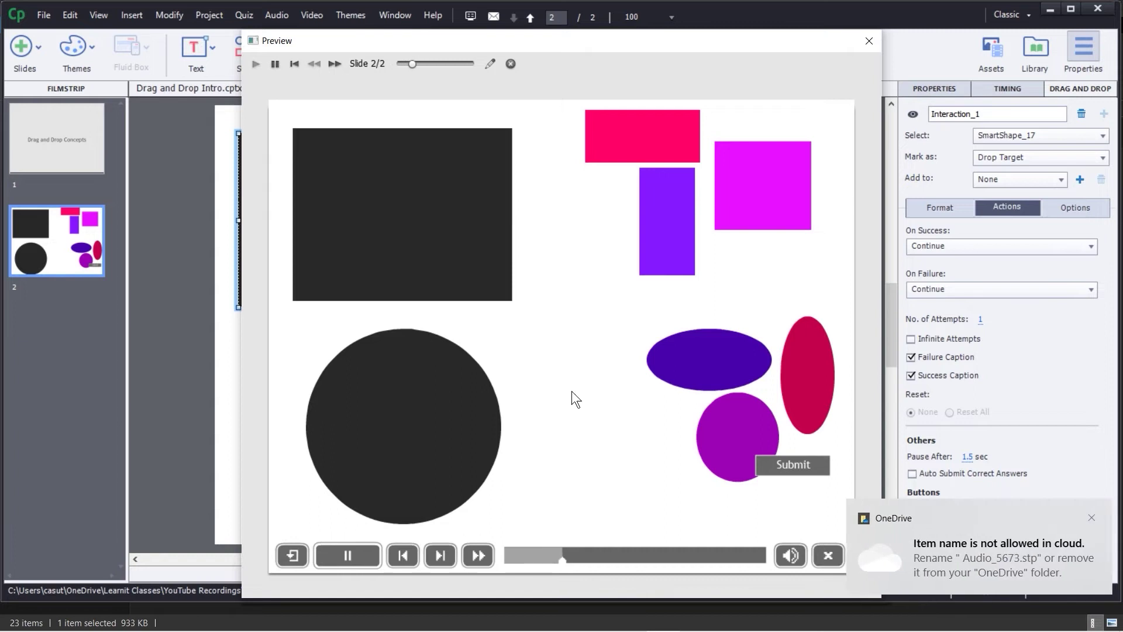
click(1093, 517)
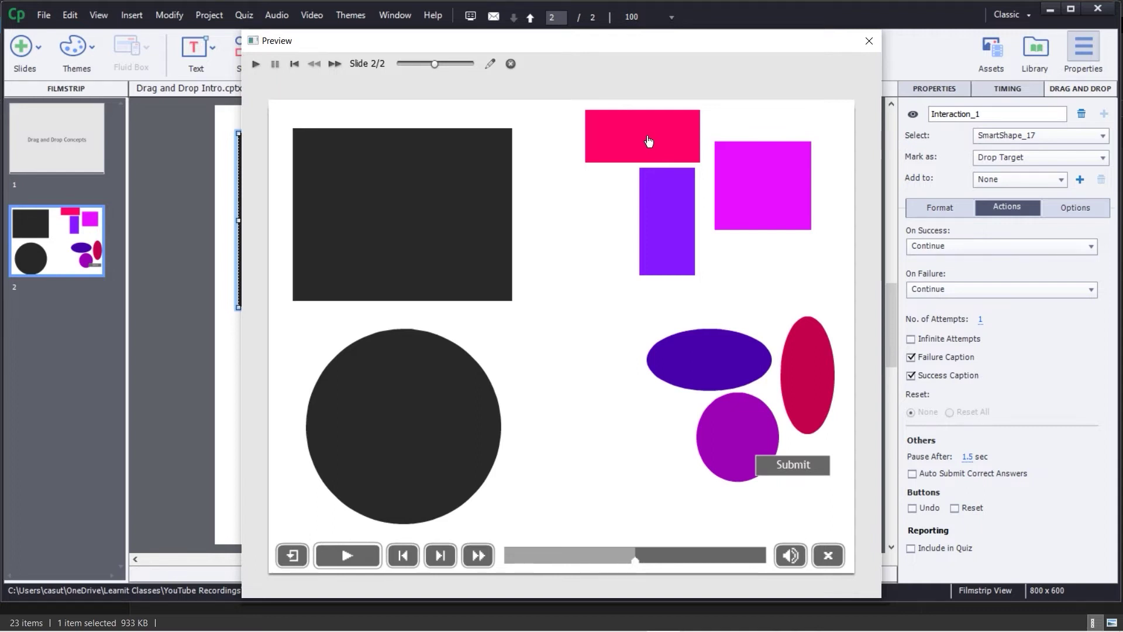
drag(647, 143, 417, 187)
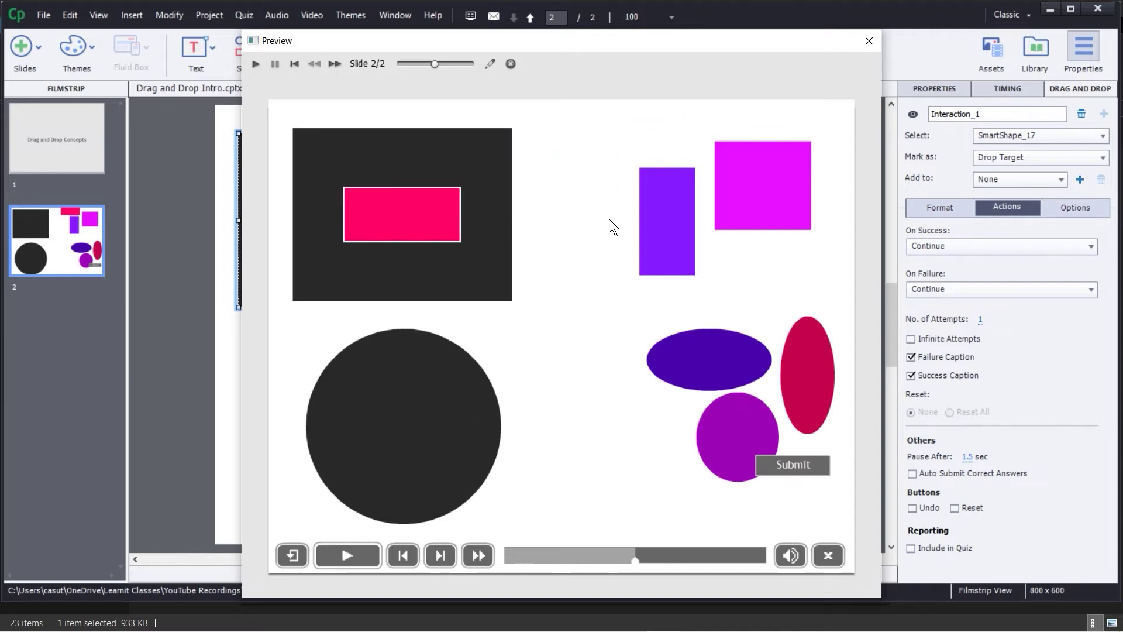
drag(657, 216, 416, 205)
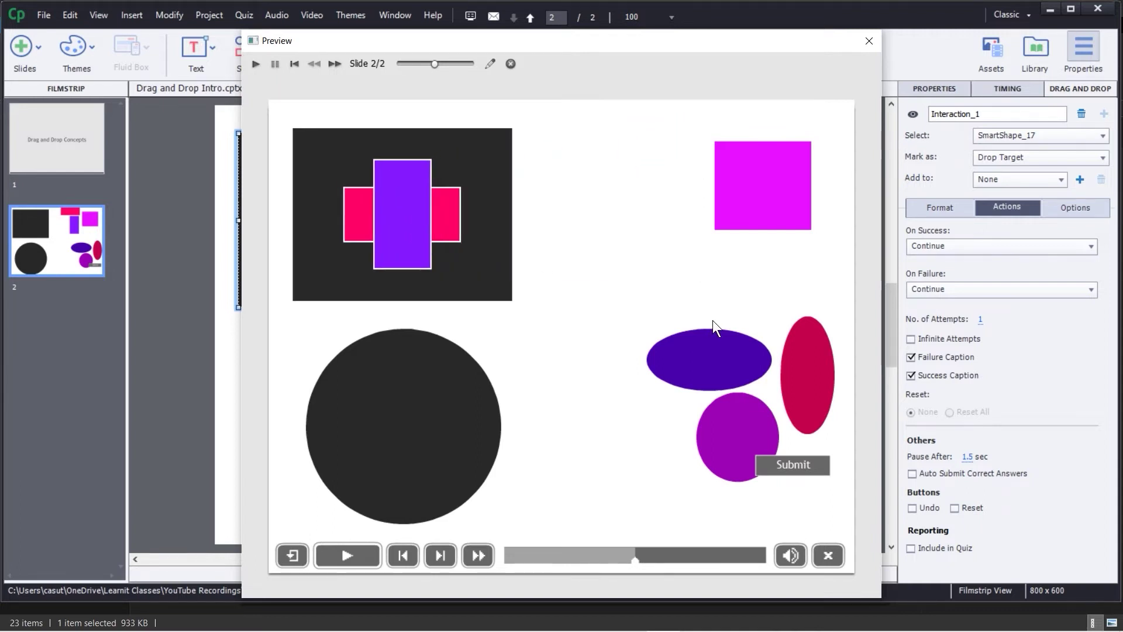
drag(740, 223, 398, 438)
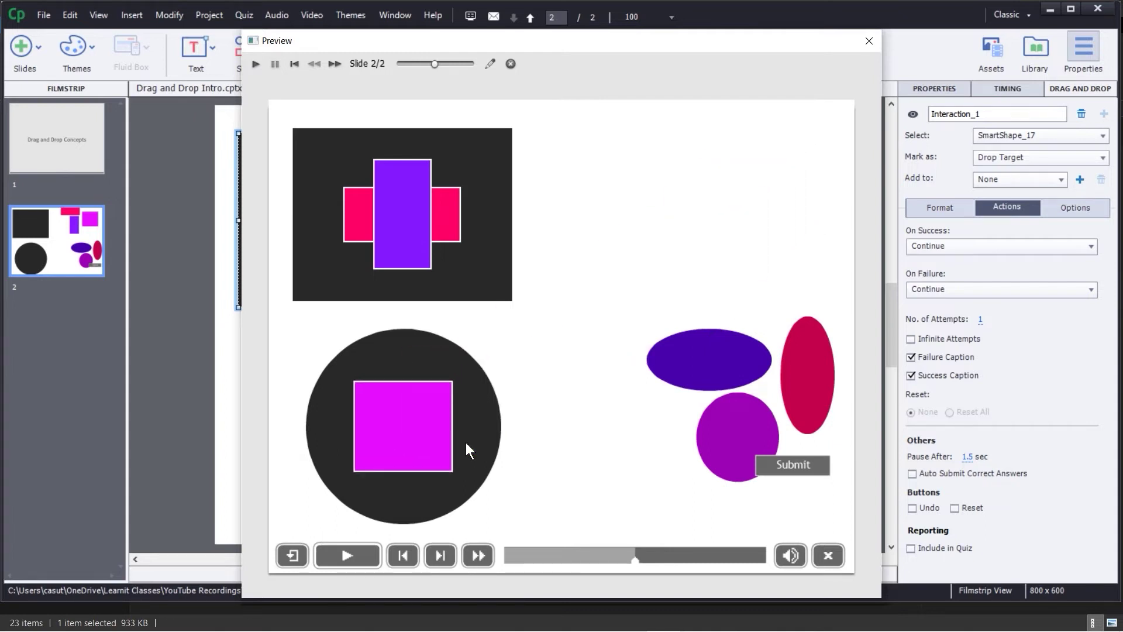
drag(697, 371, 397, 421)
drag(724, 435, 390, 212)
drag(796, 391, 420, 395)
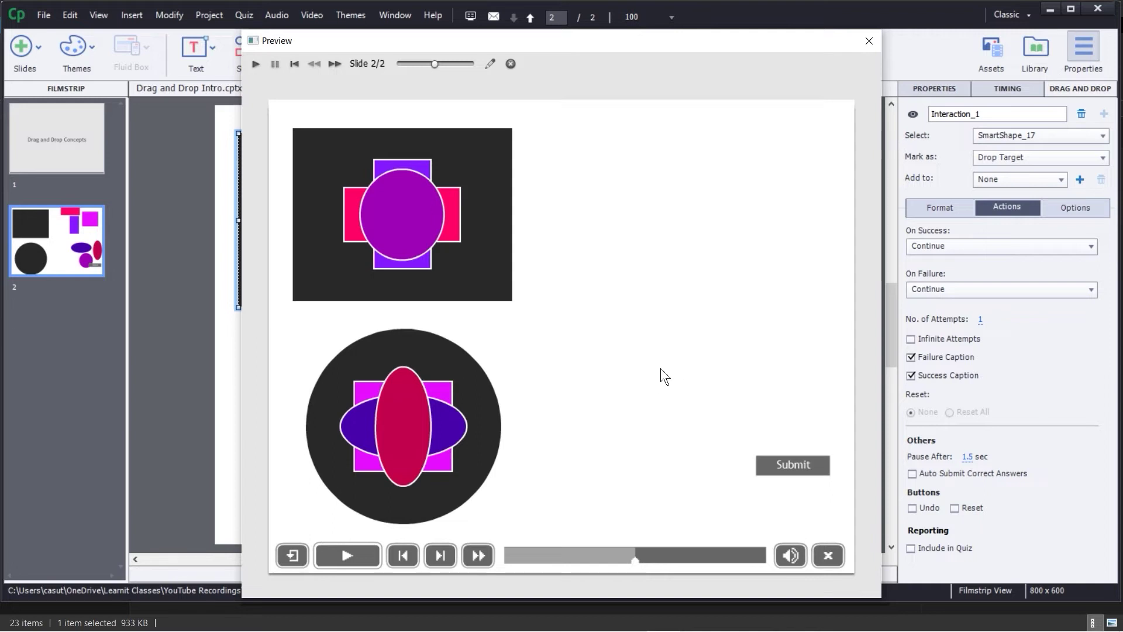
click(780, 465)
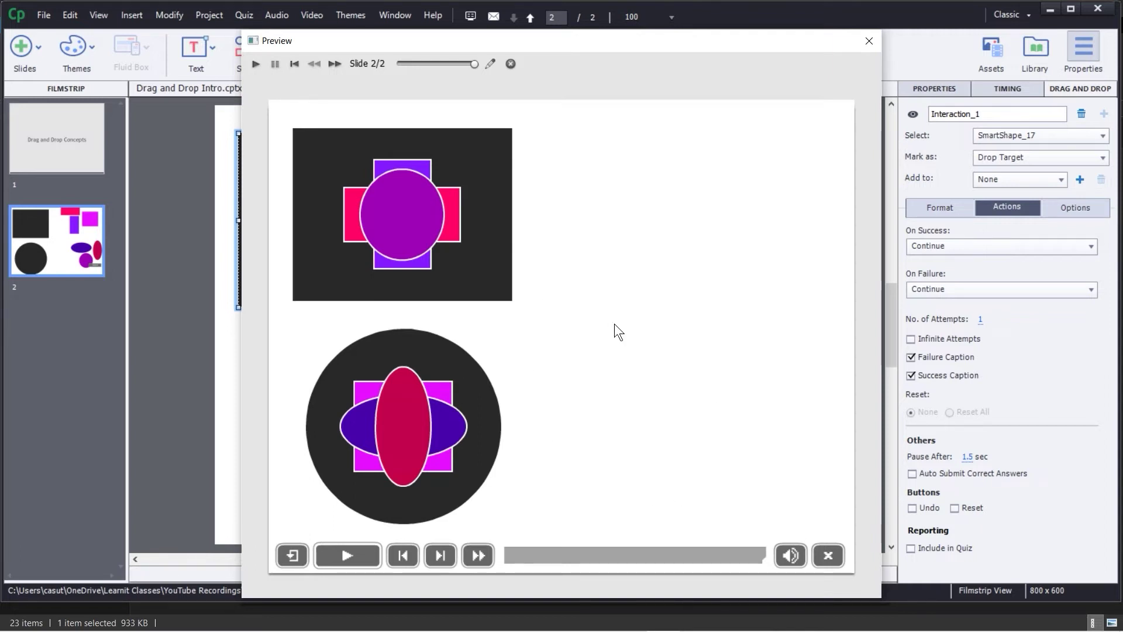
click(869, 40)
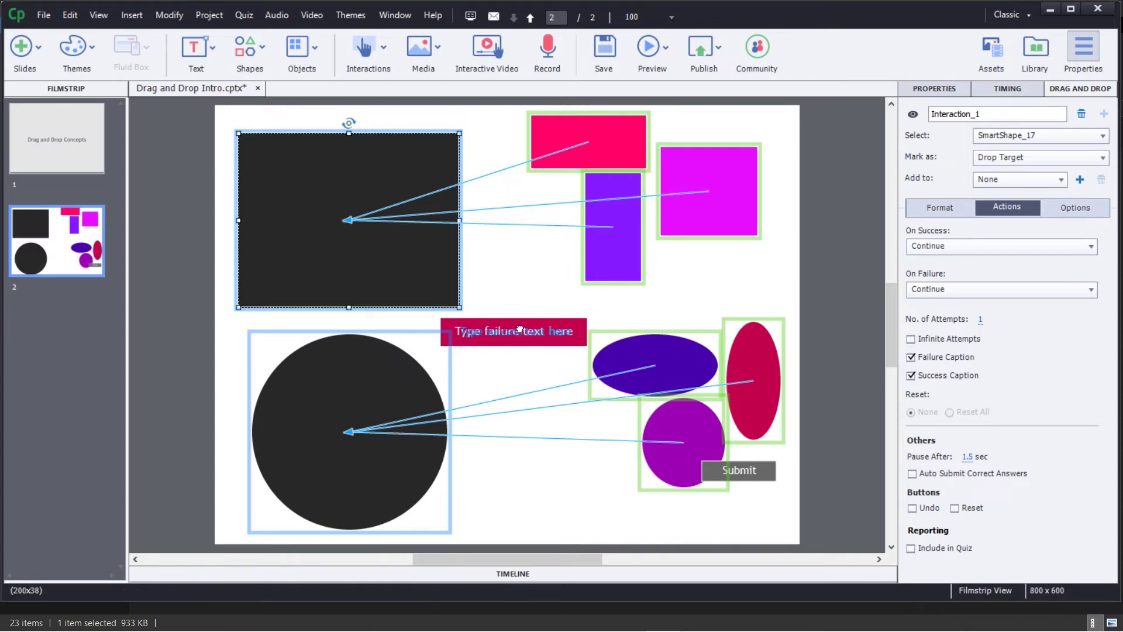
Move the failure caption below the success caption and set its text to "Please try again."
drag(521, 331, 524, 363)
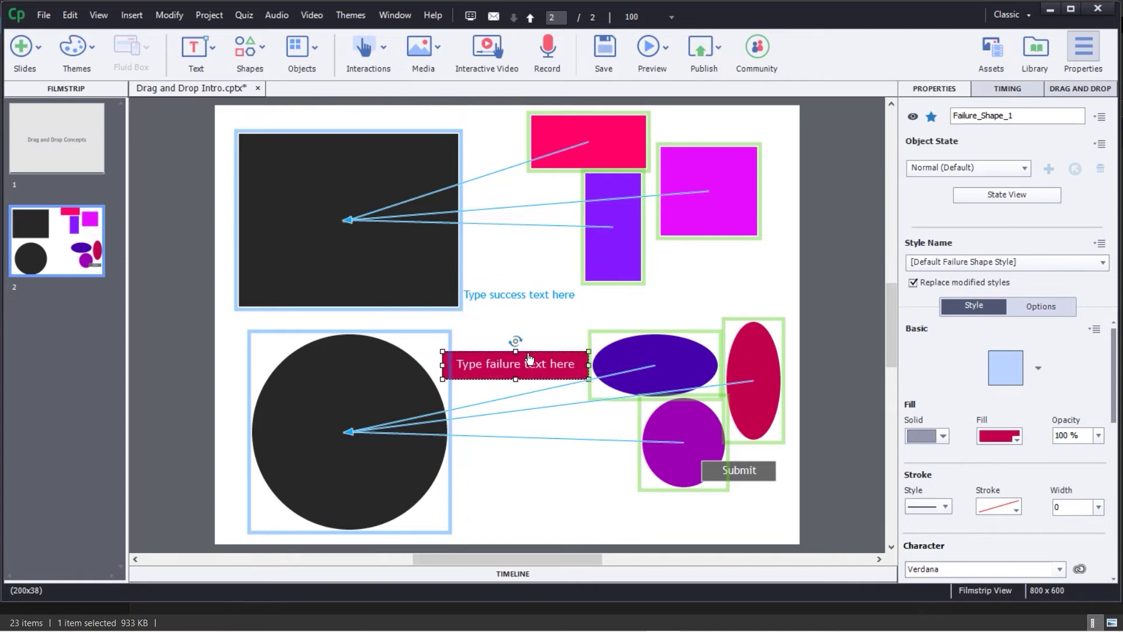
double_click(471, 361)
text(Please )
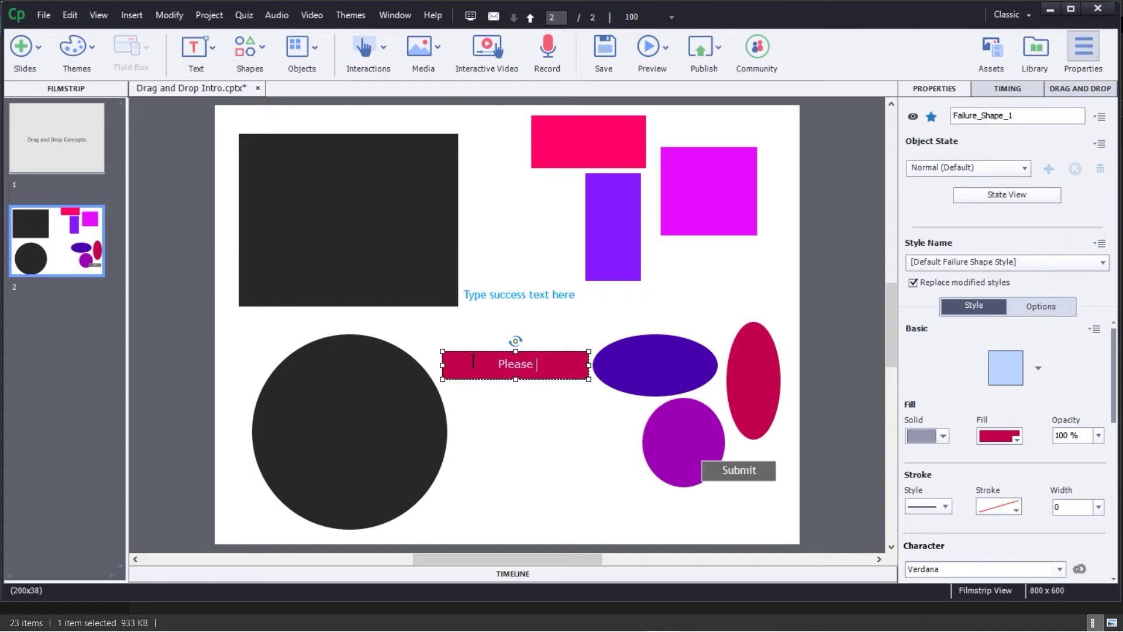
text(try again.)
Set the success caption's text to "Great job!" and move it down to just above the failure caption
double_click(494, 296)
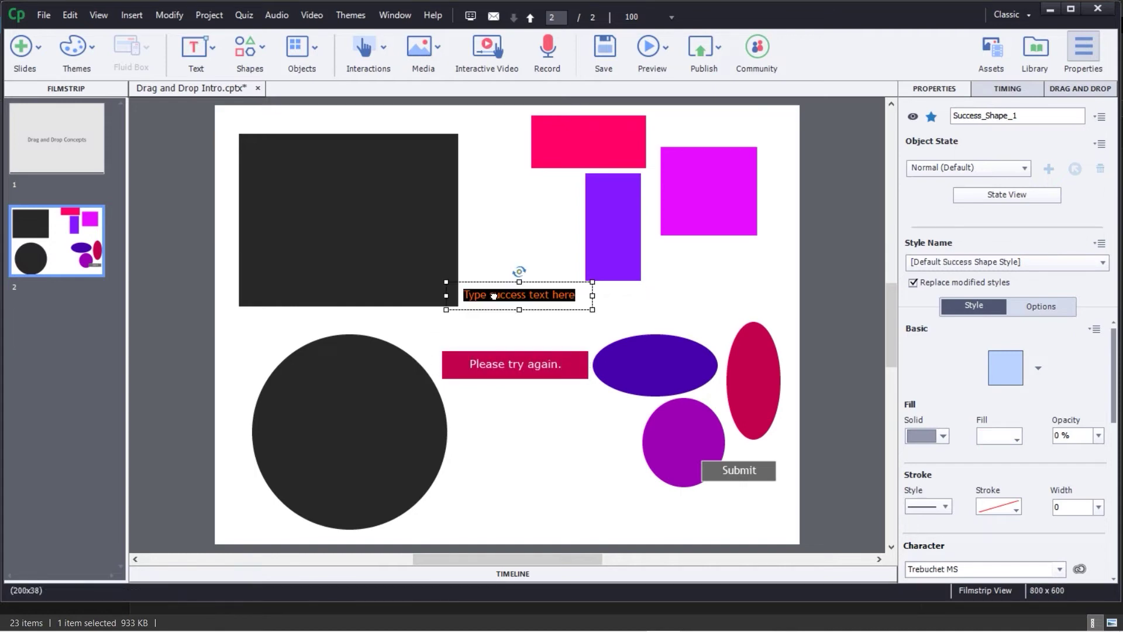
text(Great )
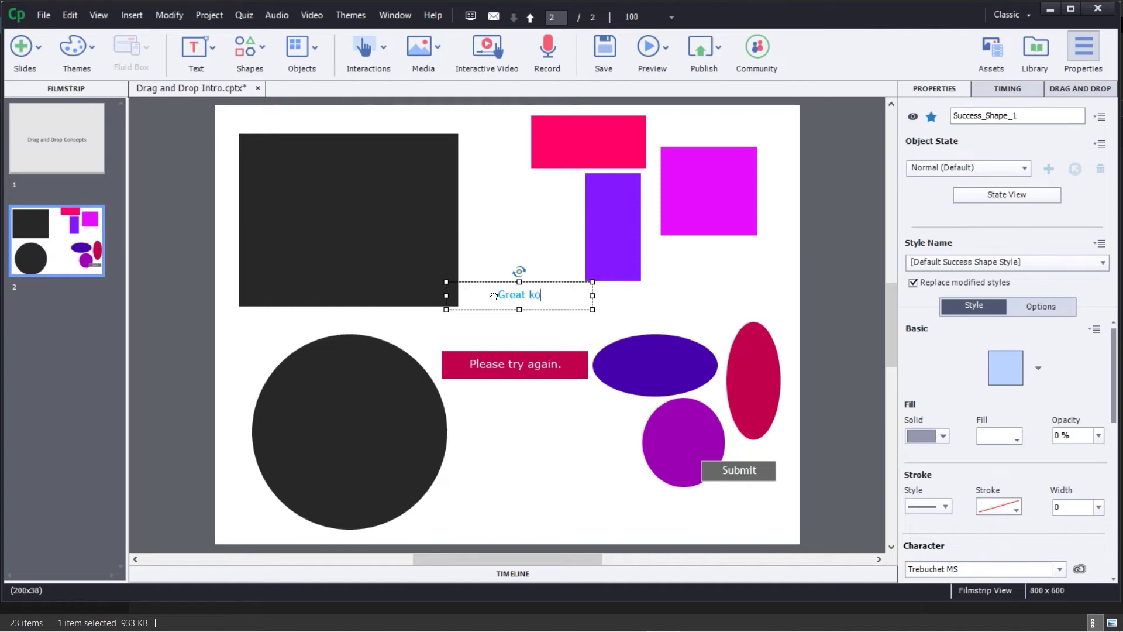
text(job!)
click(573, 310)
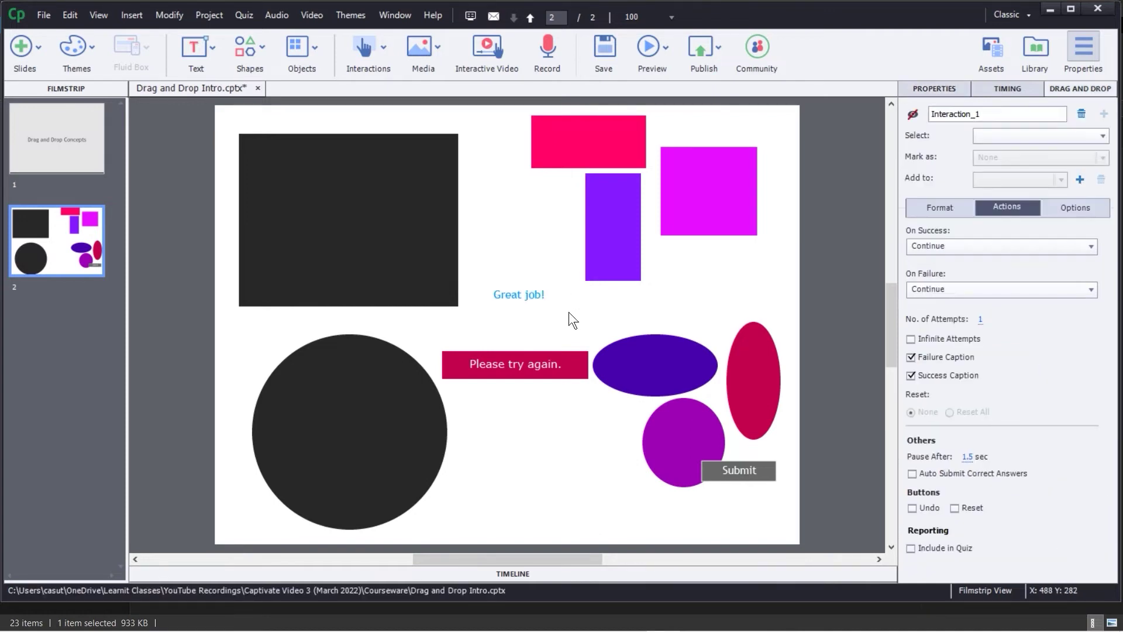
click(533, 297)
drag(533, 297, 532, 321)
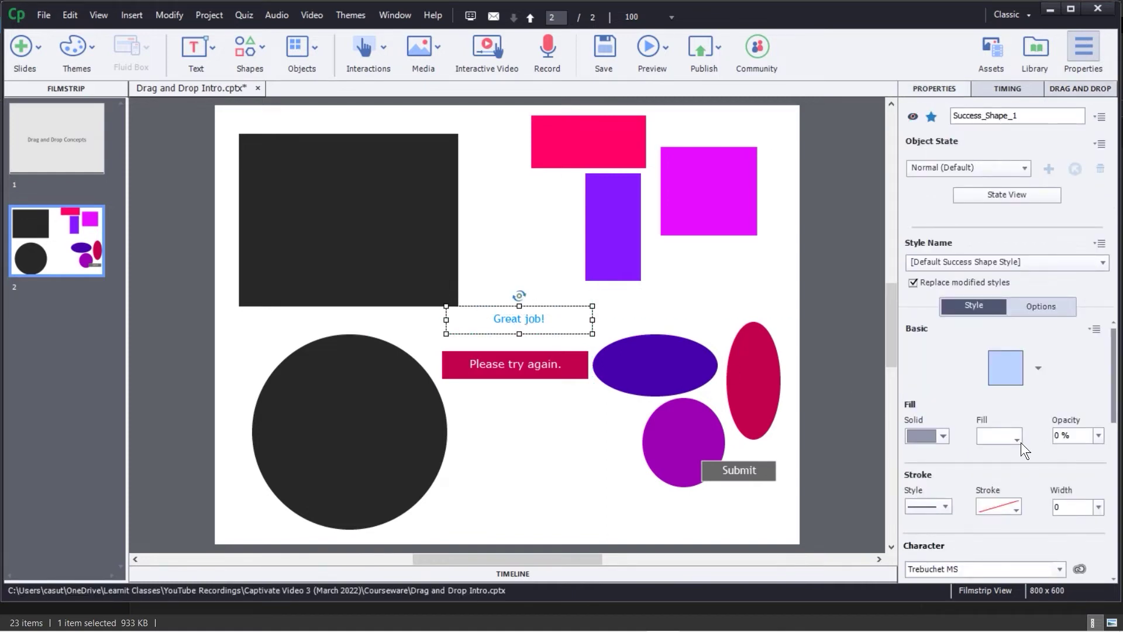
Give the "Great job!" caption a bright green fill at 20% opacity
click(1098, 435)
click(1082, 484)
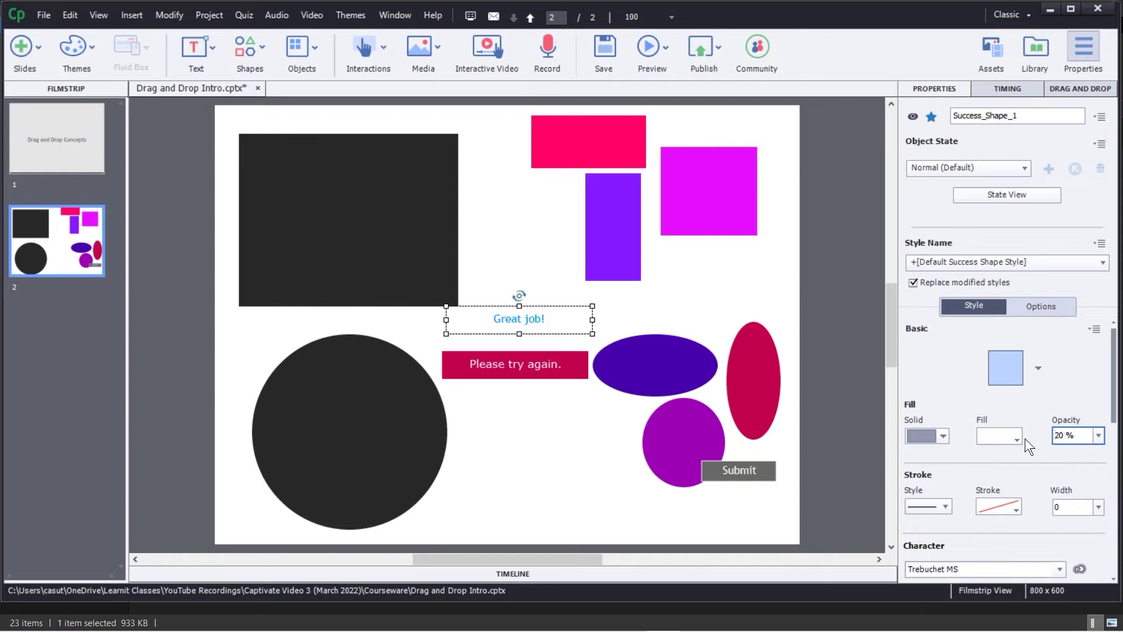
click(1006, 437)
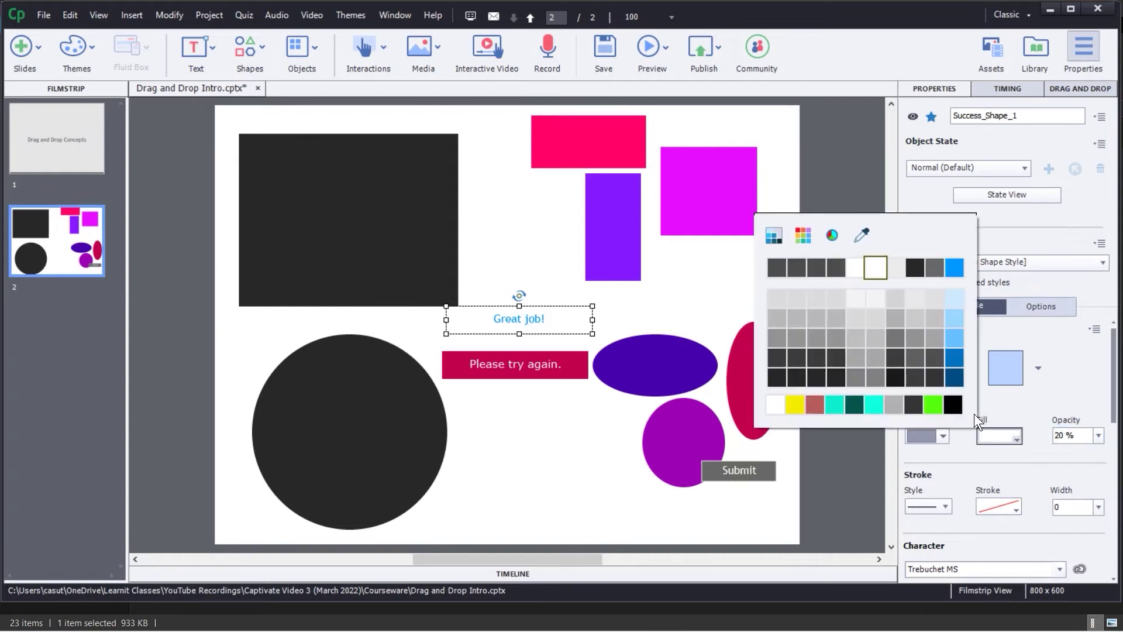
click(933, 403)
click(546, 383)
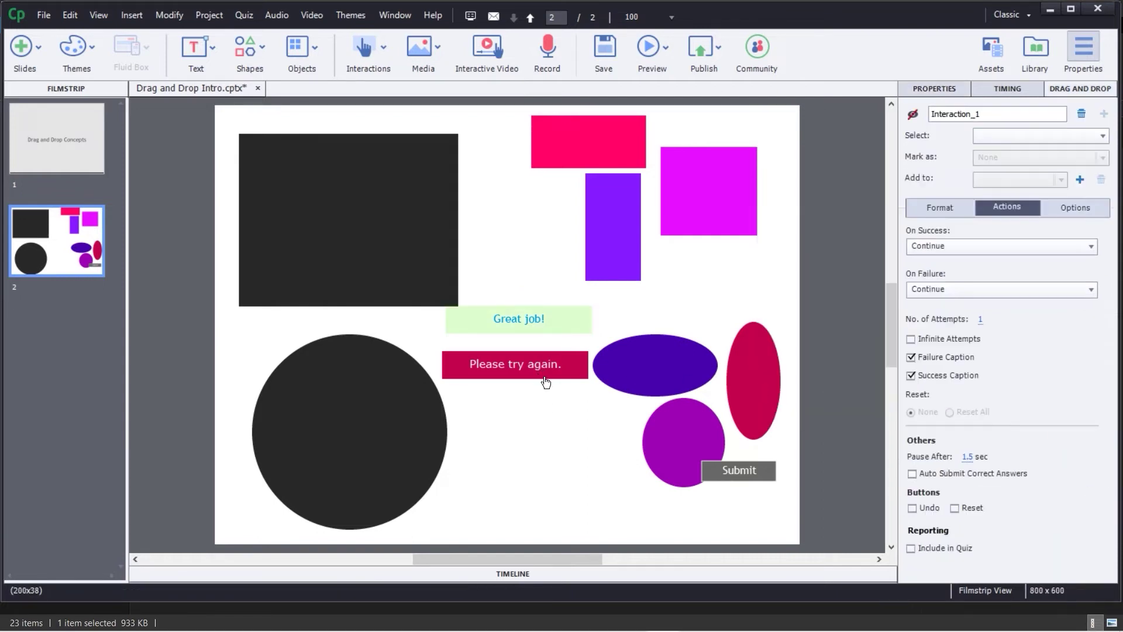
Move both captions lower beside the black circle, stacking "Great job!" directly above "Please try again."
click(544, 367)
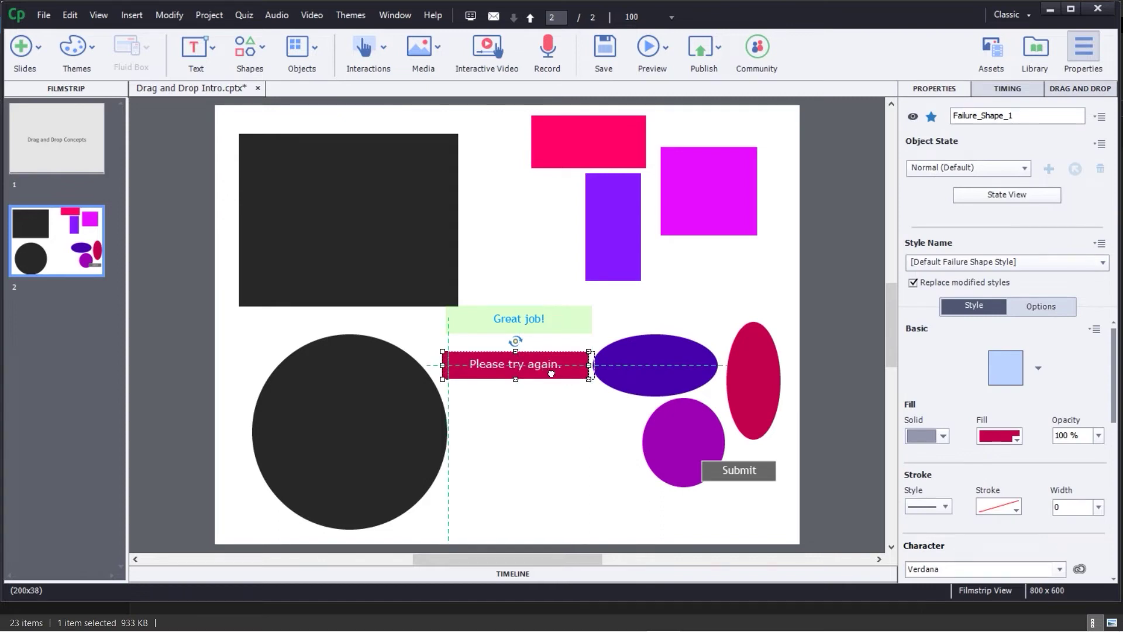
drag(551, 373, 550, 486)
drag(532, 318, 533, 405)
drag(539, 487, 545, 439)
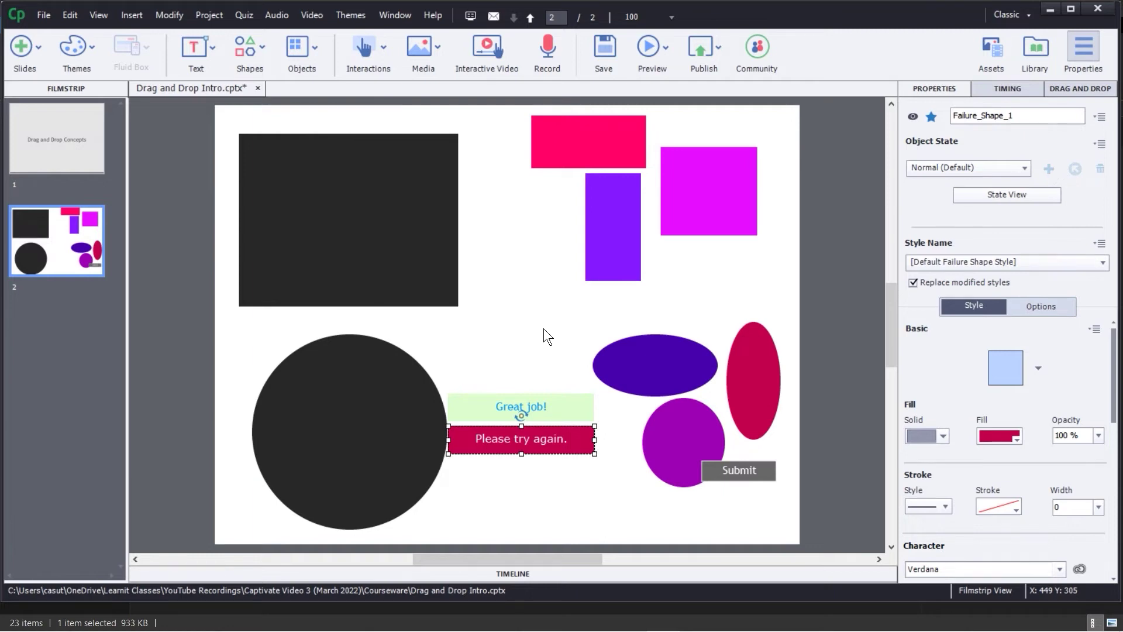
Add Undo and Reset buttons to the drag-and-drop interaction and include it in the quiz, checking its reporting options
click(1066, 89)
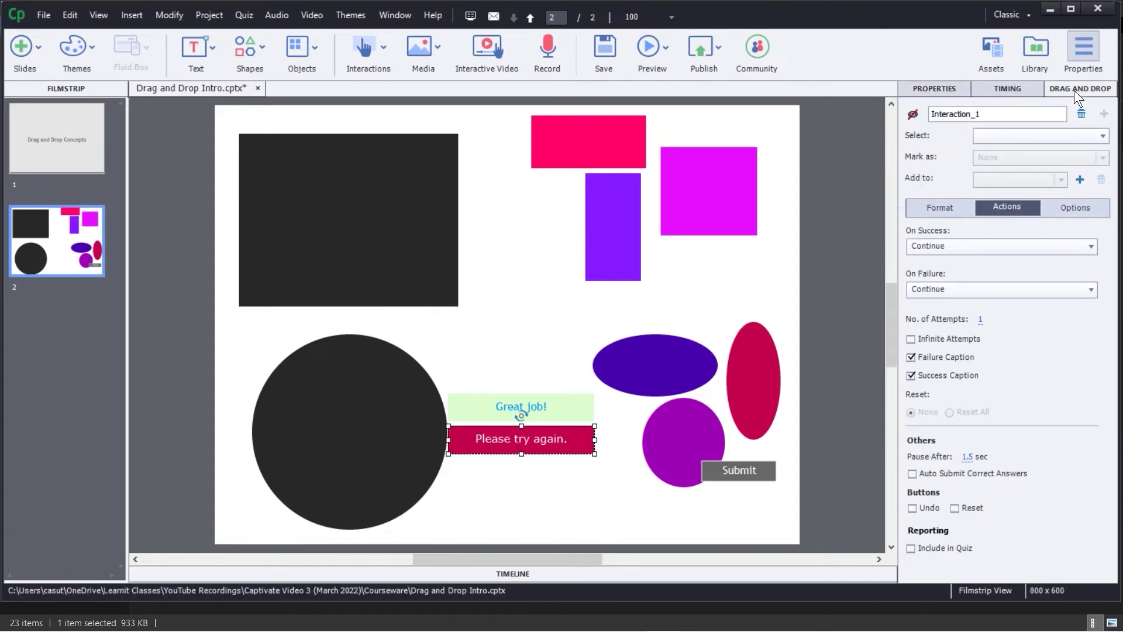
click(912, 507)
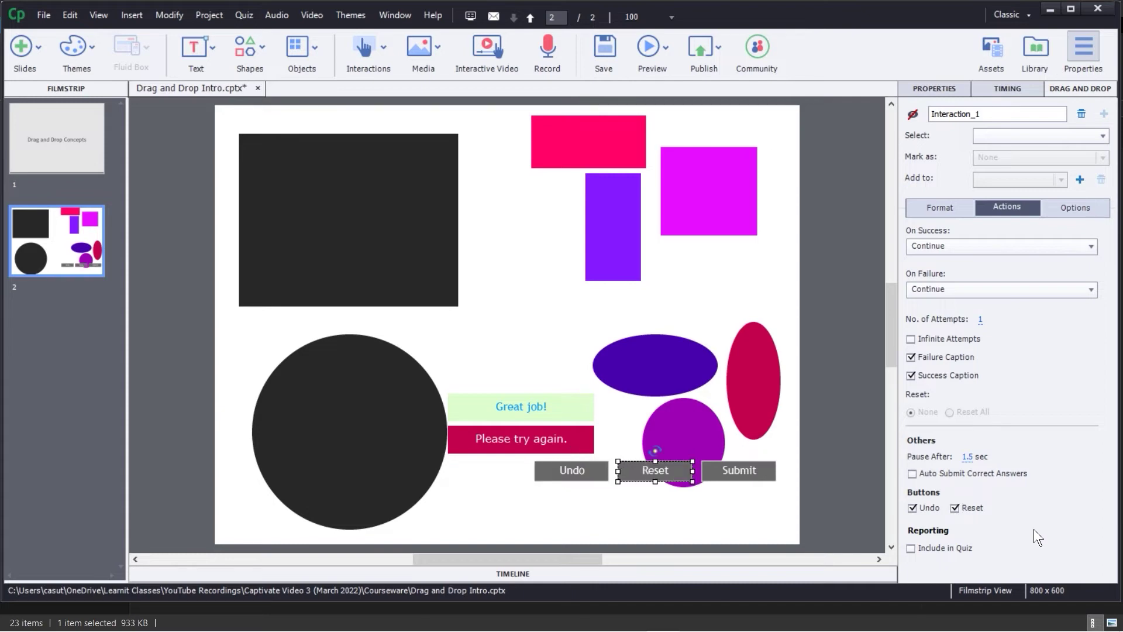
click(910, 550)
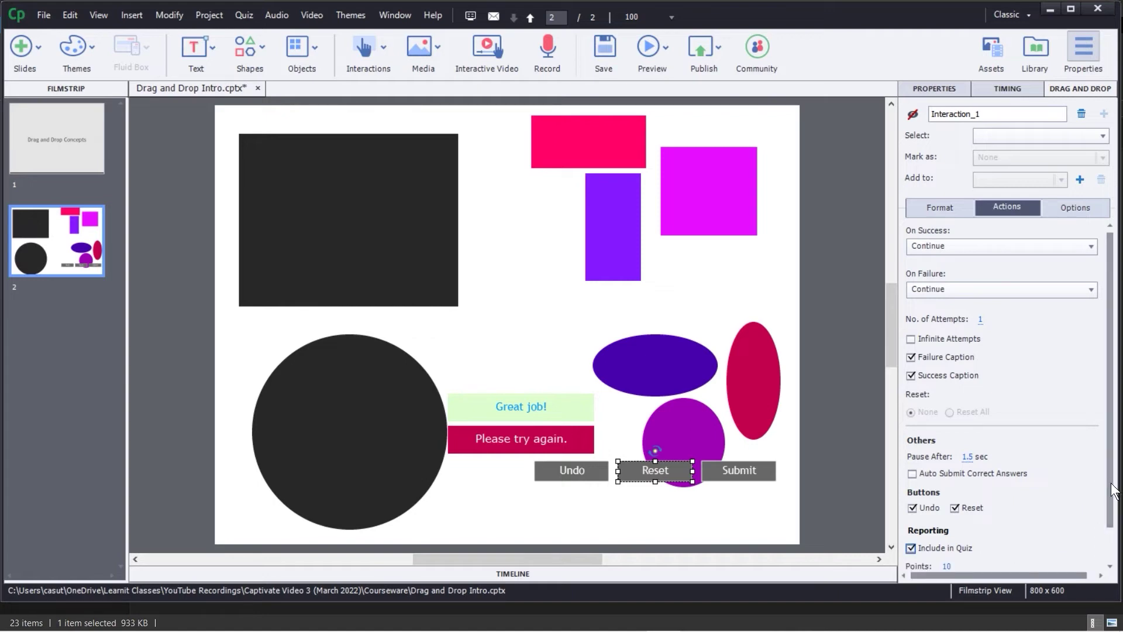
scroll(1111, 486, down, 2)
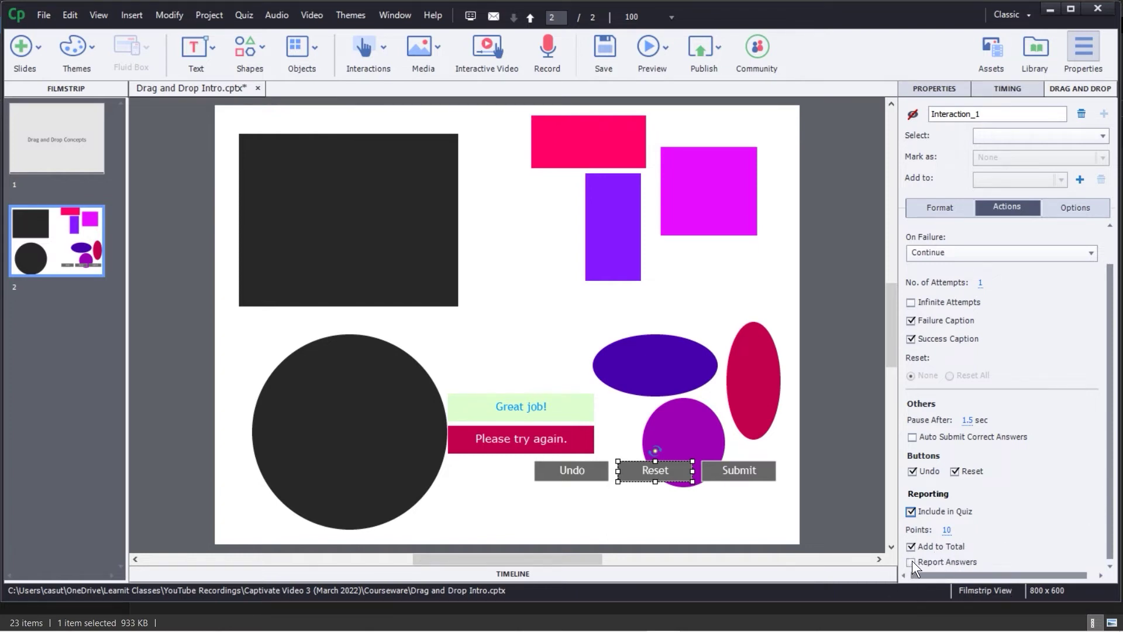
scroll(1100, 341, up, 1)
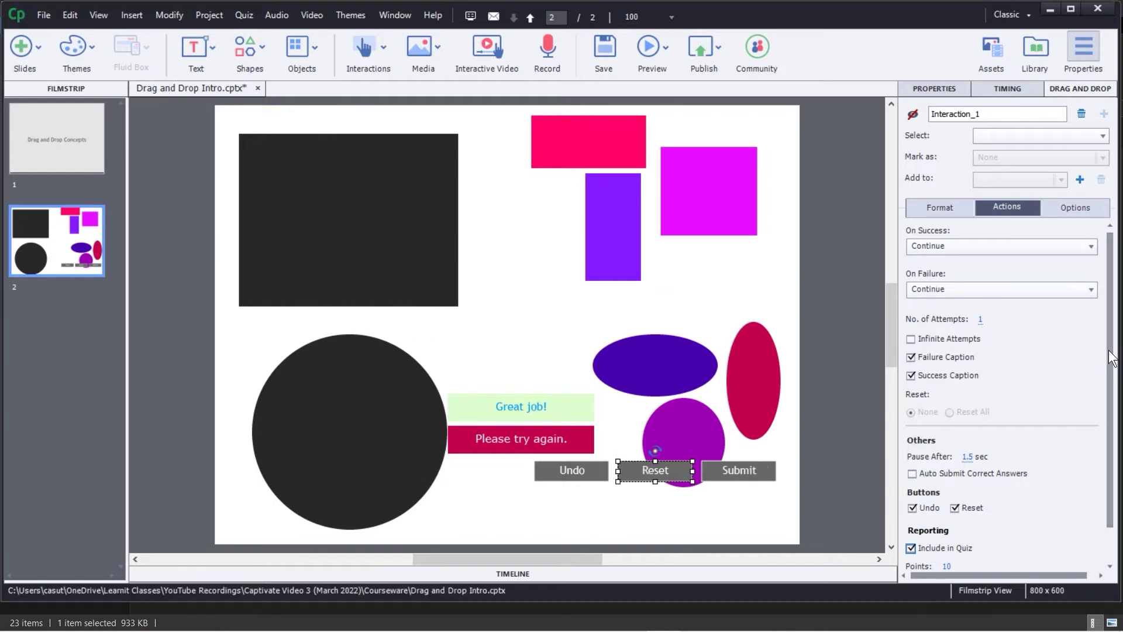
scroll(1108, 362, down, 1)
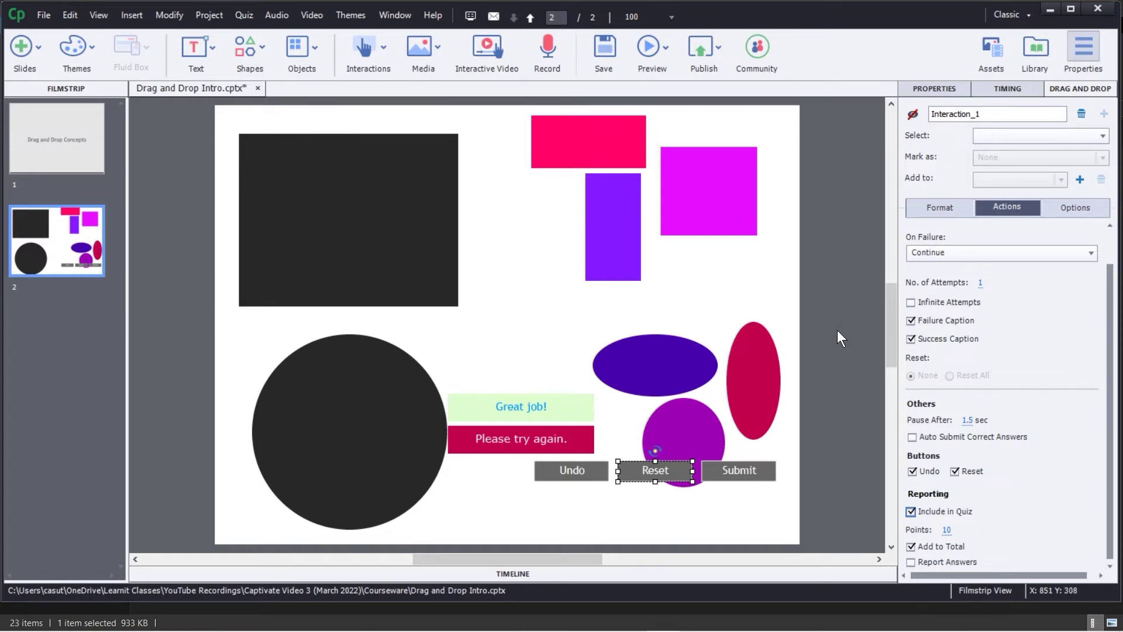
Move the Undo, Reset and Submit buttons together down to the slide's lower edge, clear of the purple circle
shift+click(576, 474)
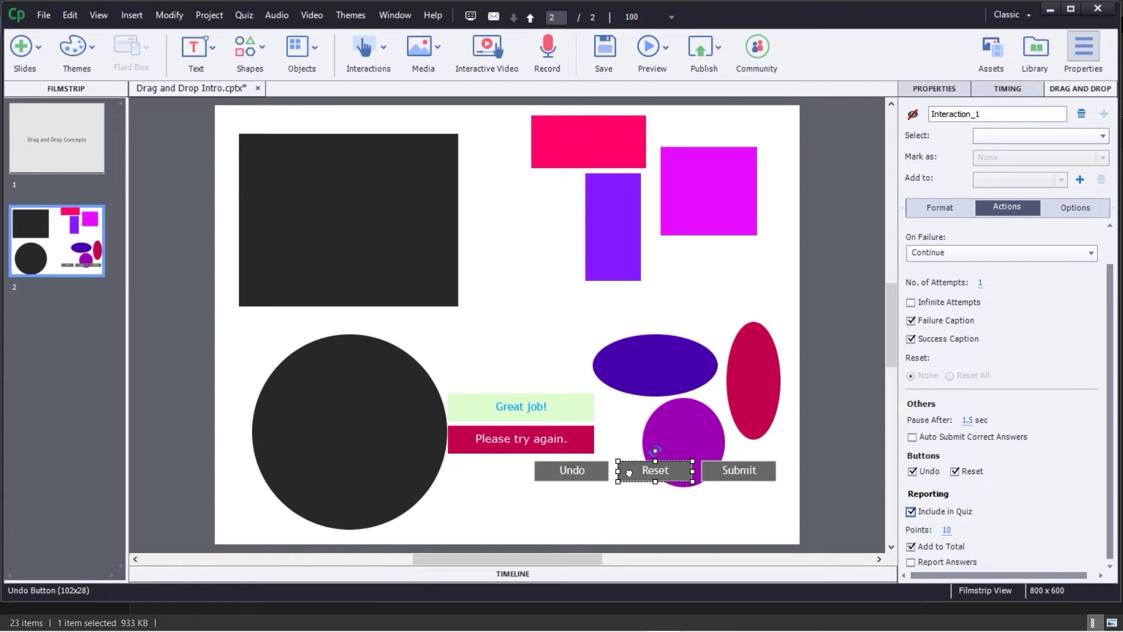
shift+click(738, 477)
drag(739, 484, 748, 516)
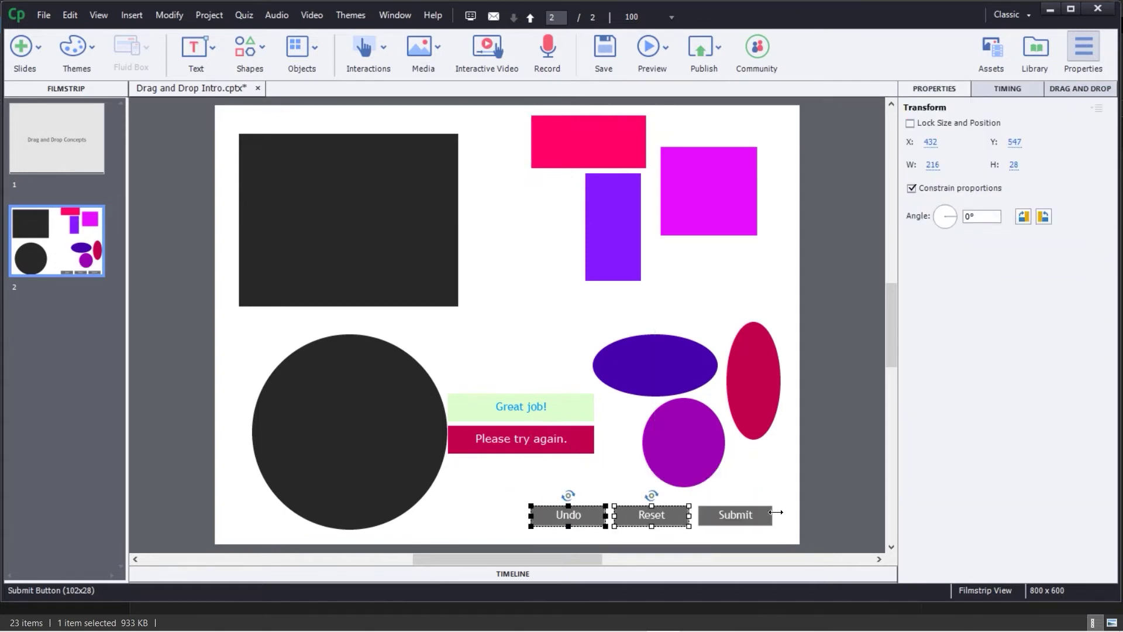
ctrl+click(767, 514)
click(792, 506)
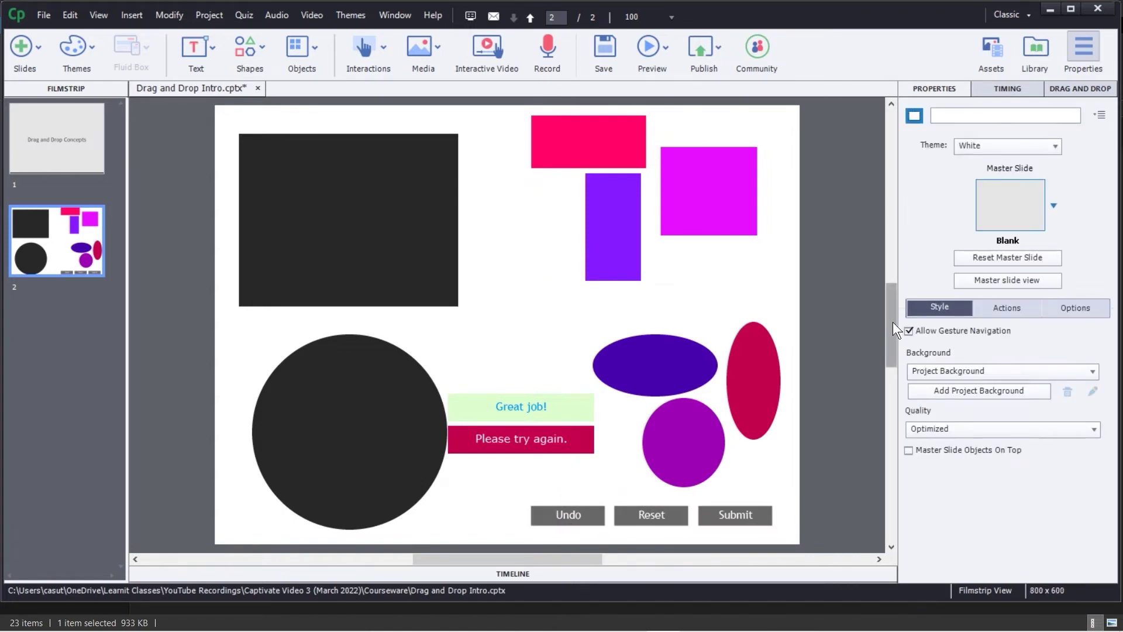
Preview from this slide, place the pink rectangle and the indigo oval on the black rectangle, and undo the oval's placement
mouse_move(892, 322)
mouse_down()
mouse_move(883, 307)
mouse_move(879, 335)
mouse_up()
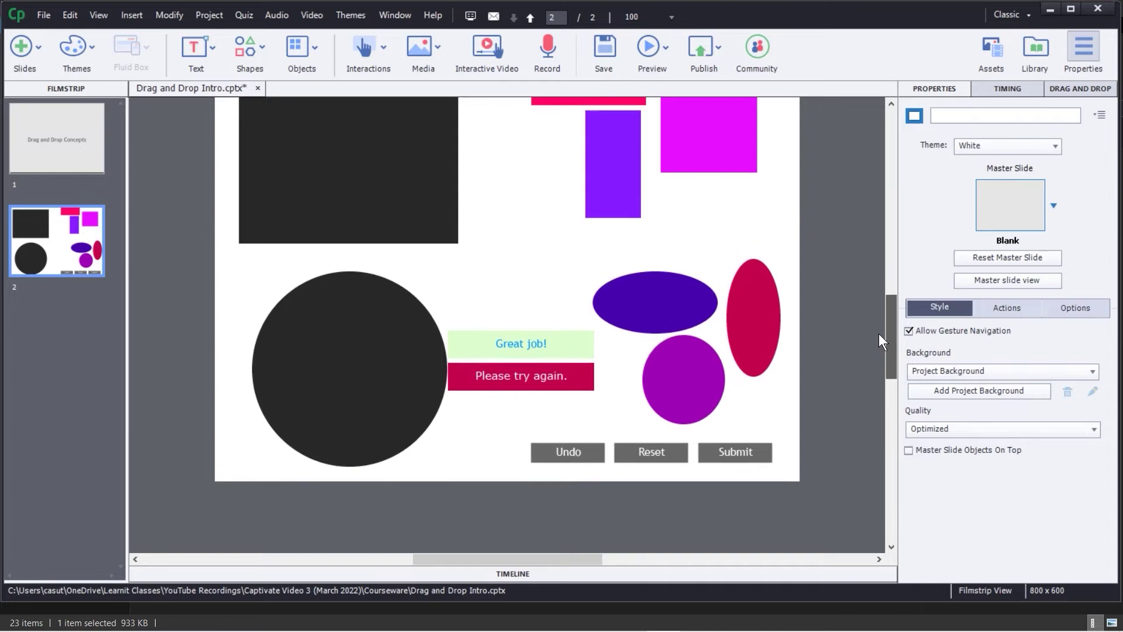
drag(889, 339, 893, 334)
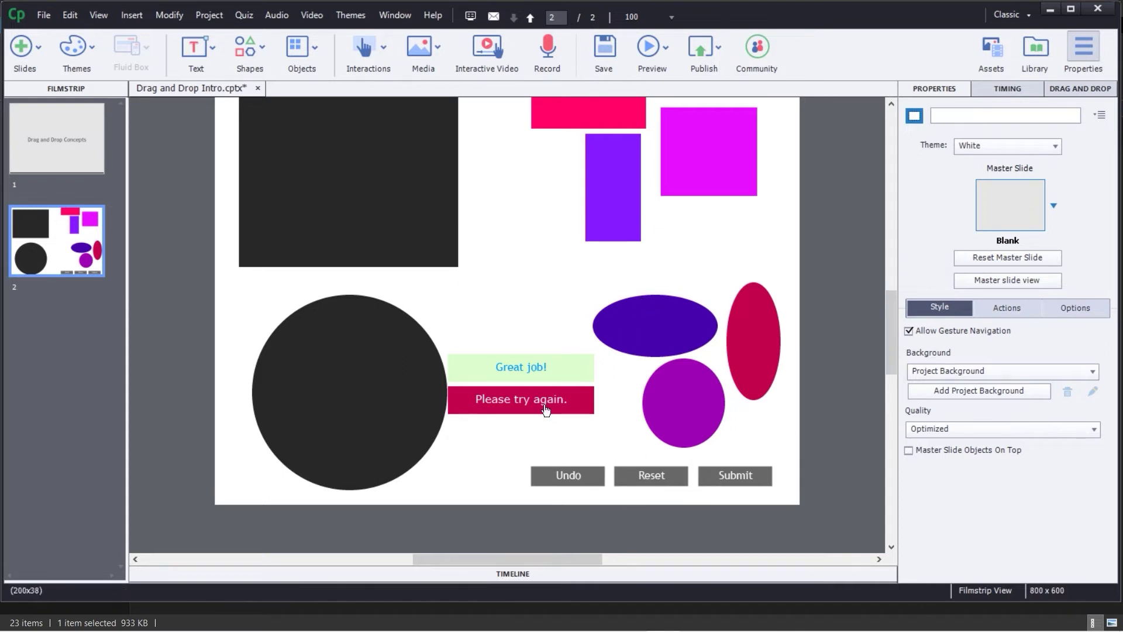
drag(891, 297, 892, 279)
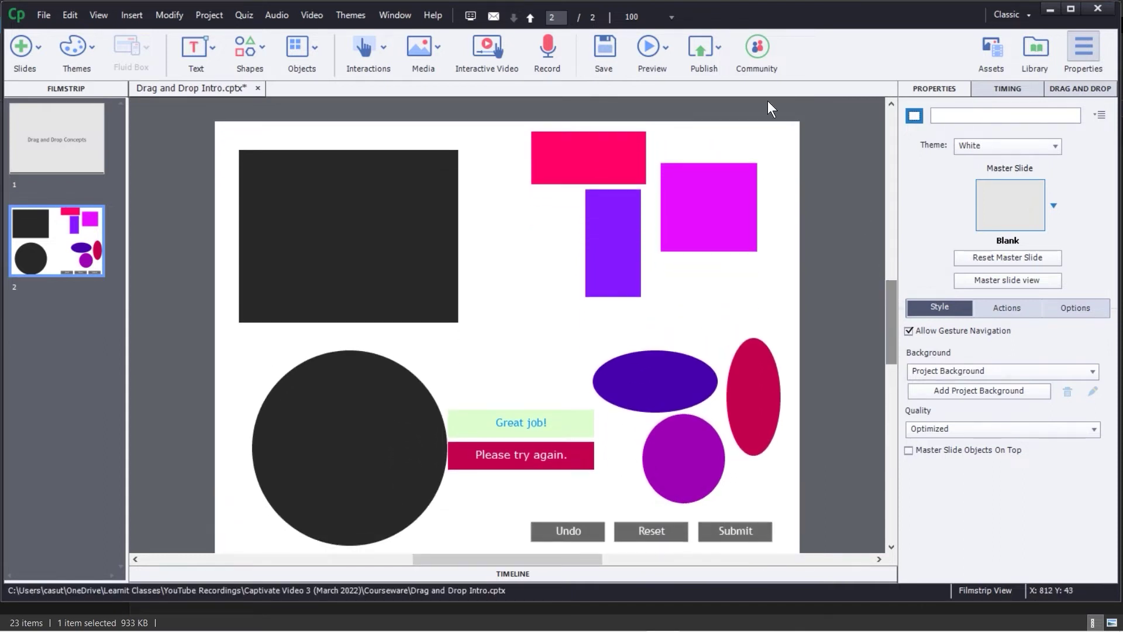
click(657, 47)
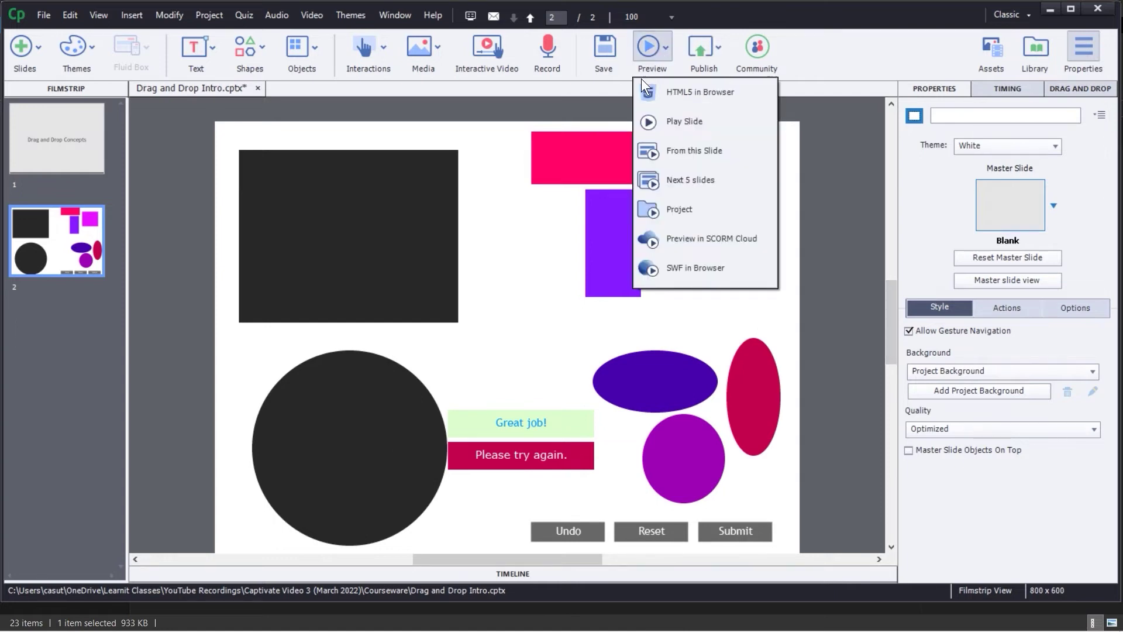
click(662, 152)
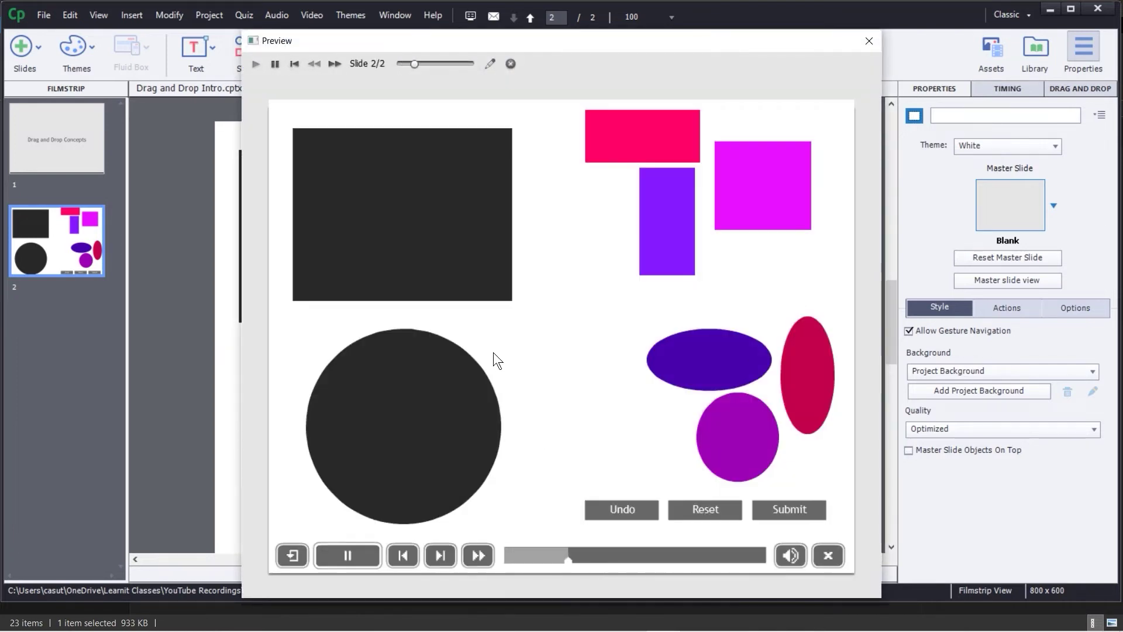
drag(642, 150, 482, 195)
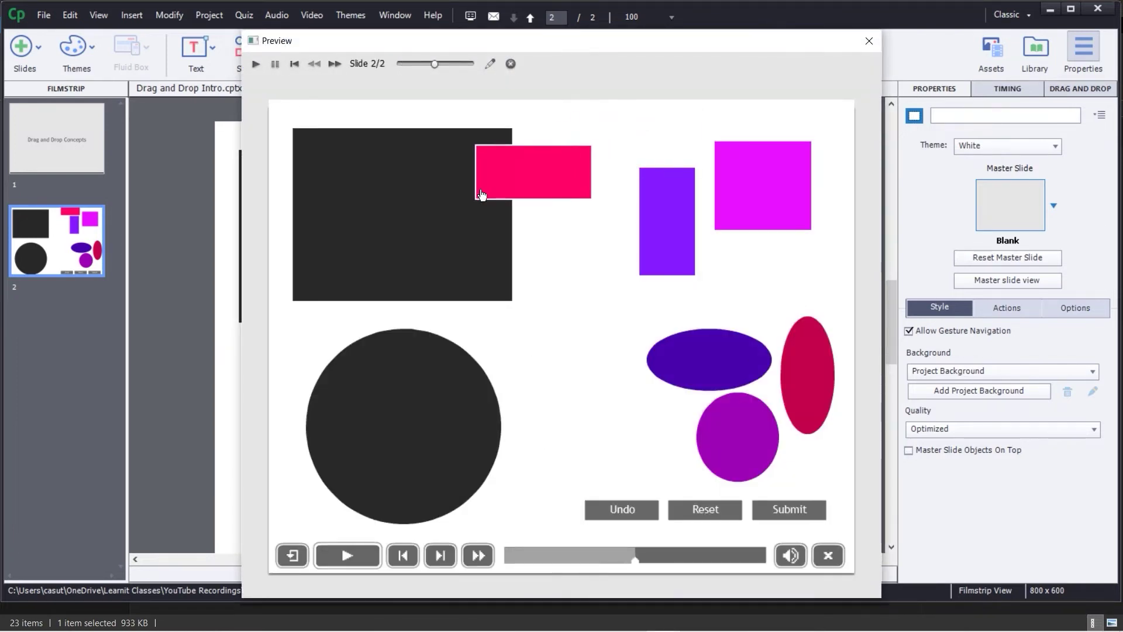
drag(687, 351, 445, 260)
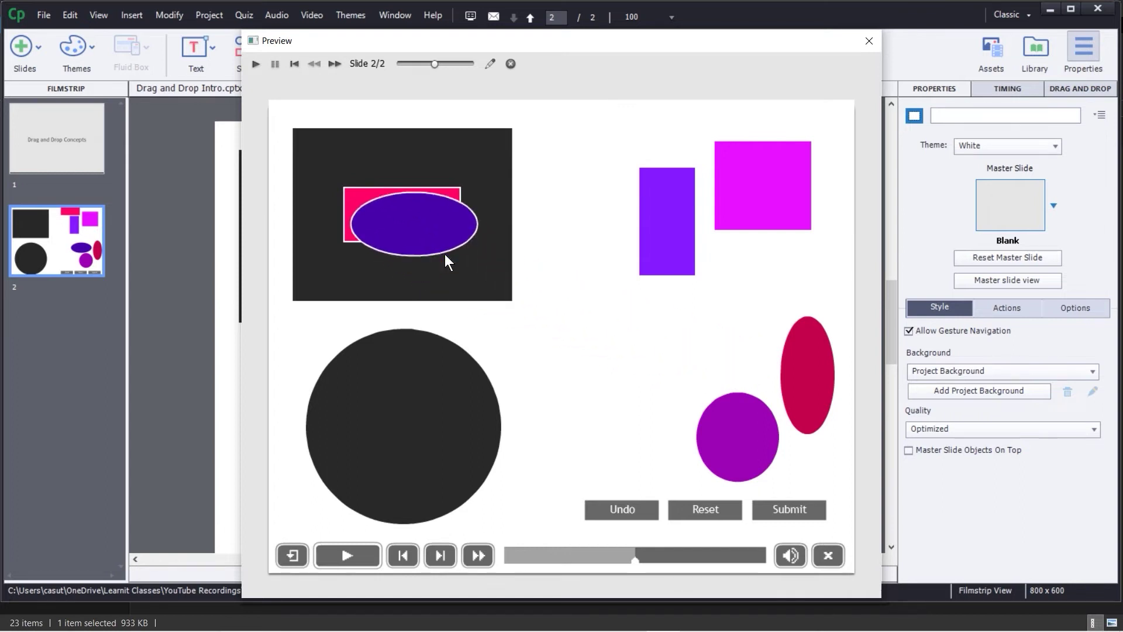
click(628, 504)
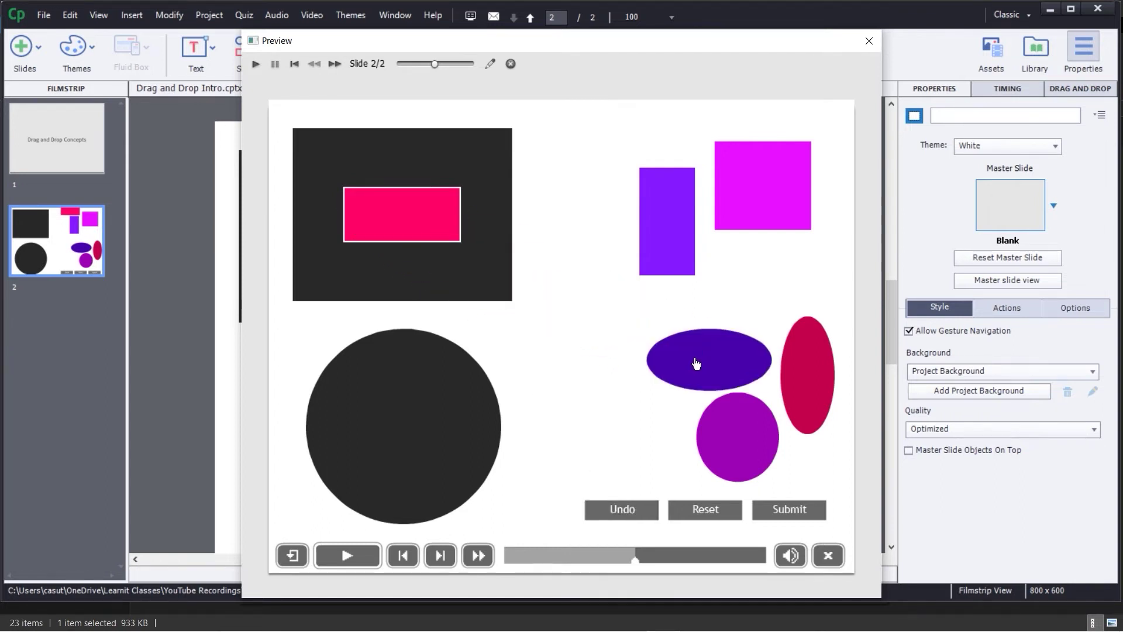
Place the indigo oval and the violet rectangle on the black circle in the preview, and undo the rectangle's placement
drag(695, 363, 427, 406)
drag(657, 241, 422, 405)
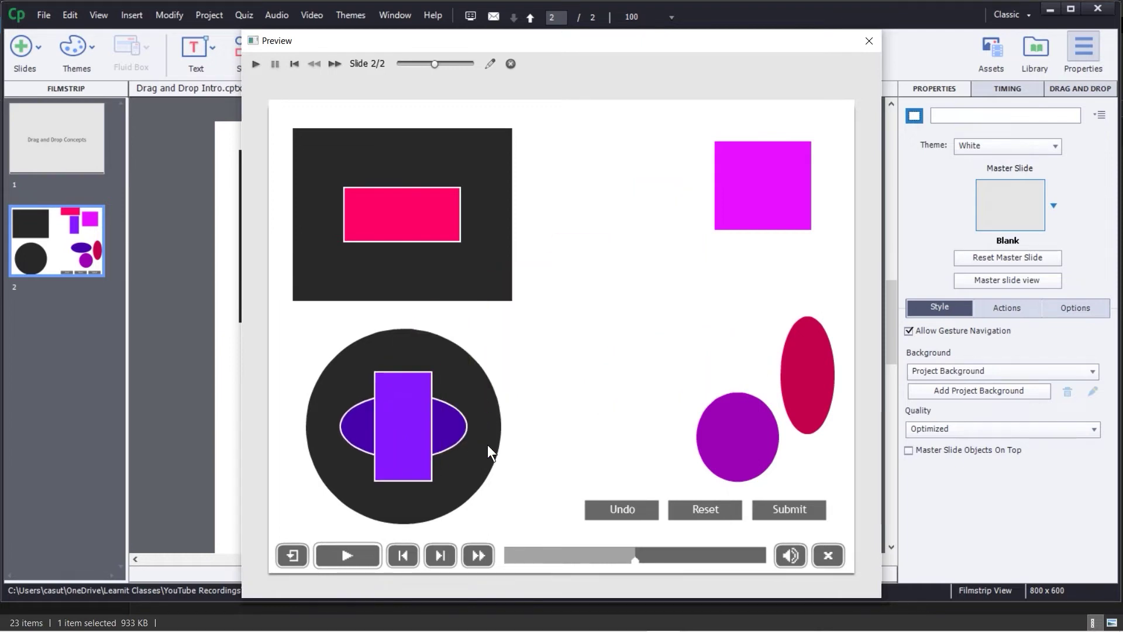
click(619, 510)
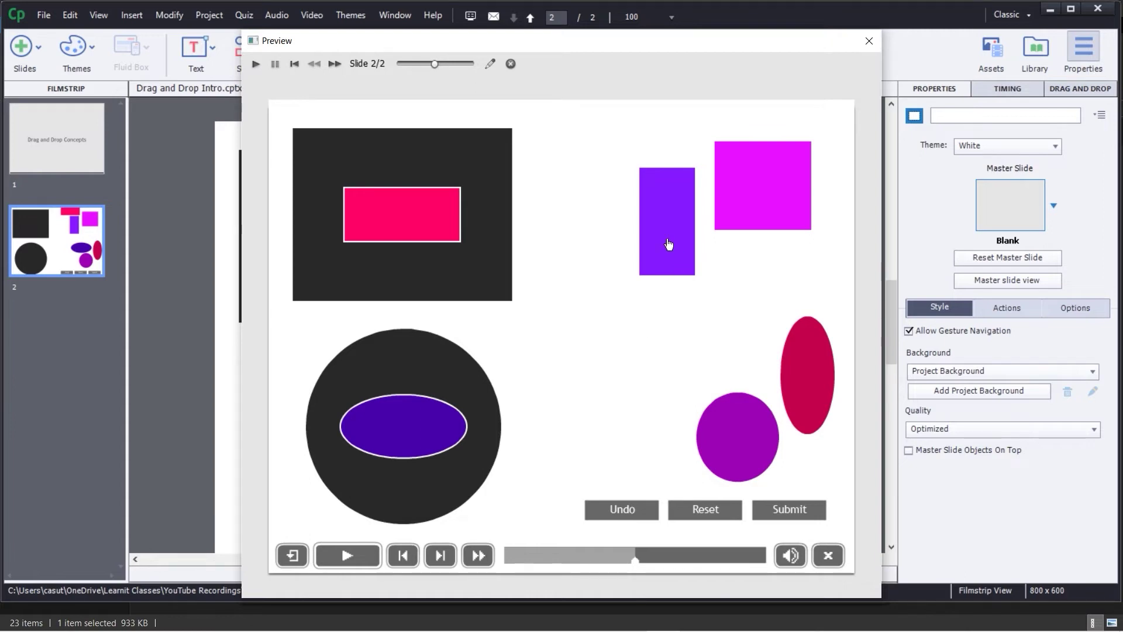
Place the violet rectangle and purple circle on the black rectangle and the magenta square on the black circle, and reset the interaction
drag(669, 244, 433, 242)
drag(719, 228, 410, 410)
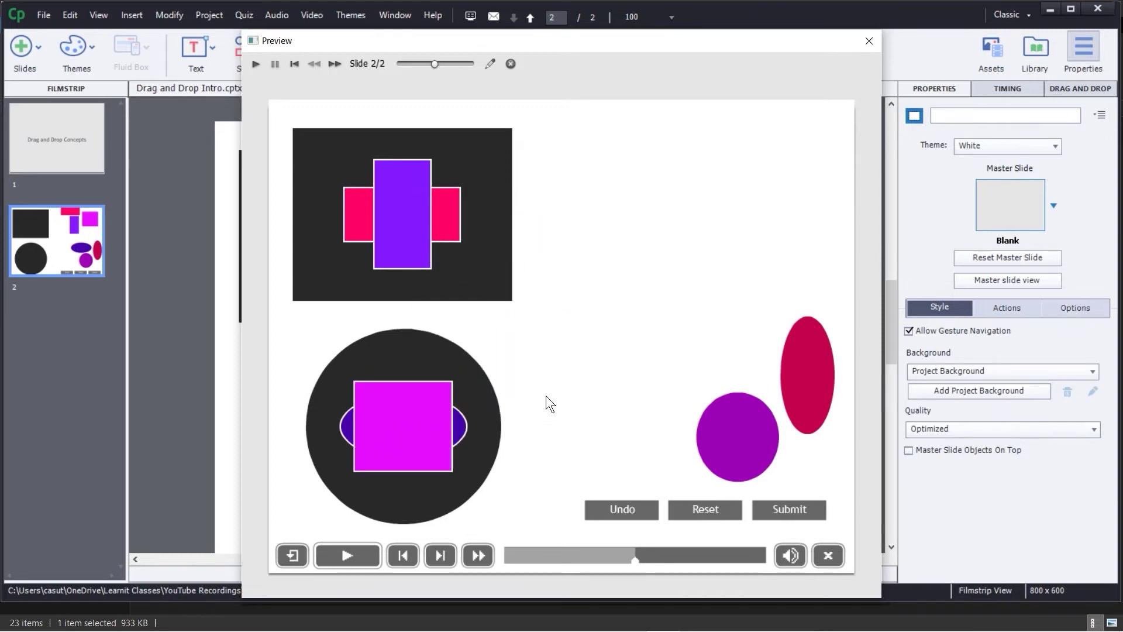
drag(696, 432, 409, 241)
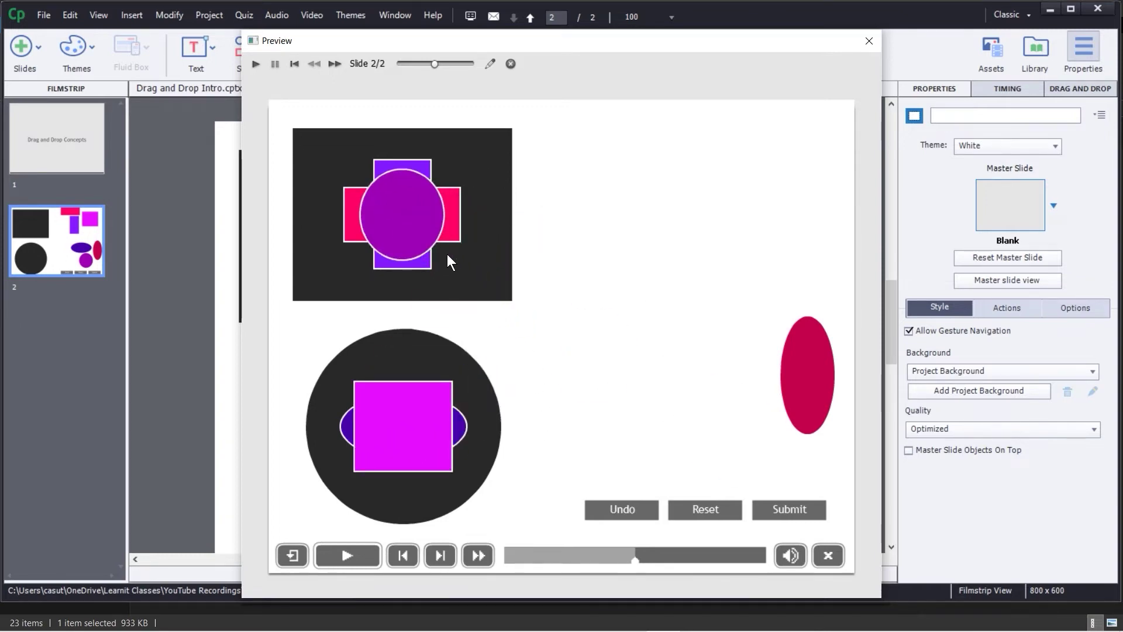
click(713, 507)
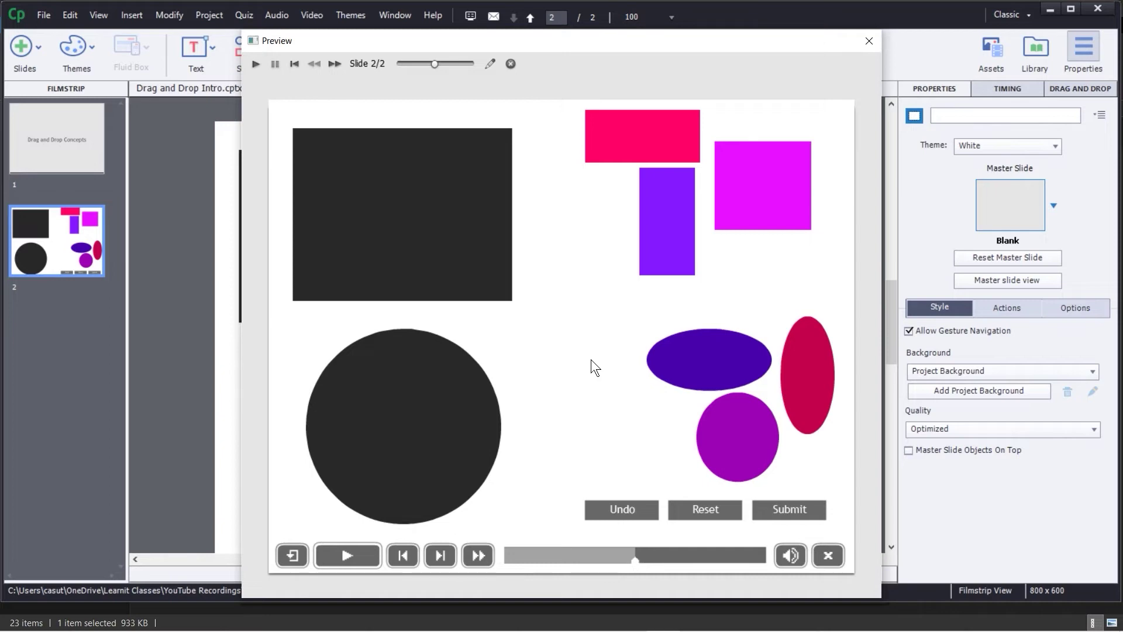
Sort all rectangles onto the black rectangle and all ovals onto the black circle, submit the answer and close the preview
drag(615, 142, 386, 216)
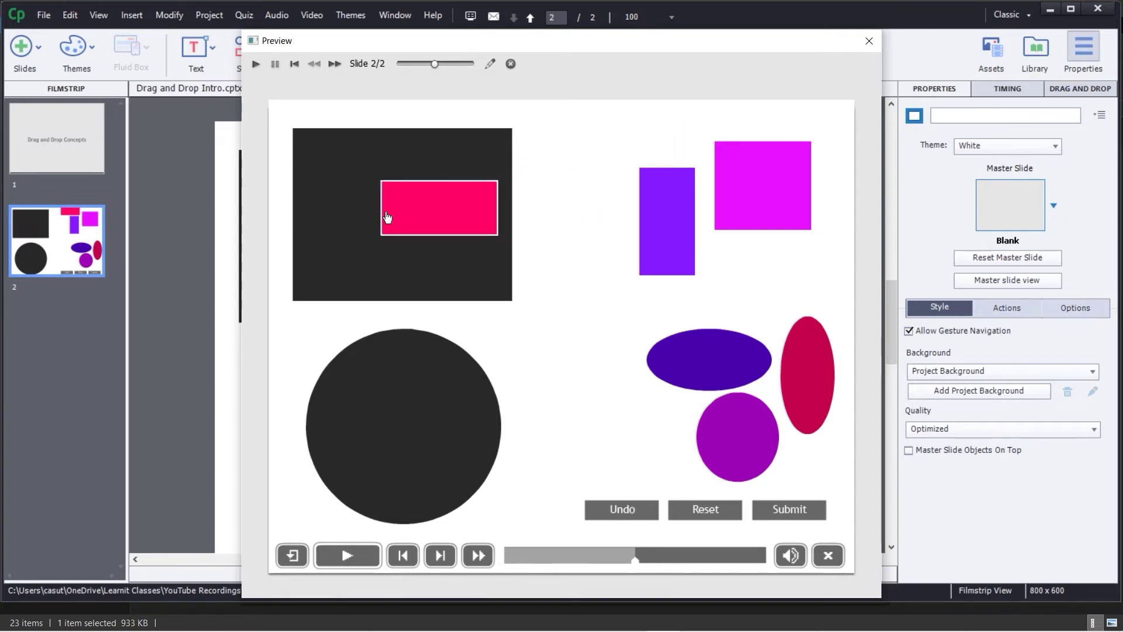
drag(667, 223, 418, 222)
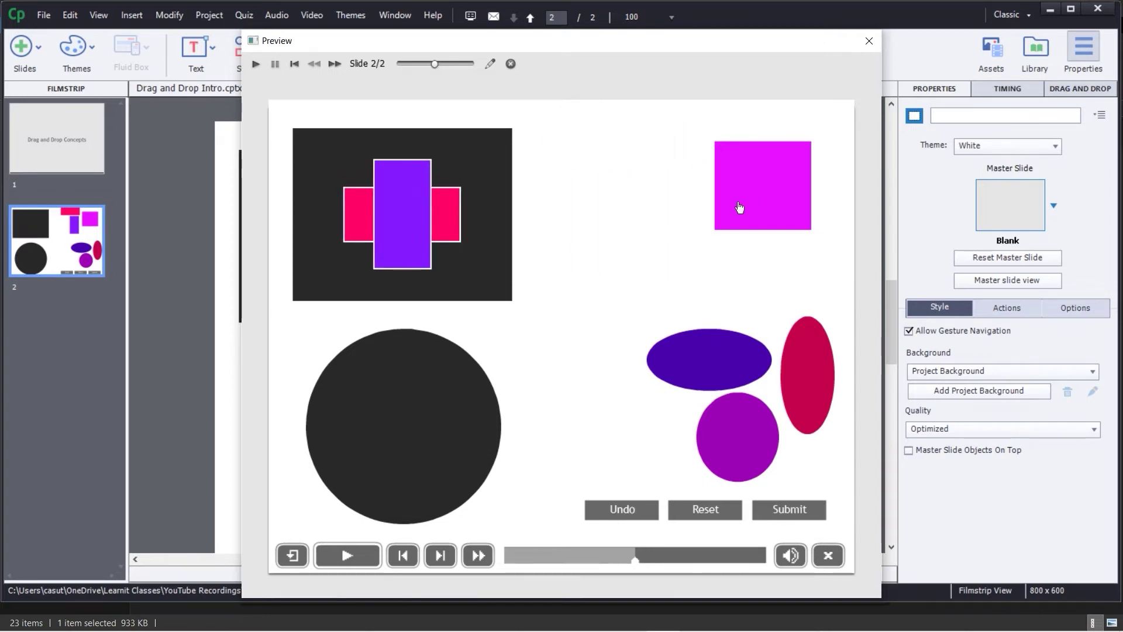
drag(740, 208, 424, 221)
drag(695, 359, 386, 411)
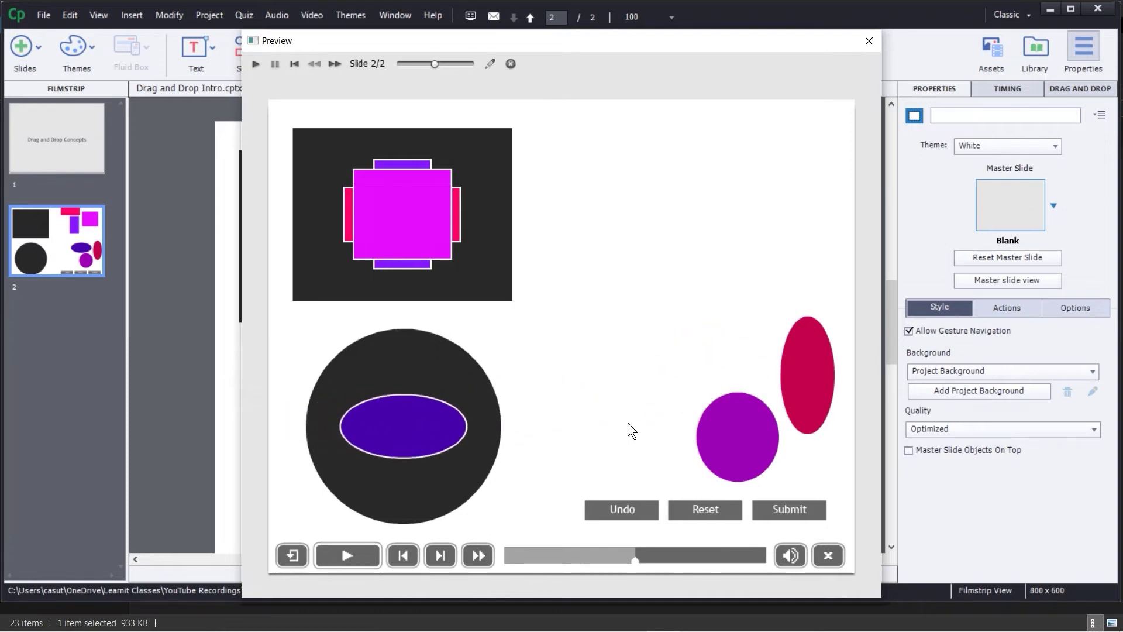
drag(713, 437, 430, 421)
drag(805, 398, 403, 447)
click(785, 510)
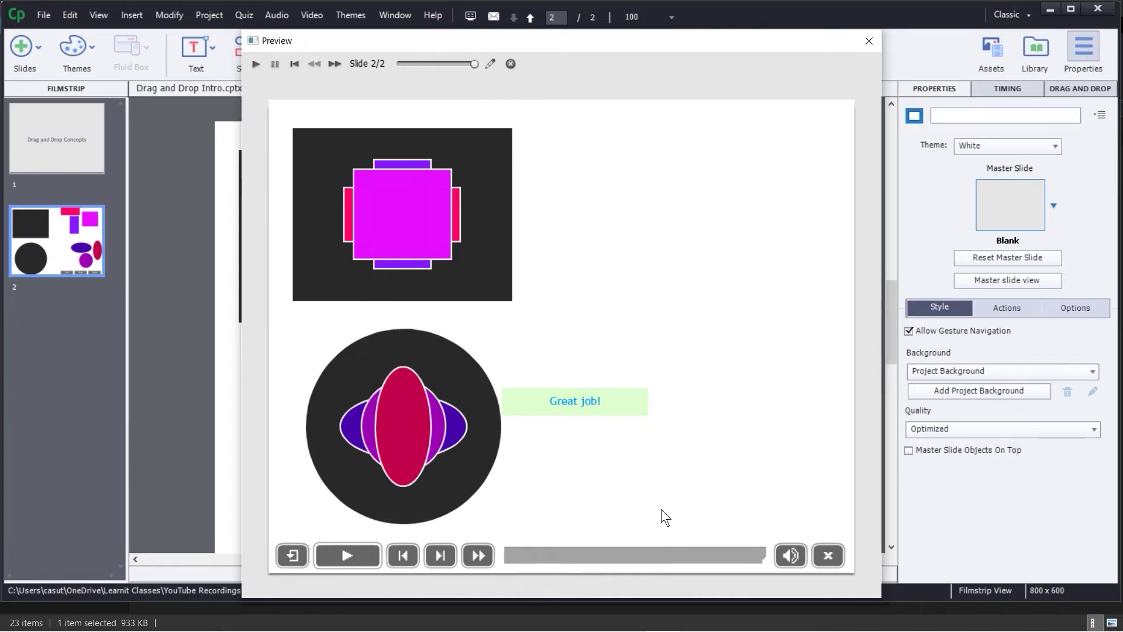
click(872, 39)
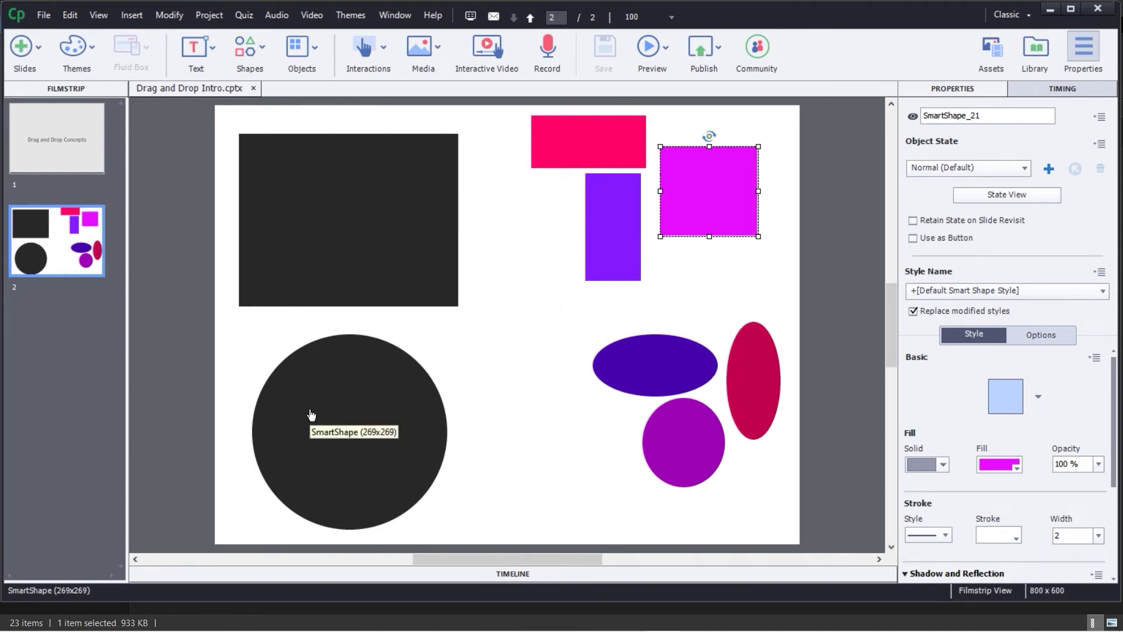
Start the Drag and Drop interaction wizard for the shapes on slide 2
click(844, 242)
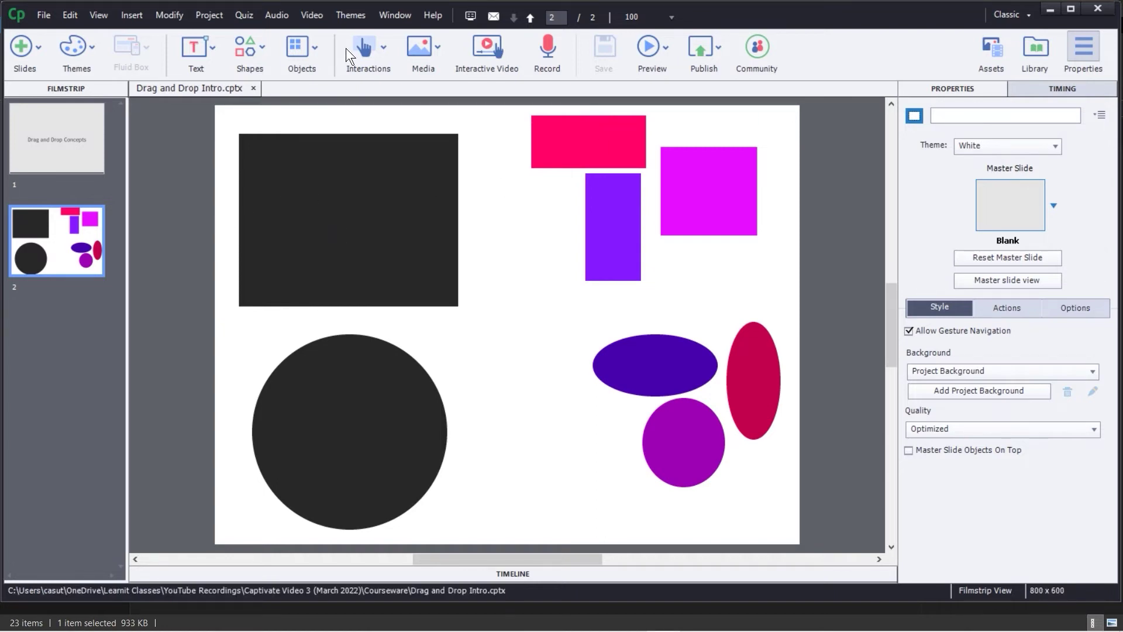
click(364, 44)
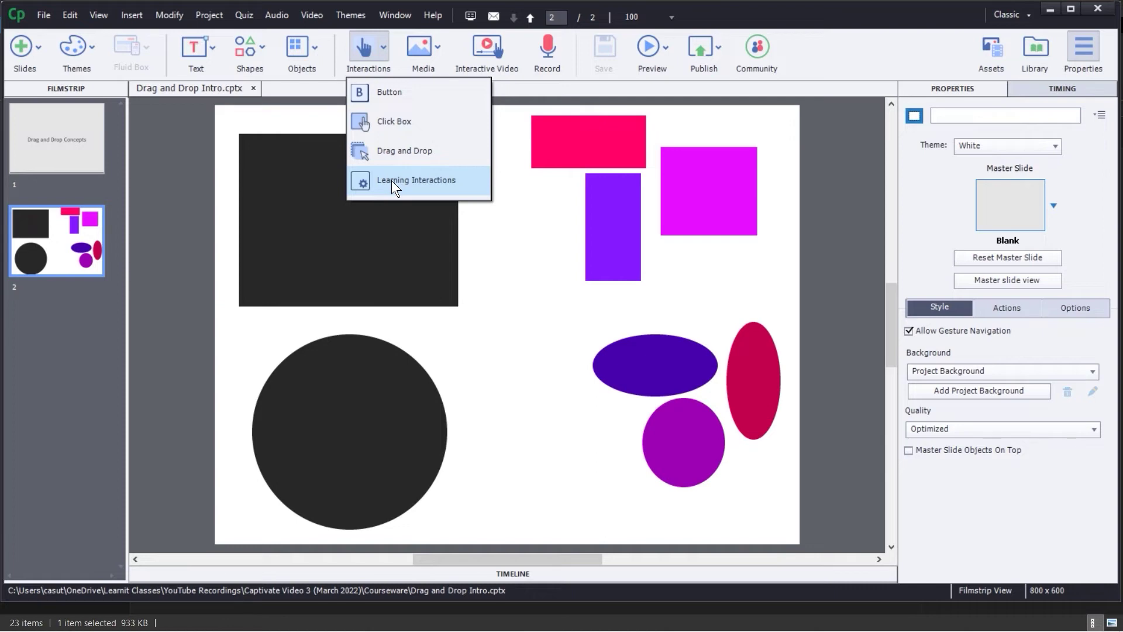
click(378, 153)
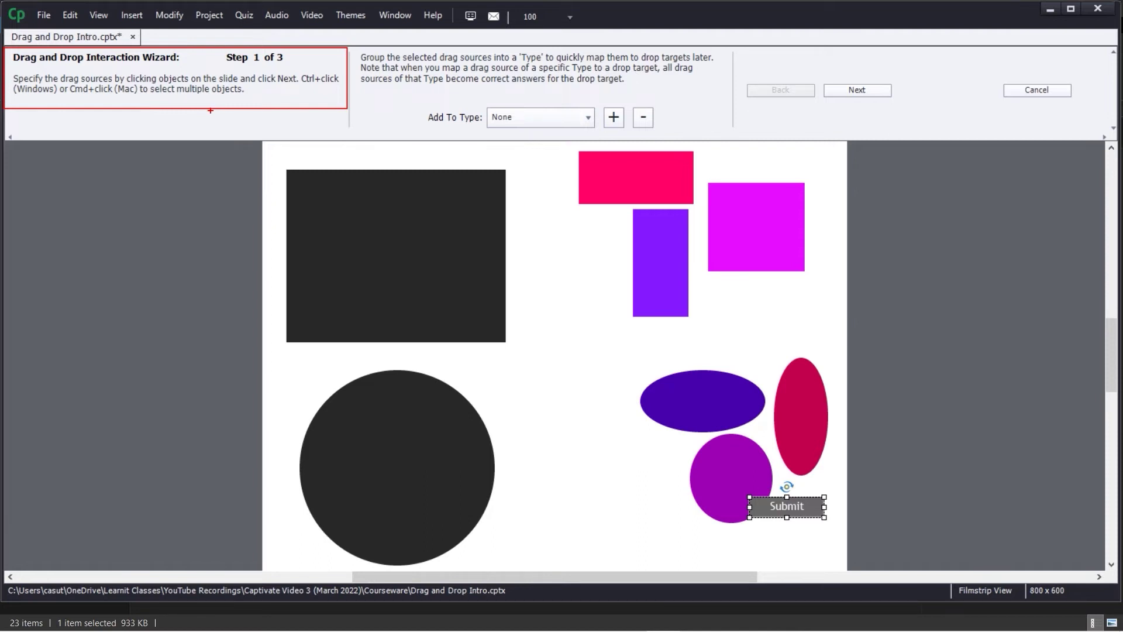
key(Escape)
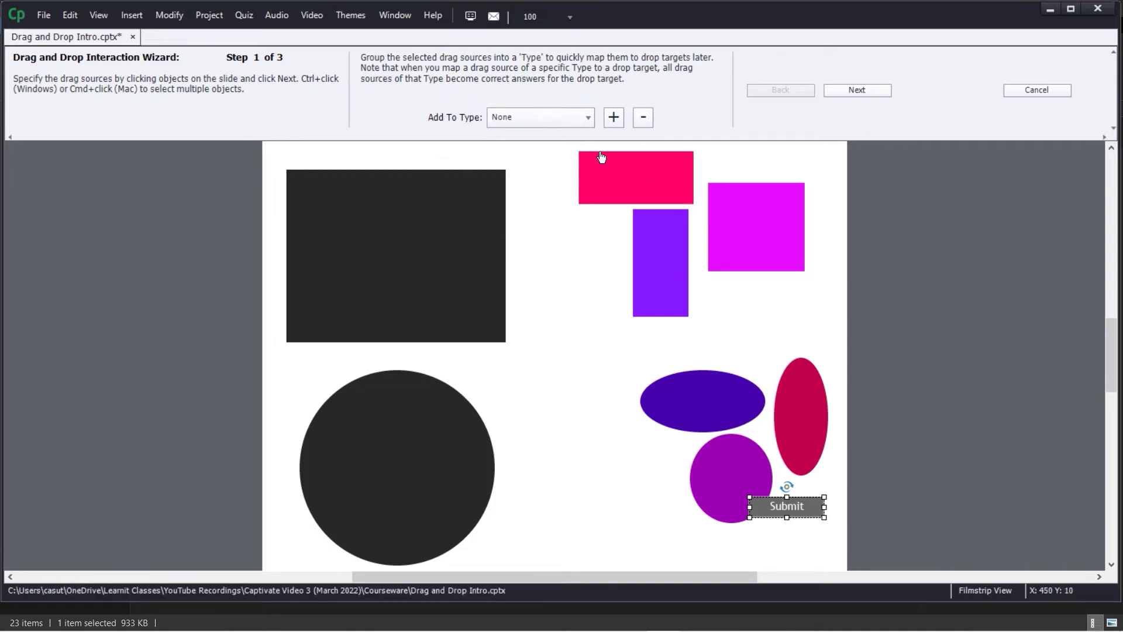
Mark the pink, magenta and violet rectangles as drag sources and group them in a new type named Rectangles
click(612, 171)
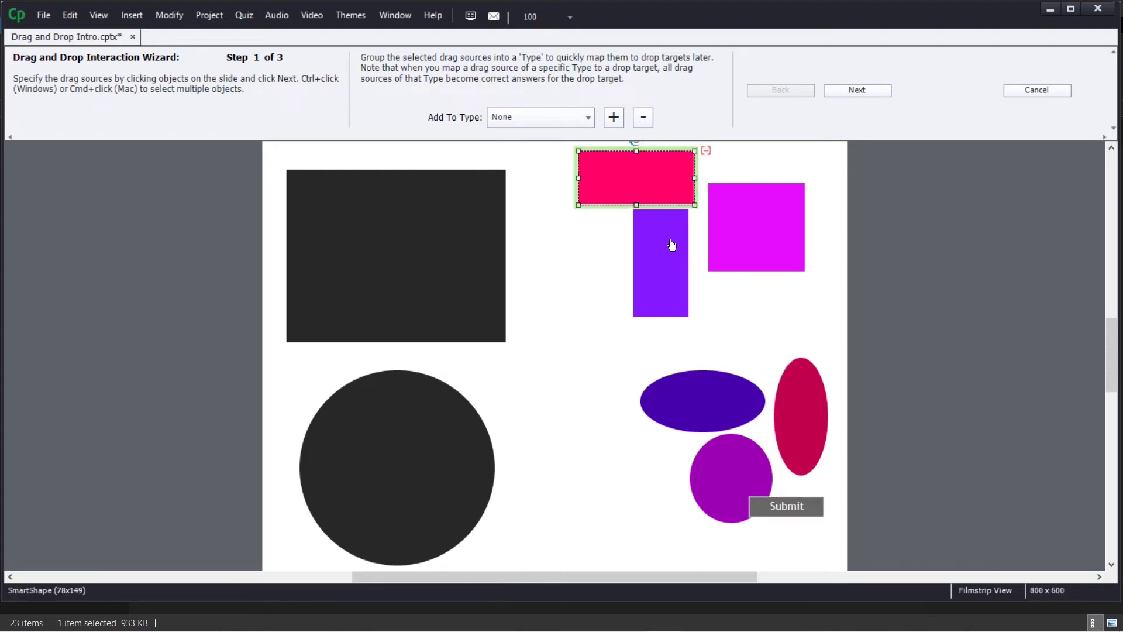
ctrl+click(766, 221)
ctrl+click(660, 257)
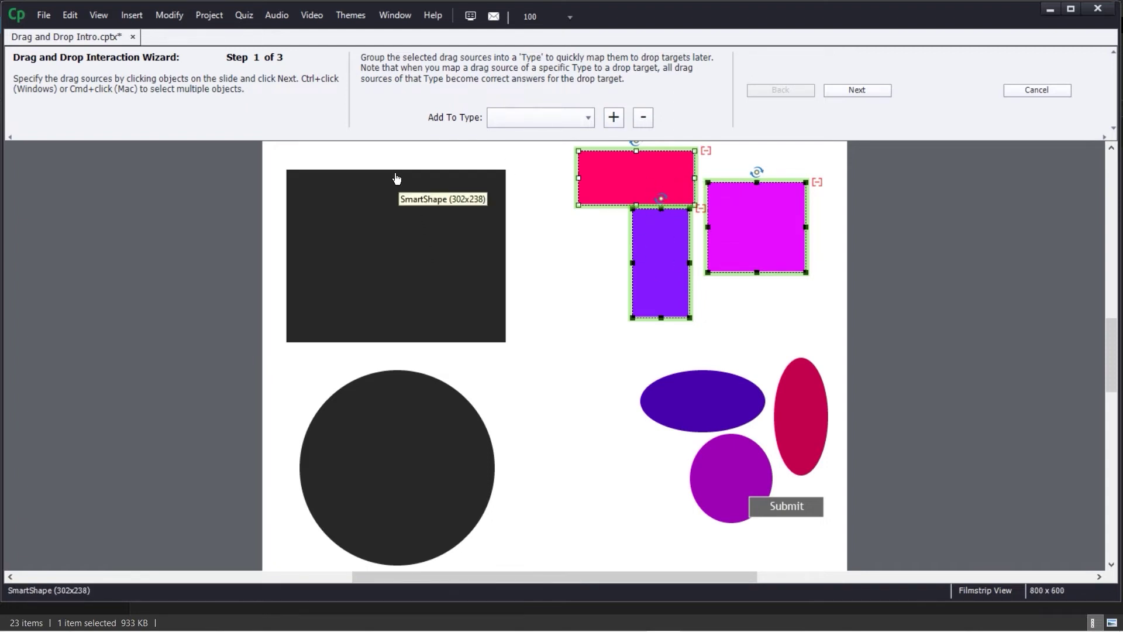
click(613, 117)
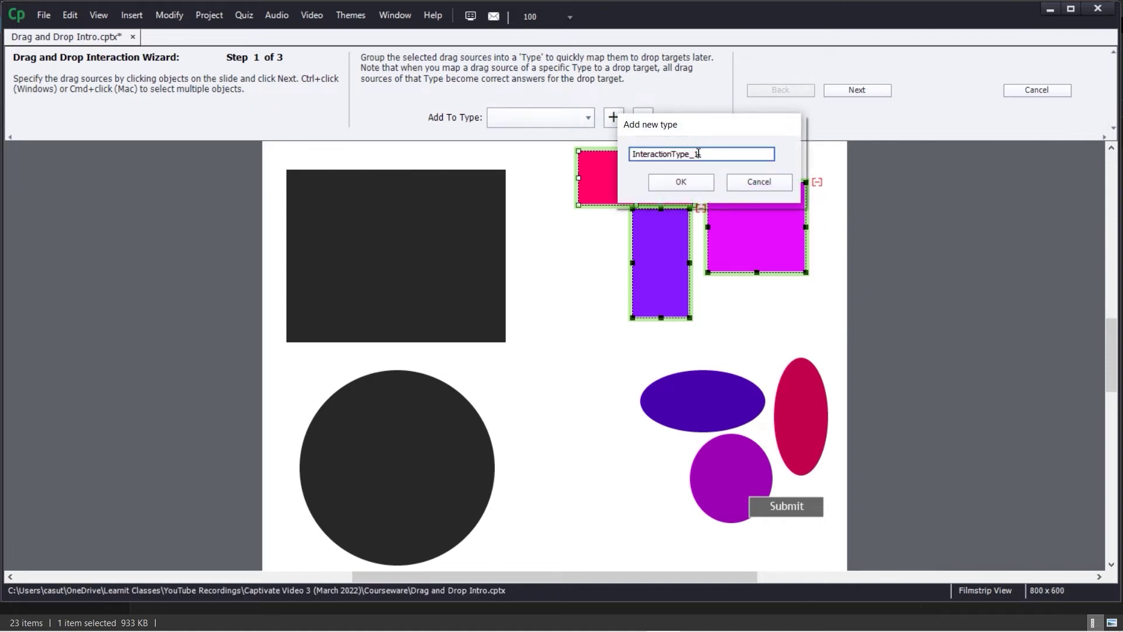
drag(705, 153, 566, 157)
text(Rec)
key(BackSpace)
key(BackSpace)
text(ectangles)
click(677, 184)
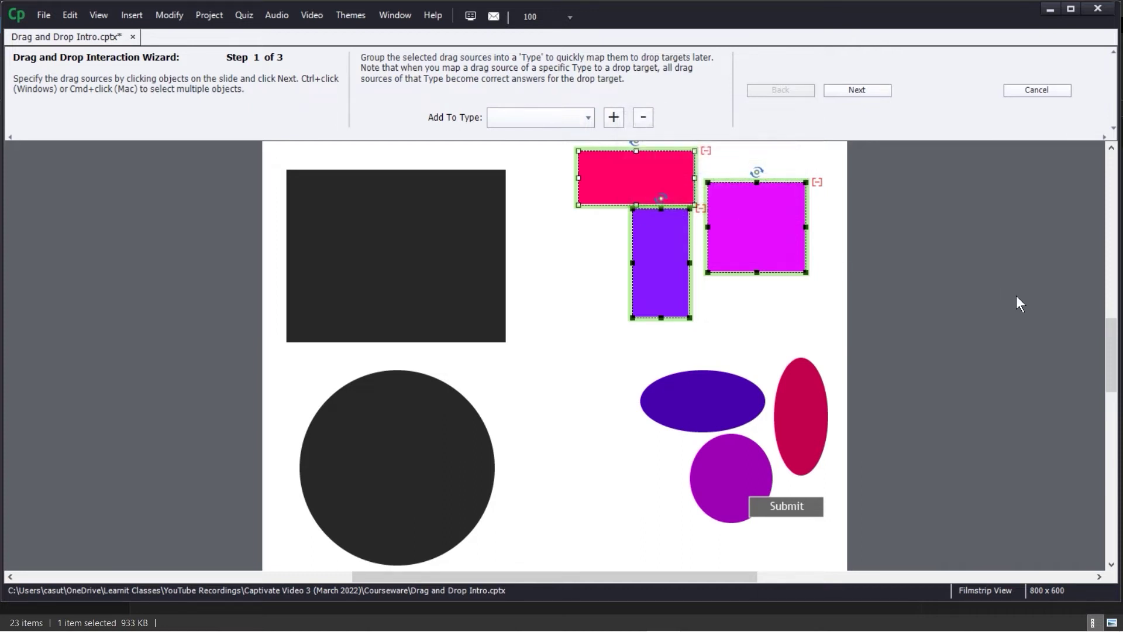
click(834, 331)
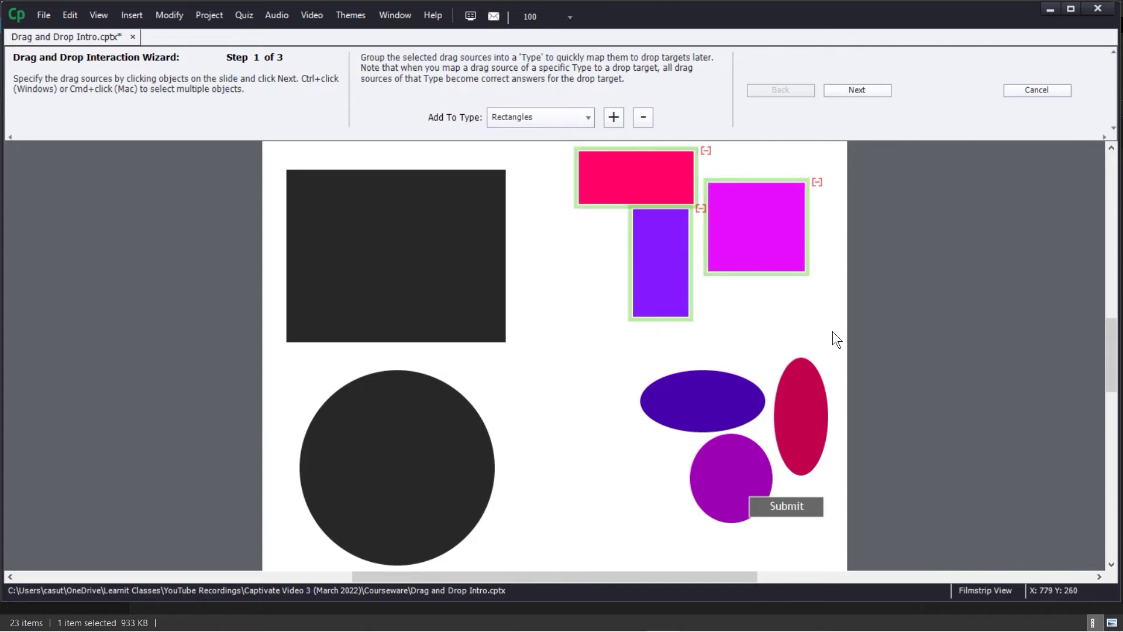
Mark the two ovals and the purple circle as drag sources in a new type named Ovals and finish the drag-source stage
click(700, 391)
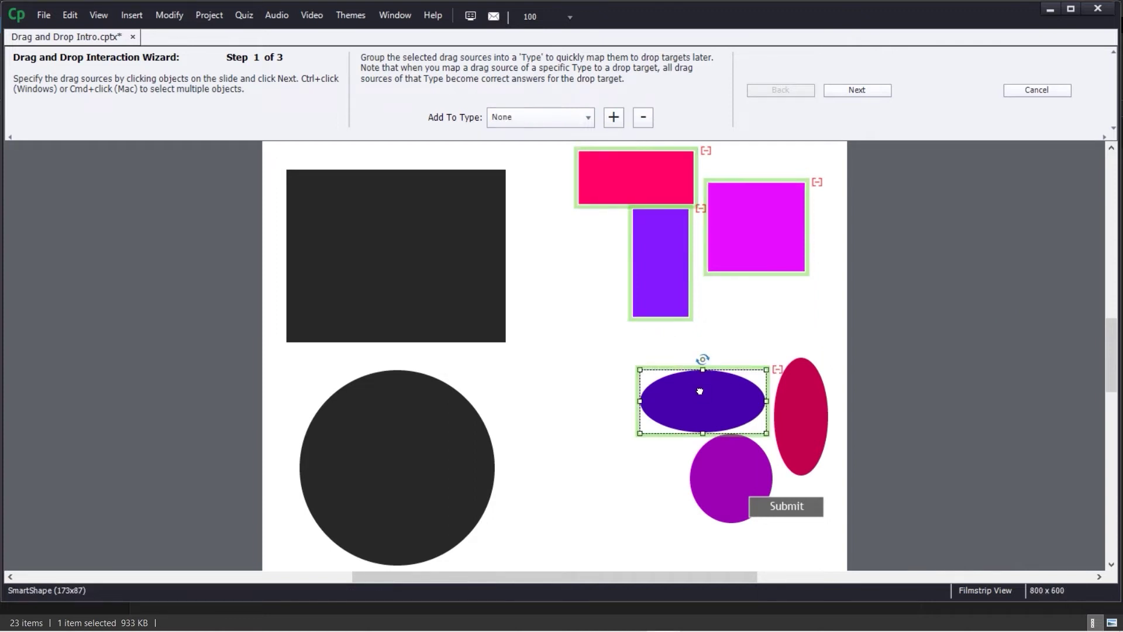
ctrl+click(714, 471)
ctrl+click(801, 410)
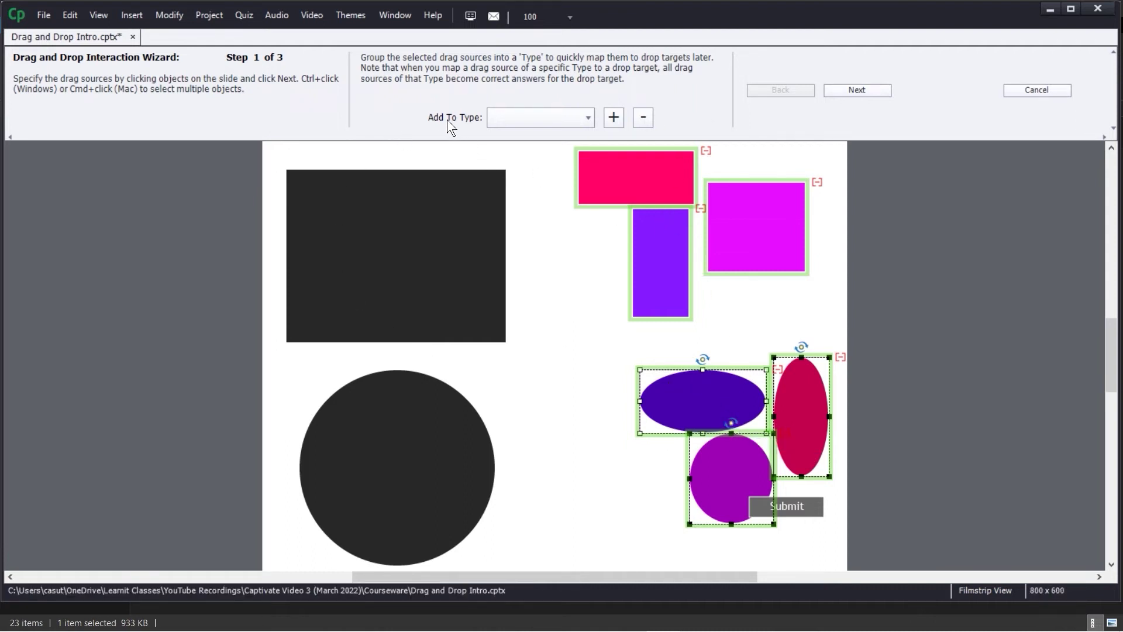
click(612, 115)
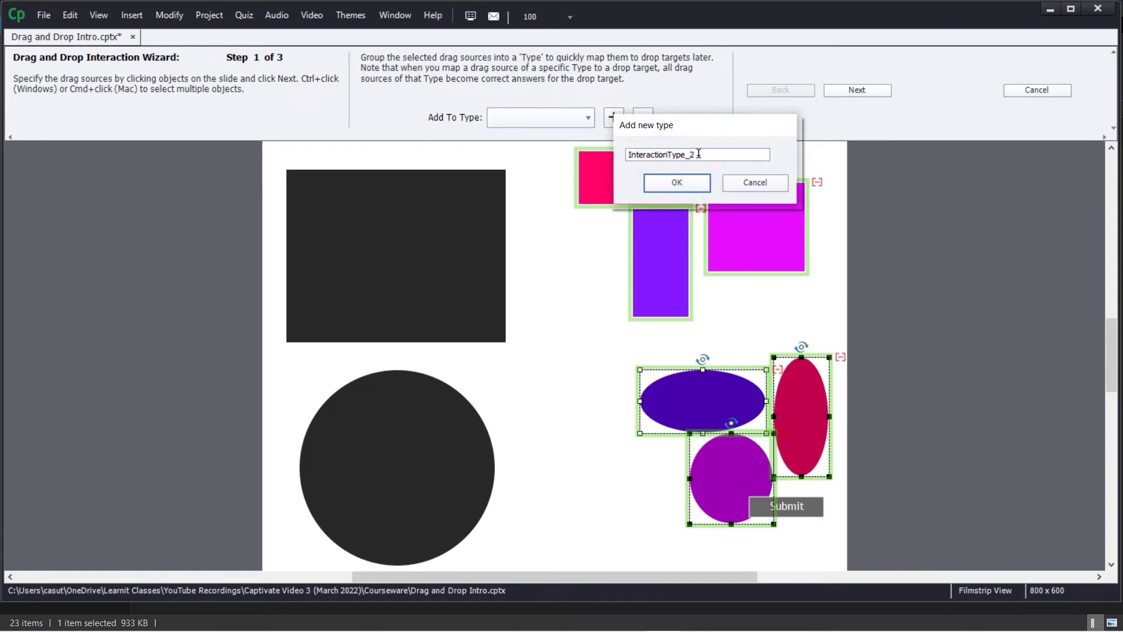
drag(699, 155, 579, 142)
text(Ovals)
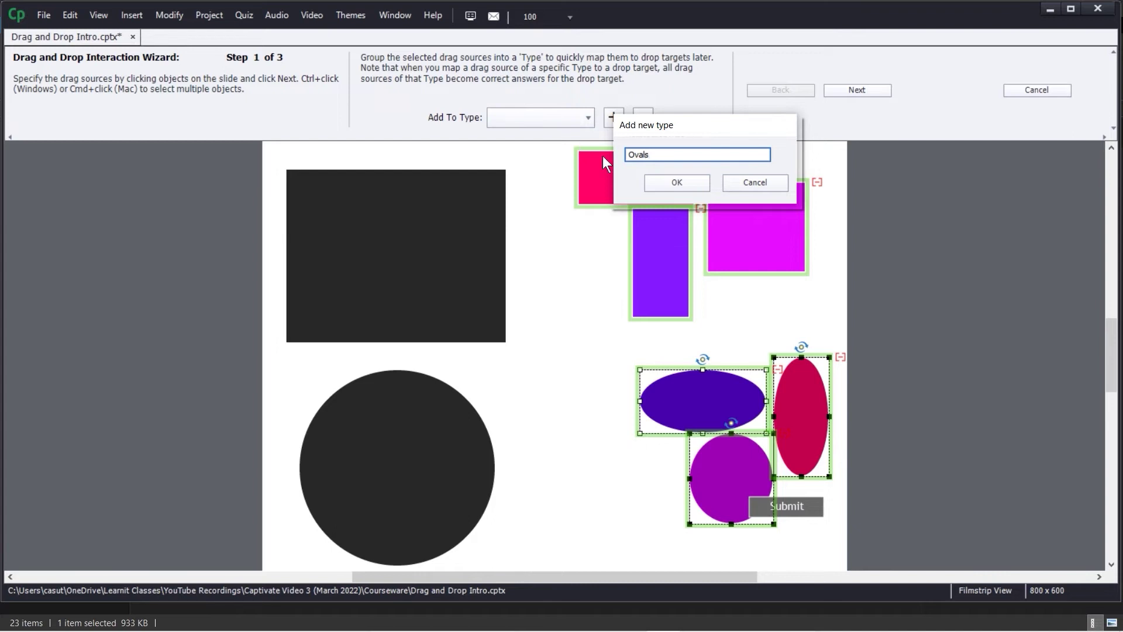
click(677, 183)
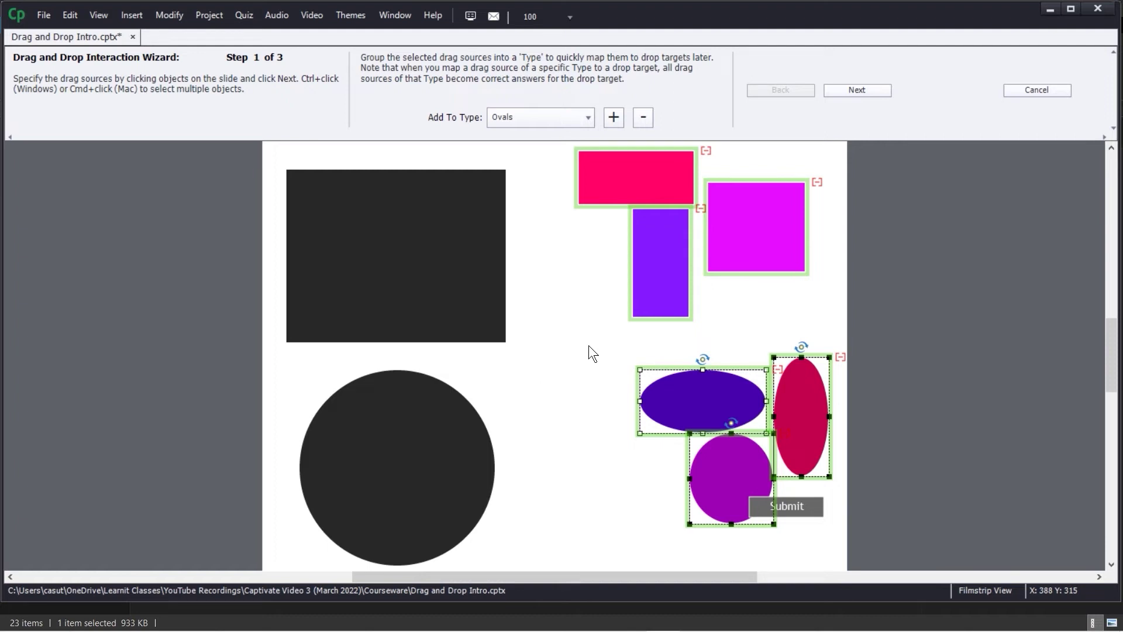
click(817, 306)
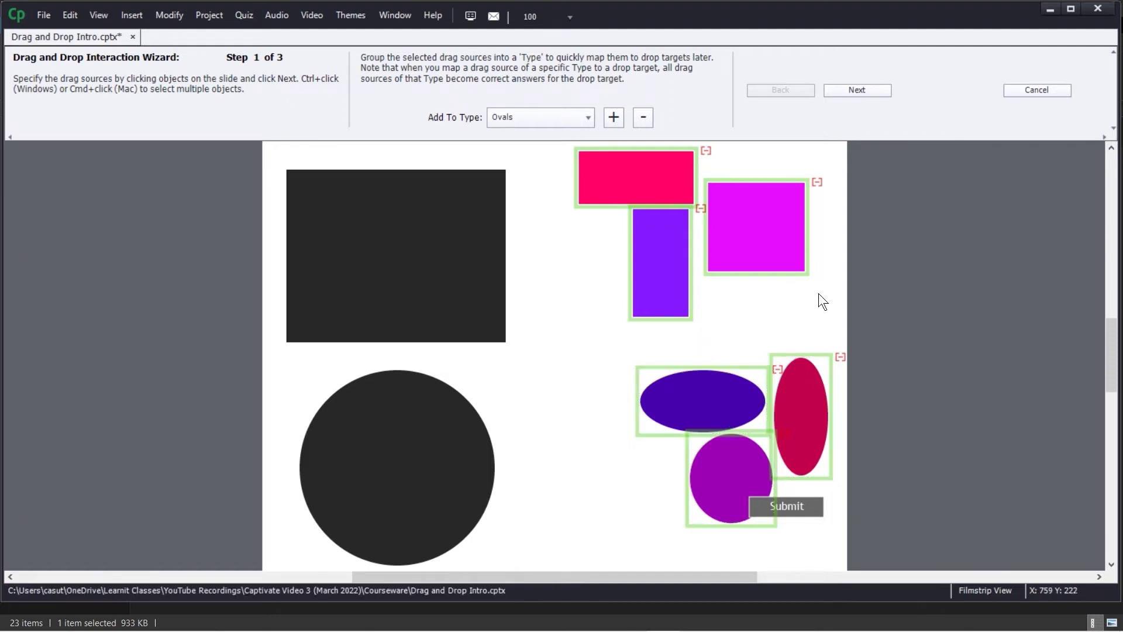
click(872, 88)
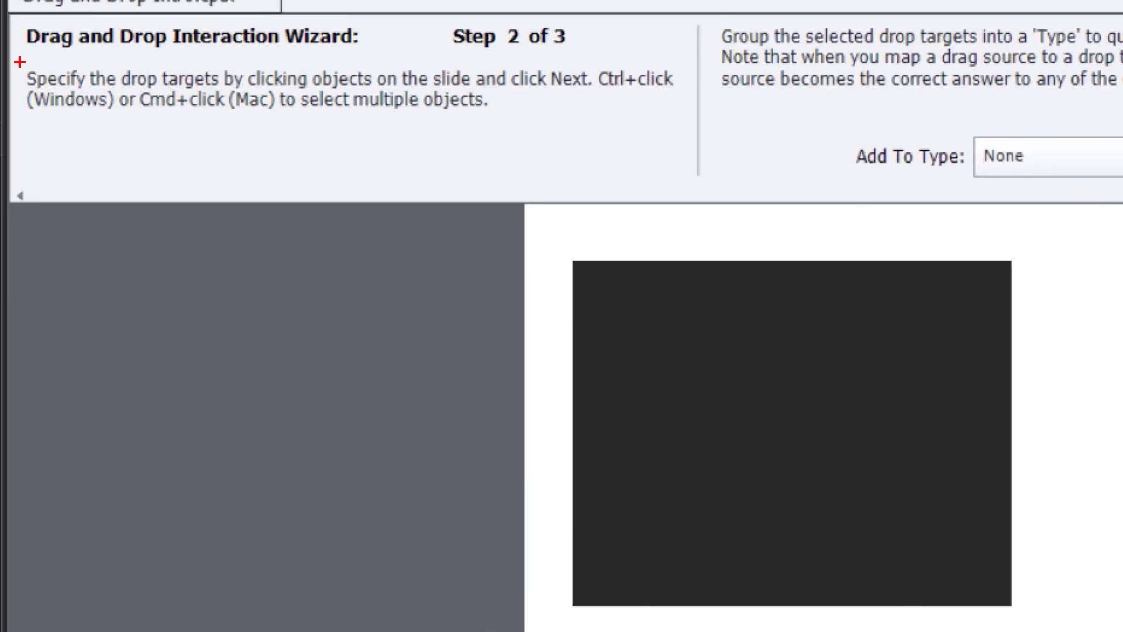
Set the large black rectangle and the large black circle as drop targets and proceed to answer mapping
drag(19, 62, 690, 127)
key(Escape)
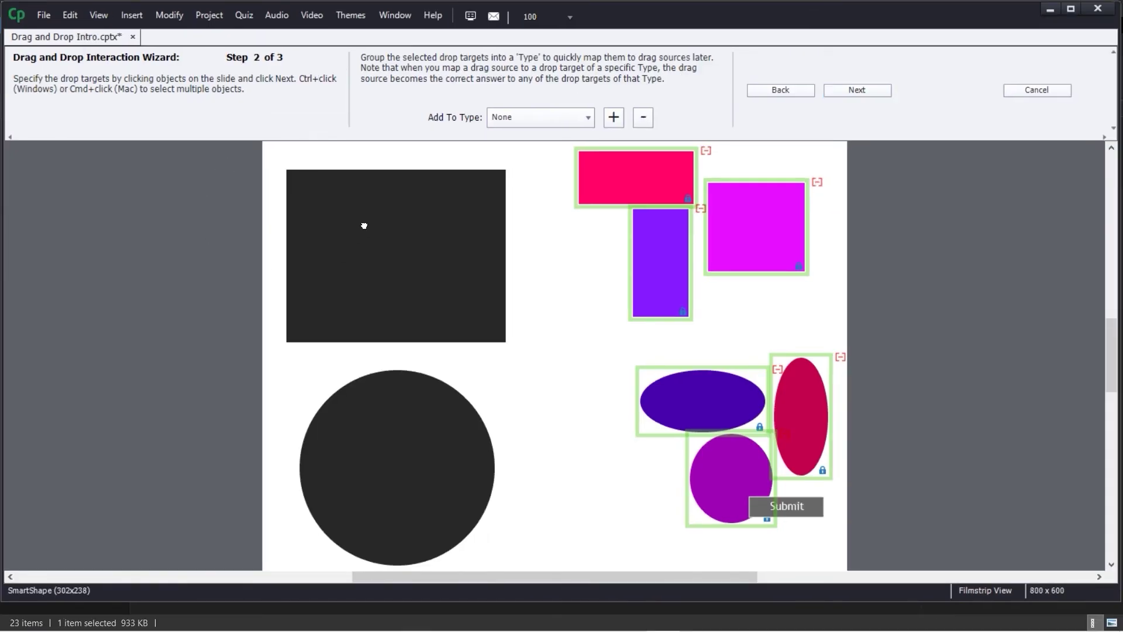
click(372, 228)
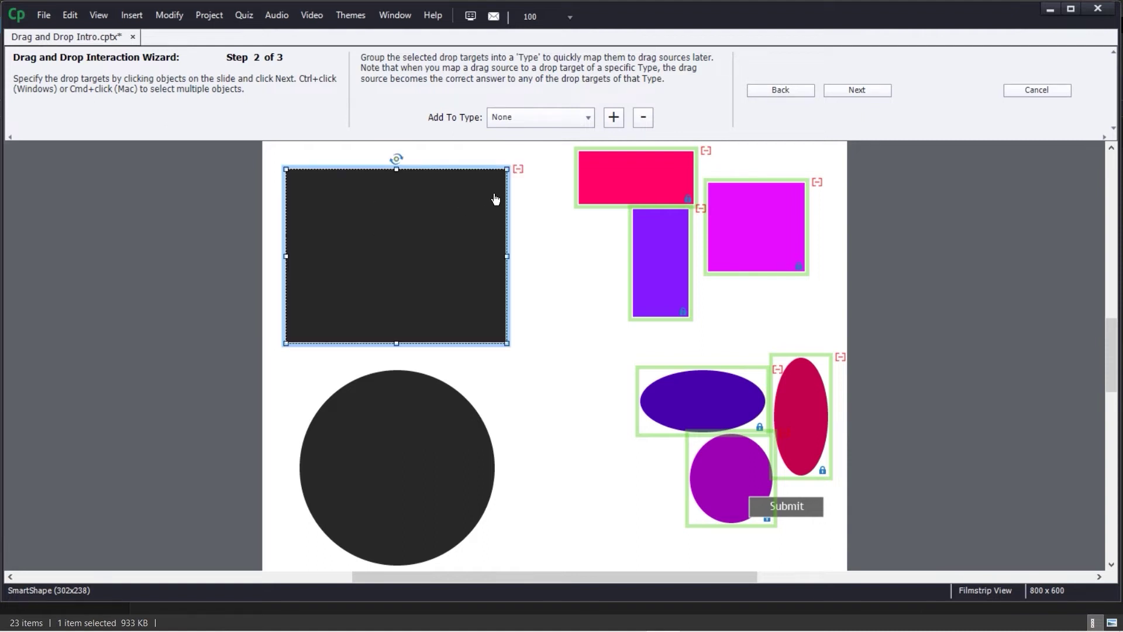
ctrl+click(377, 420)
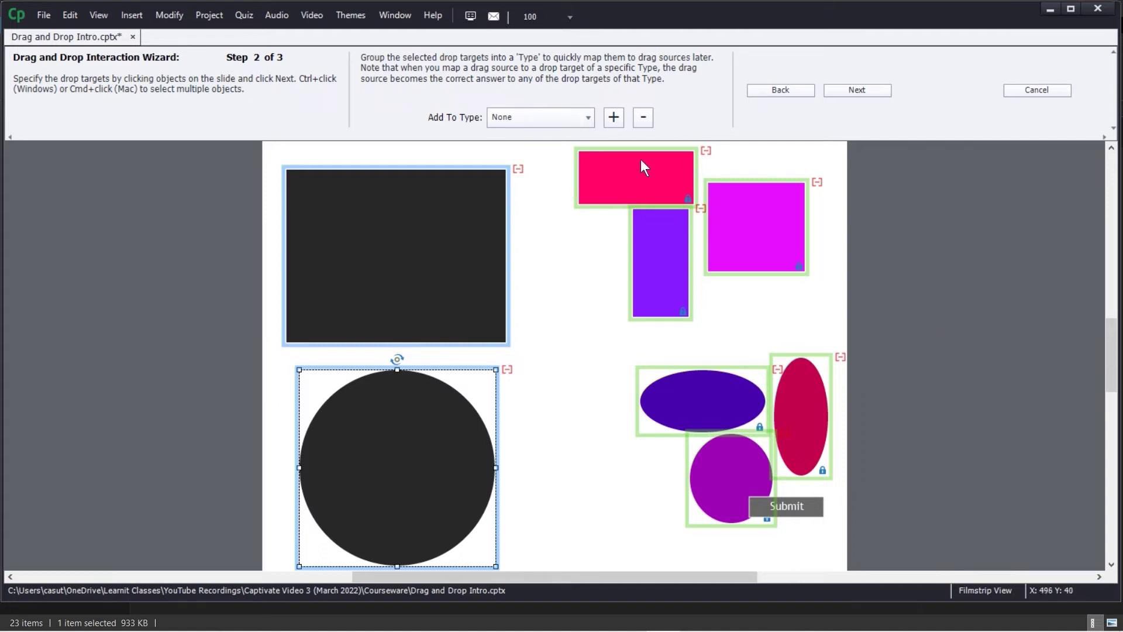
click(846, 92)
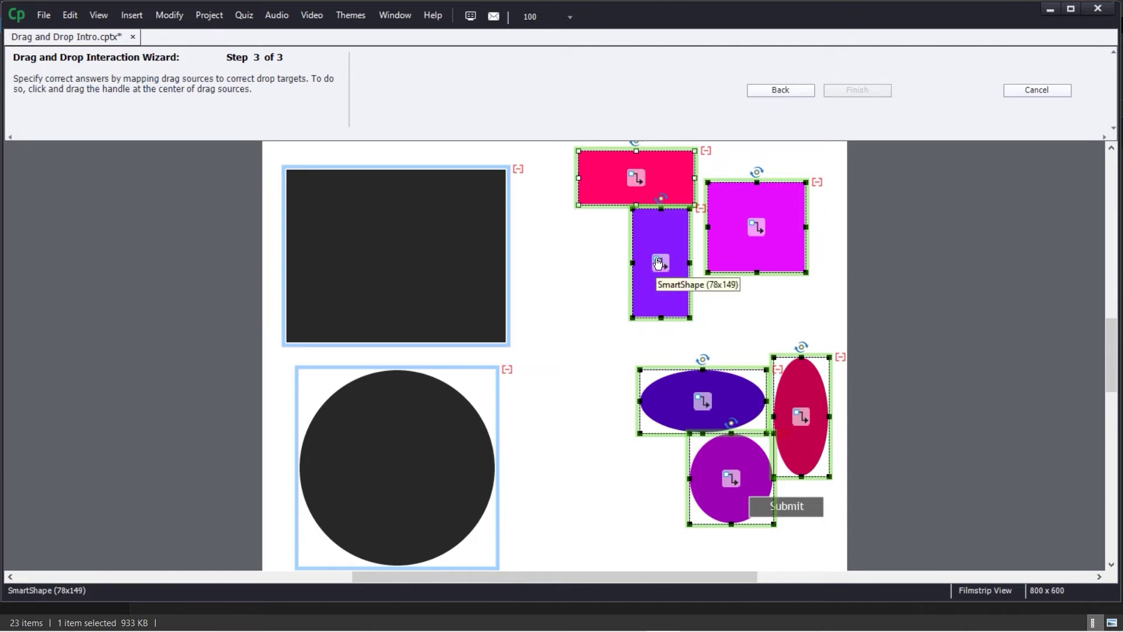
Map the Rectangles sources to the black rectangle and the Ovals sources to the black circle, and finish the wizard
drag(659, 262, 393, 253)
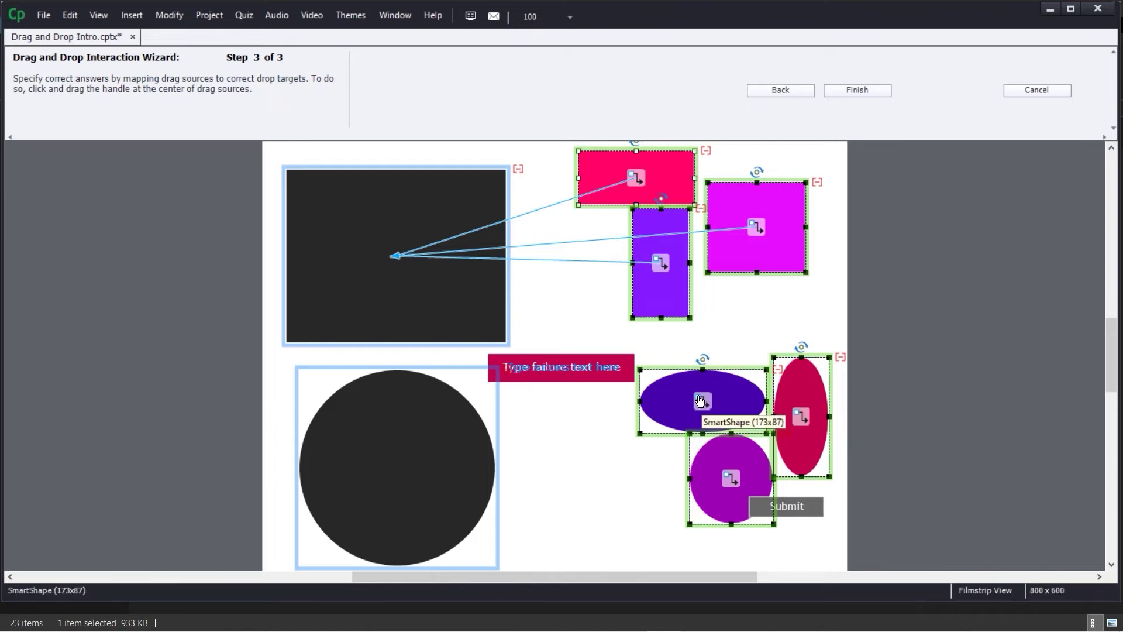
drag(702, 401, 392, 465)
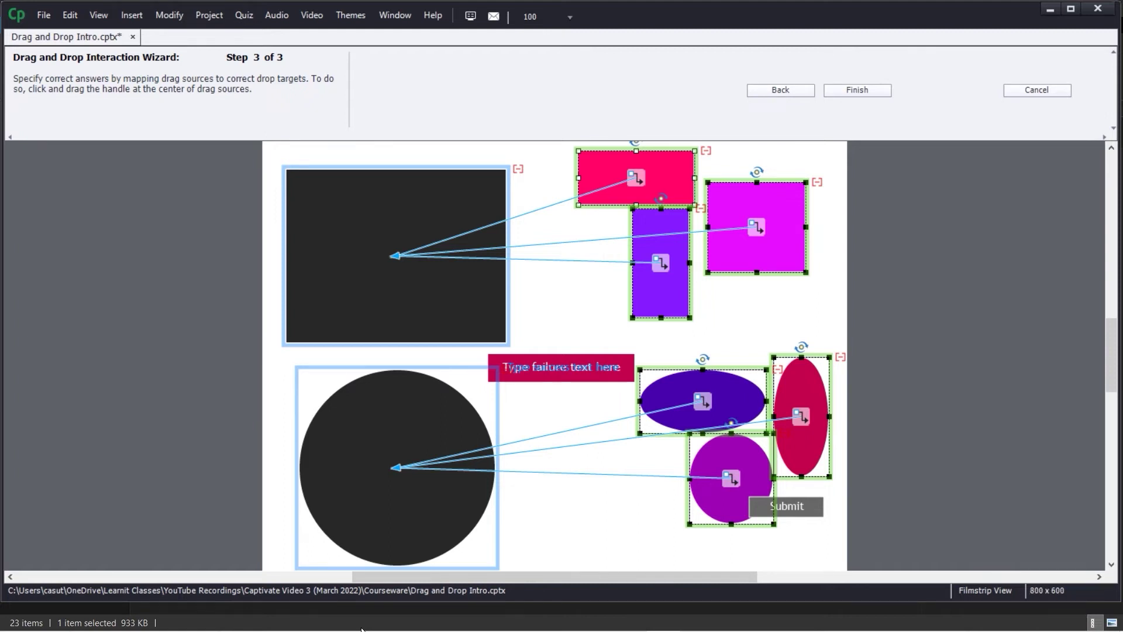
click(861, 87)
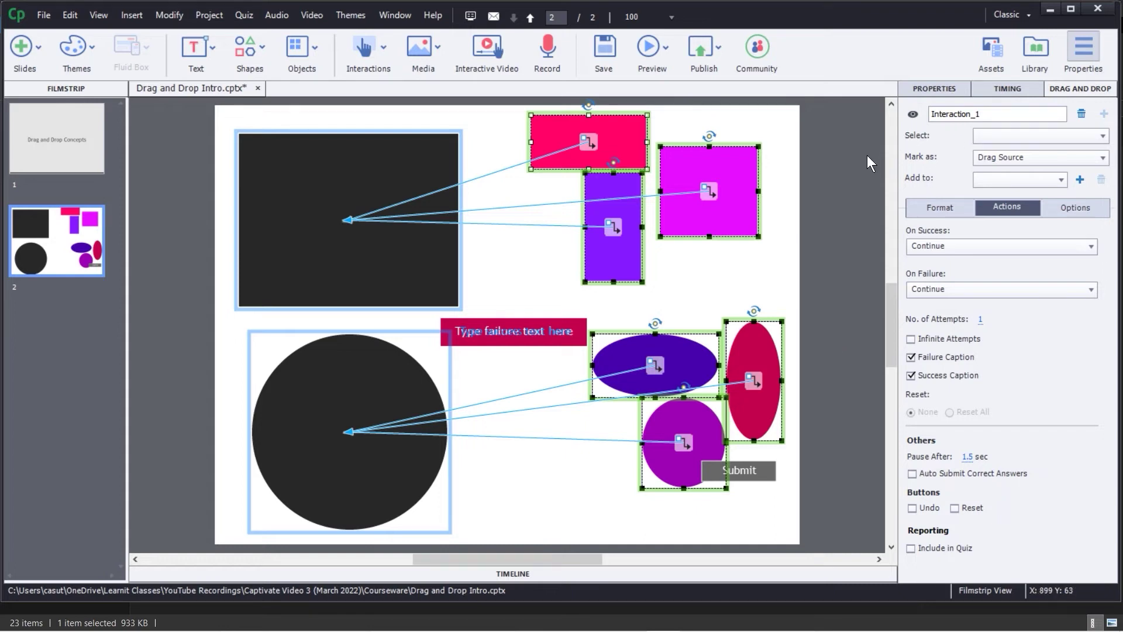
Review the drag-and-drop settings of the magenta square and the large black rectangle
click(843, 171)
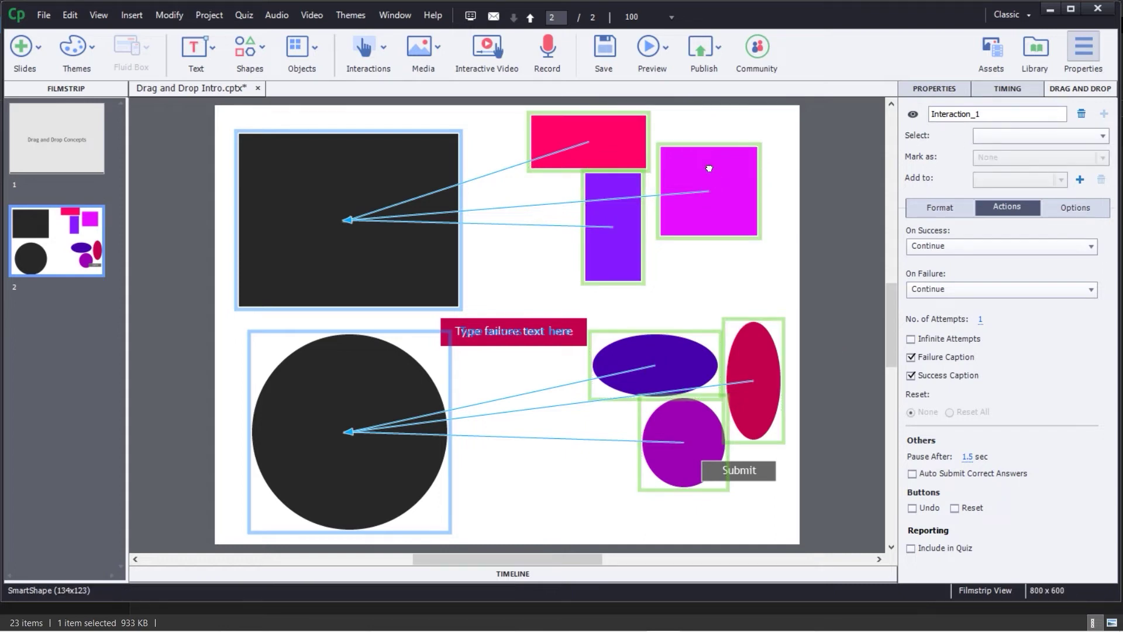
click(709, 169)
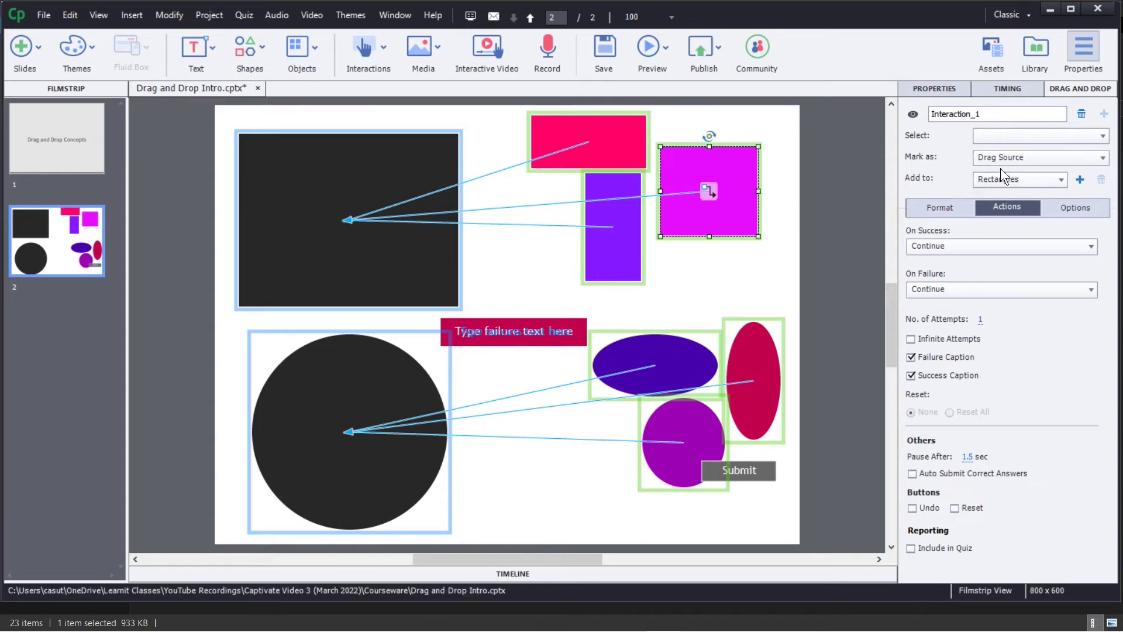
click(347, 165)
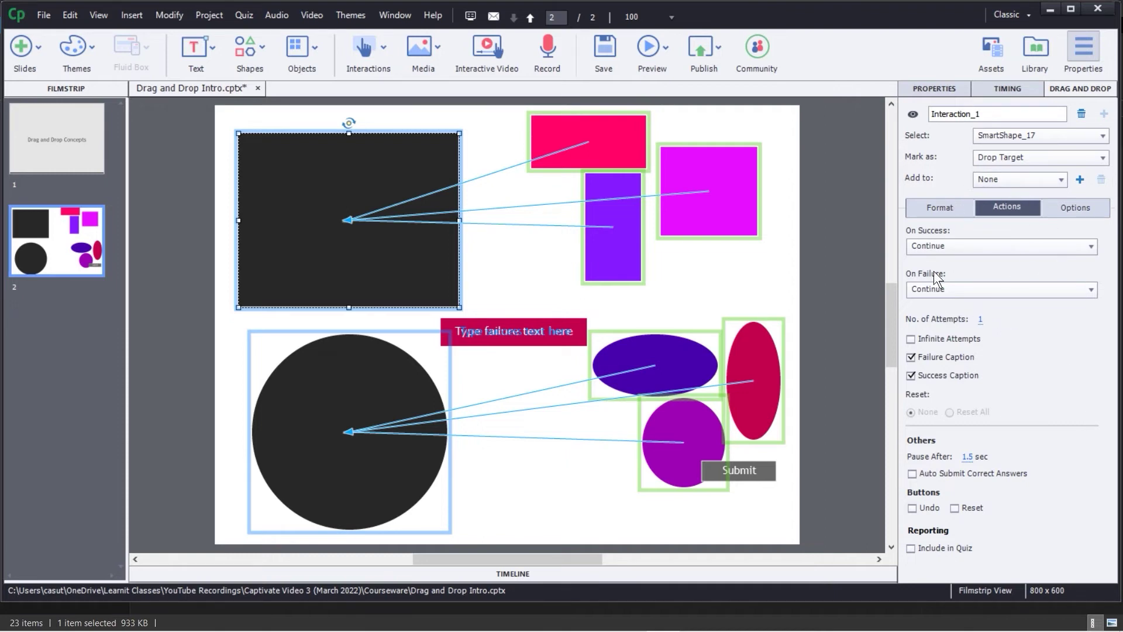
mouse_move(895, 261)
mouse_down()
mouse_move(899, 310)
mouse_move(1024, 553)
mouse_move(1107, 571)
mouse_up()
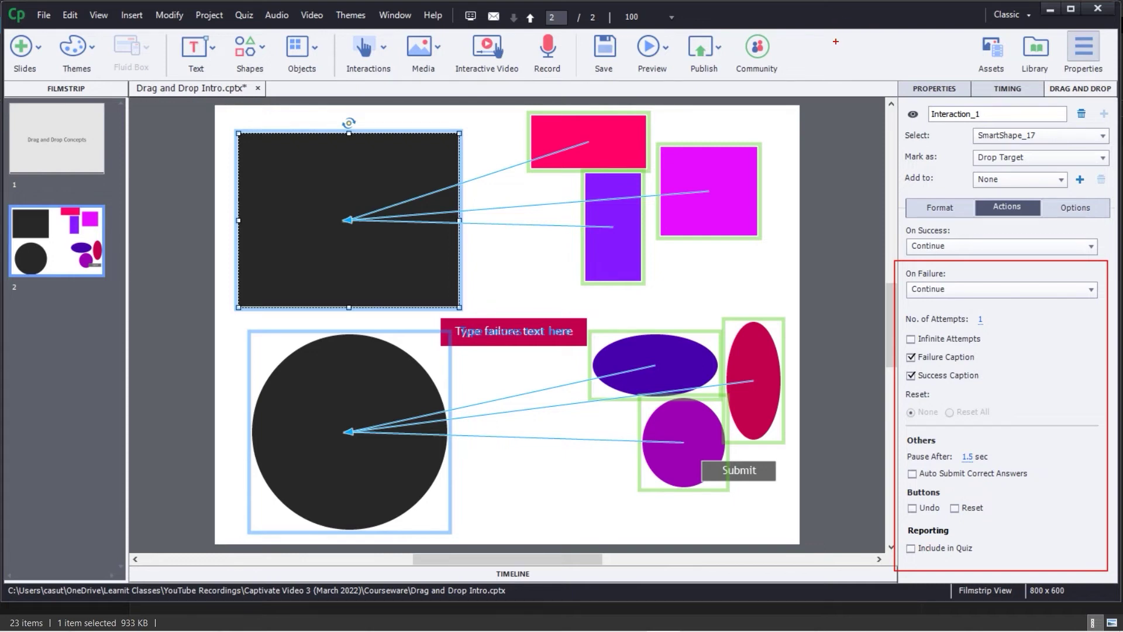
key(Escape)
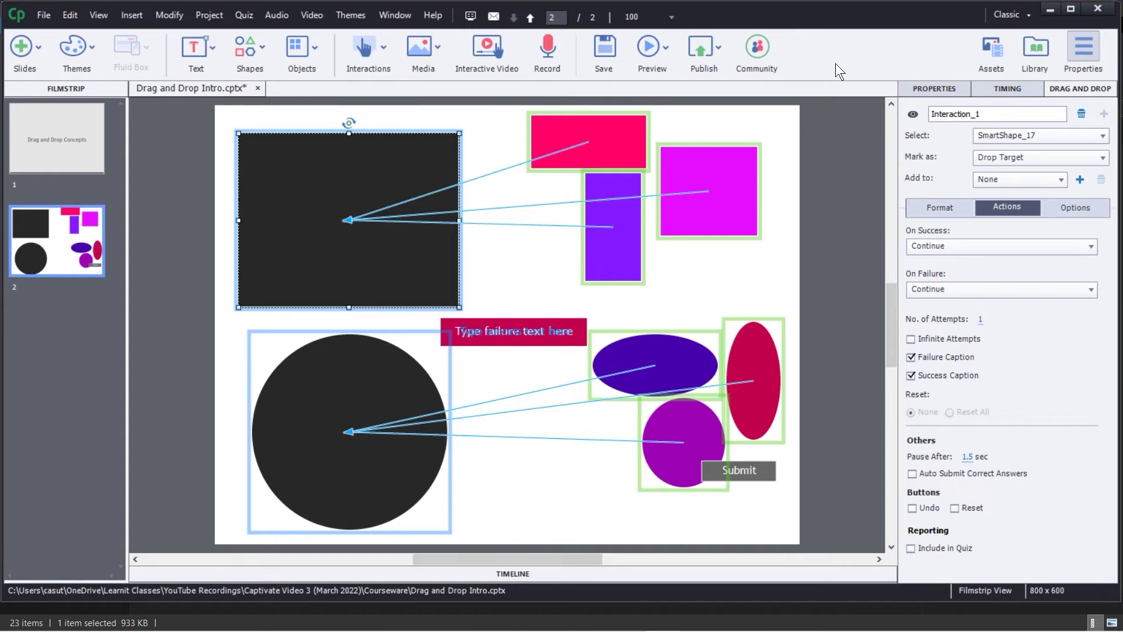
Preview and submit the interaction with the magenta square on the black circle, the purple circle on the black rectangle and the other shapes correctly matched
click(655, 55)
click(684, 147)
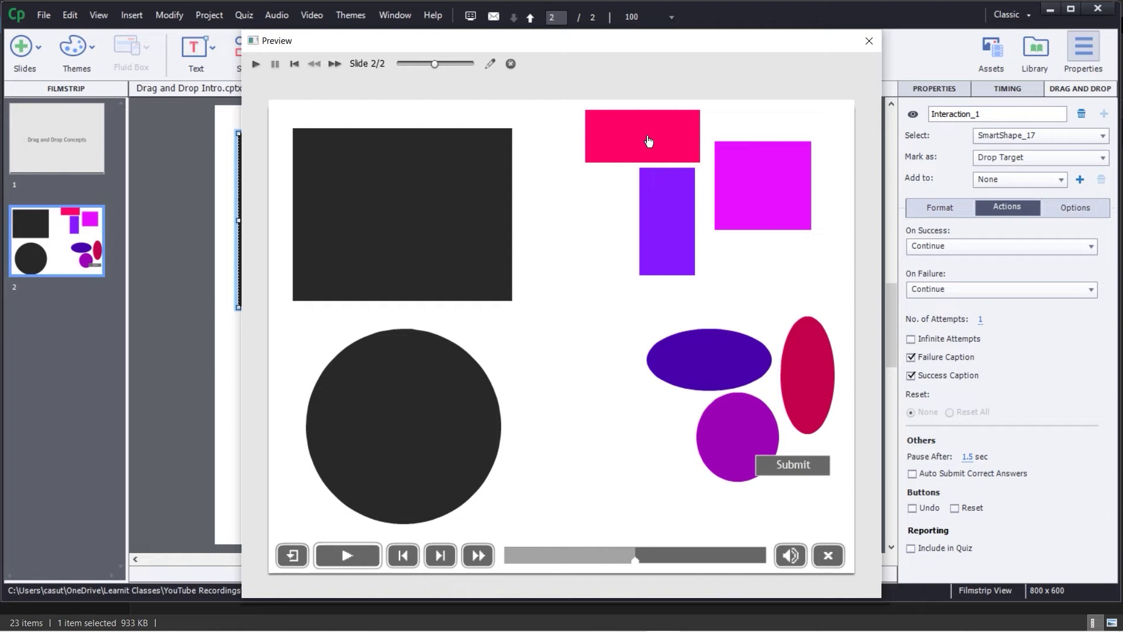
drag(649, 141, 410, 173)
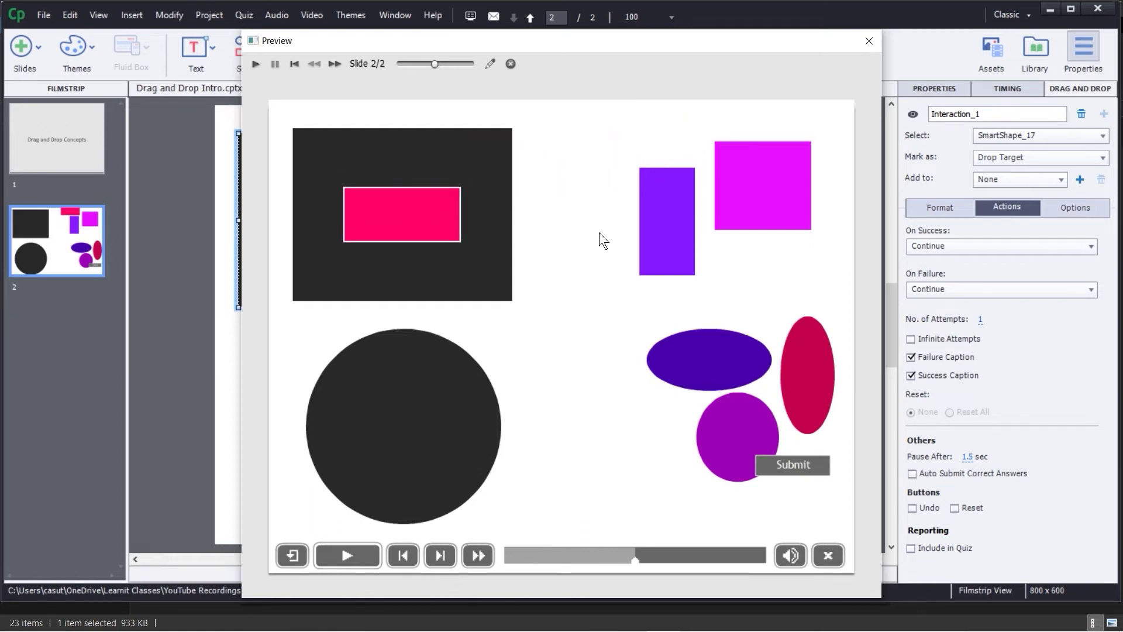
drag(657, 215, 402, 196)
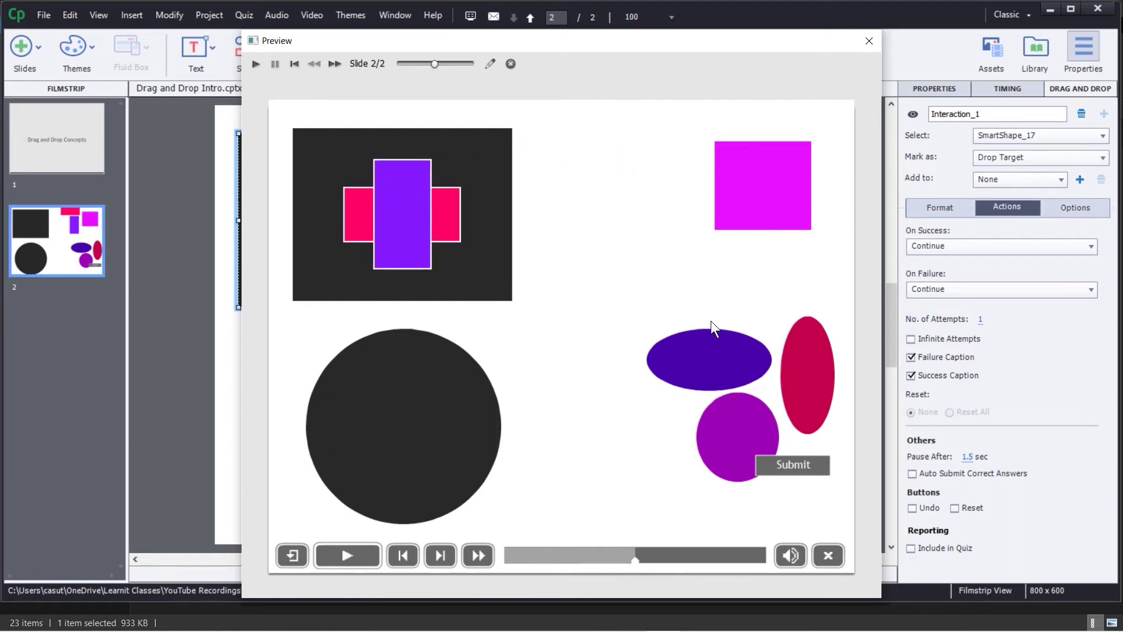
drag(740, 219, 404, 442)
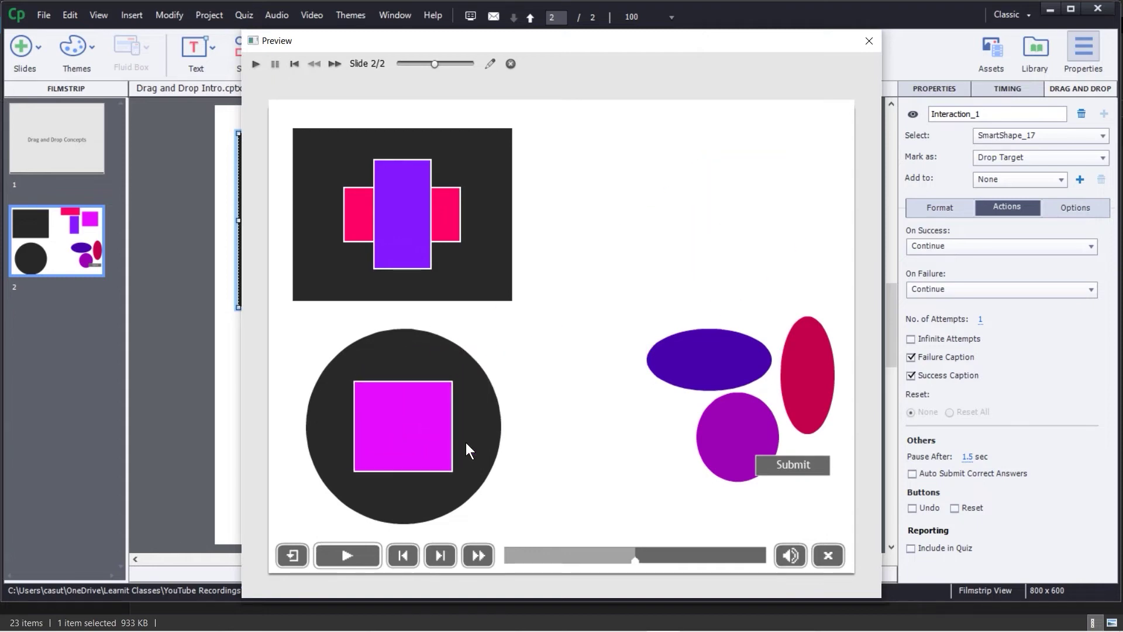
drag(695, 369, 396, 421)
drag(717, 440, 404, 208)
drag(793, 392, 433, 401)
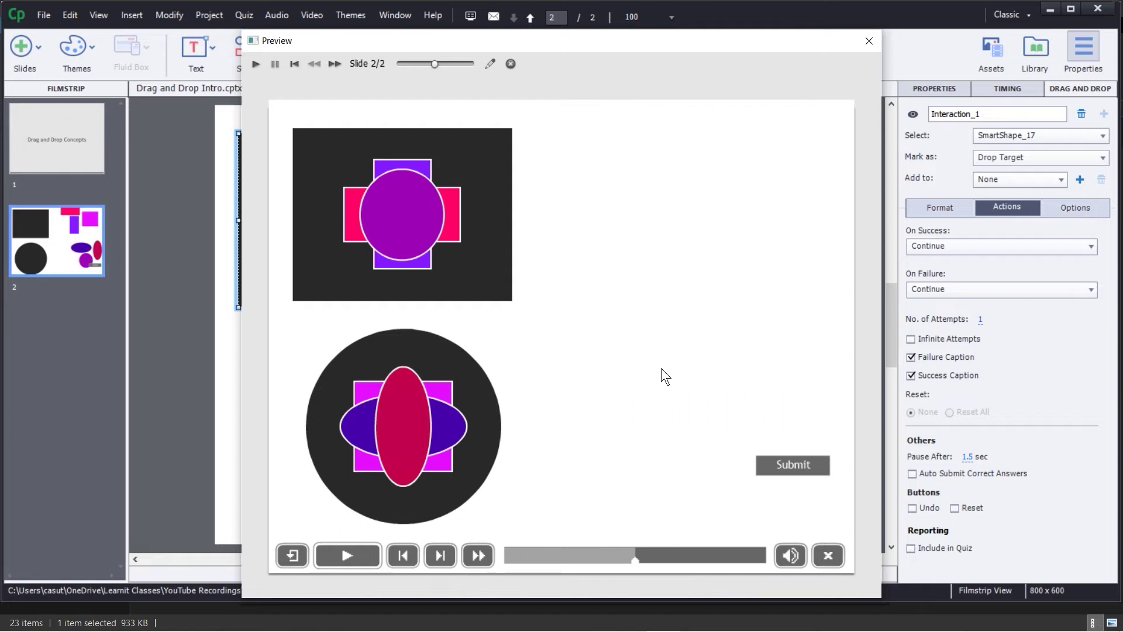
click(780, 466)
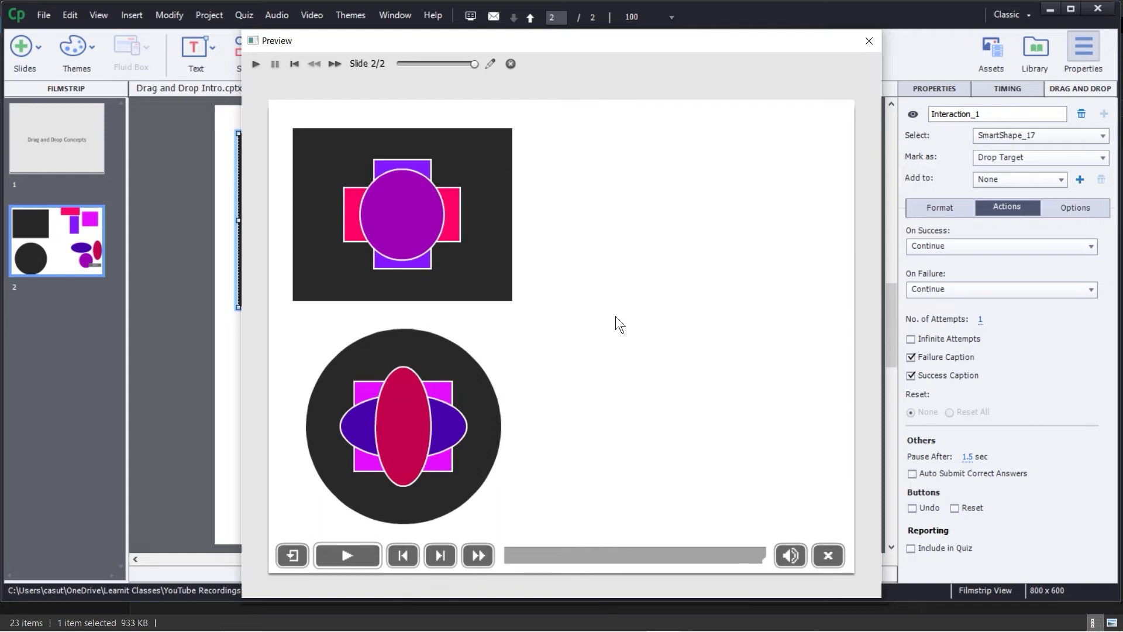
click(869, 41)
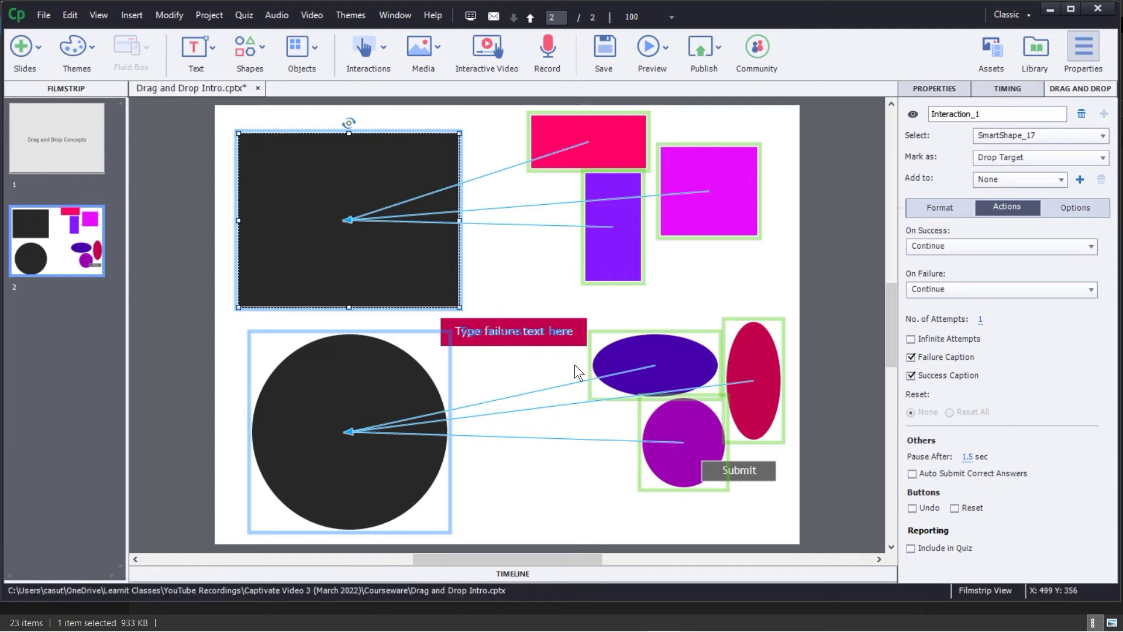
Separate the overlapping success and failure captions and set the failure caption's text to "Please try again."
click(520, 328)
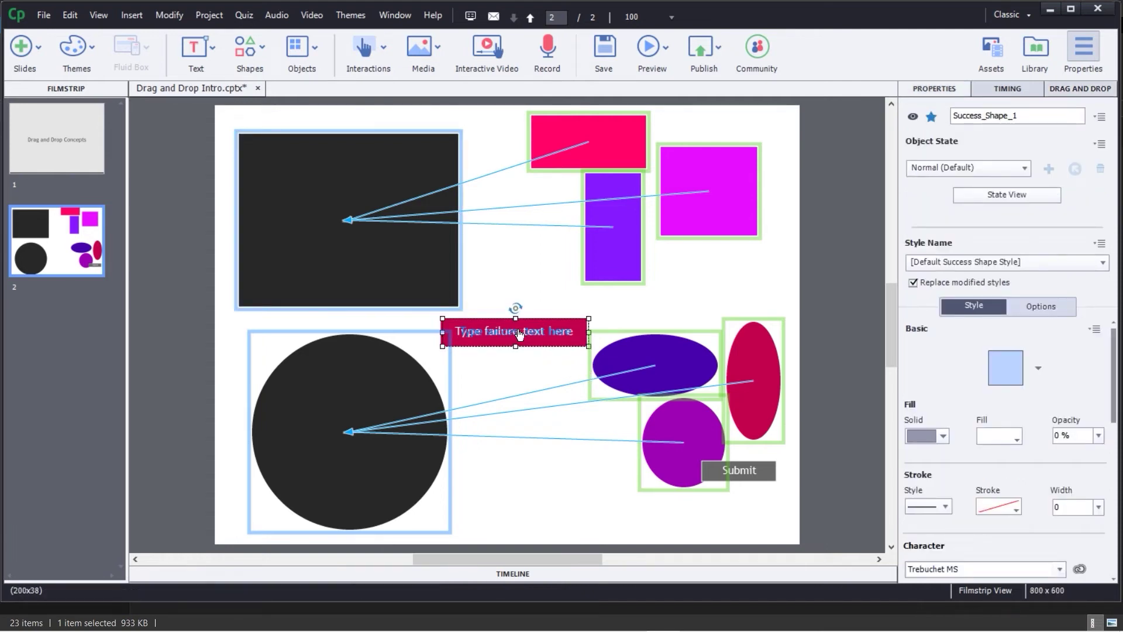
drag(521, 312, 523, 361)
double_click(473, 362)
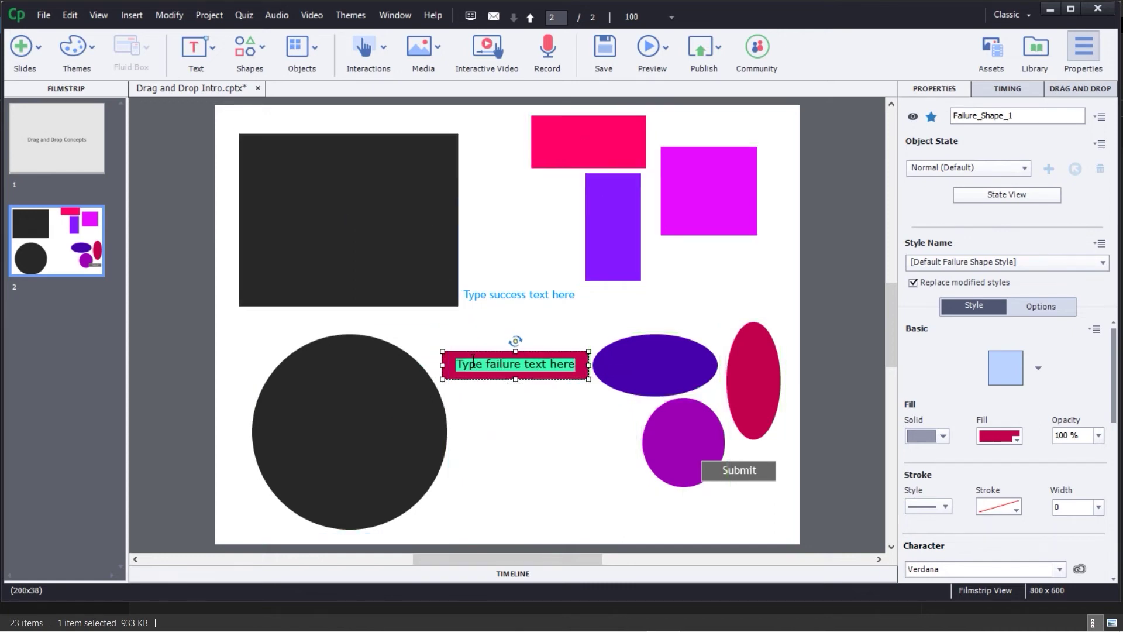
text(Please try )
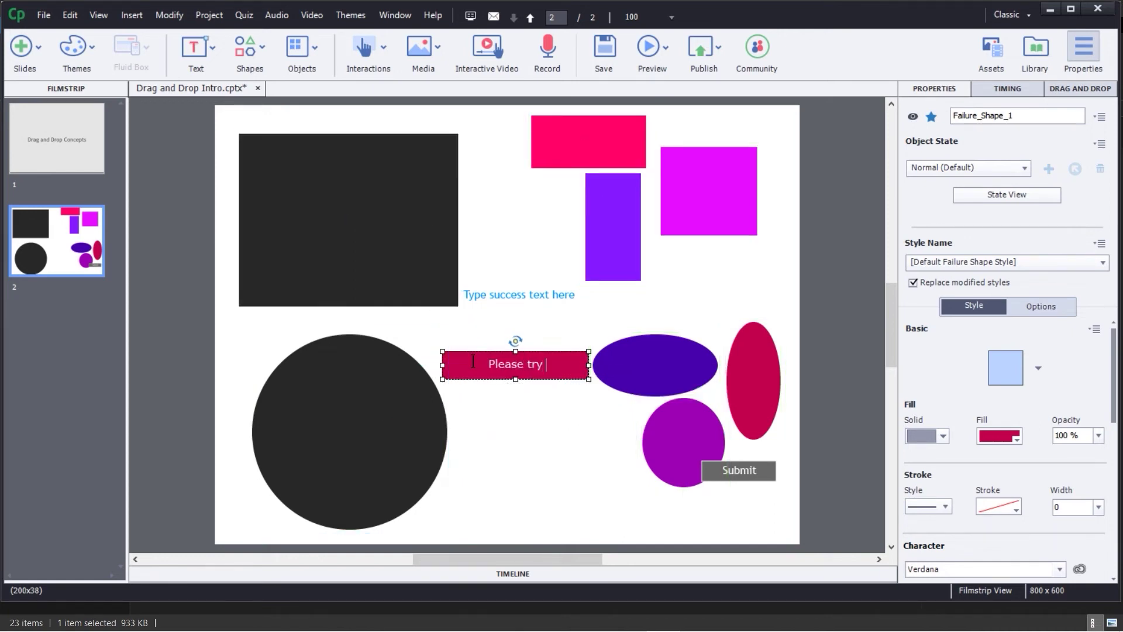
text(again.)
Set the success caption's text to "Great job!" and move the caption down closer to the failure caption
double_click(494, 295)
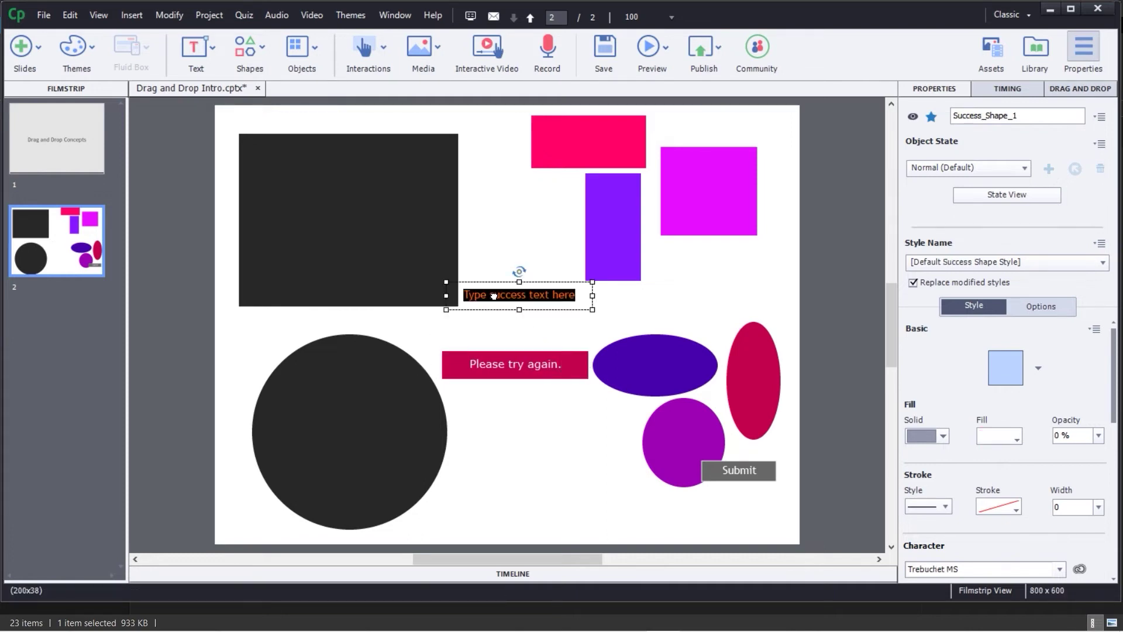
text(Great )
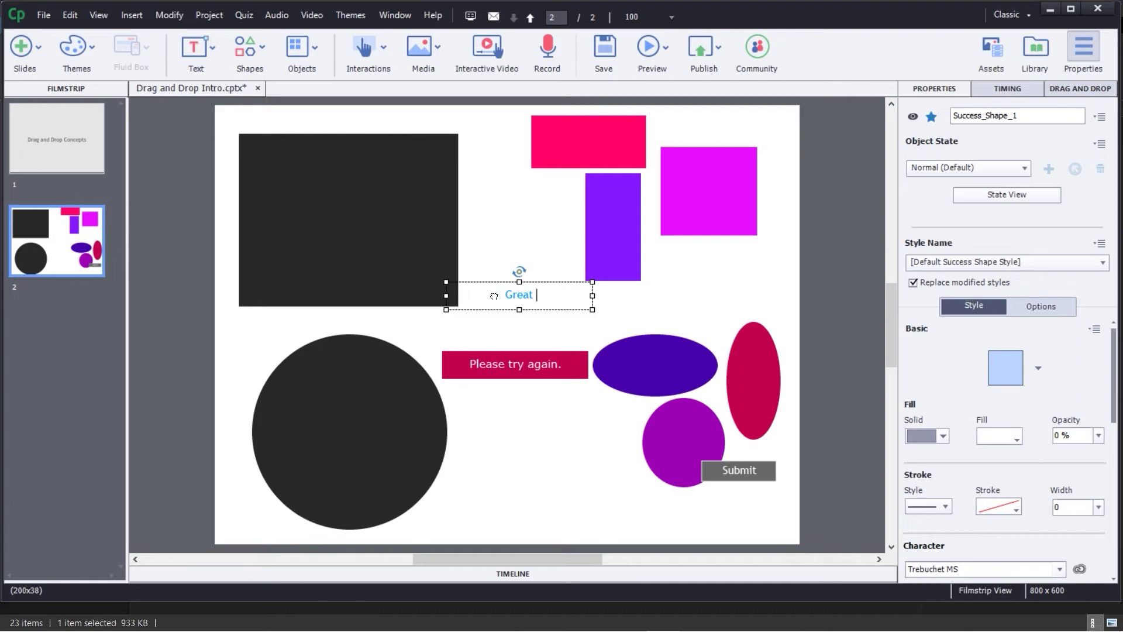
text(job!)
click(574, 311)
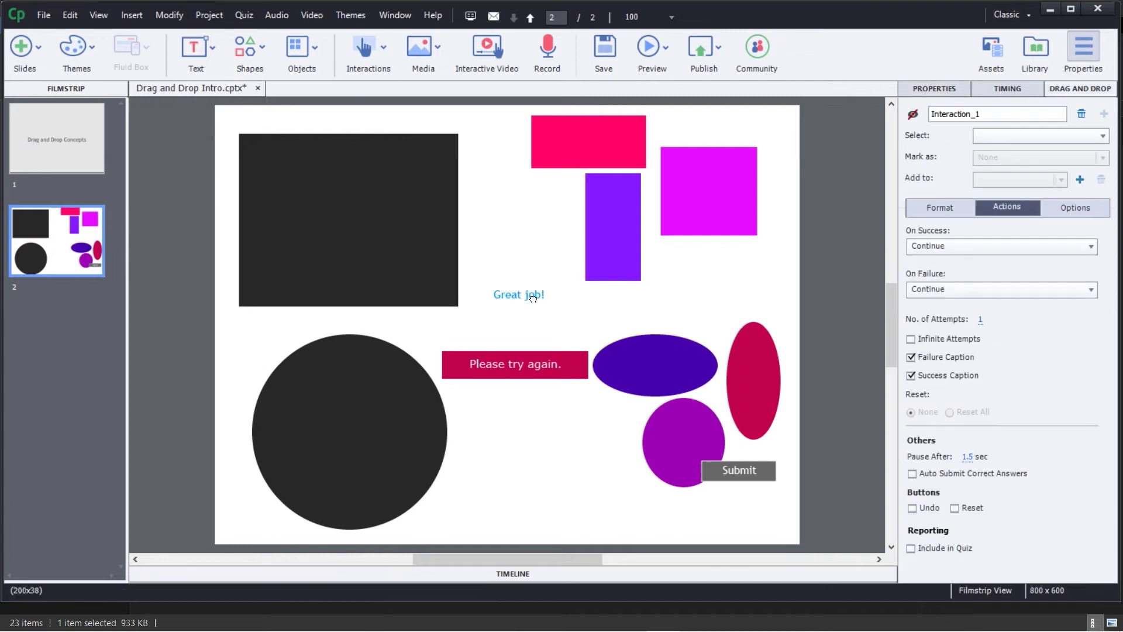
click(533, 298)
drag(533, 298, 533, 322)
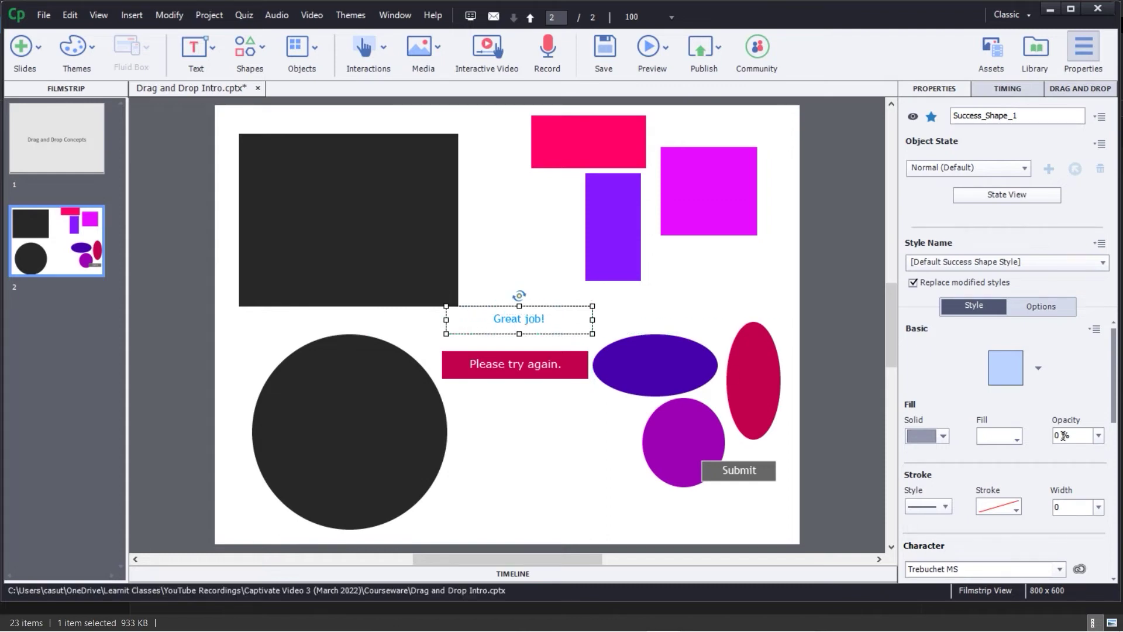
Give the success caption a green fill at 20% opacity
click(1099, 436)
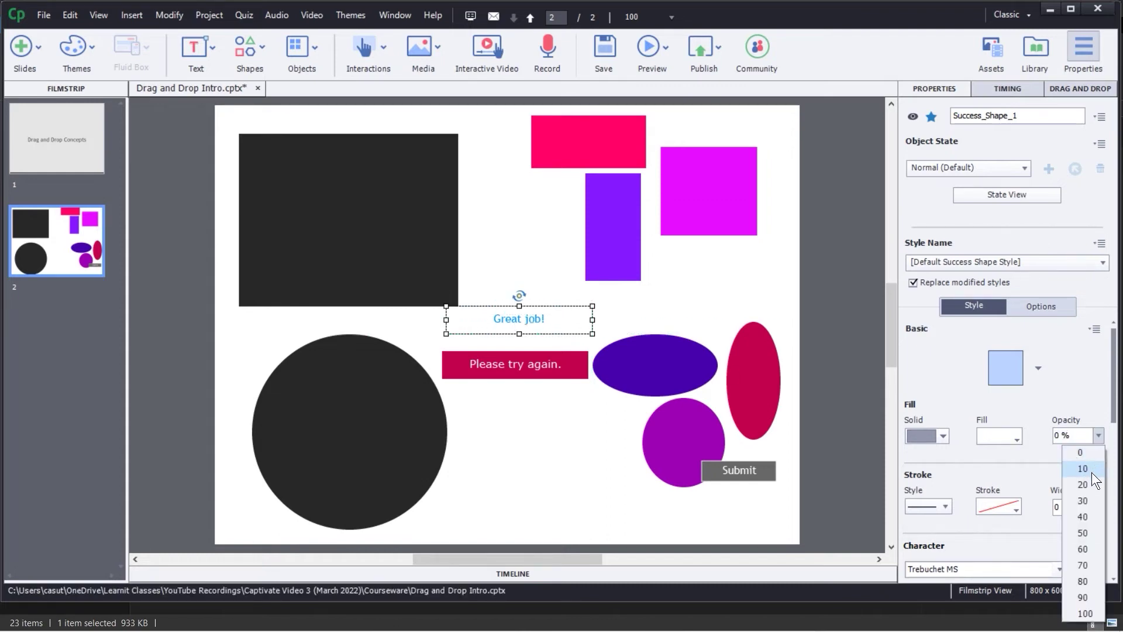
click(1086, 485)
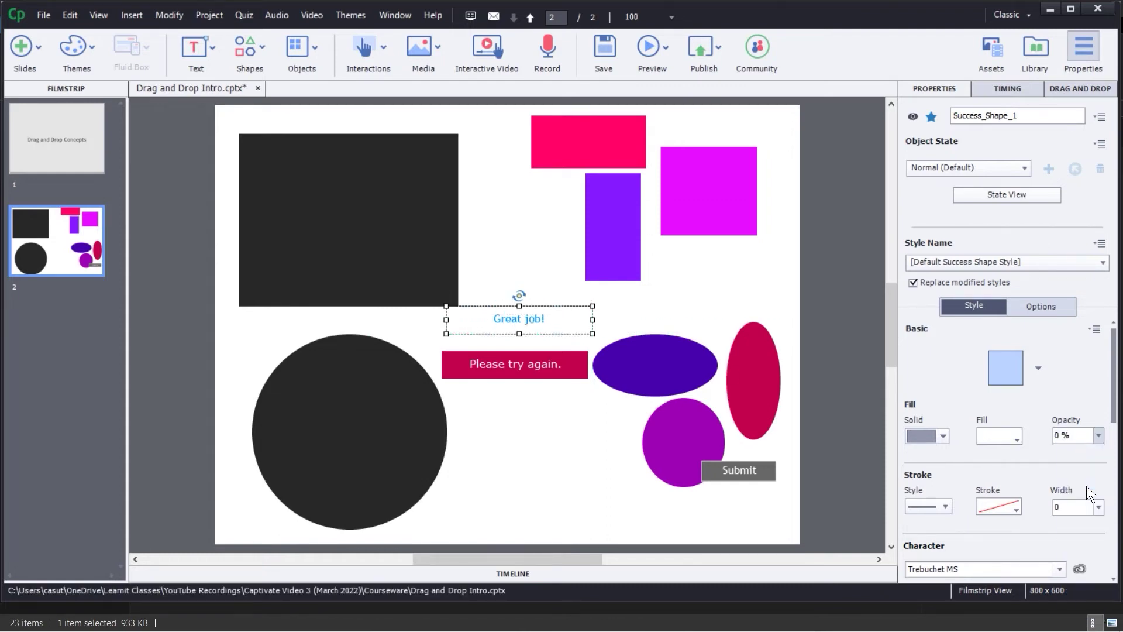
click(1006, 436)
click(931, 403)
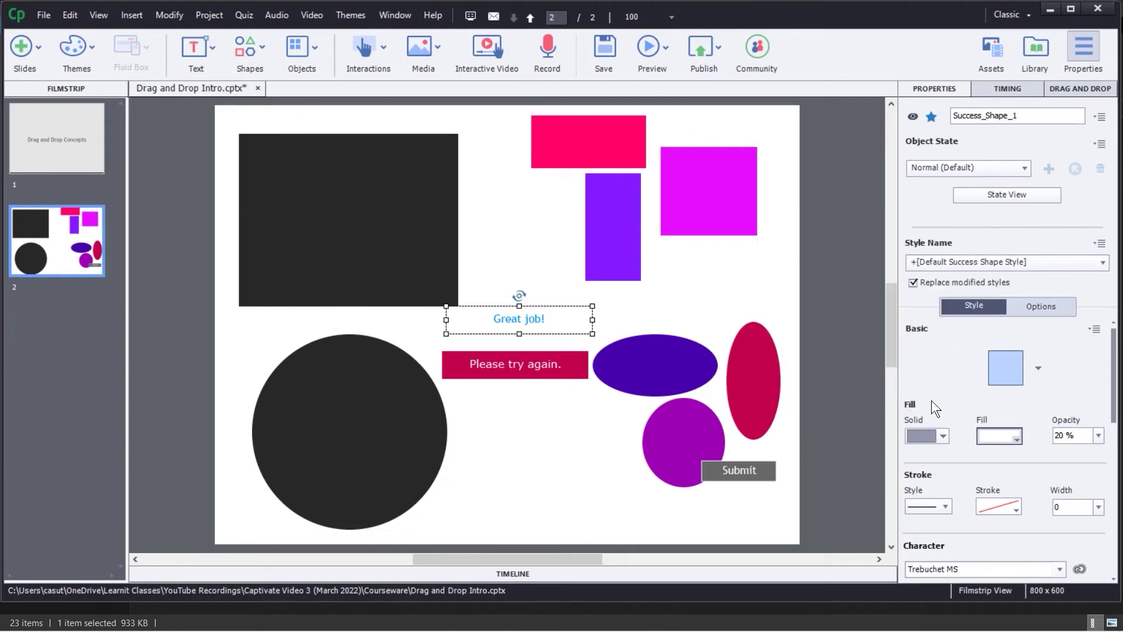
click(543, 421)
Move both captions into the gap between the black circle and the purple circle, with the success caption just above the failure caption
click(546, 374)
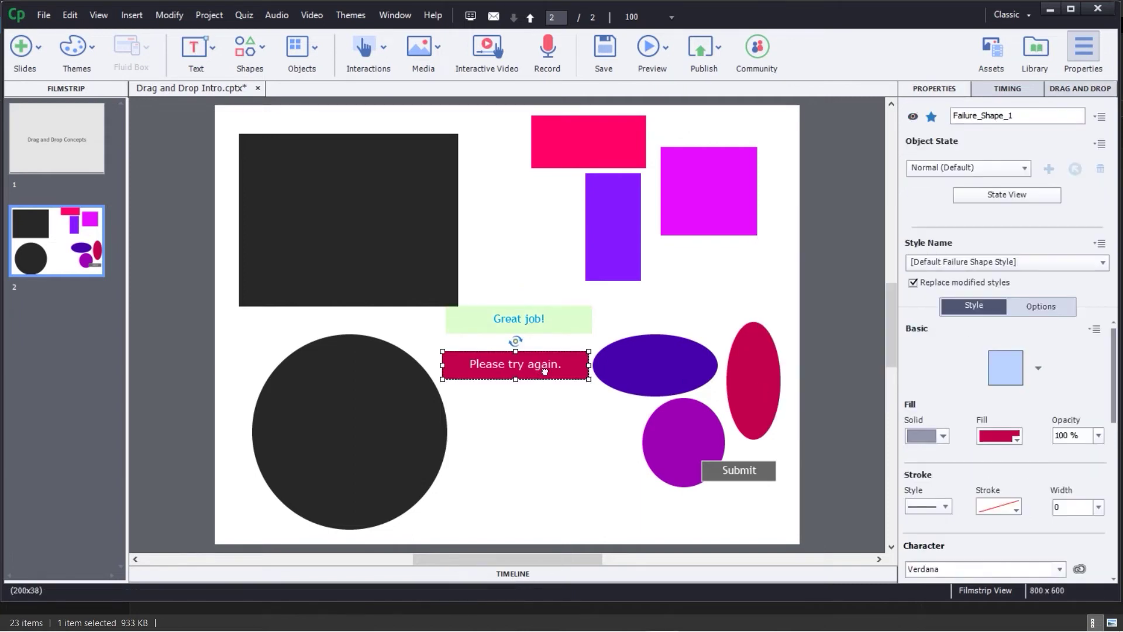
drag(545, 370, 550, 487)
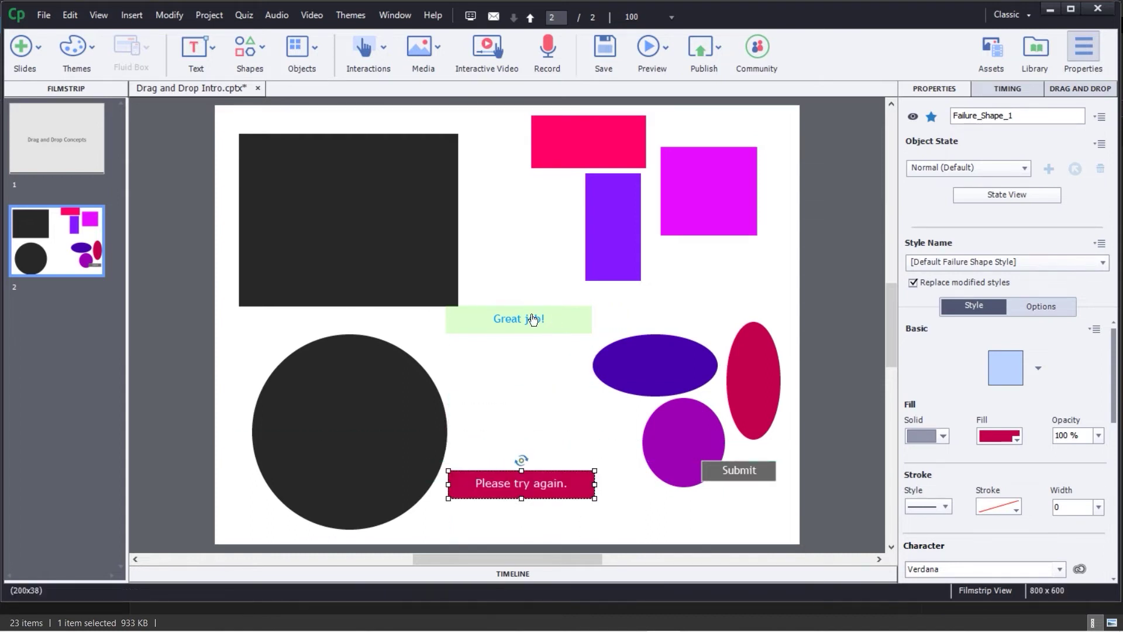
drag(529, 337, 539, 418)
drag(541, 487, 548, 446)
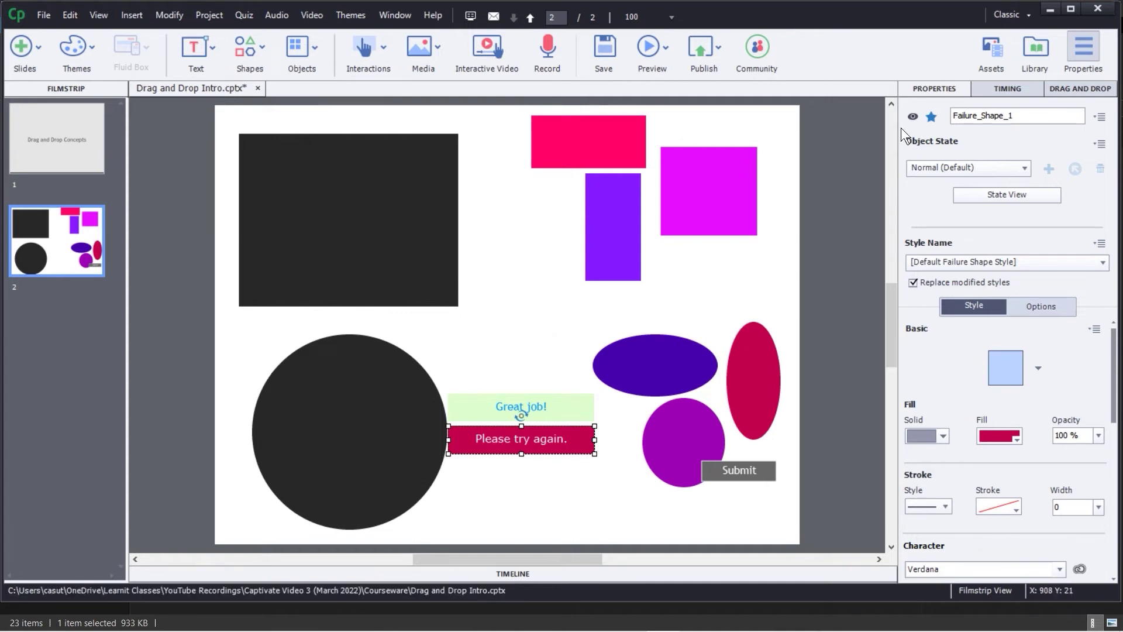
Add Undo and Reset buttons to the drag-and-drop interaction
click(1062, 89)
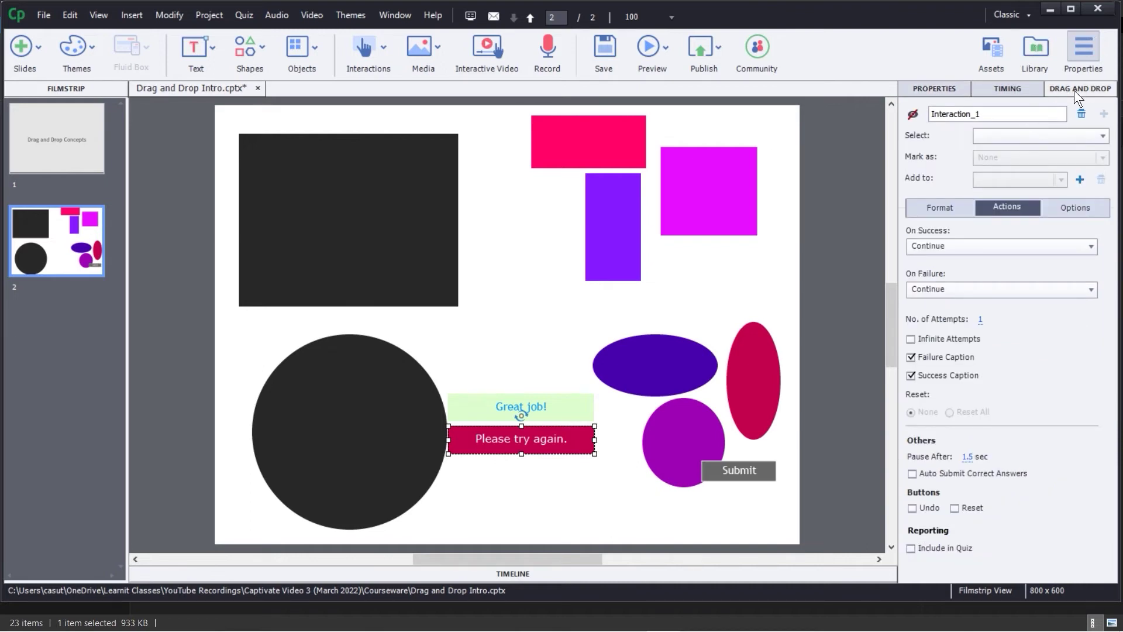
click(911, 508)
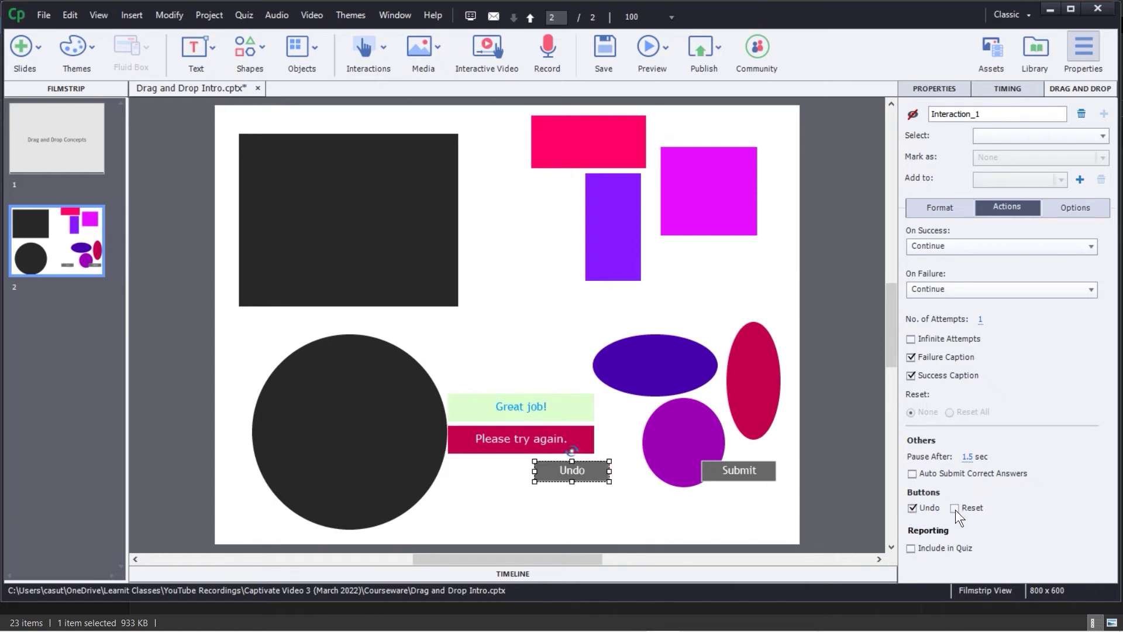
click(954, 508)
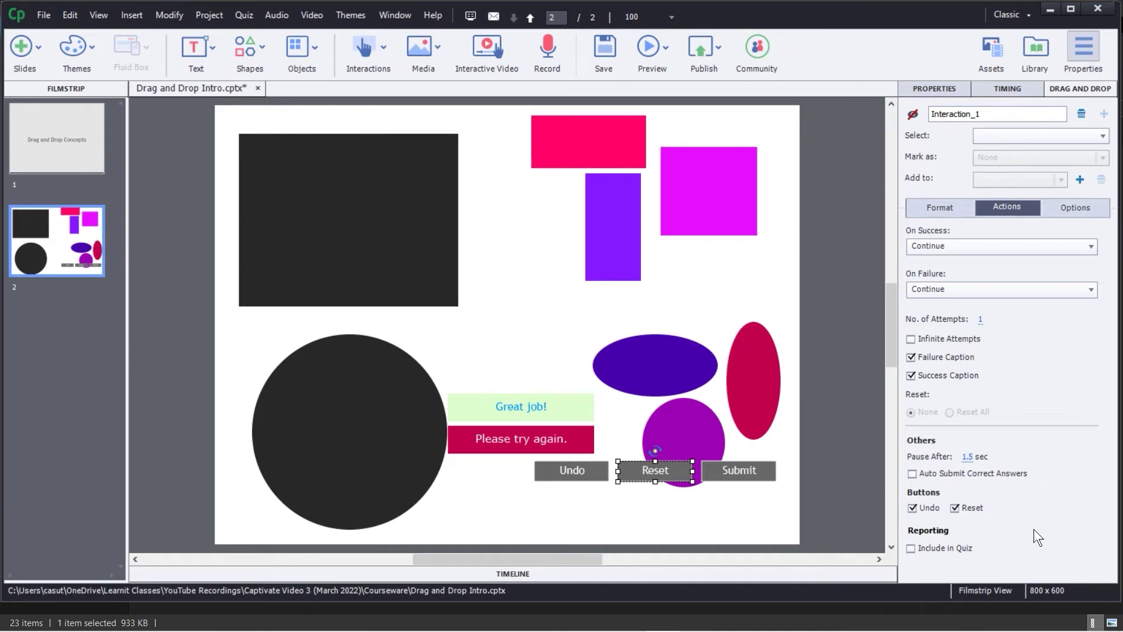
Include the drag-and-drop interaction in the quiz and review its scoring and reporting options
click(911, 549)
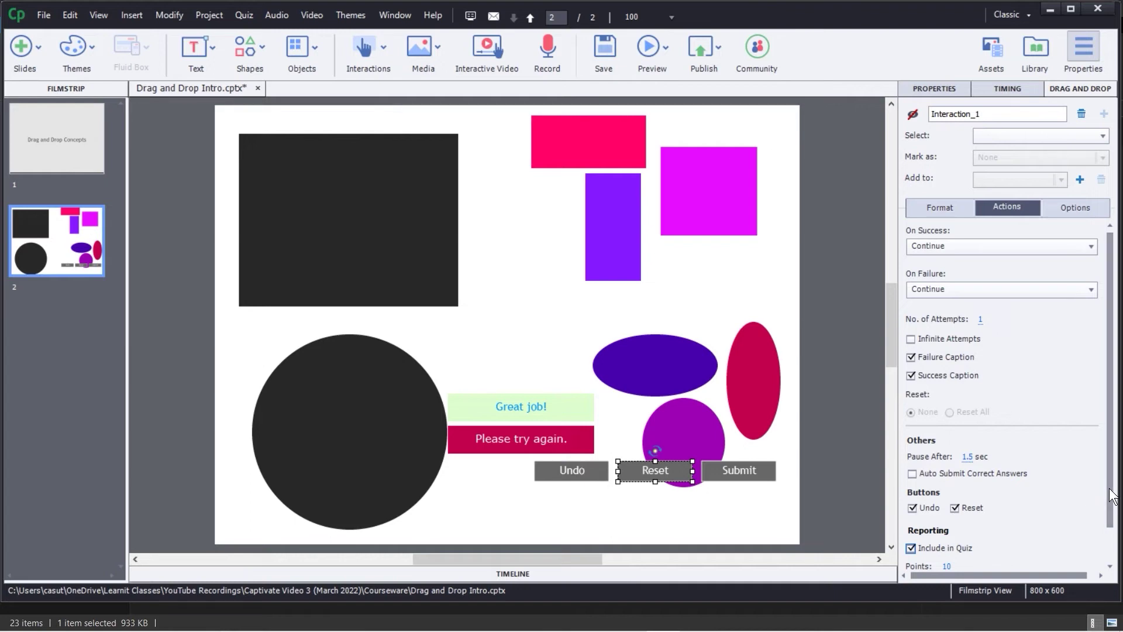
scroll(1112, 495, down, 1)
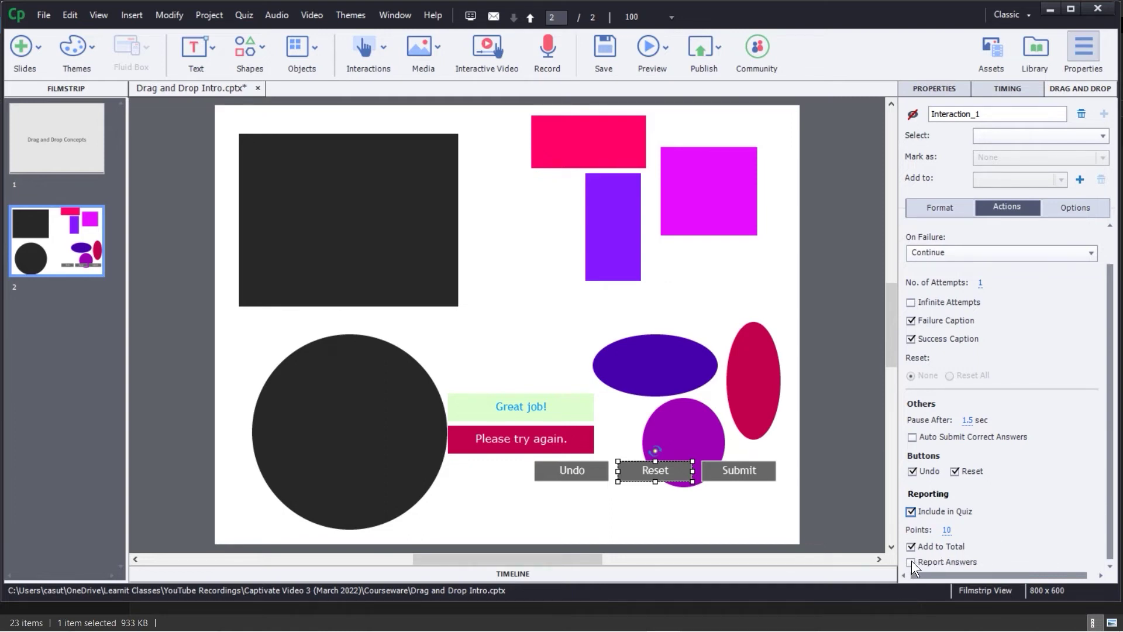
scroll(1097, 314, up, 1)
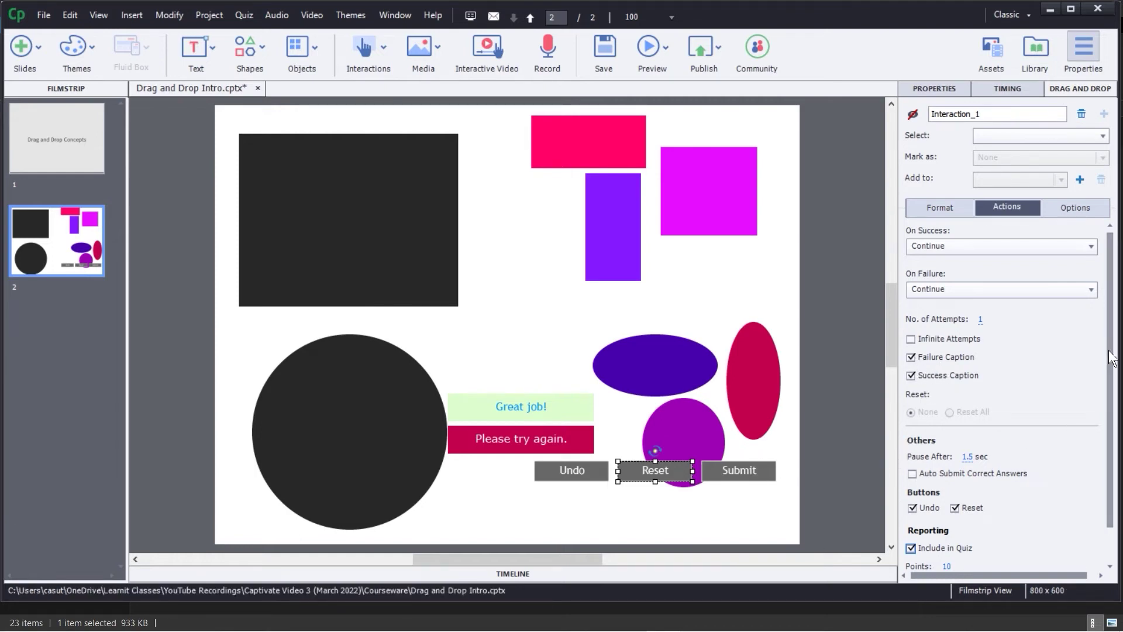
scroll(1092, 406, down, 1)
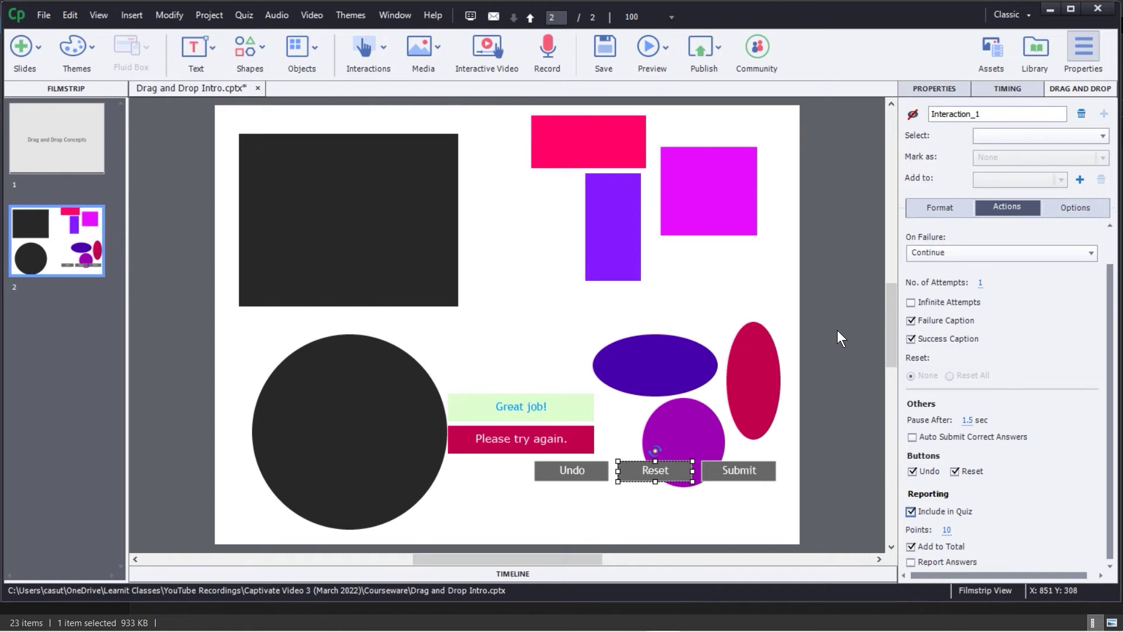
Move the Undo, Reset and Submit buttons together into the empty space below the purple circle
shift+click(573, 471)
shift+click(738, 478)
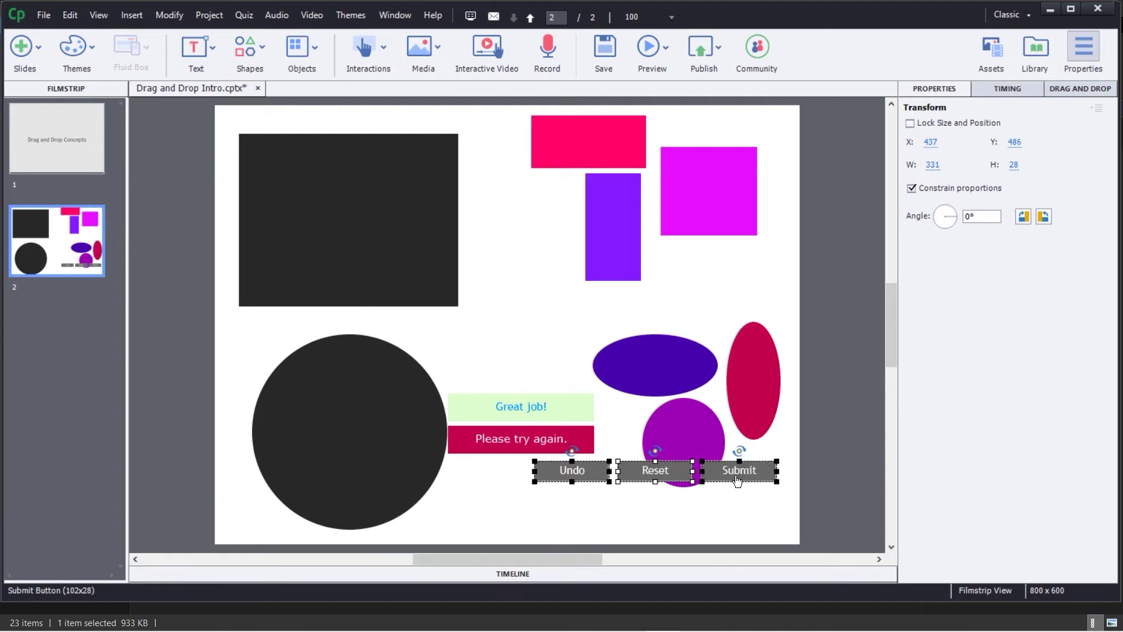
drag(738, 479, 771, 522)
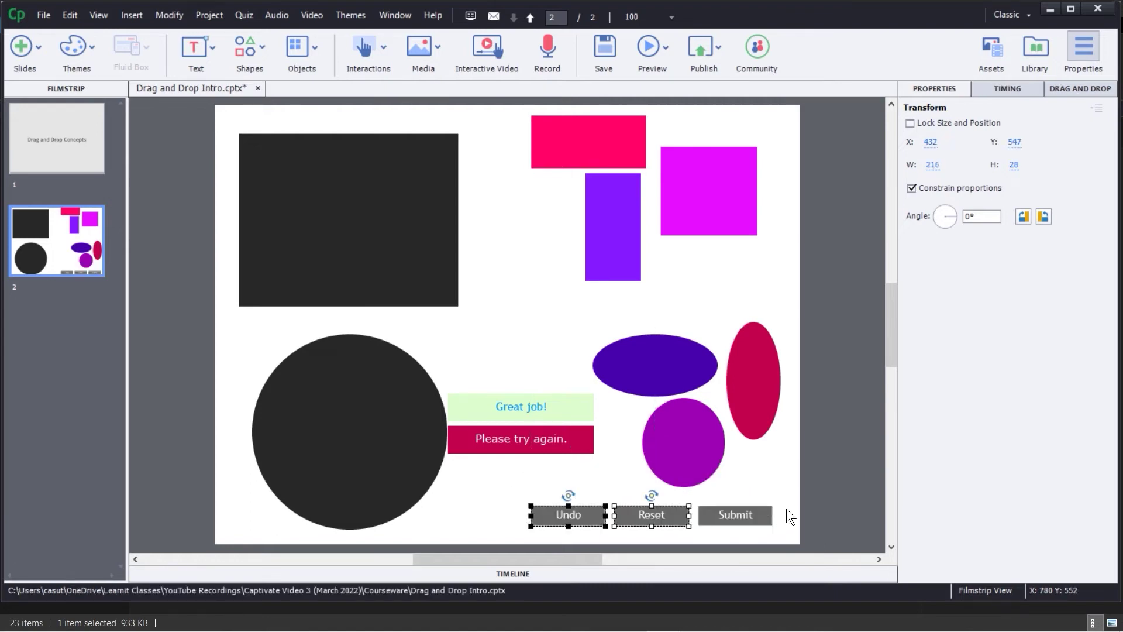
click(792, 506)
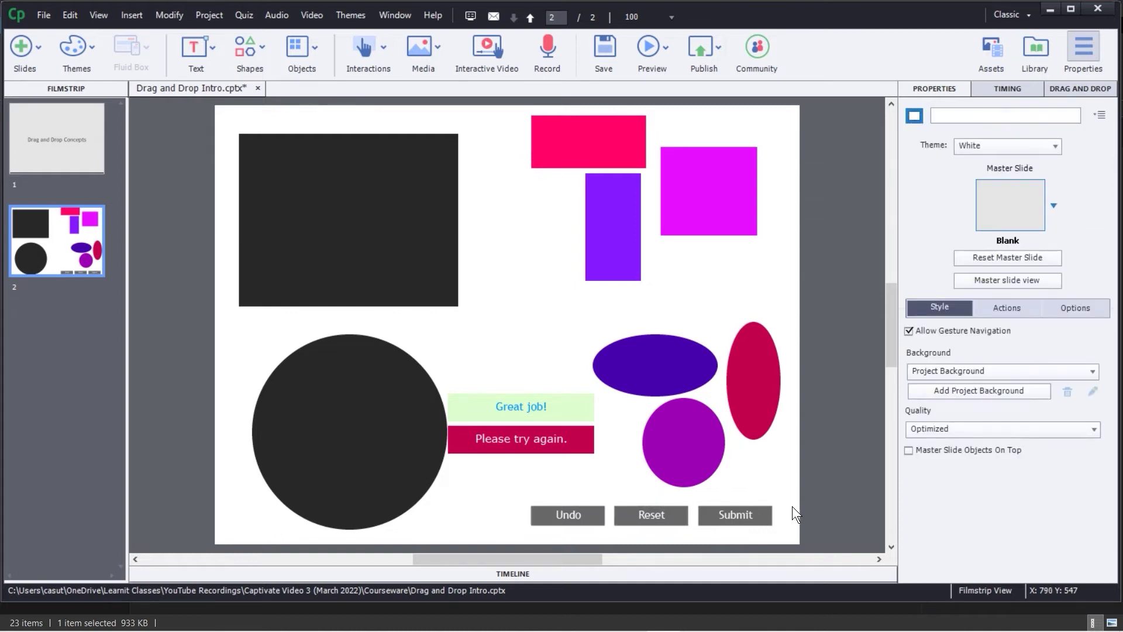
Preview from this slide, place the pink rectangle and the blue oval on the black rectangle, and undo the oval's placement
mouse_move(893, 322)
mouse_down()
mouse_move(889, 287)
mouse_move(879, 335)
mouse_move(892, 326)
mouse_move(890, 337)
mouse_up()
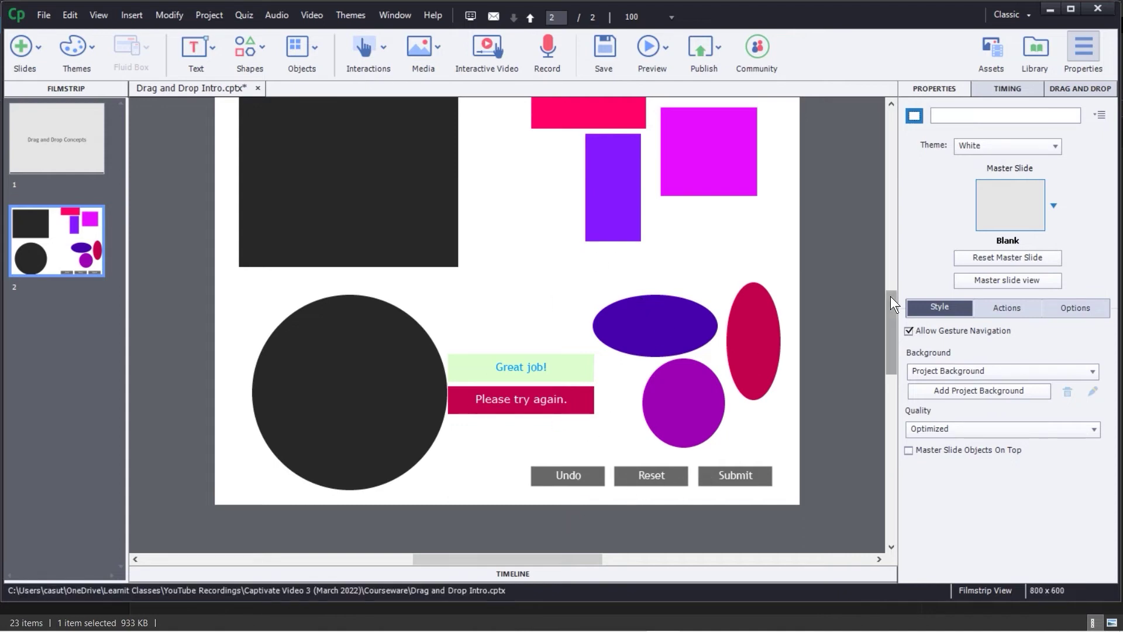
mouse_move(892, 296)
mouse_down()
mouse_move(892, 276)
mouse_move(890, 286)
mouse_up()
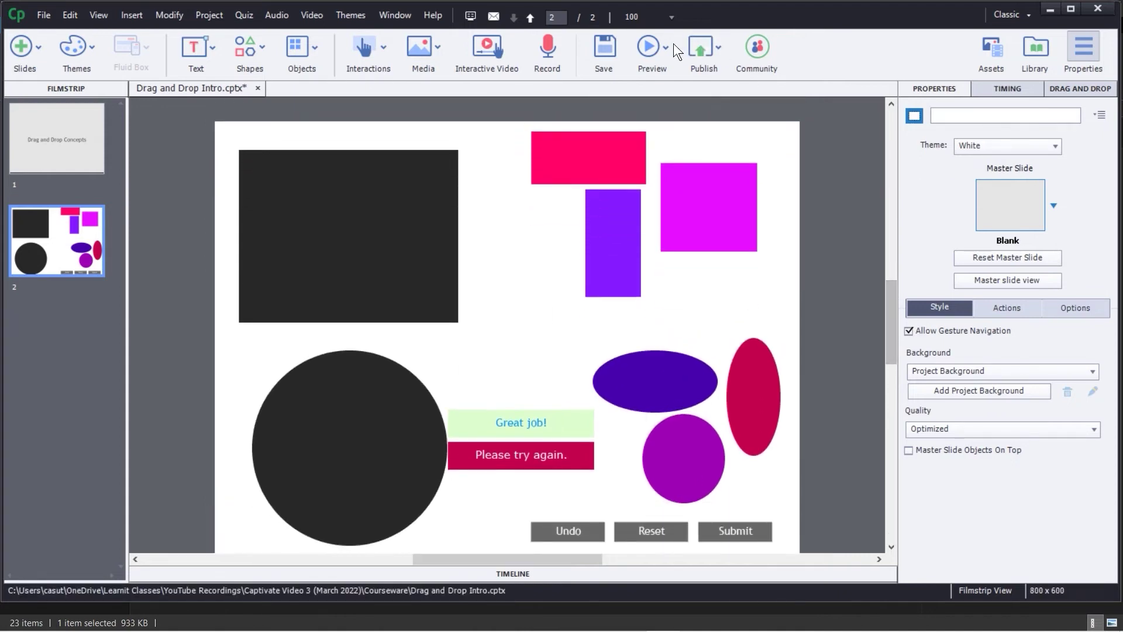
click(657, 47)
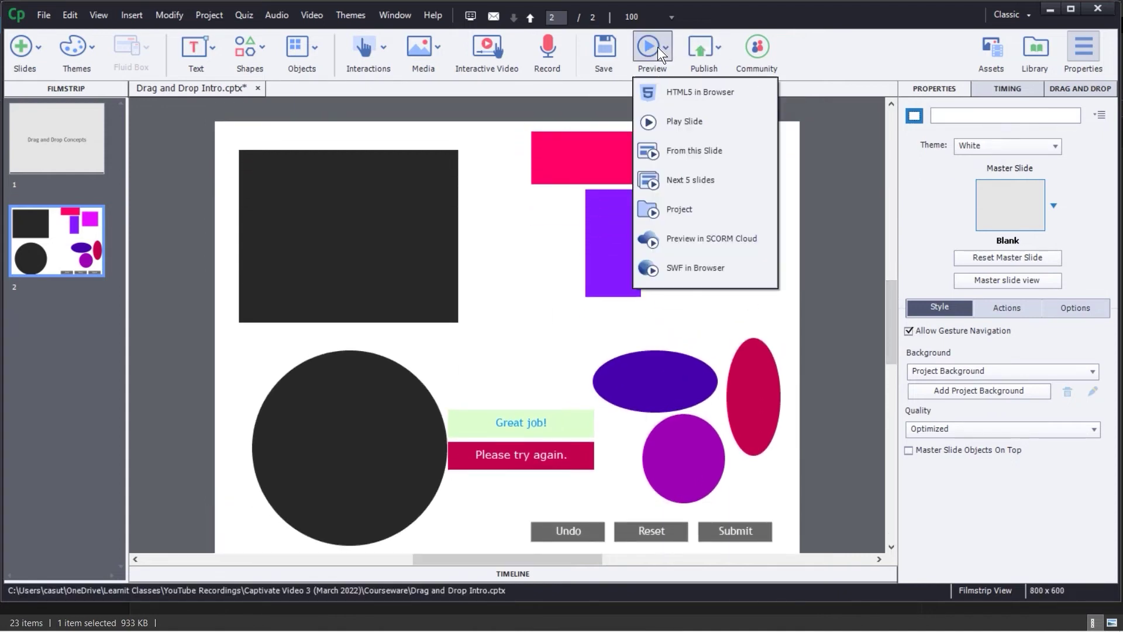
click(662, 153)
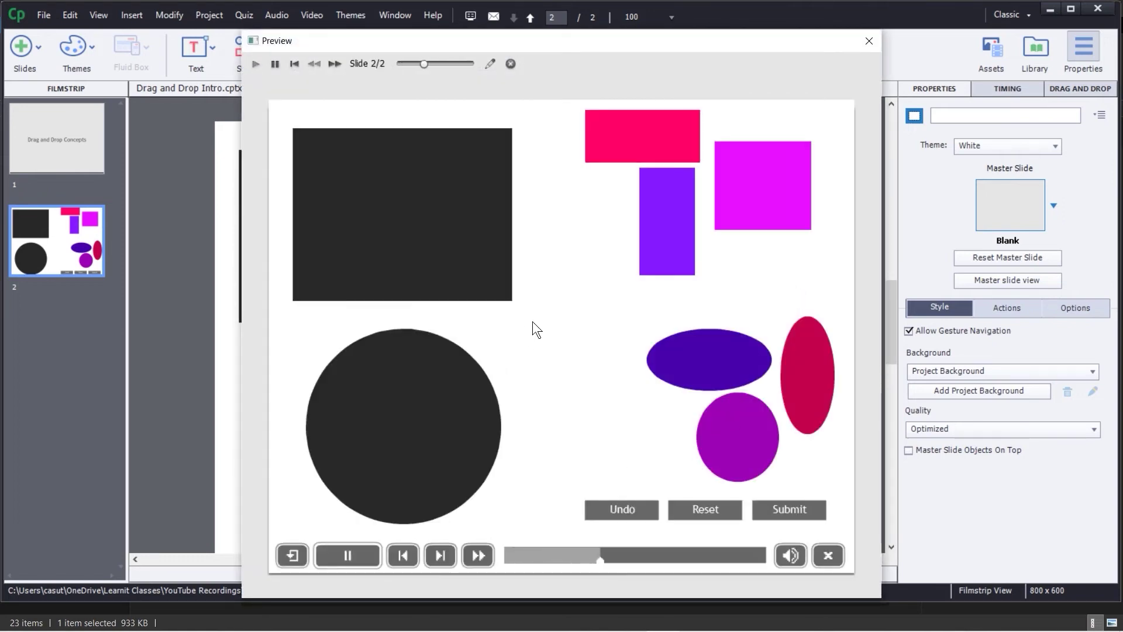
drag(607, 161, 409, 211)
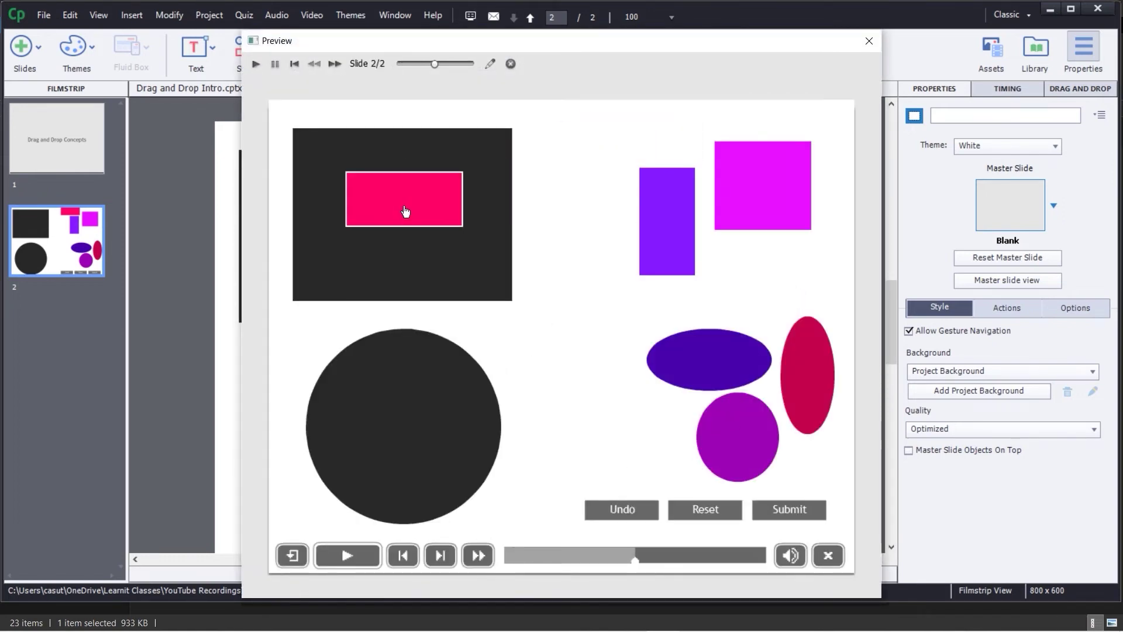
drag(687, 351, 442, 258)
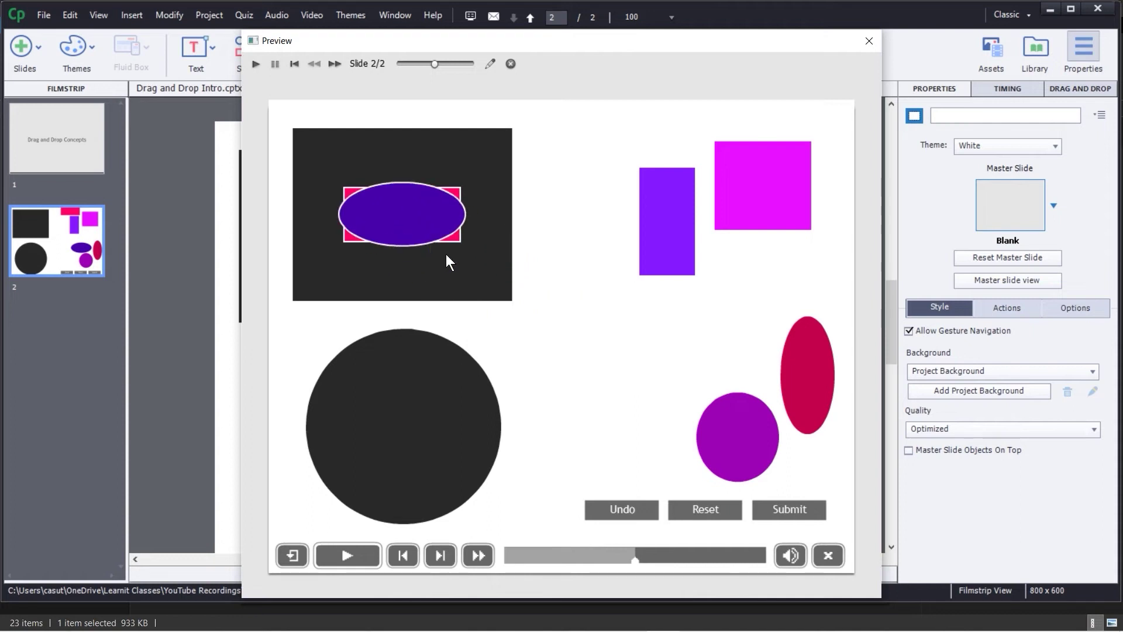
click(627, 503)
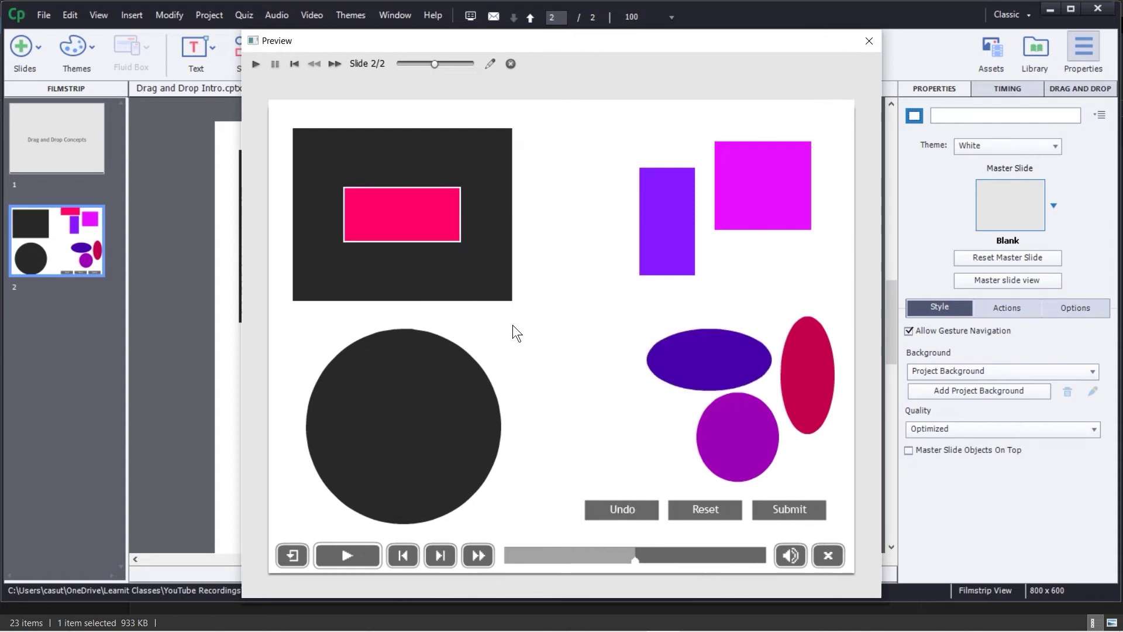
Place the blue oval and the violet rectangle on the black circle, and undo the violet rectangle's placement
drag(699, 363, 410, 416)
drag(642, 246, 426, 399)
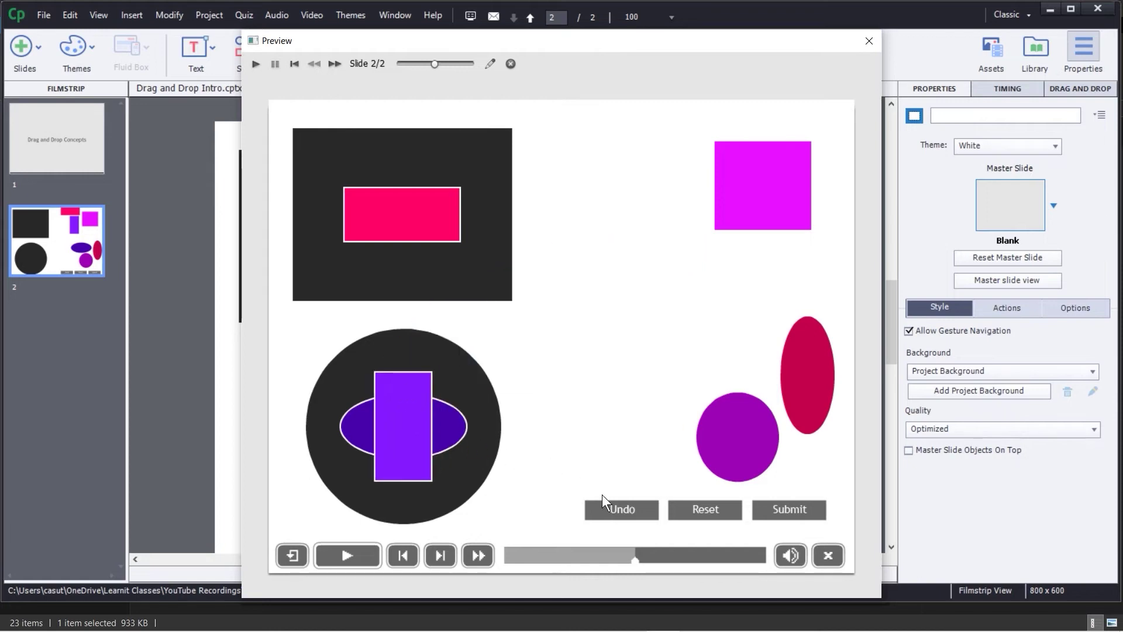
click(619, 510)
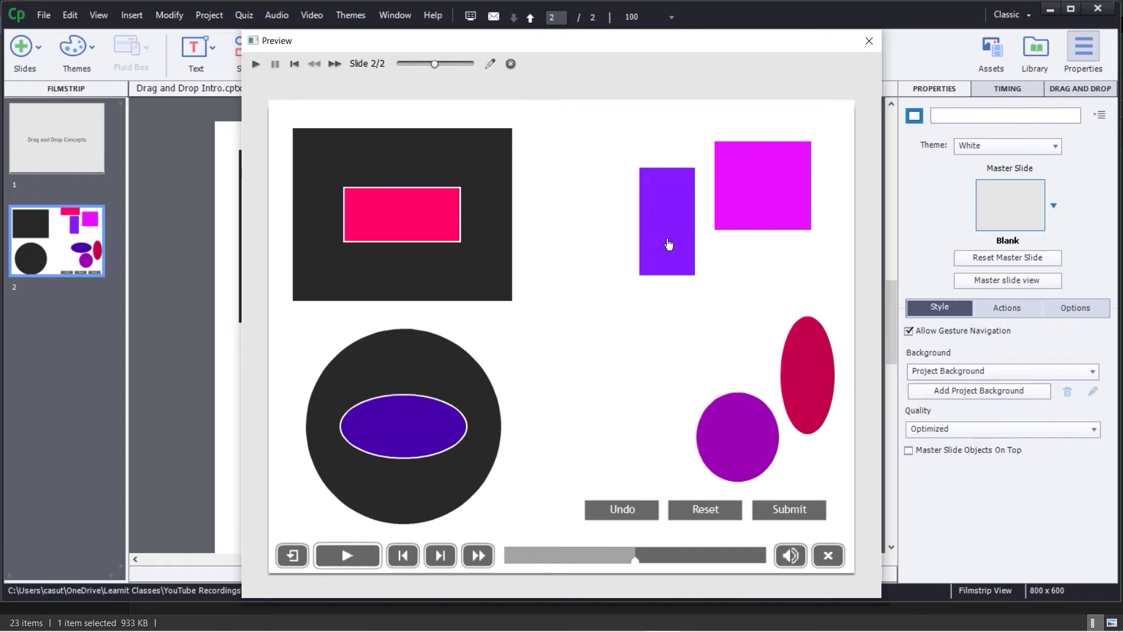
Place the violet rectangle and purple circle on the black rectangle and the magenta square on the black circle, and reset the interaction
drag(669, 245, 546, 246)
drag(732, 221, 412, 410)
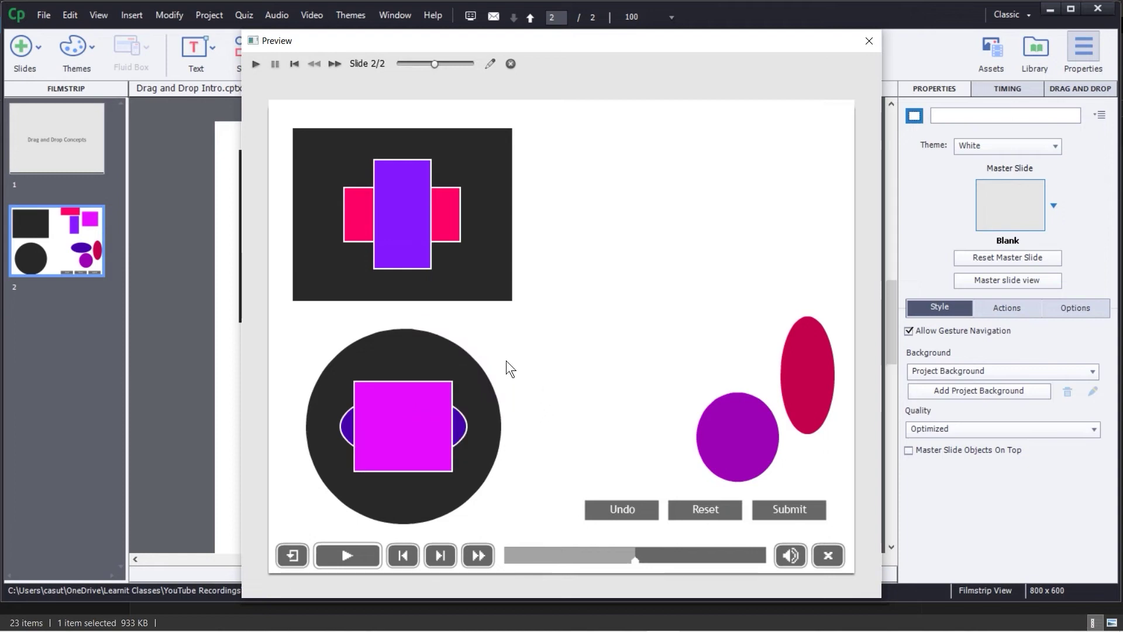
drag(699, 434, 437, 281)
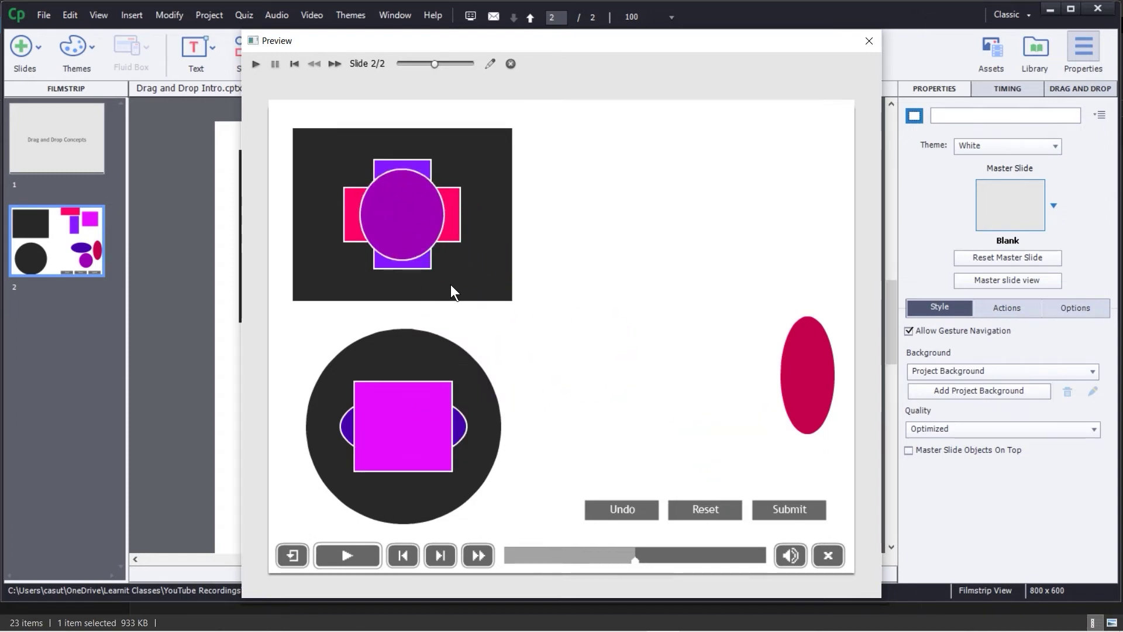
click(714, 509)
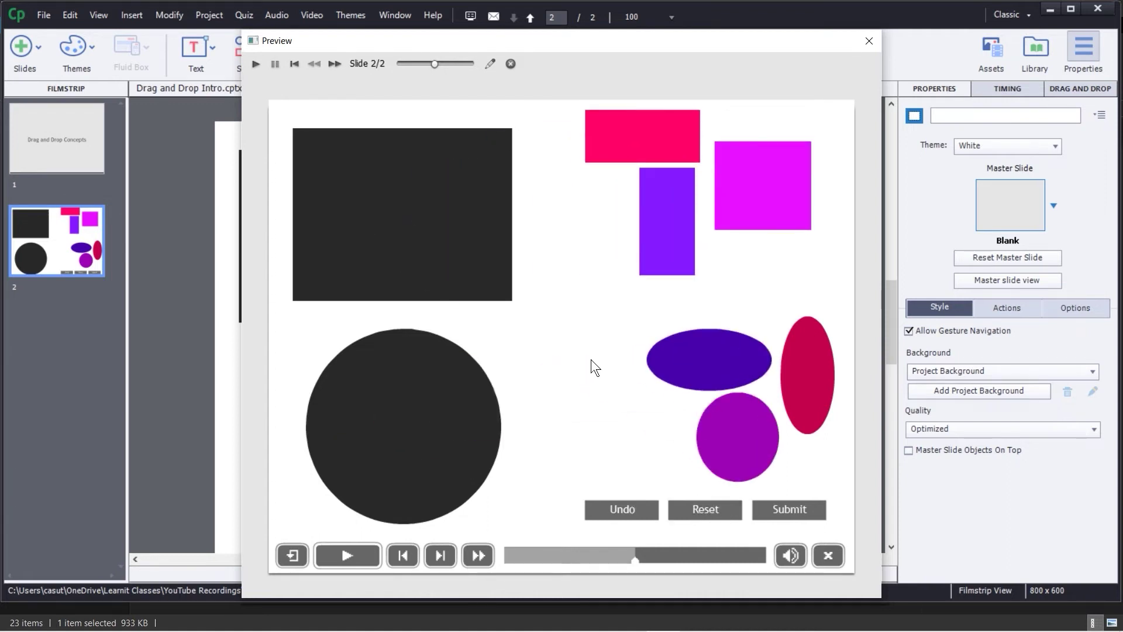
Place all three rectangles on the black rectangle and all three ovals on the black circle, submit the answer, and close the preview
drag(619, 144, 518, 203)
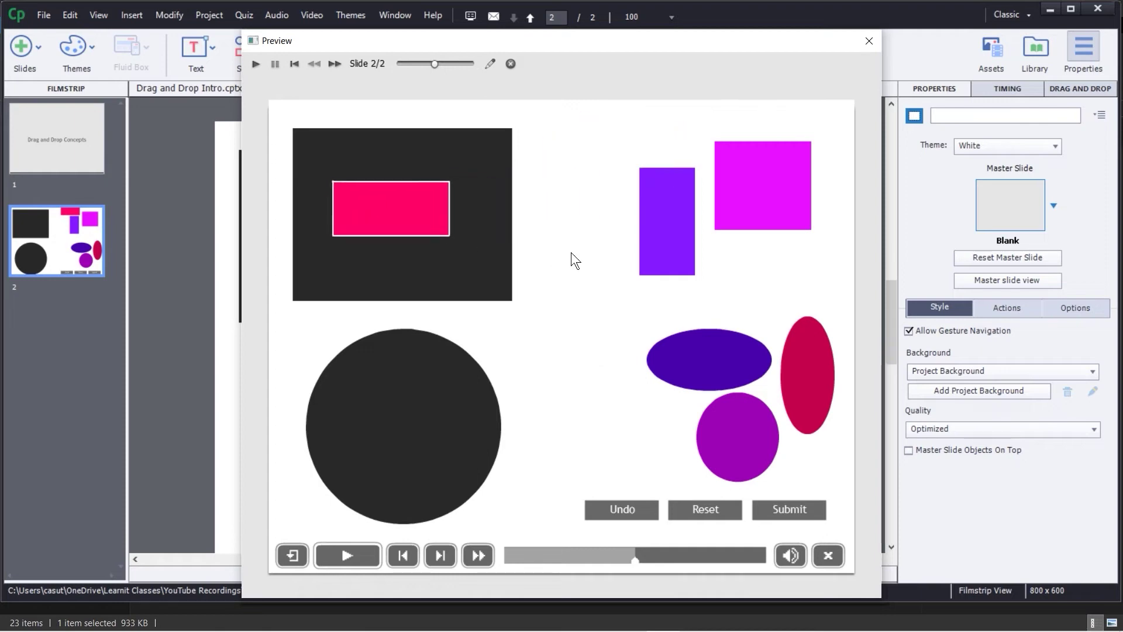
drag(647, 231, 430, 222)
drag(774, 201, 431, 221)
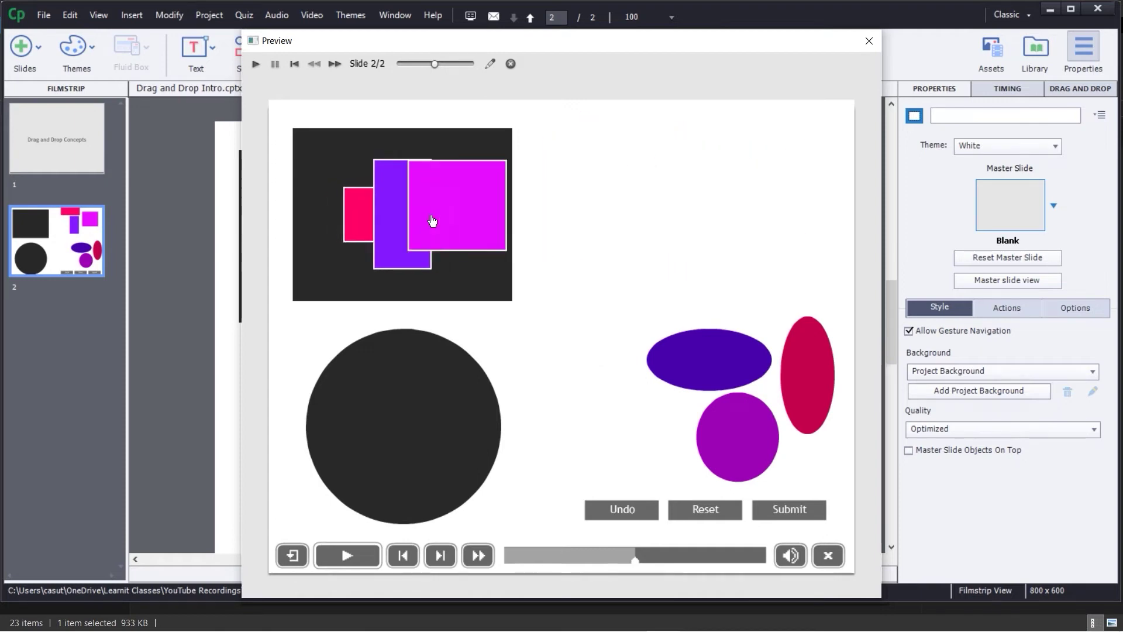
drag(695, 353, 527, 393)
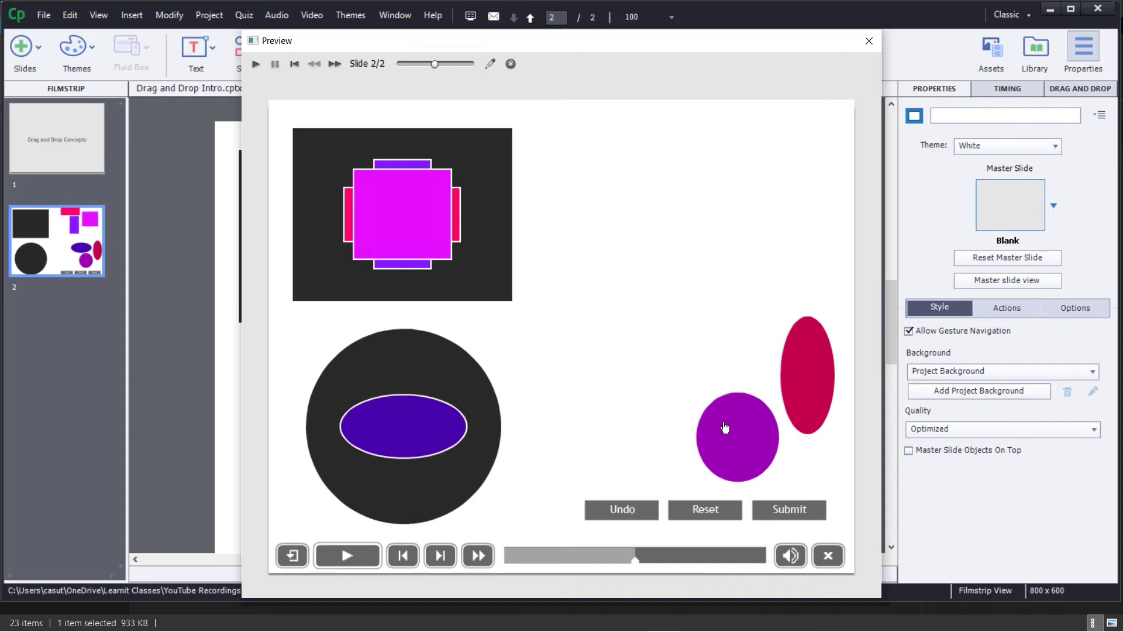
drag(727, 429, 485, 427)
drag(793, 400, 515, 433)
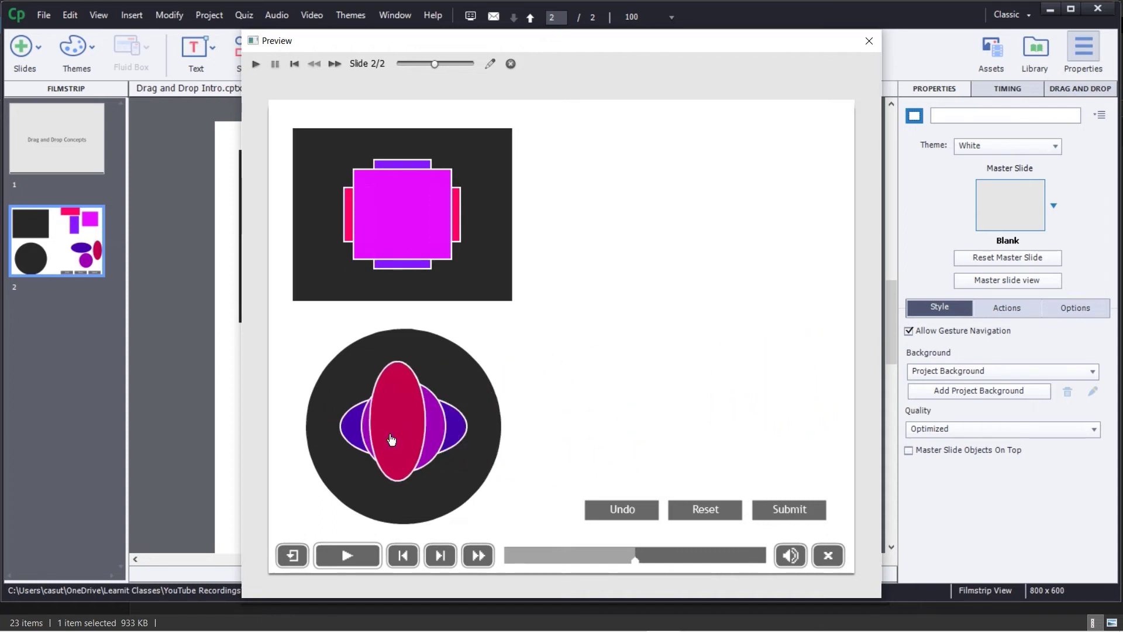
click(785, 510)
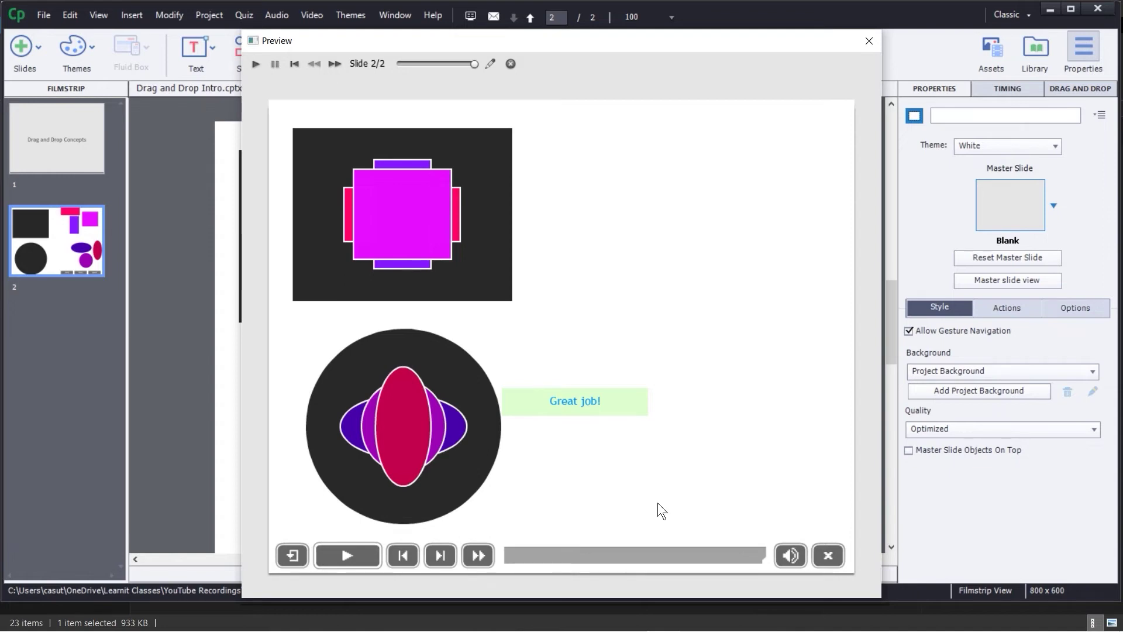
click(870, 40)
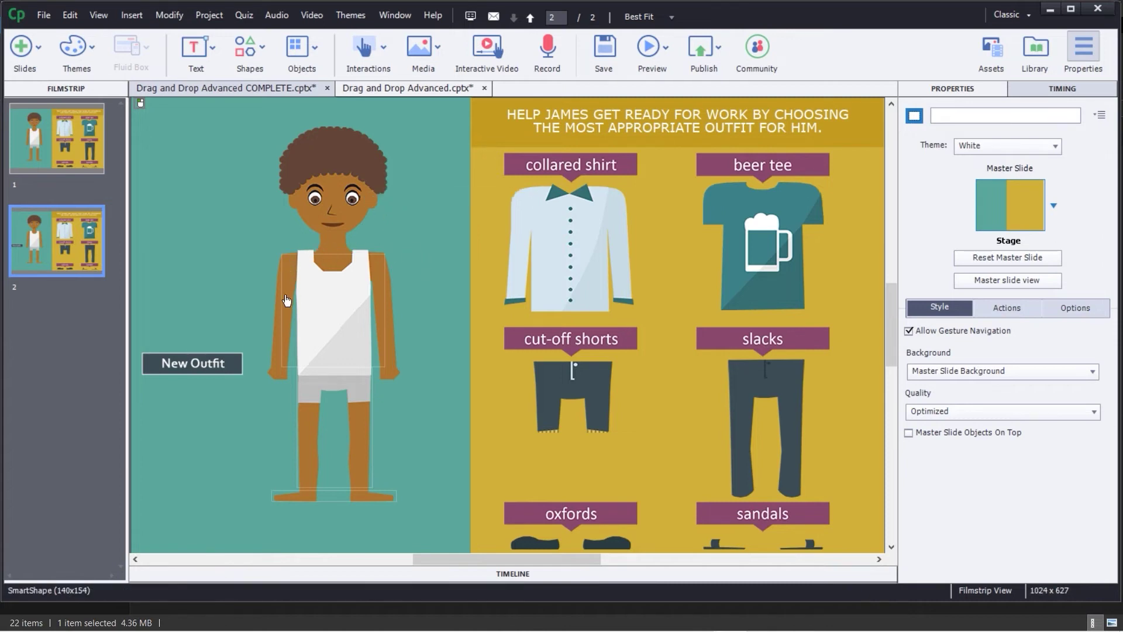
Show the timeline and select the invisible shape over the character's torso to check its name and style
click(513, 574)
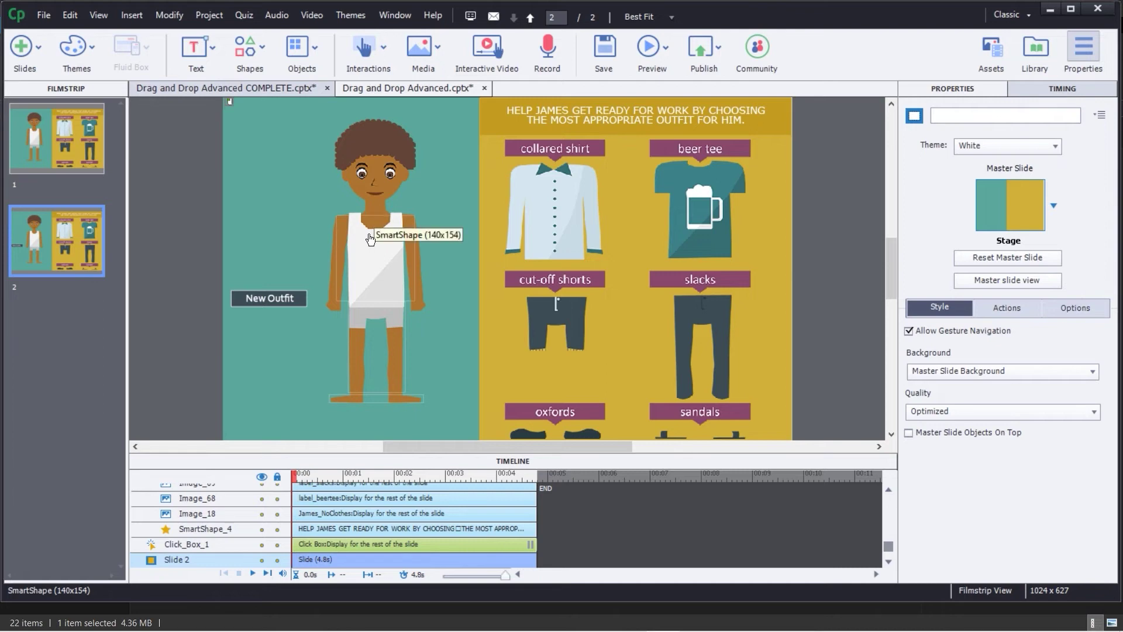
click(372, 215)
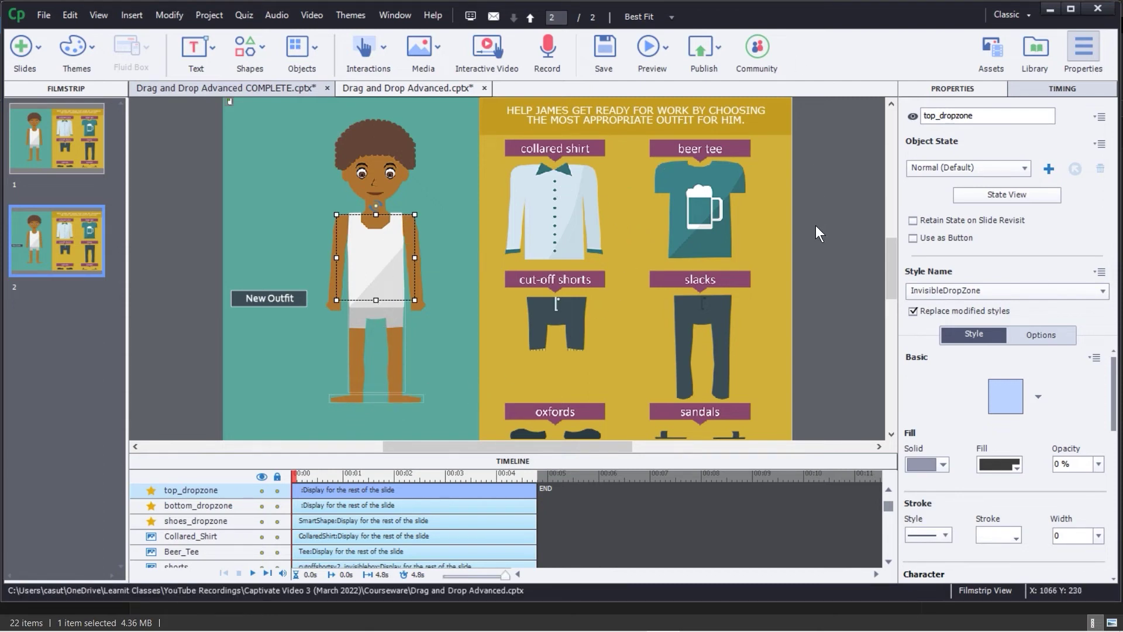
click(830, 213)
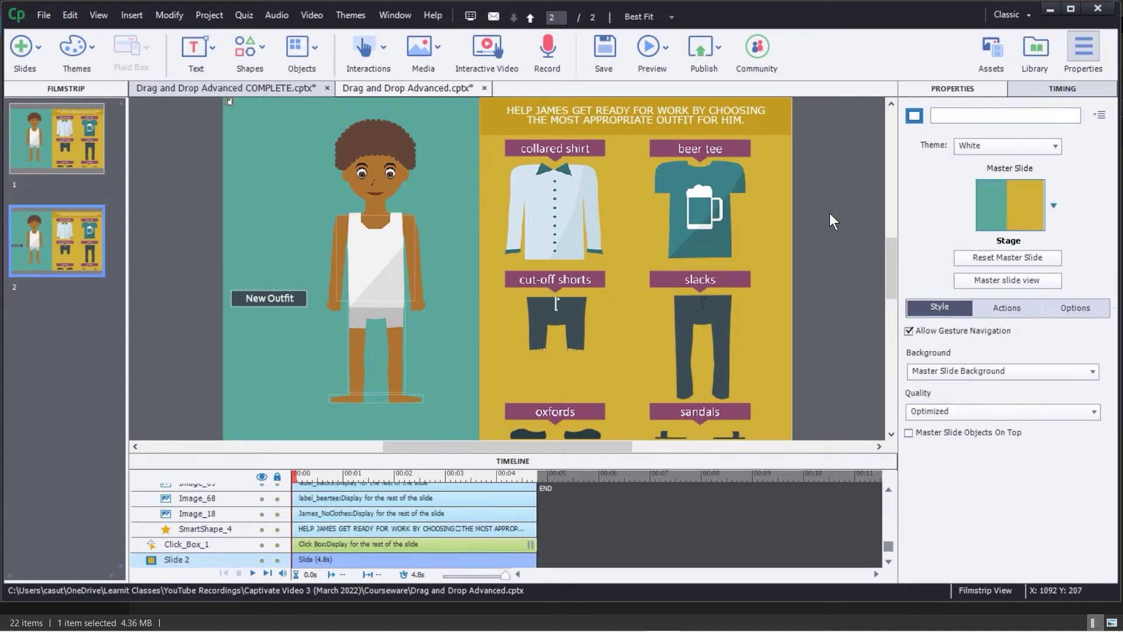
Start a drag-and-drop interaction with the collared shirt, beer tee, cut-off shorts, slacks, oxfords and sandals as drag sources
click(364, 45)
click(381, 150)
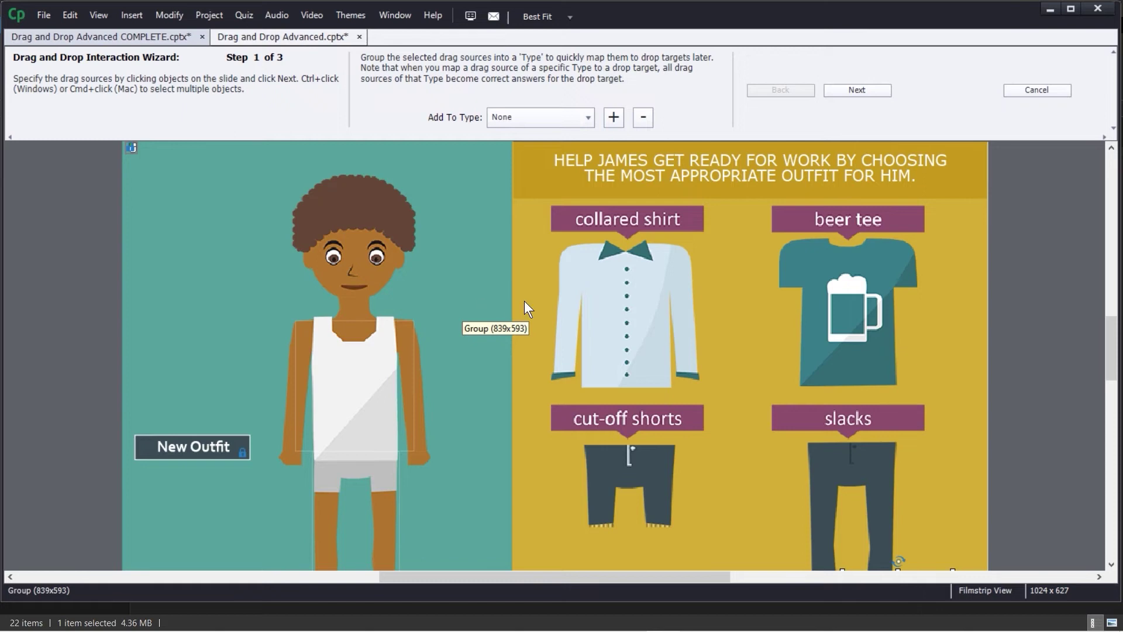
click(613, 276)
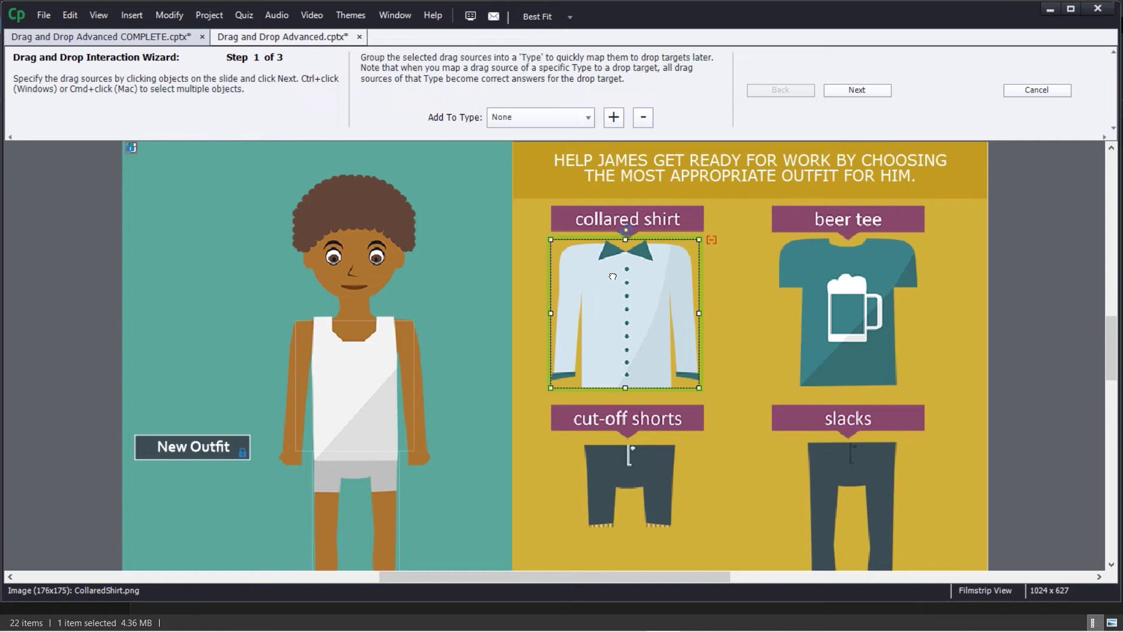
click(831, 290)
scroll(799, 324, down, 2)
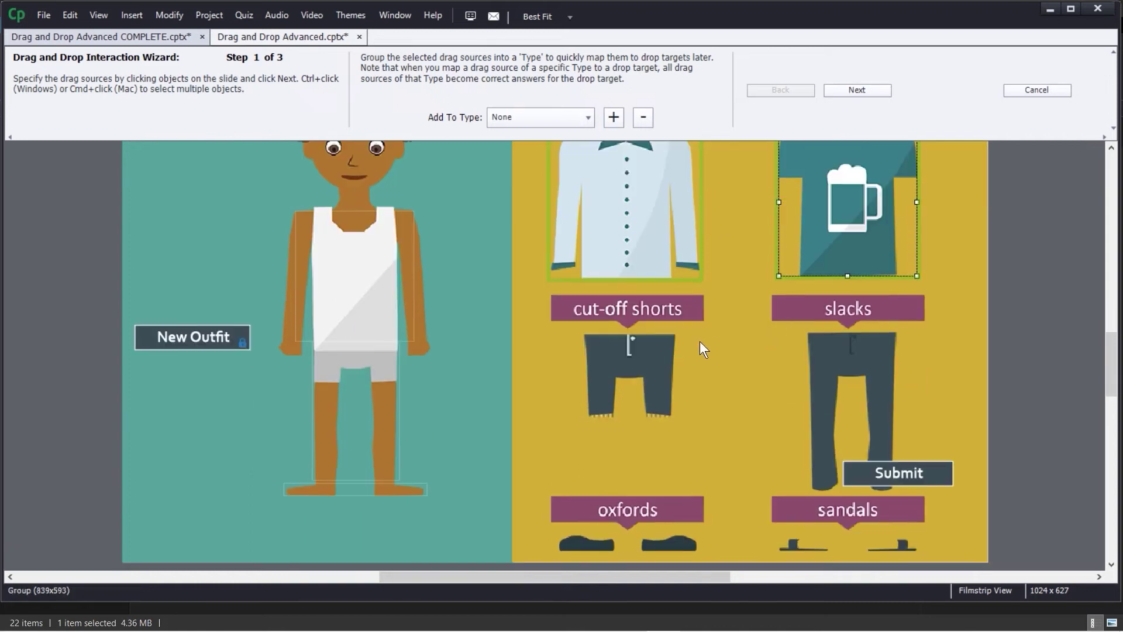
click(630, 354)
click(854, 368)
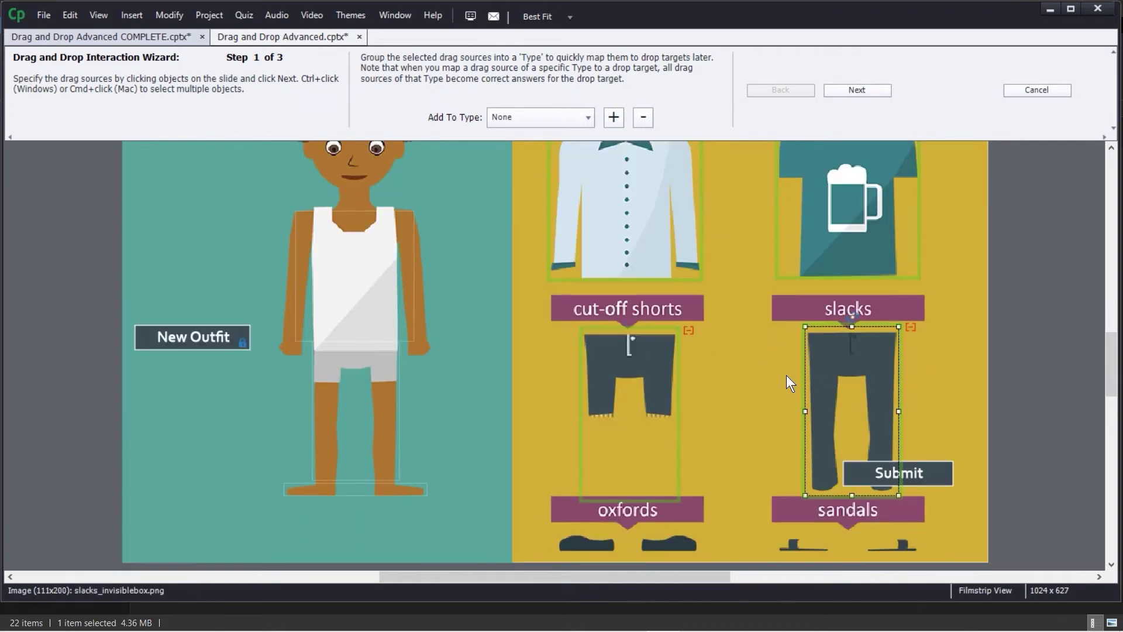
scroll(687, 408, down, 2)
click(665, 471)
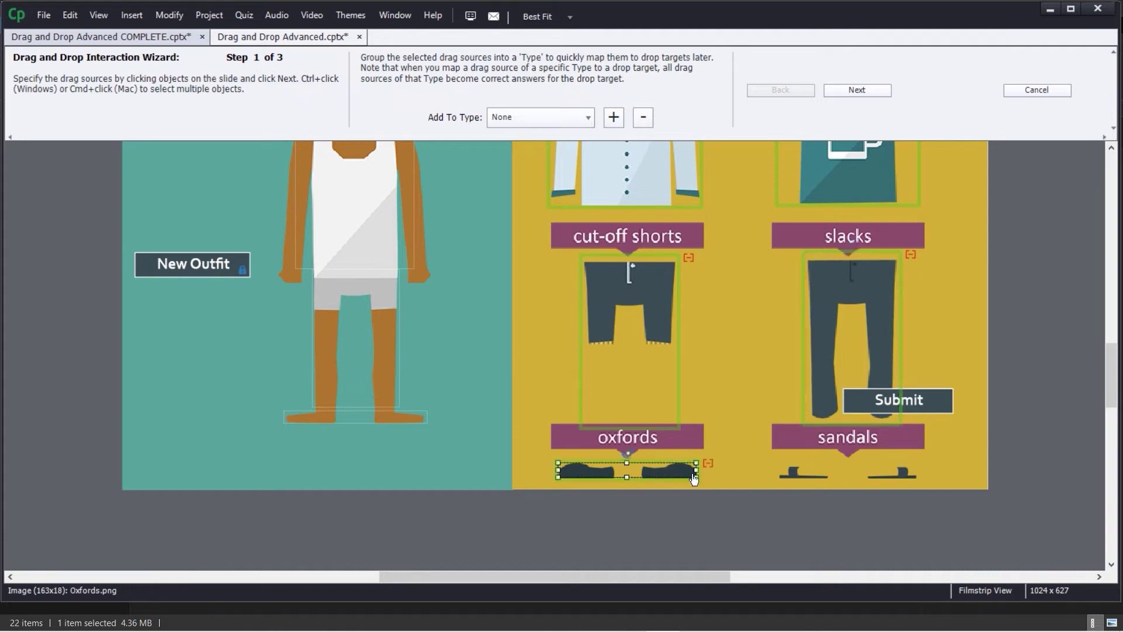
click(802, 471)
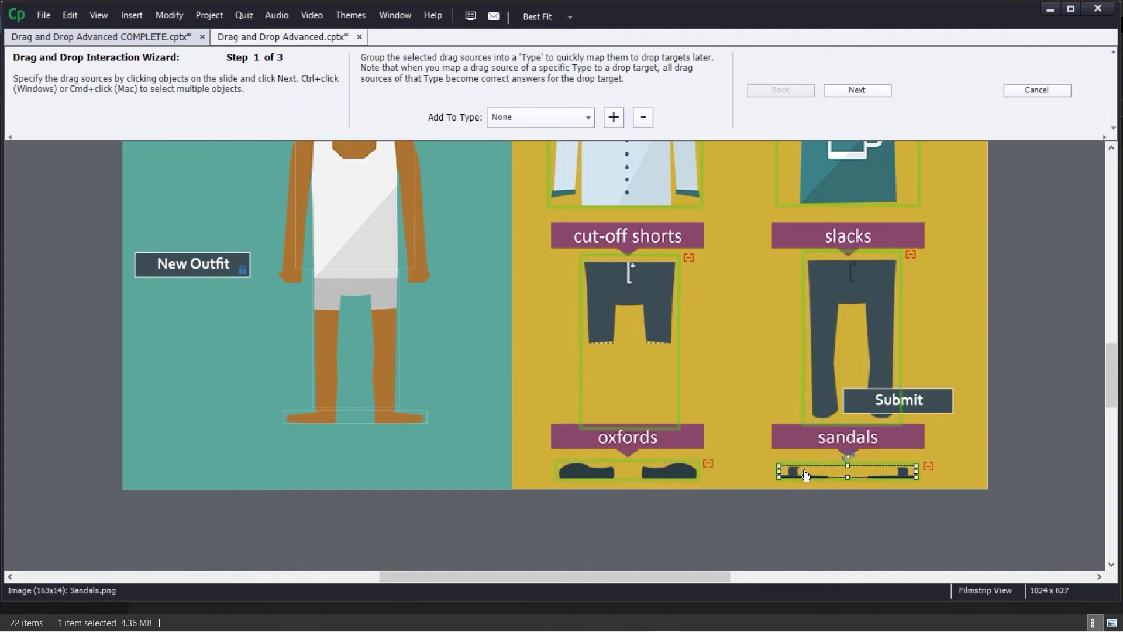
scroll(803, 472, up, 2)
scroll(744, 362, up, 3)
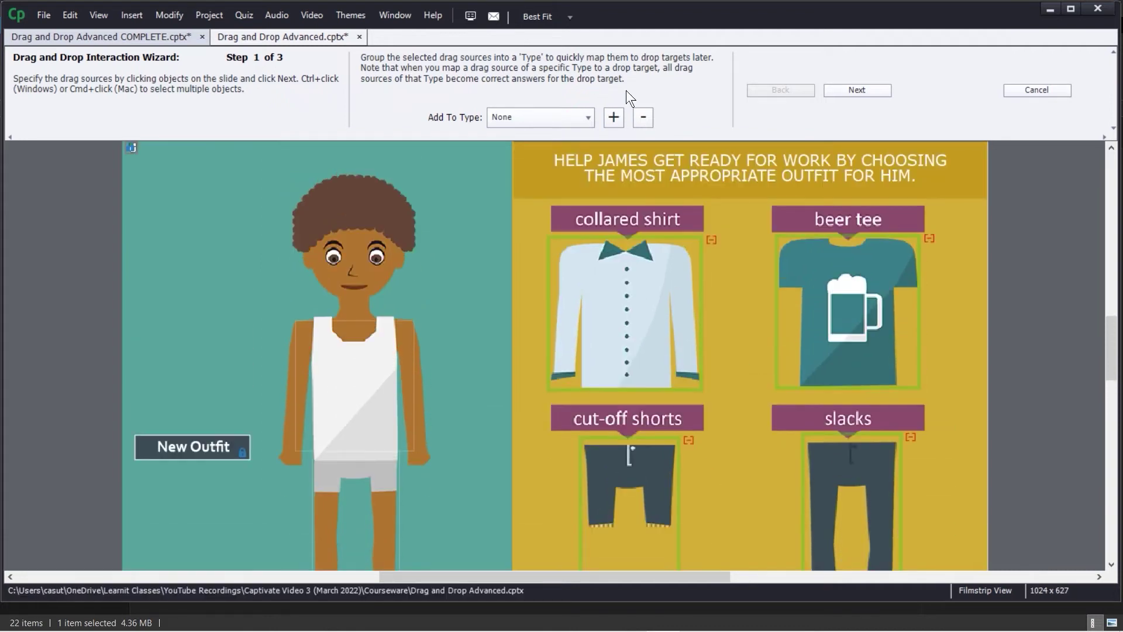
click(848, 91)
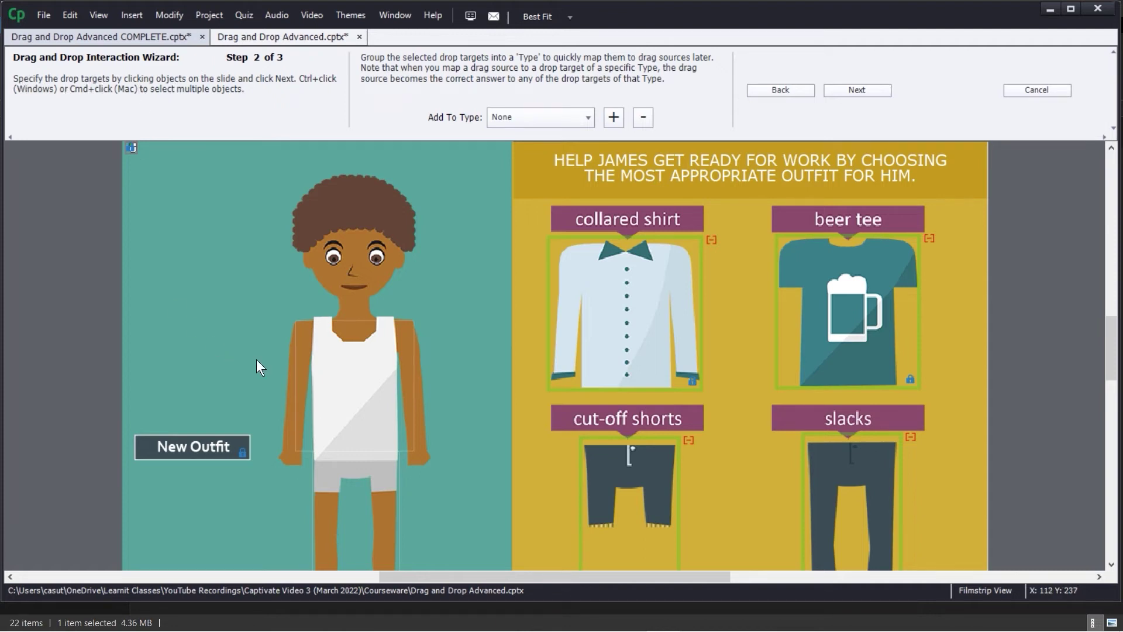
Mark the invisible shapes over the character's torso, legs and feet as the drop targets
click(358, 339)
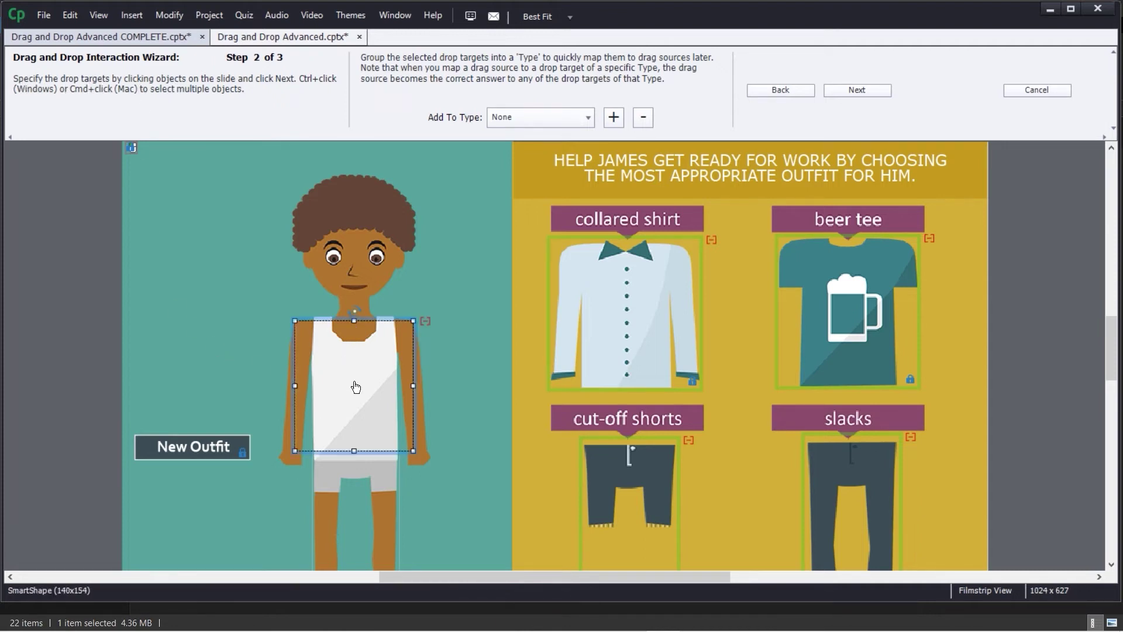
scroll(439, 416, down, 3)
click(387, 340)
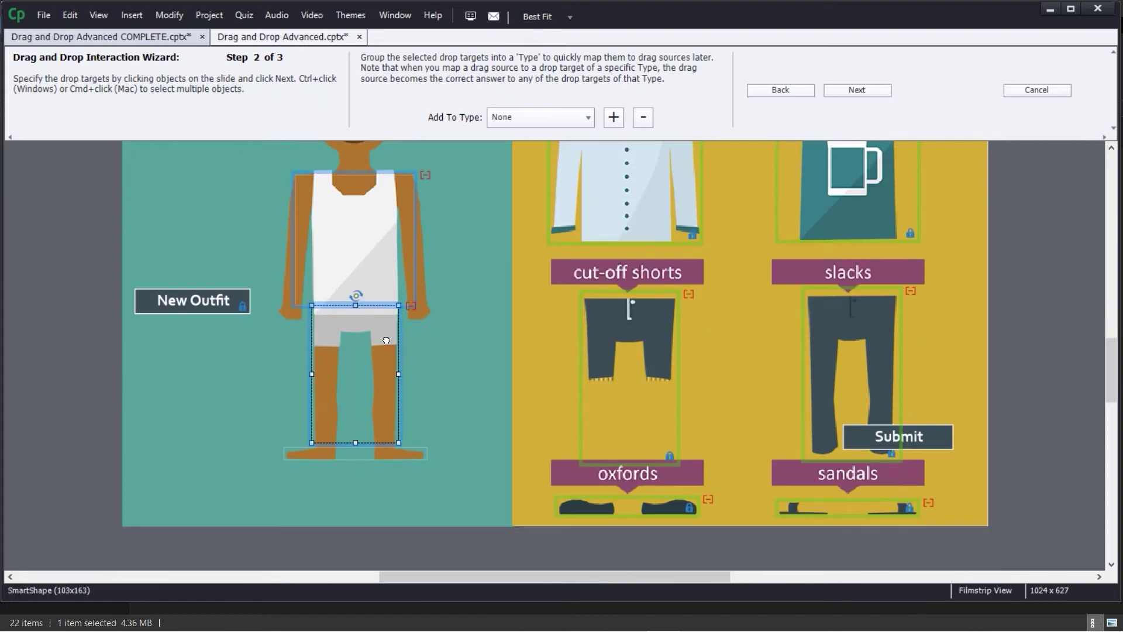
click(410, 455)
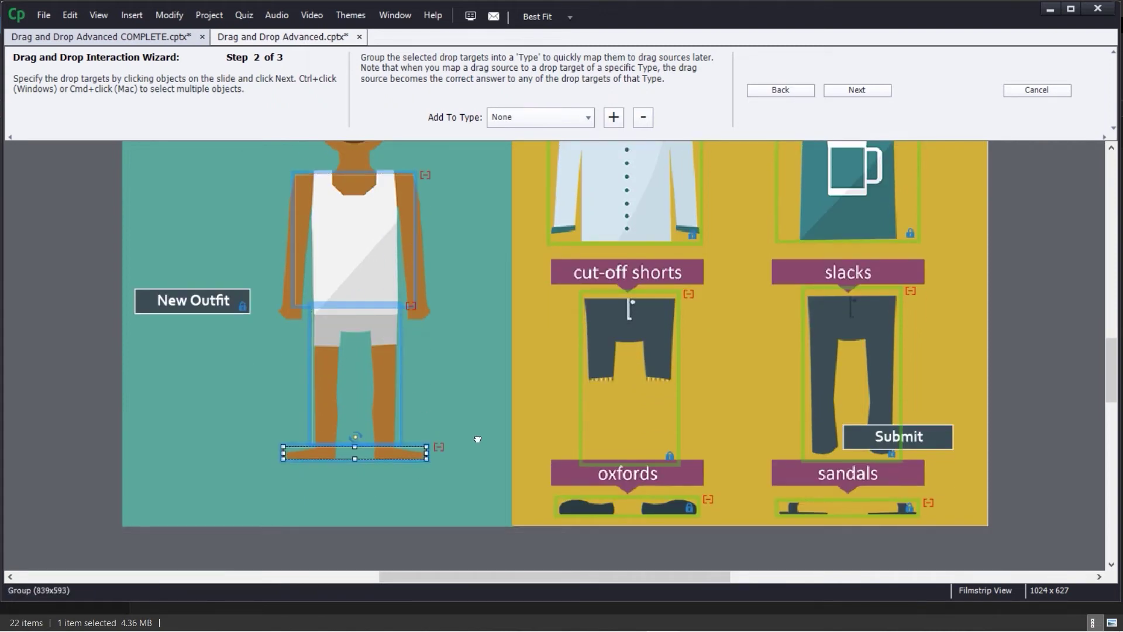
scroll(466, 434, up, 2)
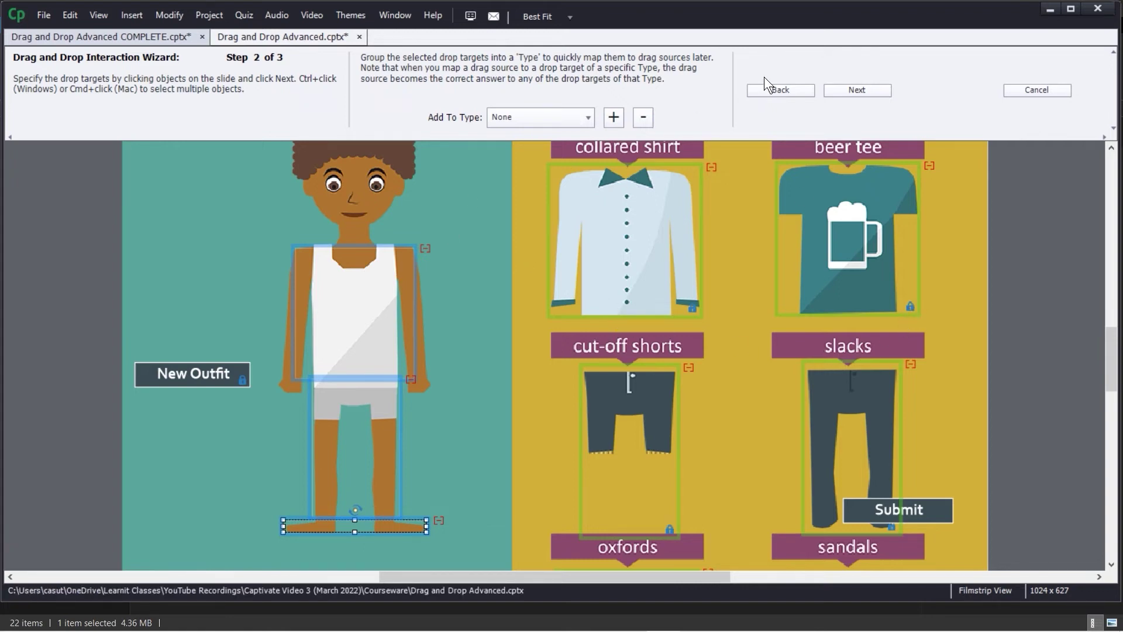
click(840, 91)
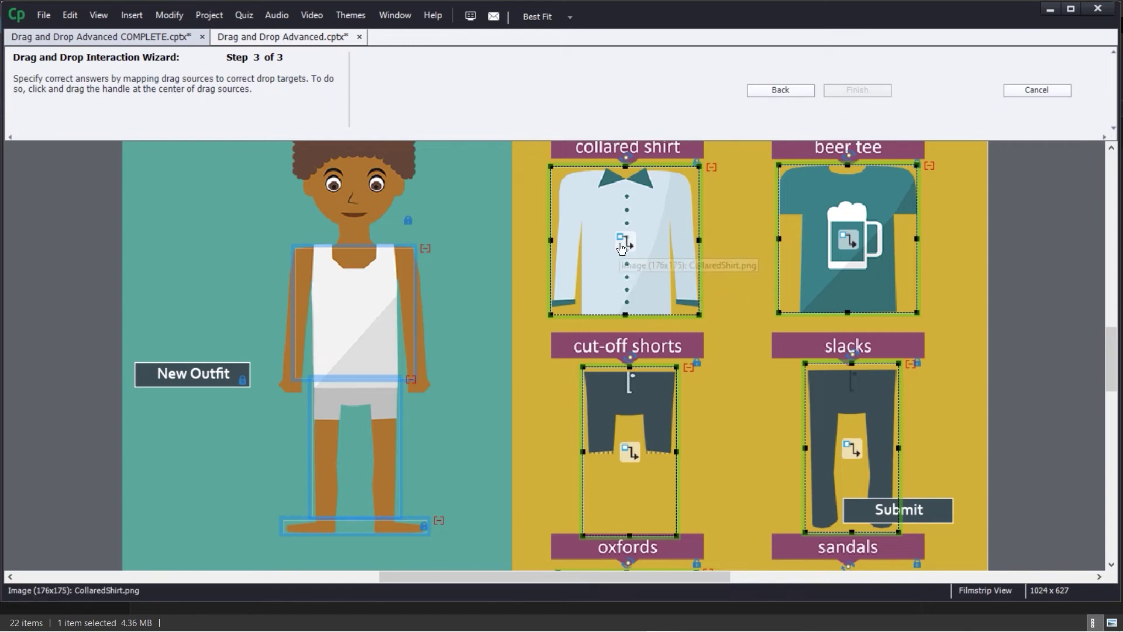
Map the collared shirt and beer tee to the torso drop zone, and the cut-off shorts and slacks to the legs drop zone
drag(621, 241, 377, 294)
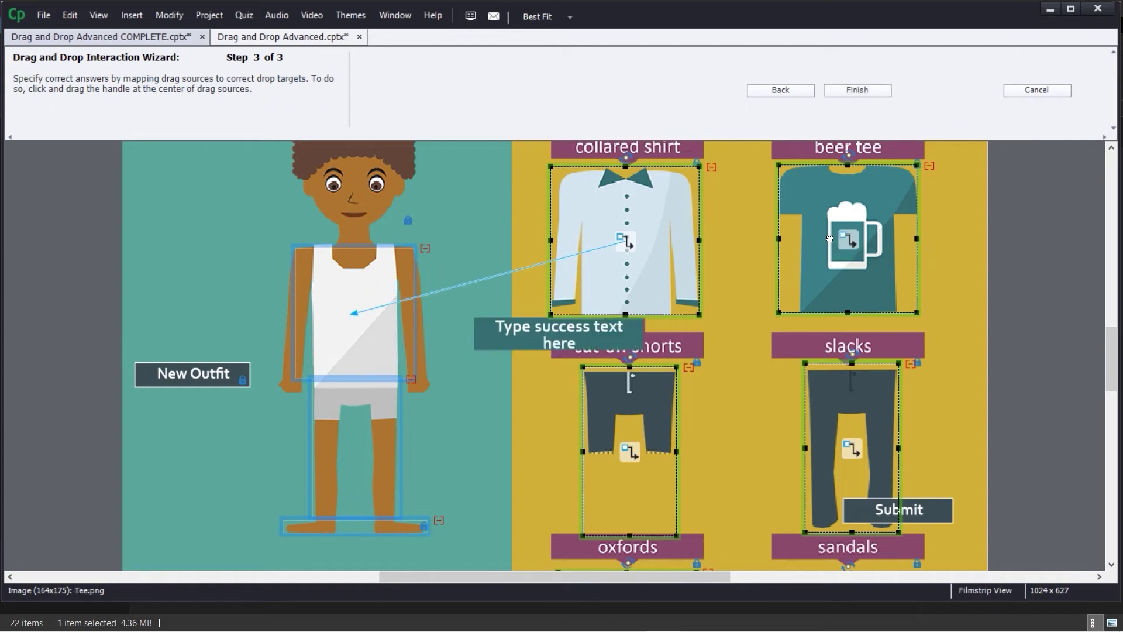
drag(846, 240, 392, 305)
drag(369, 315, 368, 314)
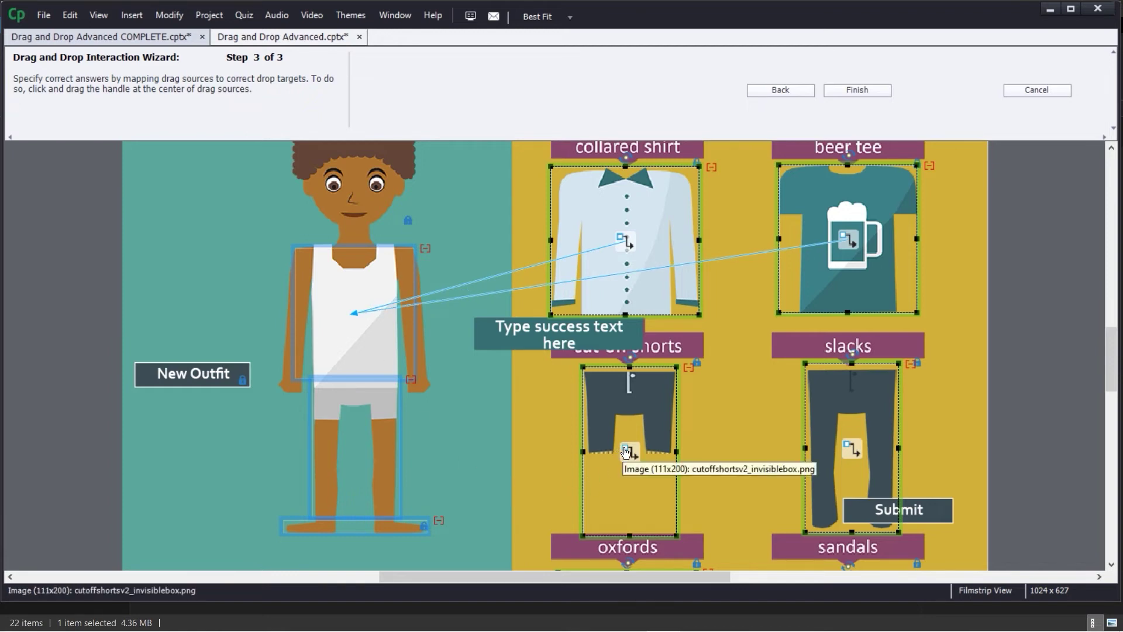
drag(625, 451, 333, 420)
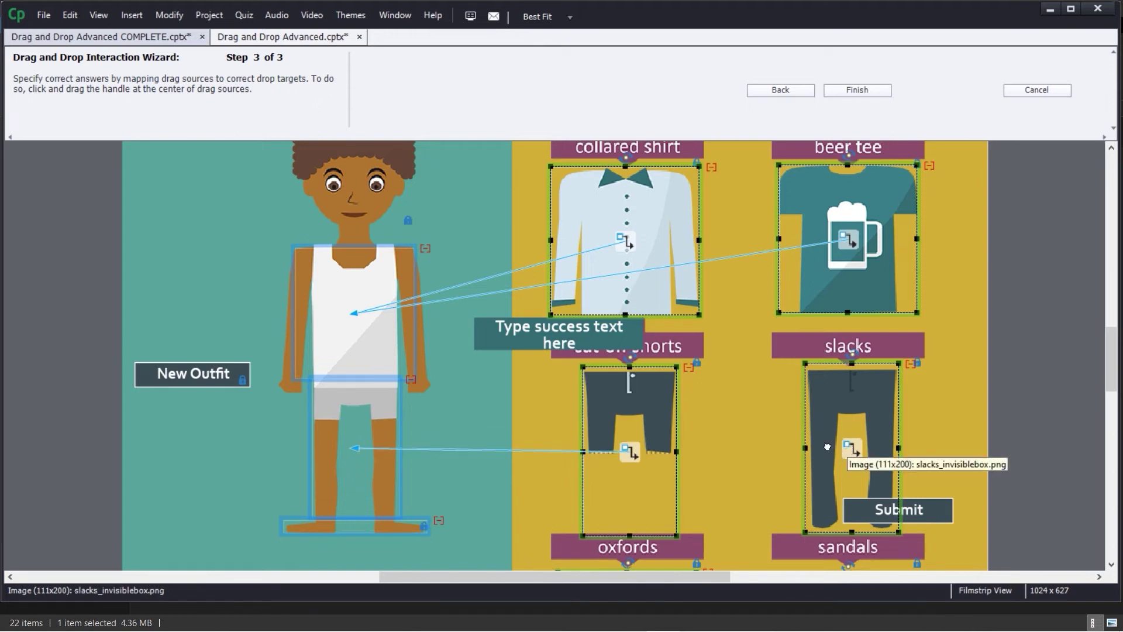
drag(850, 448, 351, 424)
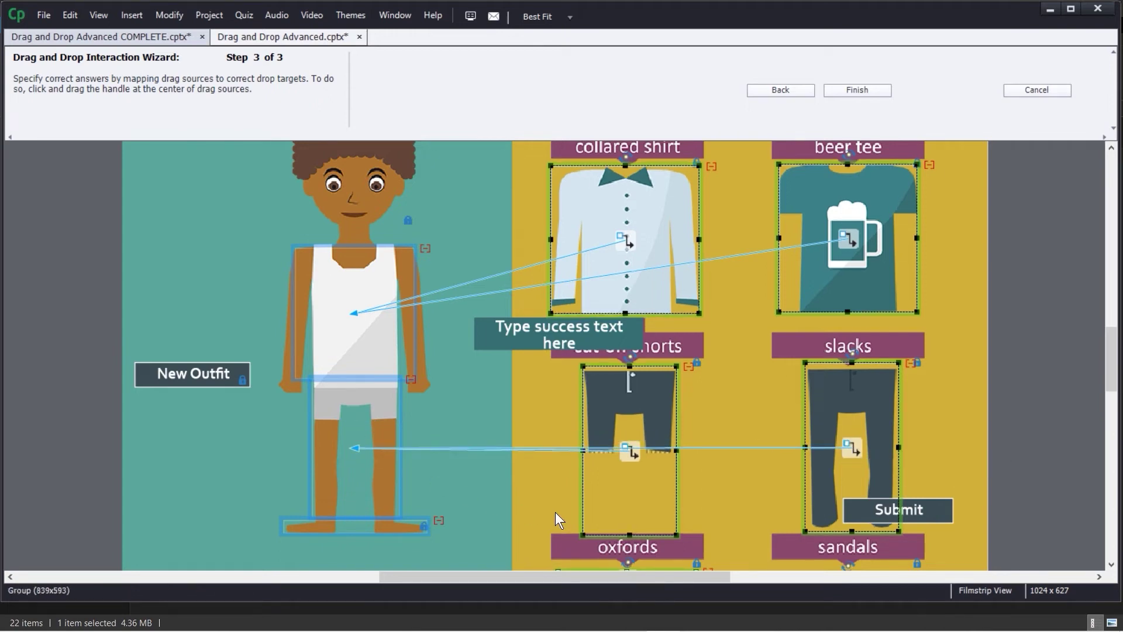
Map the oxfords and sandals to the feet drop zone and finish the drag-and-drop wizard
scroll(702, 532, down, 1)
scroll(673, 535, down, 1)
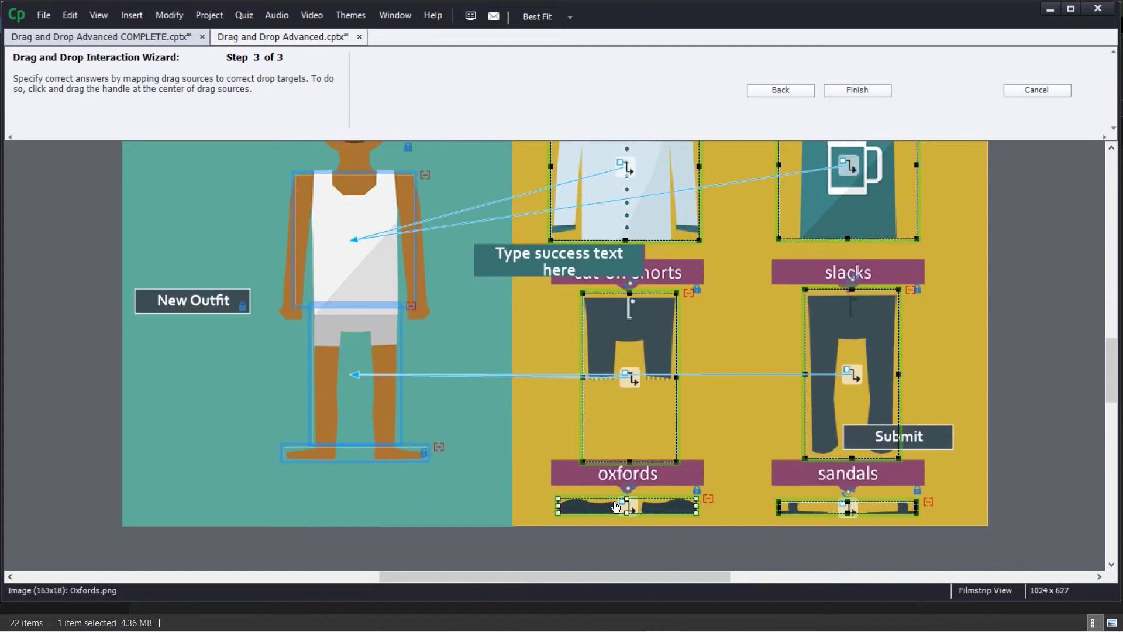
drag(622, 507, 353, 454)
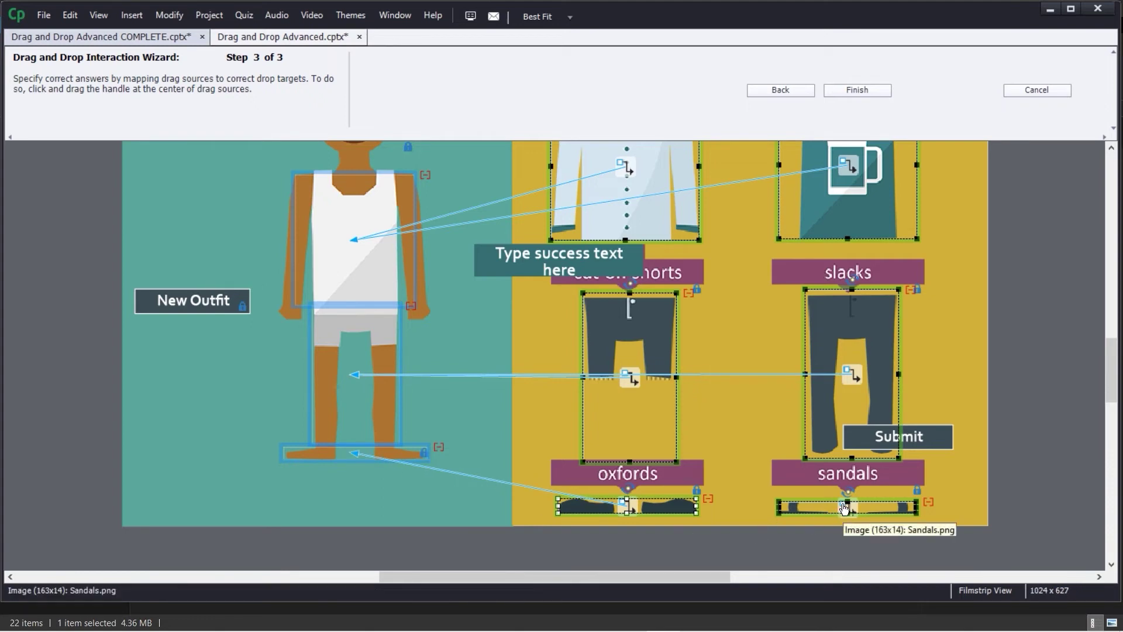
drag(844, 506, 388, 455)
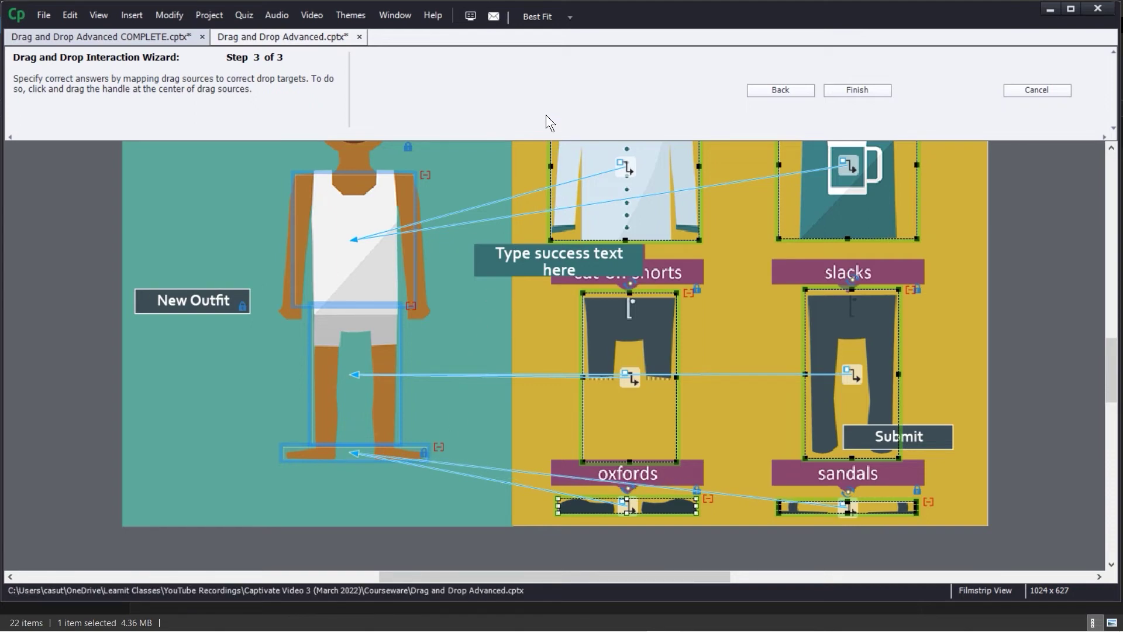
click(855, 90)
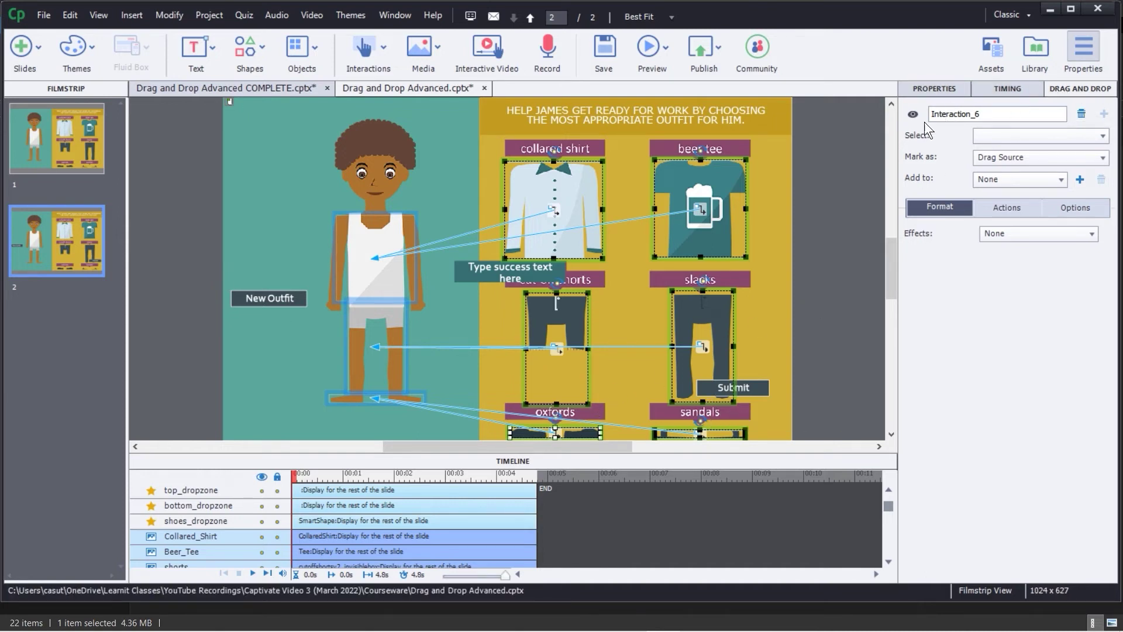
View the torso drop zone's drag-and-drop settings, and move the Submit button below the New Outfit button
click(929, 86)
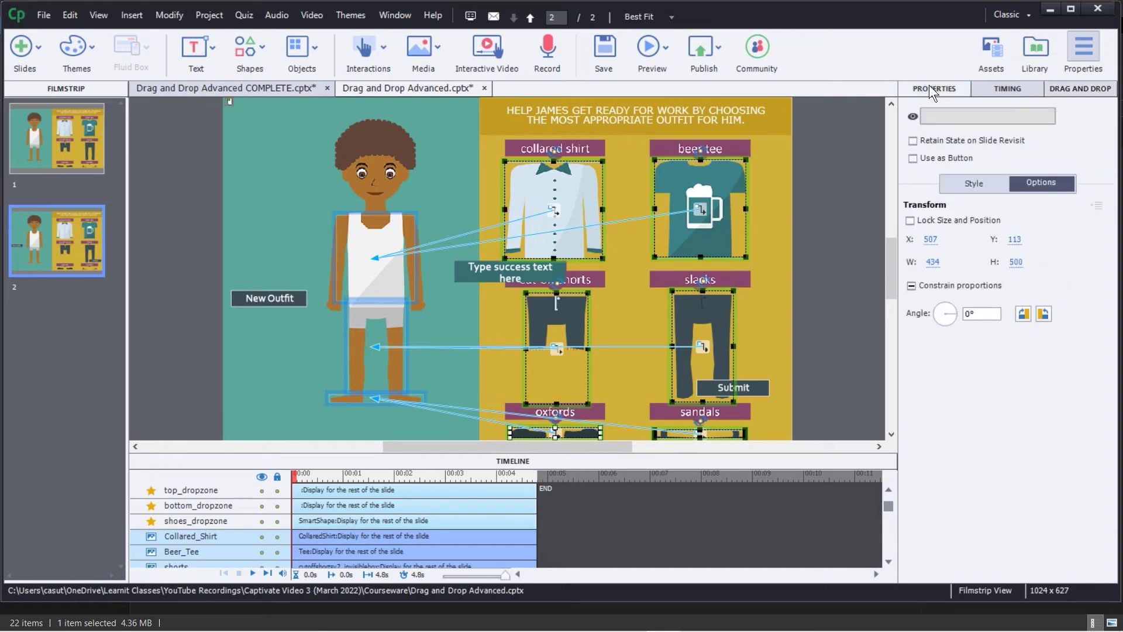
click(368, 235)
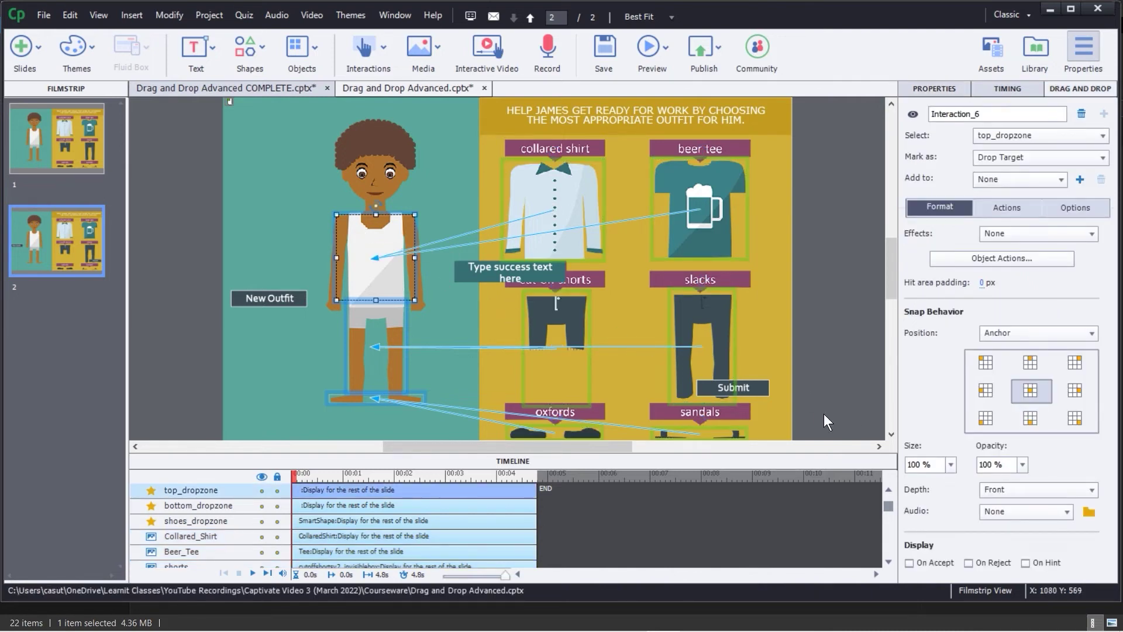
click(754, 391)
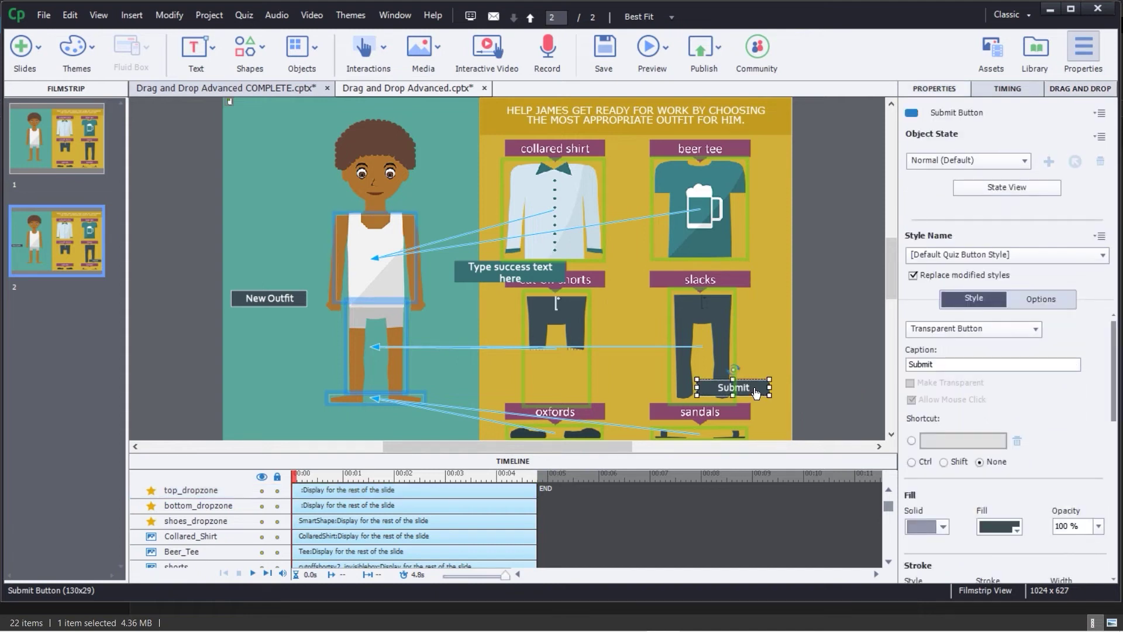
drag(755, 388, 293, 367)
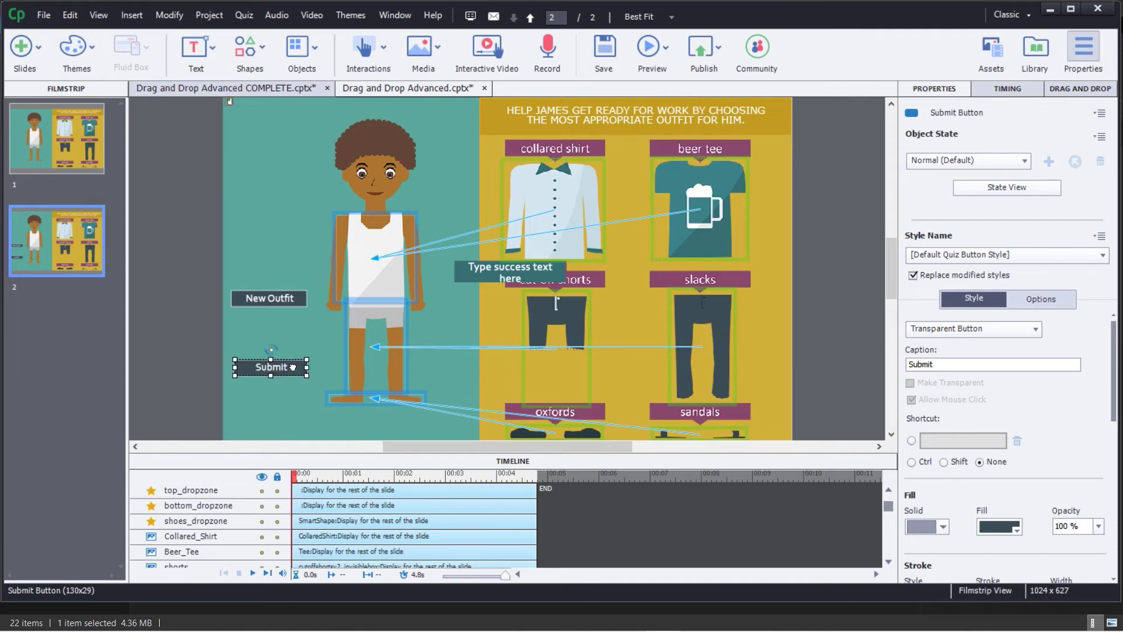
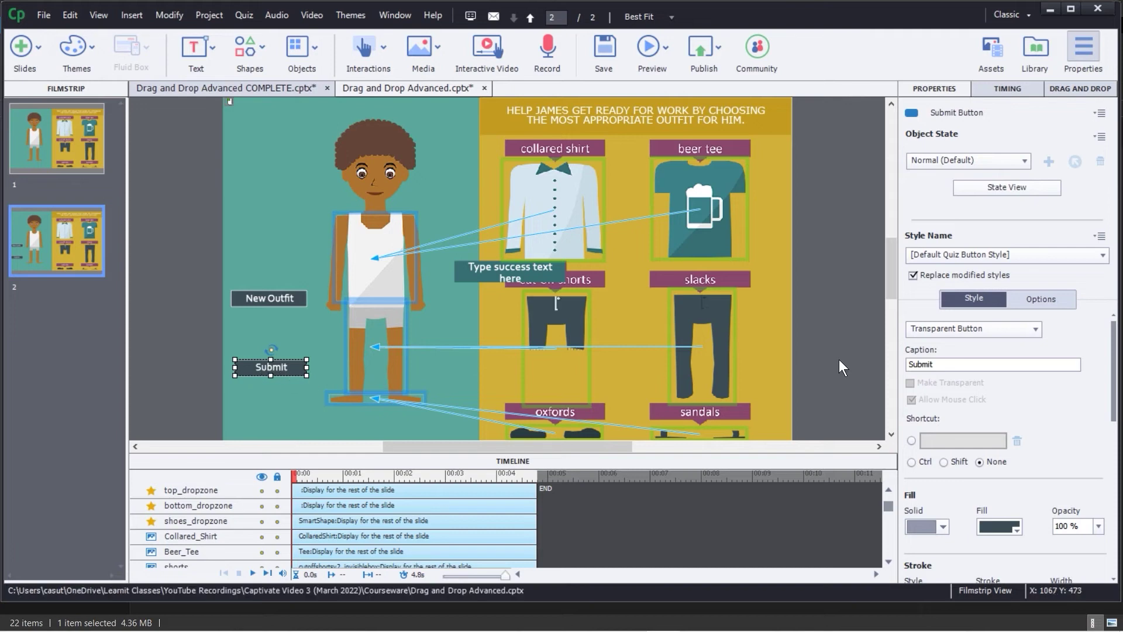
Change the Submit button's caption to "How do I look?" and enlarge the button to give the text more room
double_click(945, 363)
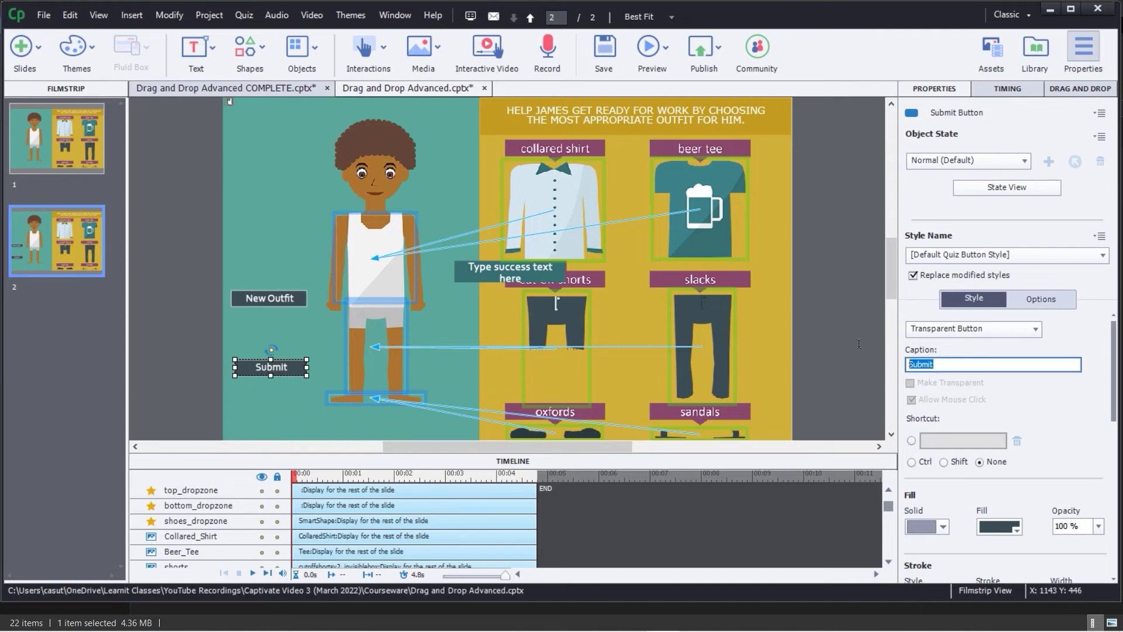
text(How do I look?)
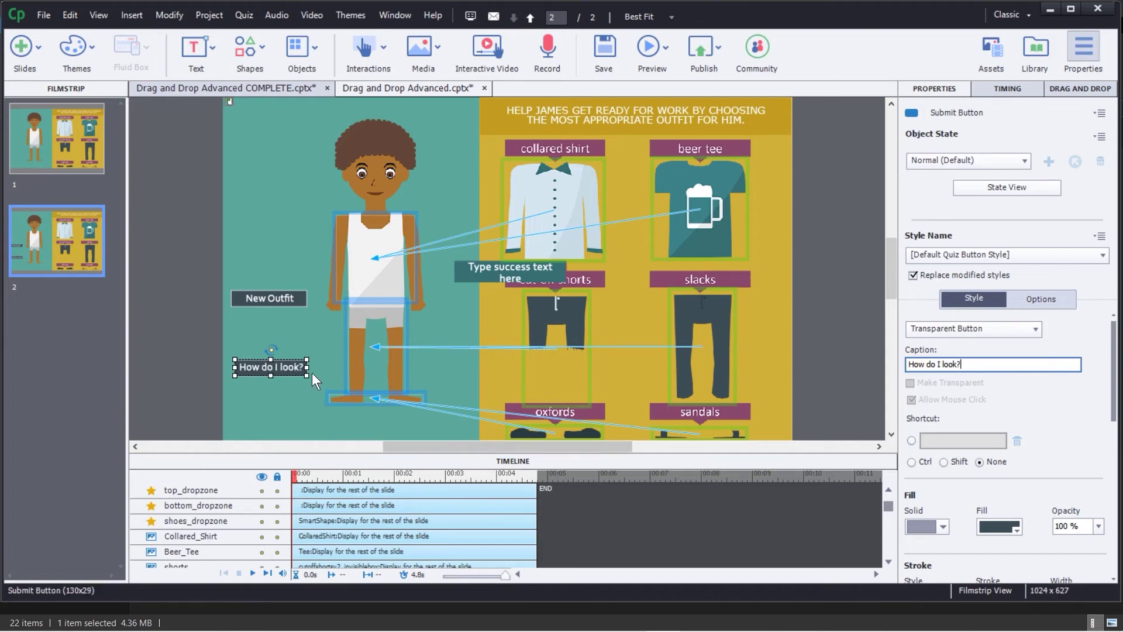
drag(307, 367, 277, 385)
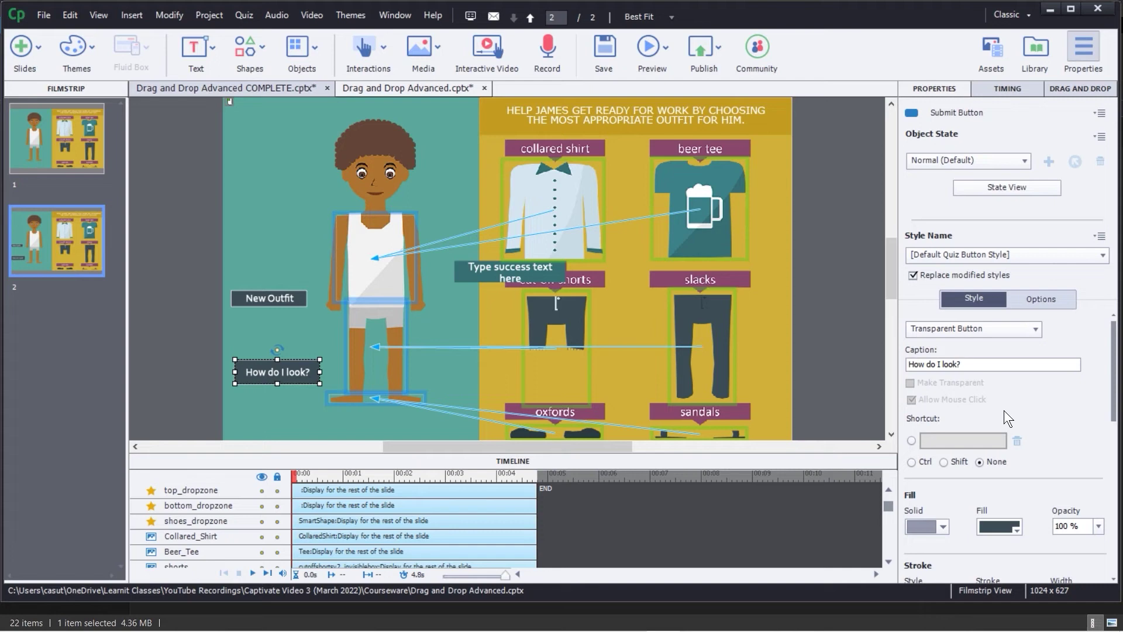
Move the success and failure captions off the clothing items to the teal area beside the character's head, success above failure
scroll(889, 268, up, 1)
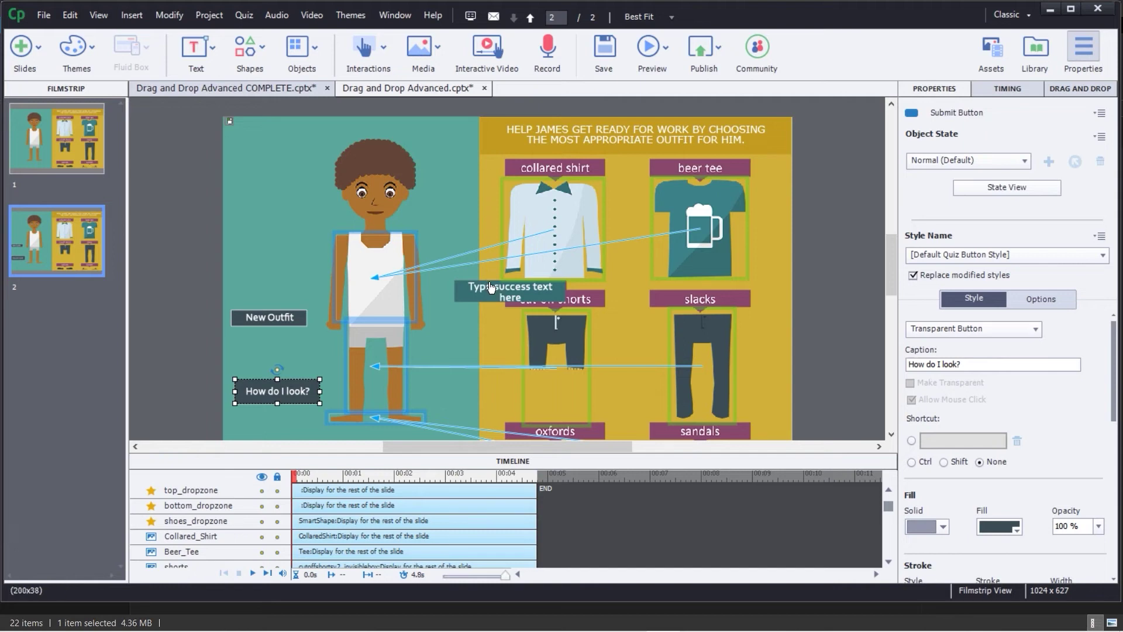
drag(497, 297, 289, 183)
drag(495, 297, 278, 229)
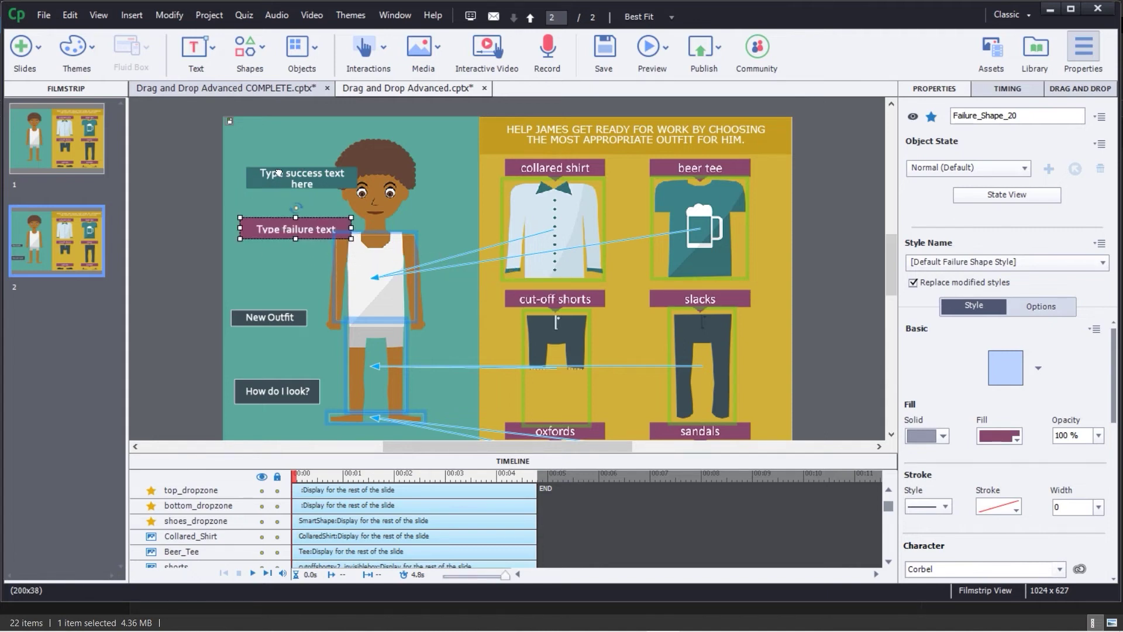
drag(282, 172, 283, 138)
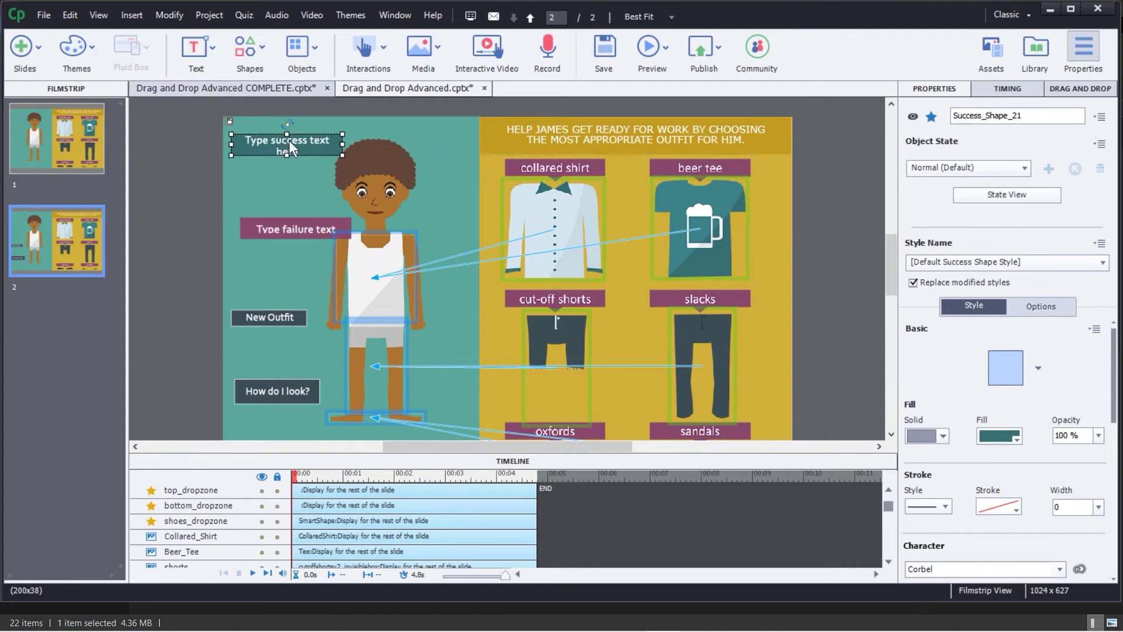
Enlarge the failure caption to about 200 x 103 px and set its text to "That's not quite right. Try another outfit."
click(284, 228)
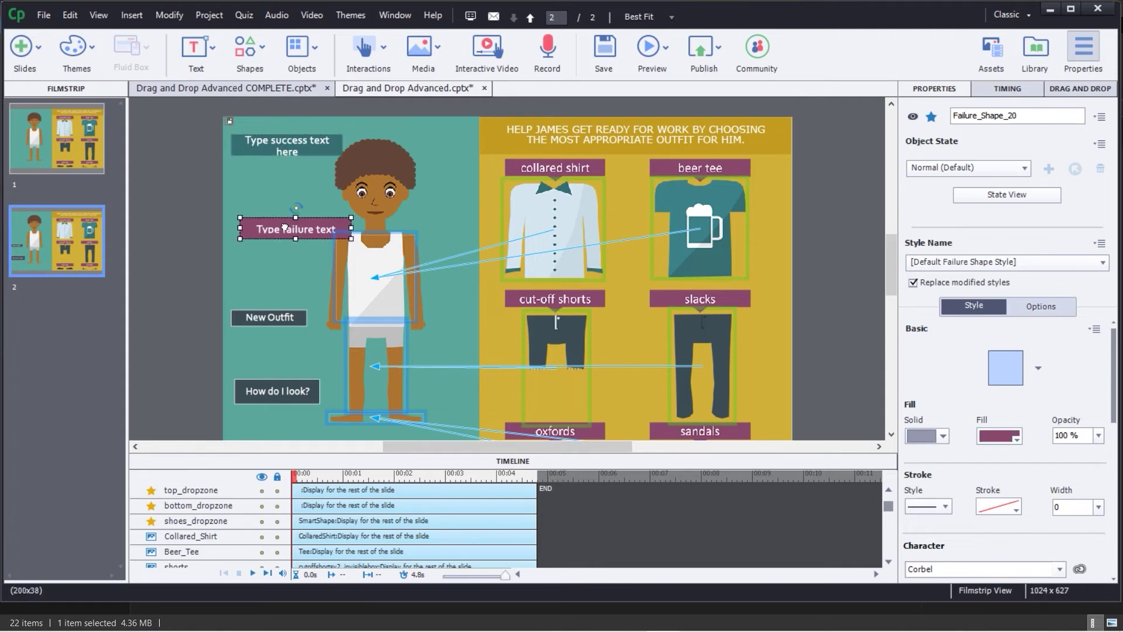
drag(297, 242, 277, 210)
double_click(277, 209)
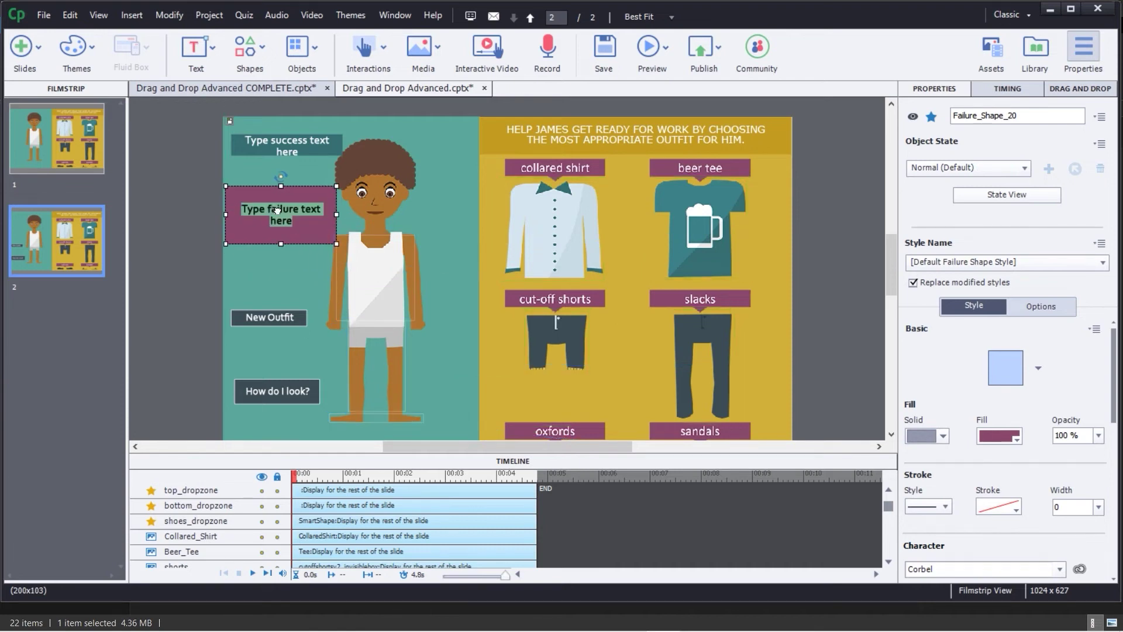
text(That's not quite right. Try another out)
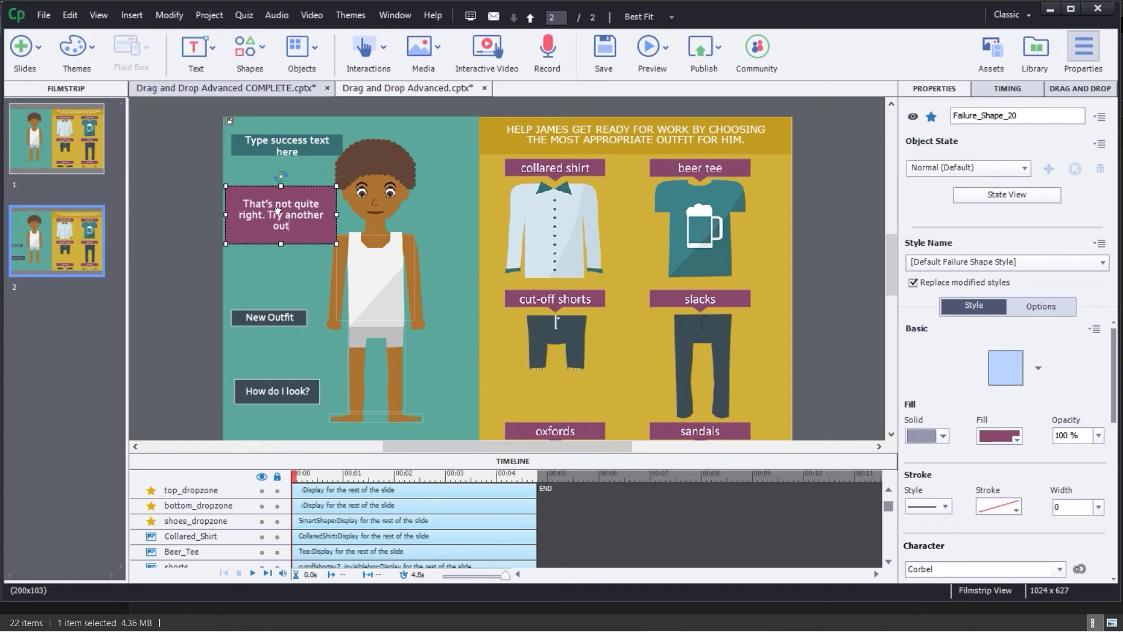
text(fit.)
Enlarge the success caption to about 200 x 64 px and replace its rectangle with the thought-cloud callout shape
click(291, 152)
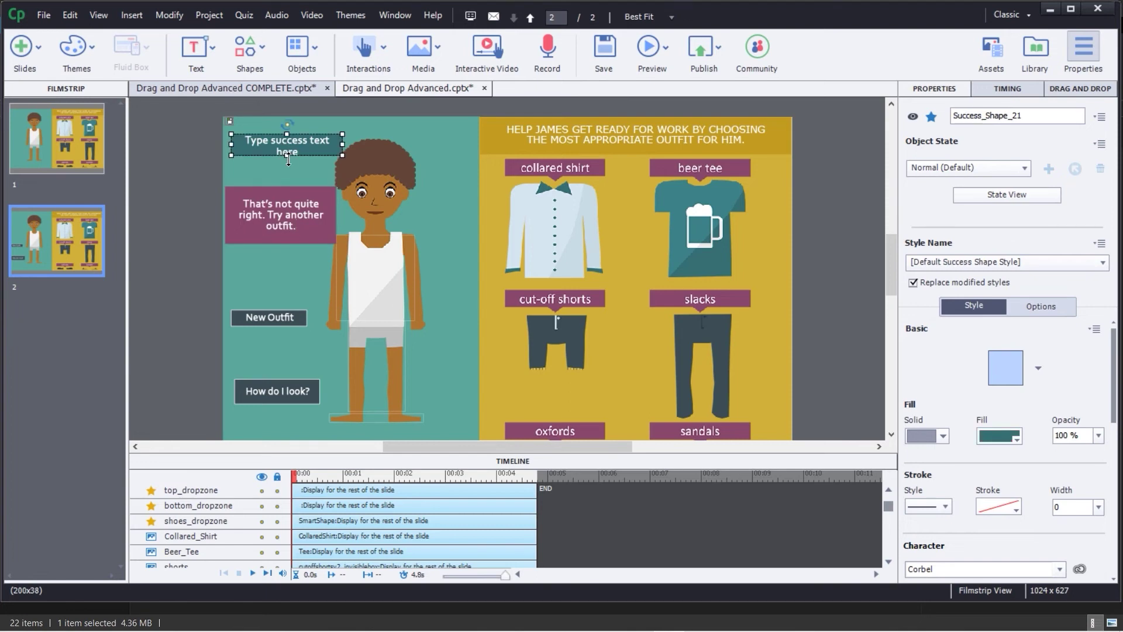
mouse_move(289, 157)
mouse_down()
mouse_move(287, 175)
mouse_move(281, 151)
mouse_up()
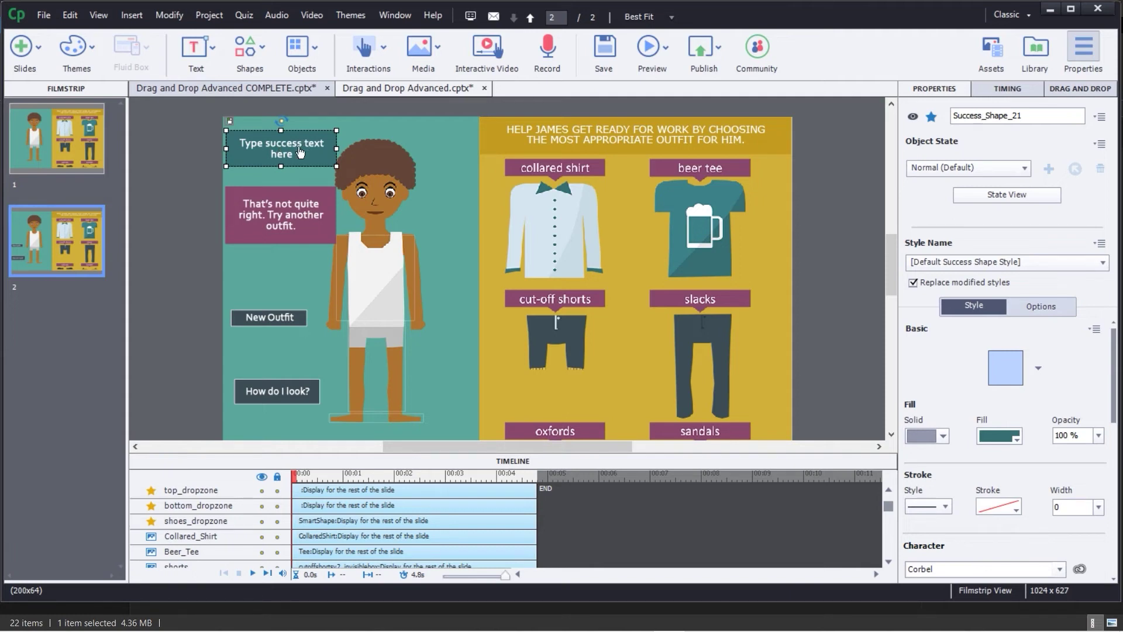
right_click(287, 146)
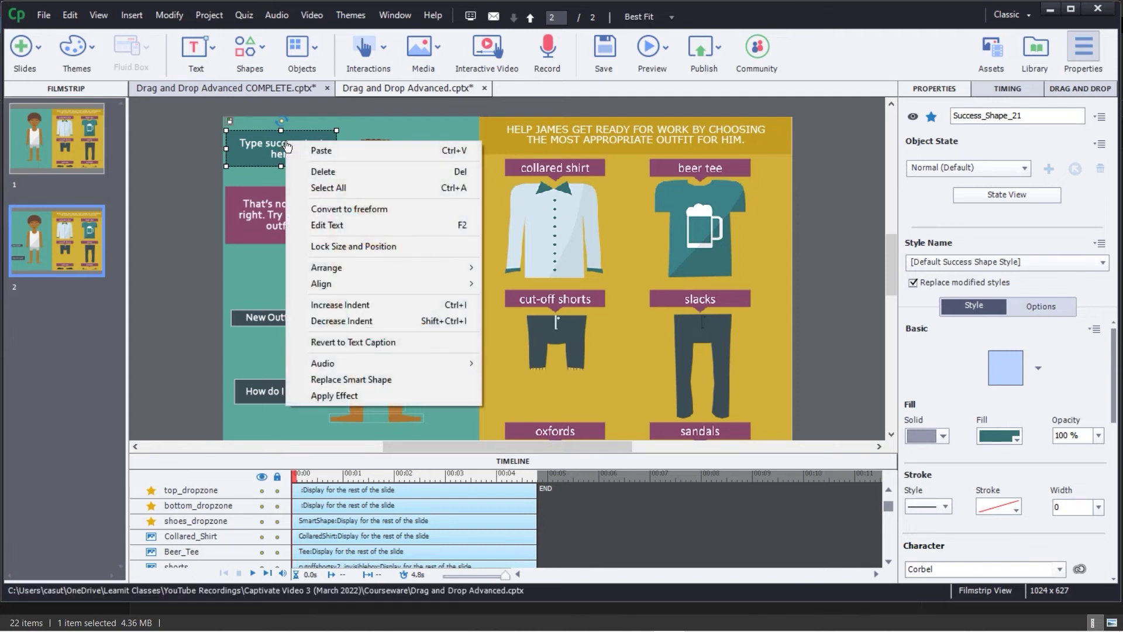
click(361, 380)
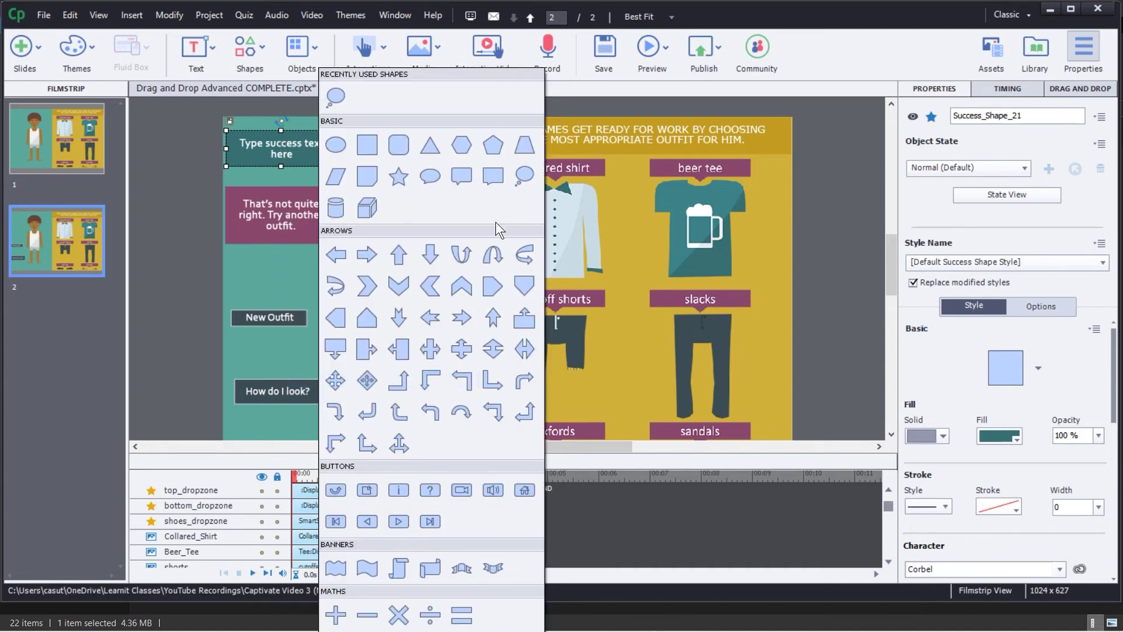
click(521, 177)
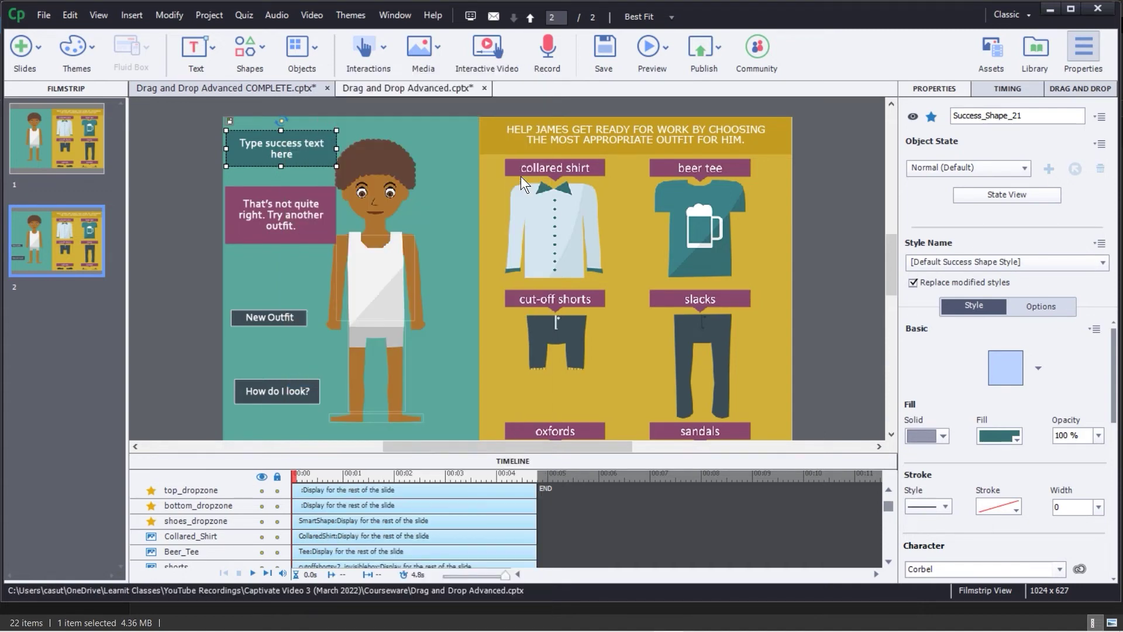
click(260, 181)
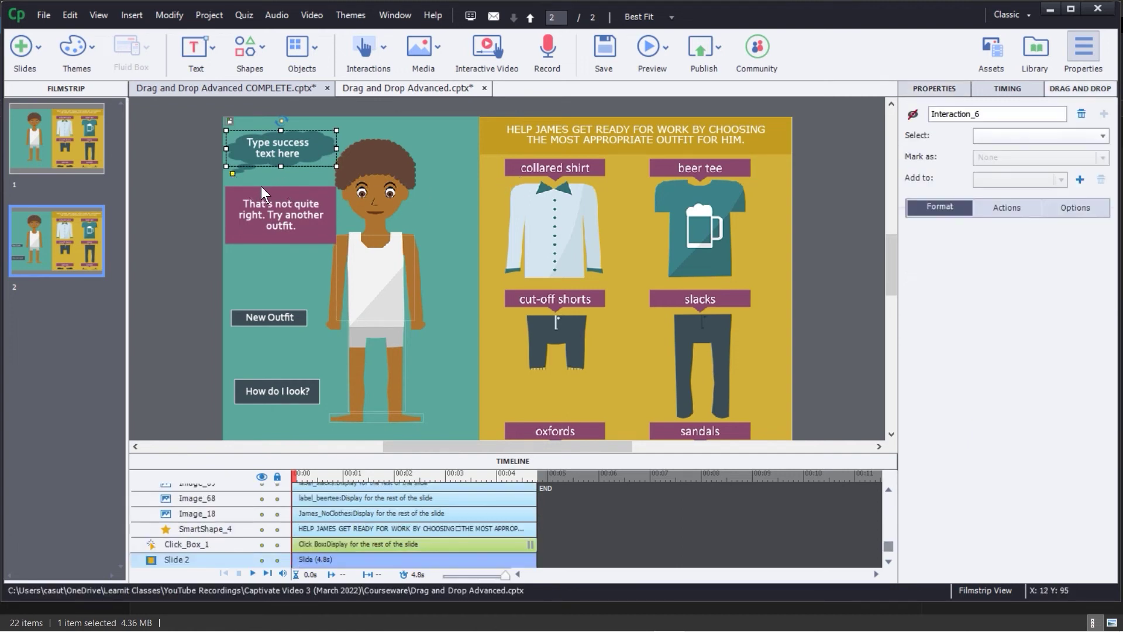
Point the thought cloud's tail toward the character's head, make the cloud about 79 px high, and enter "I am a sharp dressed man!"
click(291, 148)
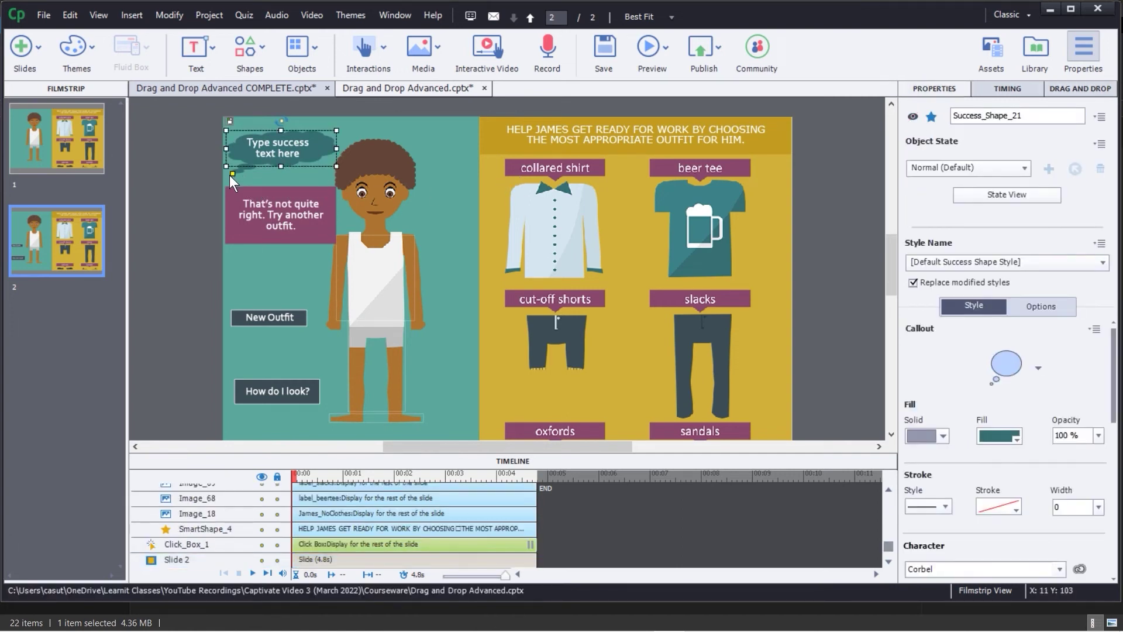
drag(258, 181, 281, 177)
double_click(283, 154)
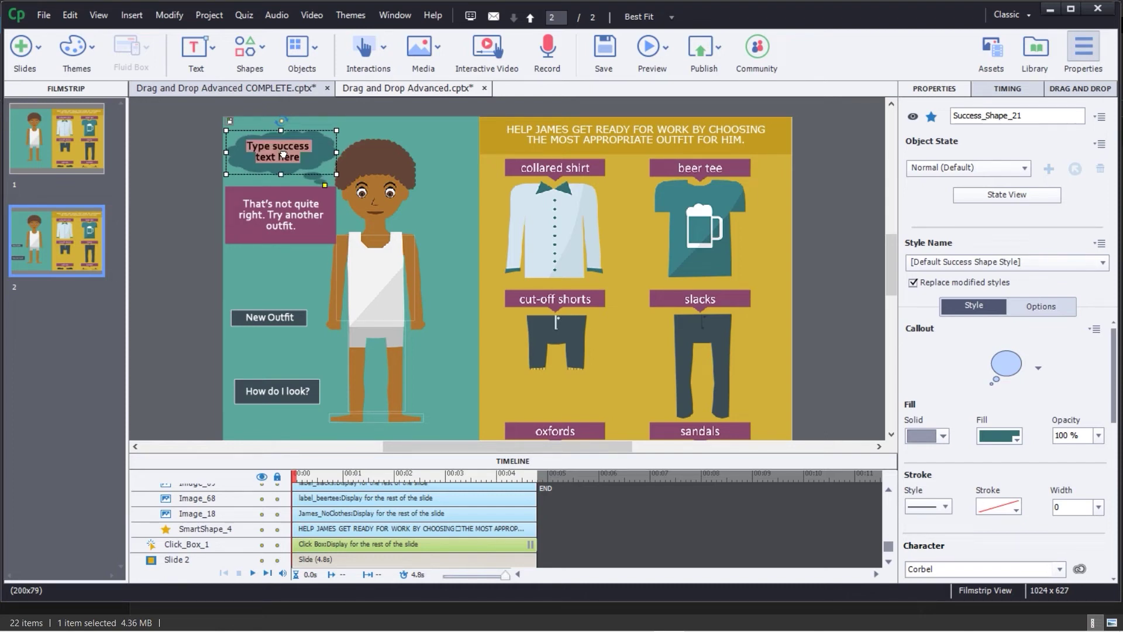
key(BackSpace)
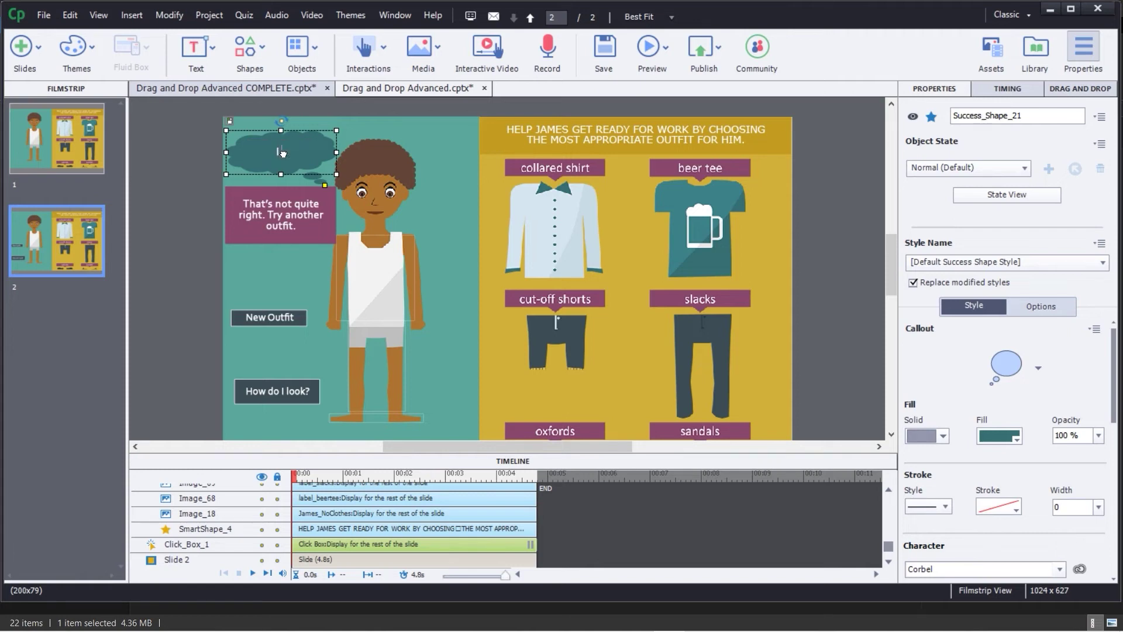
text(I am a sharp dressed ma)
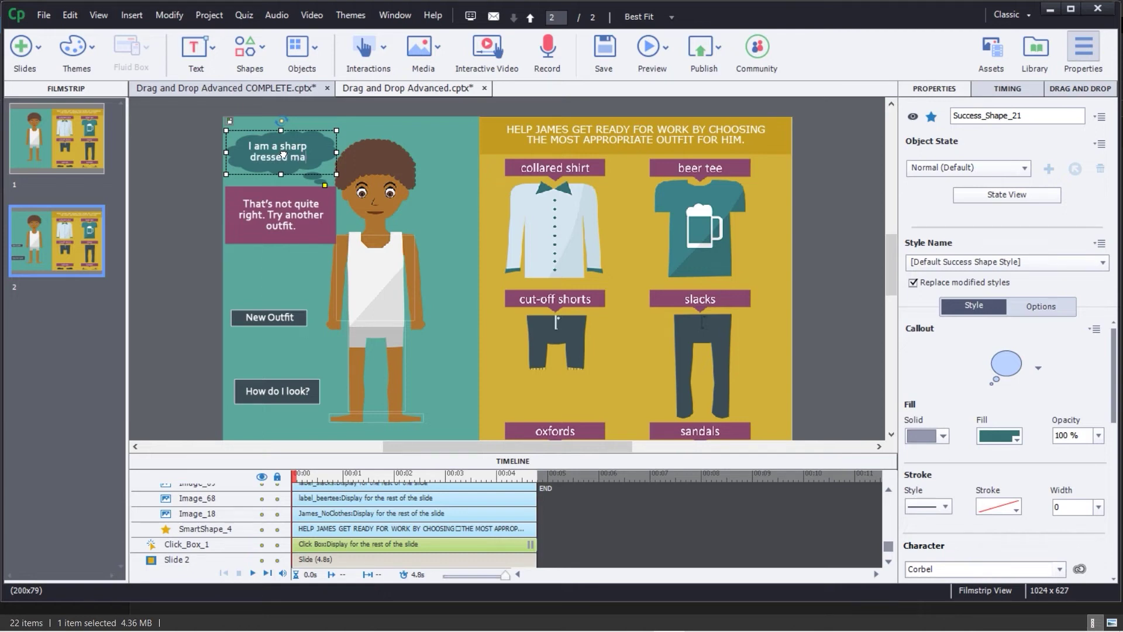
text(n!)
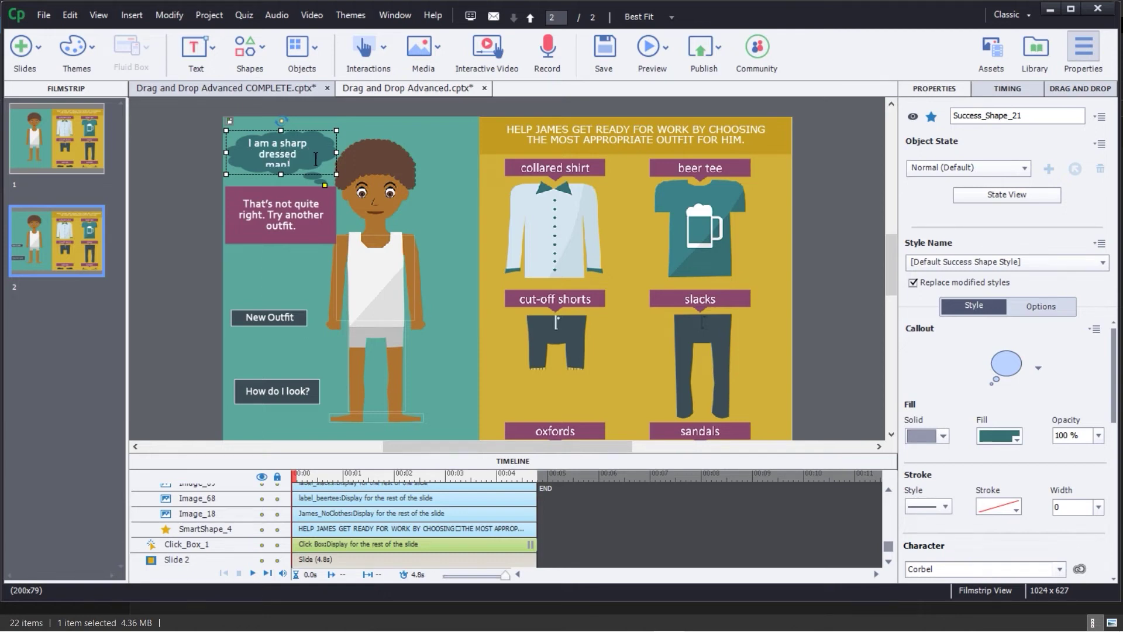
Widen the success thought cloud to about 217 px so its text fits, and adjust its tail beside the character's head
click(336, 152)
mouse_move(336, 152)
mouse_down()
mouse_move(362, 153)
mouse_move(346, 153)
mouse_up()
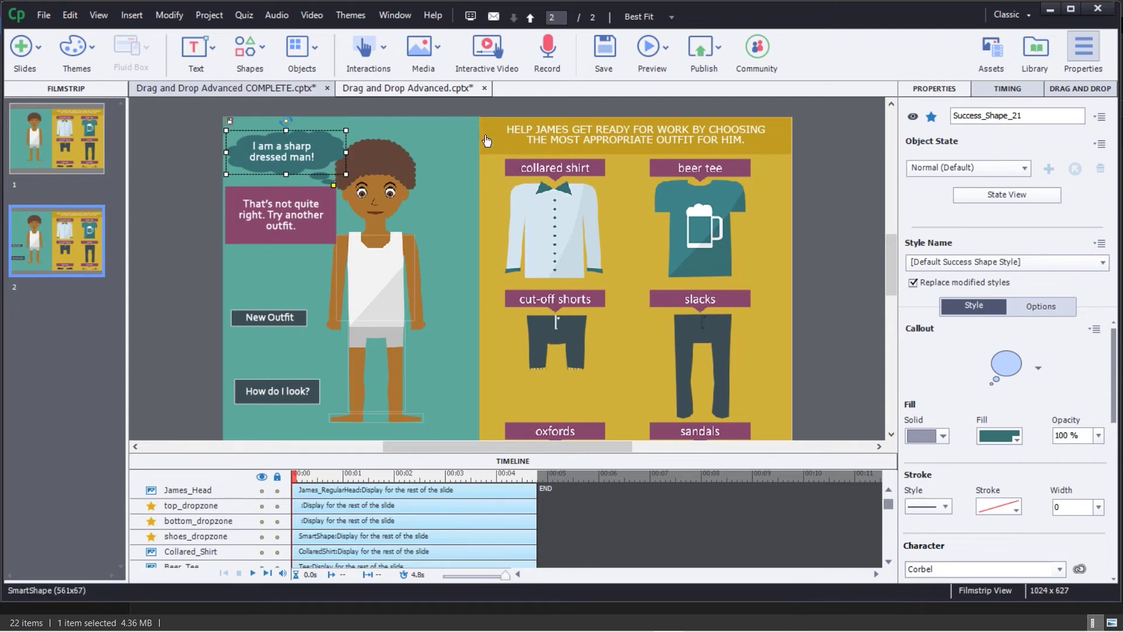
click(442, 125)
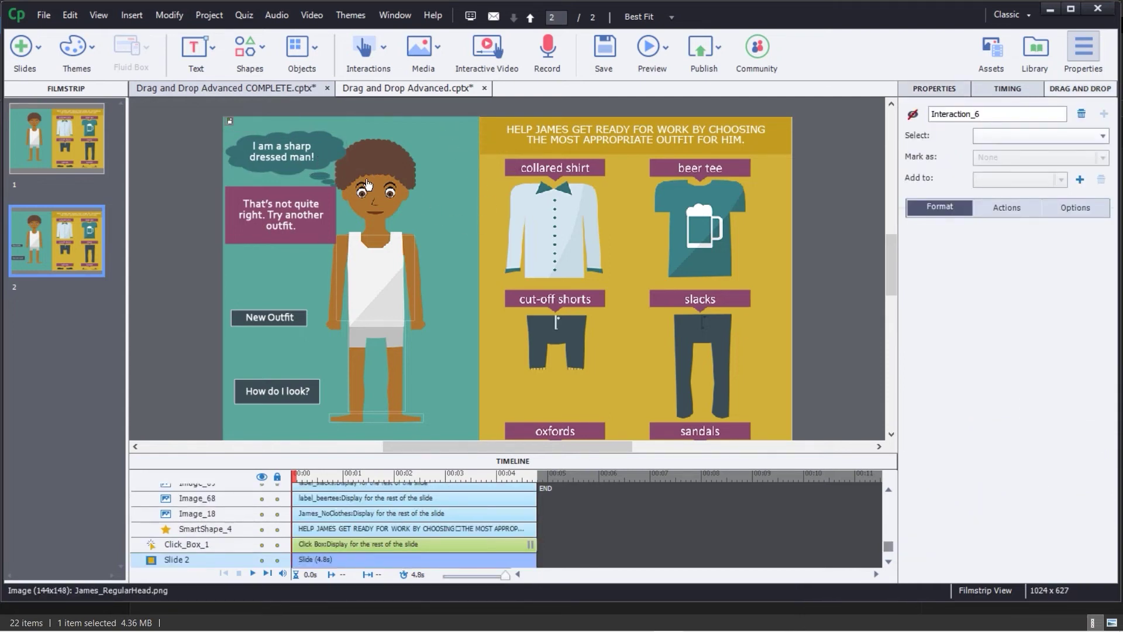
click(309, 160)
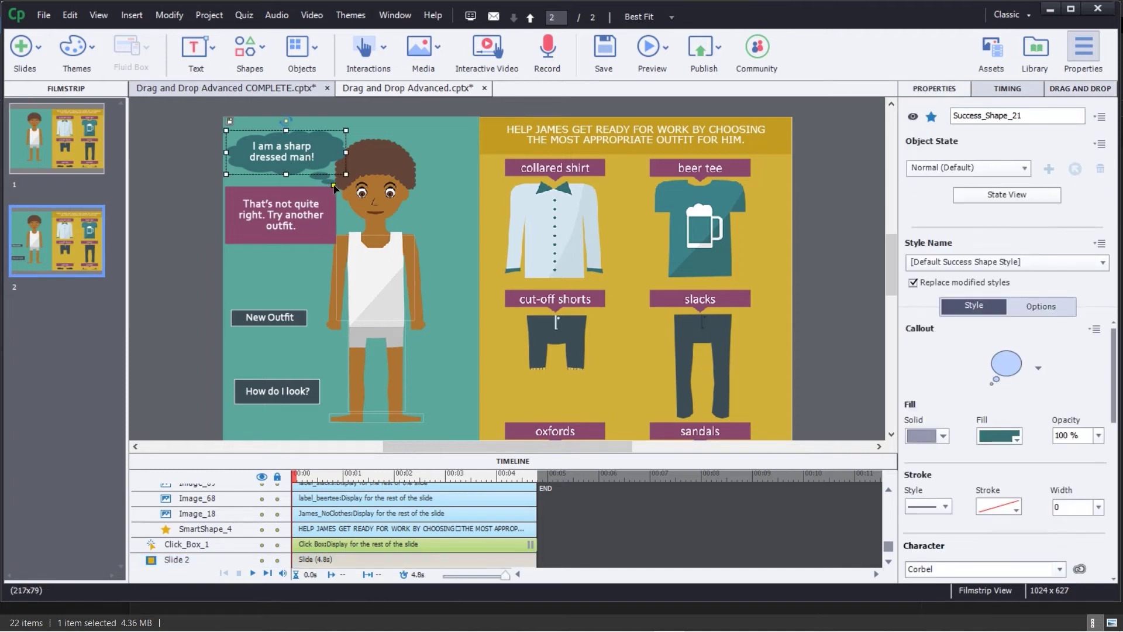
drag(334, 186, 330, 182)
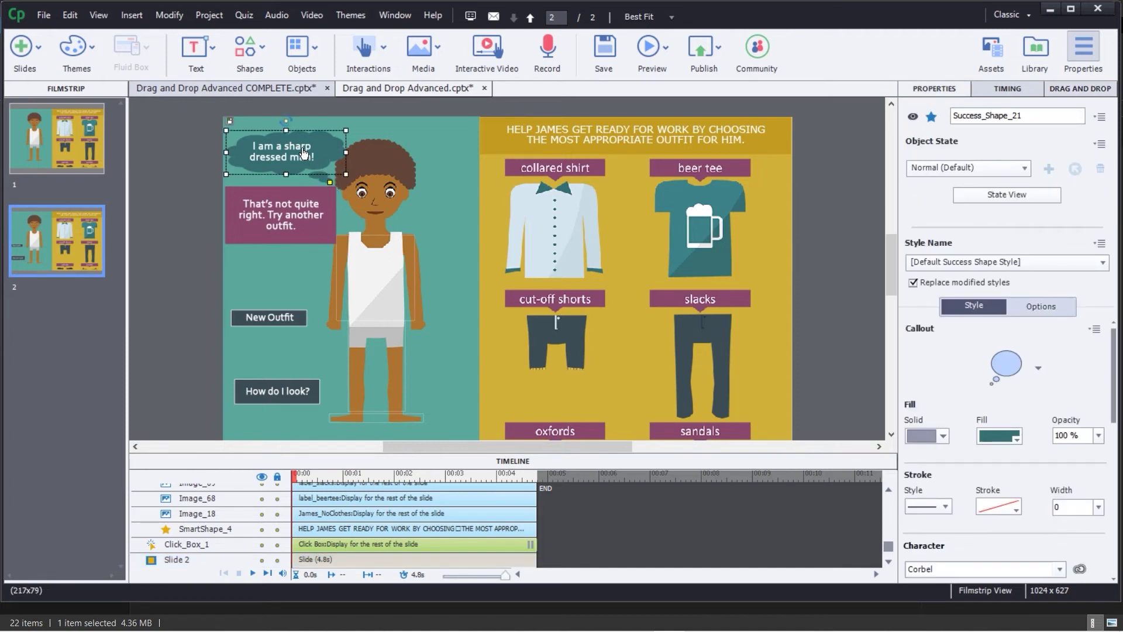
click(299, 217)
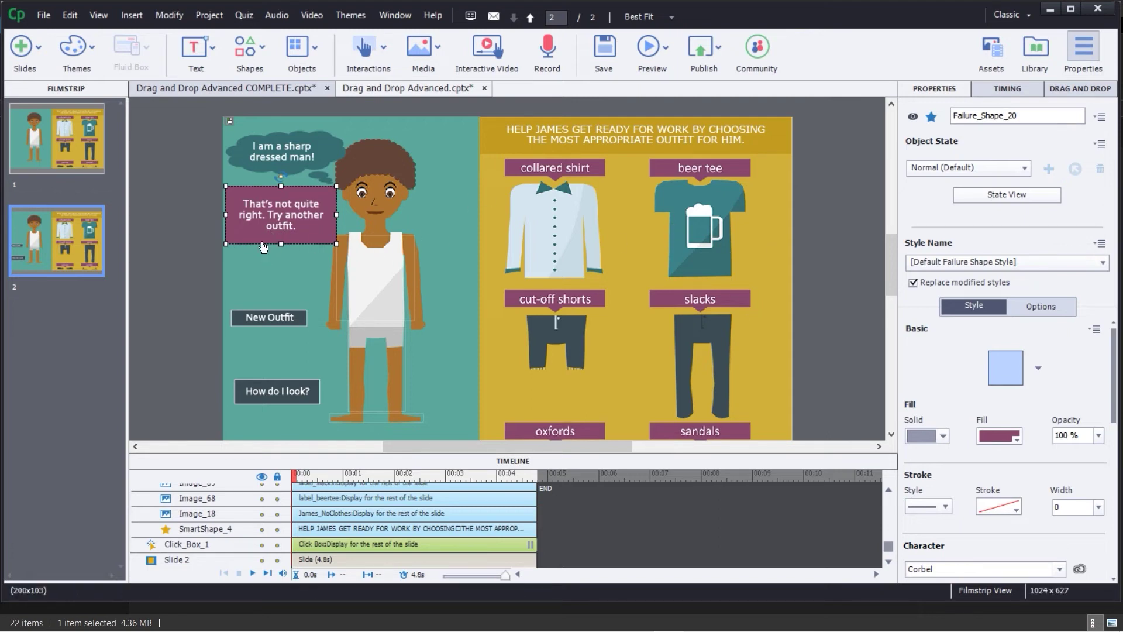
click(264, 260)
scroll(578, 178, down, 1)
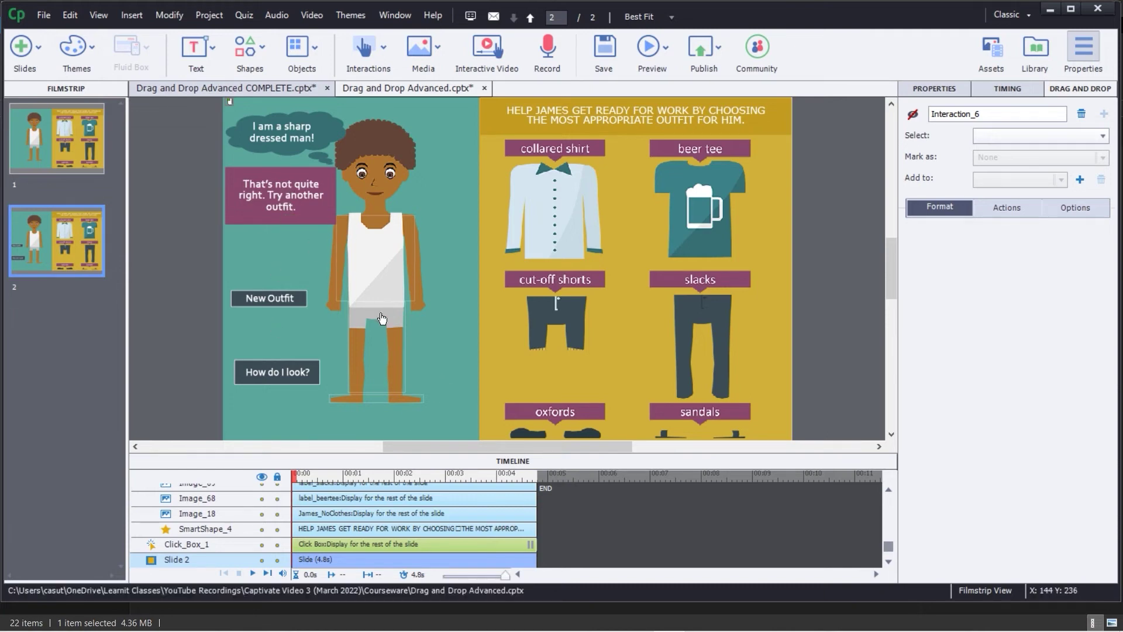
click(287, 298)
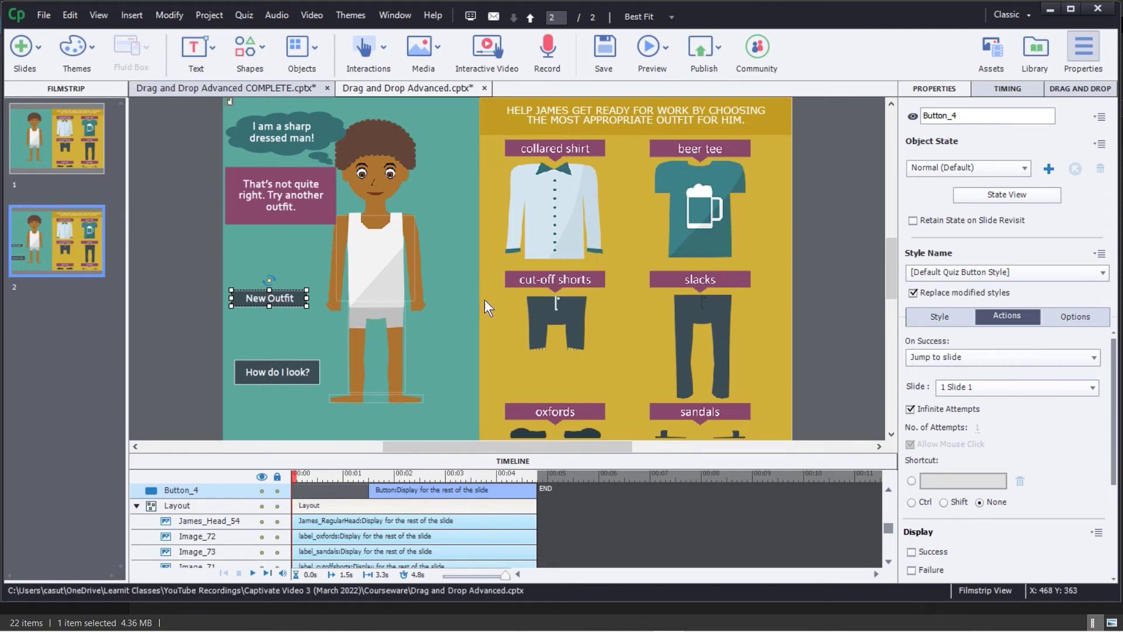
Enable the drag-and-drop interaction's Reset button and place it between the New Outfit and How do I look? buttons
click(1086, 89)
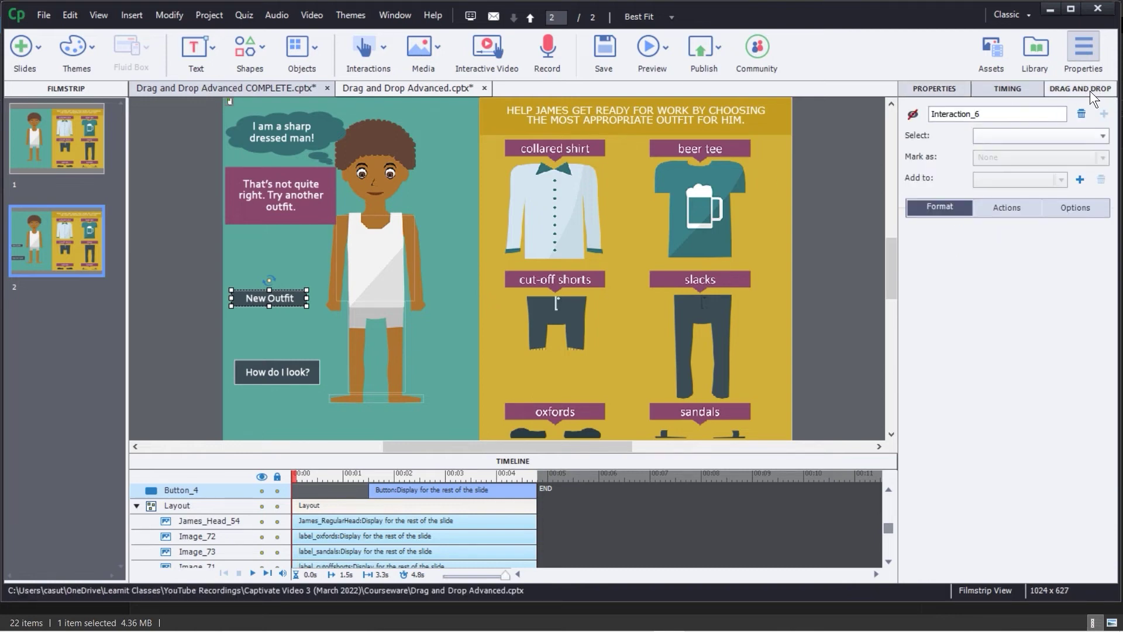
click(1008, 210)
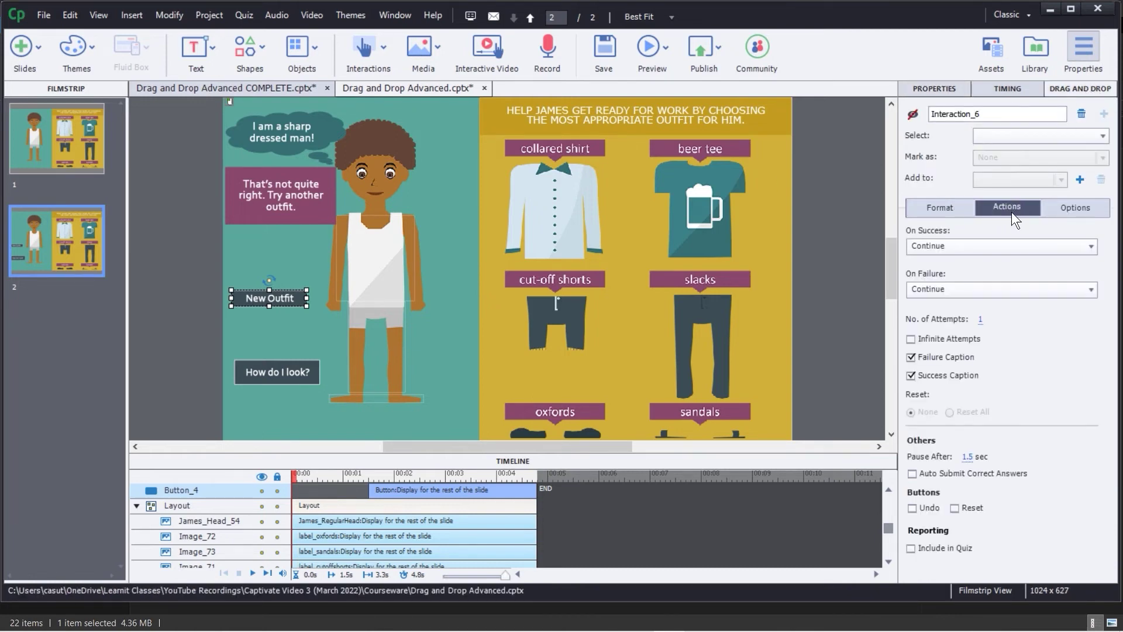
click(954, 507)
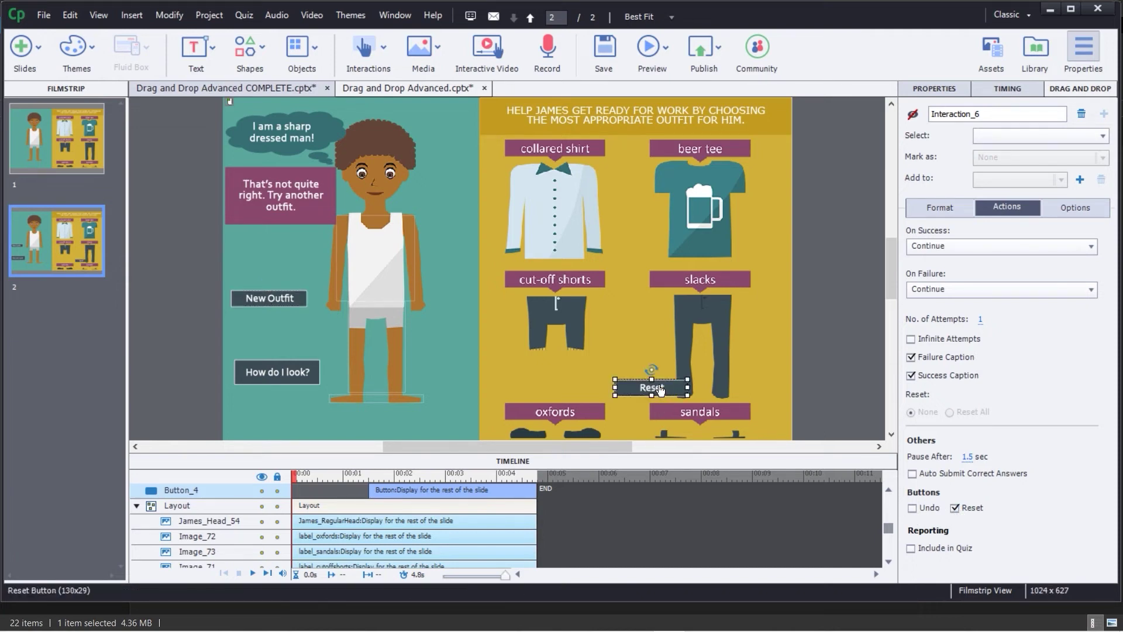
drag(660, 390, 280, 334)
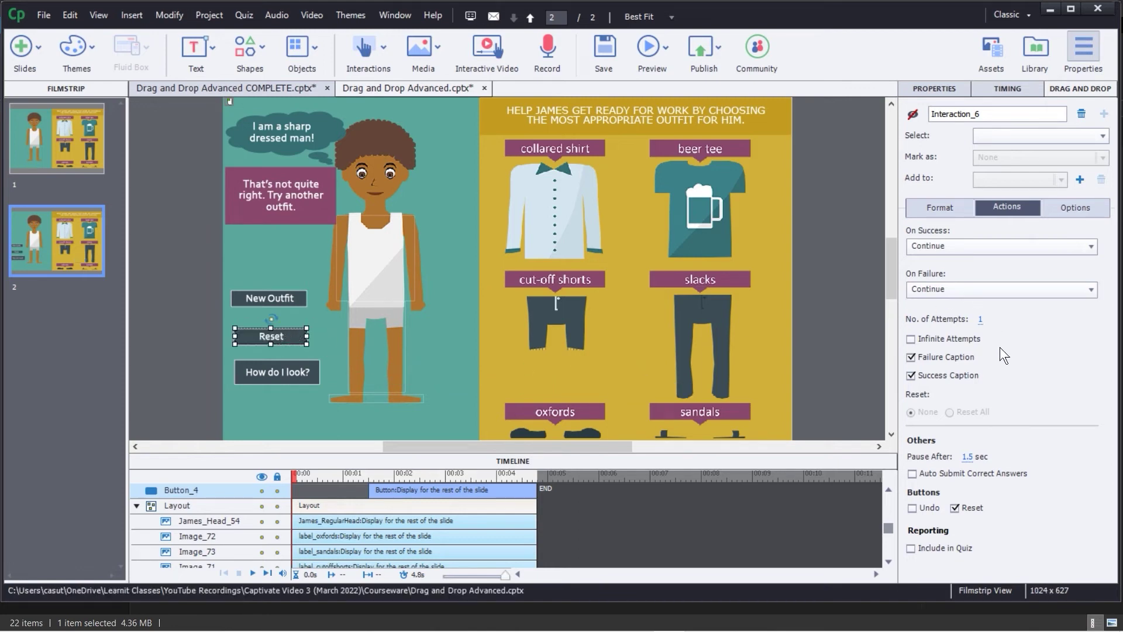
Change the Reset button's caption to "New Outfit"
click(943, 205)
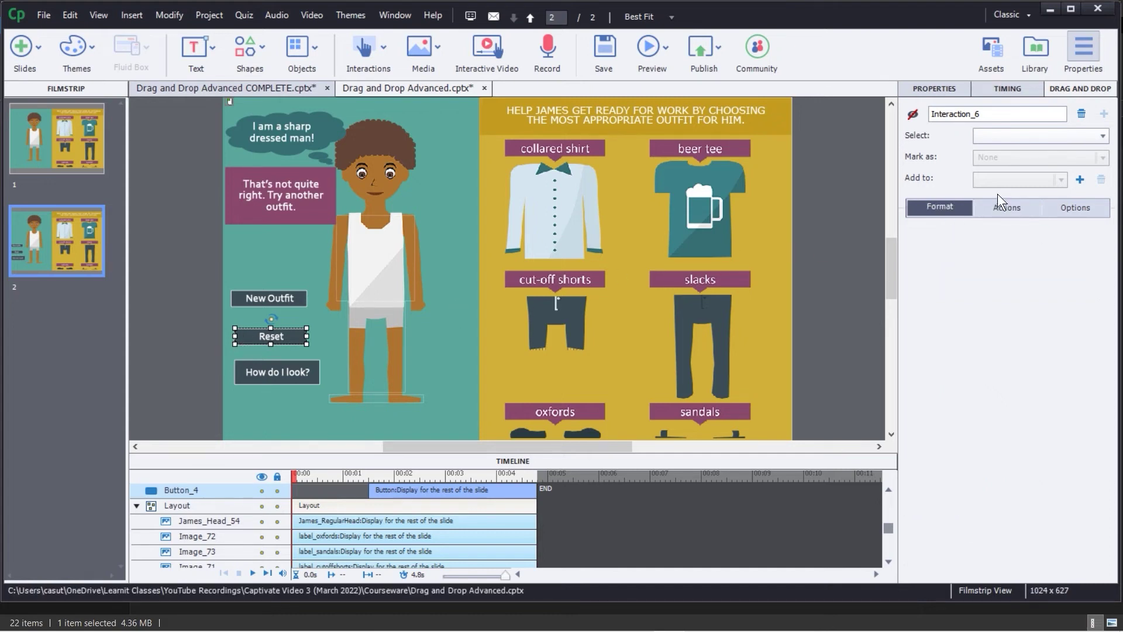
click(931, 91)
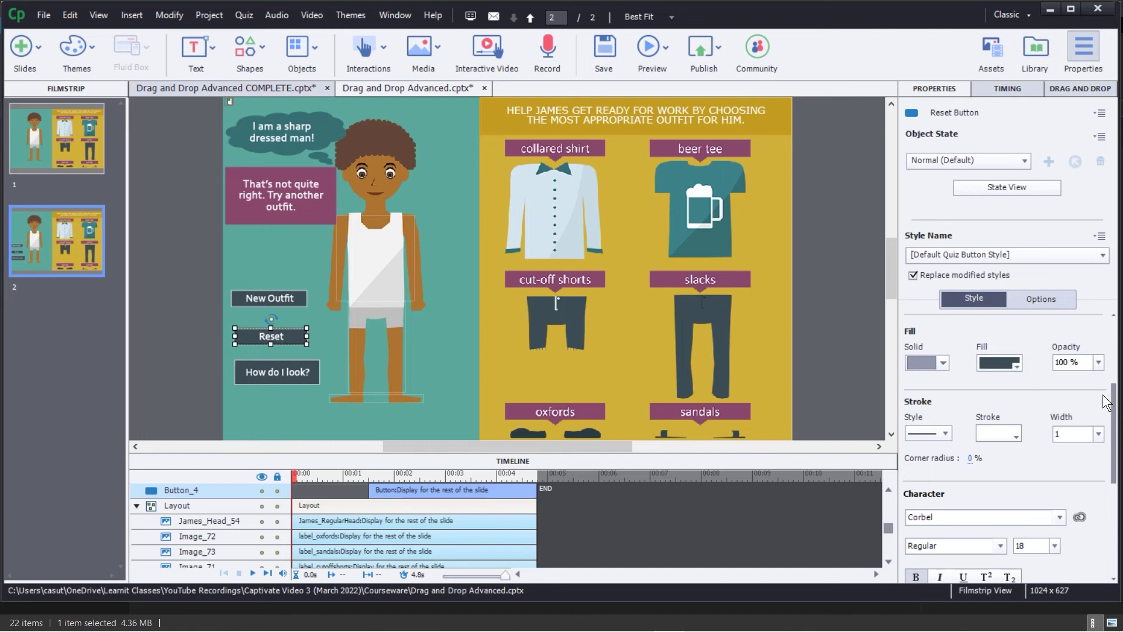
scroll(1103, 403, up, 5)
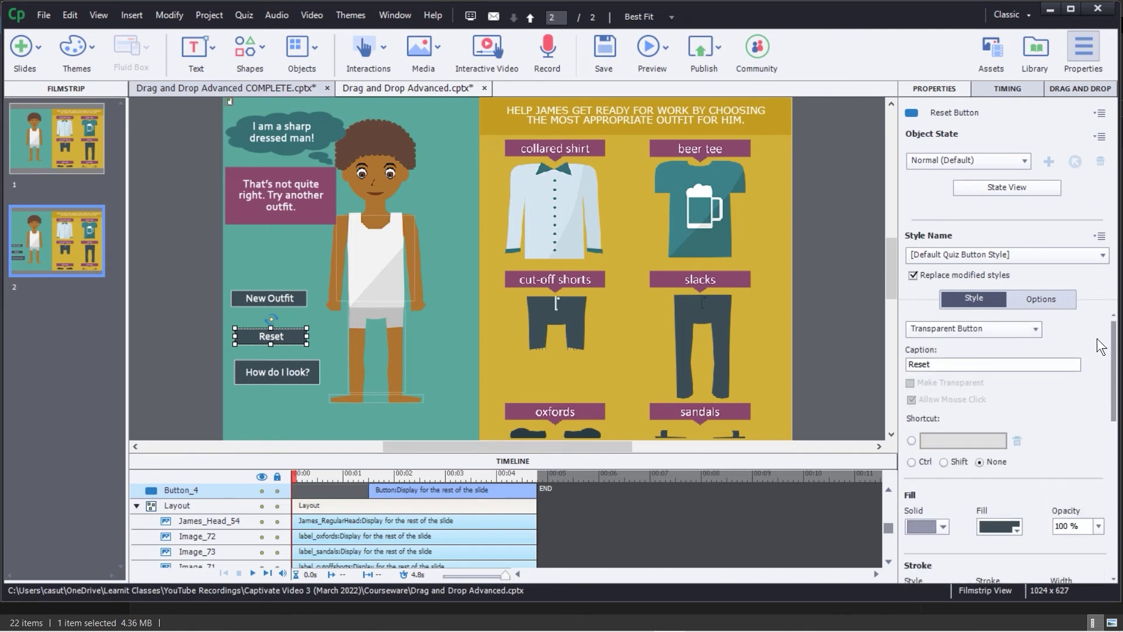
drag(931, 364, 889, 351)
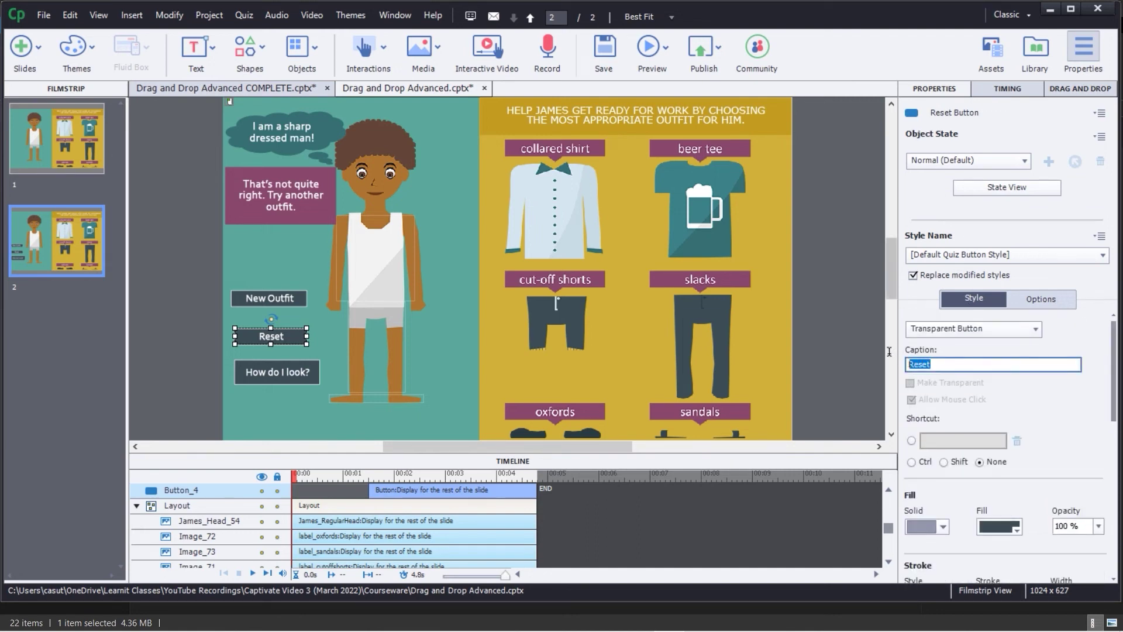
text(New Outfit)
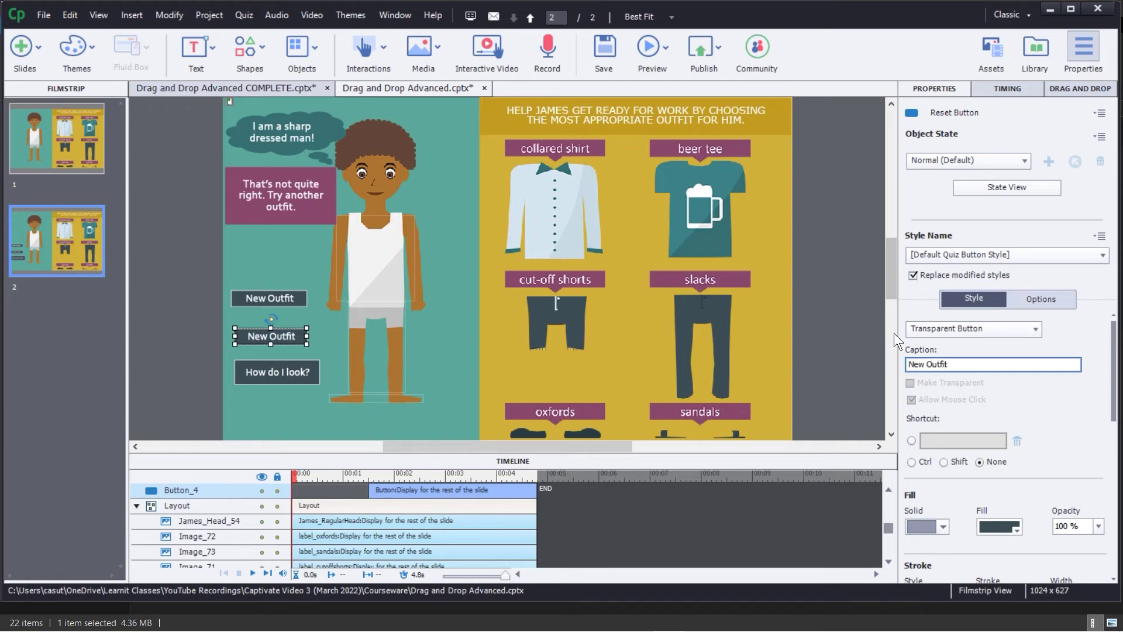
Delete the original New Outfit button that jumps to slide 1, above the renamed reset button
click(280, 299)
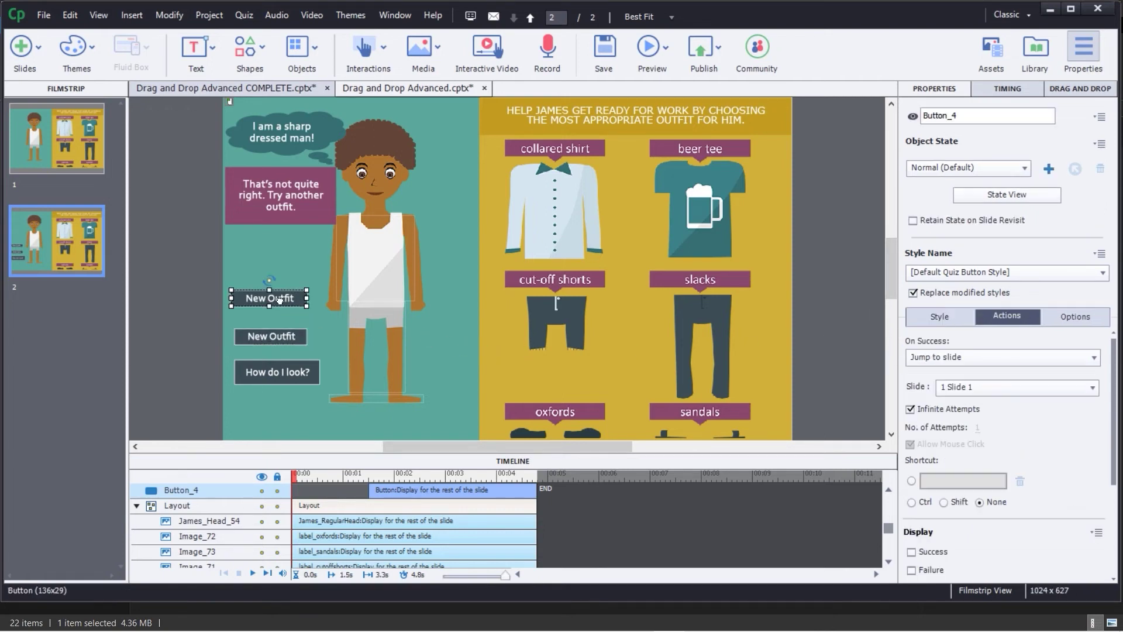
key(Delete)
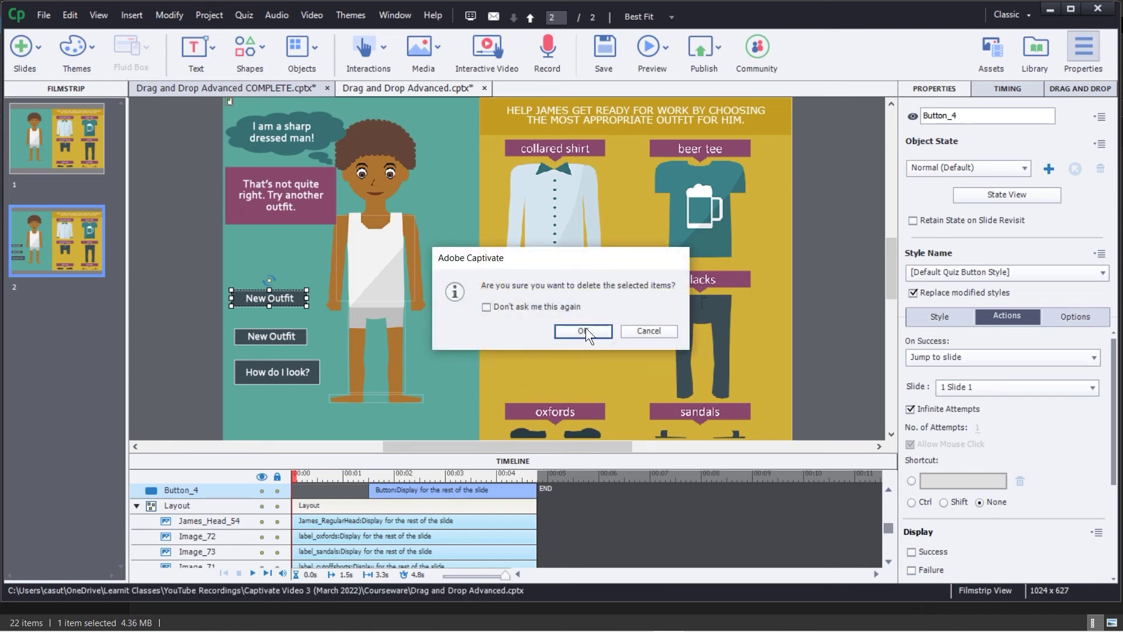
click(582, 331)
Enlarge the New Outfit reset button to the width of the How do I look? button and stack the two closely, slightly lower on the slide
click(287, 337)
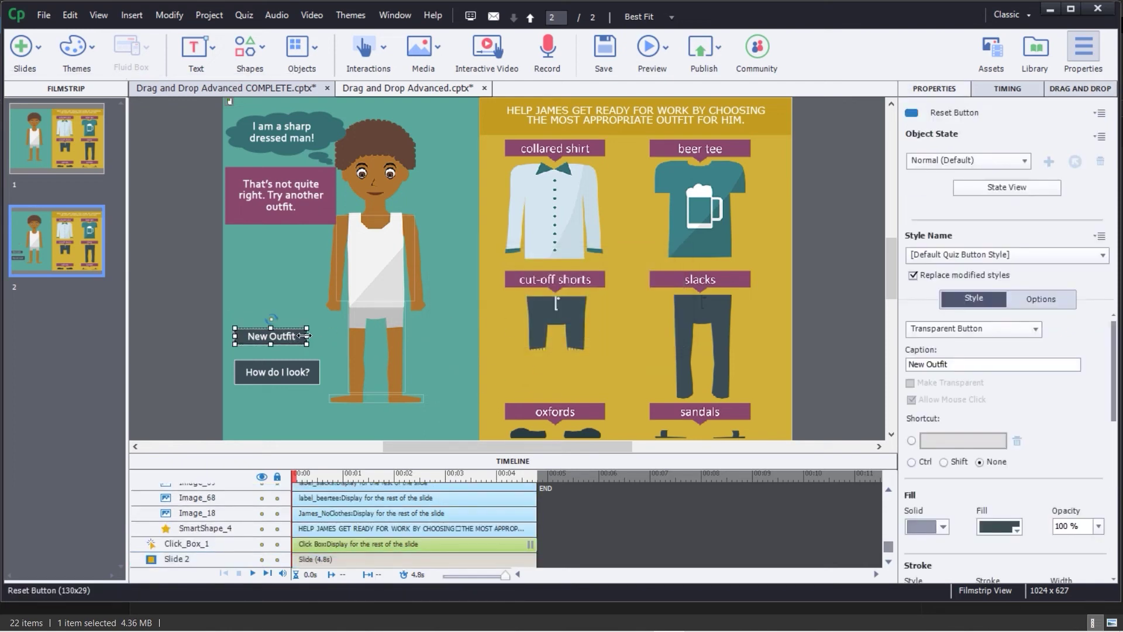
drag(304, 336, 314, 336)
drag(275, 344, 278, 348)
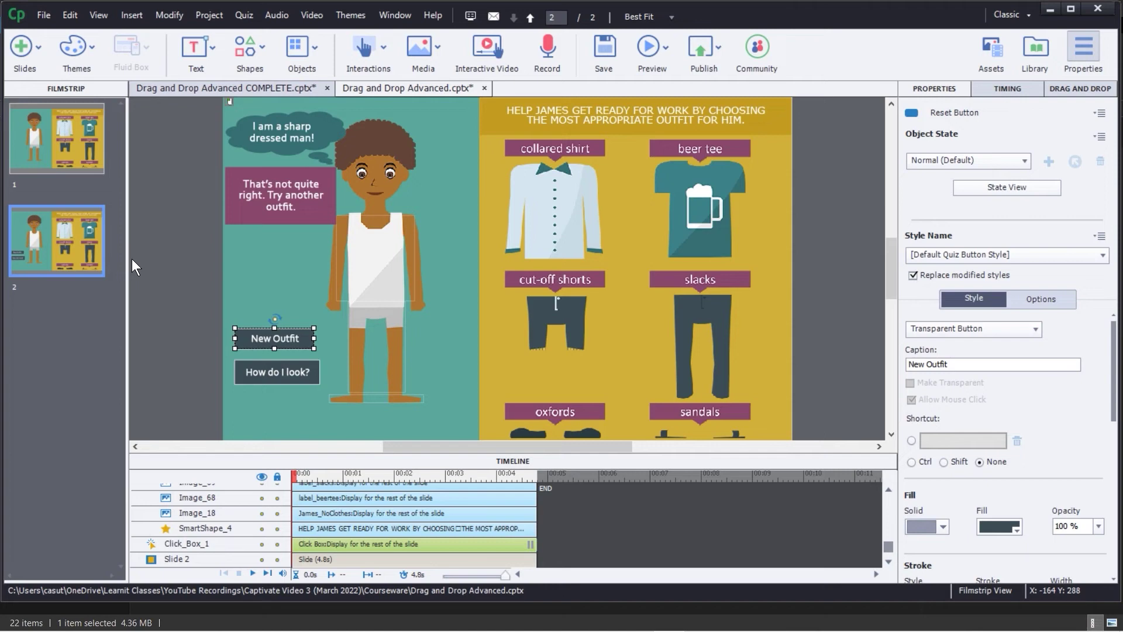
click(286, 377)
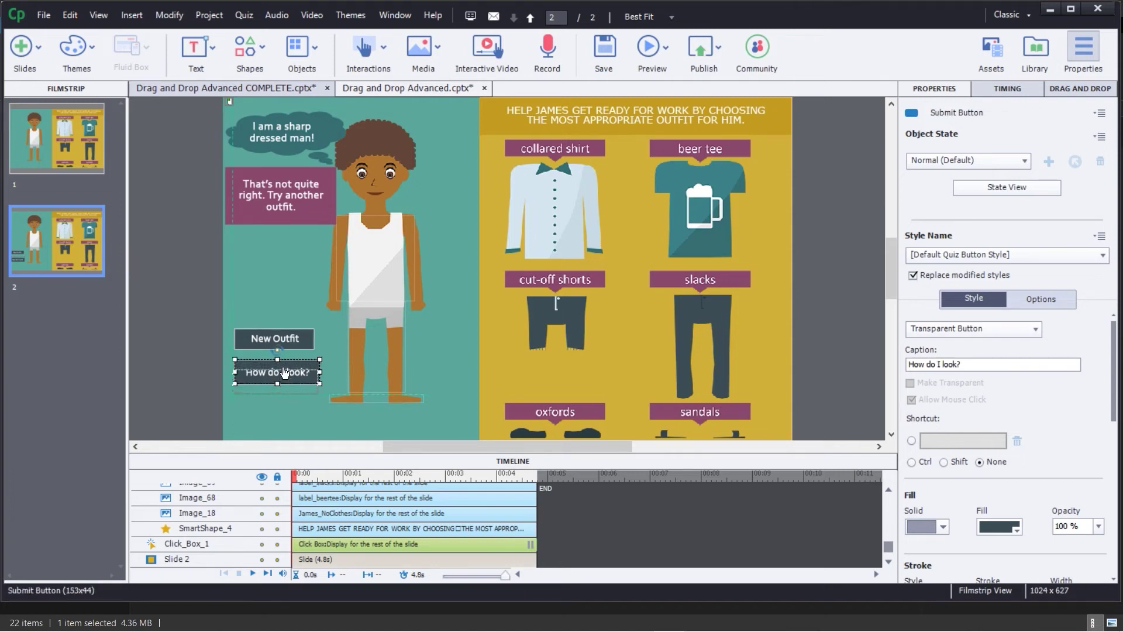
drag(285, 378, 284, 388)
click(309, 338)
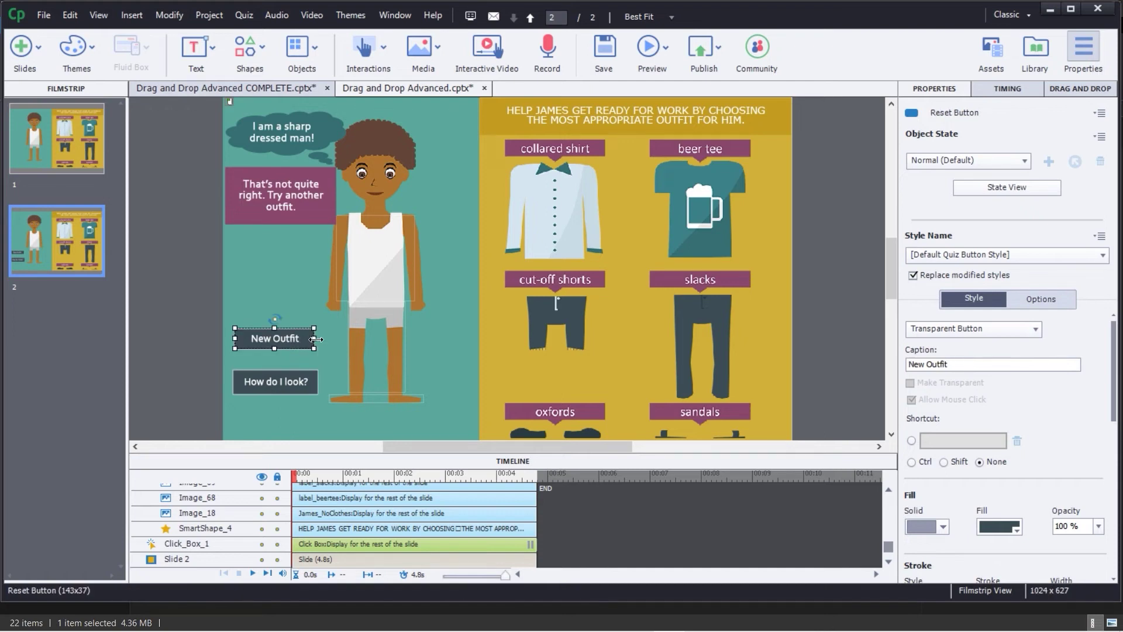
drag(314, 338, 297, 350)
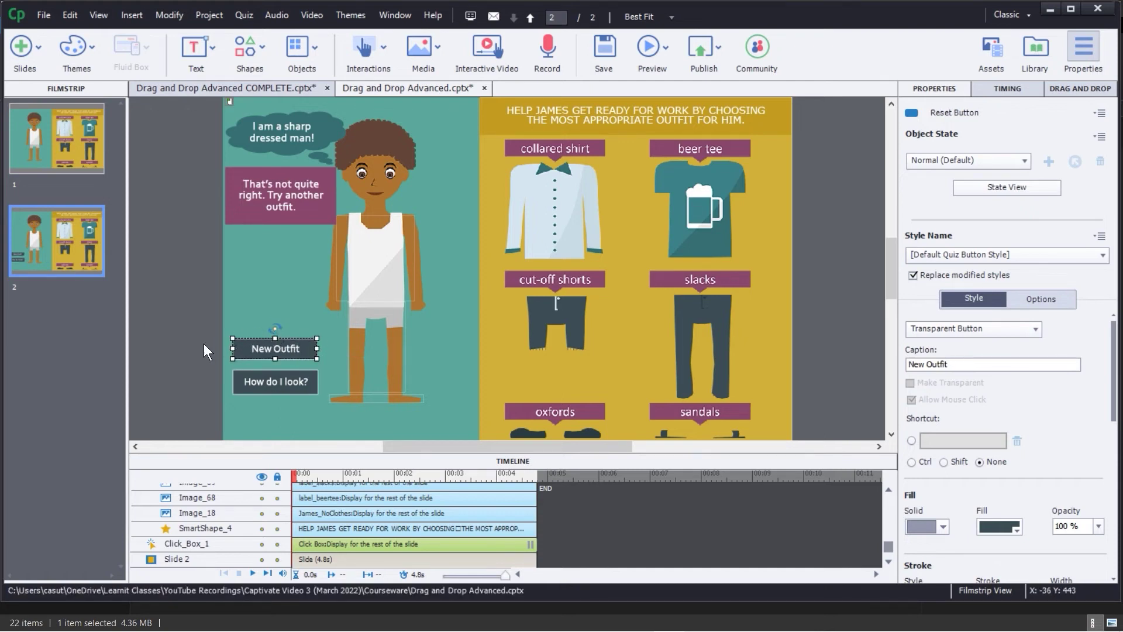
Narrow the purple failure caption slightly from its left edge
click(279, 193)
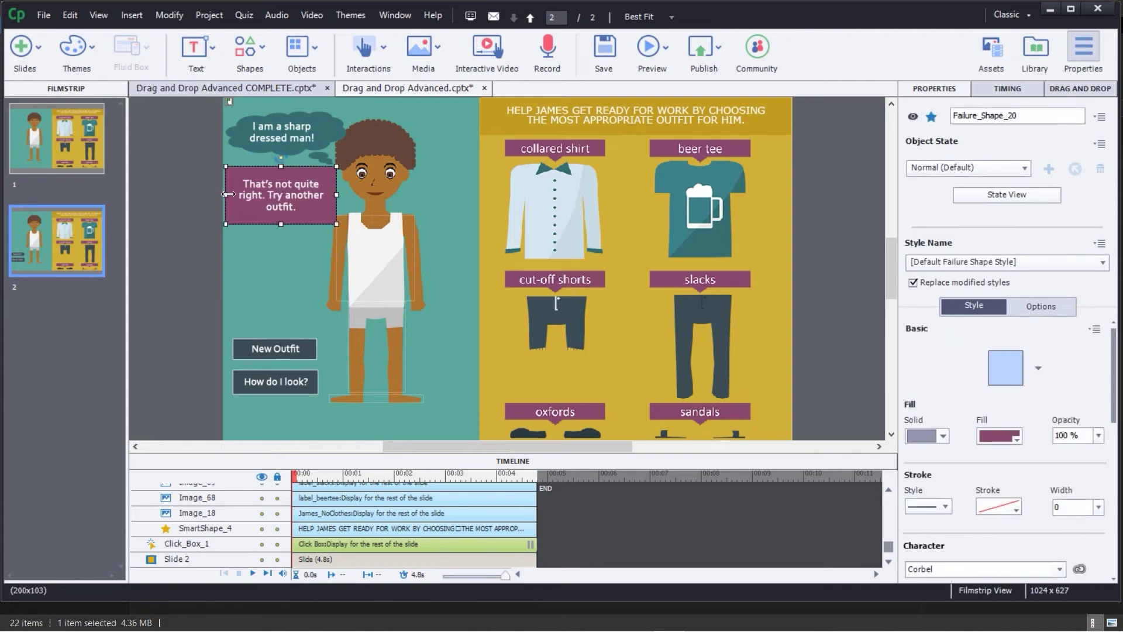
drag(226, 194, 230, 194)
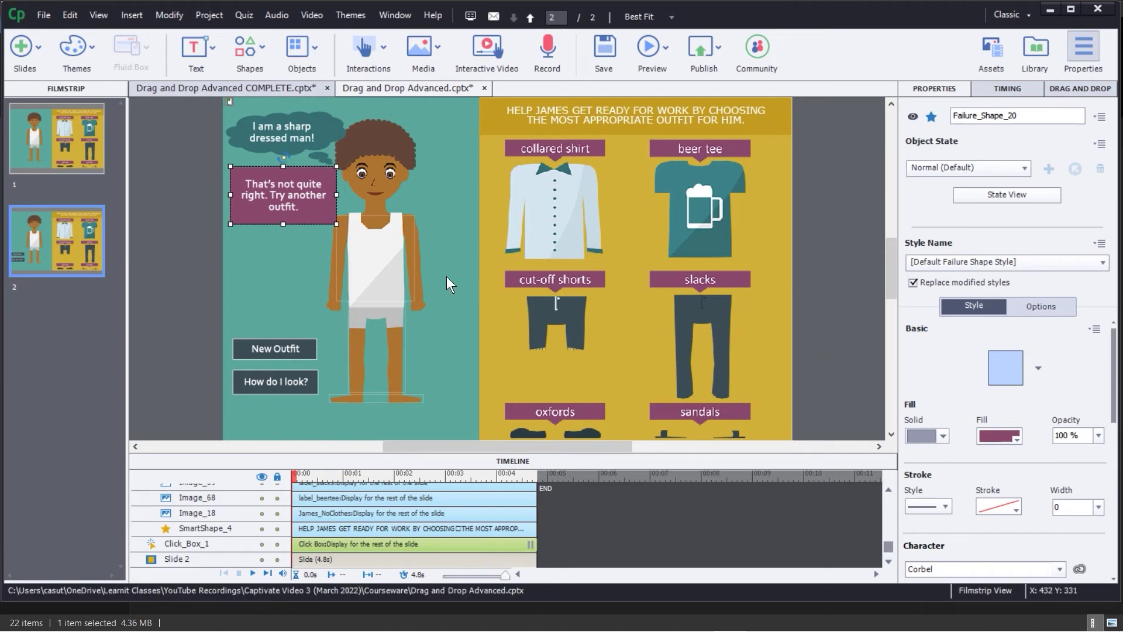
Limit top_dropzone's accepted drag sources to Beer_Tee and Collared_Shirt, with Accept All off, a count of 1, and Replace on accept
click(381, 228)
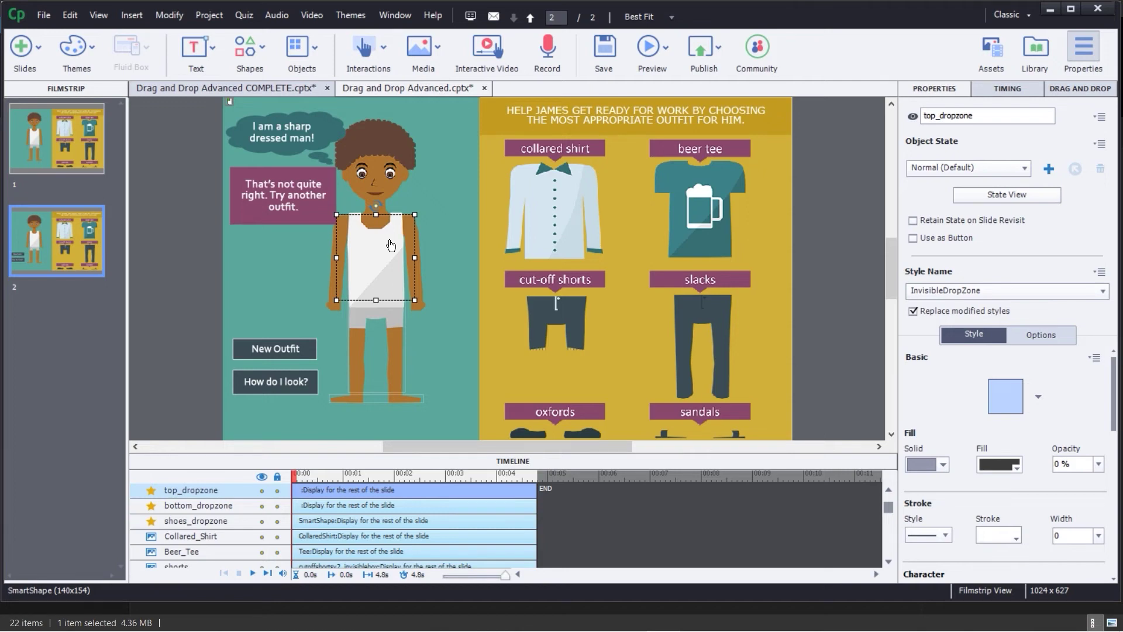
click(1093, 87)
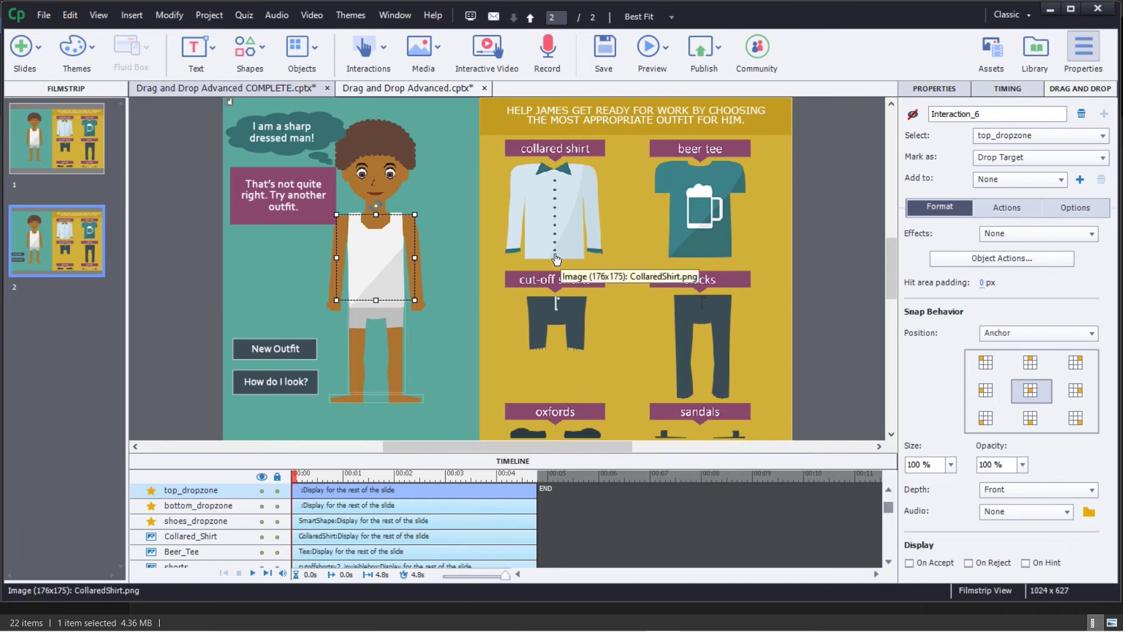
click(986, 260)
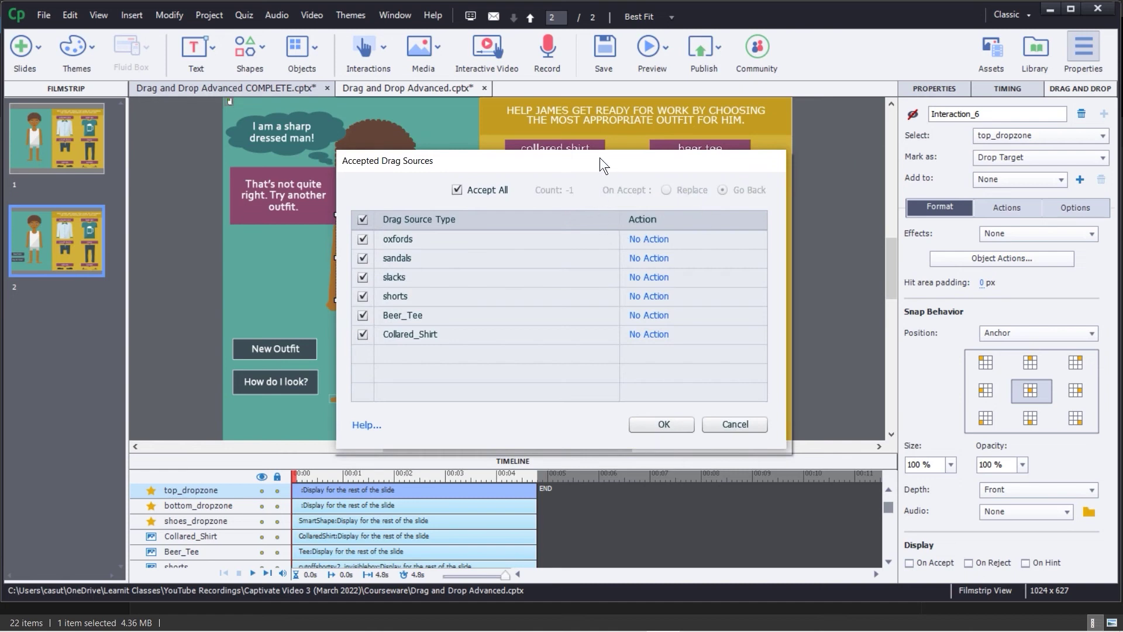
drag(603, 161, 808, 52)
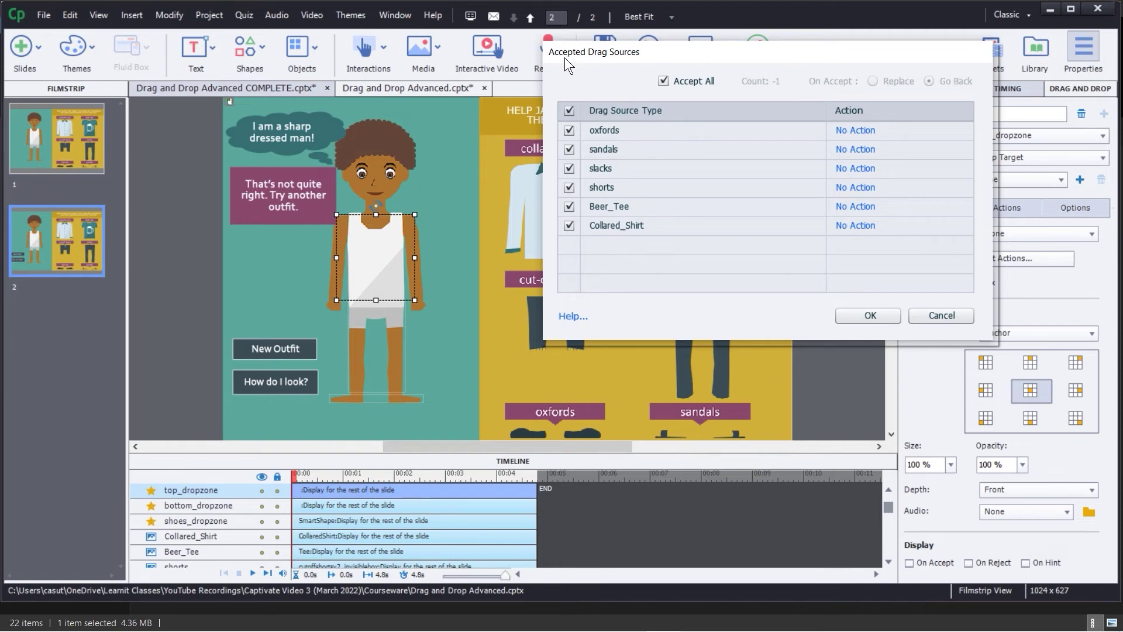
drag(565, 57, 529, 62)
click(532, 115)
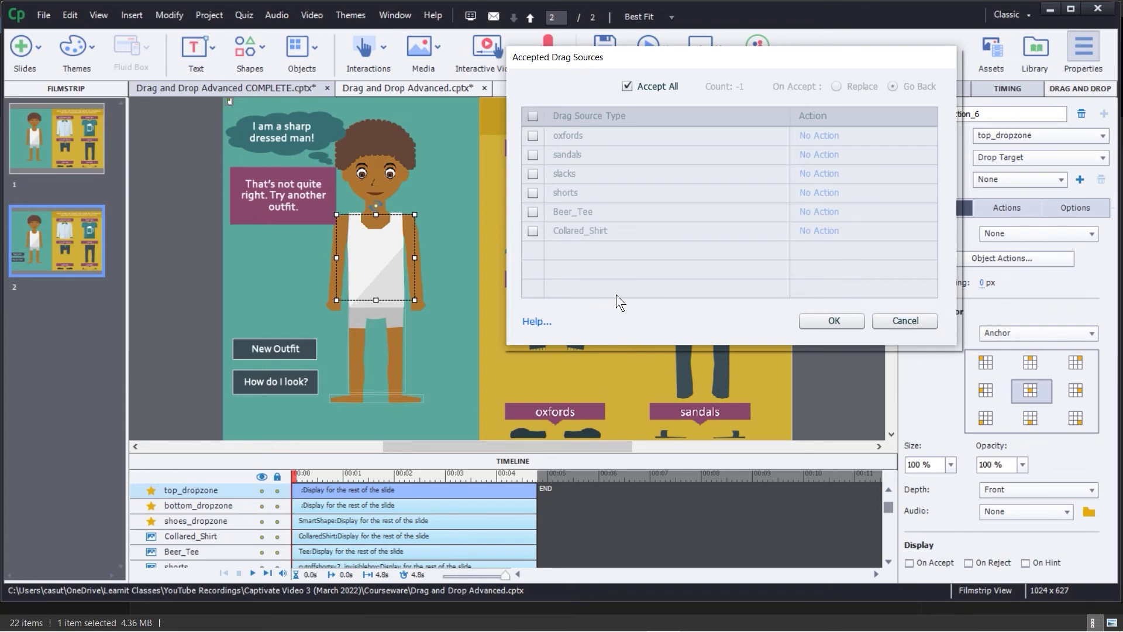
click(533, 213)
click(533, 231)
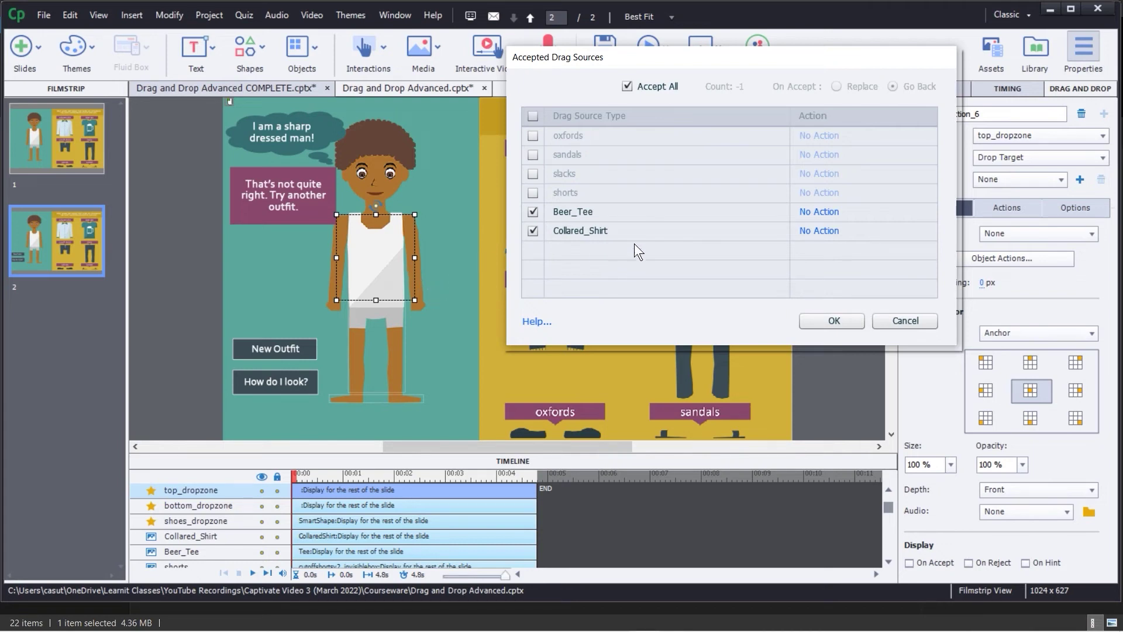
click(627, 87)
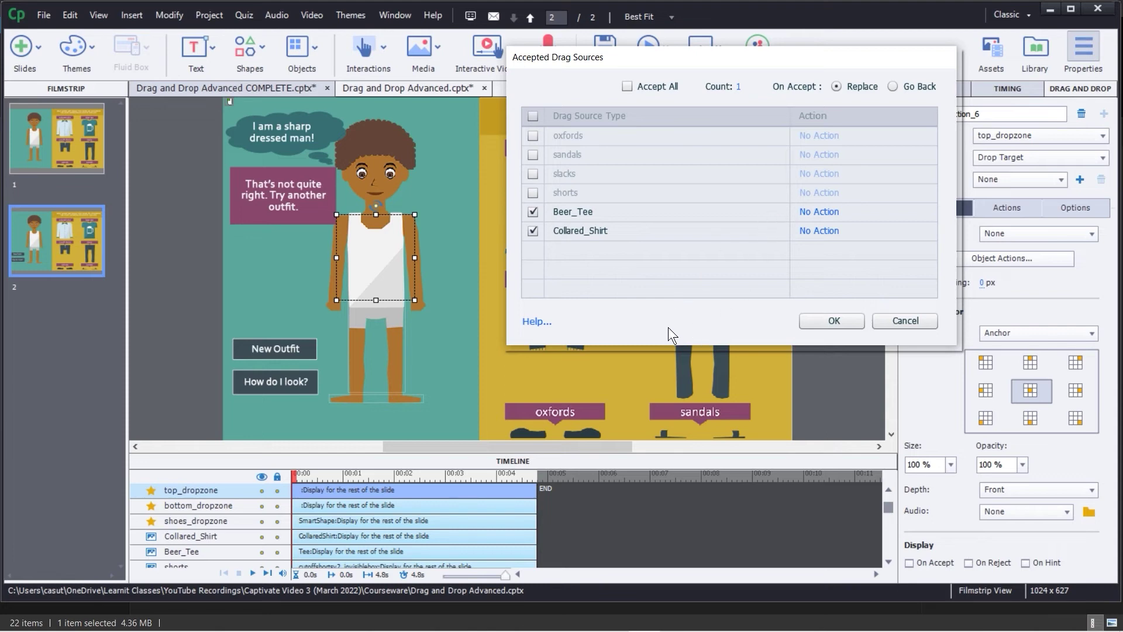
click(831, 321)
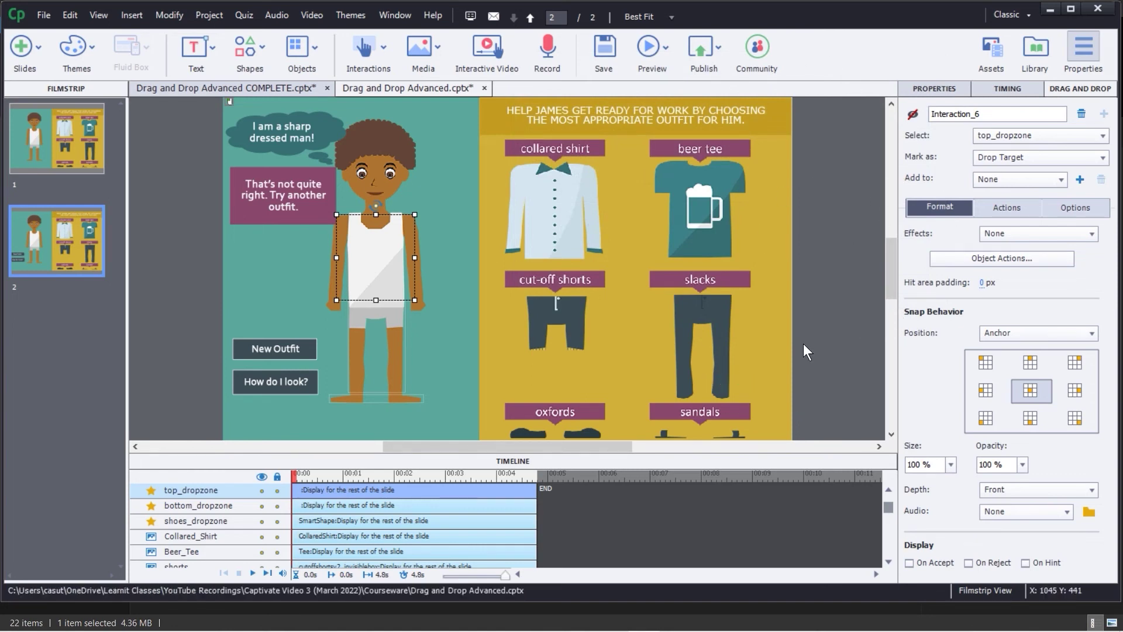
Limit bottom_dropzone's accepted drag sources to slacks and shorts, with Accept All off, a count of 1, and Replace on accept
click(353, 329)
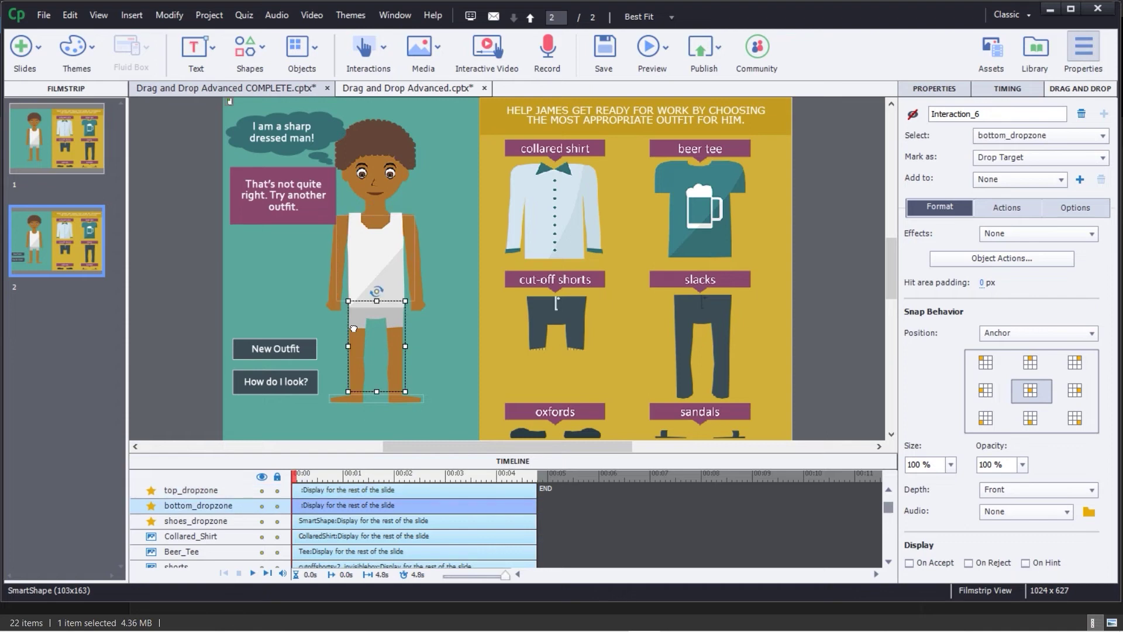
click(977, 257)
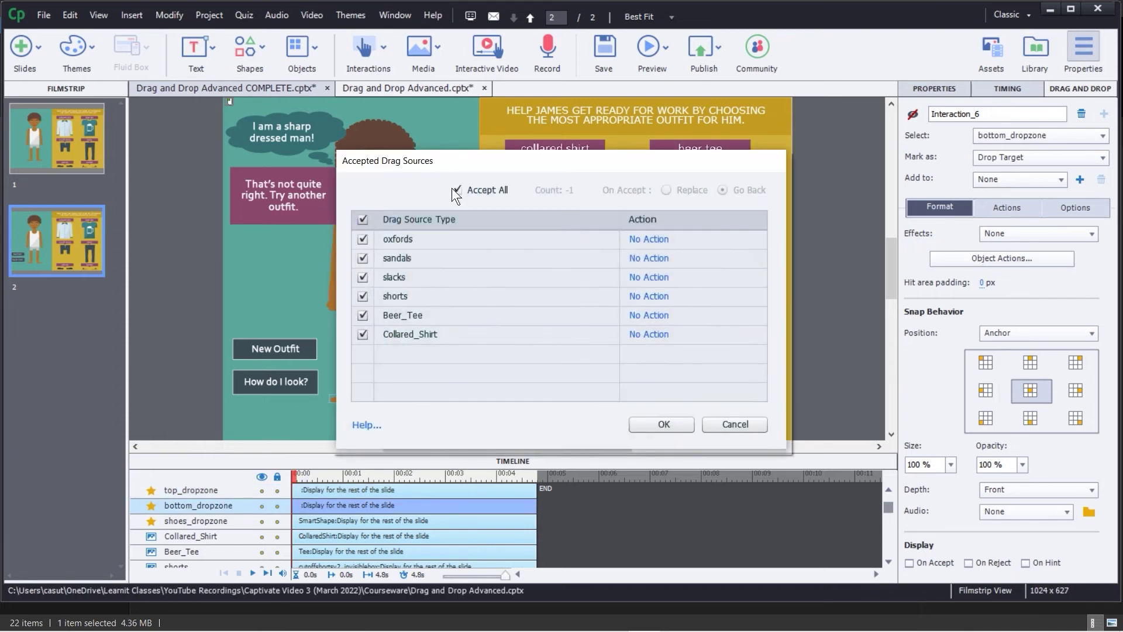
click(363, 219)
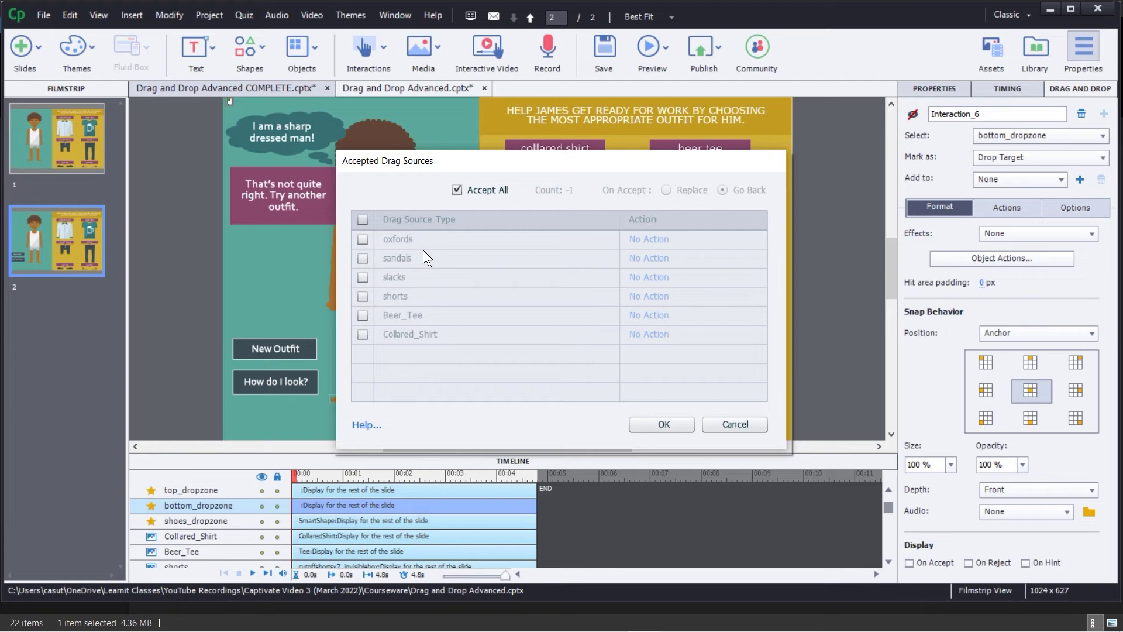
click(362, 278)
click(362, 297)
click(457, 189)
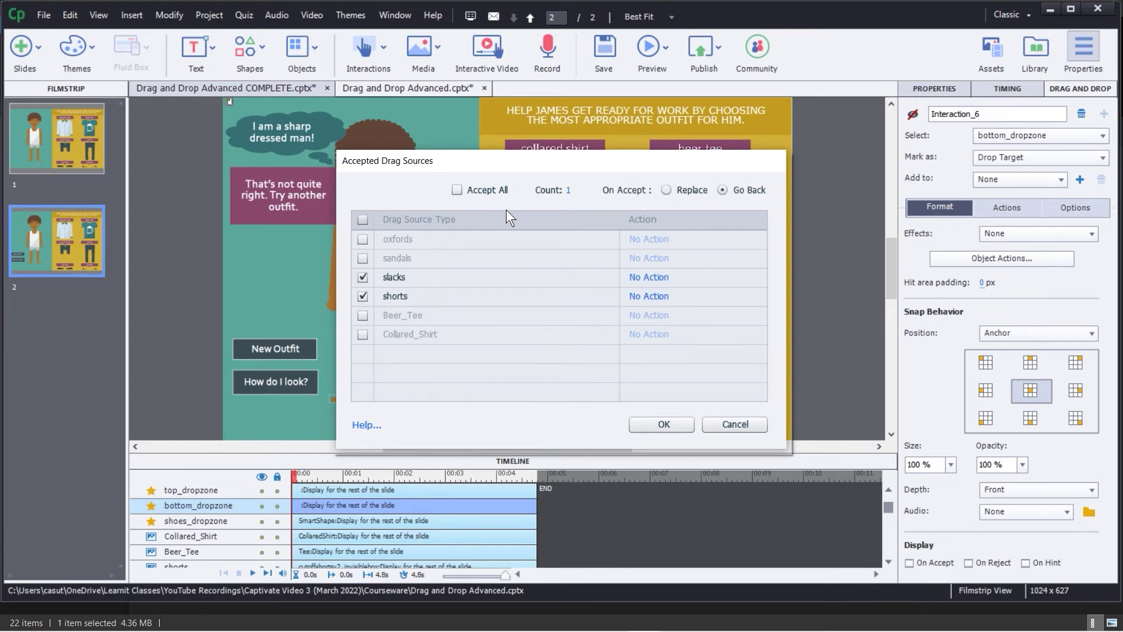
click(664, 190)
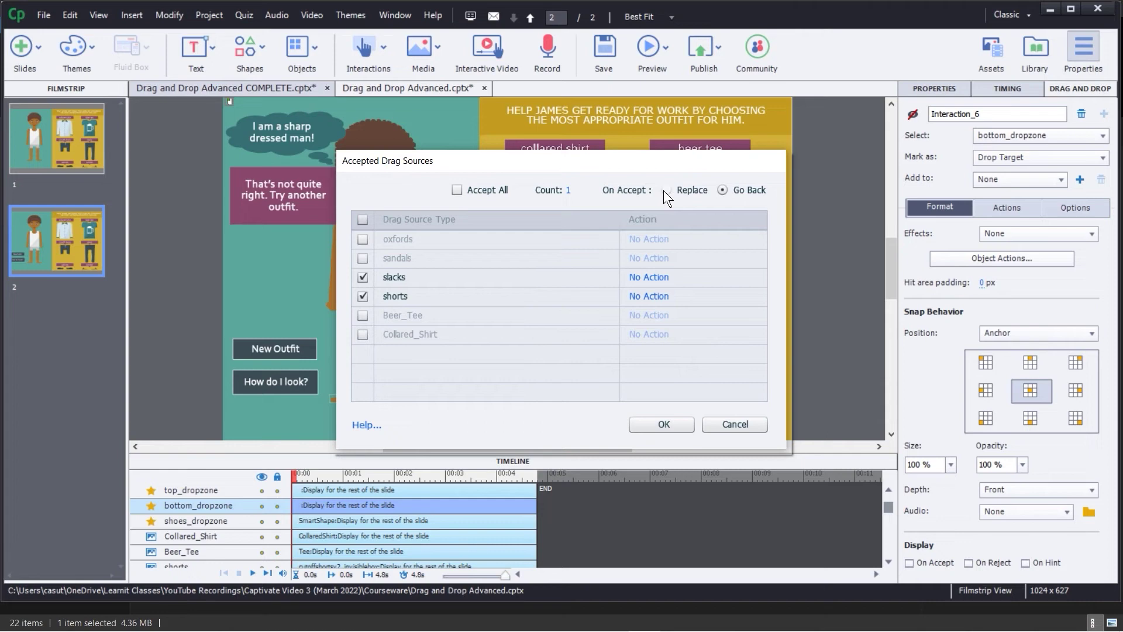
click(664, 424)
Limit shoes_dropzone's accepted drag sources to oxfords and sandals, with Accept All off, a count of 1, and Replace on accept
click(367, 399)
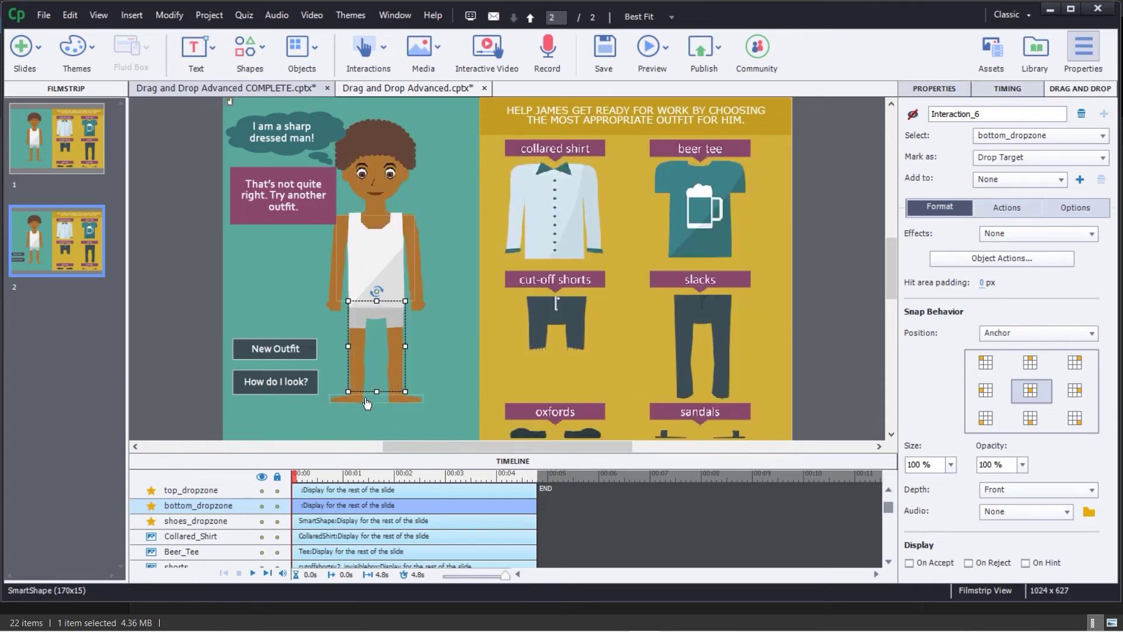
click(974, 256)
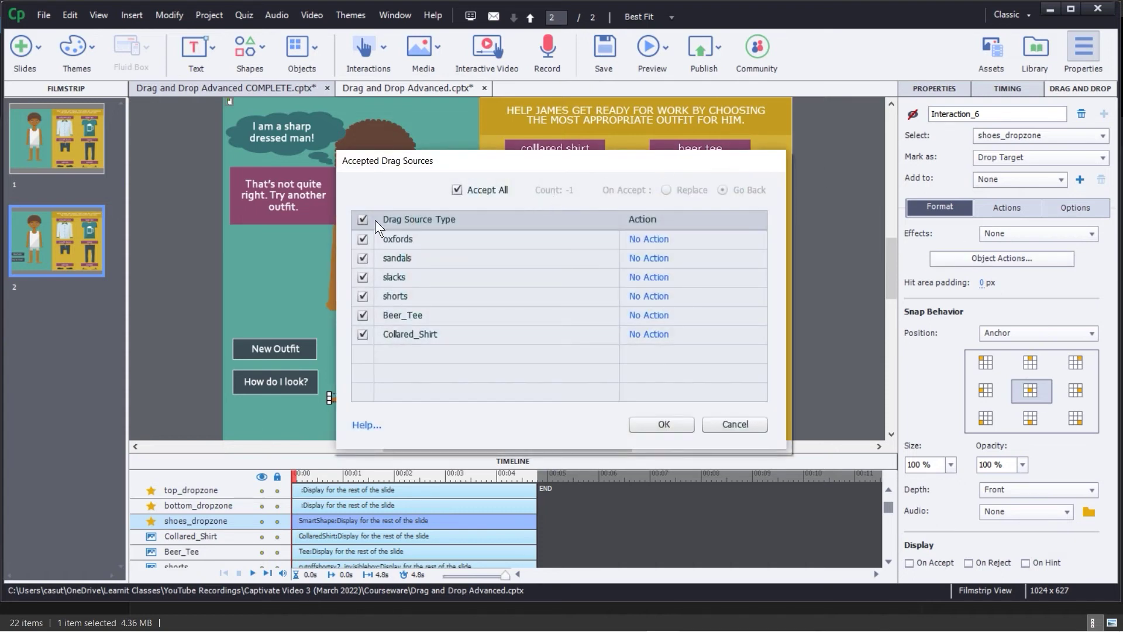
click(362, 219)
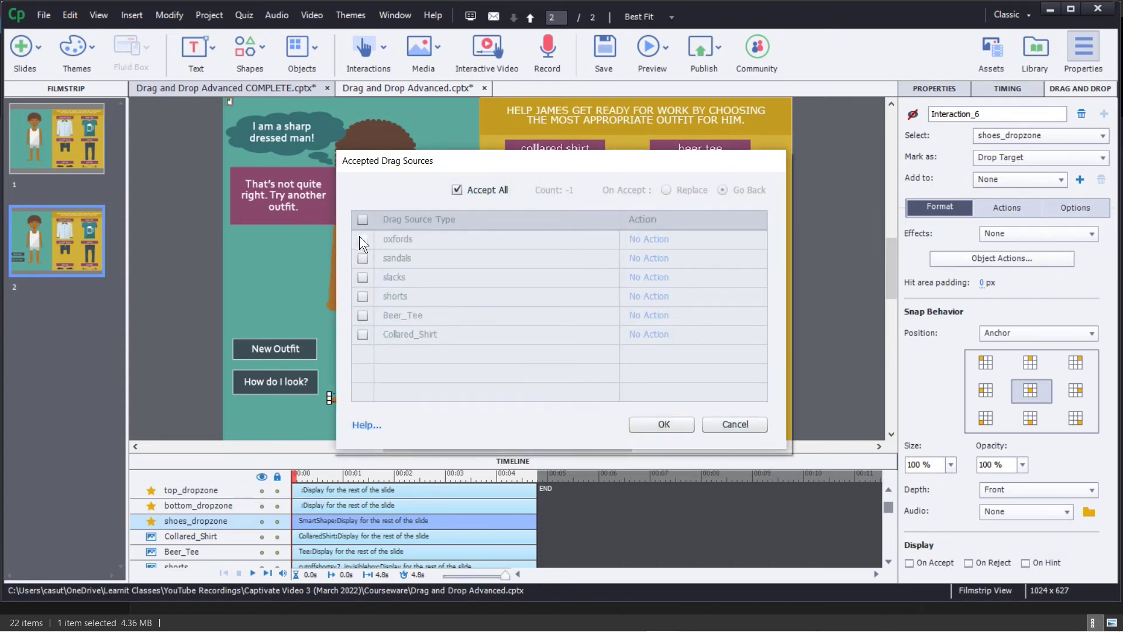
click(362, 239)
click(363, 257)
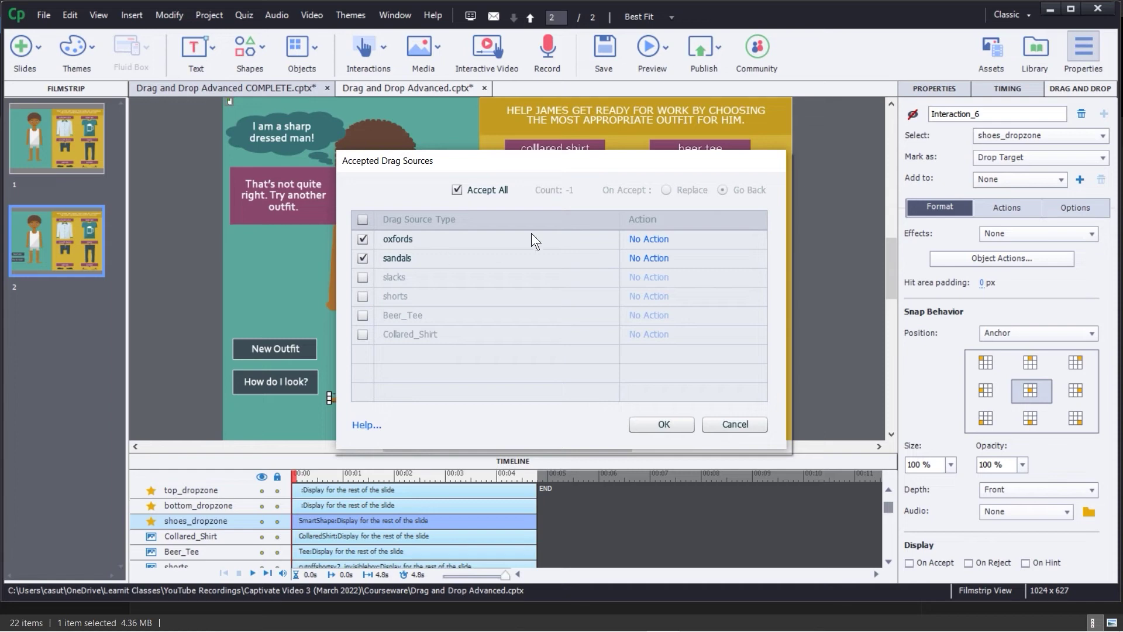
click(457, 189)
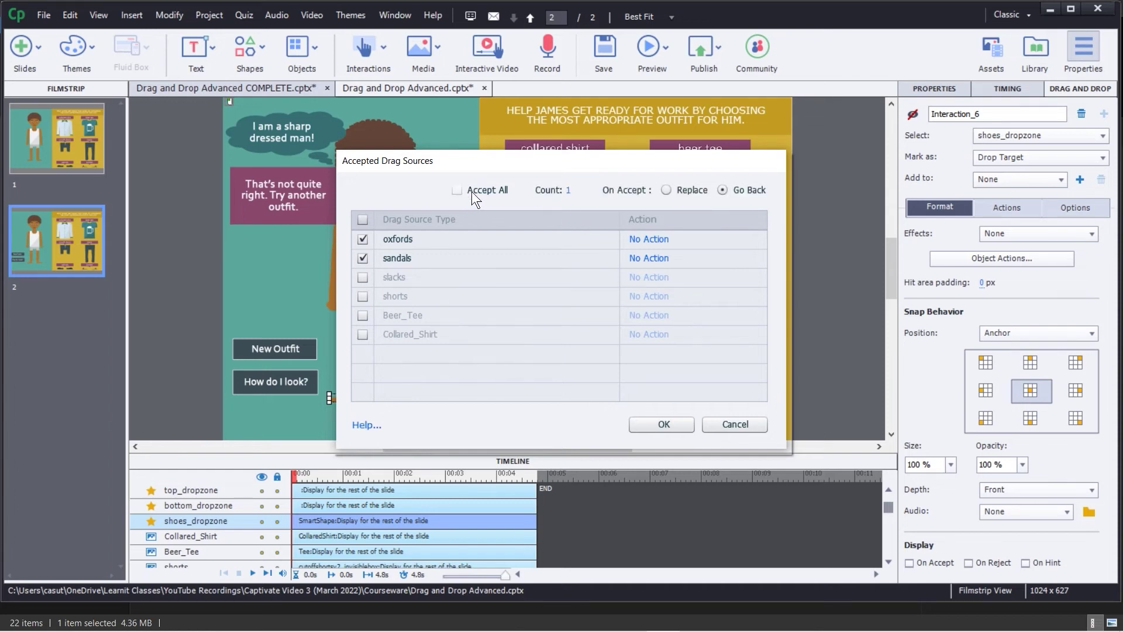
click(666, 190)
click(664, 426)
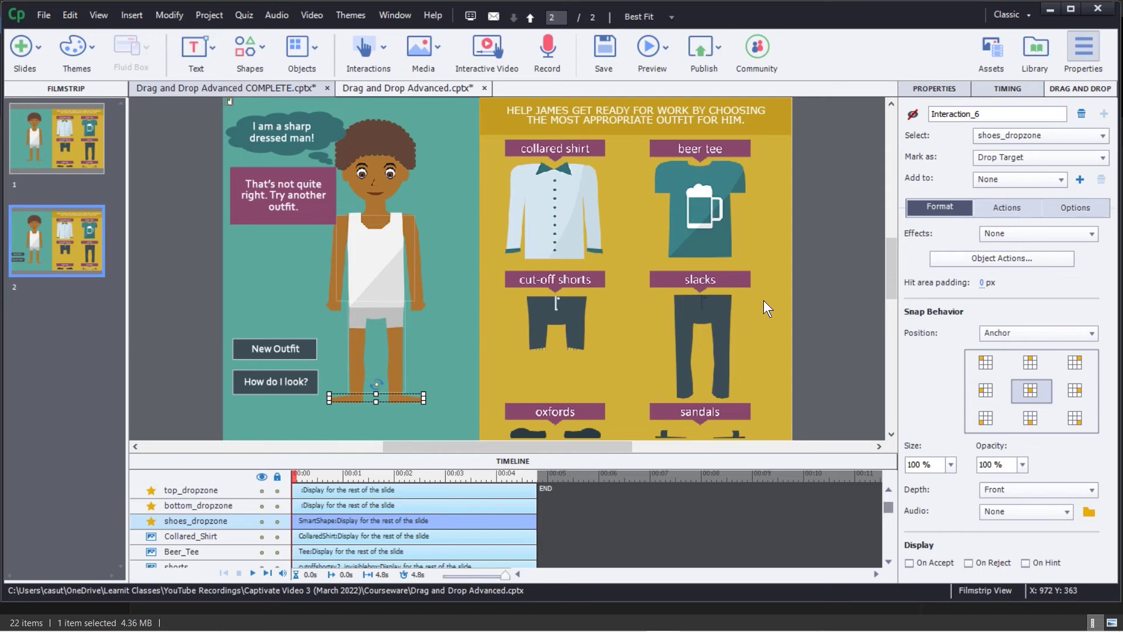
Preview the project from this slide and dress James in the collared shirt, cut-off shorts and oxfords
click(763, 300)
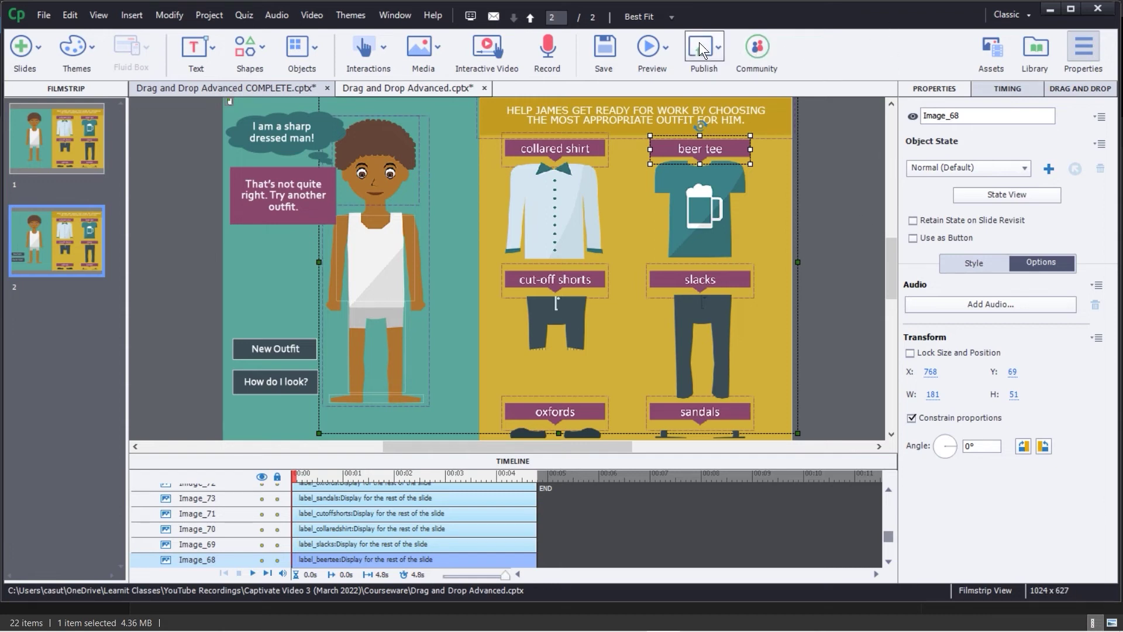
click(641, 49)
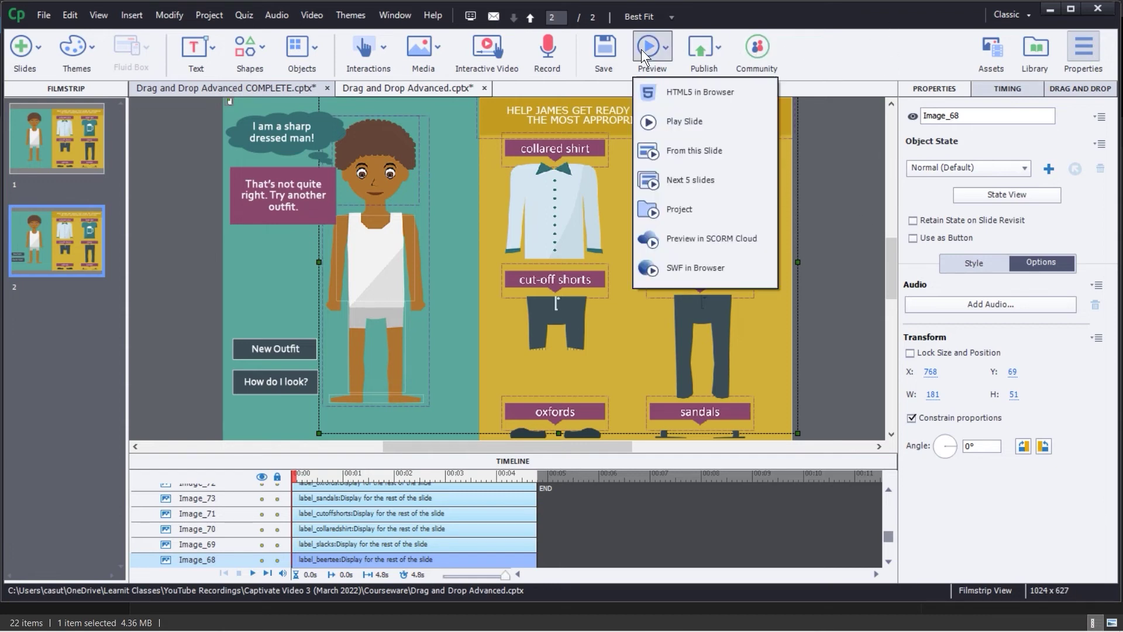
click(683, 153)
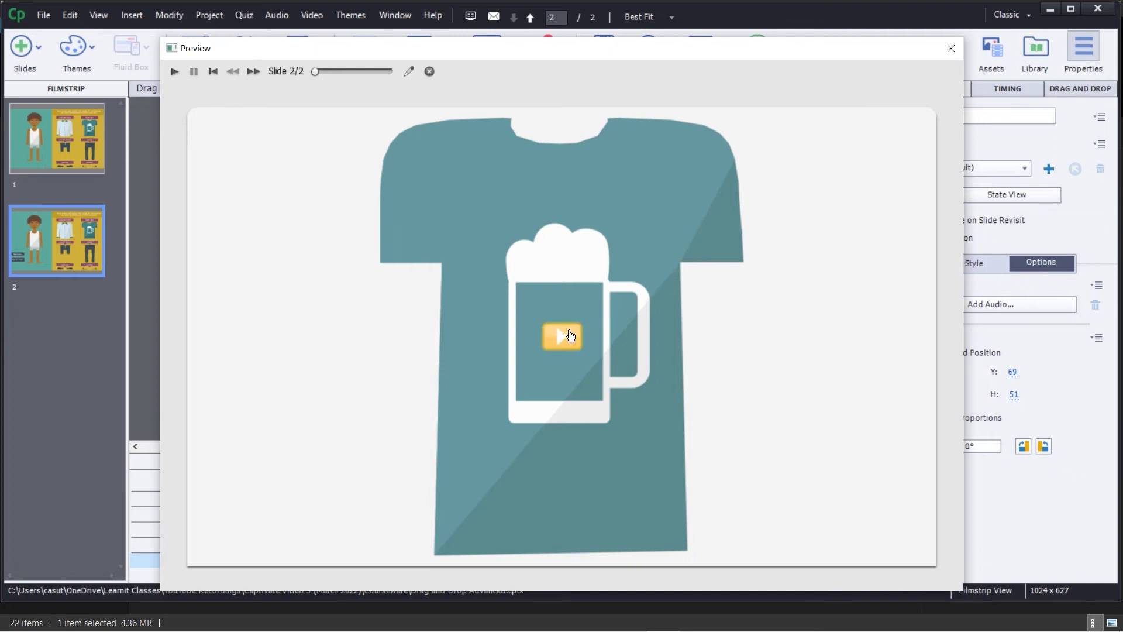
click(567, 336)
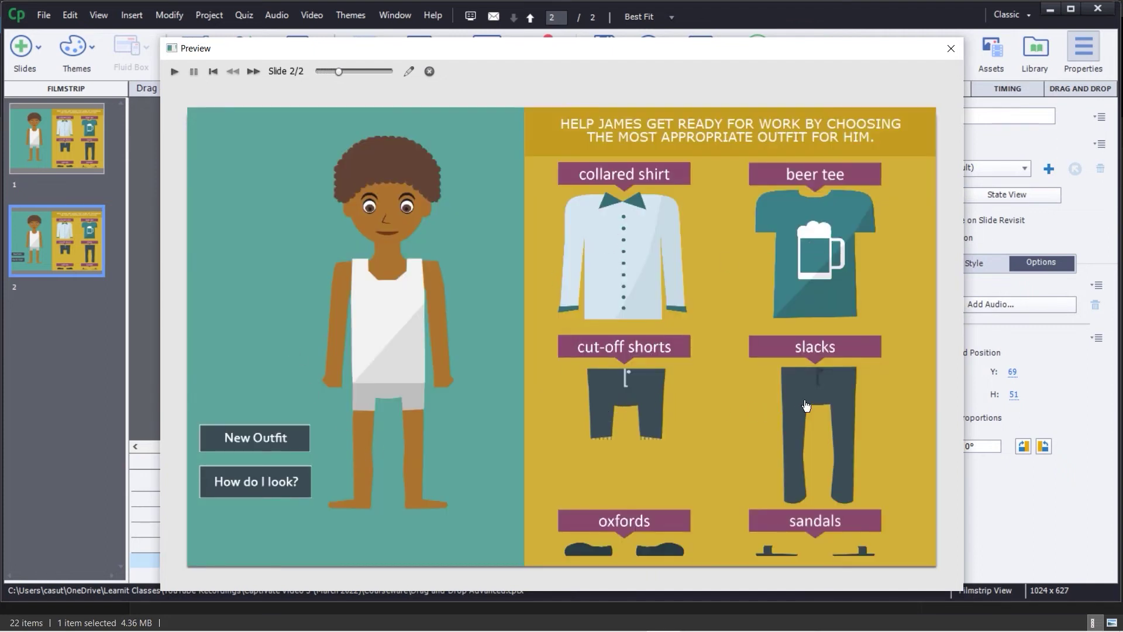
drag(638, 238, 401, 297)
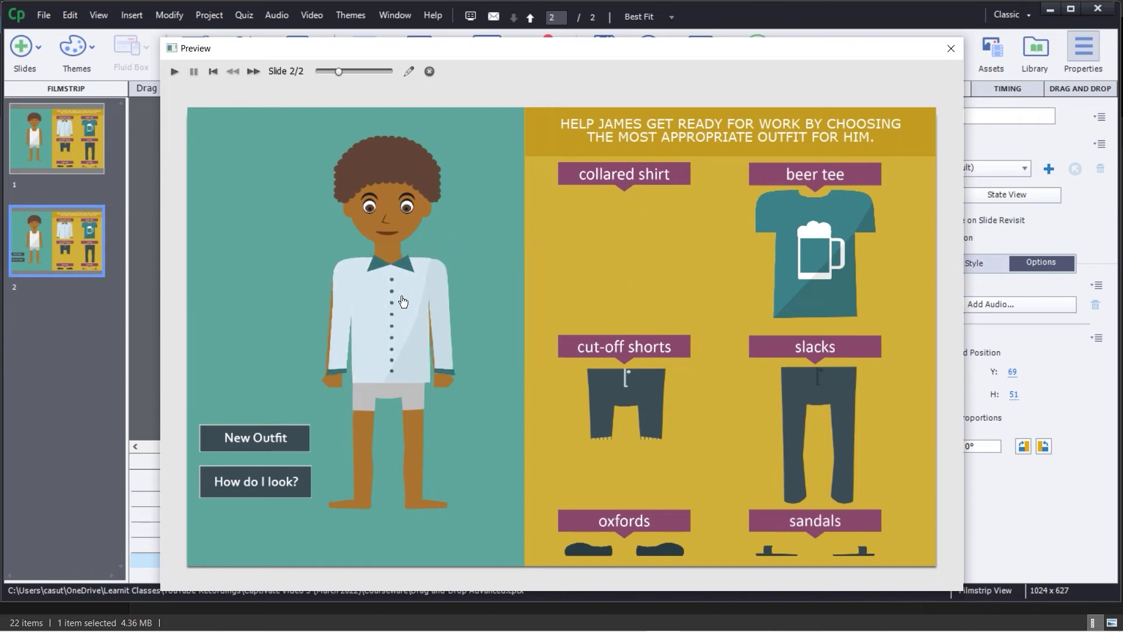
drag(610, 388, 404, 402)
drag(612, 556, 389, 502)
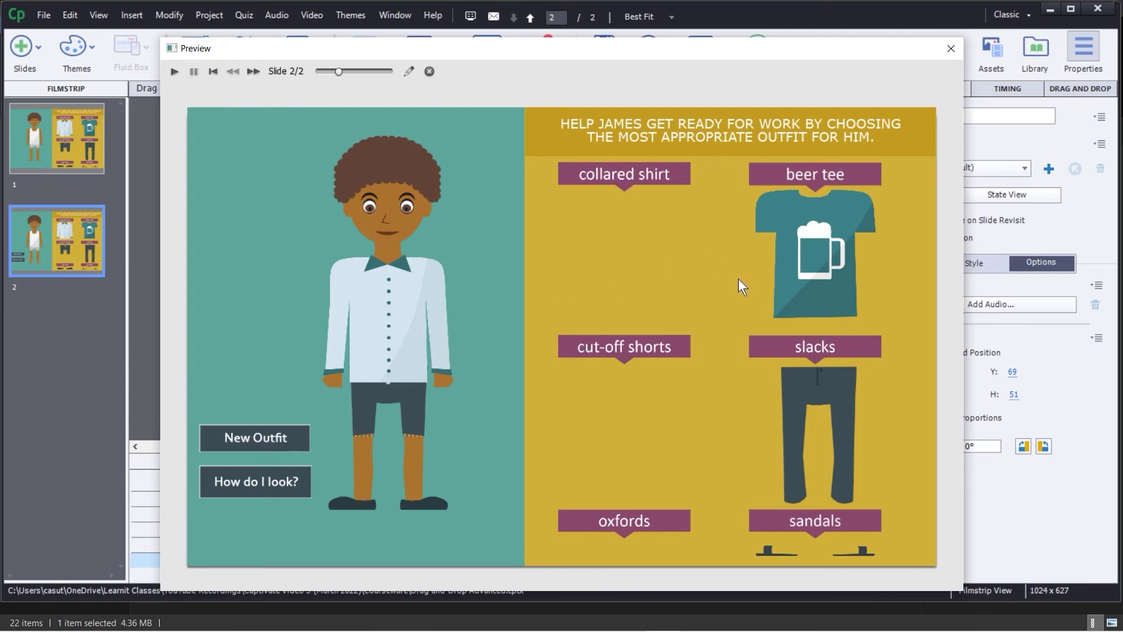
Test the replacement behaviour by swapping in the beer tee, slacks and sandals, and close the preview
drag(794, 245, 381, 304)
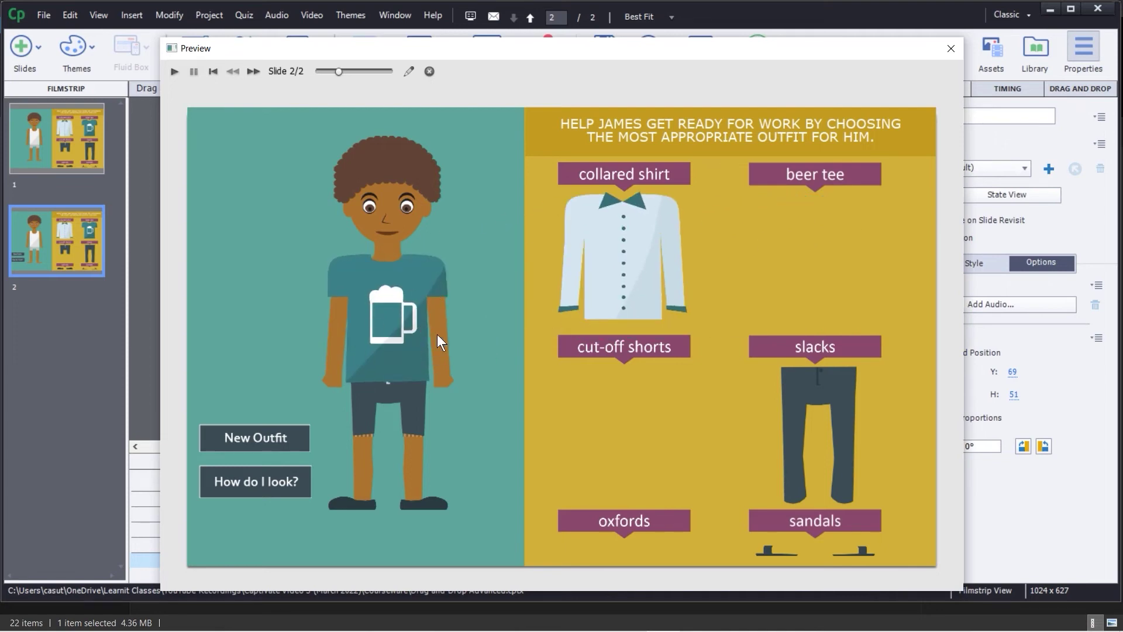
drag(793, 389, 359, 401)
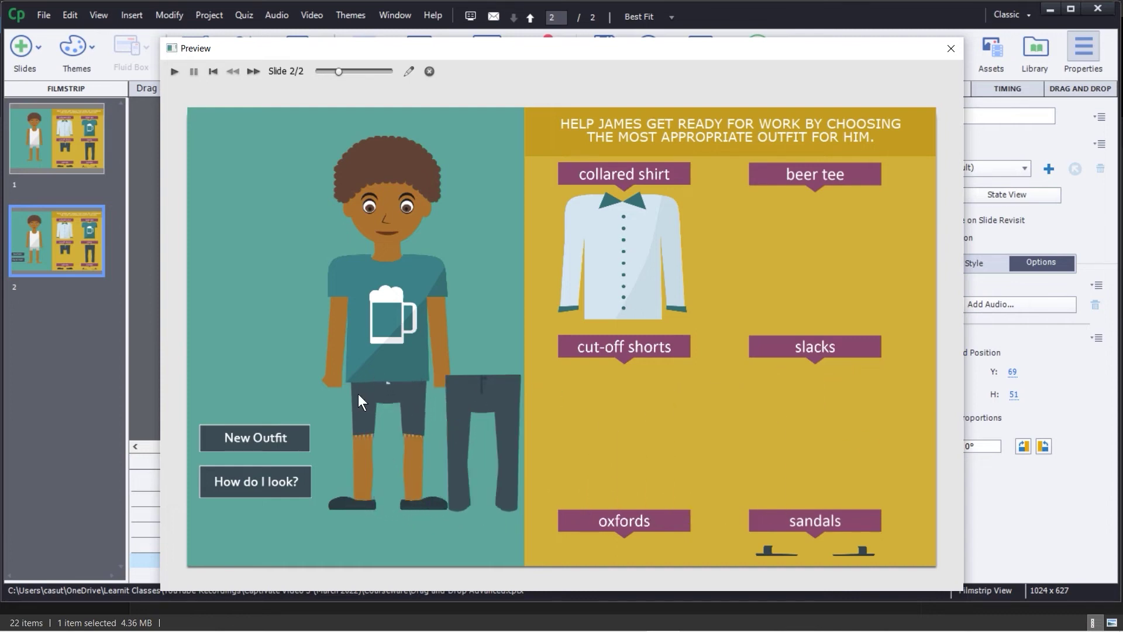
drag(749, 395, 376, 409)
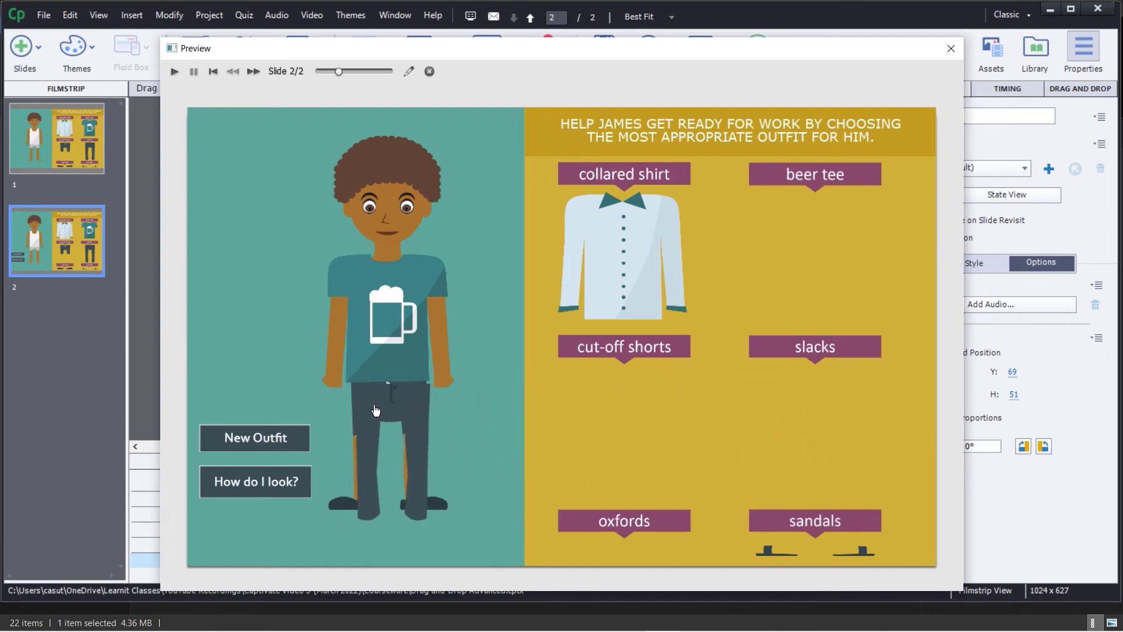
drag(784, 388, 355, 405)
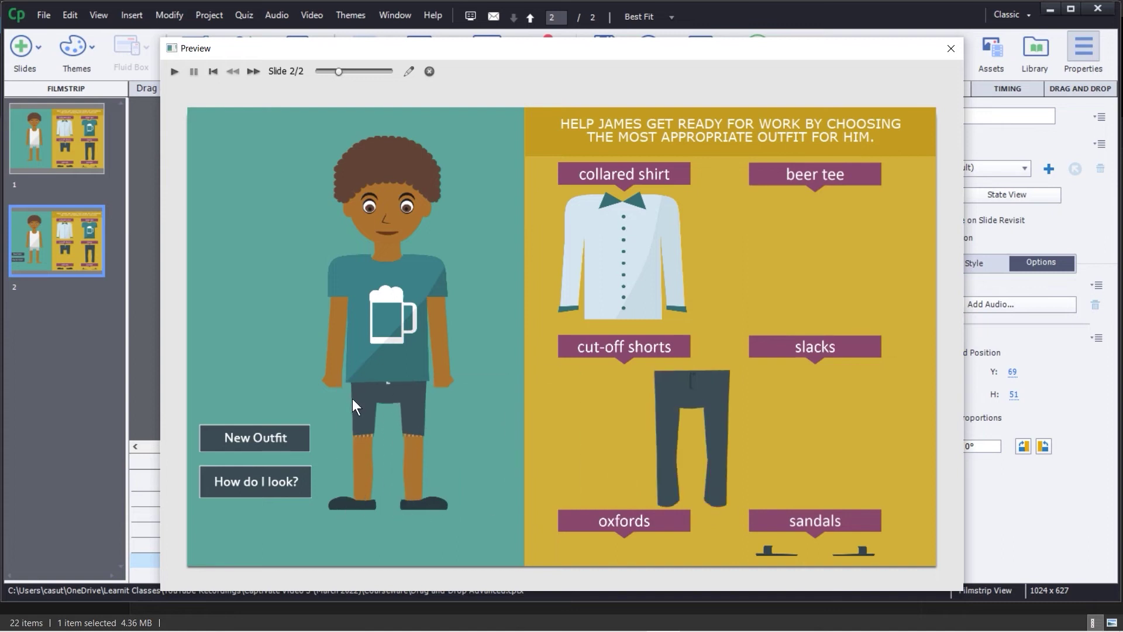
drag(782, 394, 372, 420)
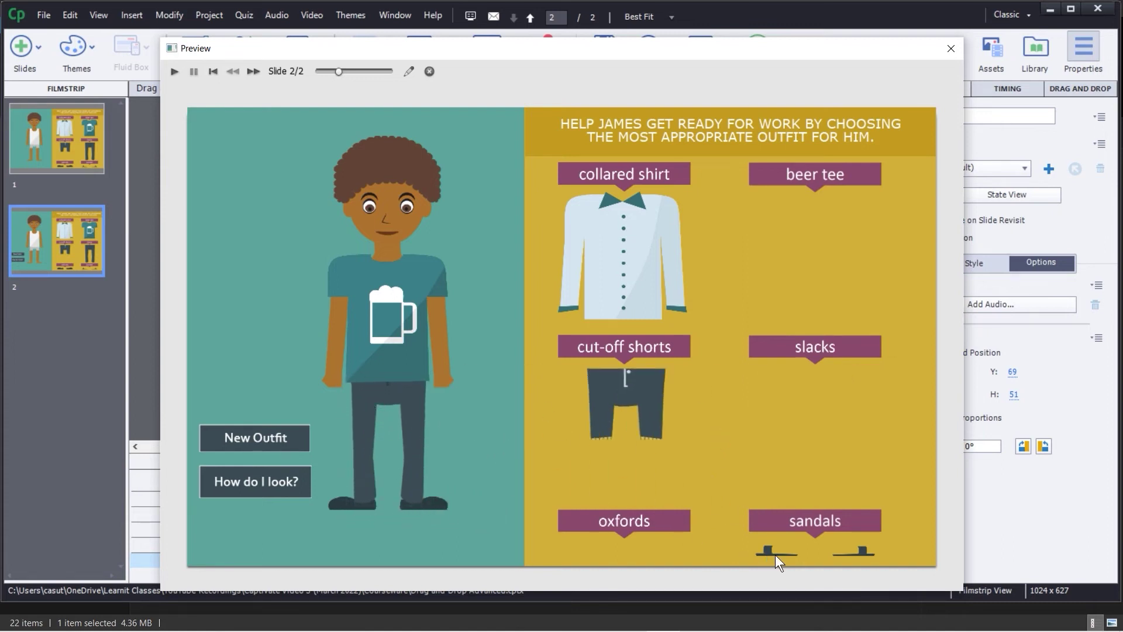
drag(775, 555, 346, 504)
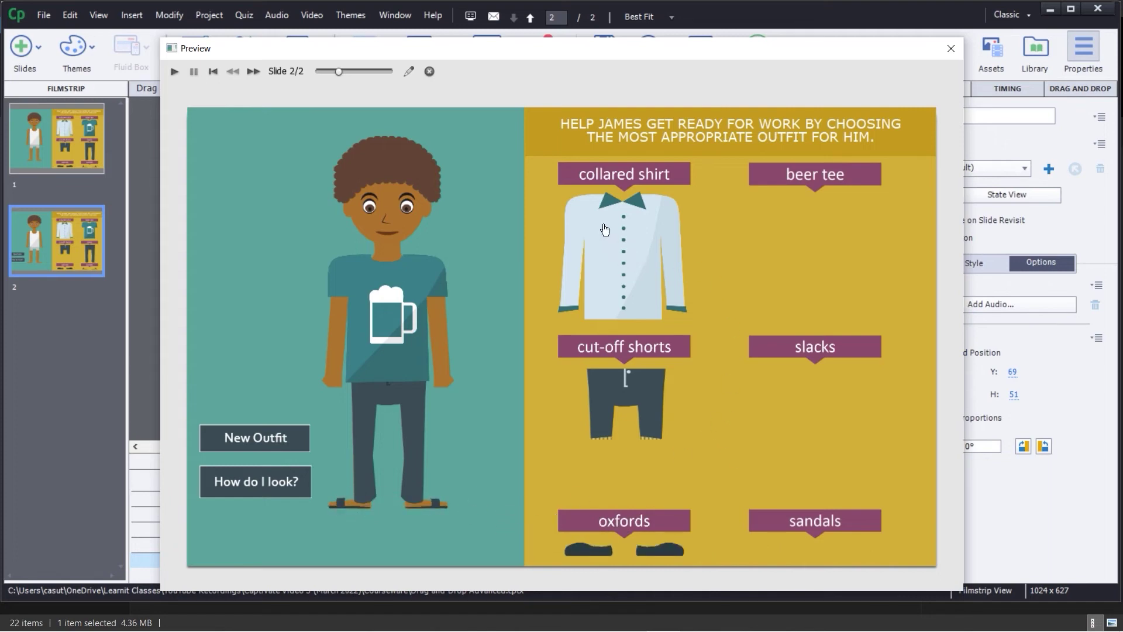
click(951, 48)
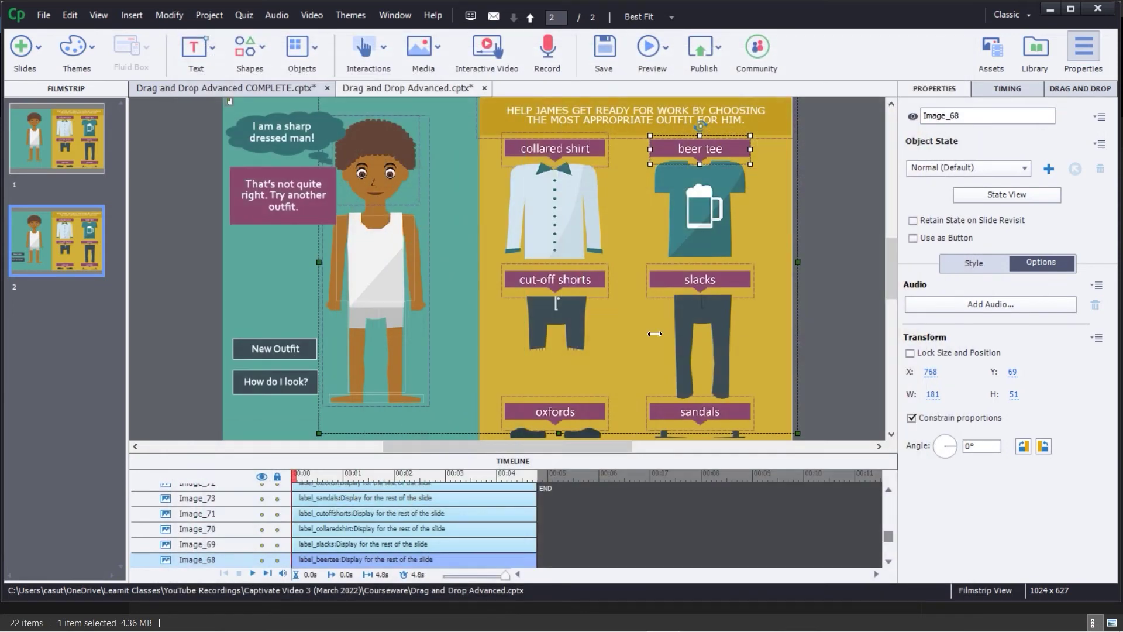
Preview slide 2 of Drag and Drop Advanced COMPLETE.cptx, testing James's expressions with the collared shirt and cut-off shorts
click(396, 316)
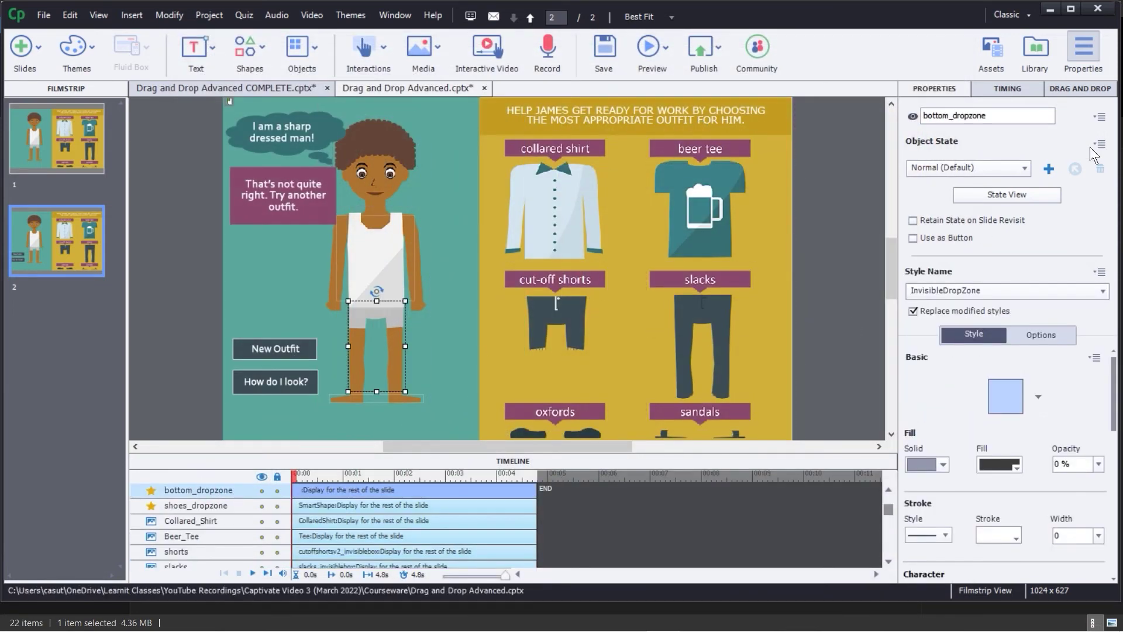
click(1067, 89)
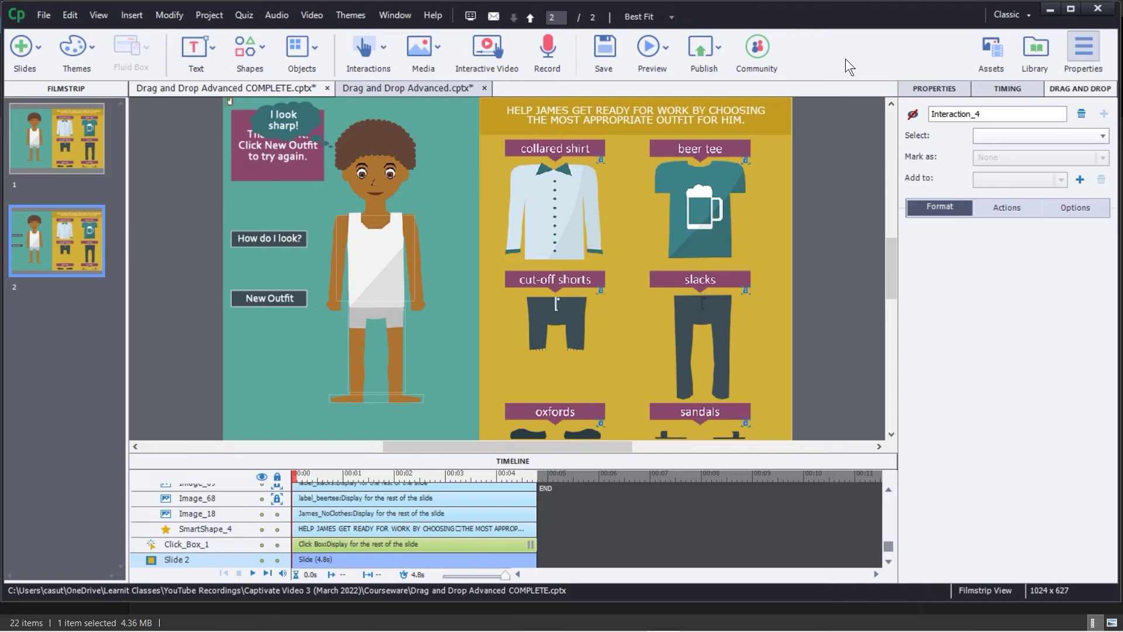
click(657, 50)
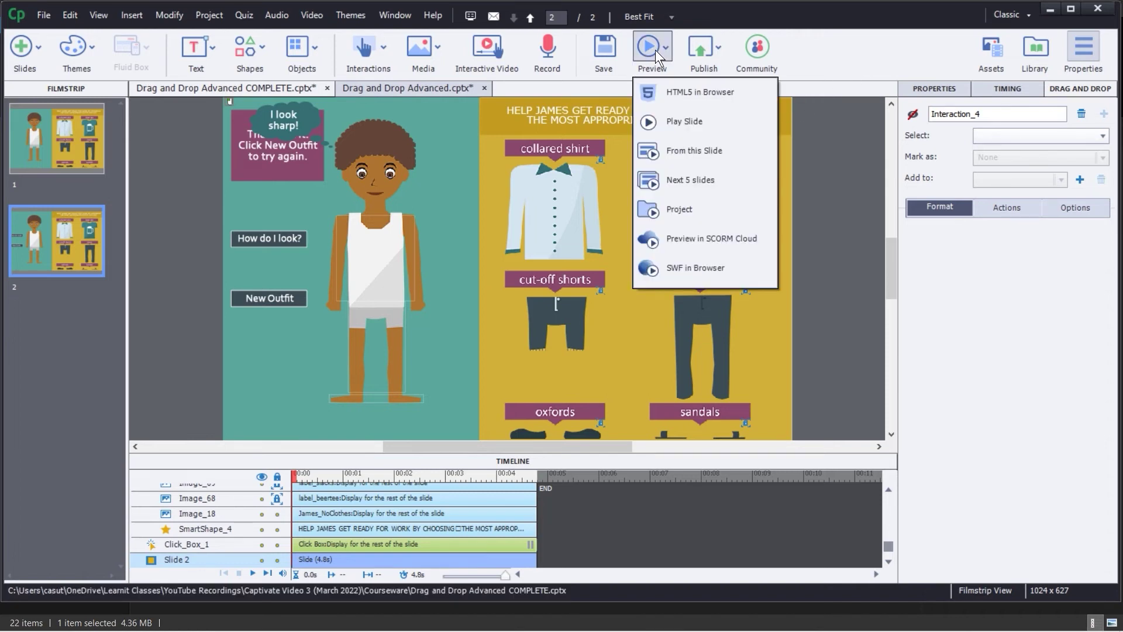
click(676, 154)
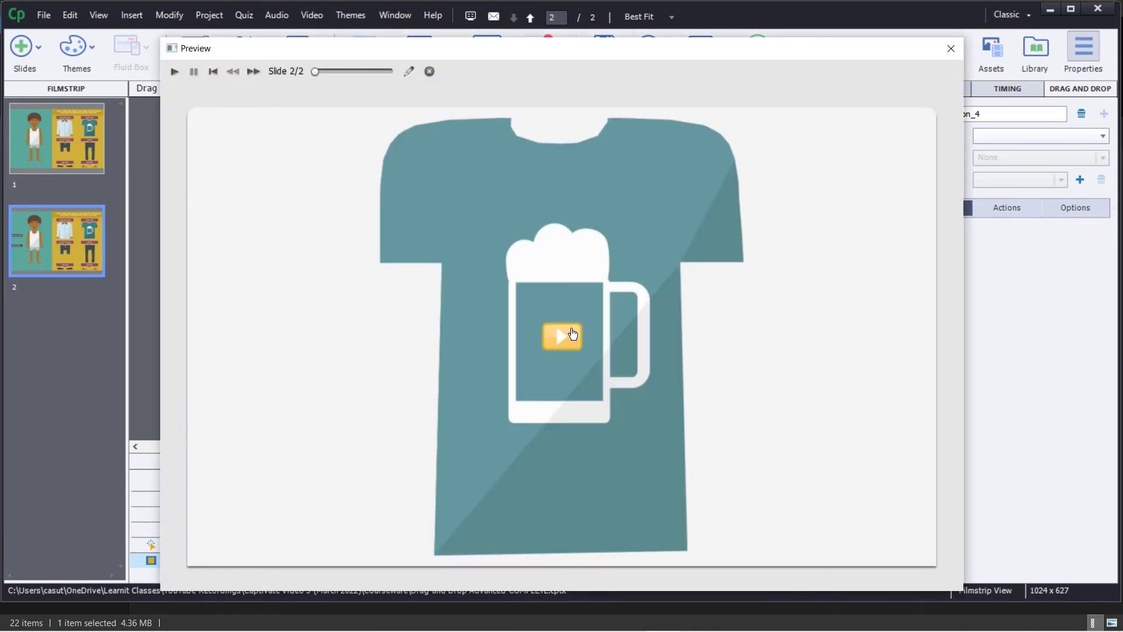
click(572, 334)
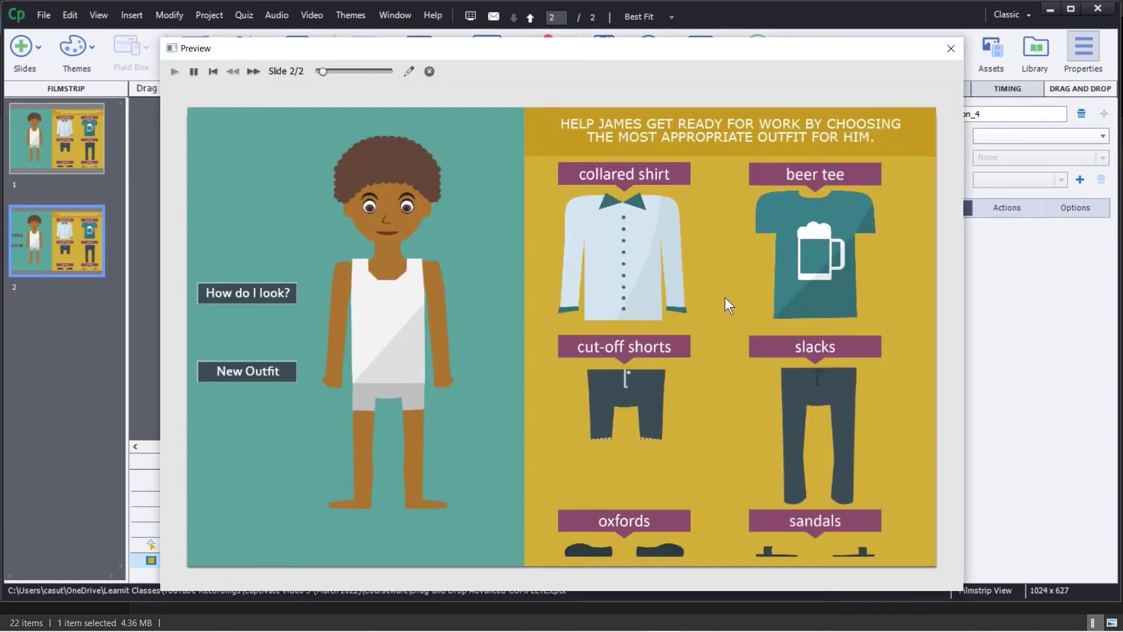
drag(618, 237, 391, 299)
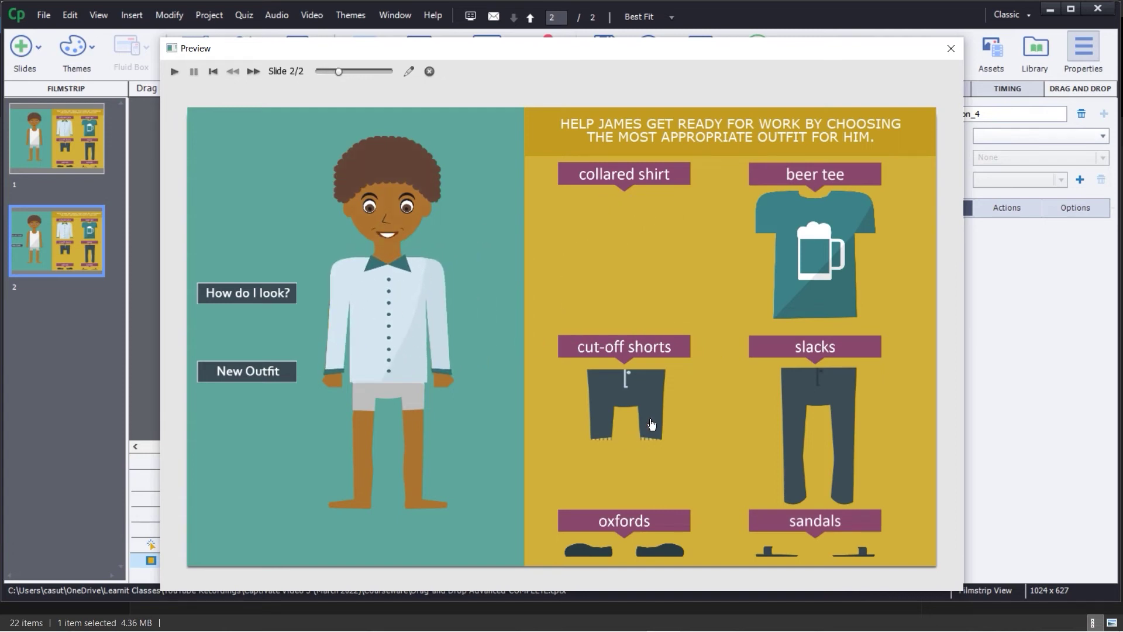
drag(619, 402, 390, 417)
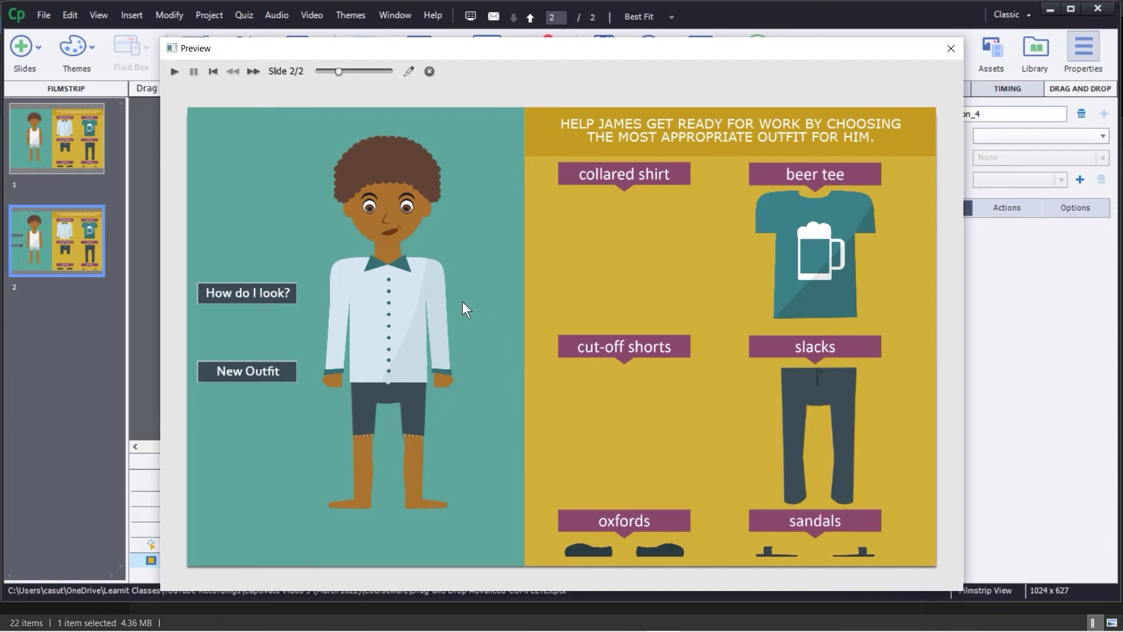
click(950, 48)
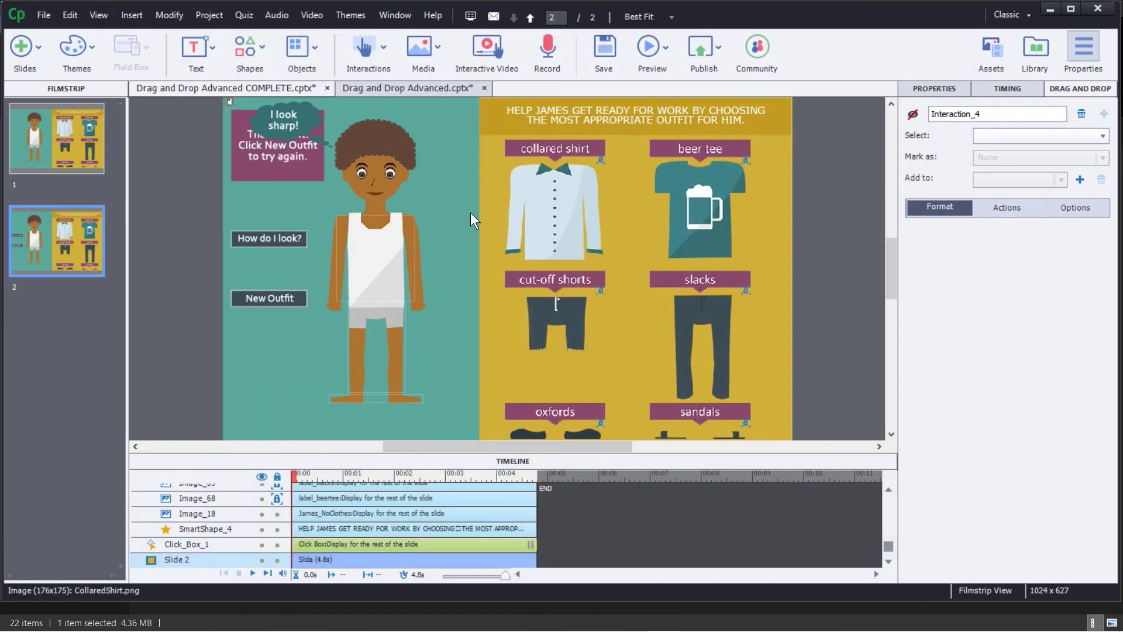
Examine the Happy, Sad and Confused states of James_Head in the completed project's state view
click(376, 159)
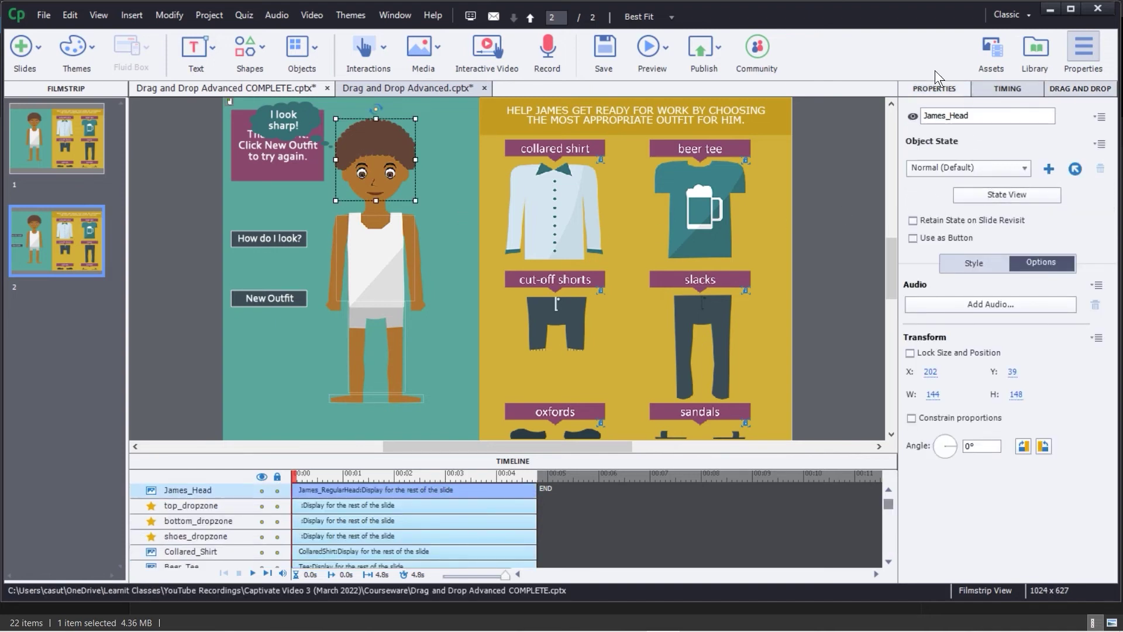
click(993, 196)
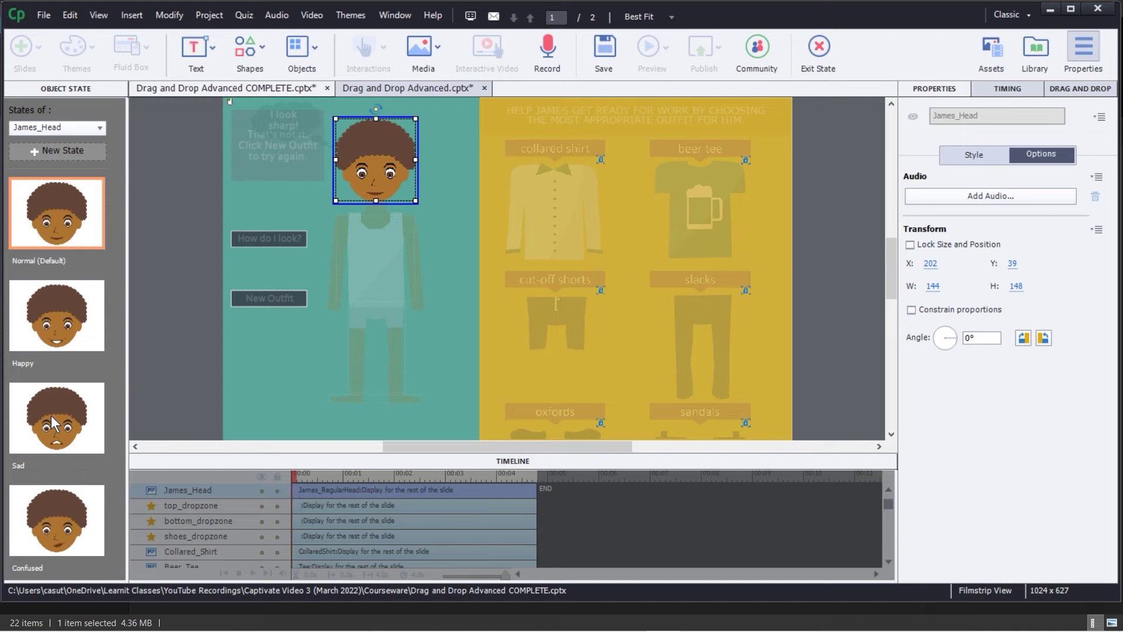
click(52, 303)
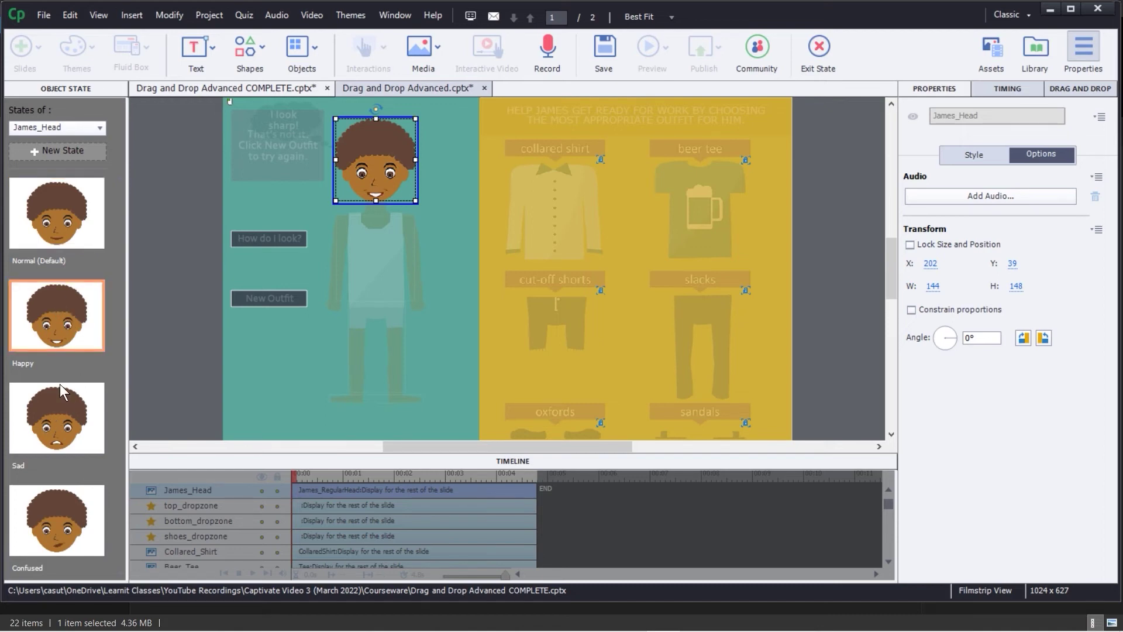
click(60, 410)
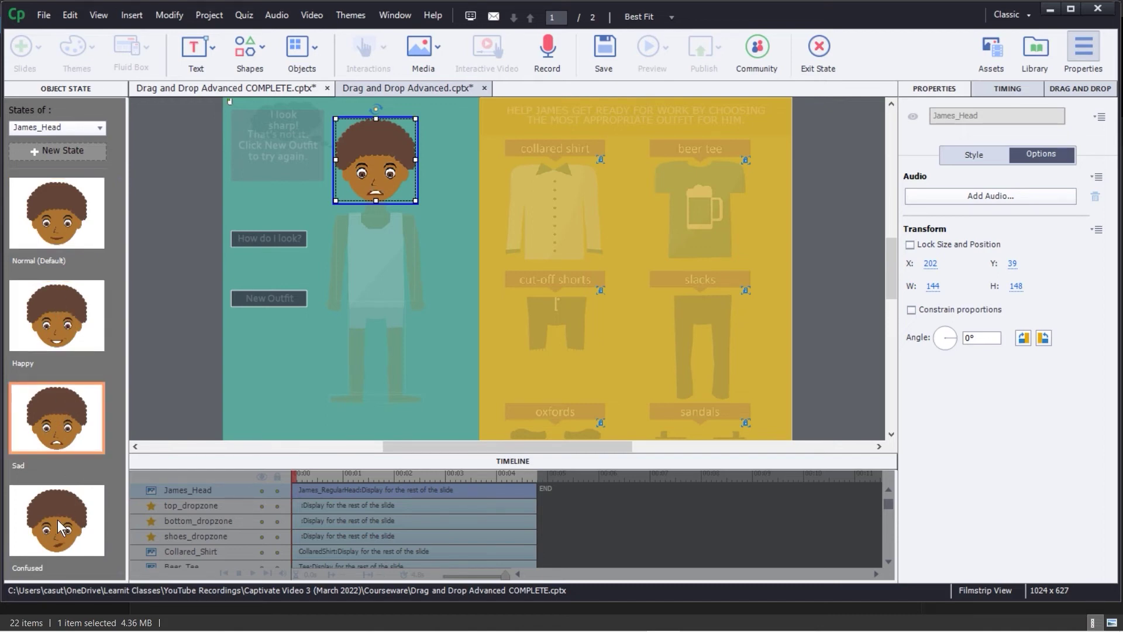
click(57, 520)
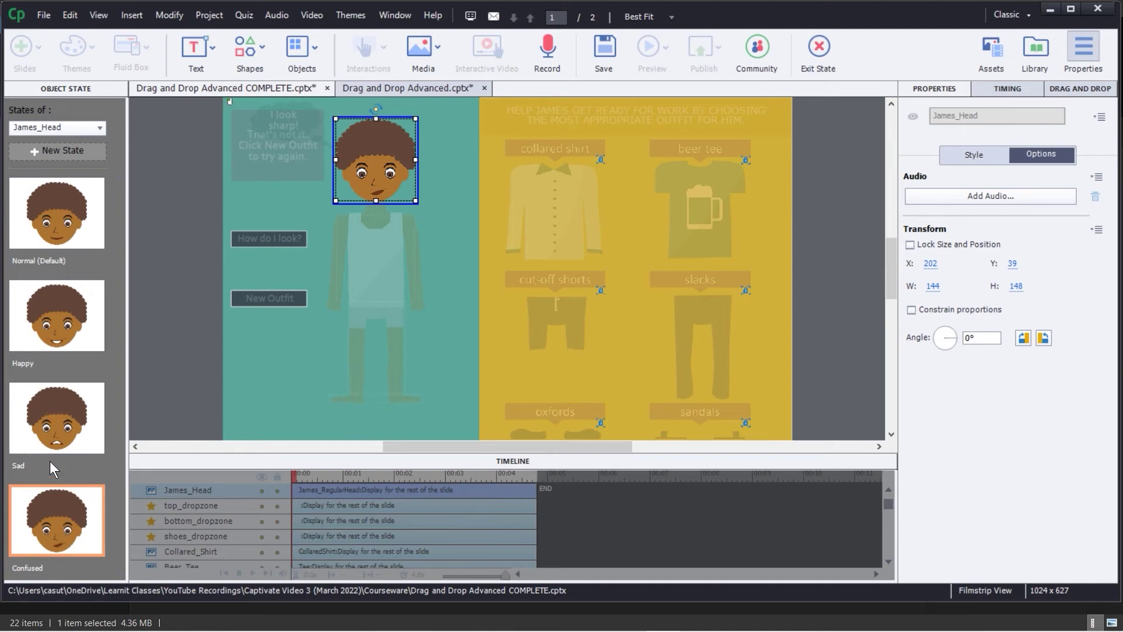
click(47, 416)
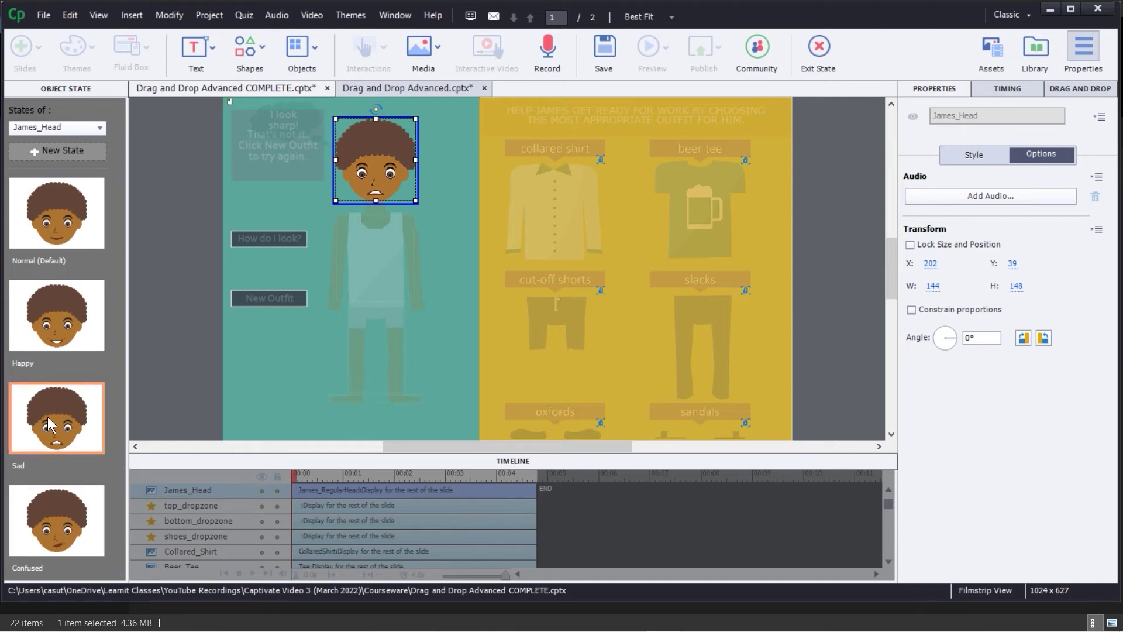
click(53, 300)
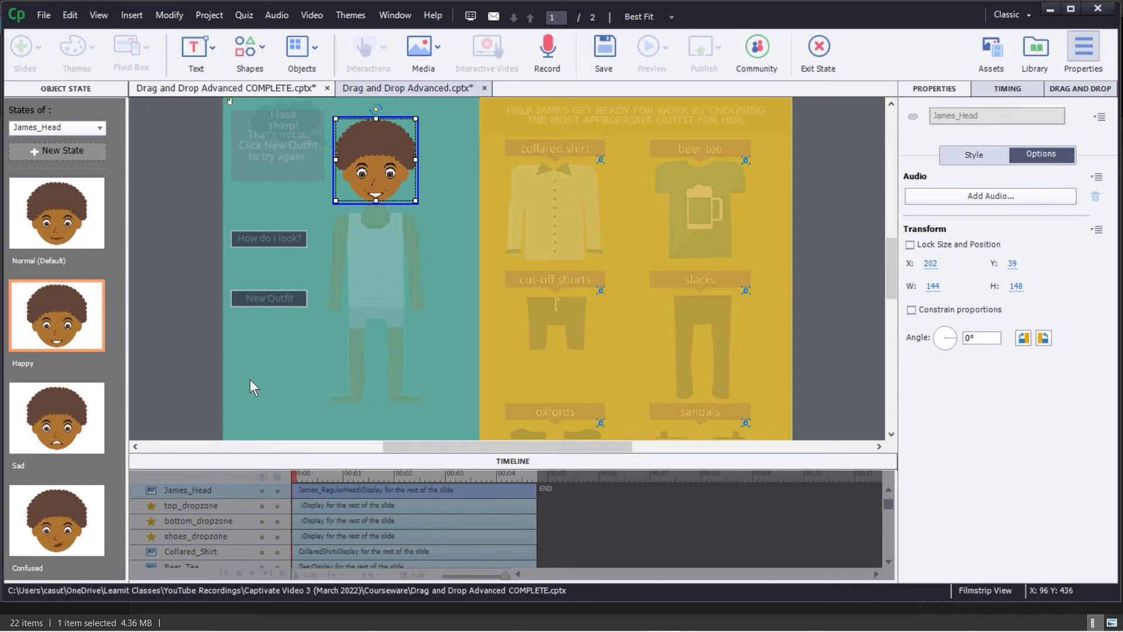
click(46, 505)
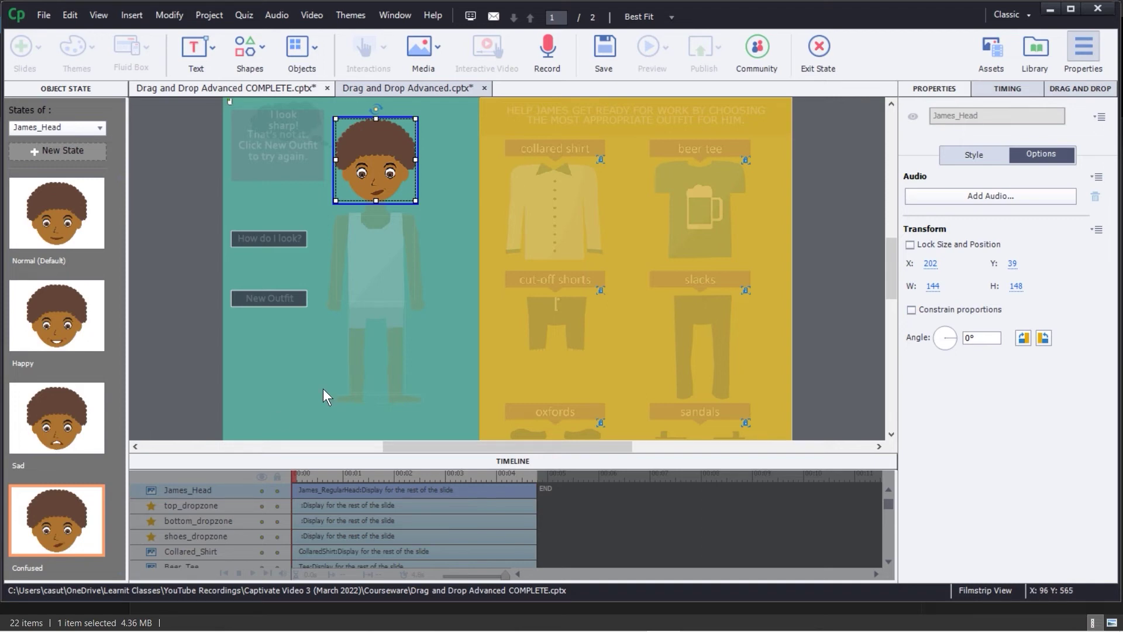
Look through the head and label images in the completed project's library, and exit the state view
click(1033, 53)
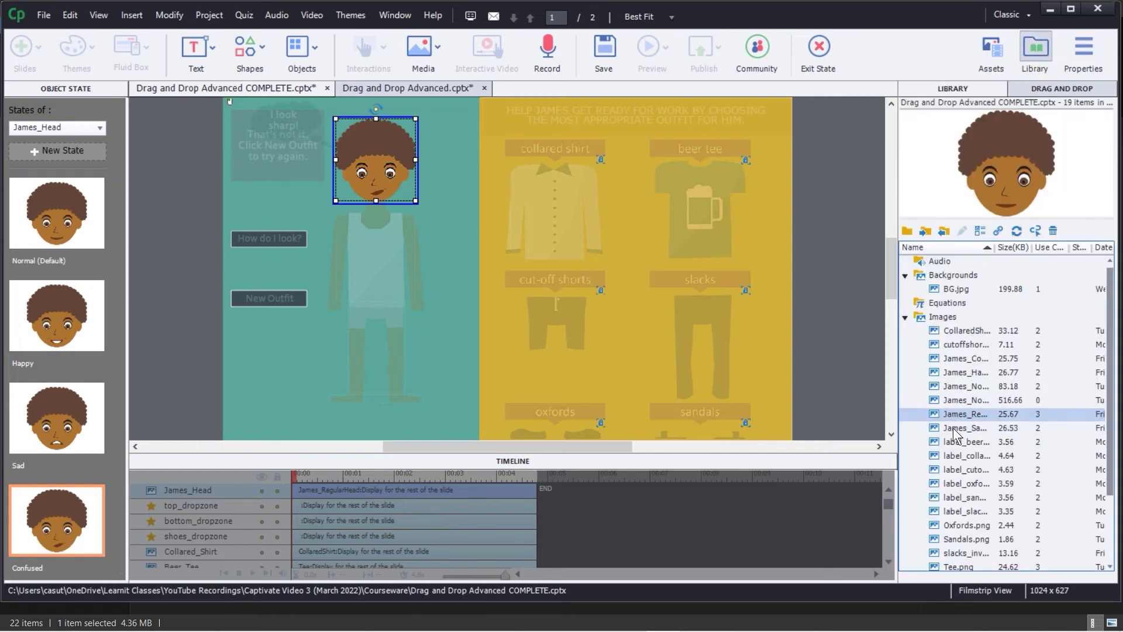
click(952, 443)
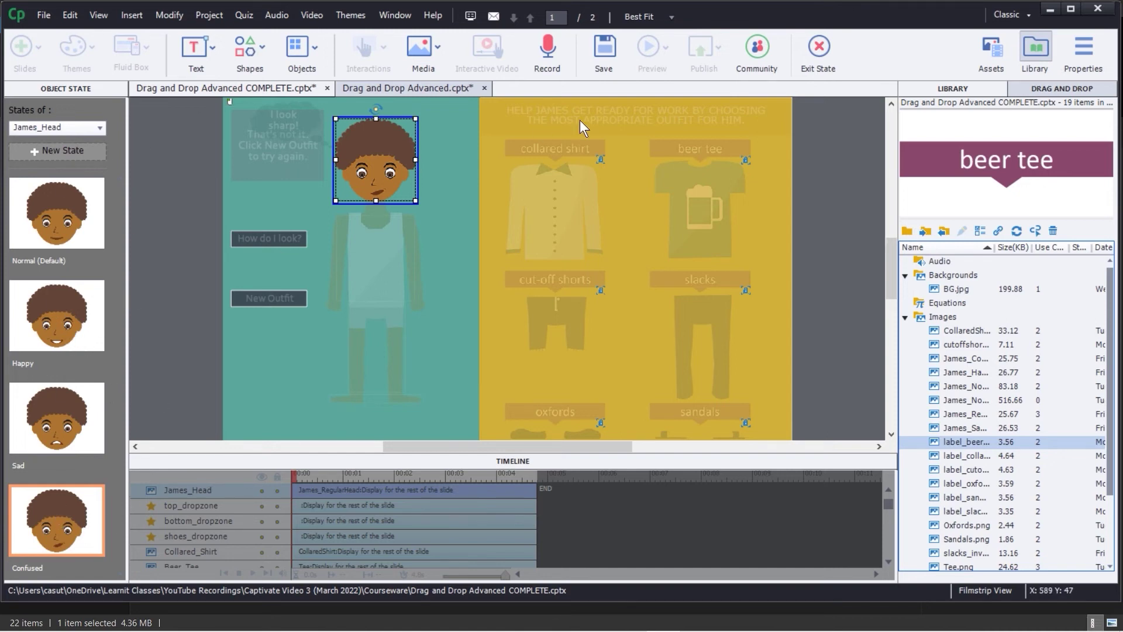
click(826, 51)
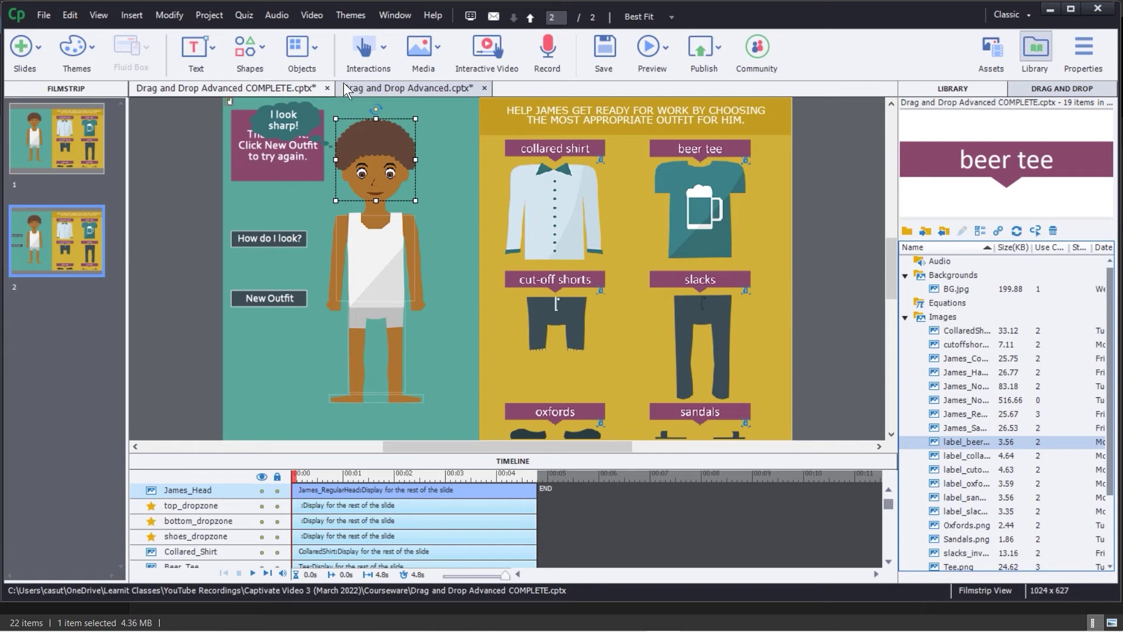
Switch to the Drag and Drop Advanced.cptx project and add a state named Happy to James_Head on slide 2
click(373, 87)
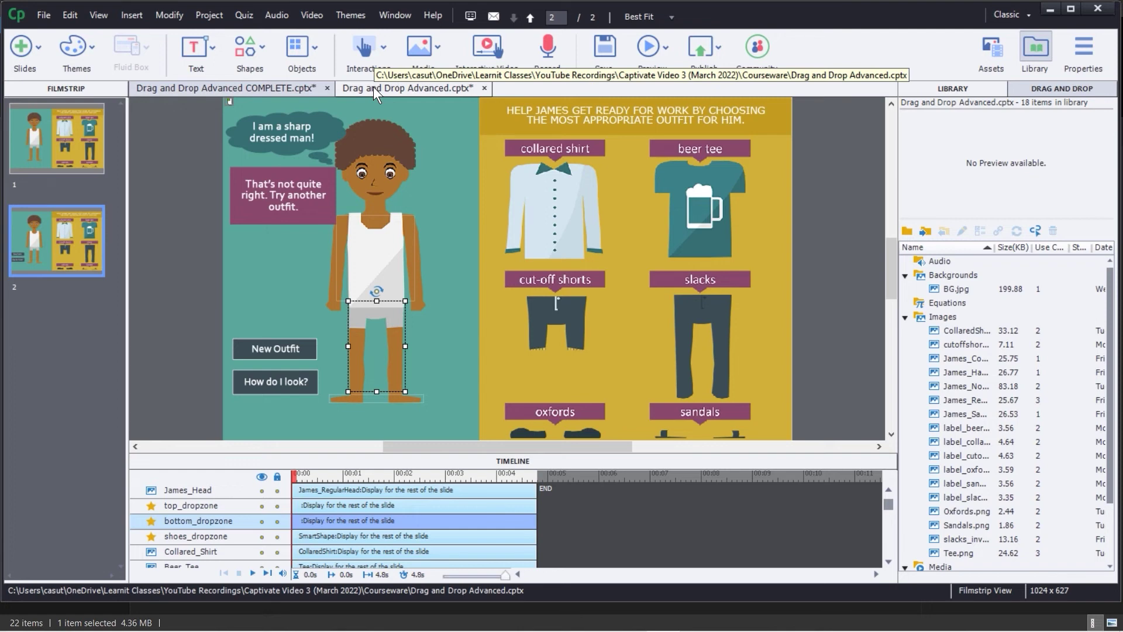
click(374, 140)
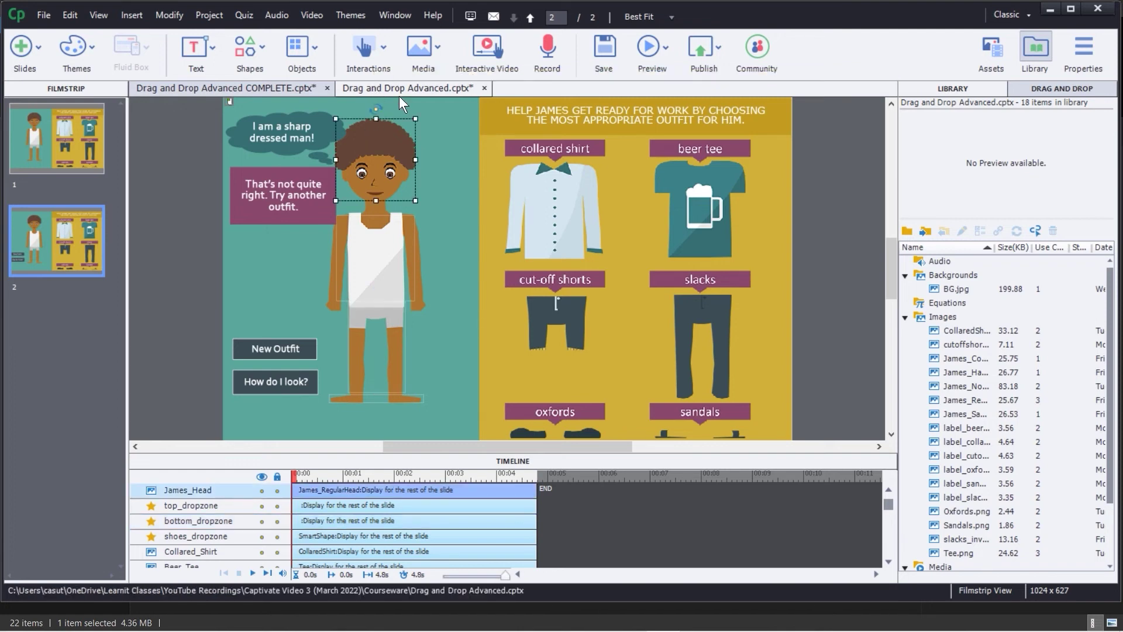
click(1080, 47)
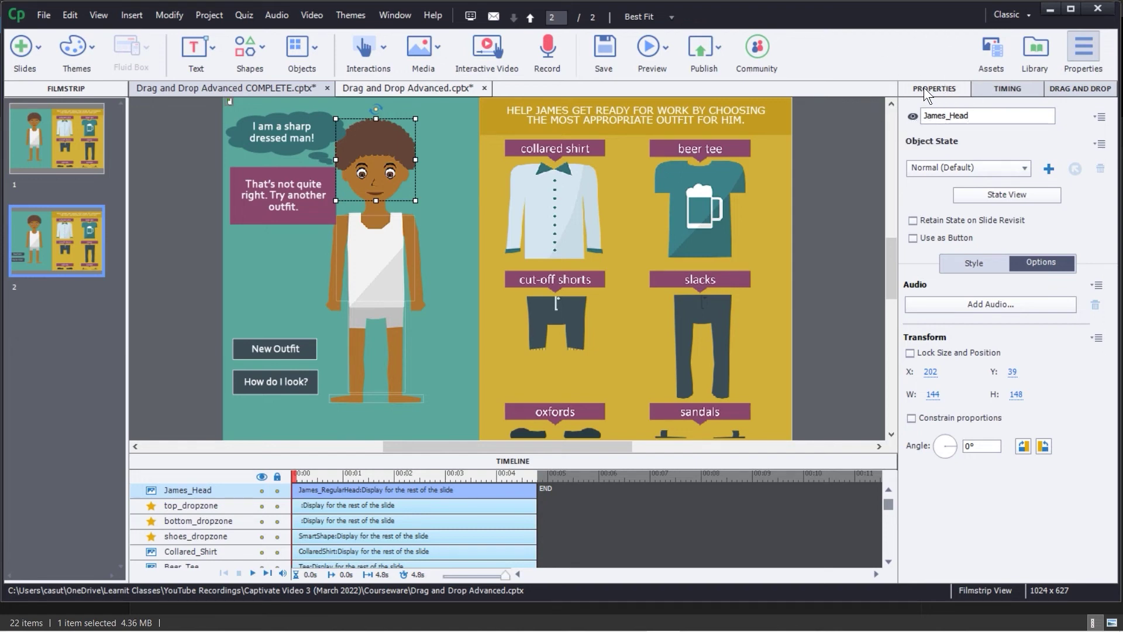
click(998, 200)
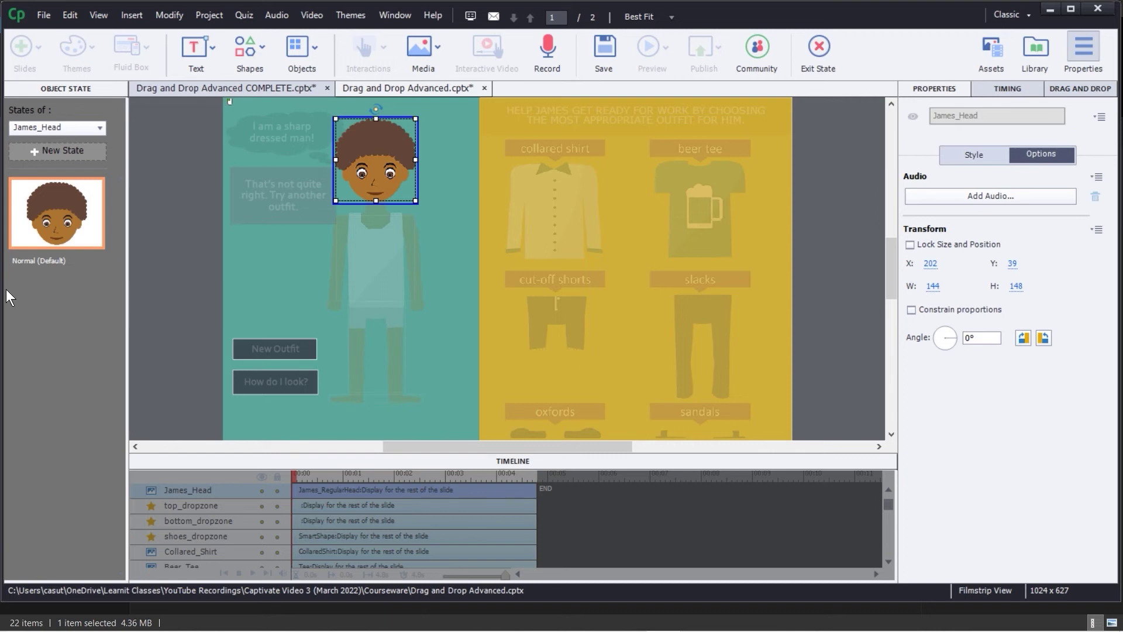
click(47, 149)
click(115, 166)
drag(115, 165, 41, 149)
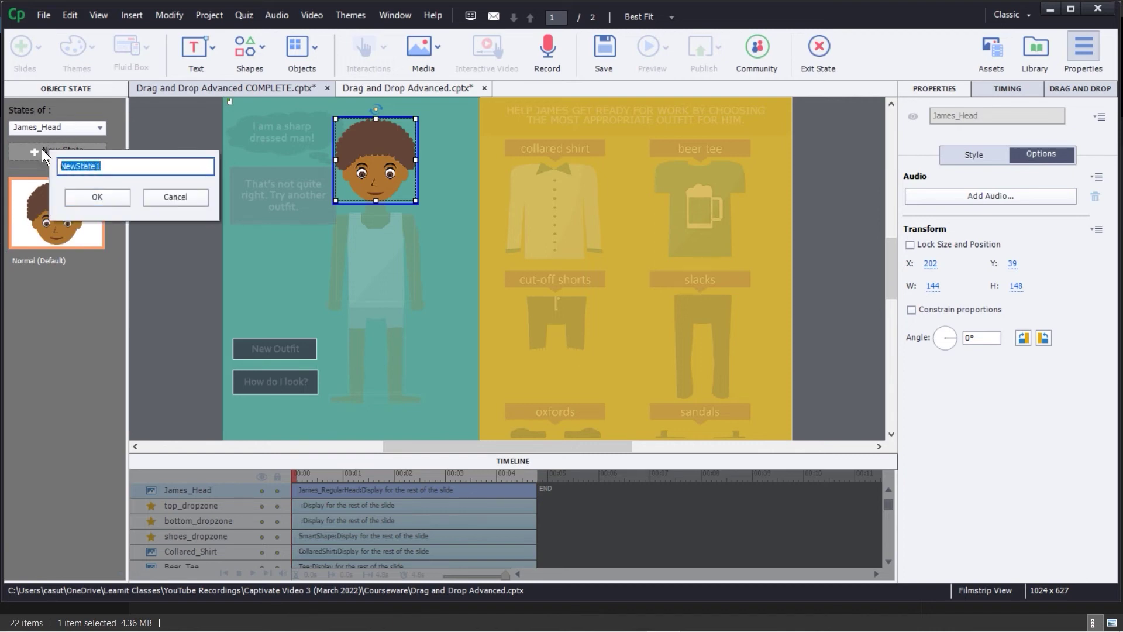
text(Happy)
click(91, 198)
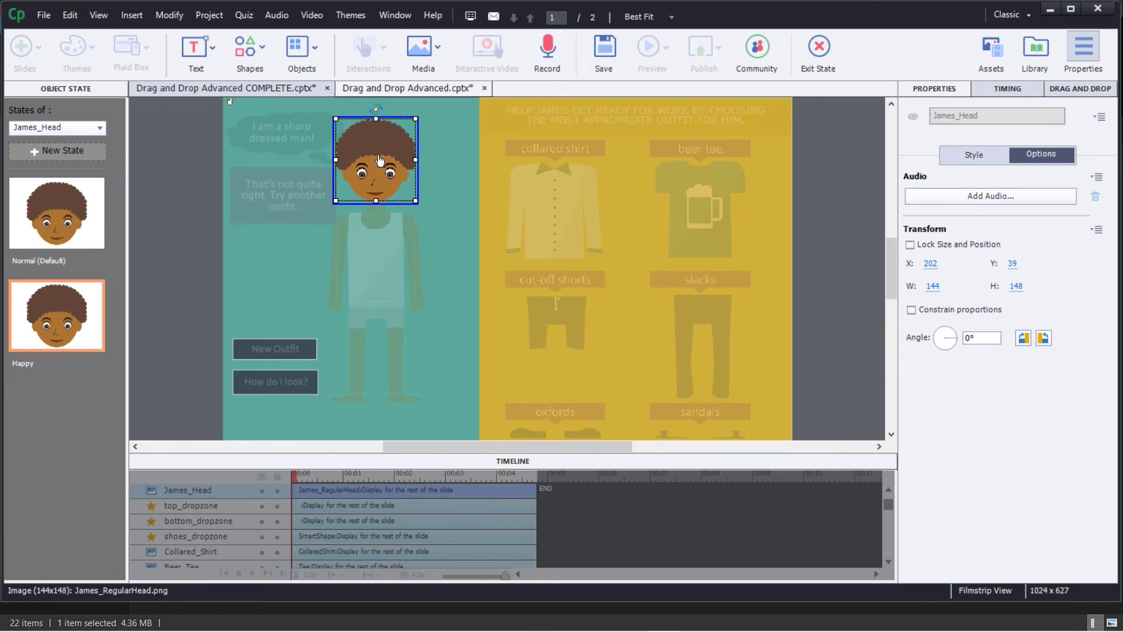
Replace the Happy state's image with James_HappyHead.png from the library and set its width to 144
click(995, 157)
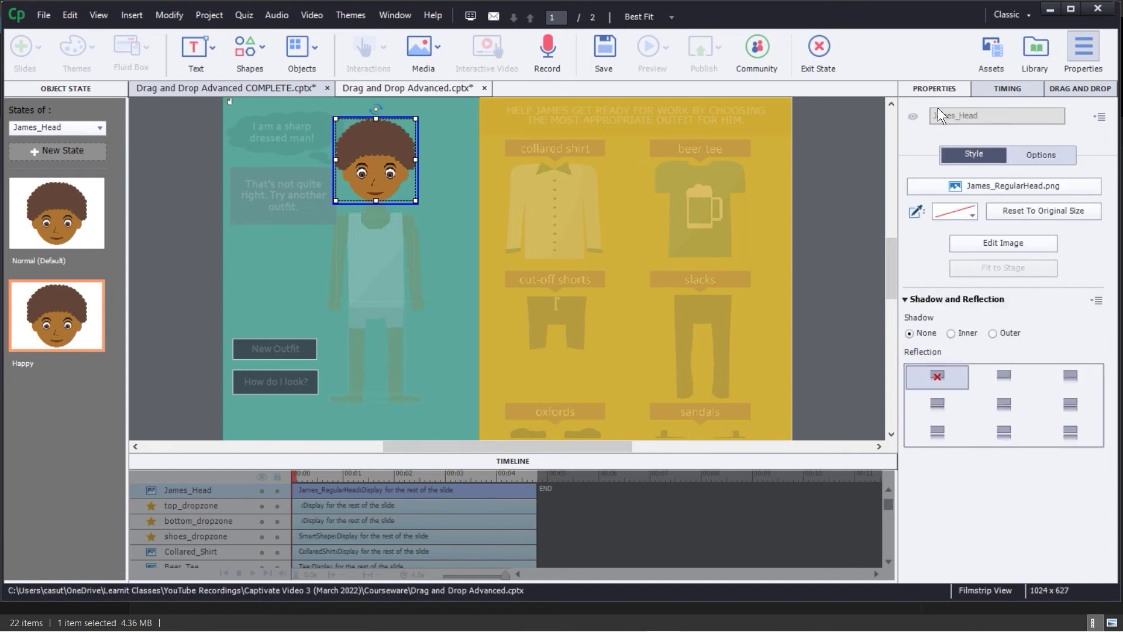
click(1012, 191)
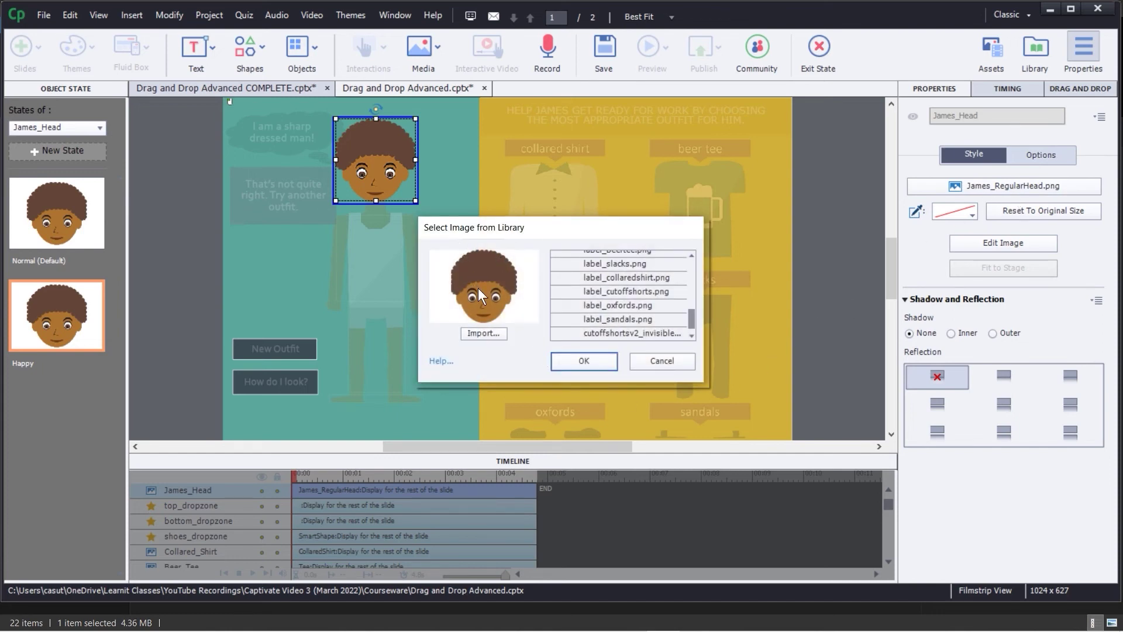
drag(690, 317, 694, 295)
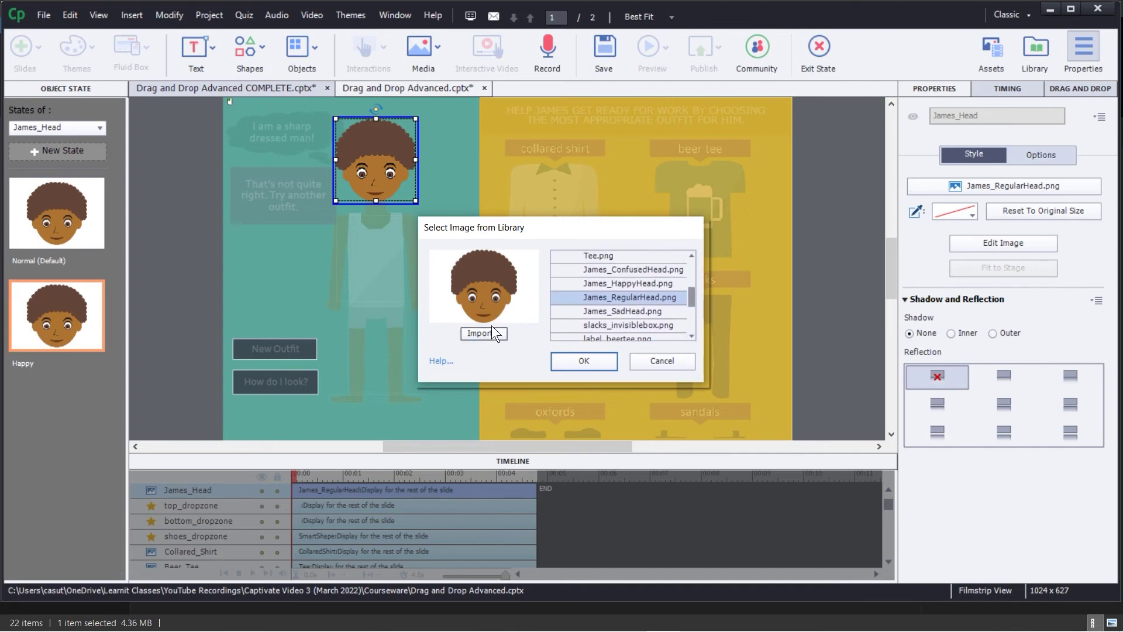
click(606, 282)
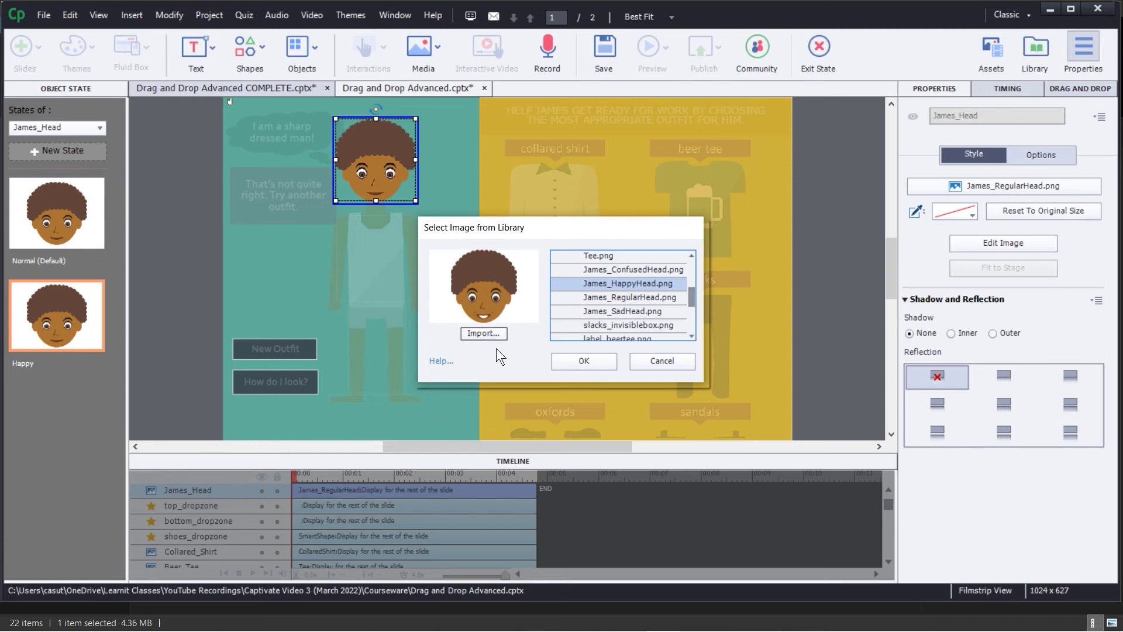
click(589, 362)
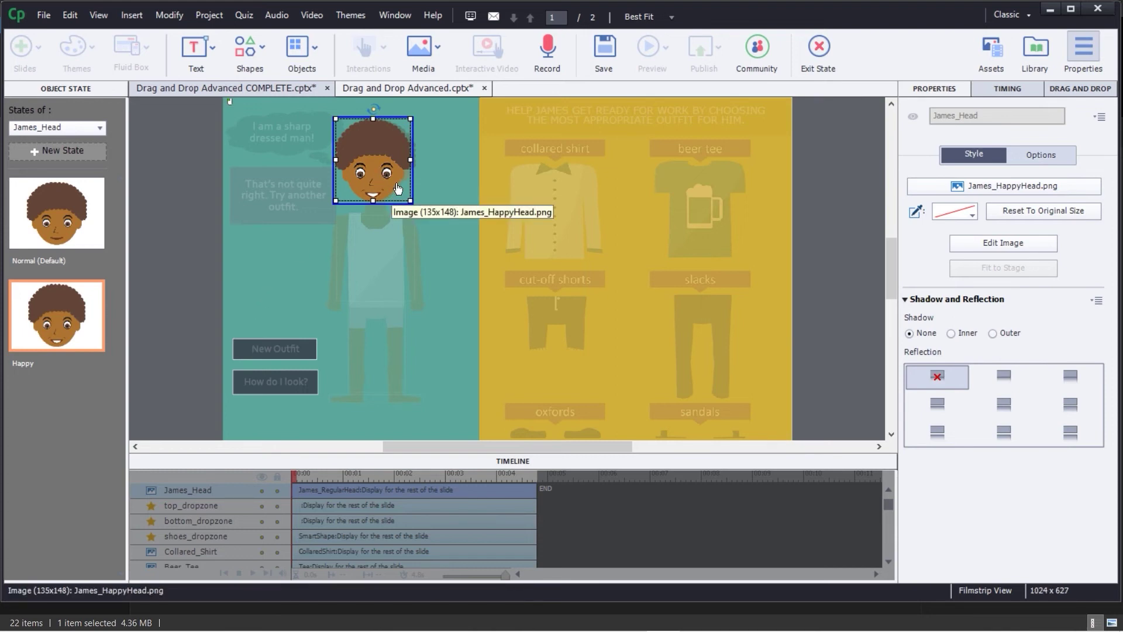
click(1035, 158)
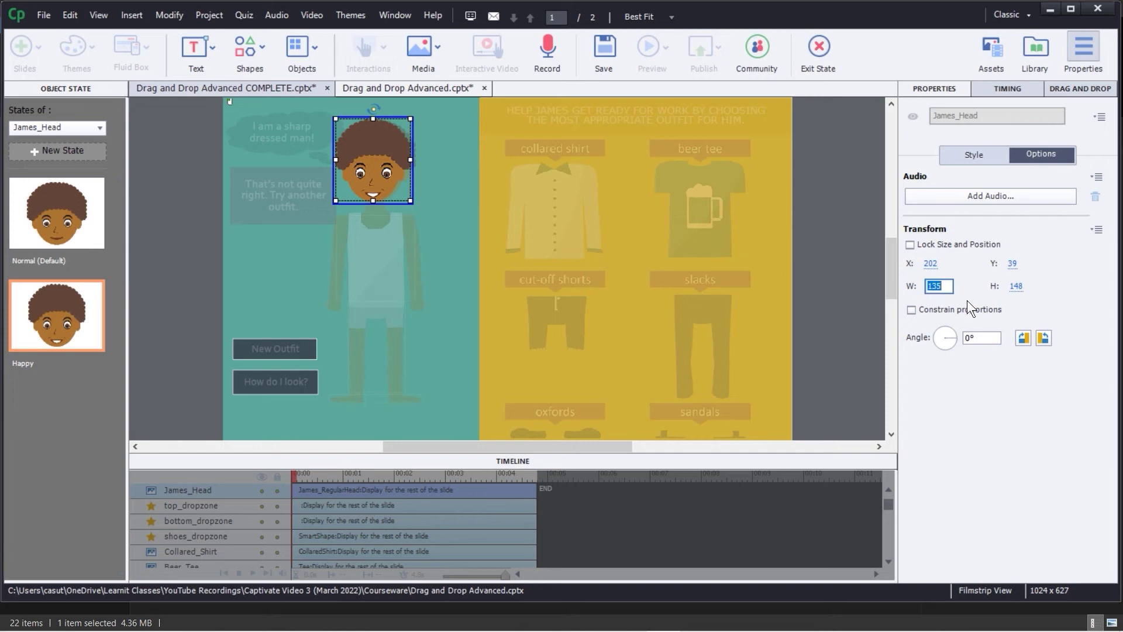
text(144)
key(Tab)
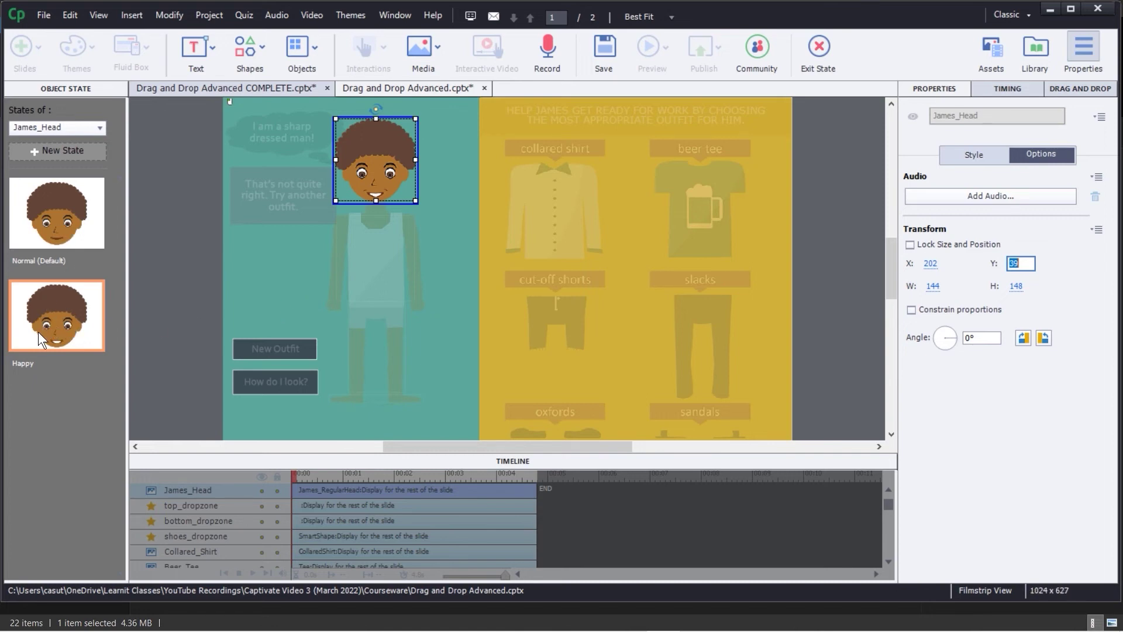
Add another new state named Sad to James_Head
click(58, 154)
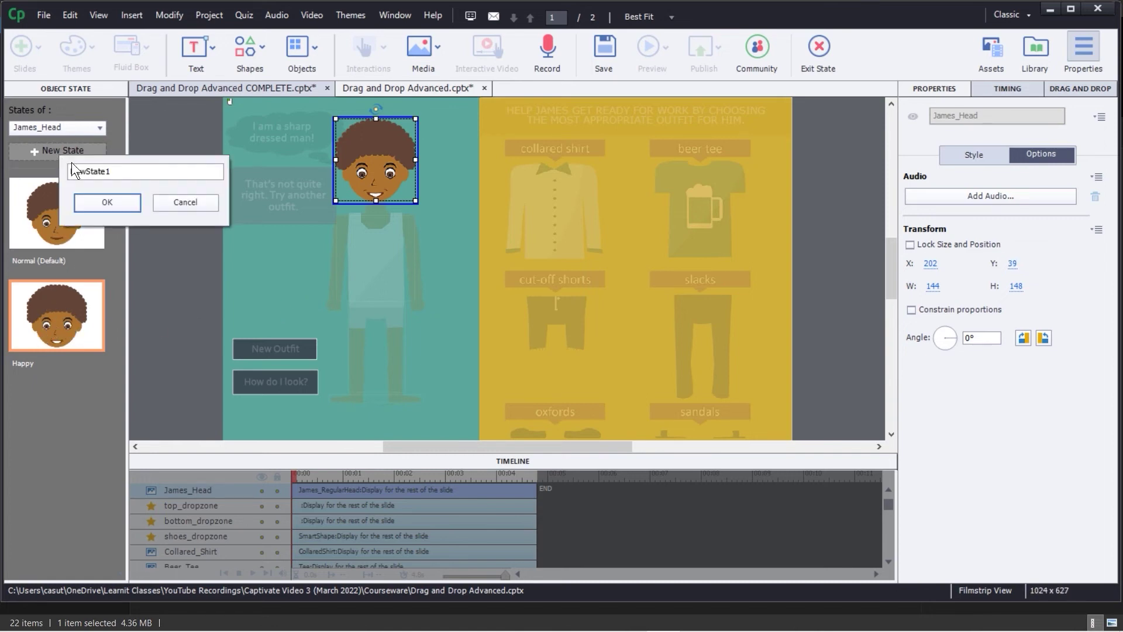
double_click(86, 170)
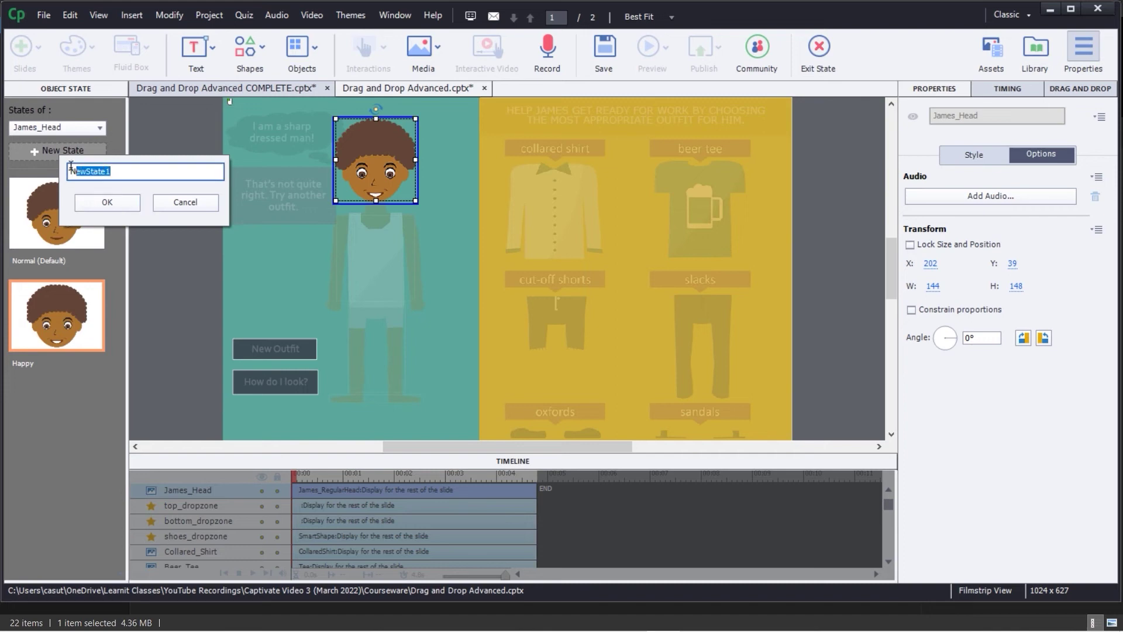
text(Sad)
click(107, 202)
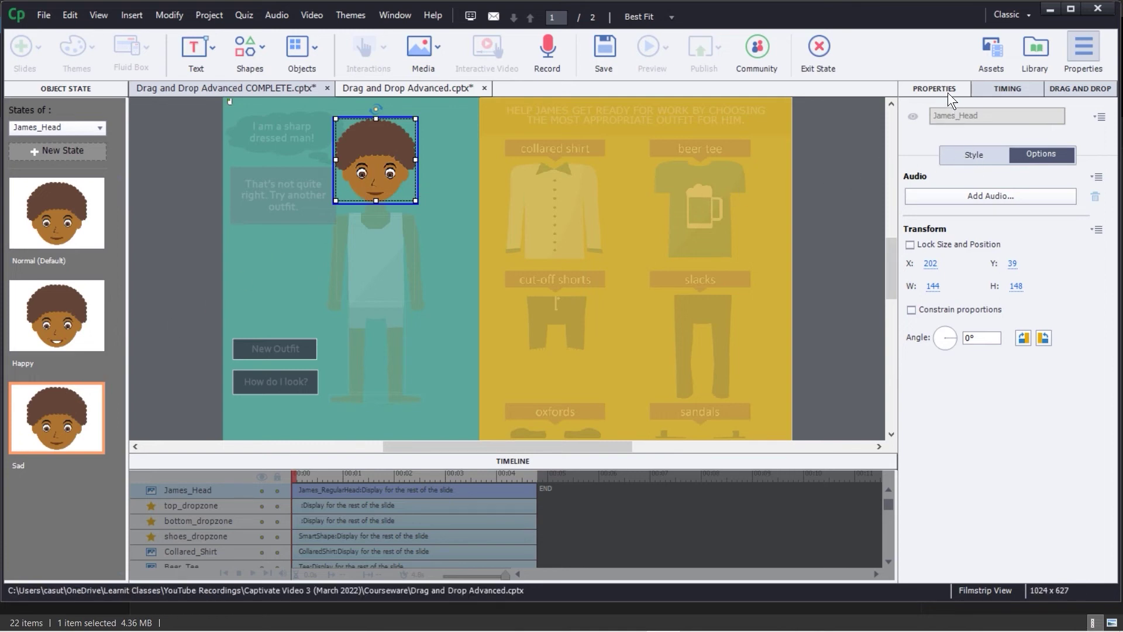
Replace the Sad state's image with James_SadHead.png from the library and set its width to 144
click(973, 156)
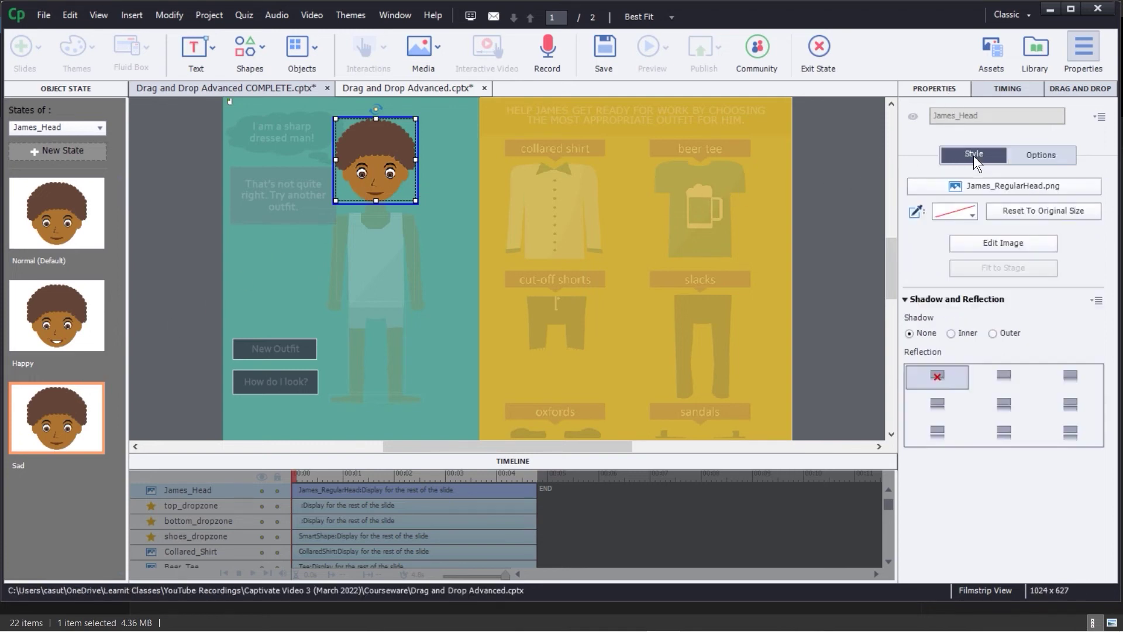
click(995, 190)
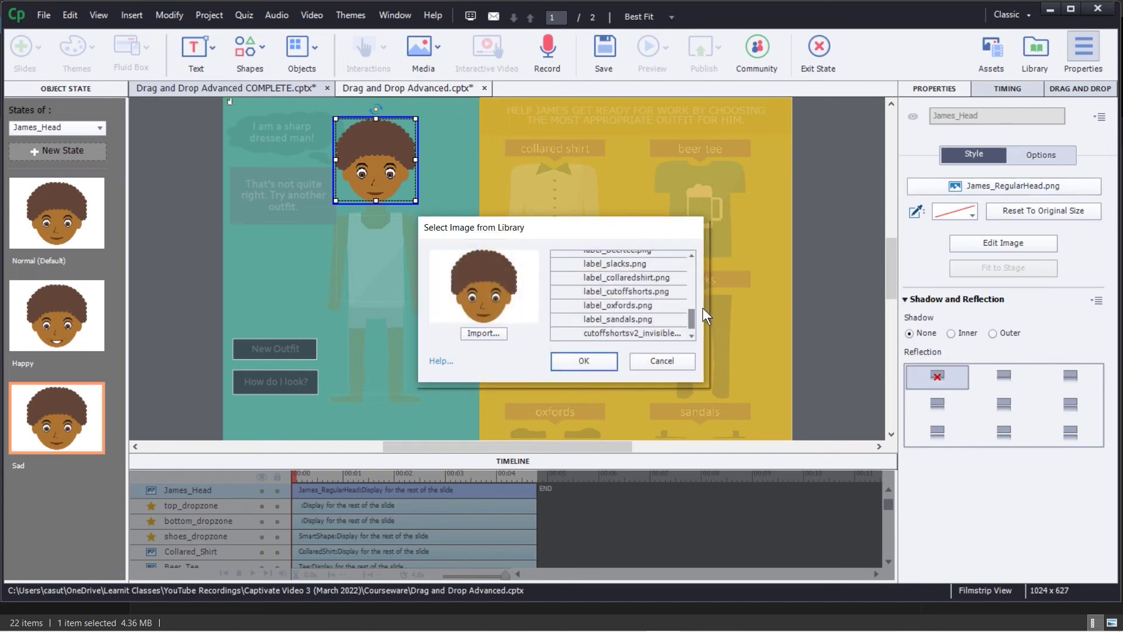
scroll(696, 320, up, 3)
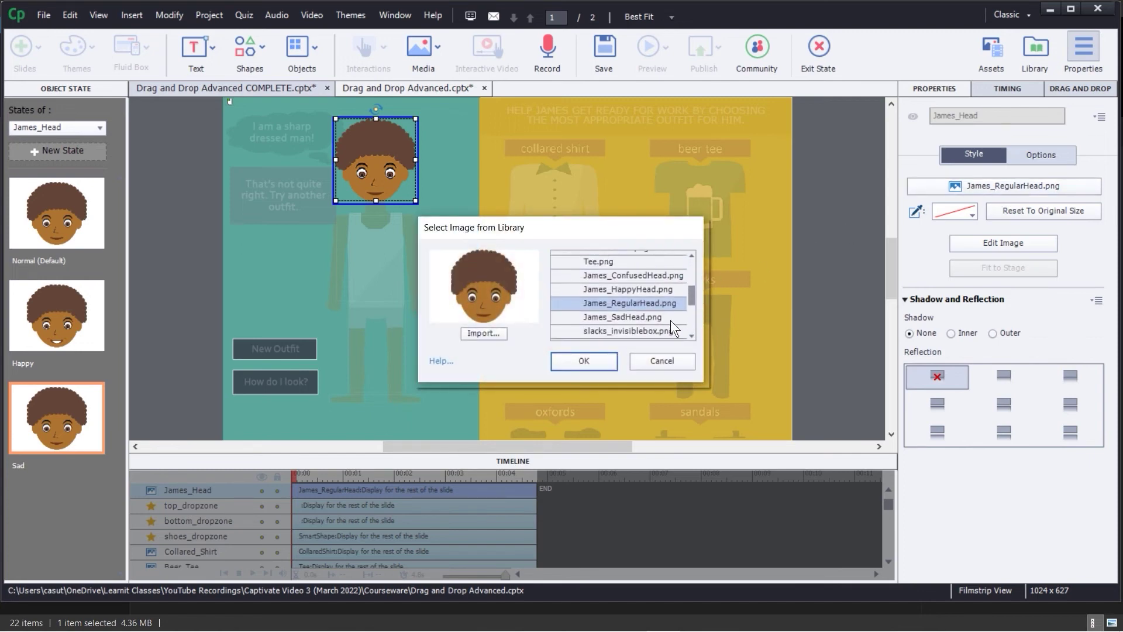
click(640, 316)
click(579, 360)
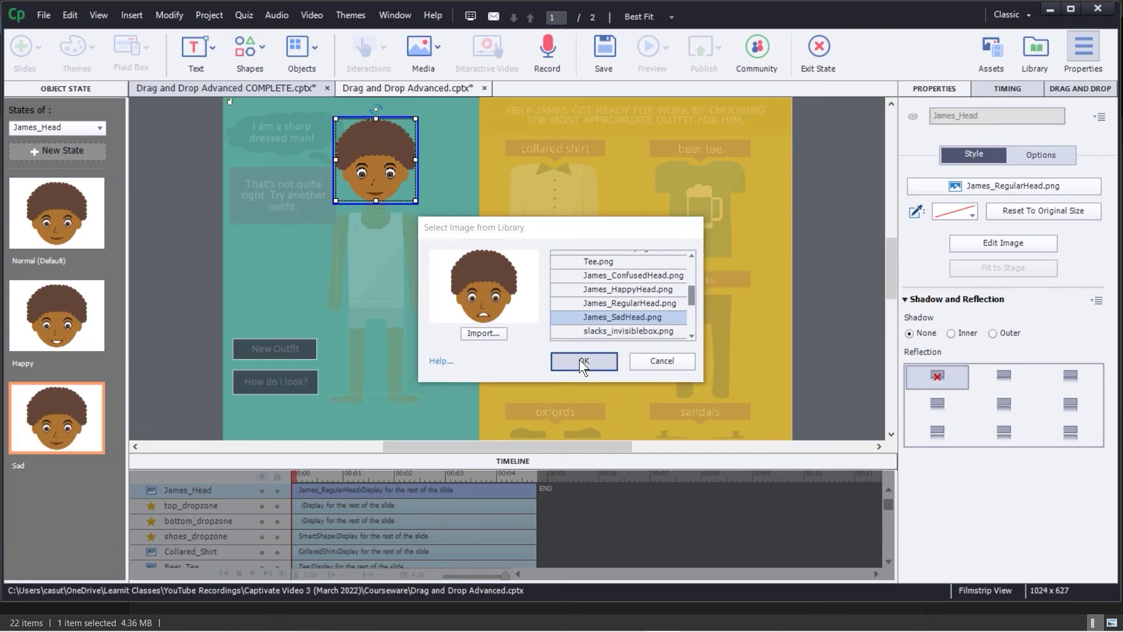
click(1042, 154)
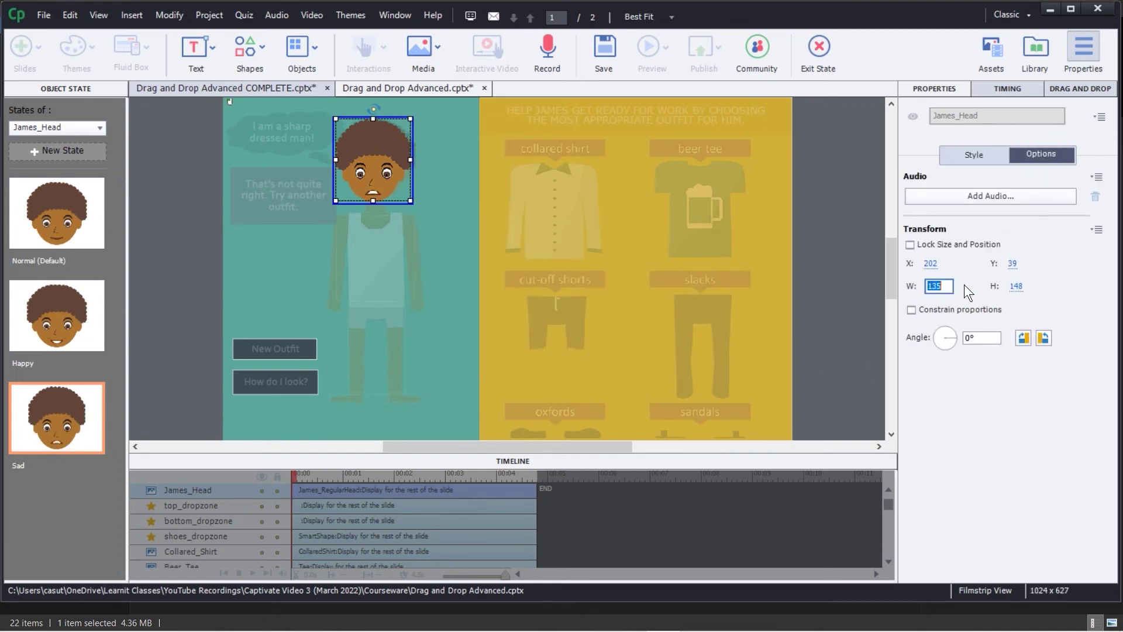
text(144)
key(Tab)
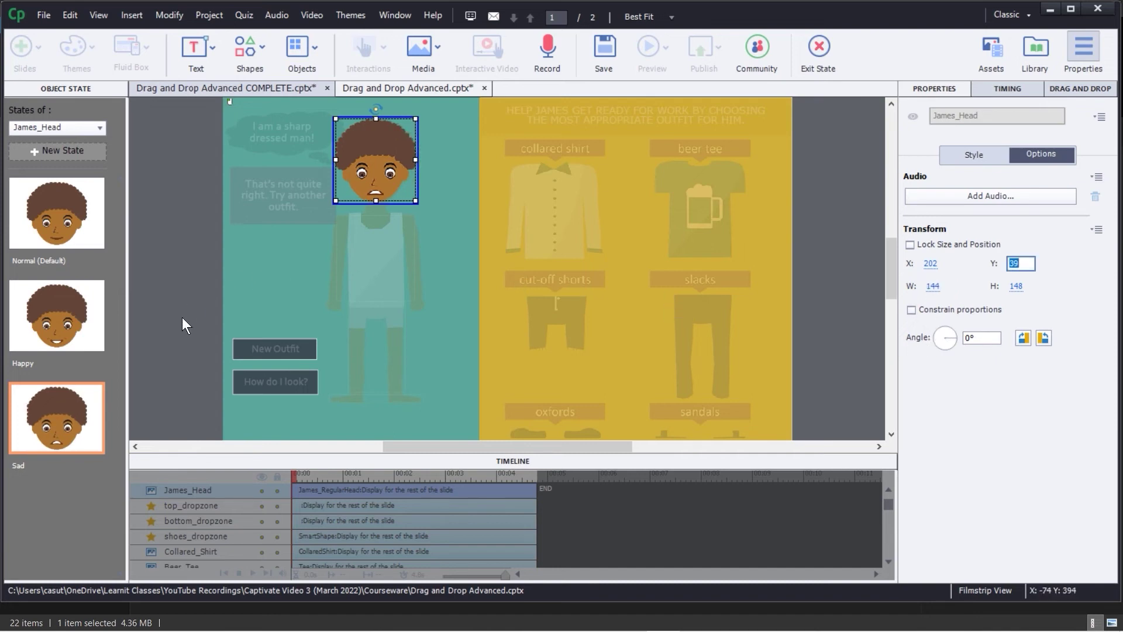
Add a third new state named Confused to James_Head
click(55, 149)
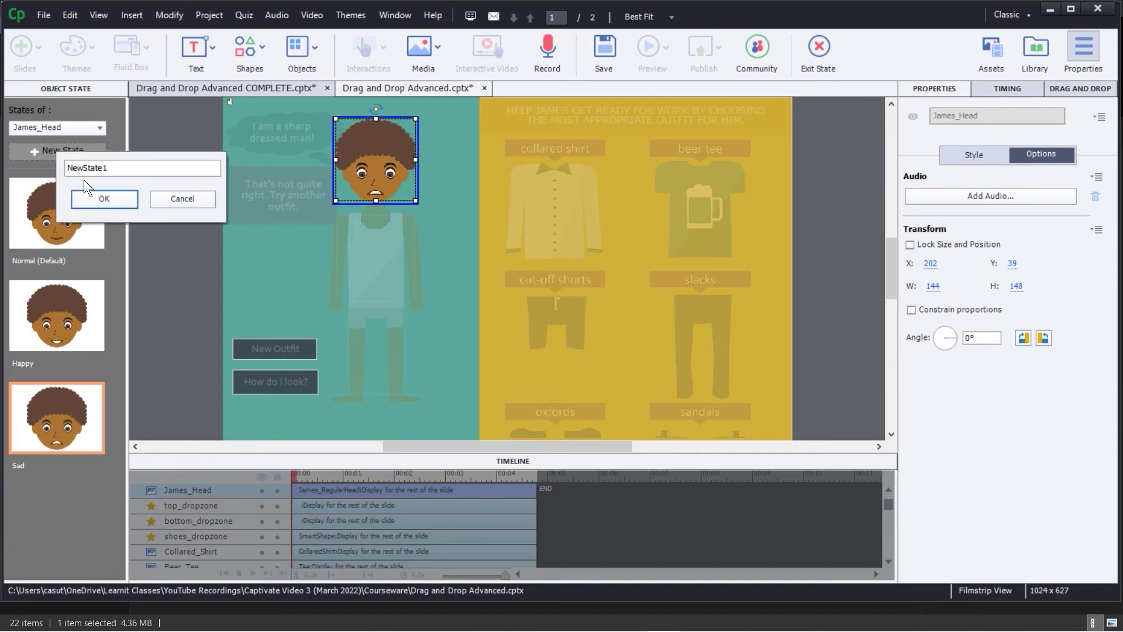
drag(108, 167, 74, 164)
click(90, 168)
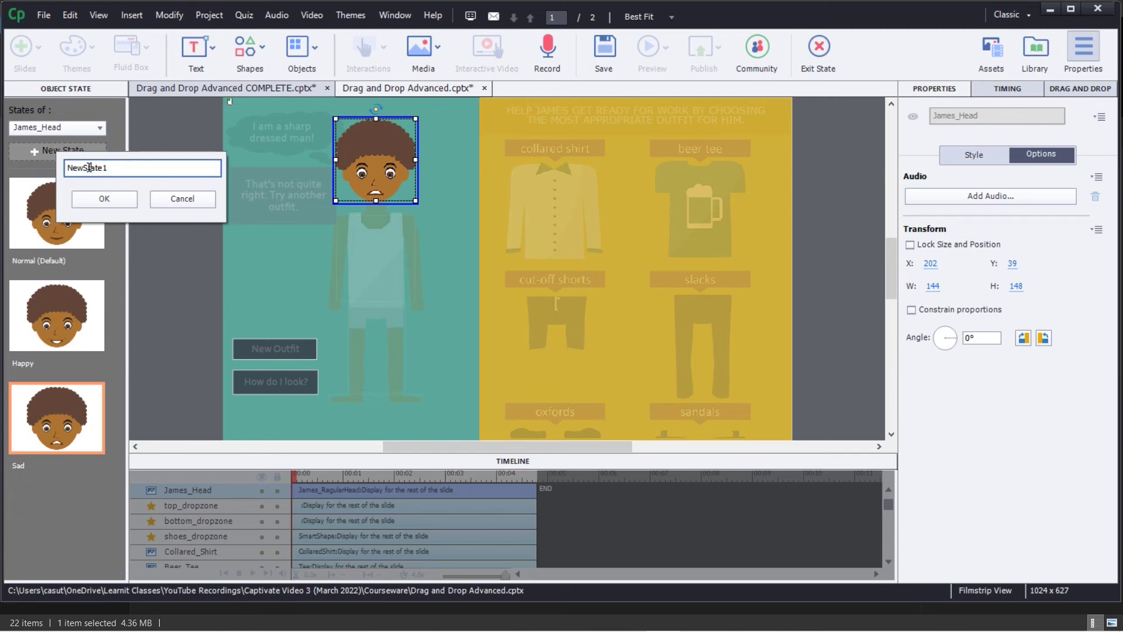
drag(117, 168, 46, 159)
text(Confused)
click(85, 200)
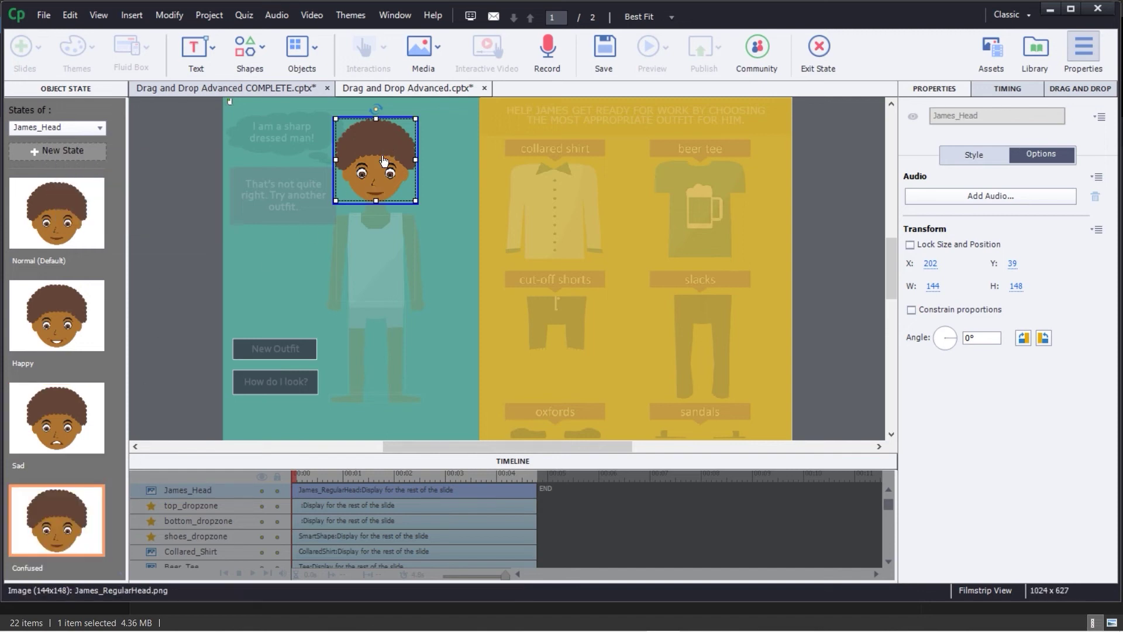
Replace the Confused state's image with James_ConfusedHead.png from the library and set its width to 144
click(974, 156)
click(1002, 184)
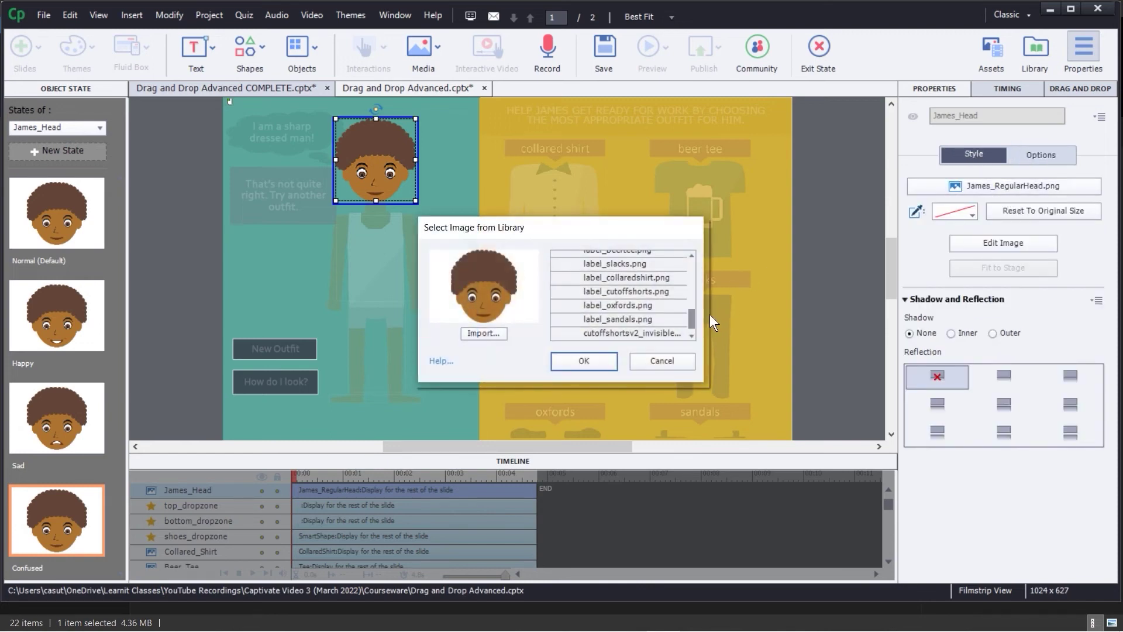
drag(693, 311, 693, 291)
click(662, 278)
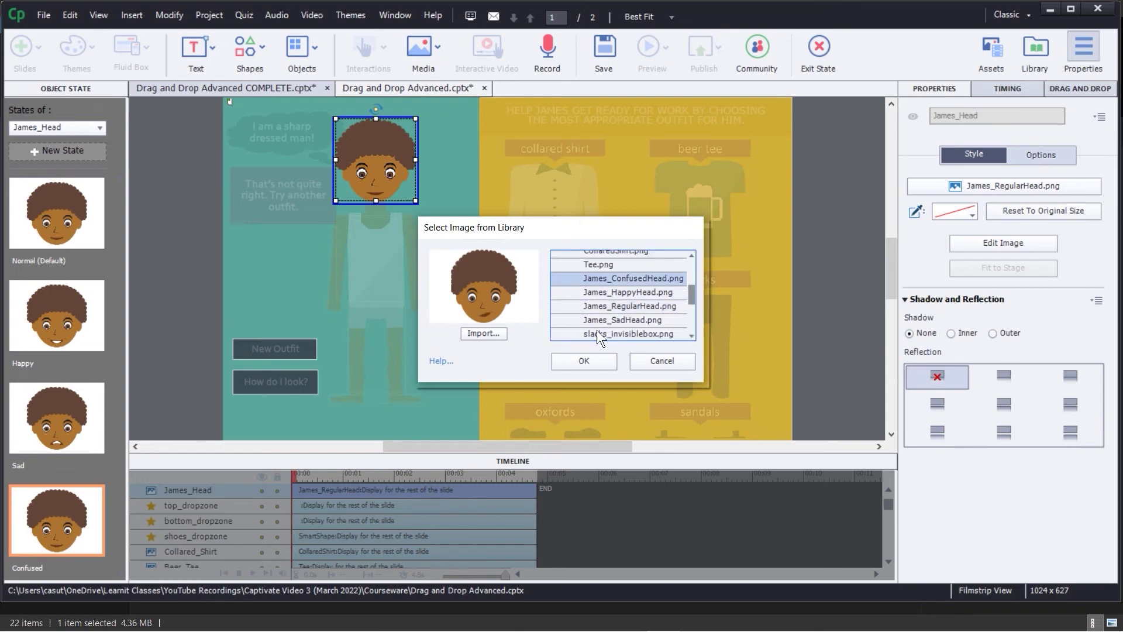
click(585, 361)
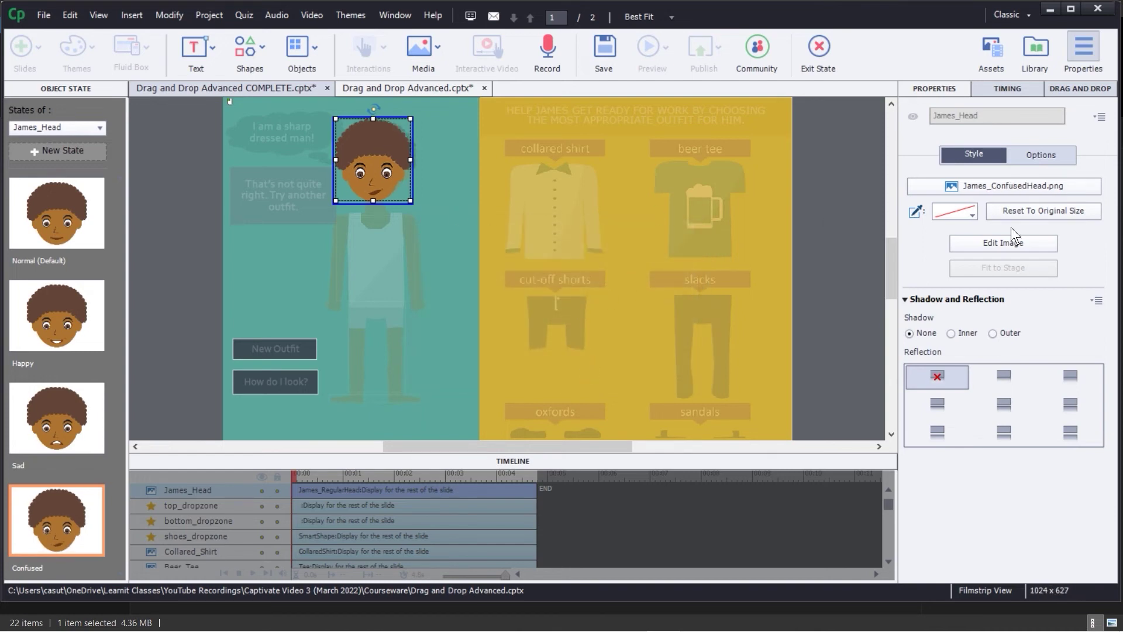
click(1053, 149)
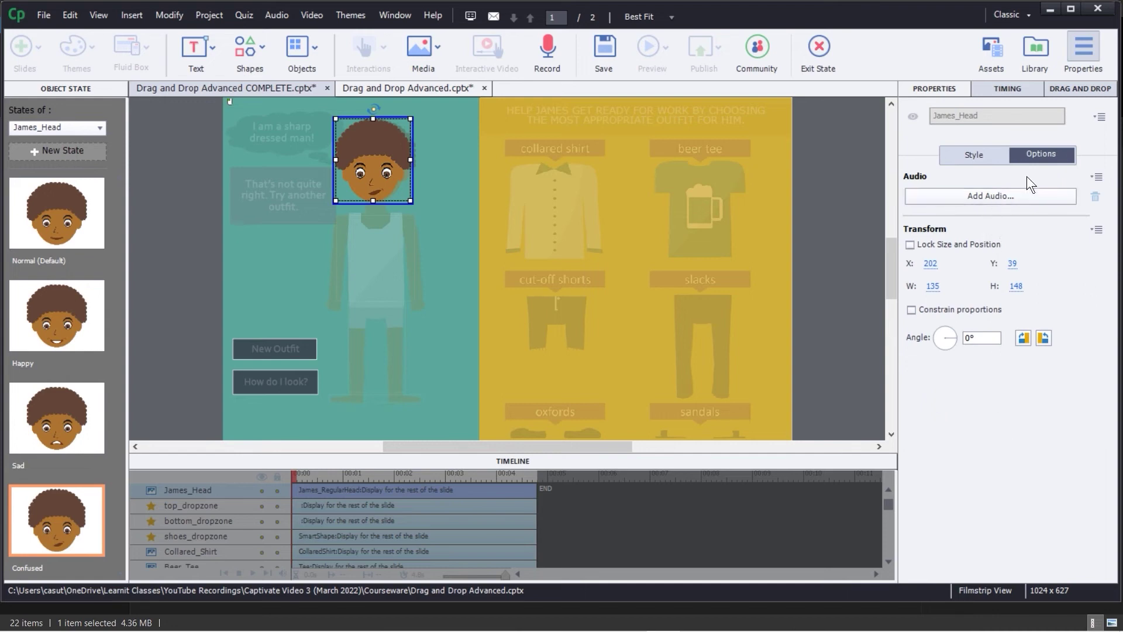
click(964, 157)
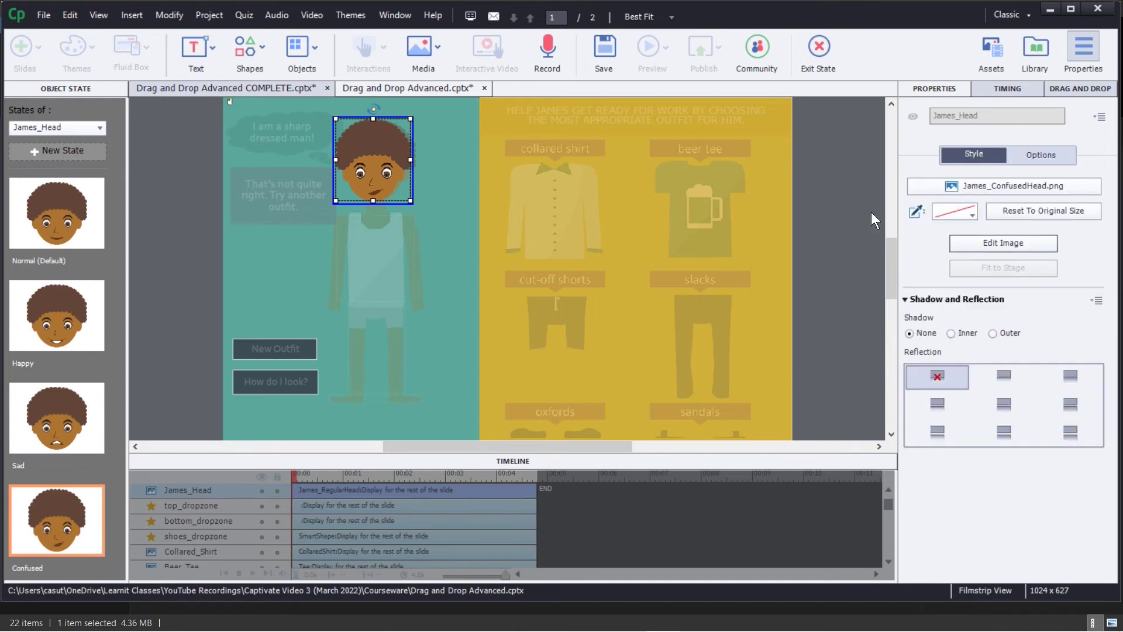
click(1044, 157)
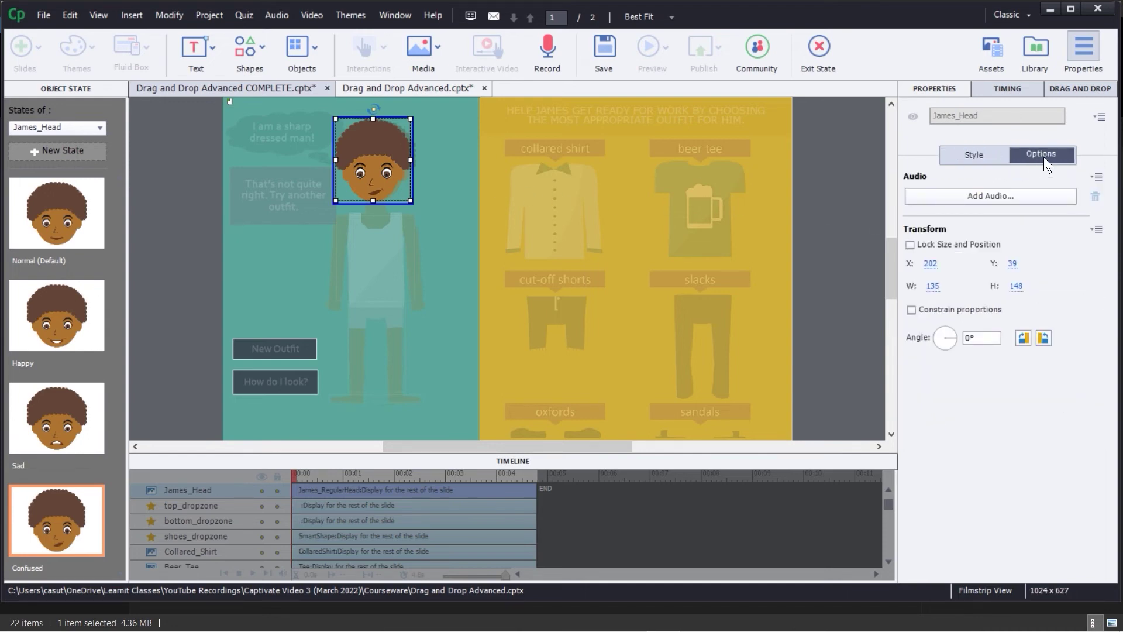
click(957, 286)
text(144)
key(Tab)
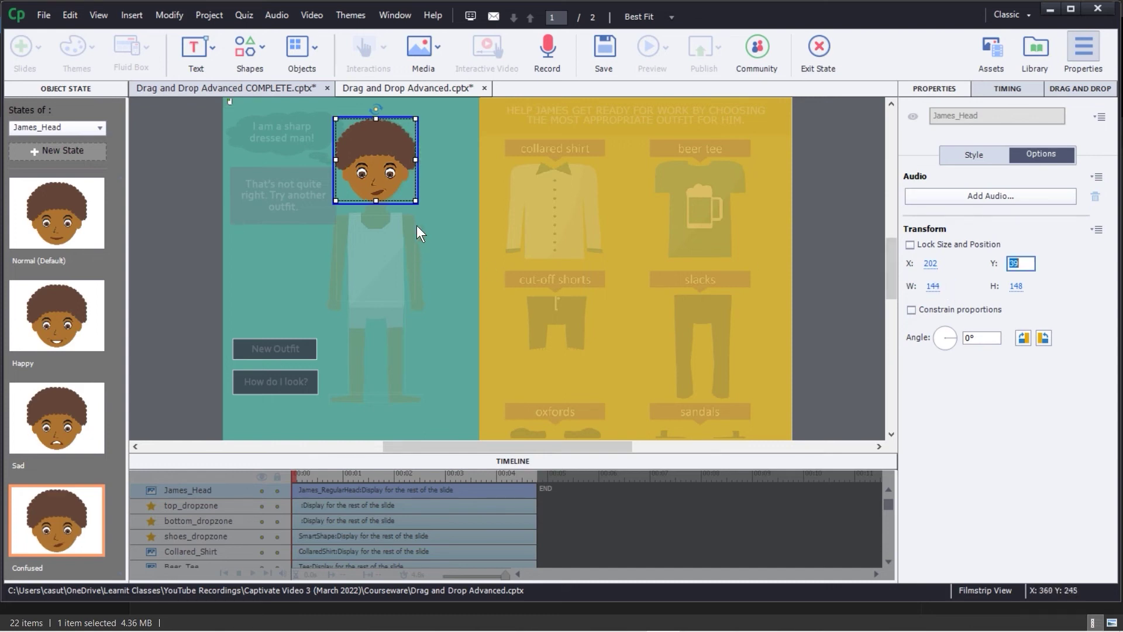
Compare the Happy, Sad and Confused states of James_Head on the stage, and exit the state view
click(37, 400)
click(46, 311)
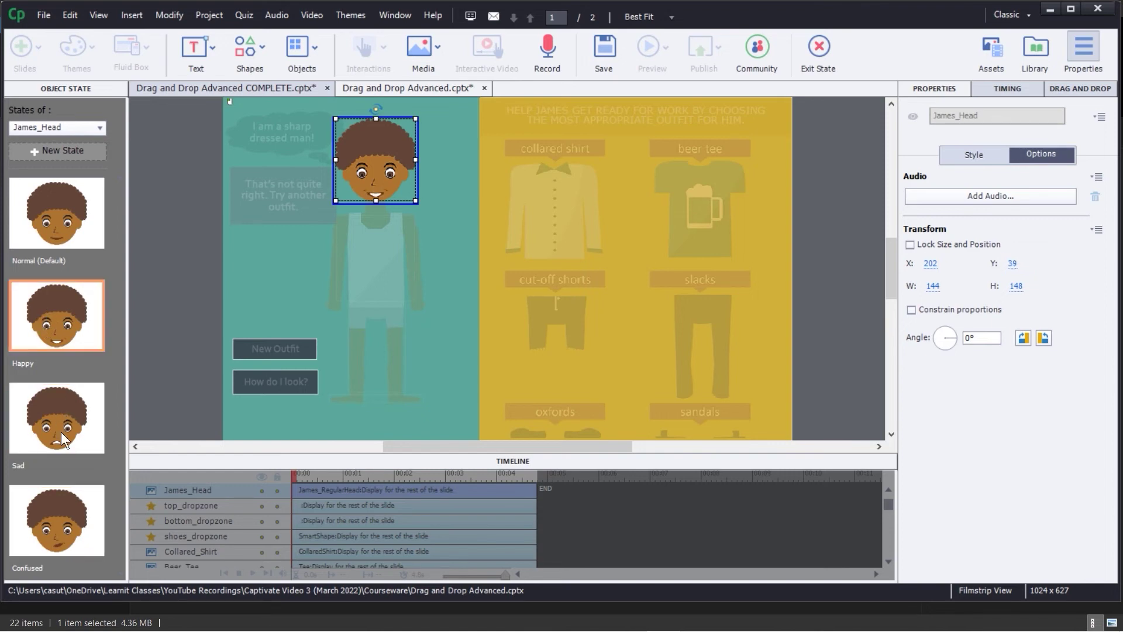
click(61, 432)
click(48, 496)
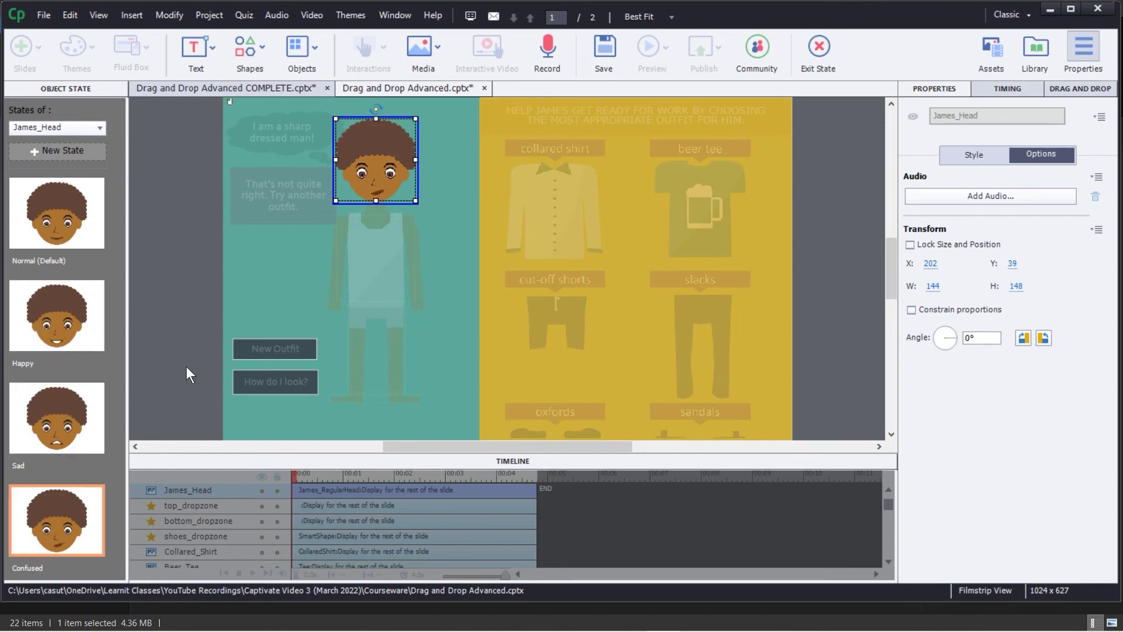
click(818, 49)
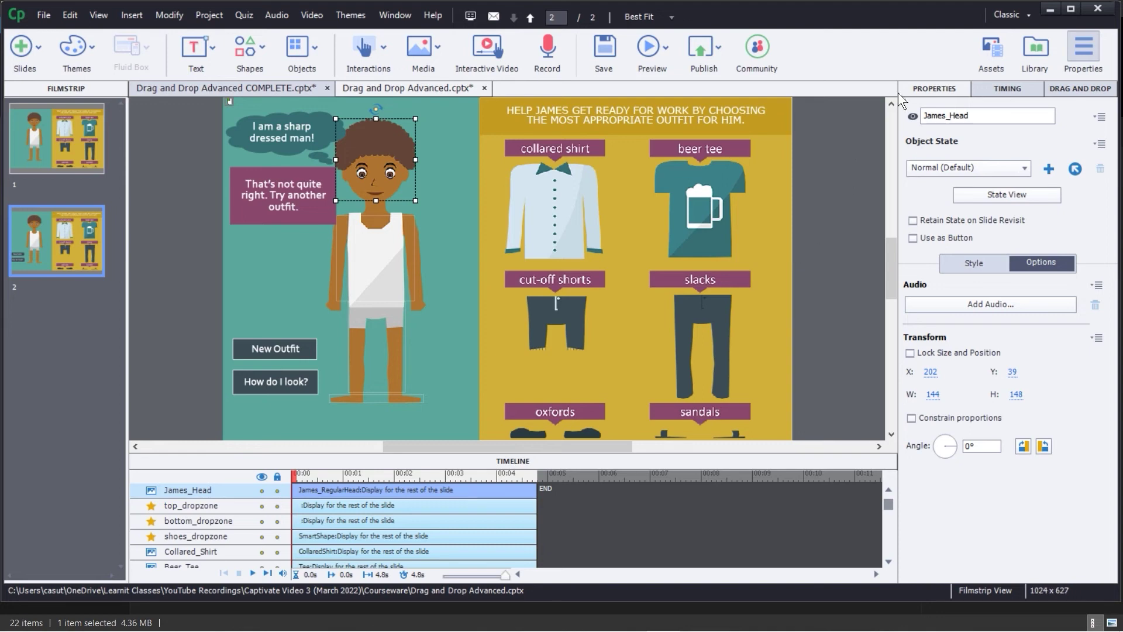
Set the drag-and-drop interaction's success action to change the state of James_Head to Happy
click(1085, 88)
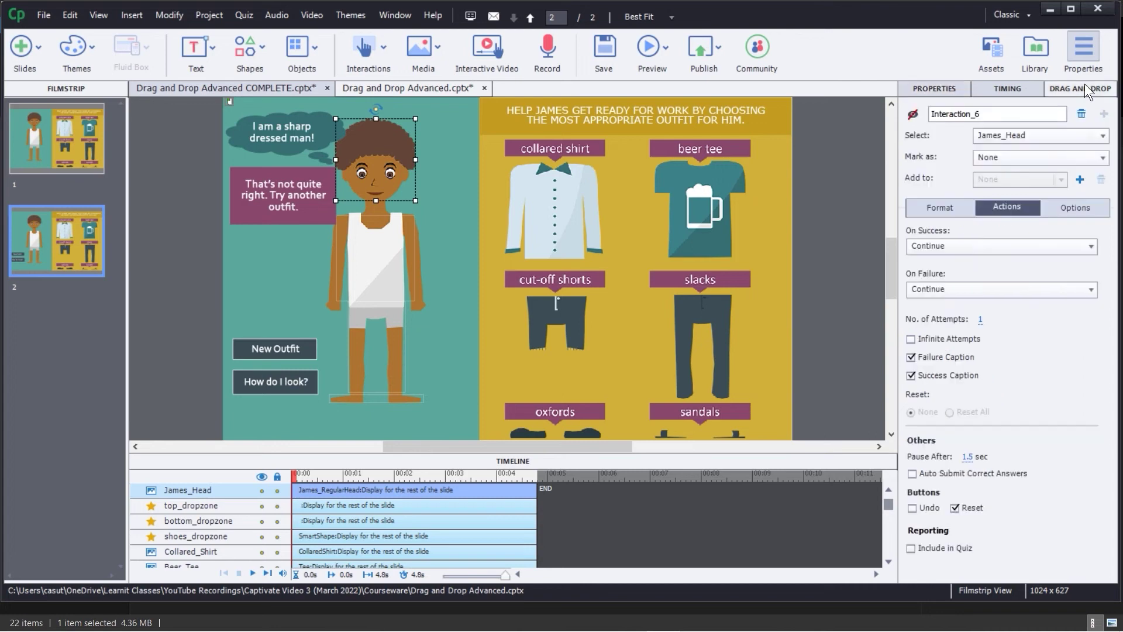
click(943, 208)
click(1009, 209)
click(946, 208)
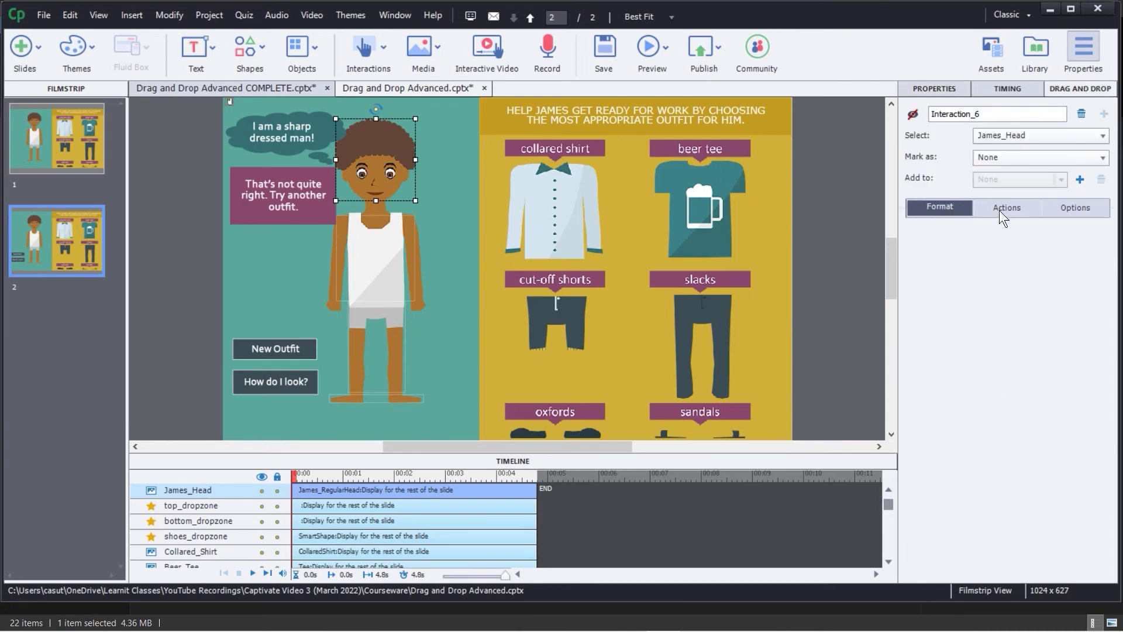
click(1008, 209)
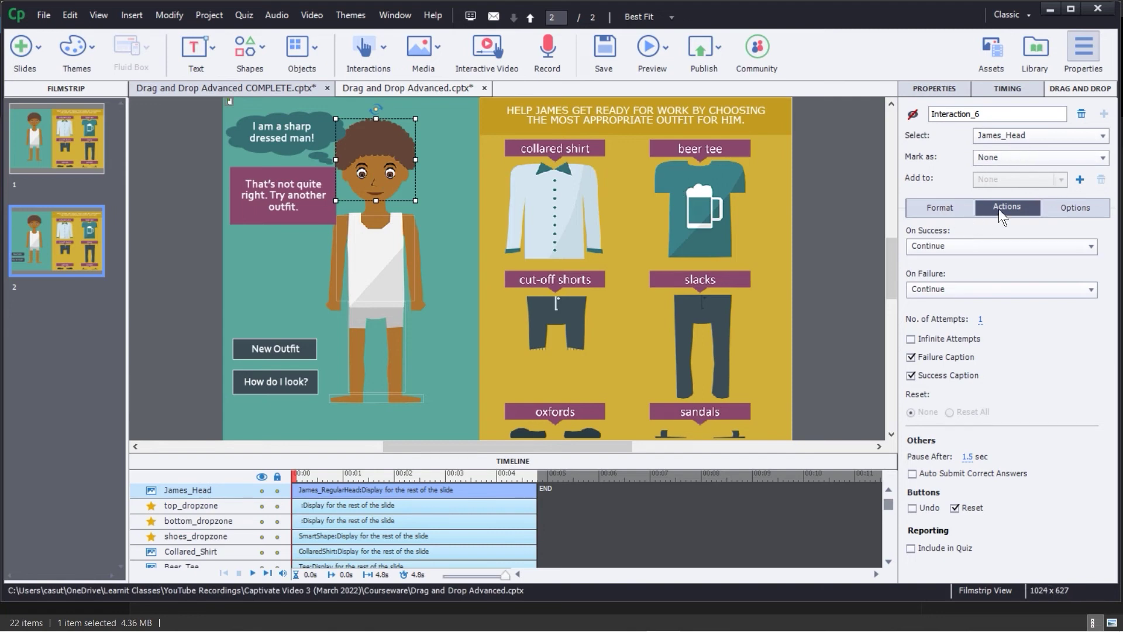
click(947, 244)
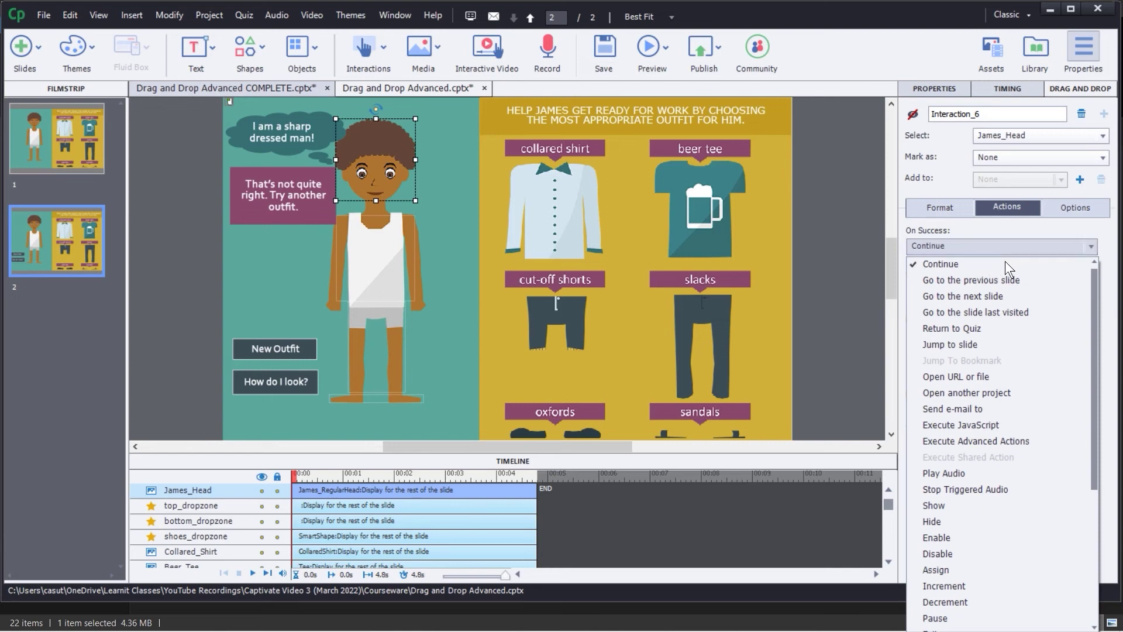
drag(1095, 284, 1082, 449)
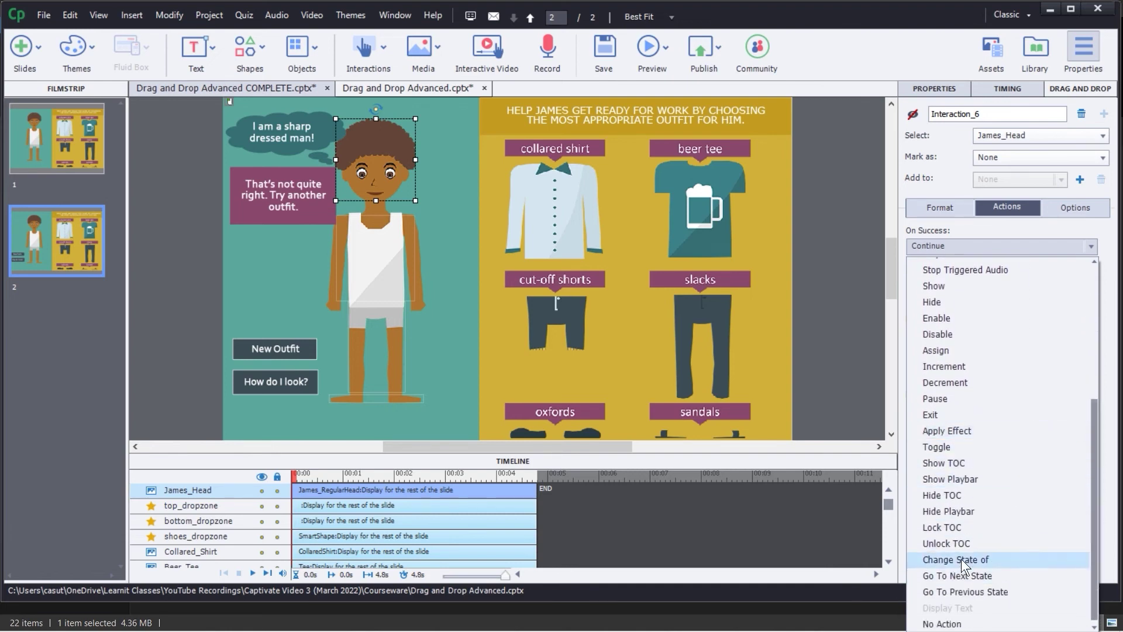
click(946, 558)
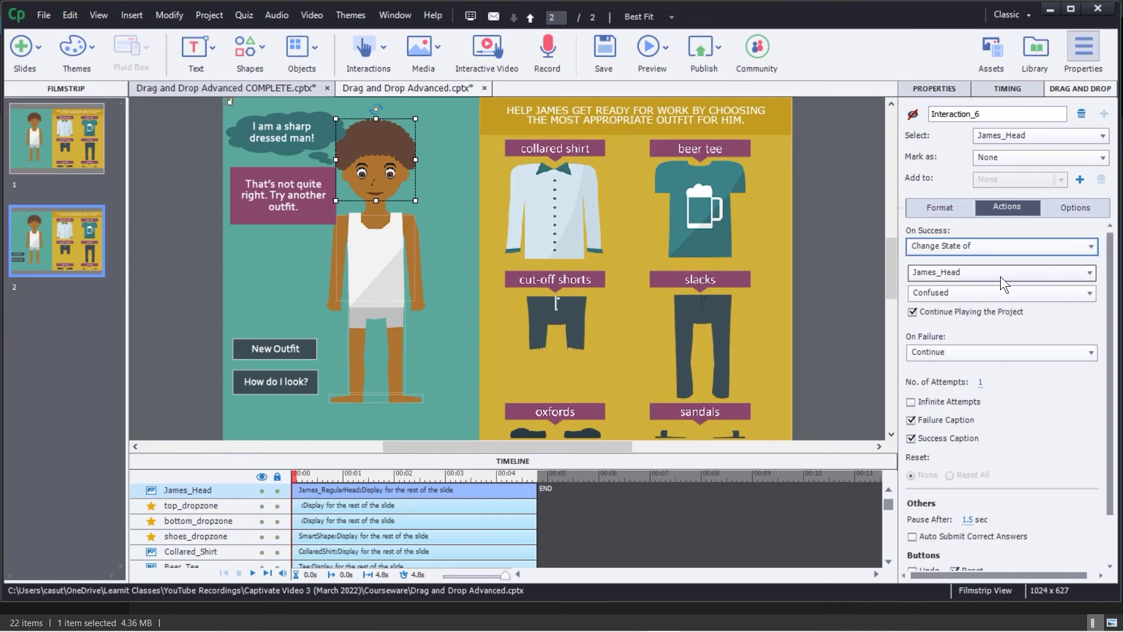
click(946, 294)
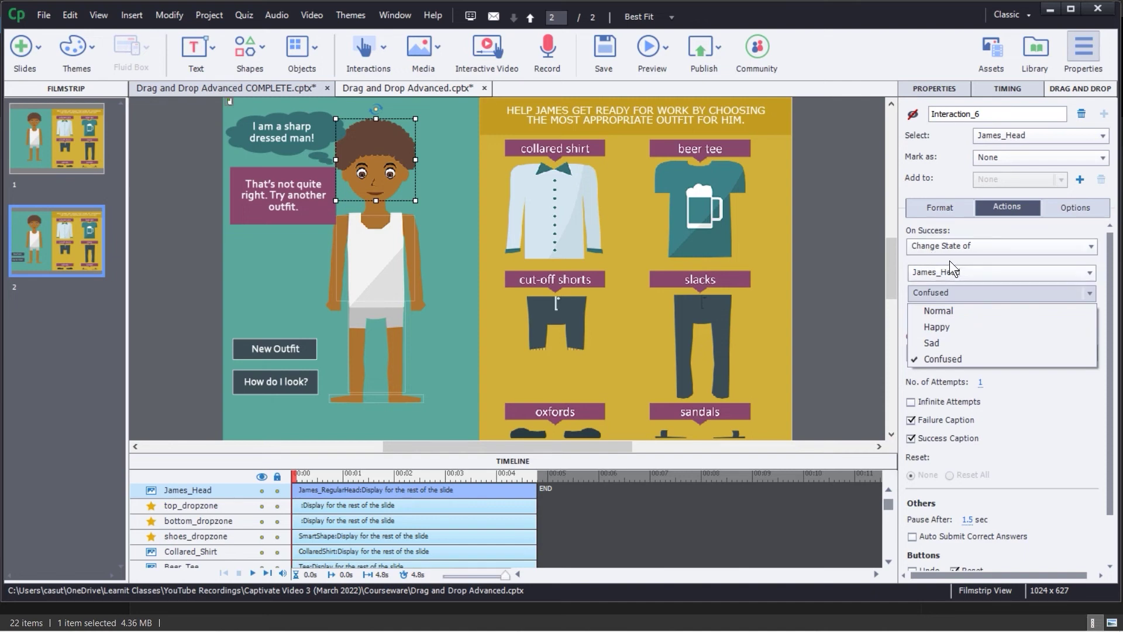
click(936, 325)
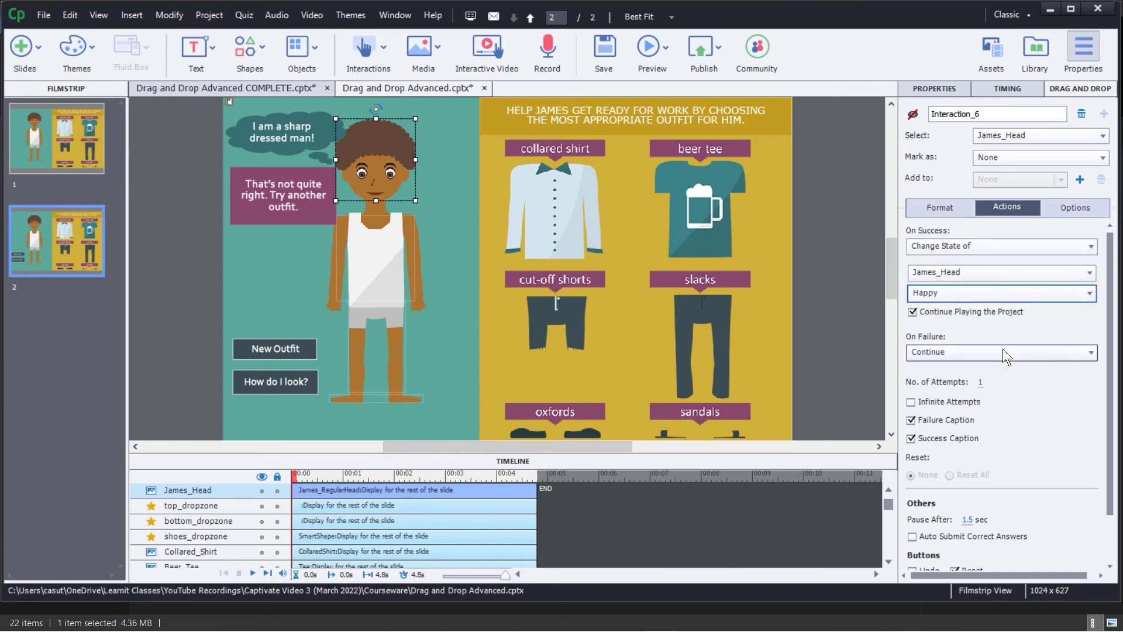
Set the interaction's failure action to change the state of James_Head to Sad
click(954, 353)
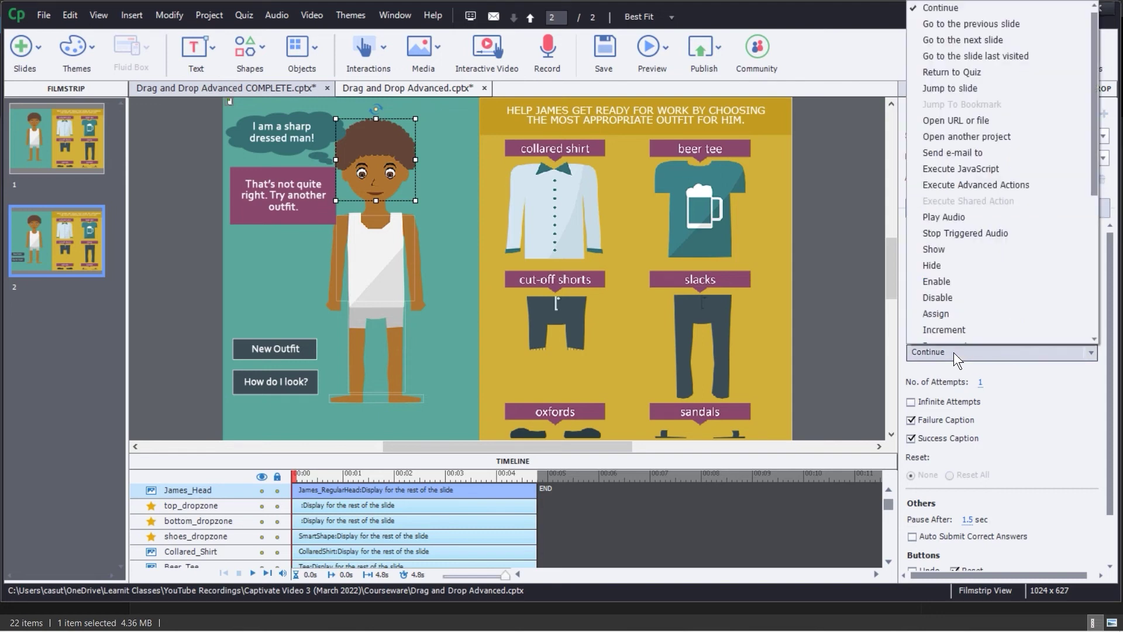
scroll(1020, 288, down, 5)
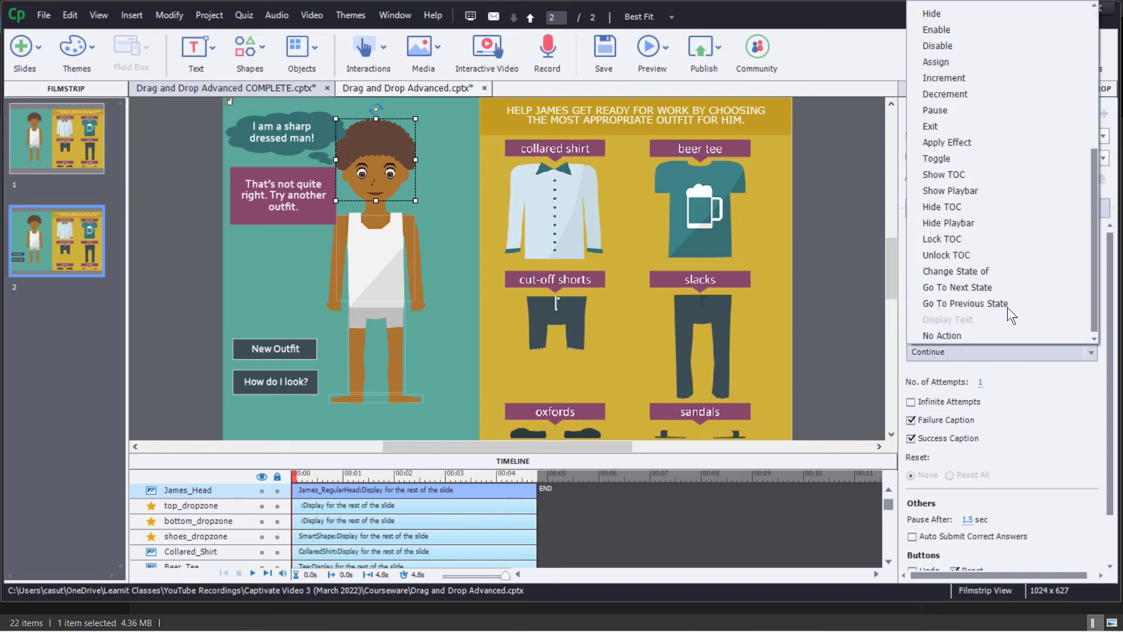
click(961, 271)
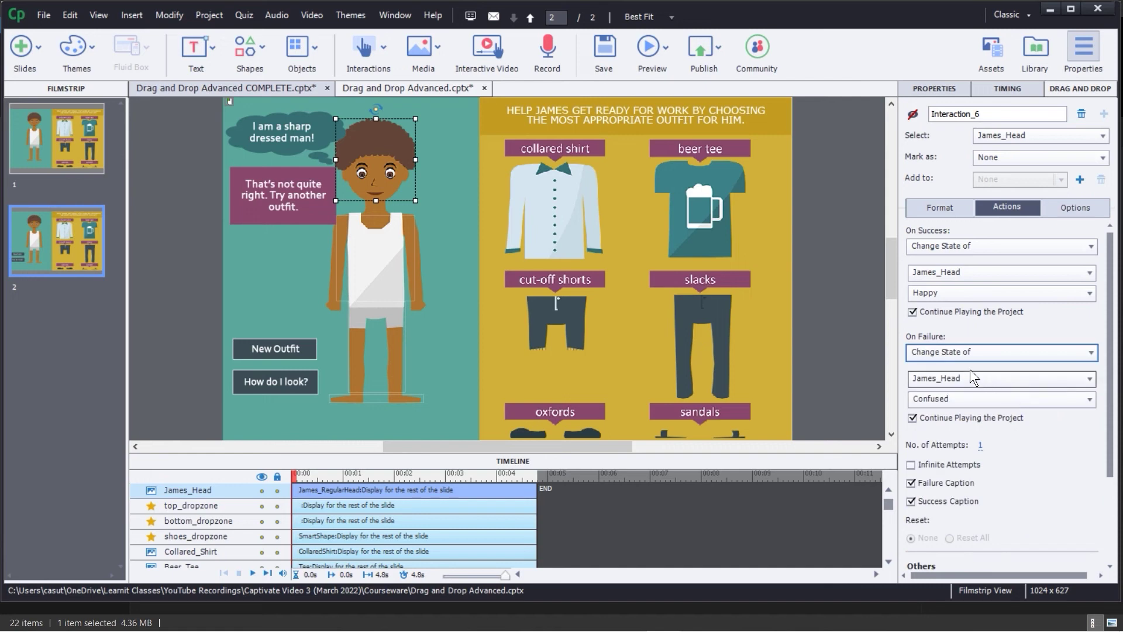
click(957, 396)
click(934, 449)
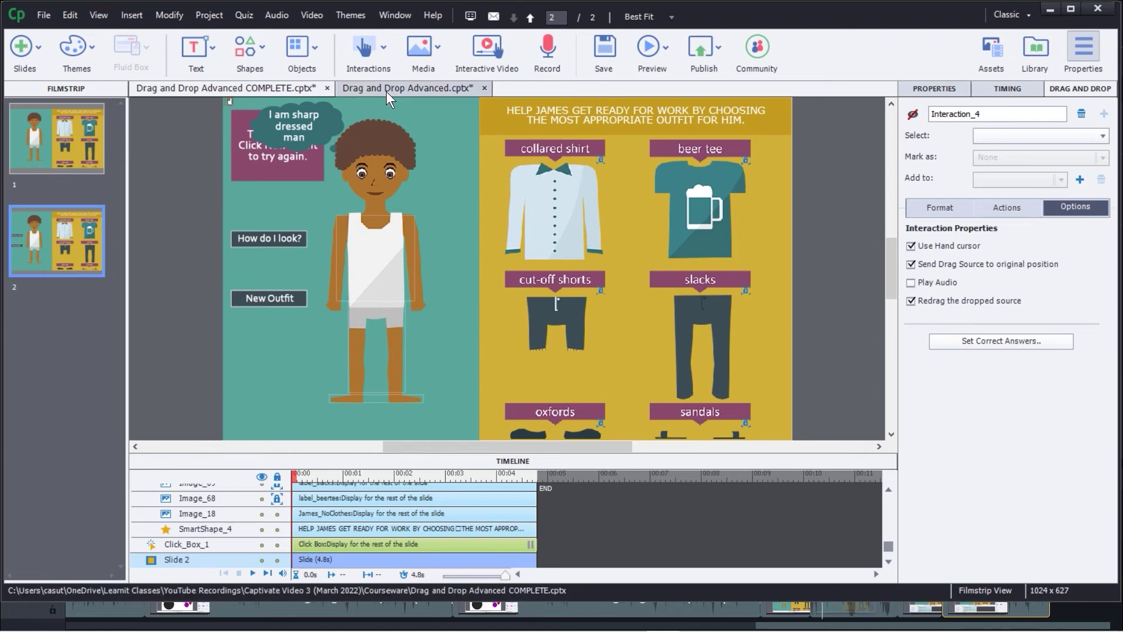
In Drag and Drop Advanced.cptx, make Beer_Tee dropped on top_dropzone change James_Head to Confused, with Continue Playing the Project off
click(389, 89)
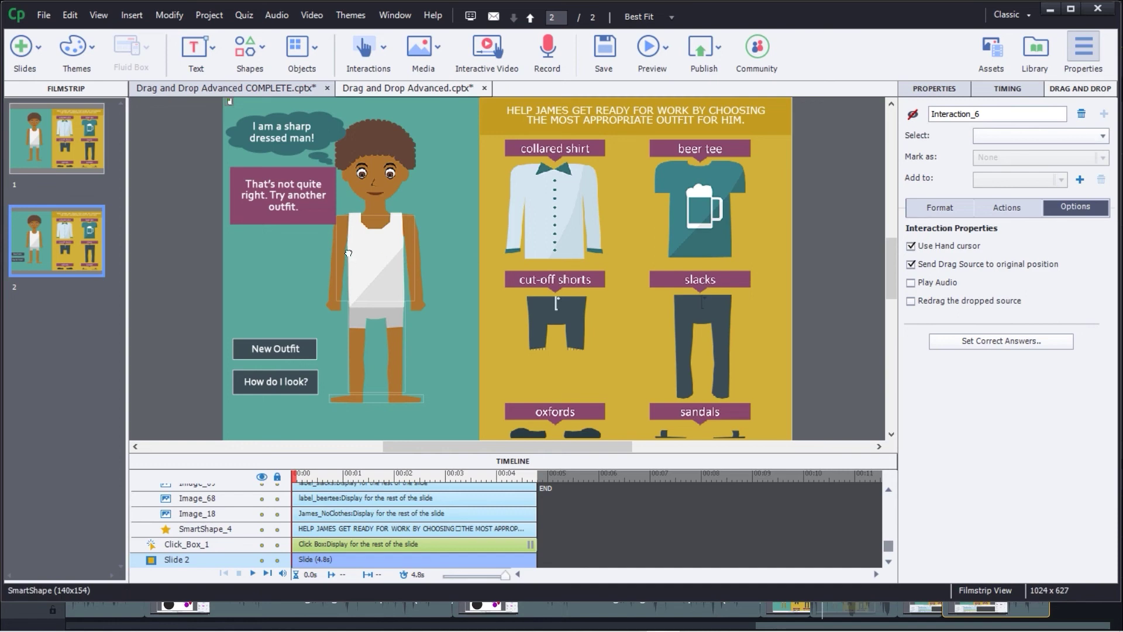
click(356, 243)
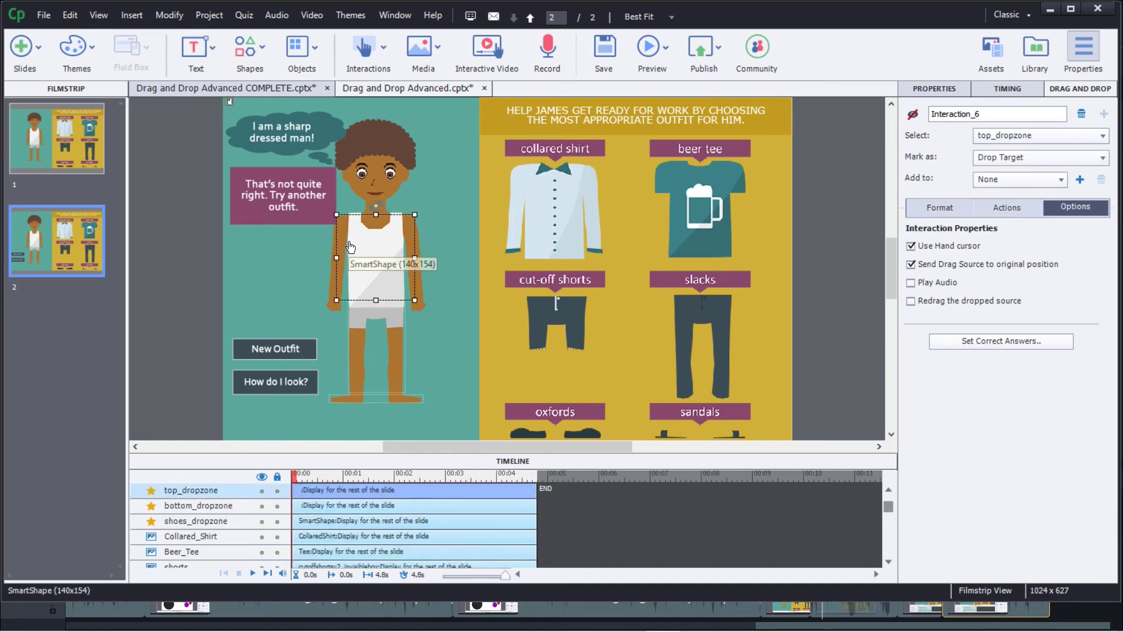
click(1013, 212)
click(937, 212)
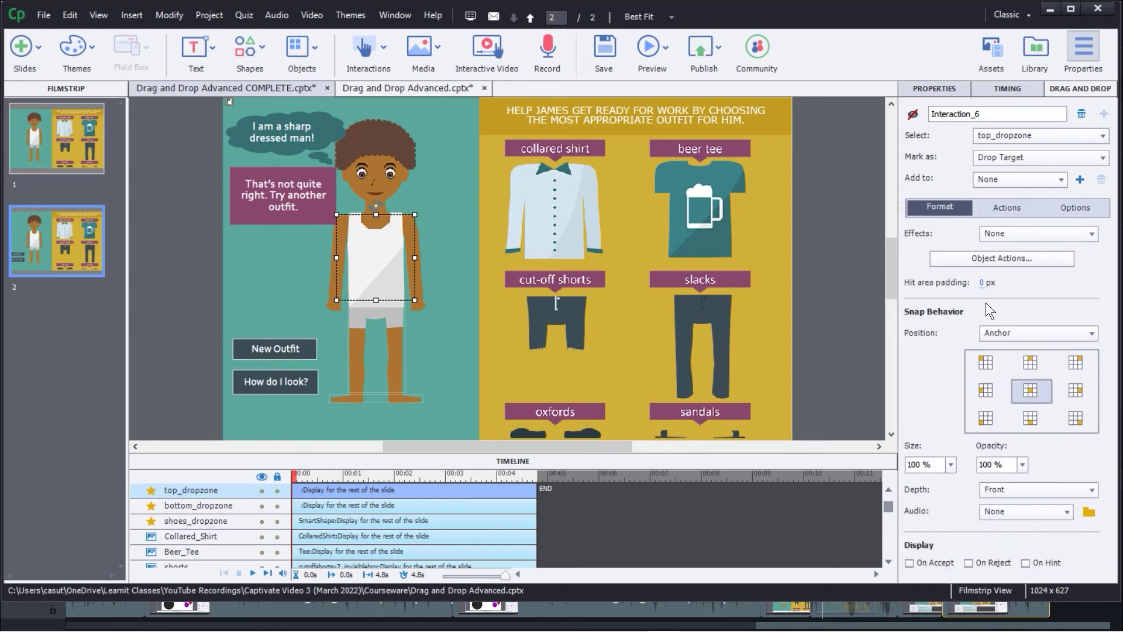
click(982, 260)
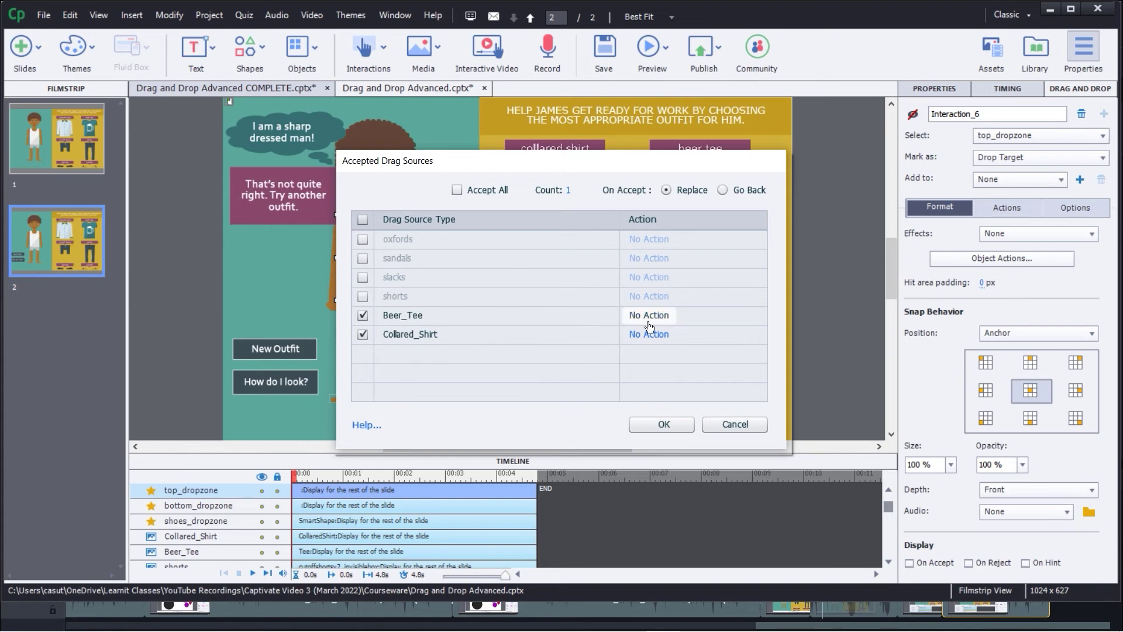
drag(552, 165, 723, 94)
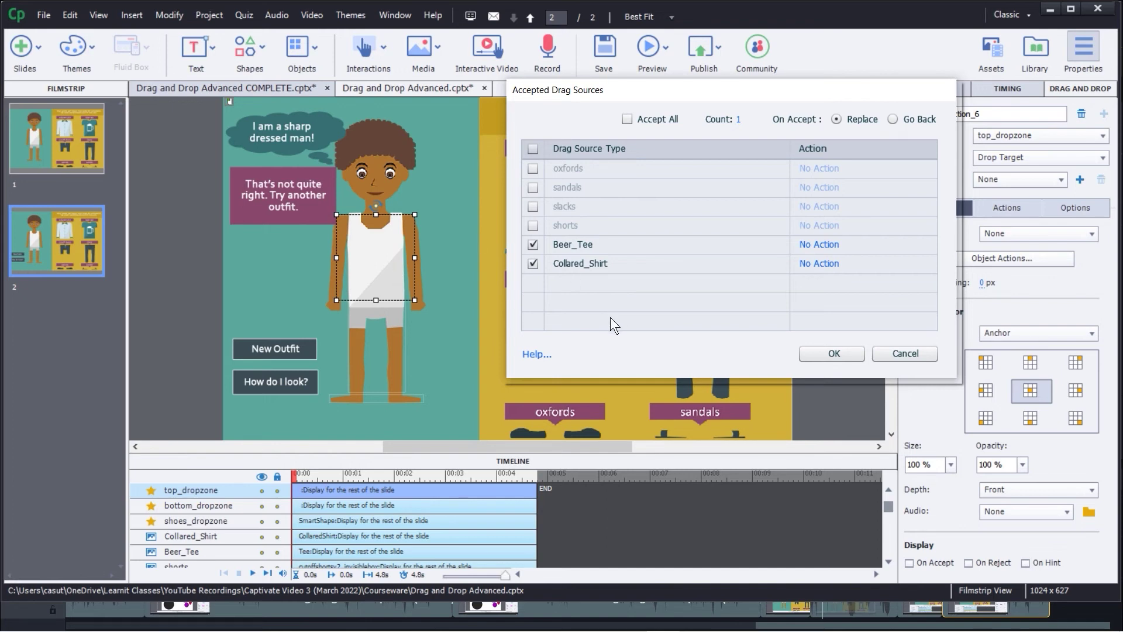
click(806, 249)
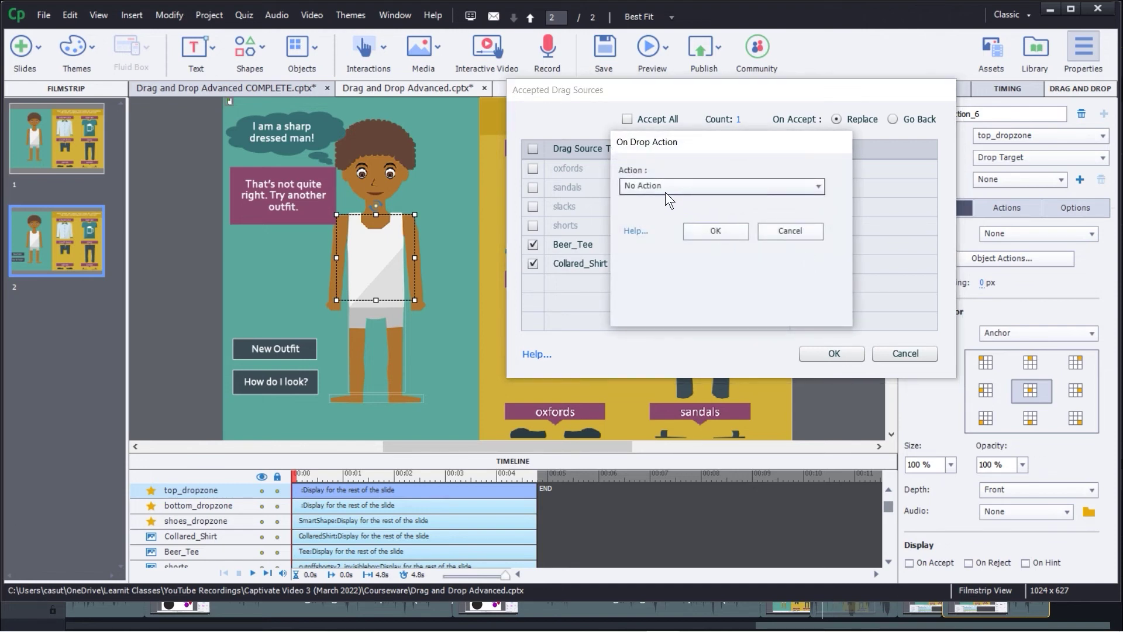
click(641, 188)
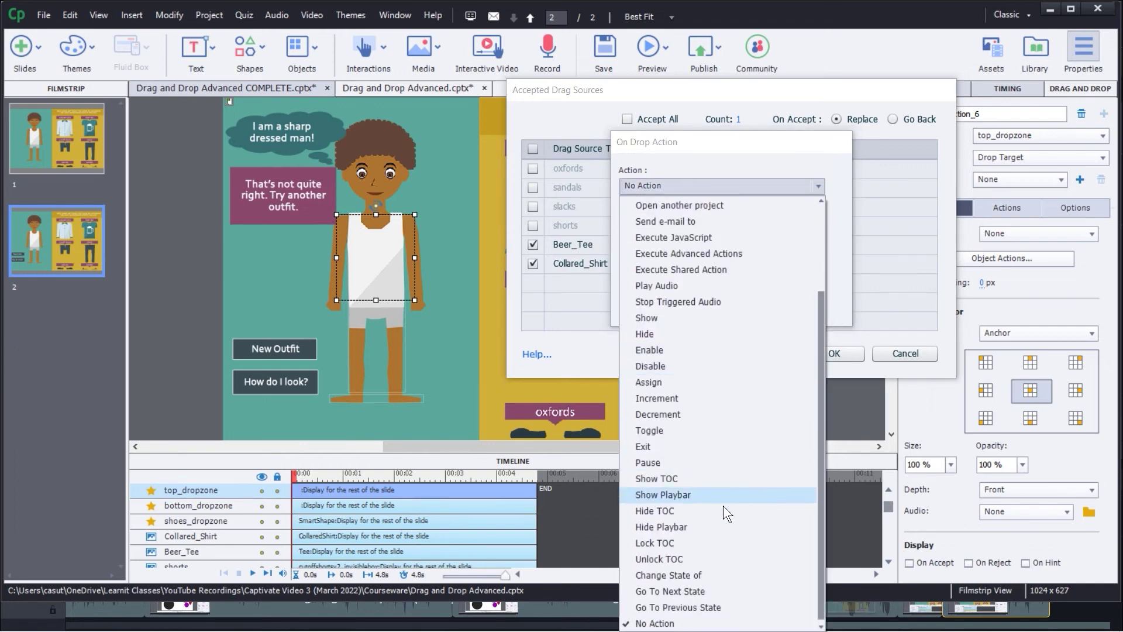
click(689, 575)
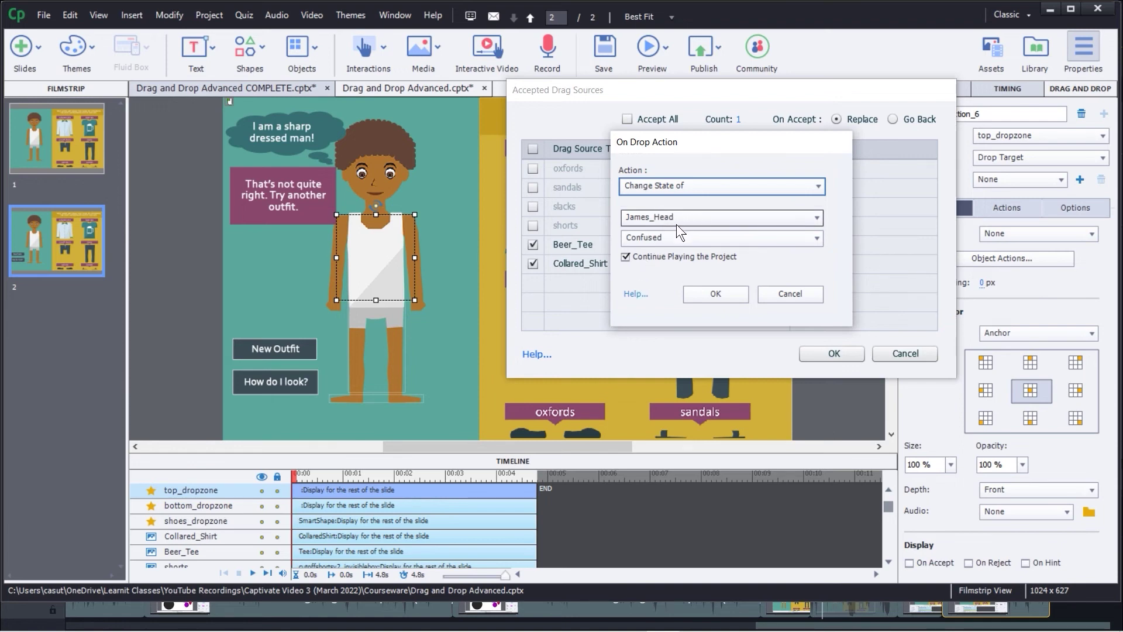
drag(719, 142, 775, 92)
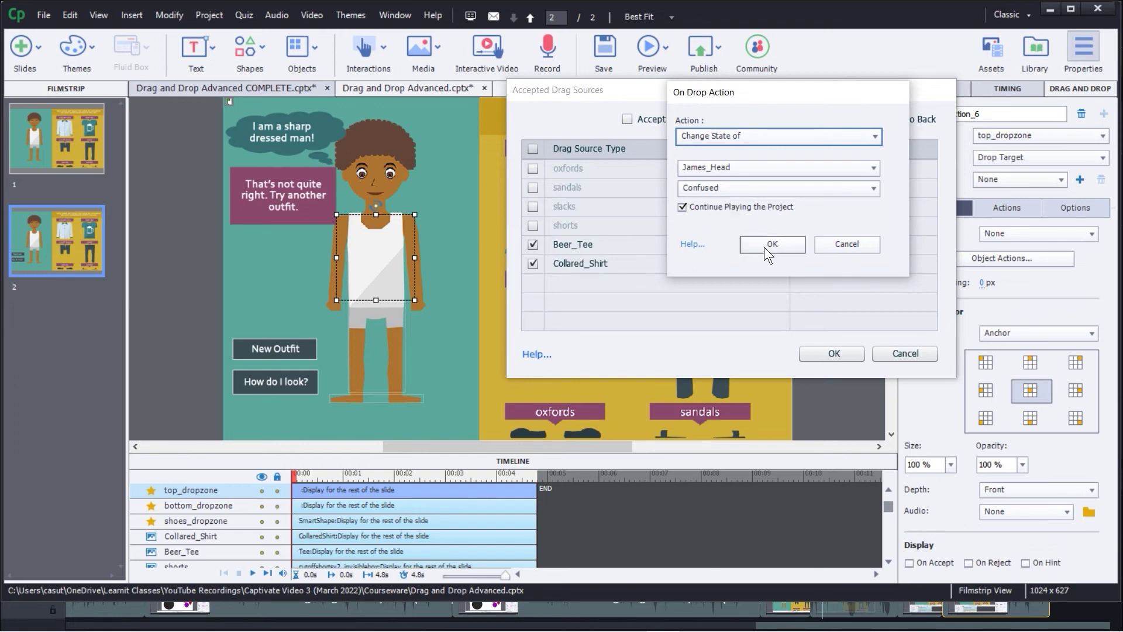
click(682, 206)
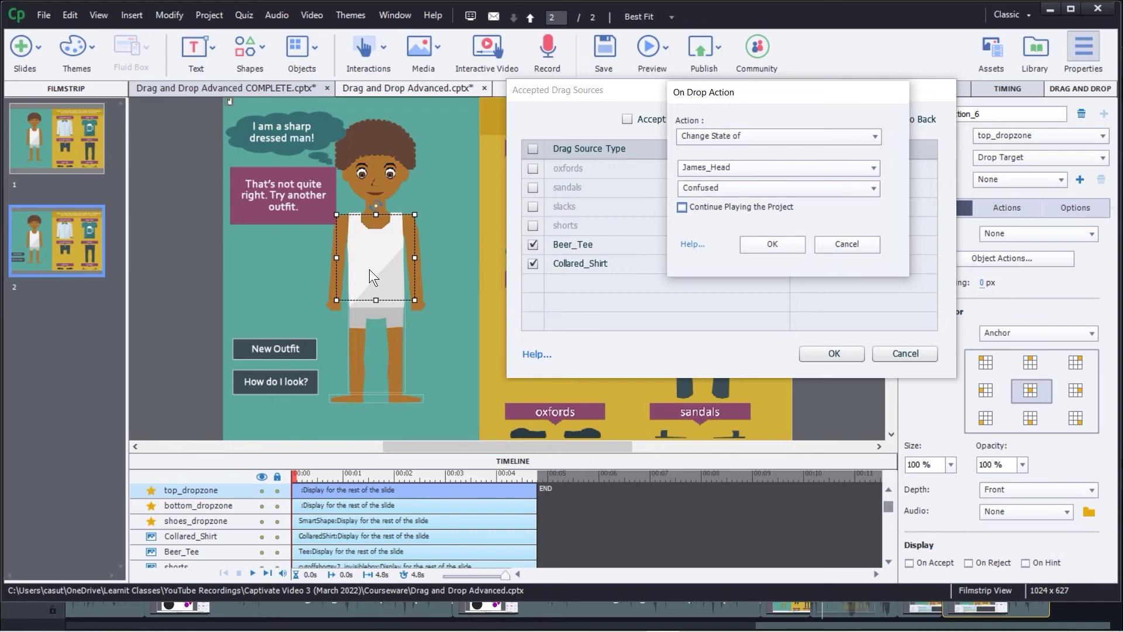
click(769, 244)
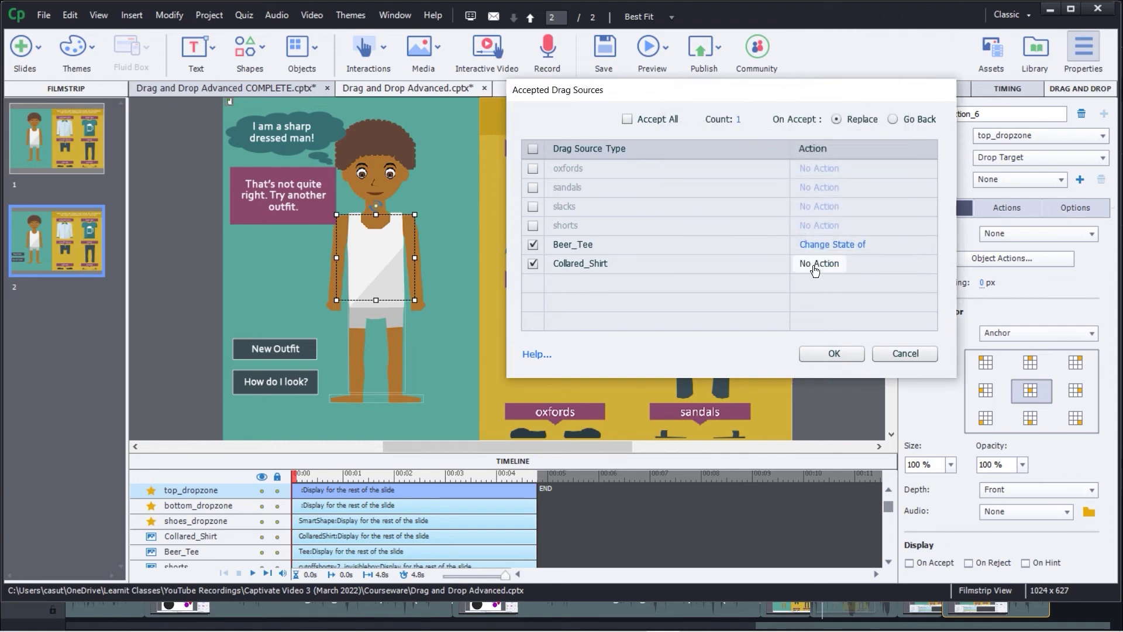
Make Collared_Shirt dropped on top_dropzone change James_Head to Happy without continuing the project, and accept the drag source settings
click(815, 267)
click(693, 186)
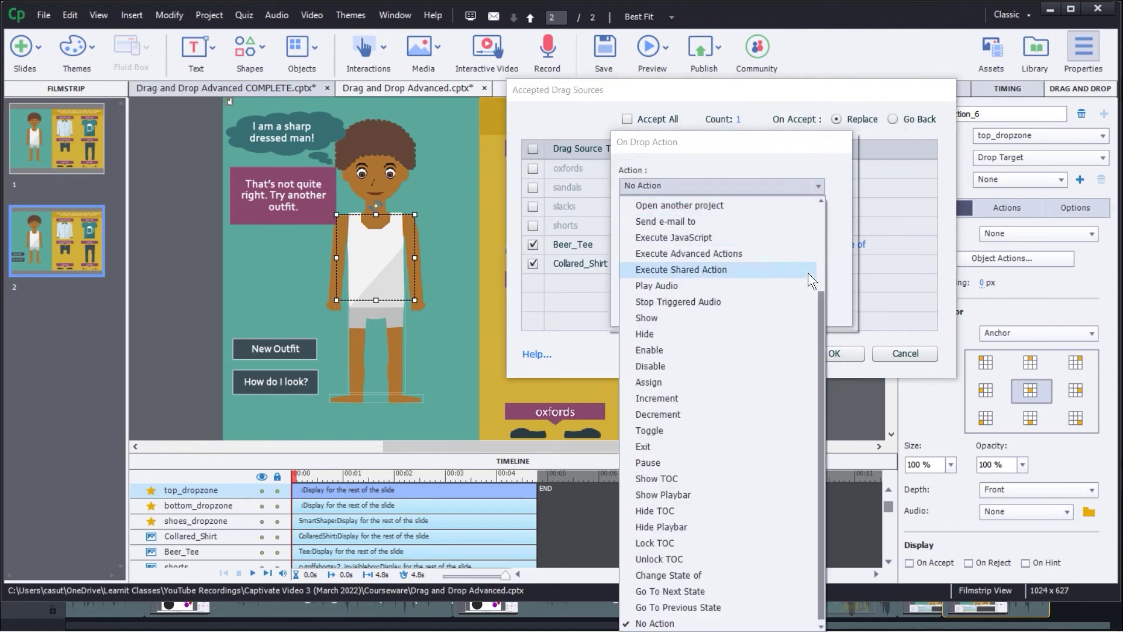
click(735, 576)
click(664, 237)
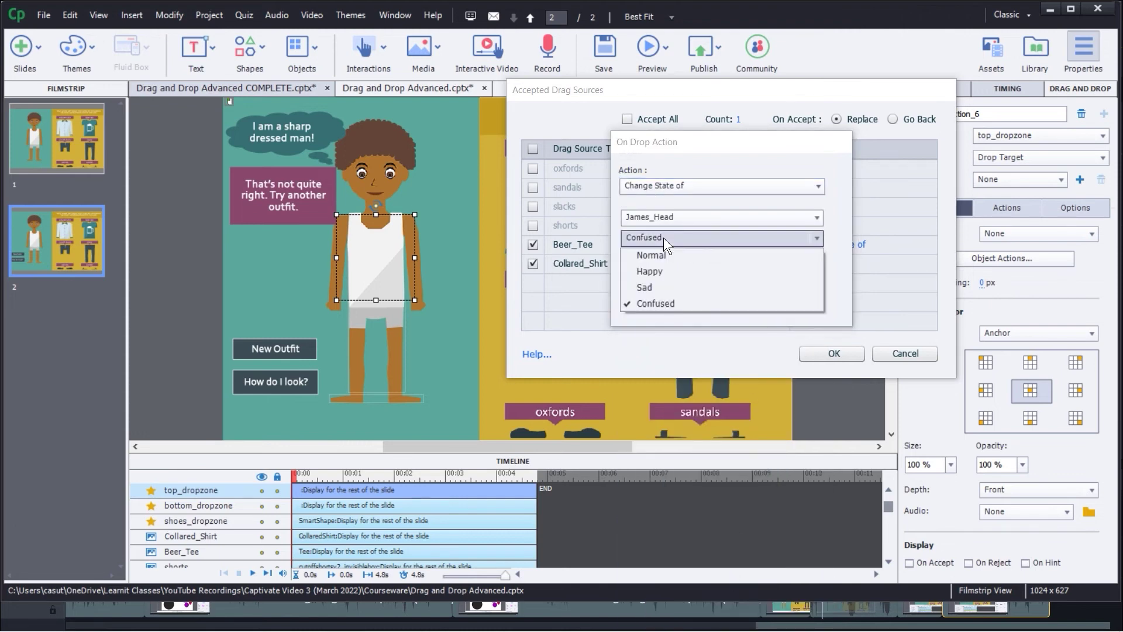
click(654, 273)
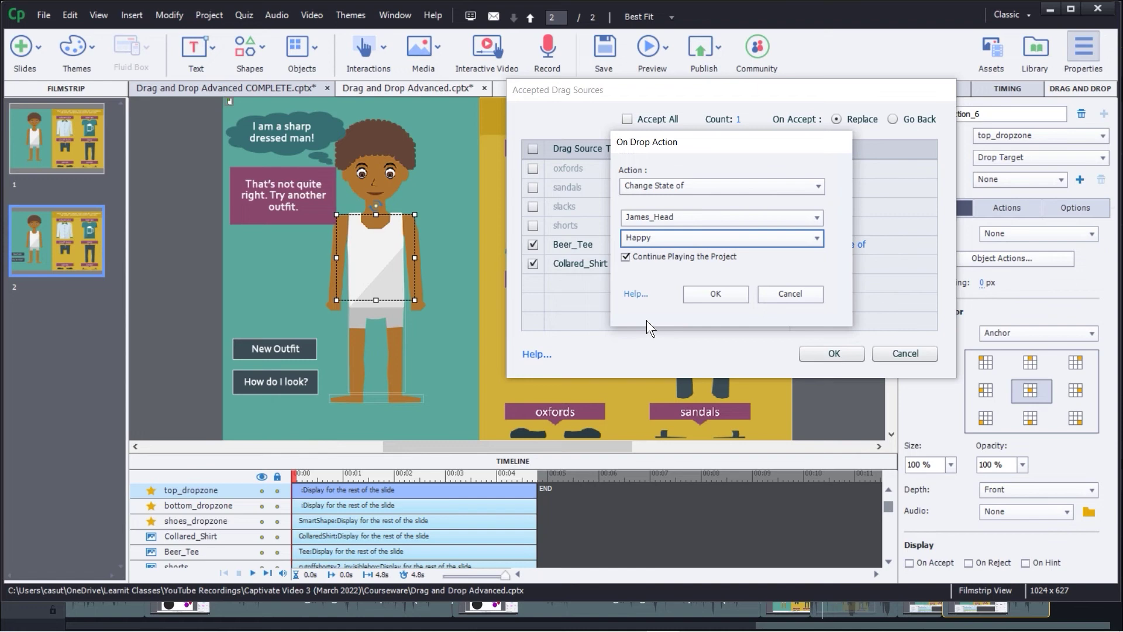
click(625, 257)
click(712, 294)
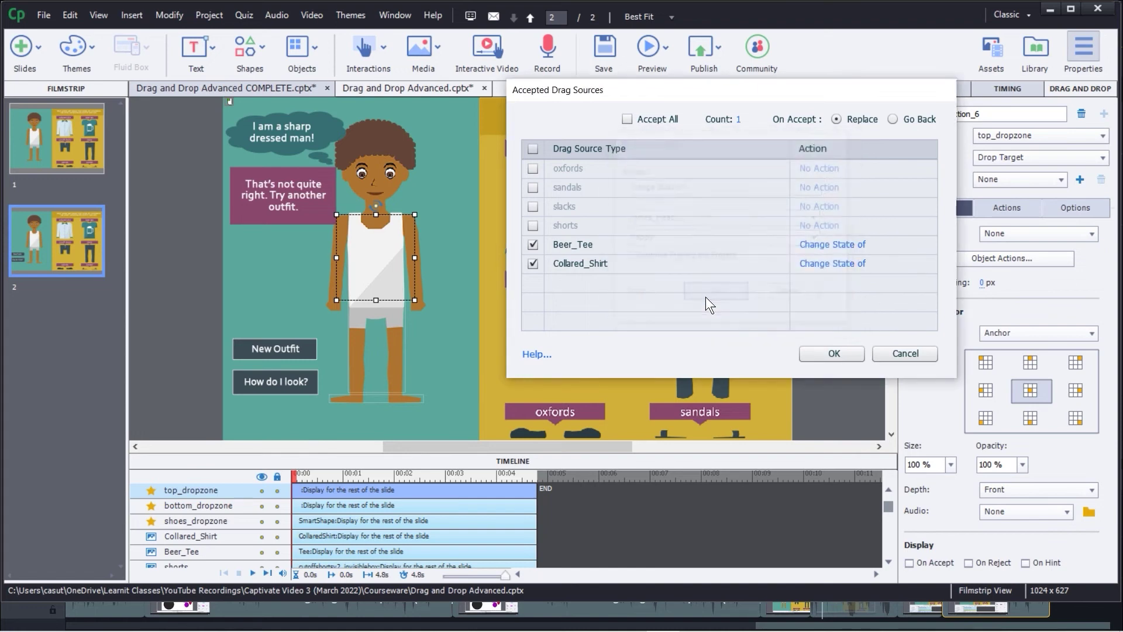
click(827, 353)
Make slacks dropped on bottom_dropzone change James_Head to Happy, with Continue Playing the Project off
click(391, 330)
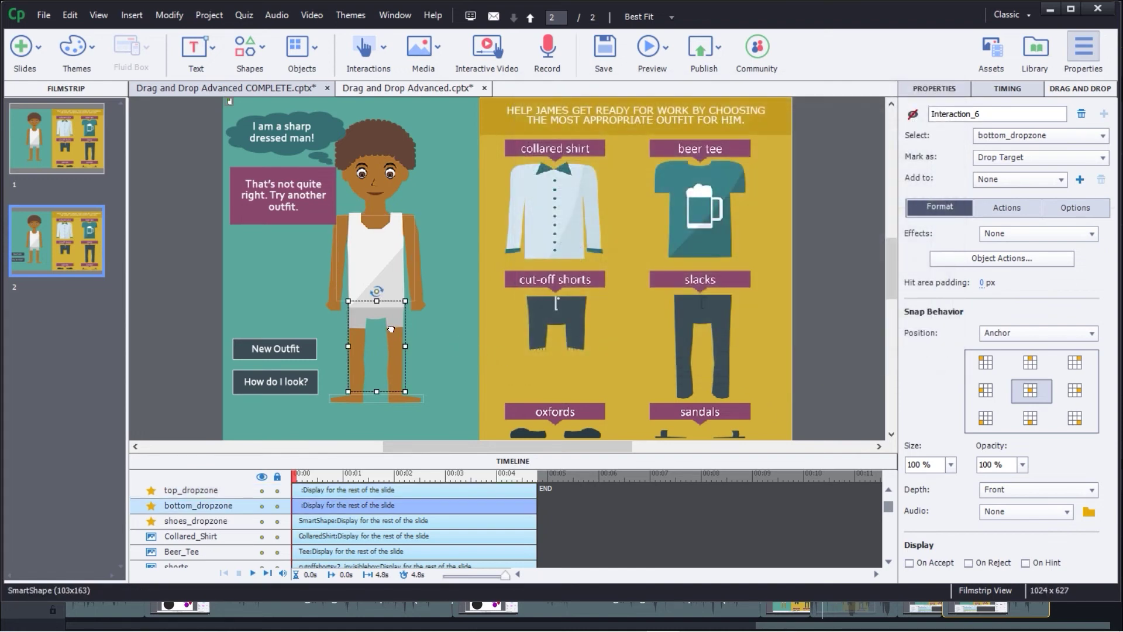
click(947, 261)
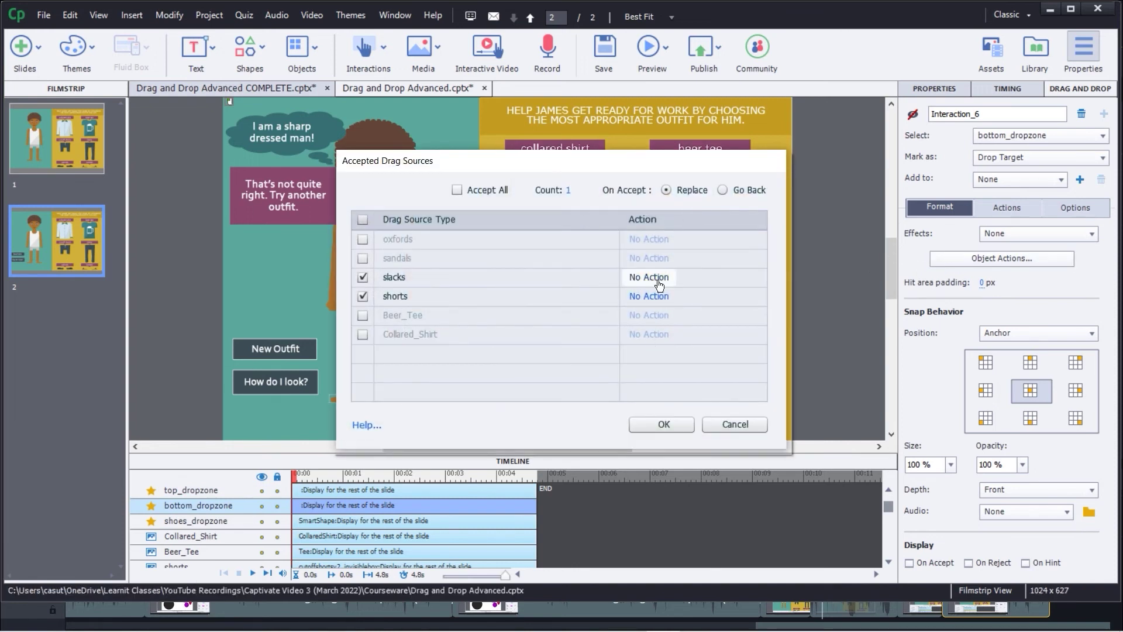
click(659, 286)
click(592, 256)
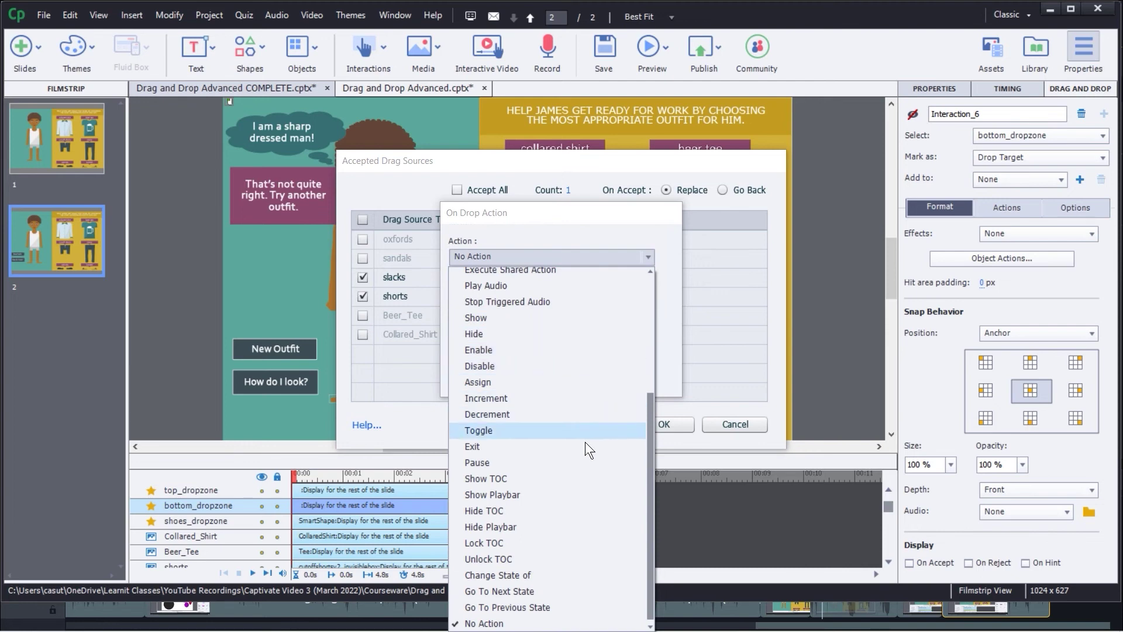
click(539, 576)
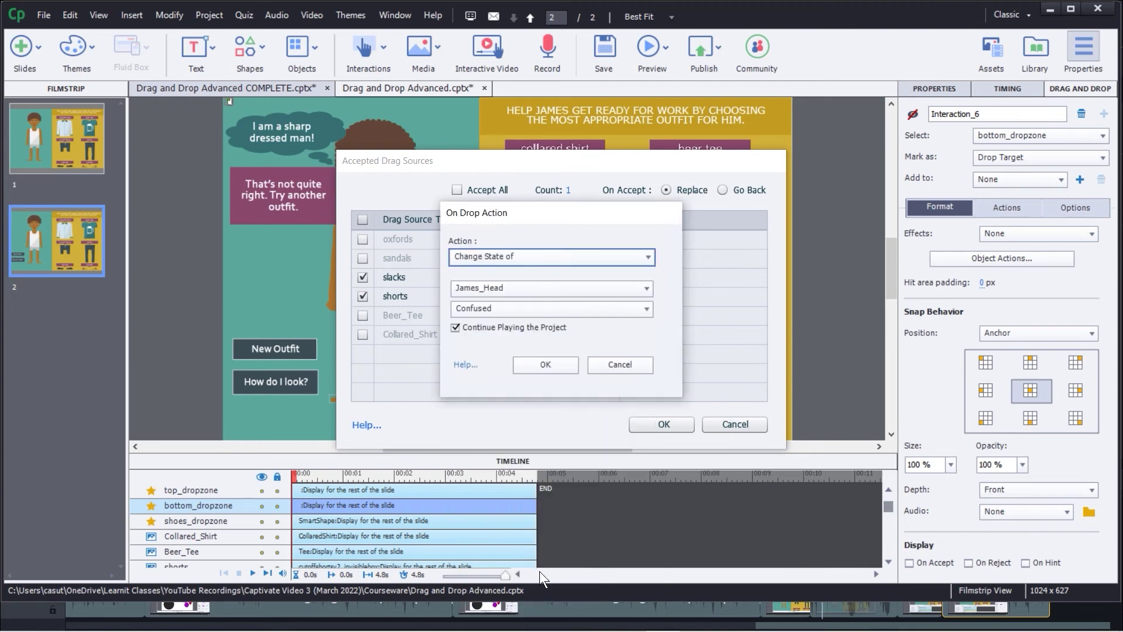
click(493, 307)
click(485, 343)
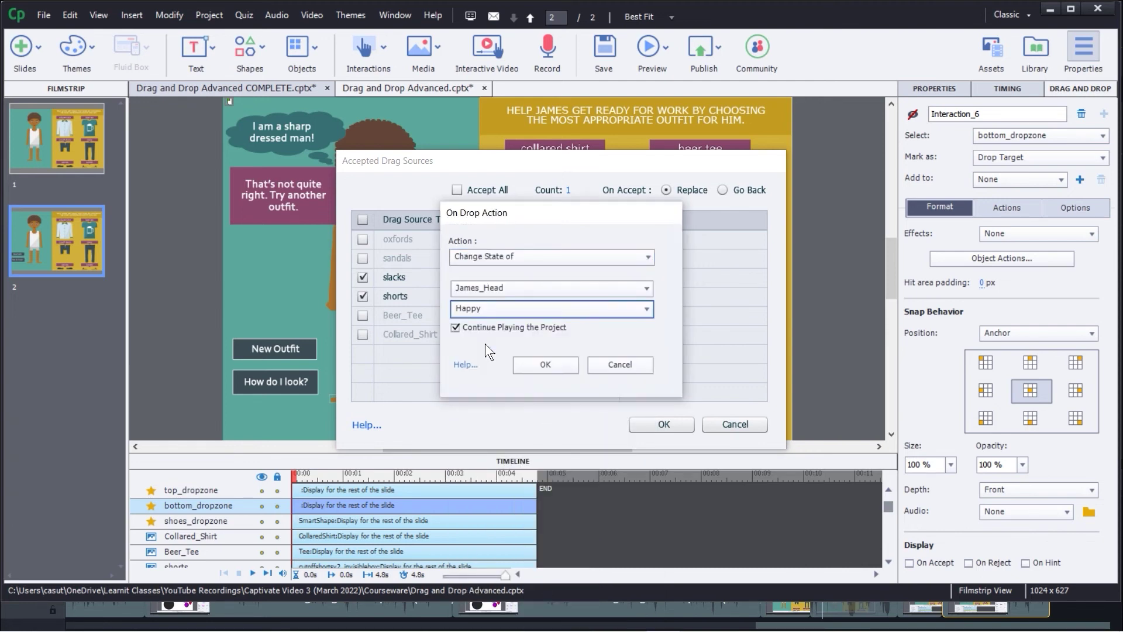
click(456, 328)
click(536, 363)
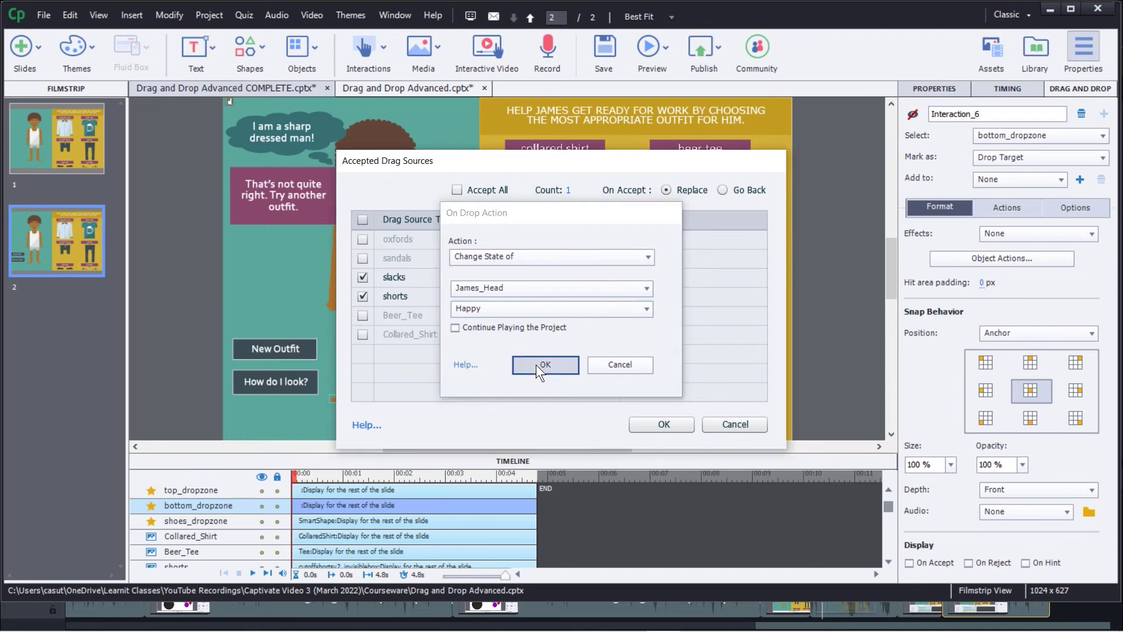
Make shorts dropped on bottom_dropzone change the state of James_Head to Confused, and accept the drag source settings
click(647, 297)
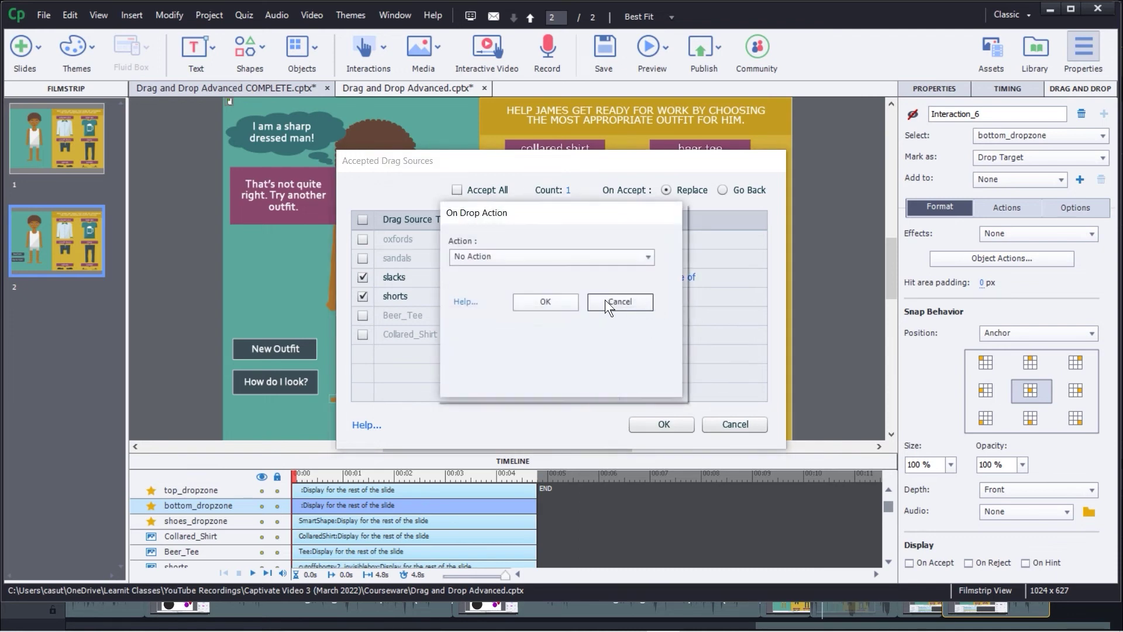
click(569, 258)
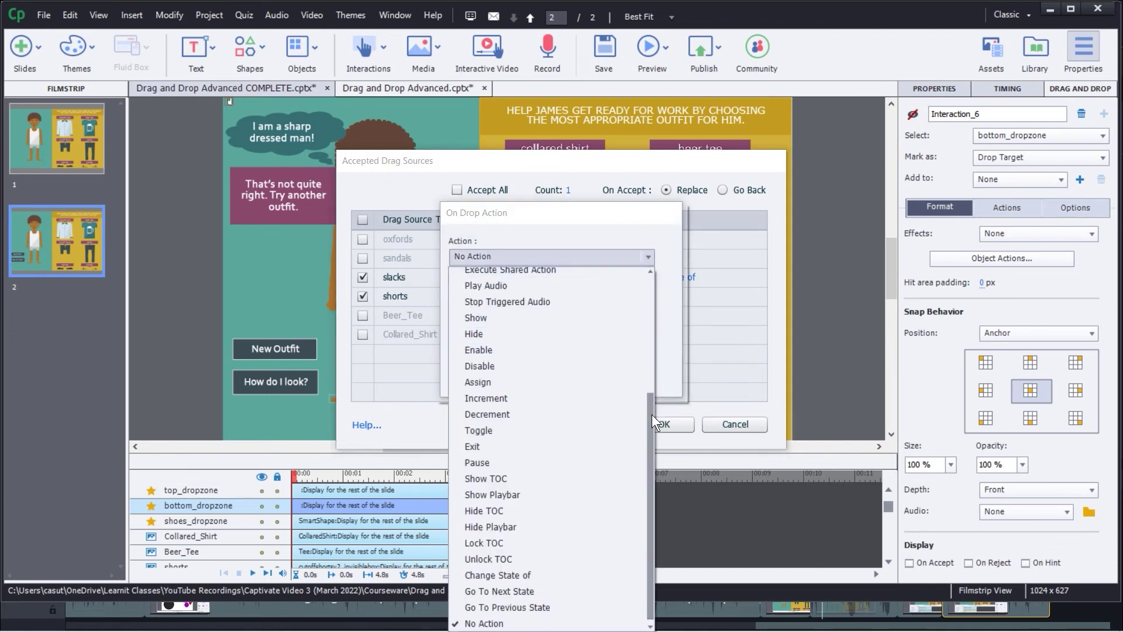
click(539, 575)
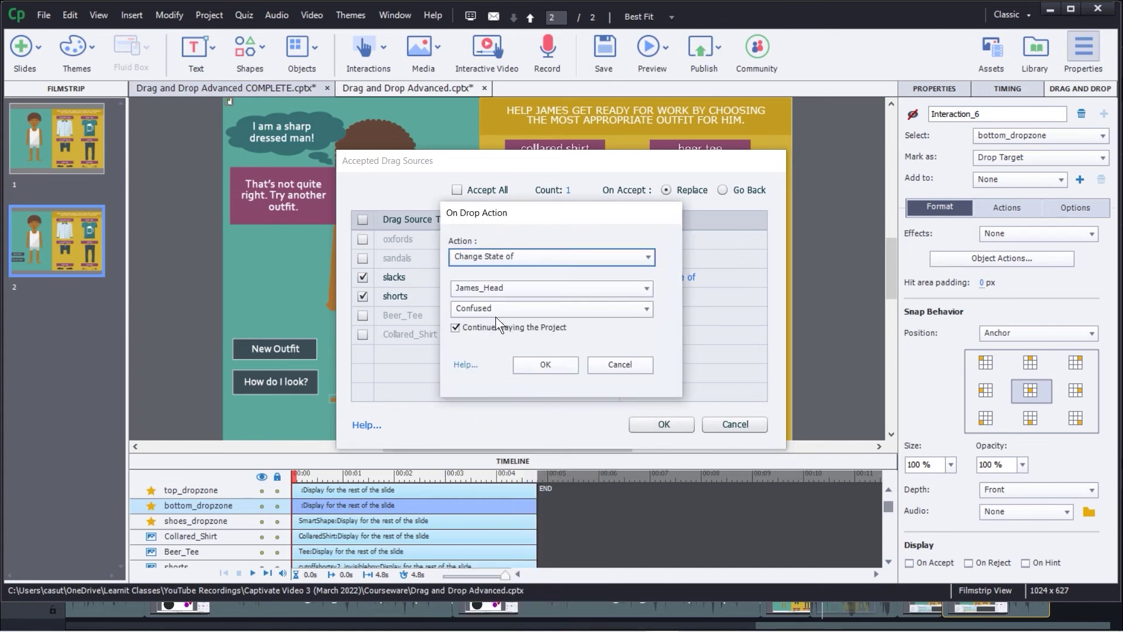
click(532, 367)
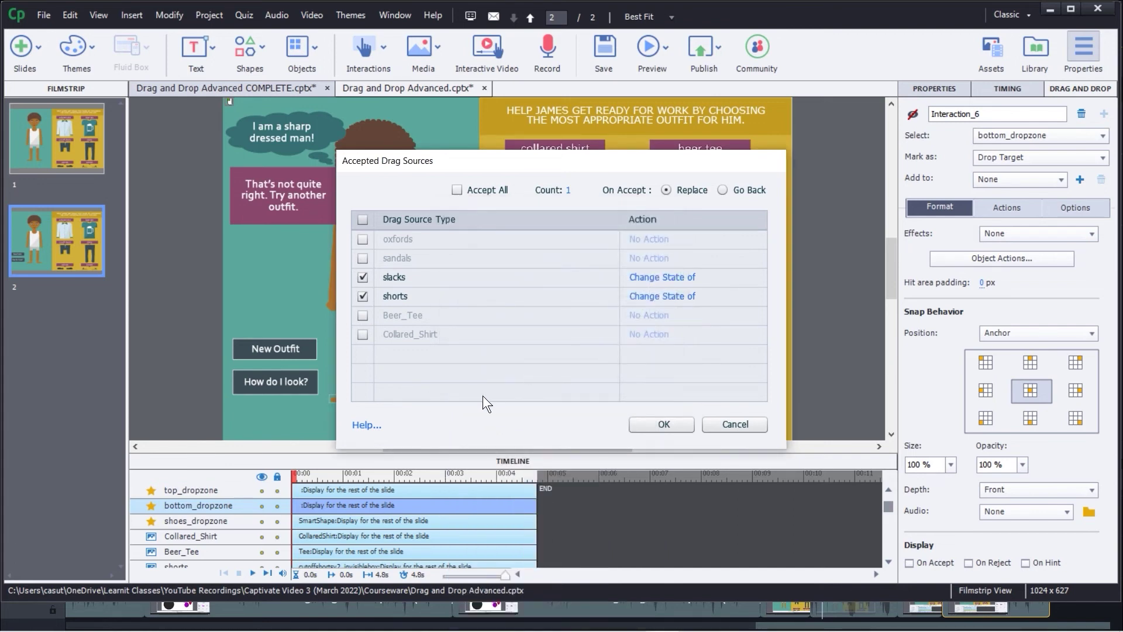
click(658, 426)
Make oxfords dropped on shoes_dropzone change the state of James_Head to Happy
click(372, 400)
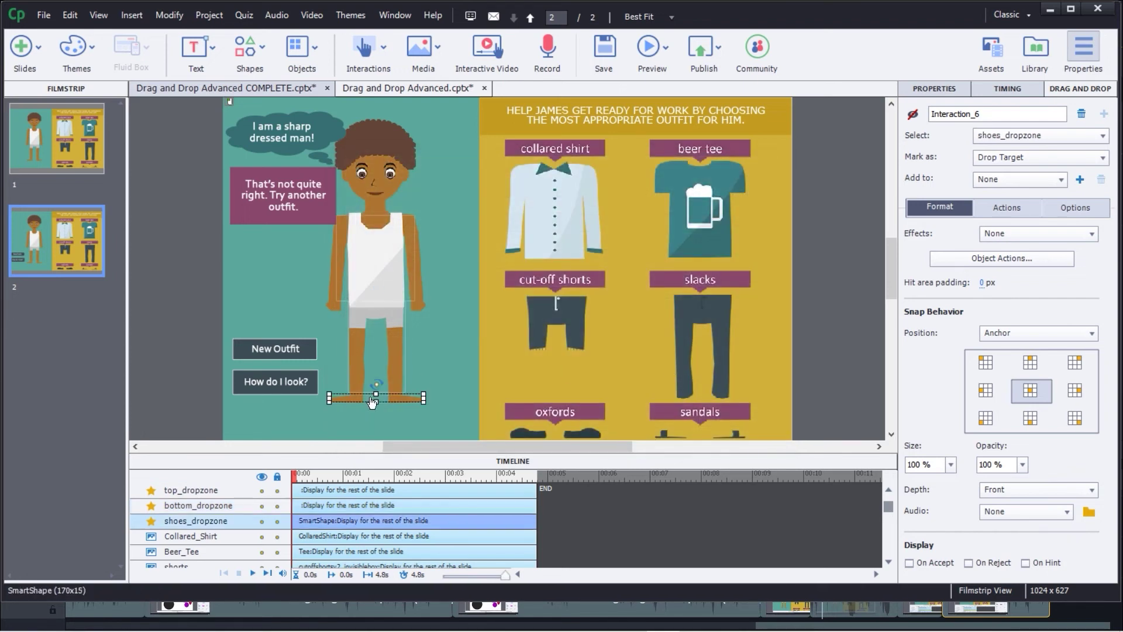
click(990, 258)
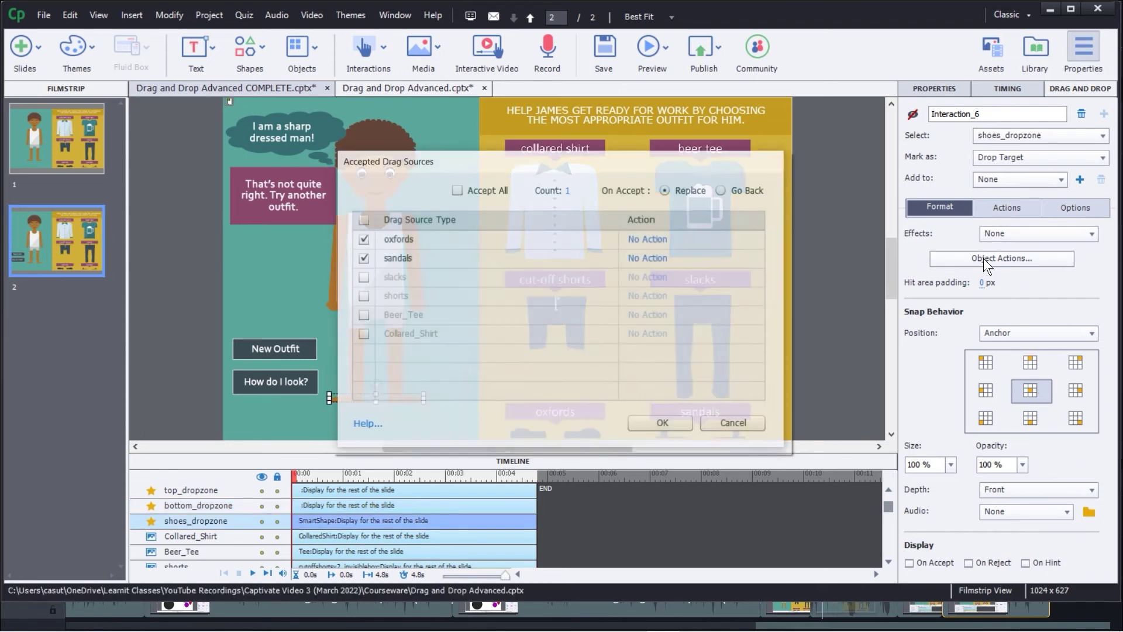
click(647, 239)
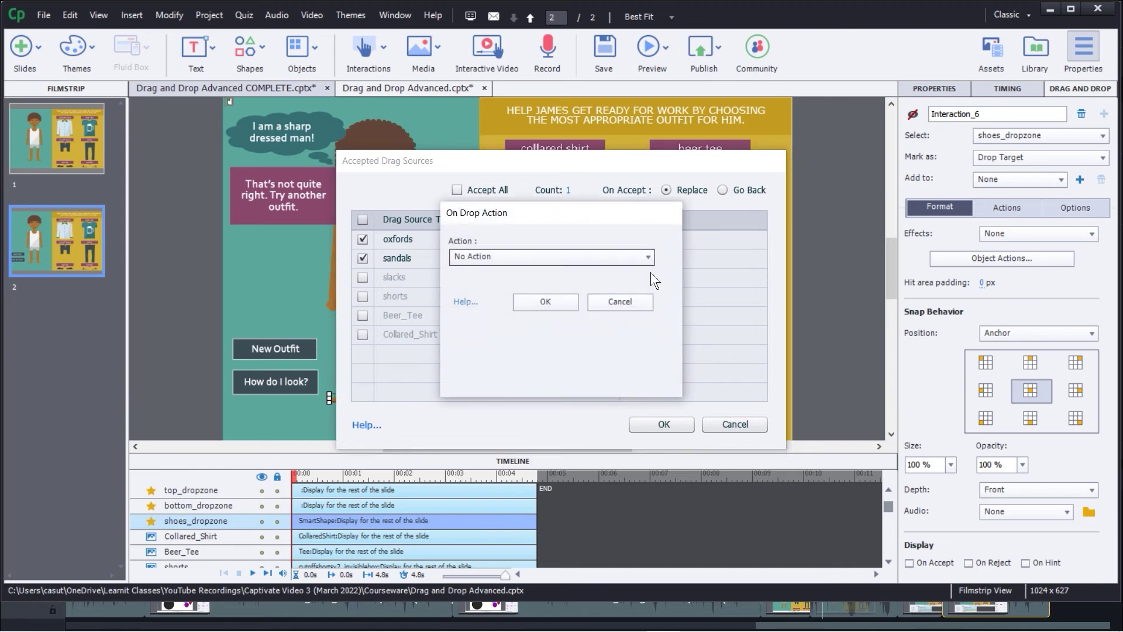
click(619, 261)
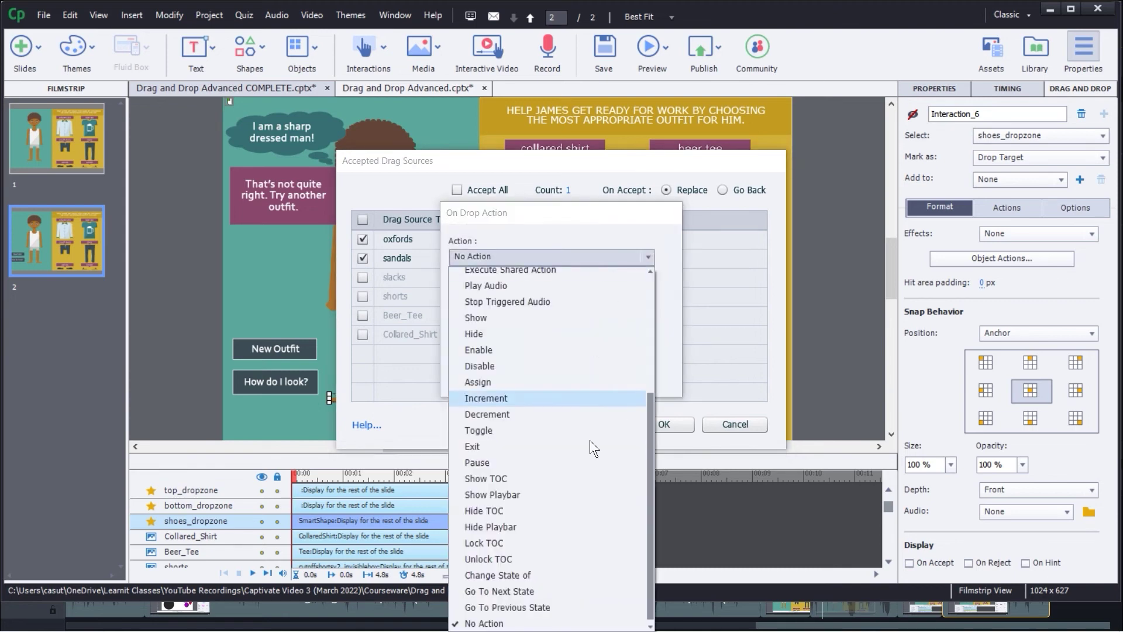
click(520, 575)
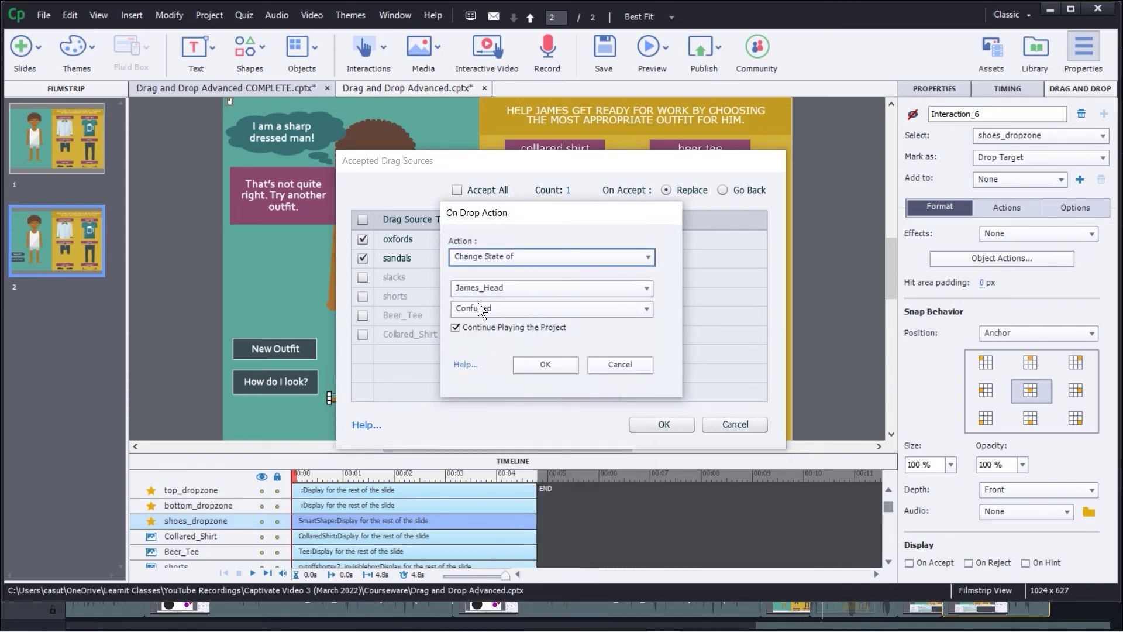
click(493, 302)
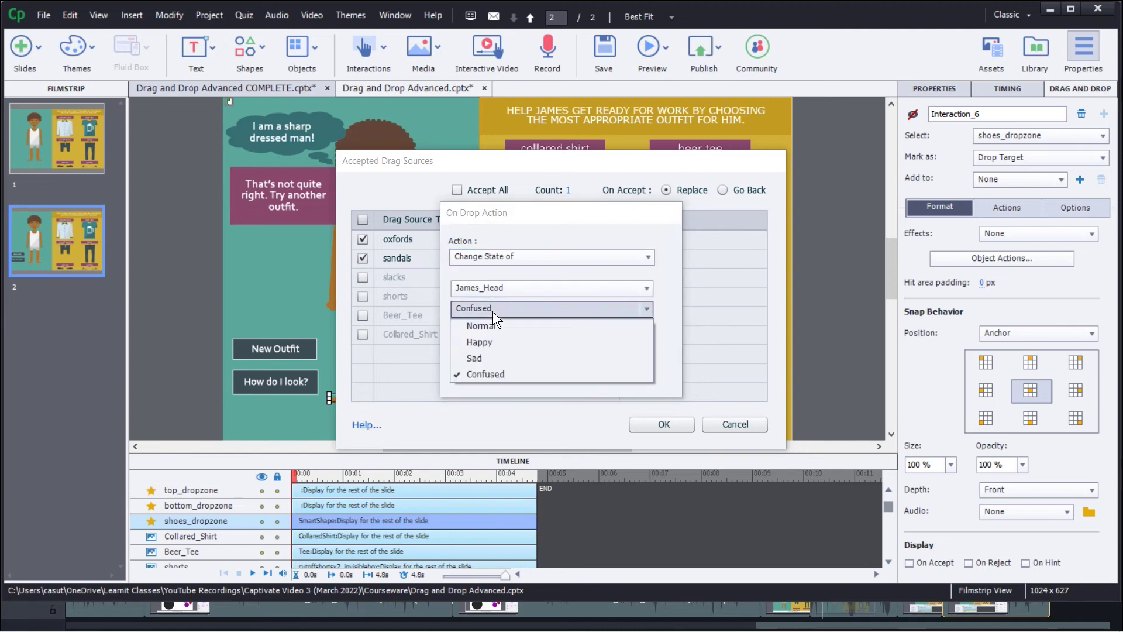
click(489, 343)
click(560, 367)
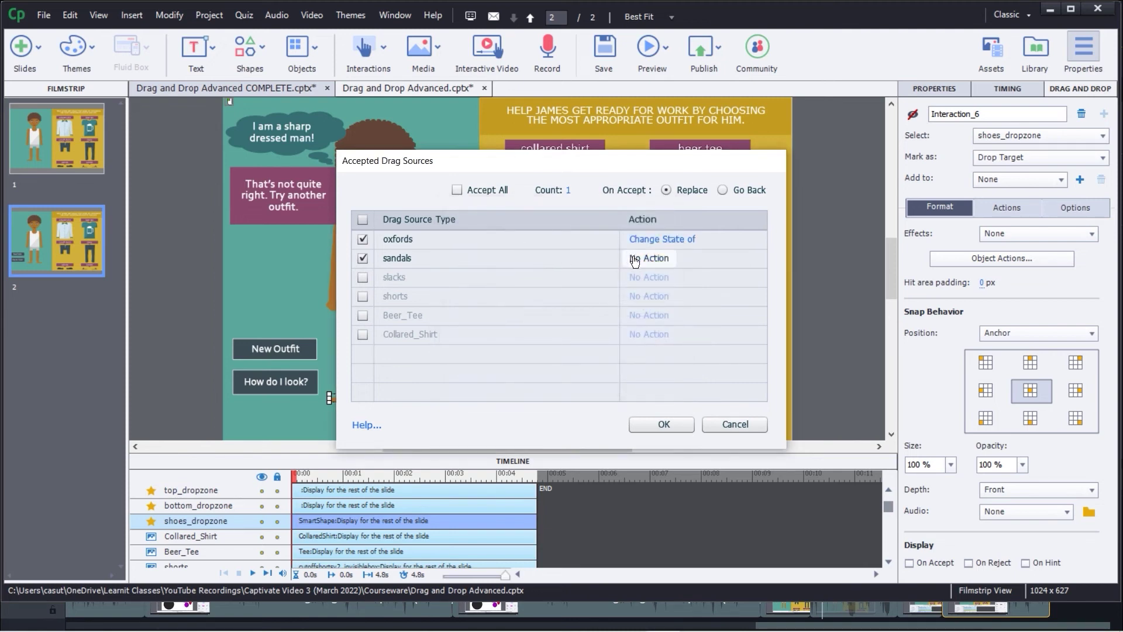
Make sandals dropped on shoes_dropzone change the state of James_Head to Confused, and accept the drag source settings
click(637, 265)
click(517, 254)
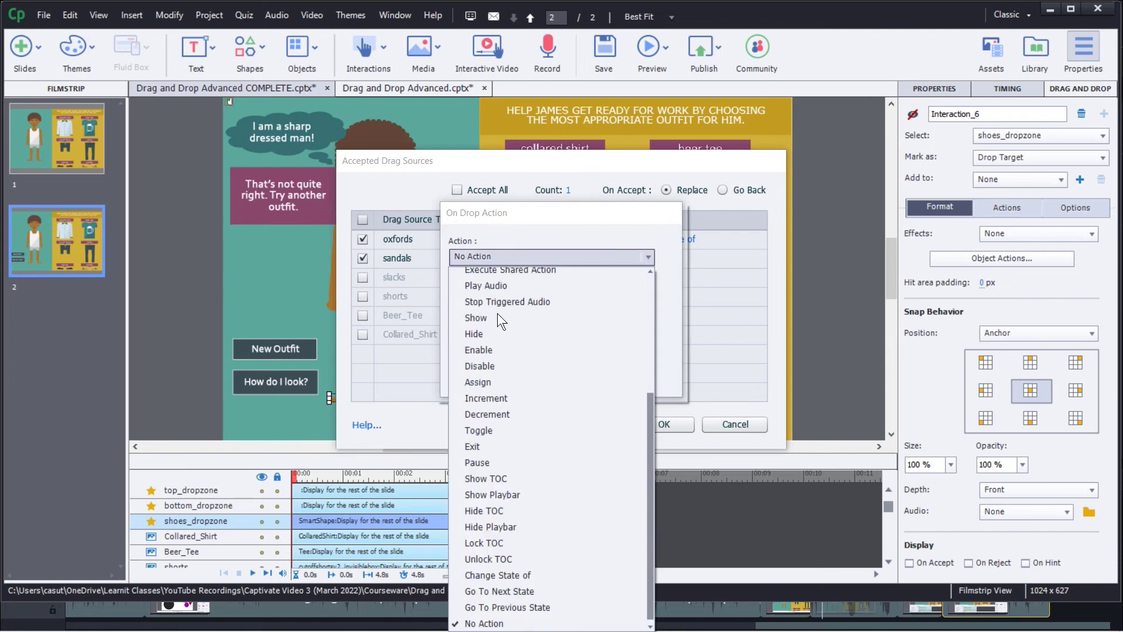
click(507, 574)
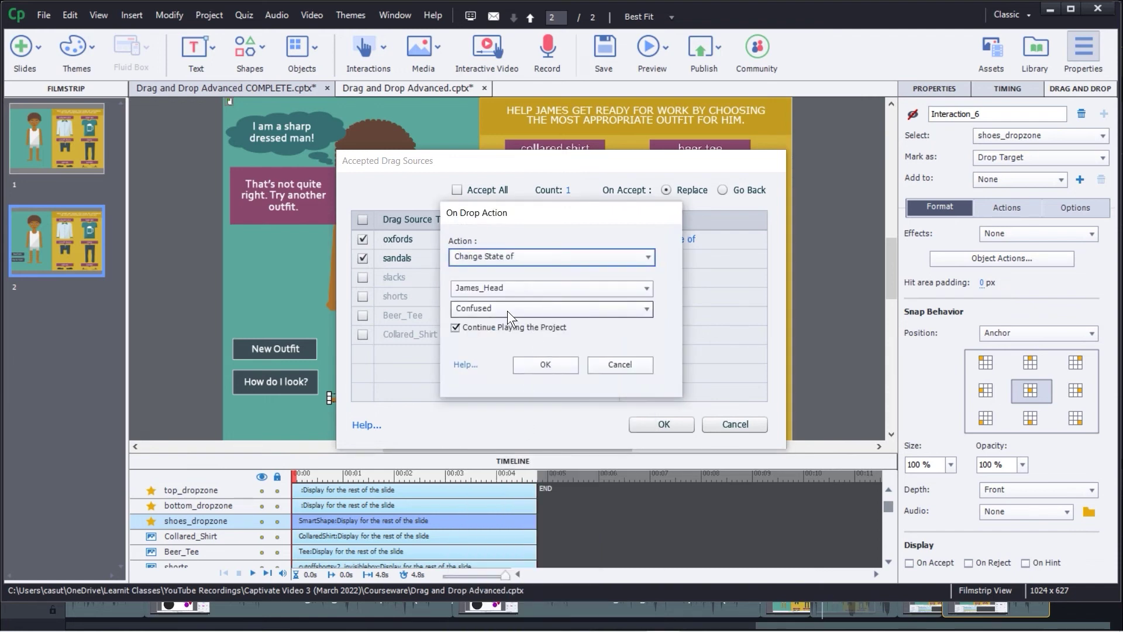
click(522, 361)
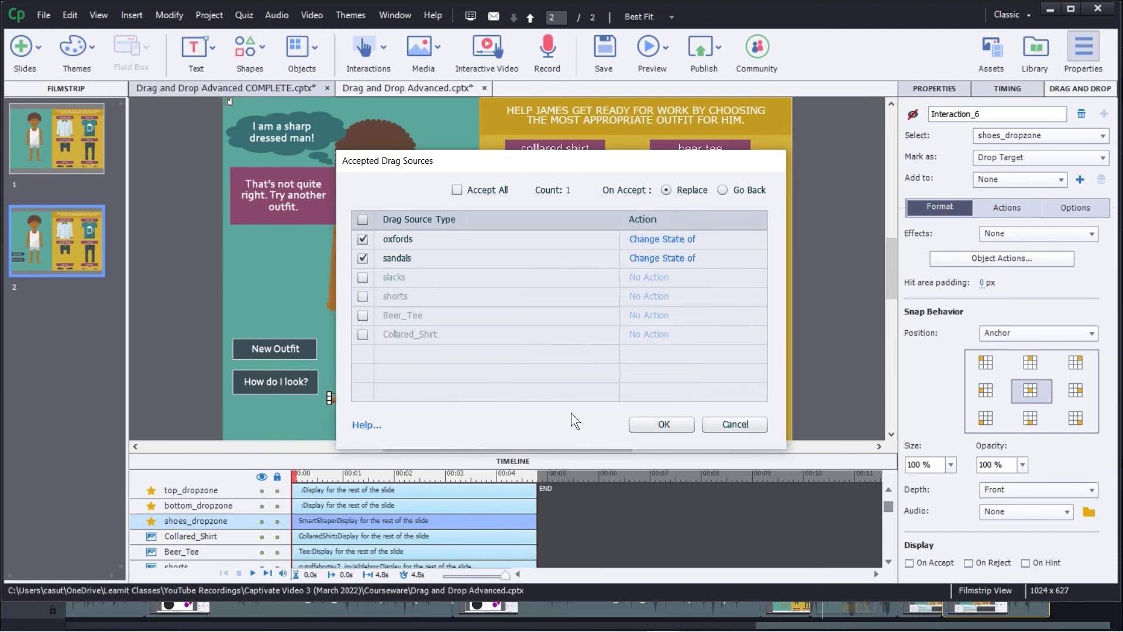
click(661, 425)
click(830, 262)
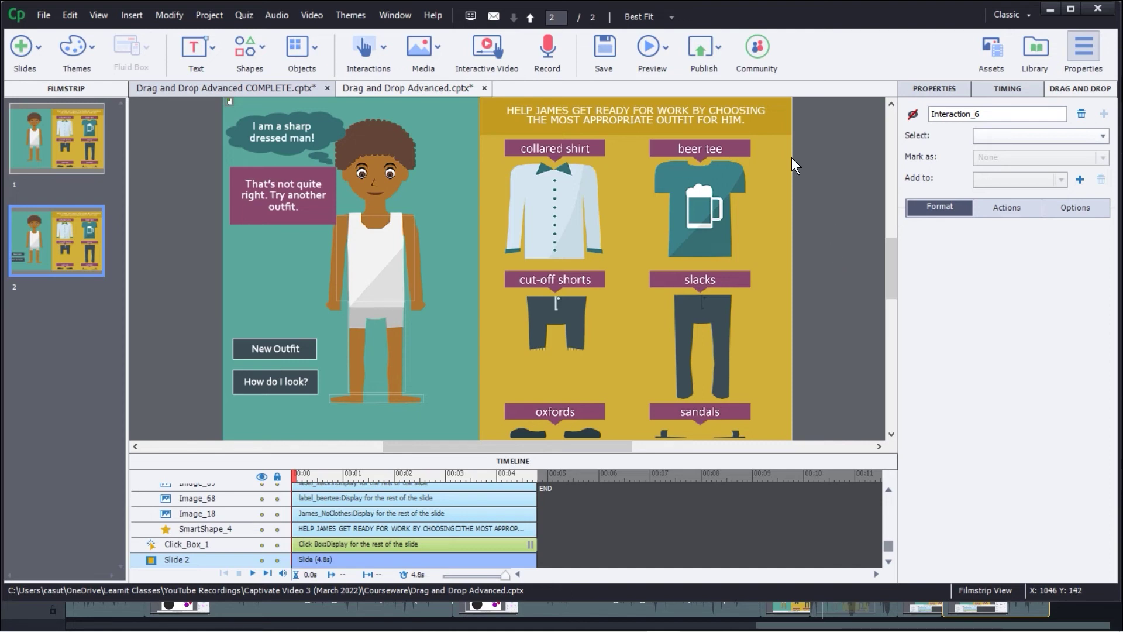
Preview Drag and Drop Advanced COMPLETE.cptx and test James's reactions to the collared shirt, beer tee and slacks
click(649, 47)
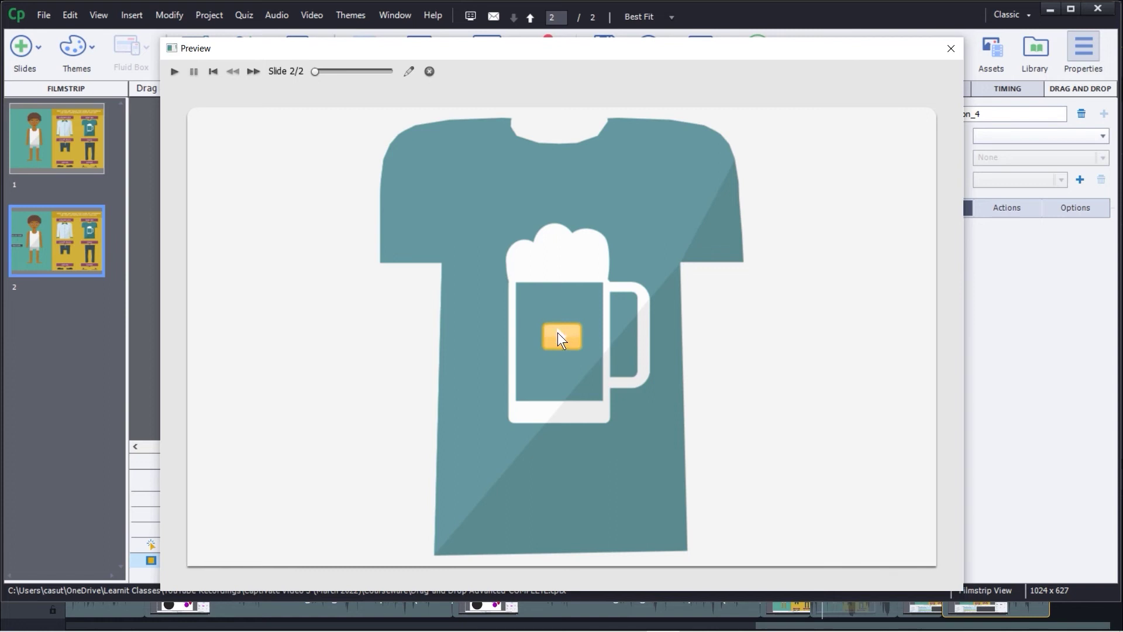
click(555, 333)
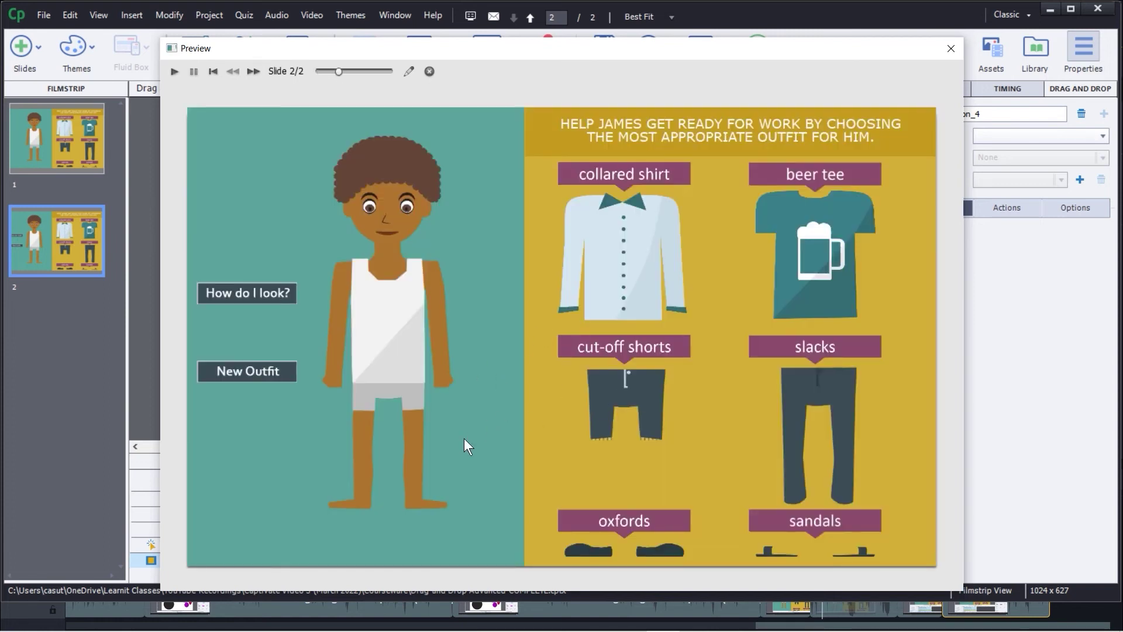
drag(627, 250, 394, 309)
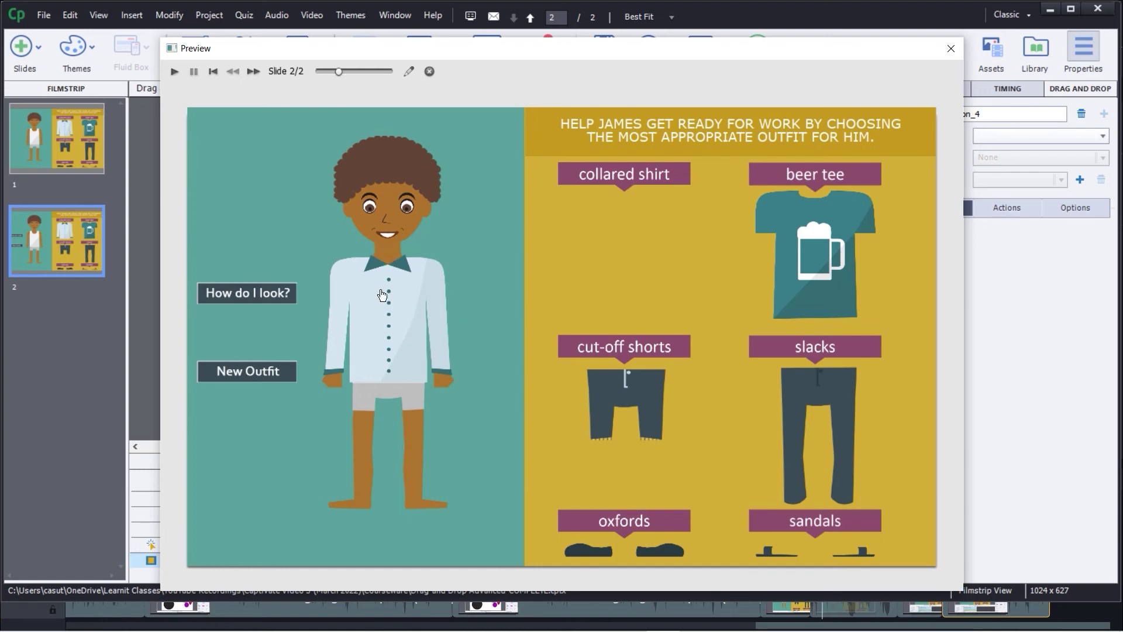
drag(825, 261, 371, 348)
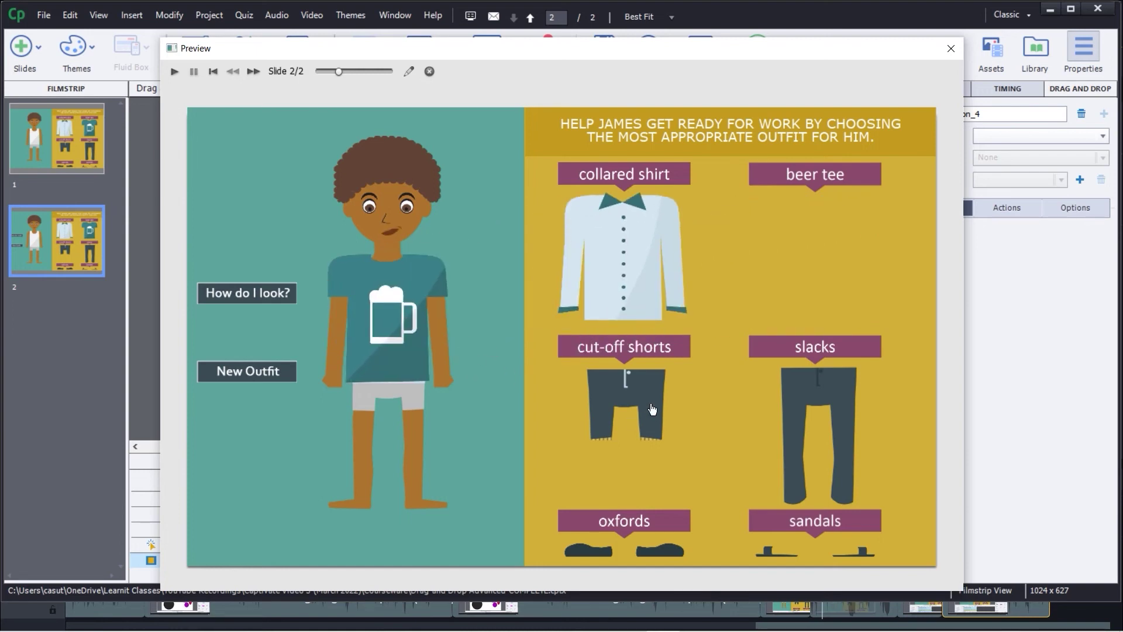
drag(793, 400, 403, 410)
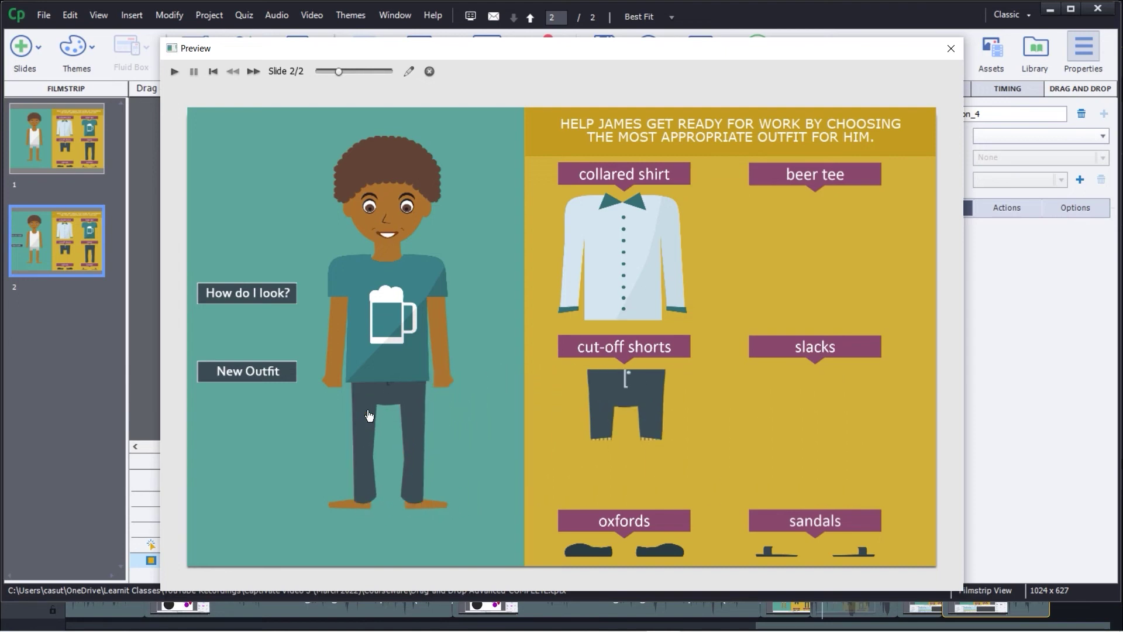
drag(619, 246, 440, 292)
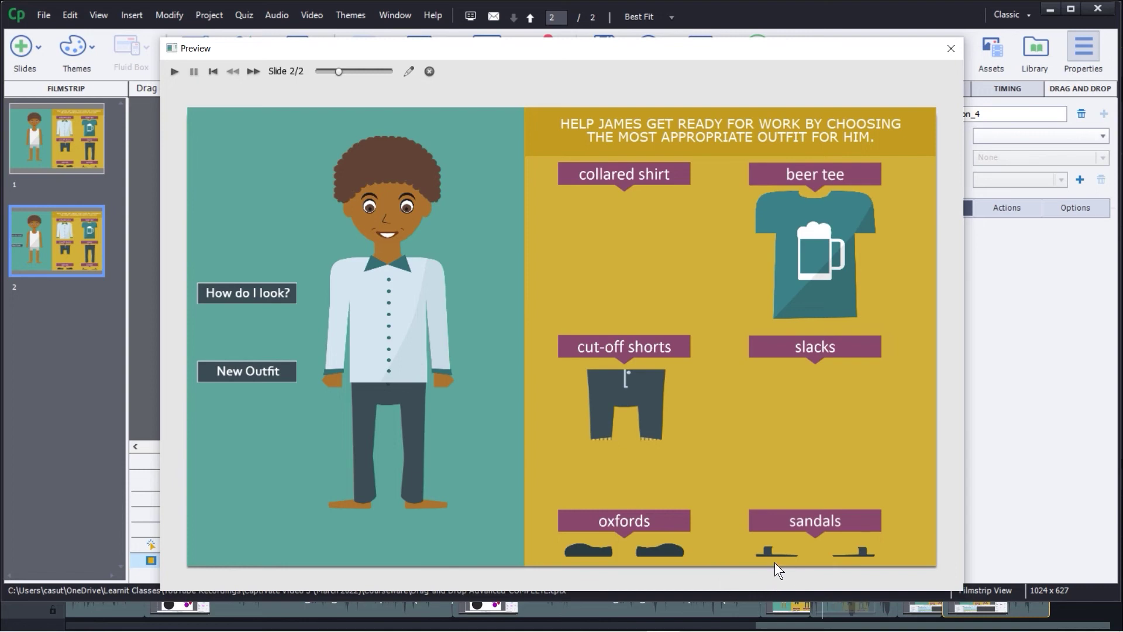
Put the sandals on James, check the outfit with How do I look?, and close the preview
drag(778, 552, 372, 513)
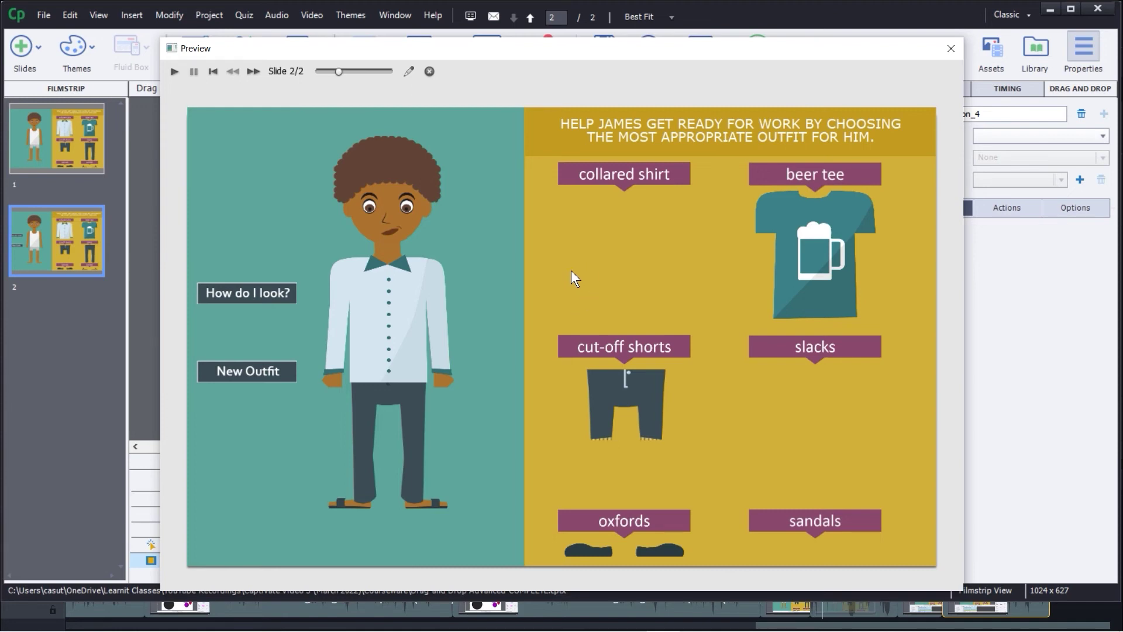
click(255, 297)
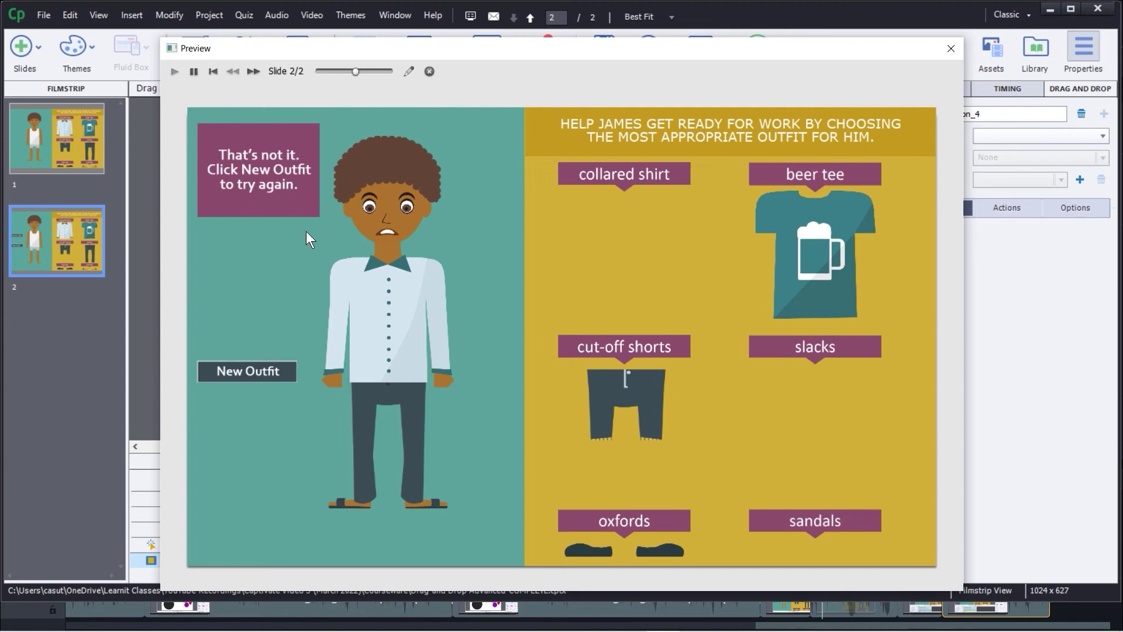
click(950, 49)
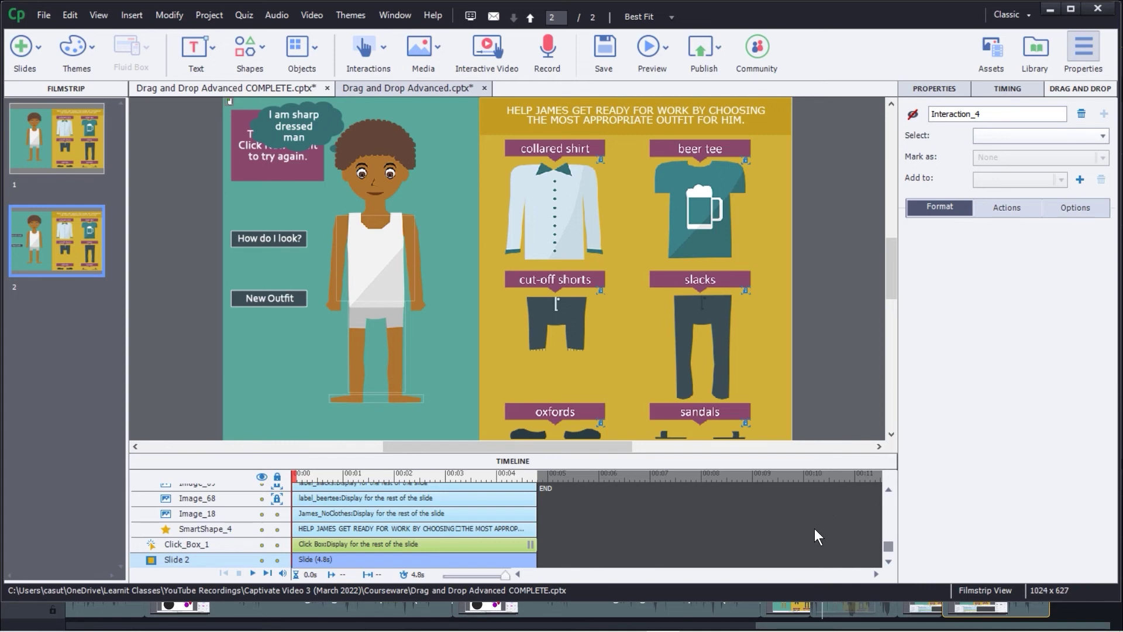
Inspect the properties of James_Head and top_dropzone, including the drop zone's drag-and-drop settings
drag(888, 546, 883, 507)
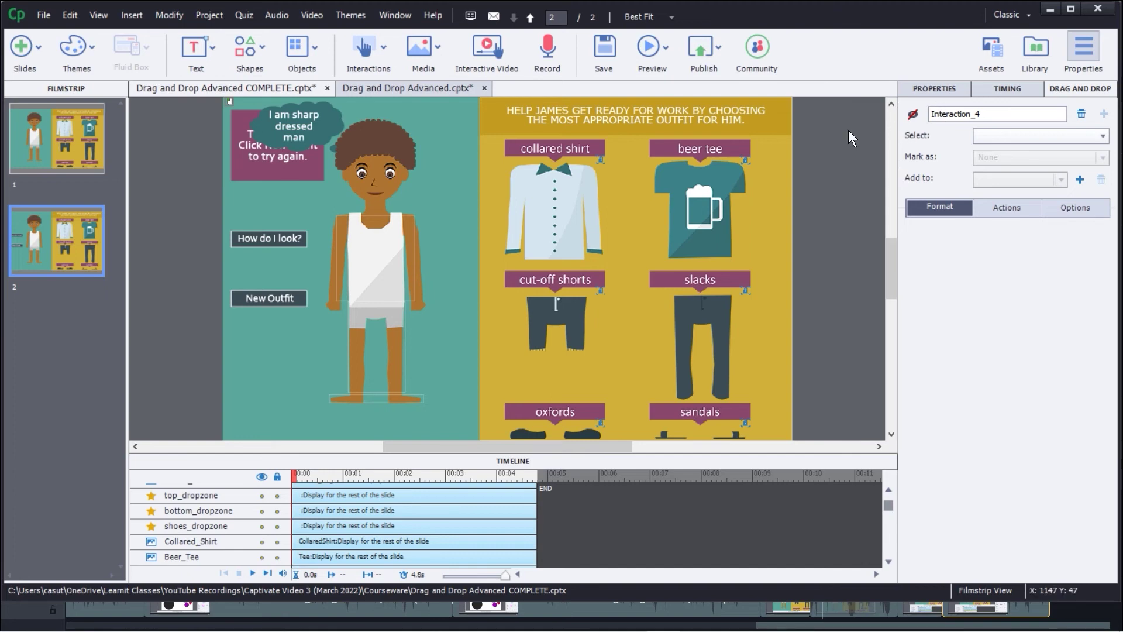
click(374, 181)
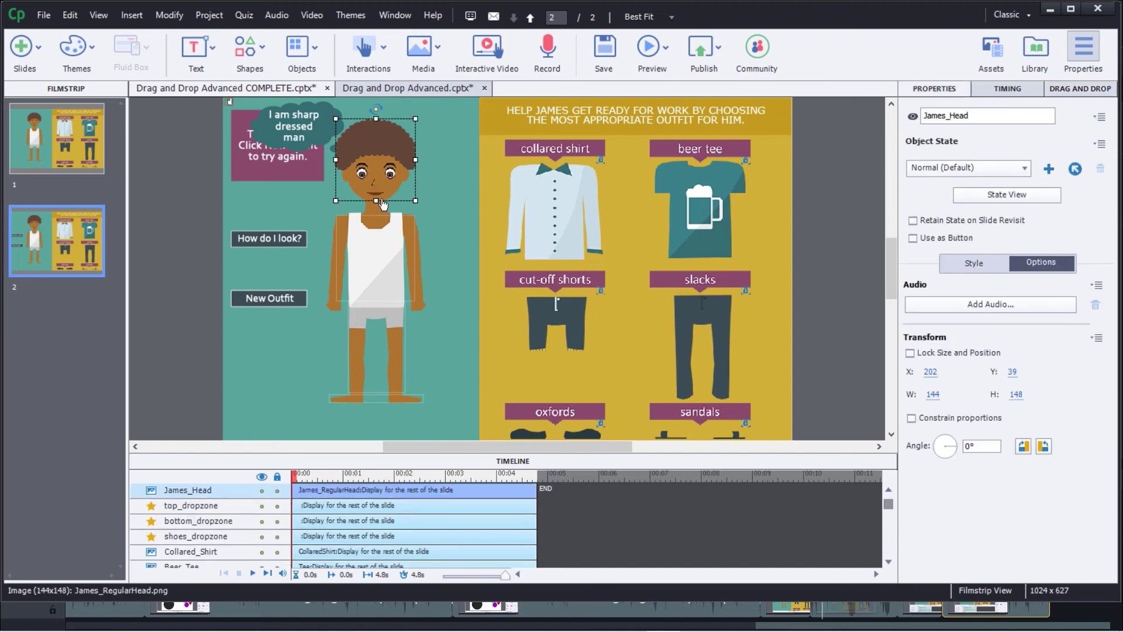
click(374, 256)
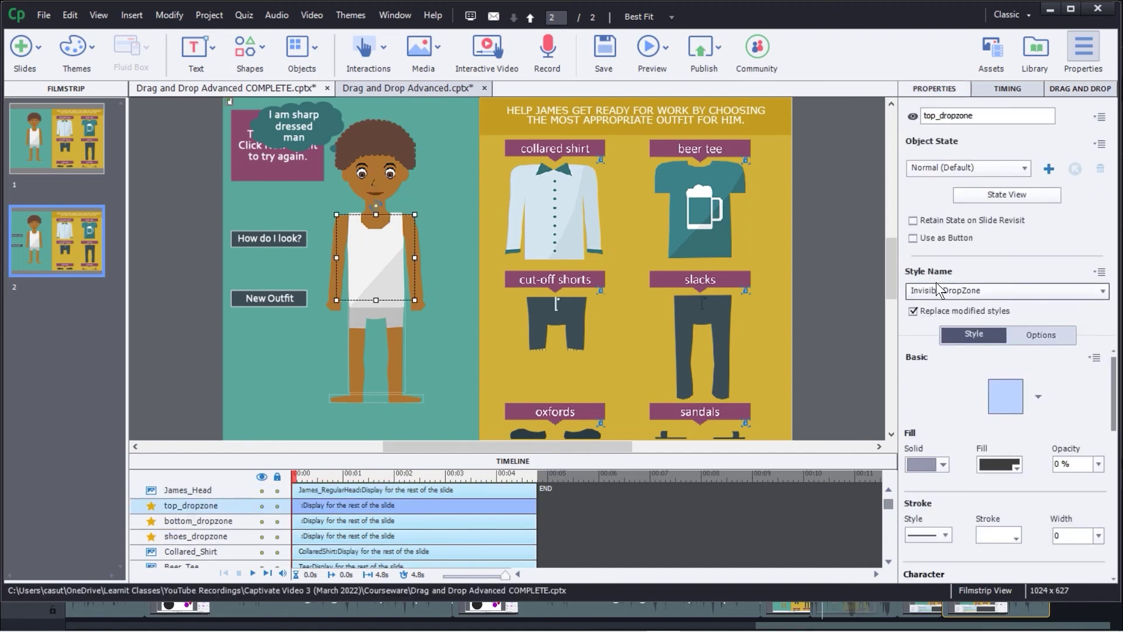
click(1074, 89)
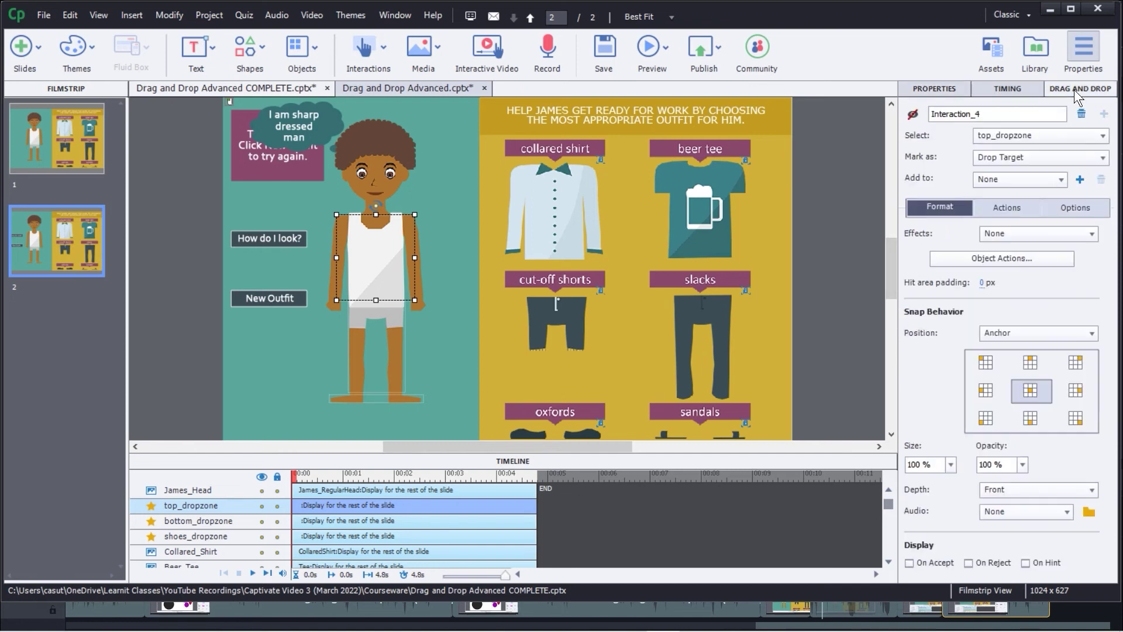
click(952, 89)
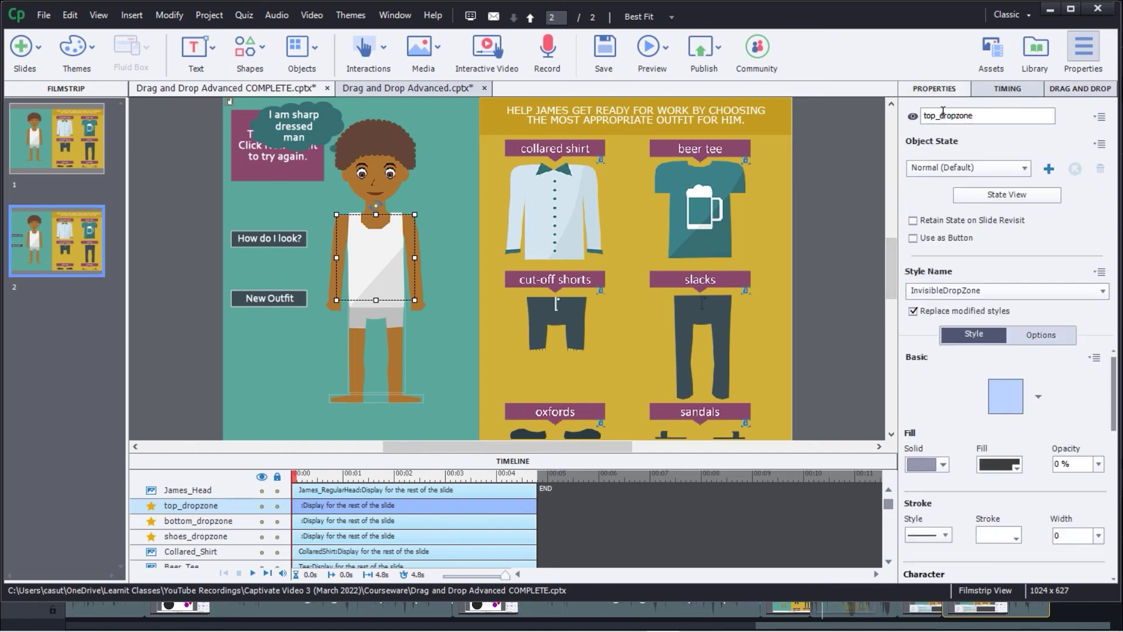
click(1016, 94)
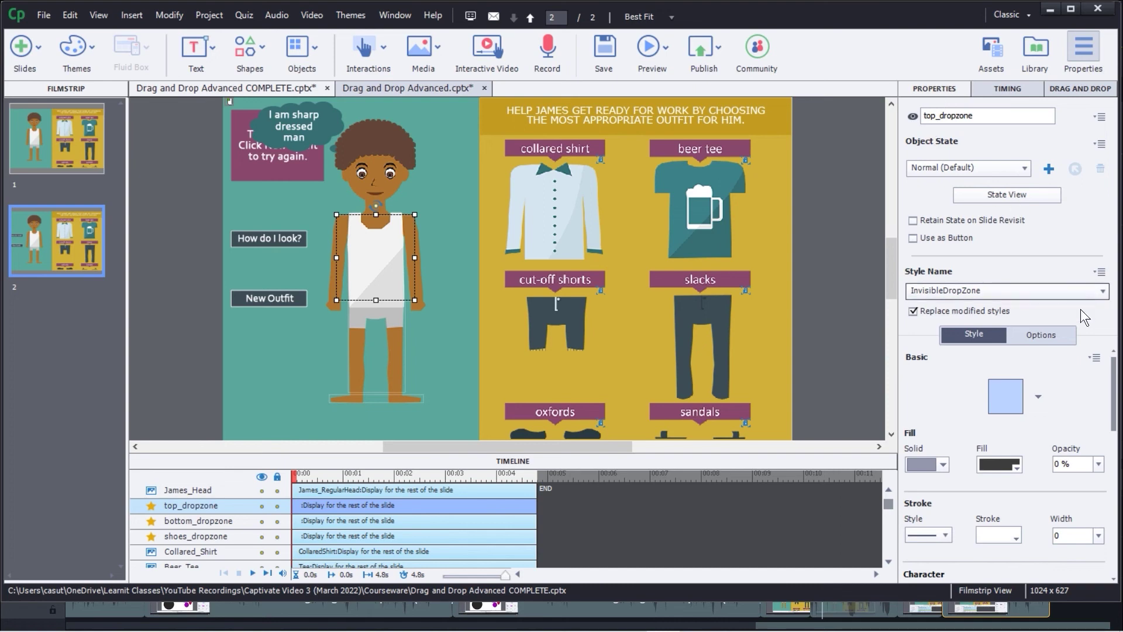
click(1086, 87)
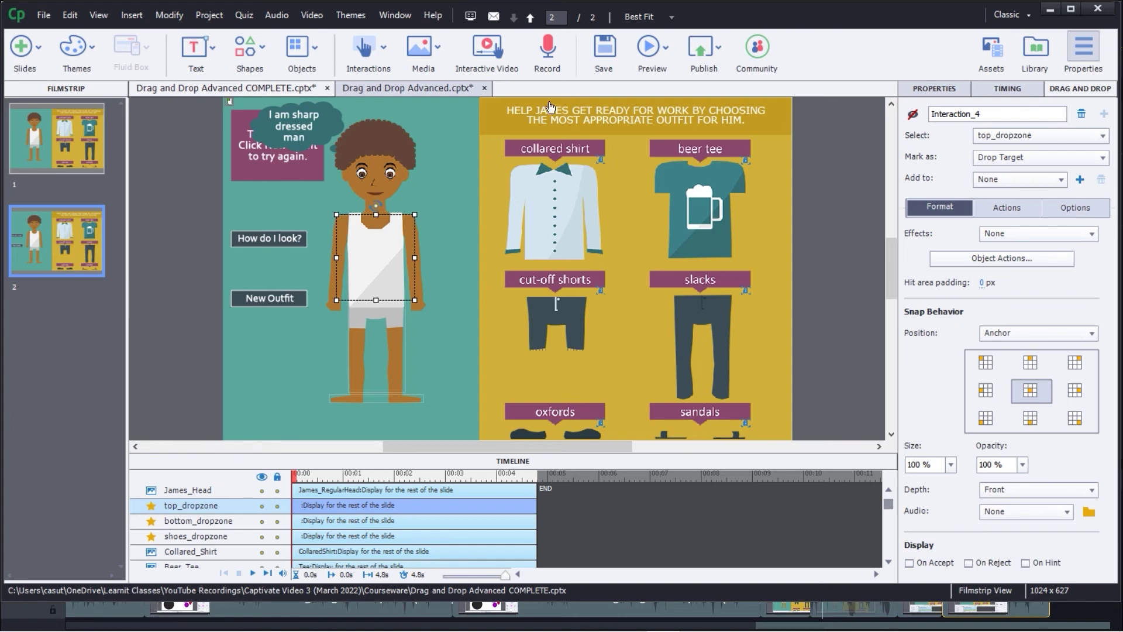
Look through the ready-made drag-and-drop layouts on slides 3, 4 and 2 of untitled6.cptx
click(427, 87)
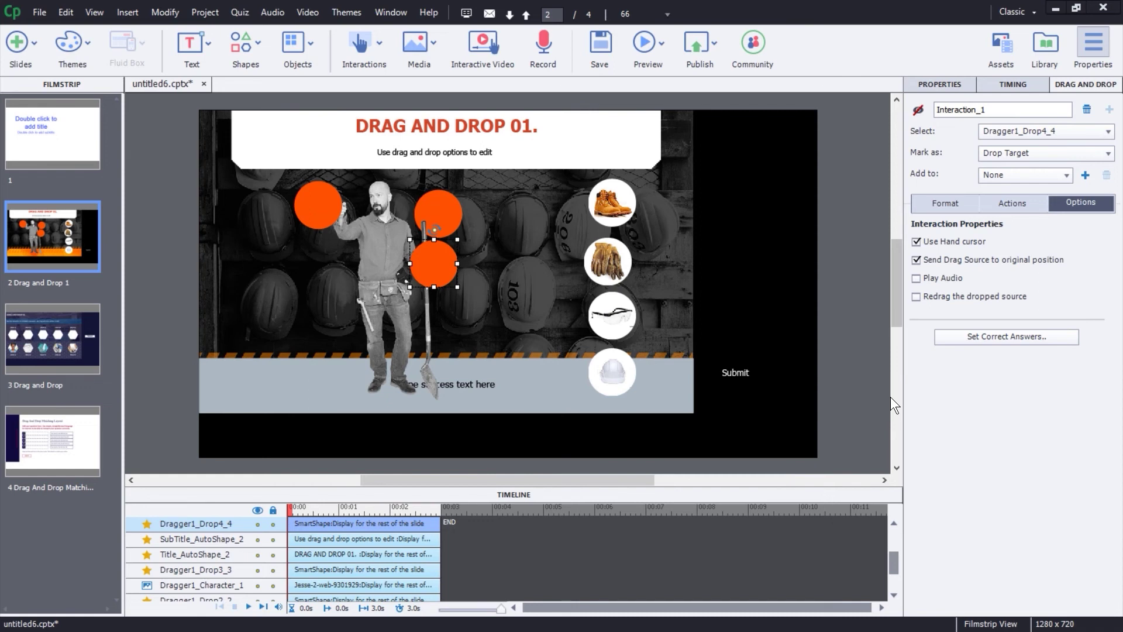
click(41, 331)
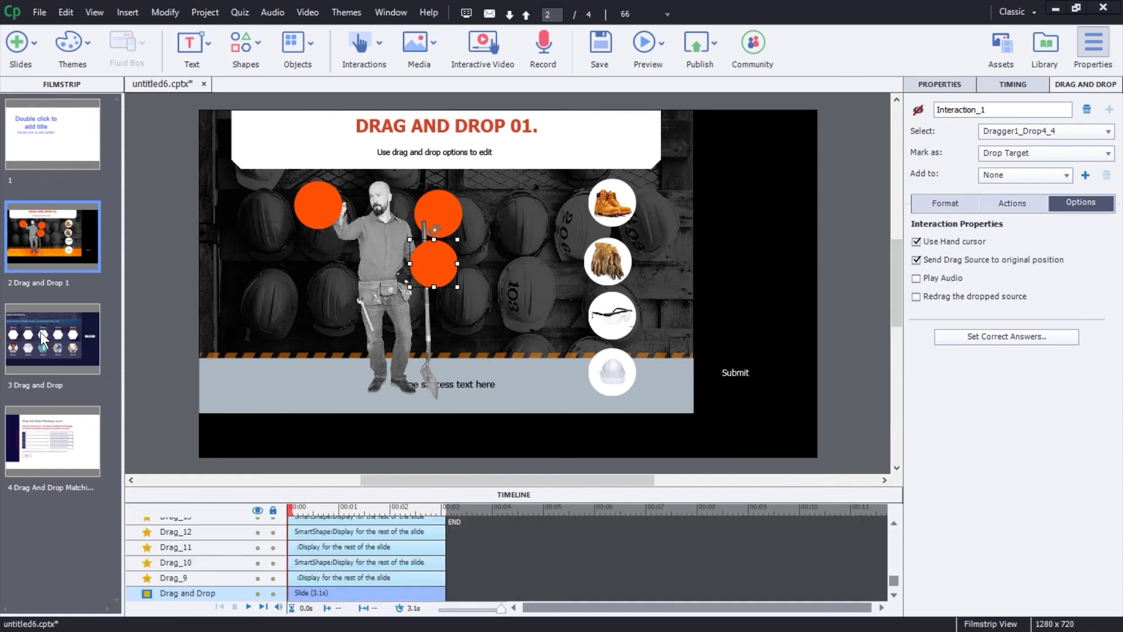
click(51, 450)
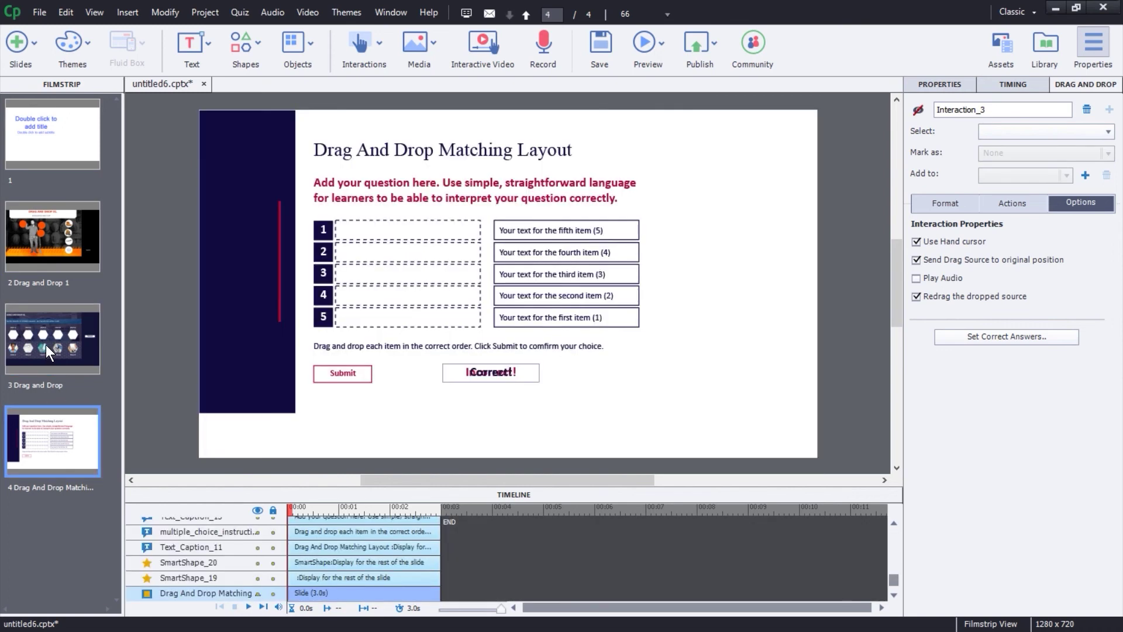
click(50, 269)
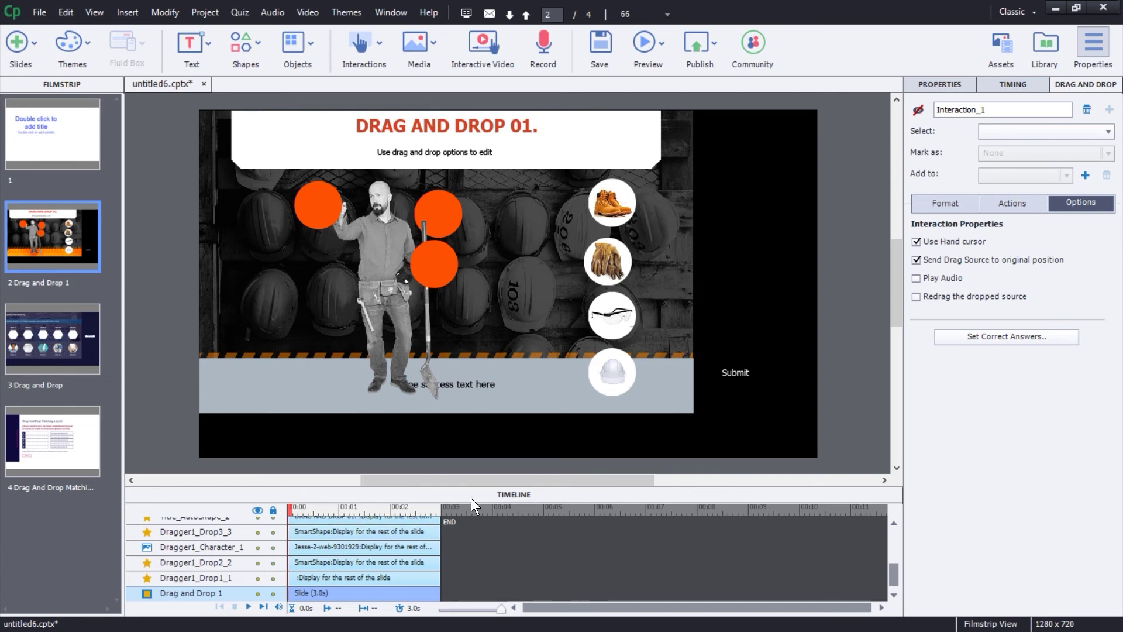
Inspect the drag-and-drop roles of the hat, glasses, glove, boot and the orange circle by the raised hand on slide 2, and open slide 4
drag(471, 497, 472, 446)
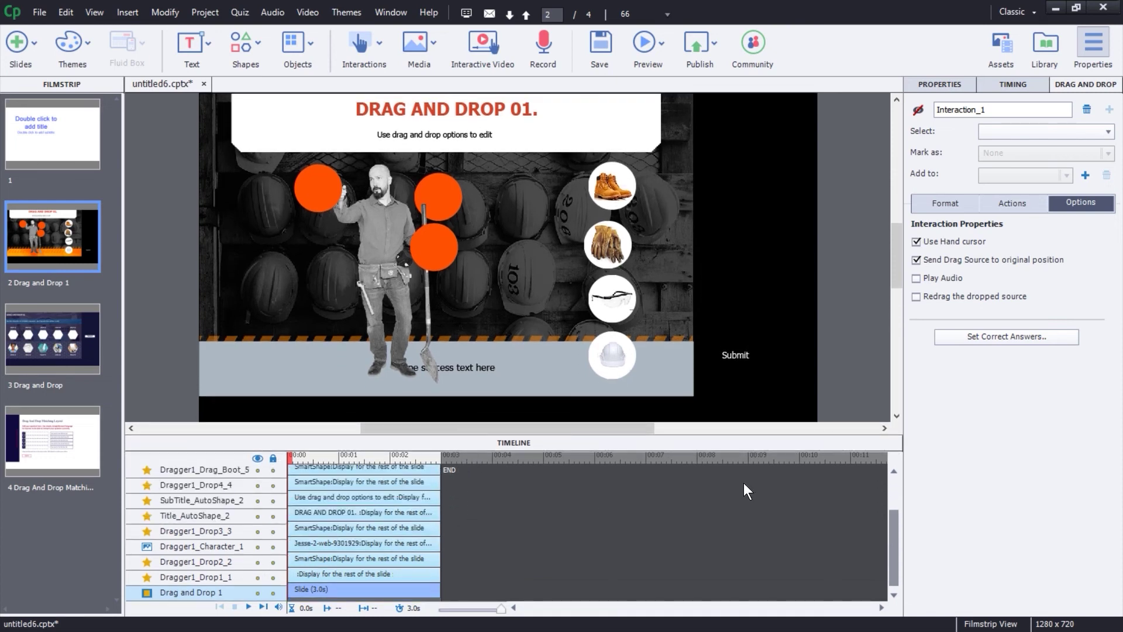
drag(896, 557, 892, 504)
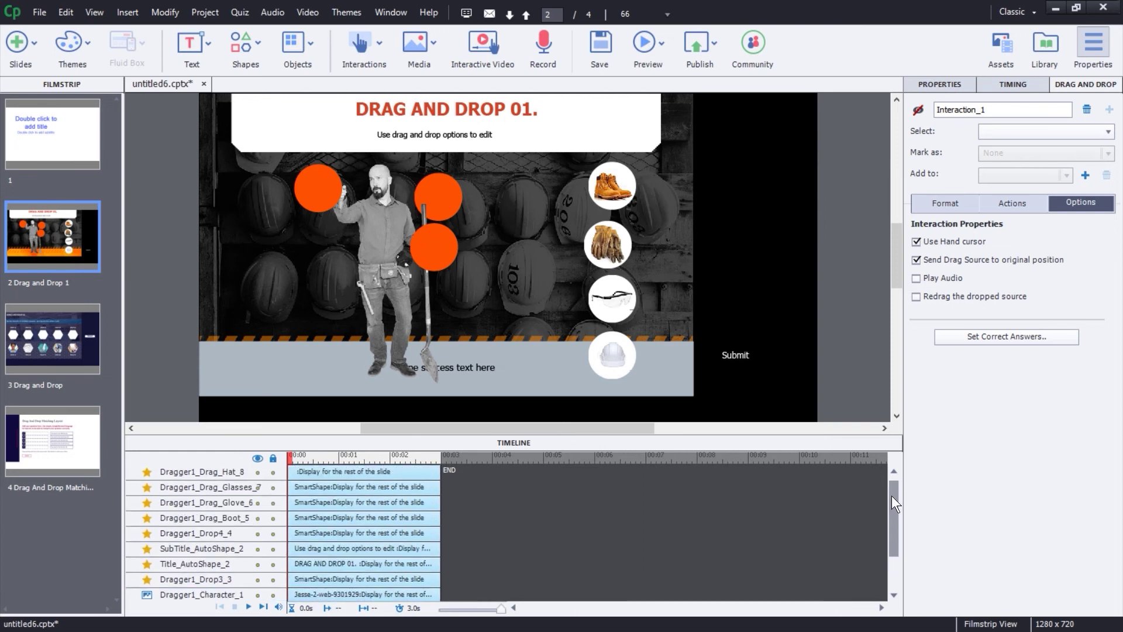
click(205, 472)
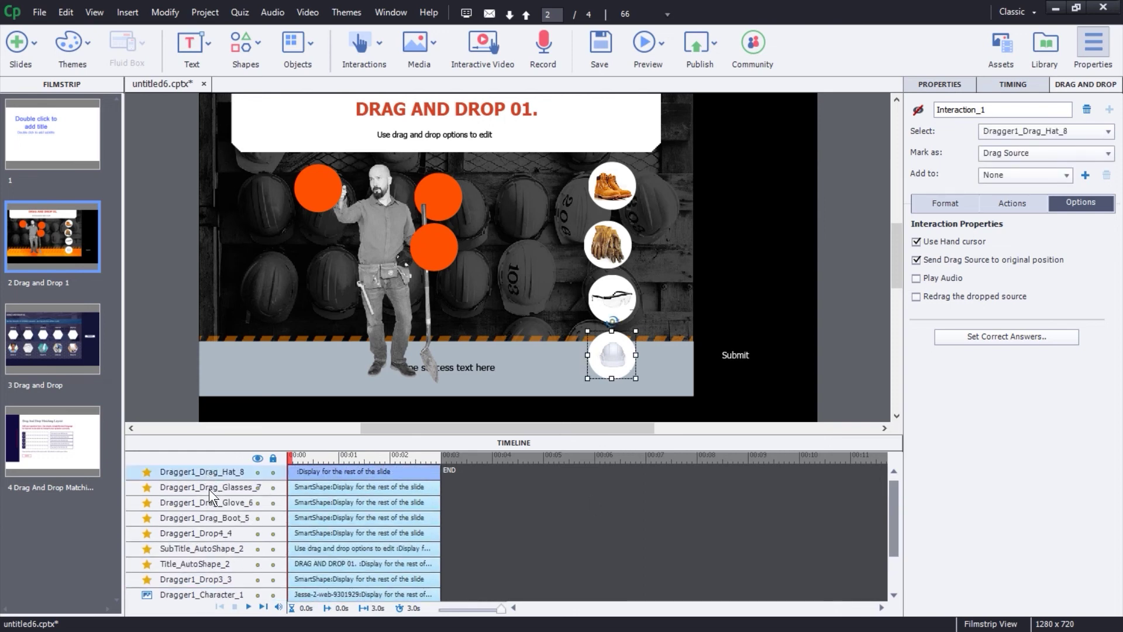
click(209, 489)
click(209, 503)
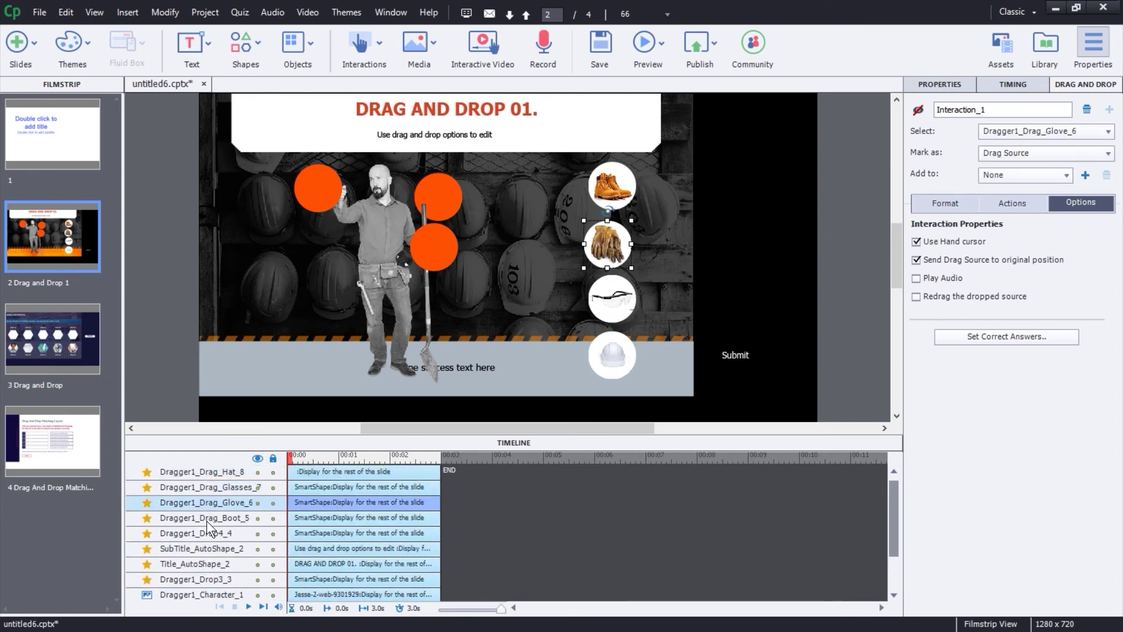
click(206, 520)
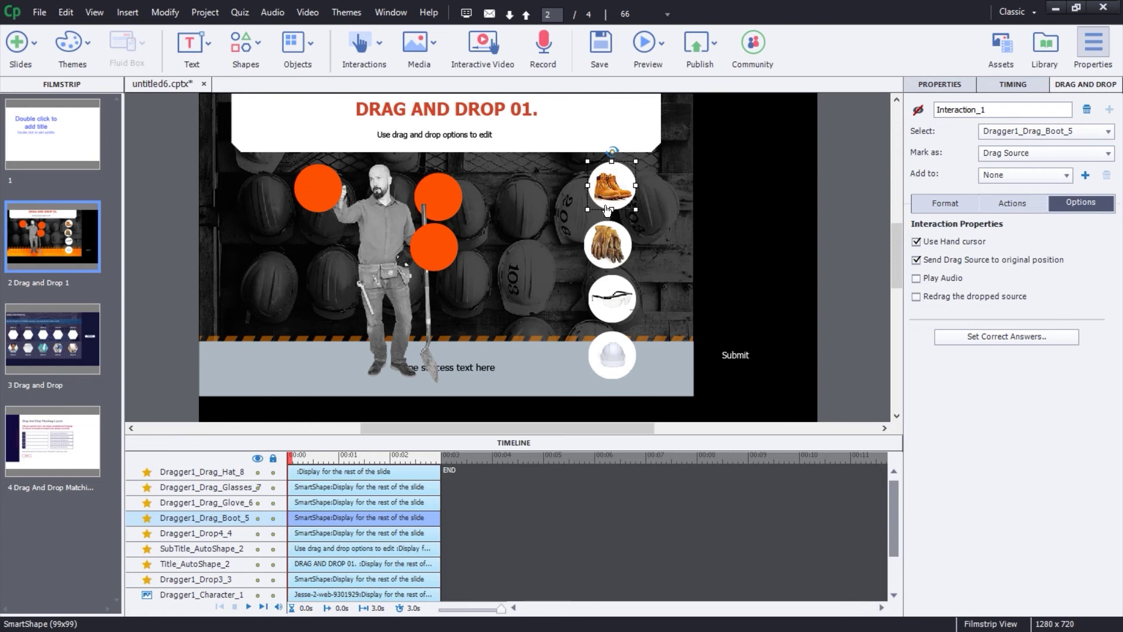
click(328, 185)
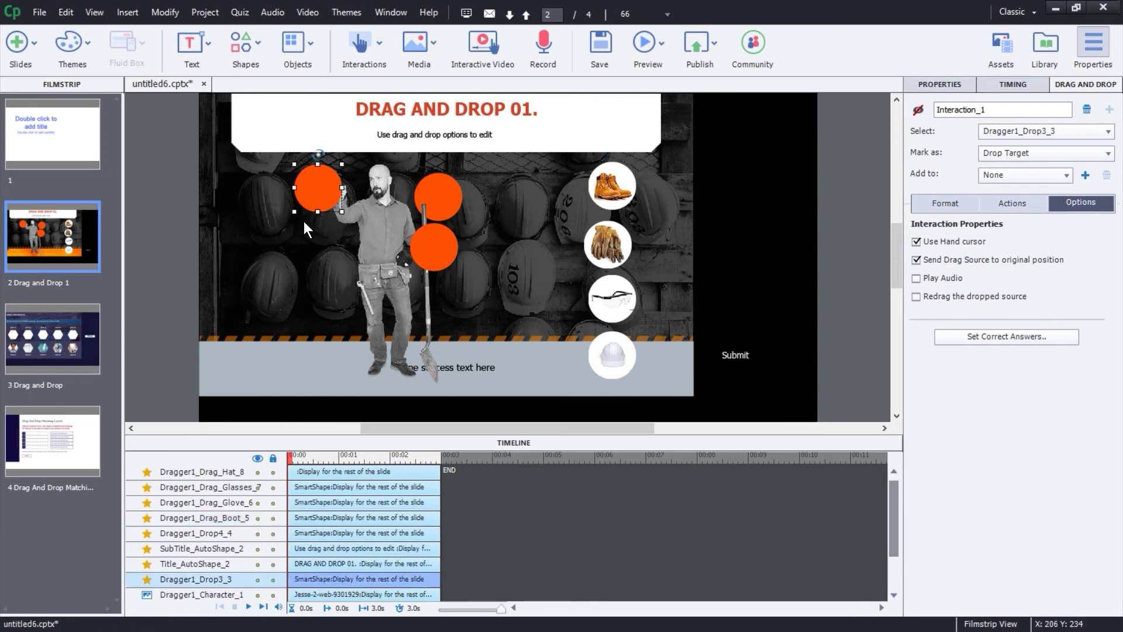
click(44, 451)
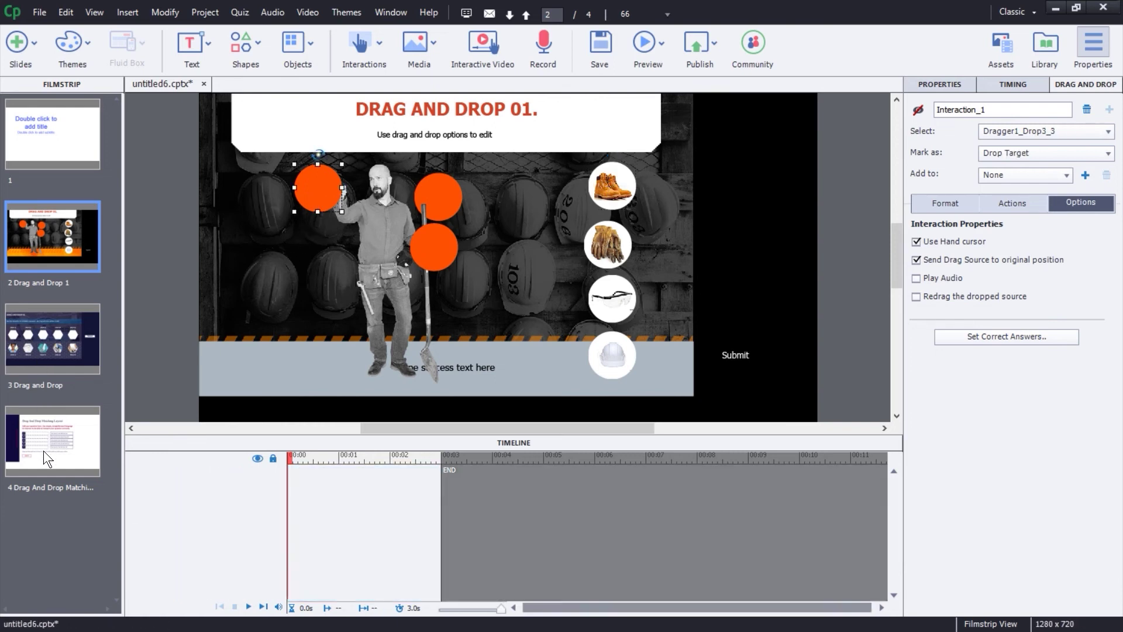